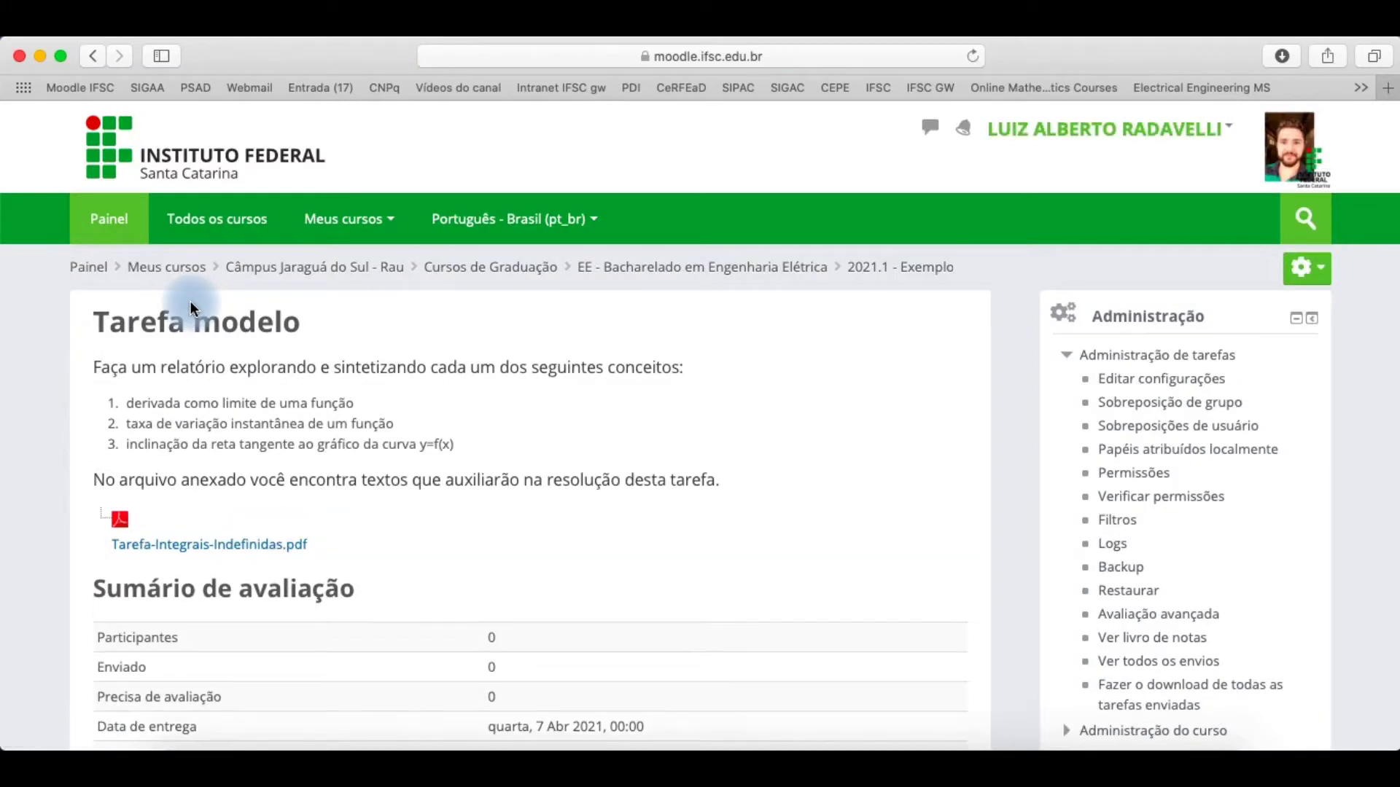
# Review the Tarefa modelo assignment and open its attachment Tarefa-Integrais-Indefinidas.pdf to read the exercises.
pyautogui.scroll(-3, 244, 393)
pyautogui.scroll(-2, 244, 398)
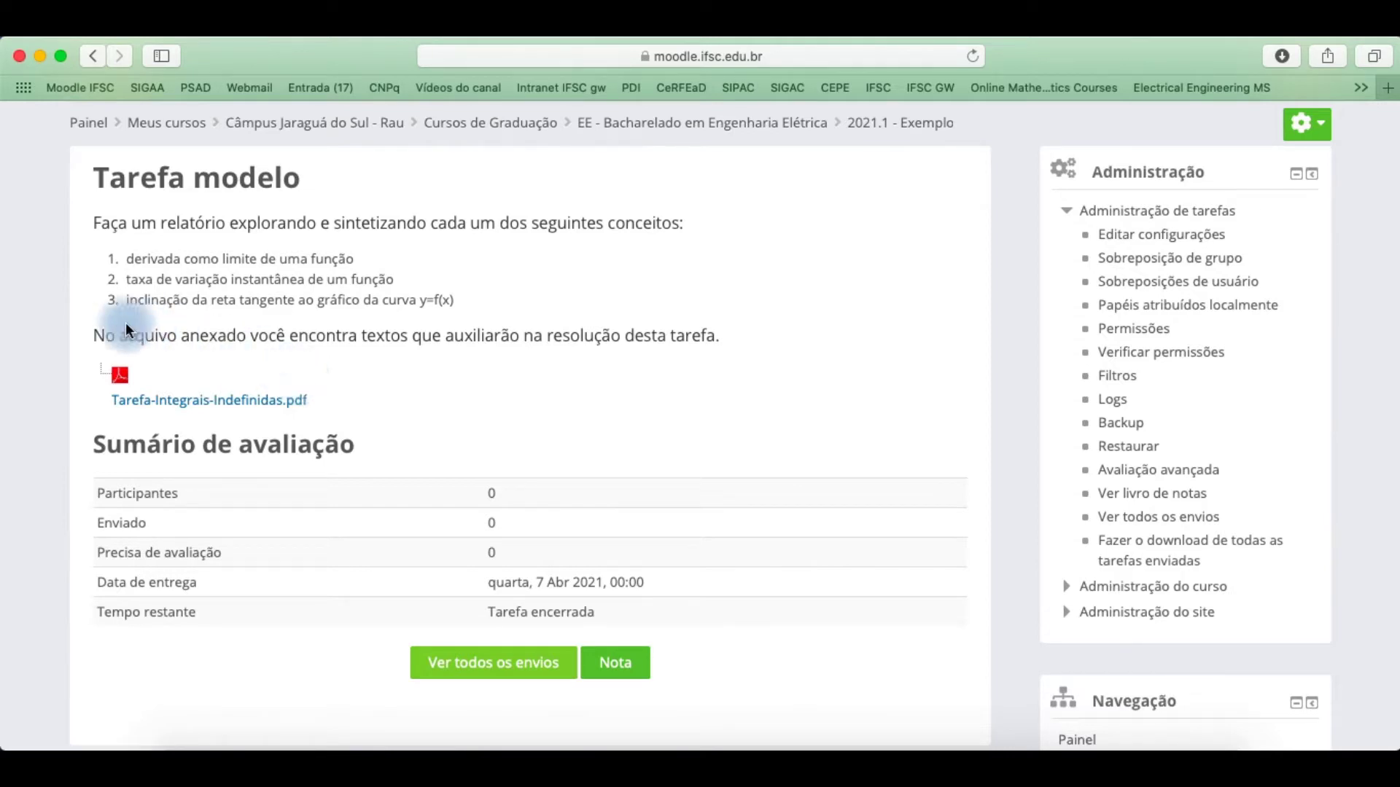
pyautogui.keyDown('super'); pyautogui.click(183, 403); pyautogui.keyUp('super')
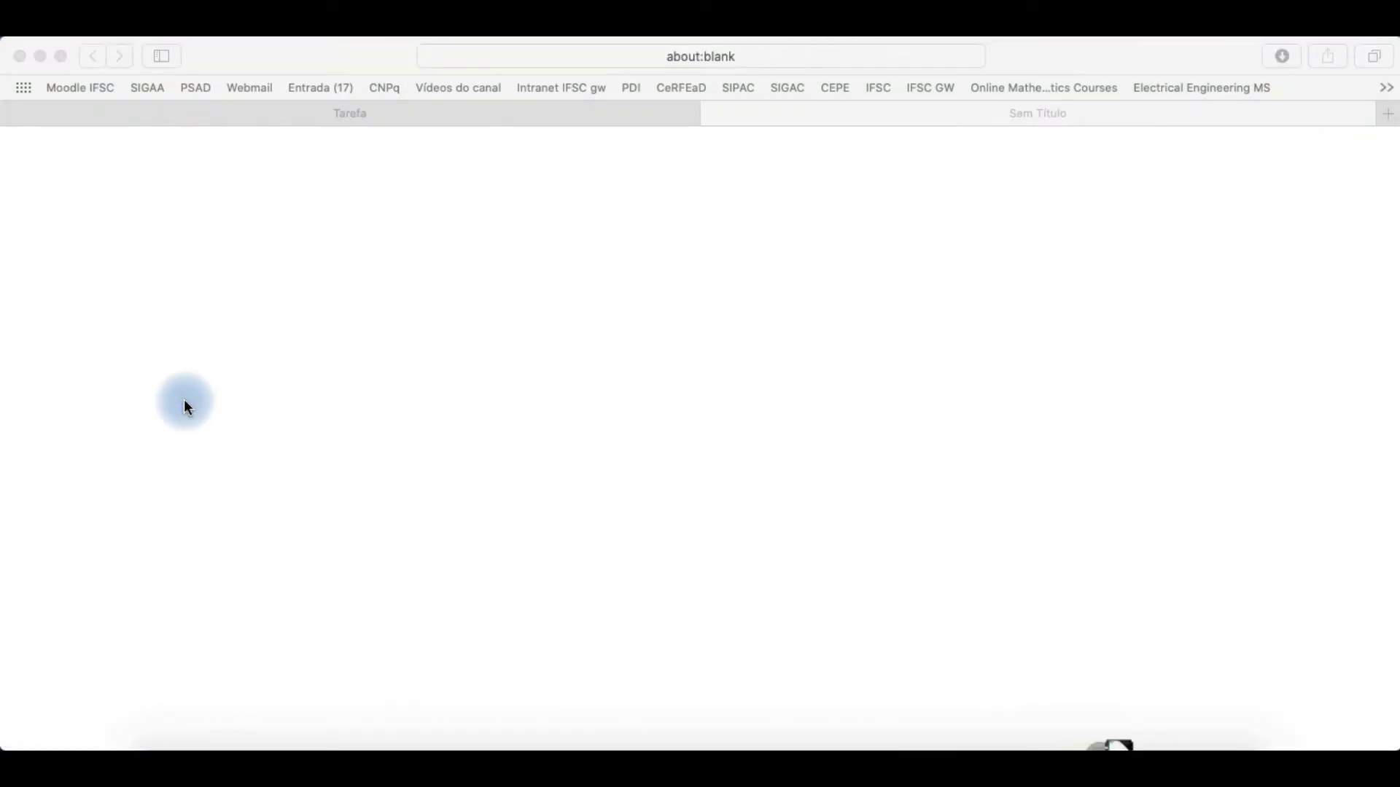
pyautogui.scroll(-10, 381, 397)
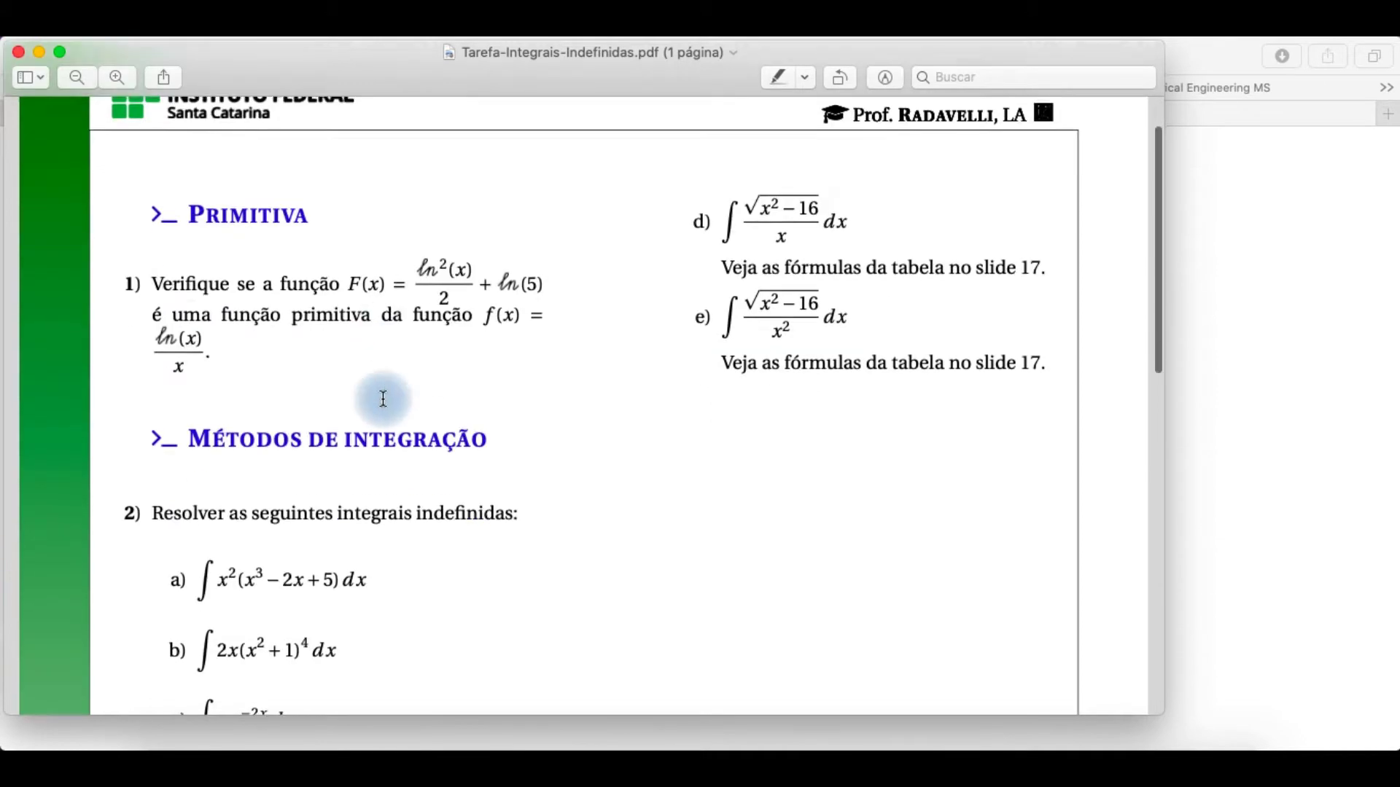
pyautogui.scroll(-4, 383, 399)
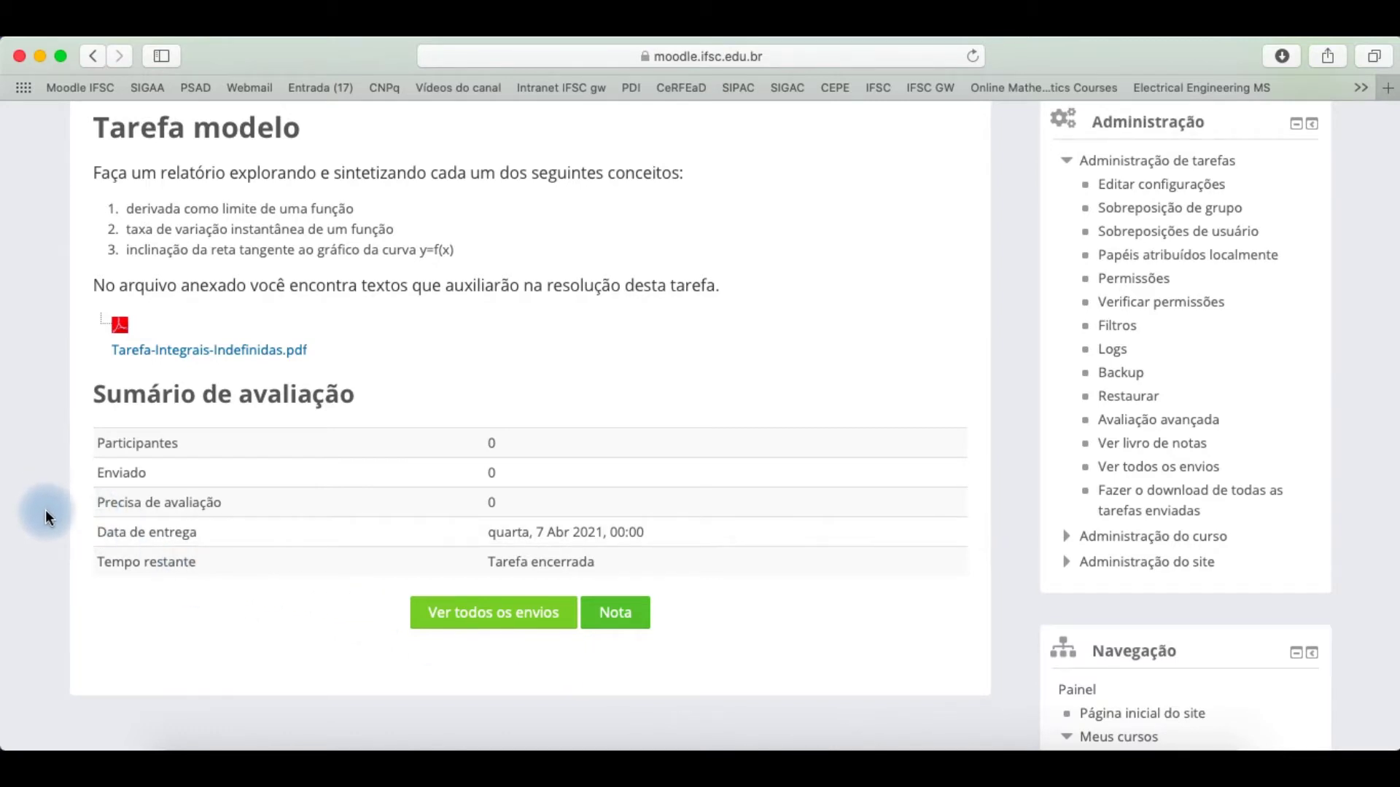
# Open the list of all submissions for Tarefa modelo and examine its grading options.
pyautogui.click(483, 618)
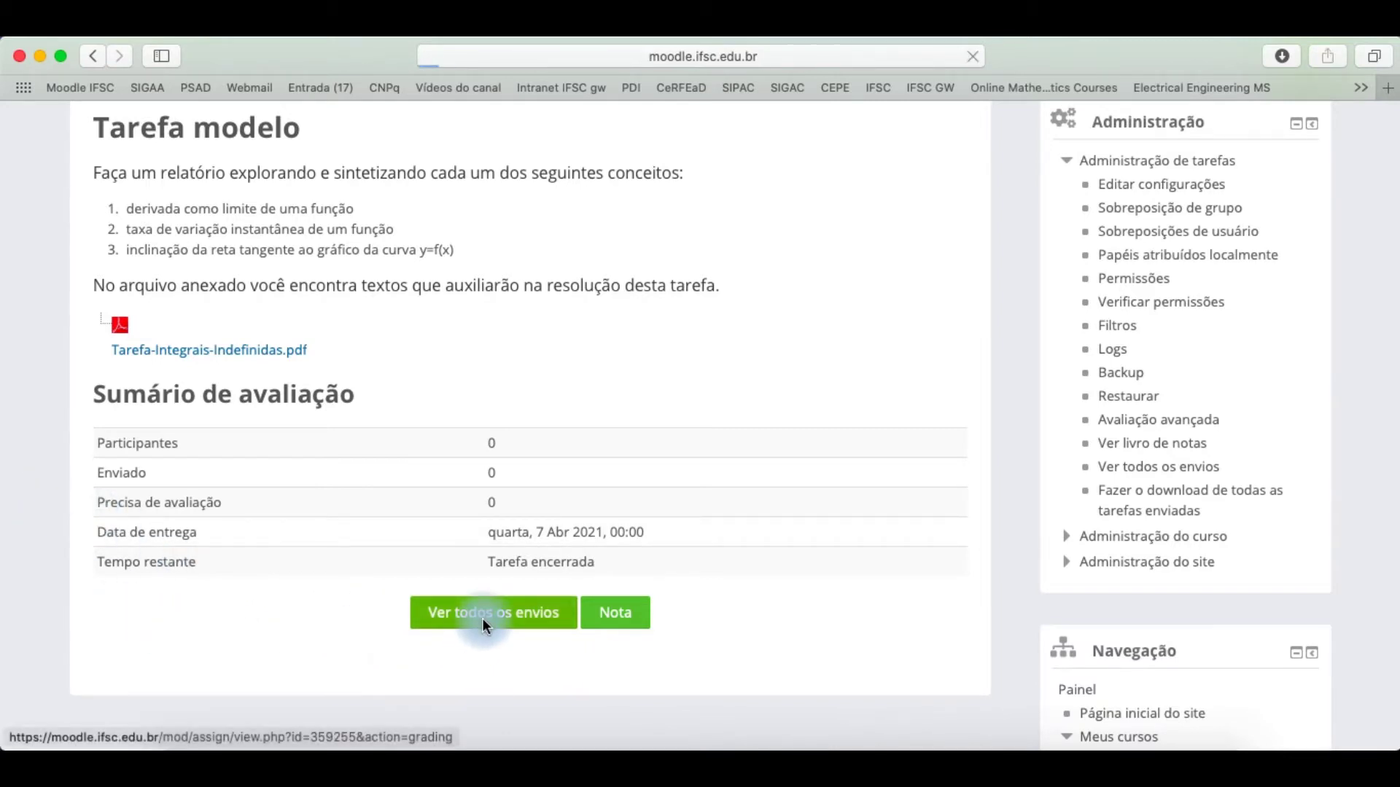
pyautogui.scroll(-3, 482, 618)
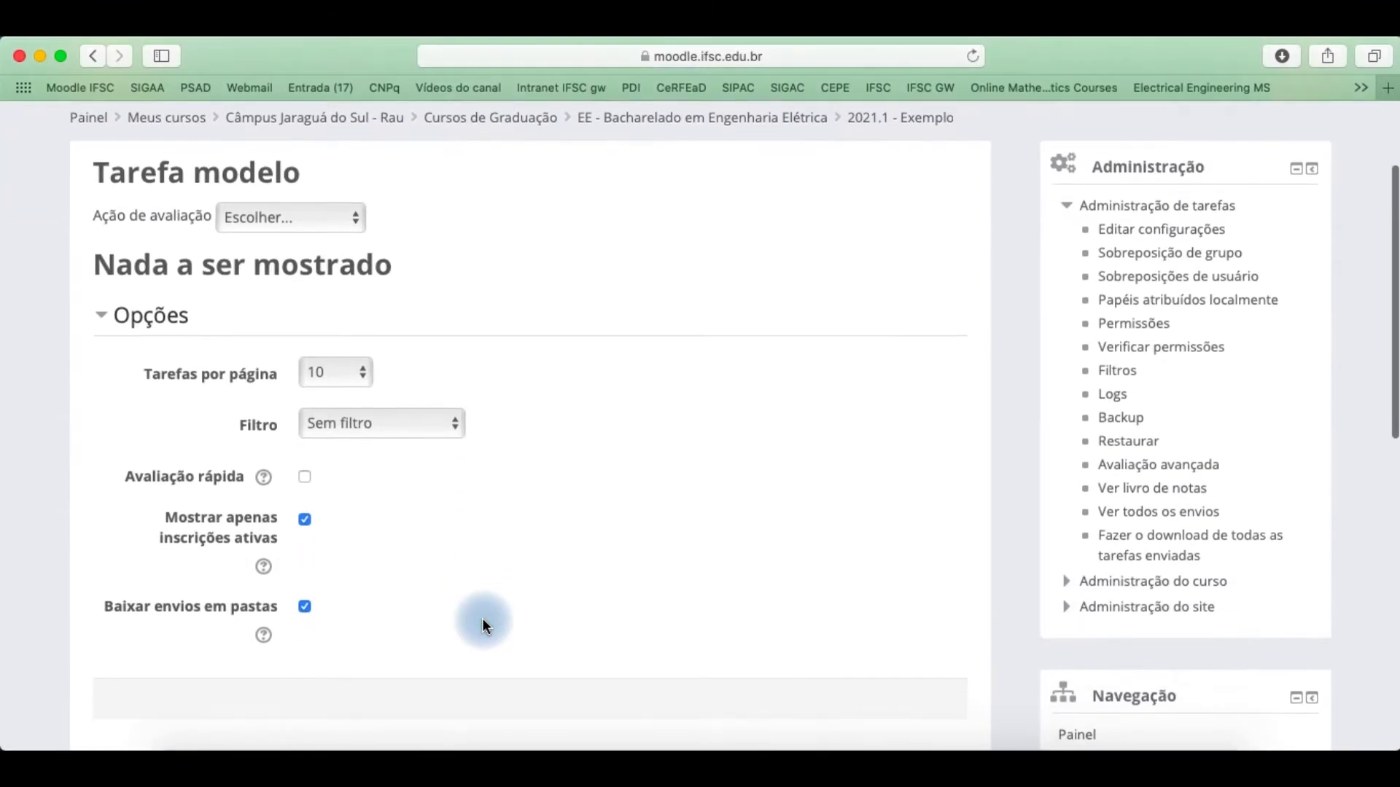
pyautogui.scroll(-5, 483, 618)
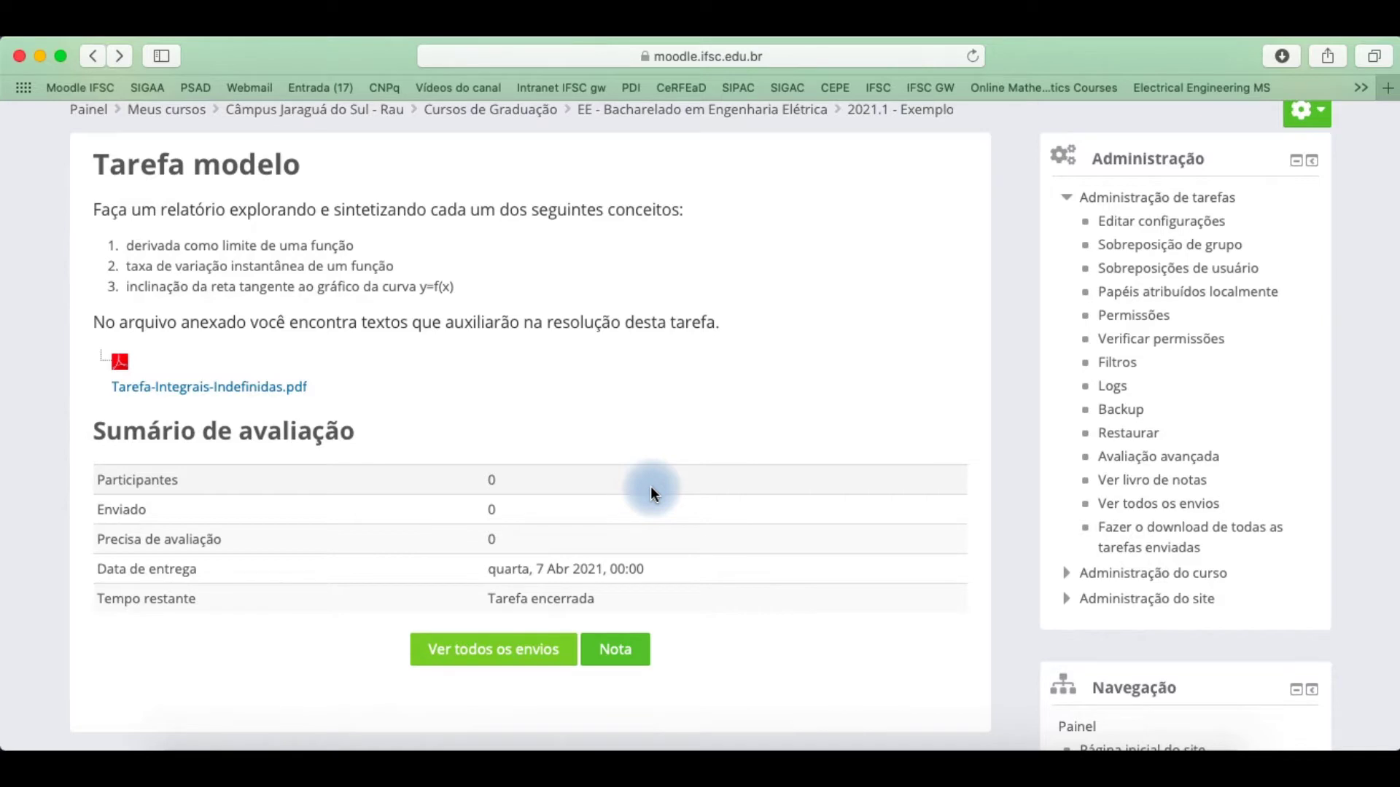
# Switch the course role to Estudante to view Tarefa modelo as a student.
pyautogui.scroll(3, 651, 487)
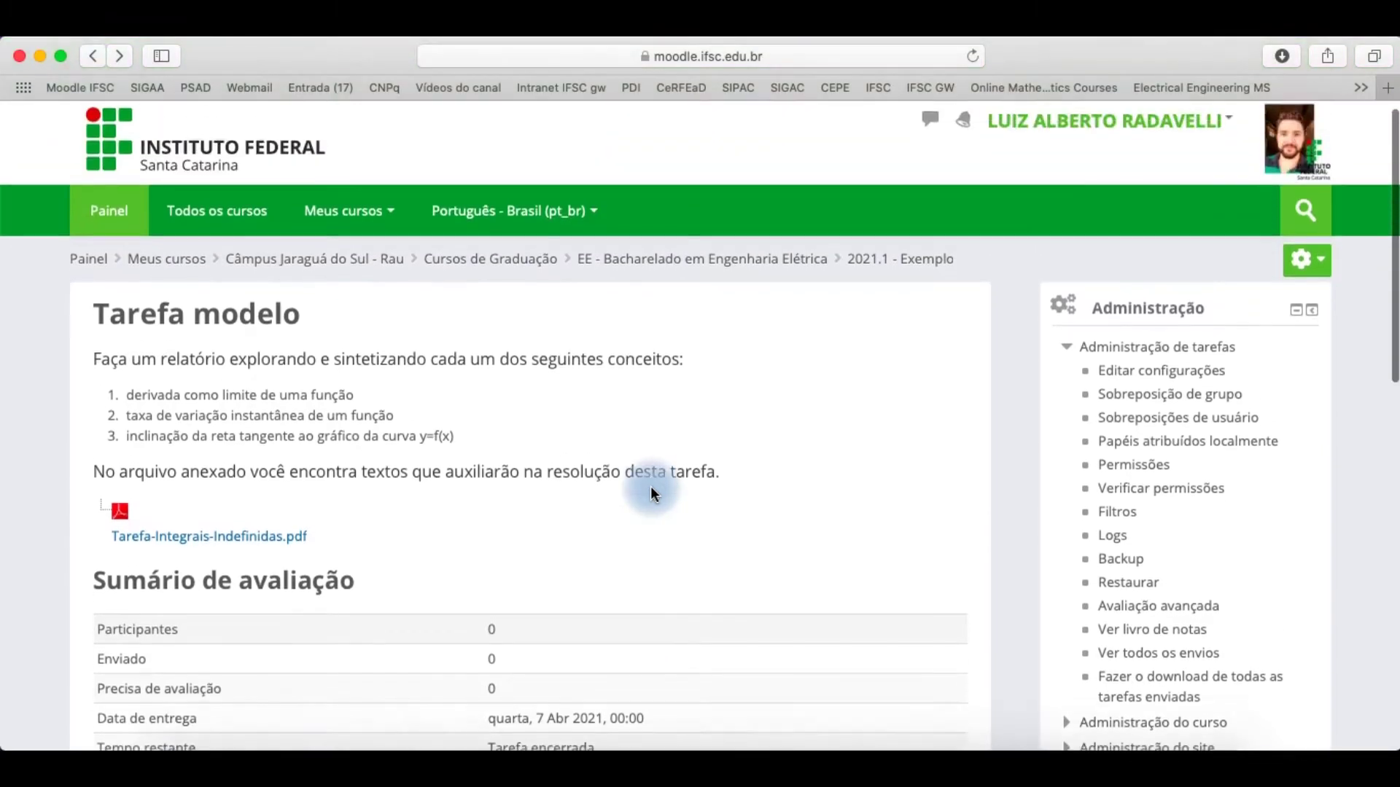
pyautogui.click(1157, 145)
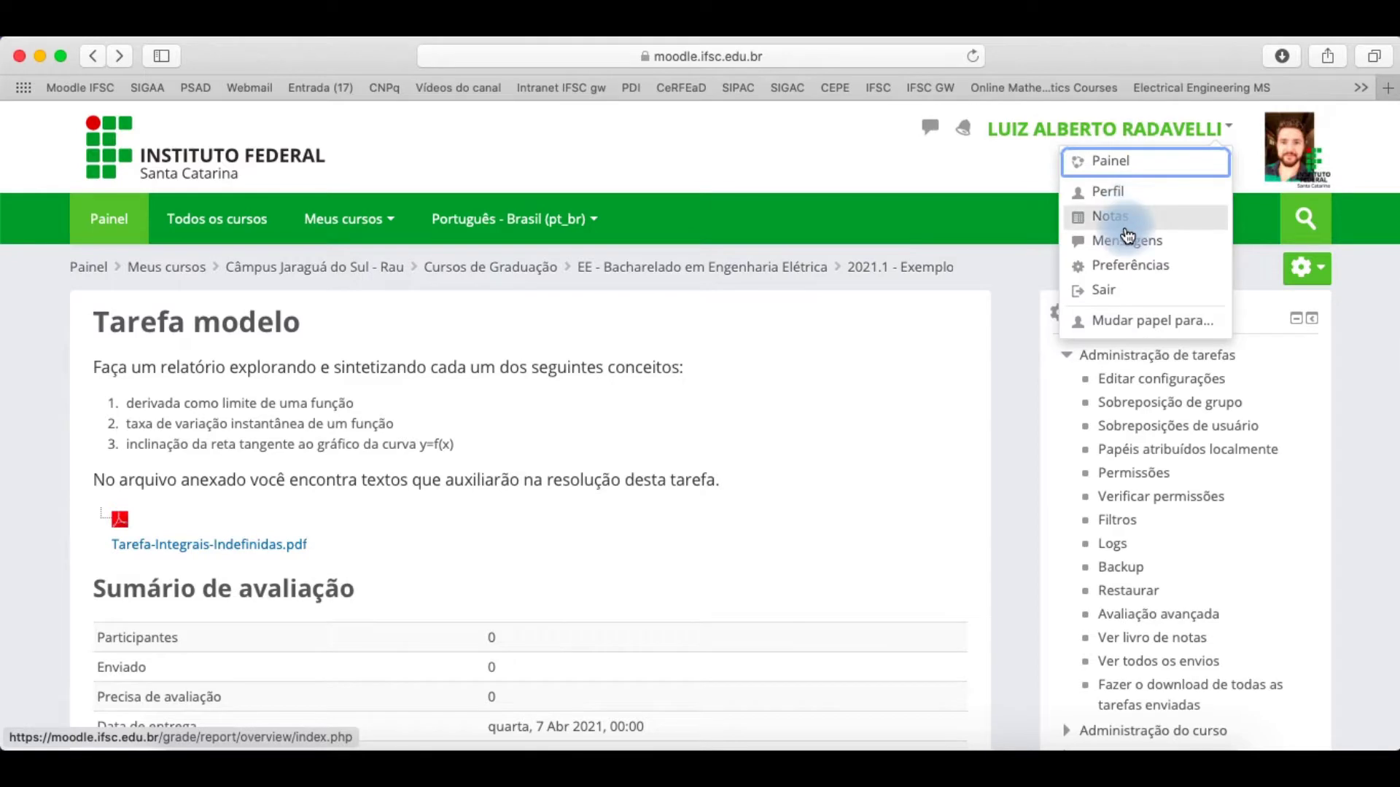
pyautogui.click(1139, 319)
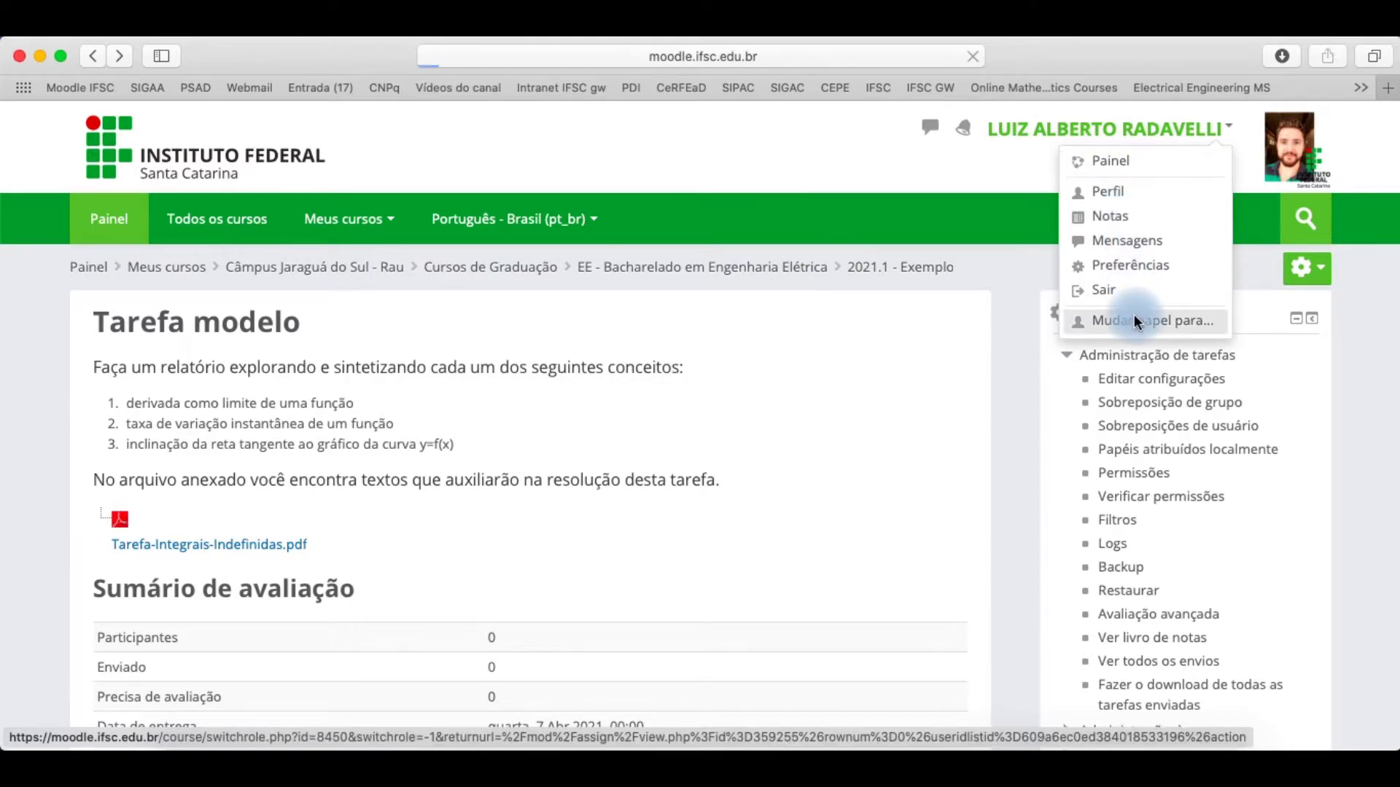
pyautogui.click(182, 510)
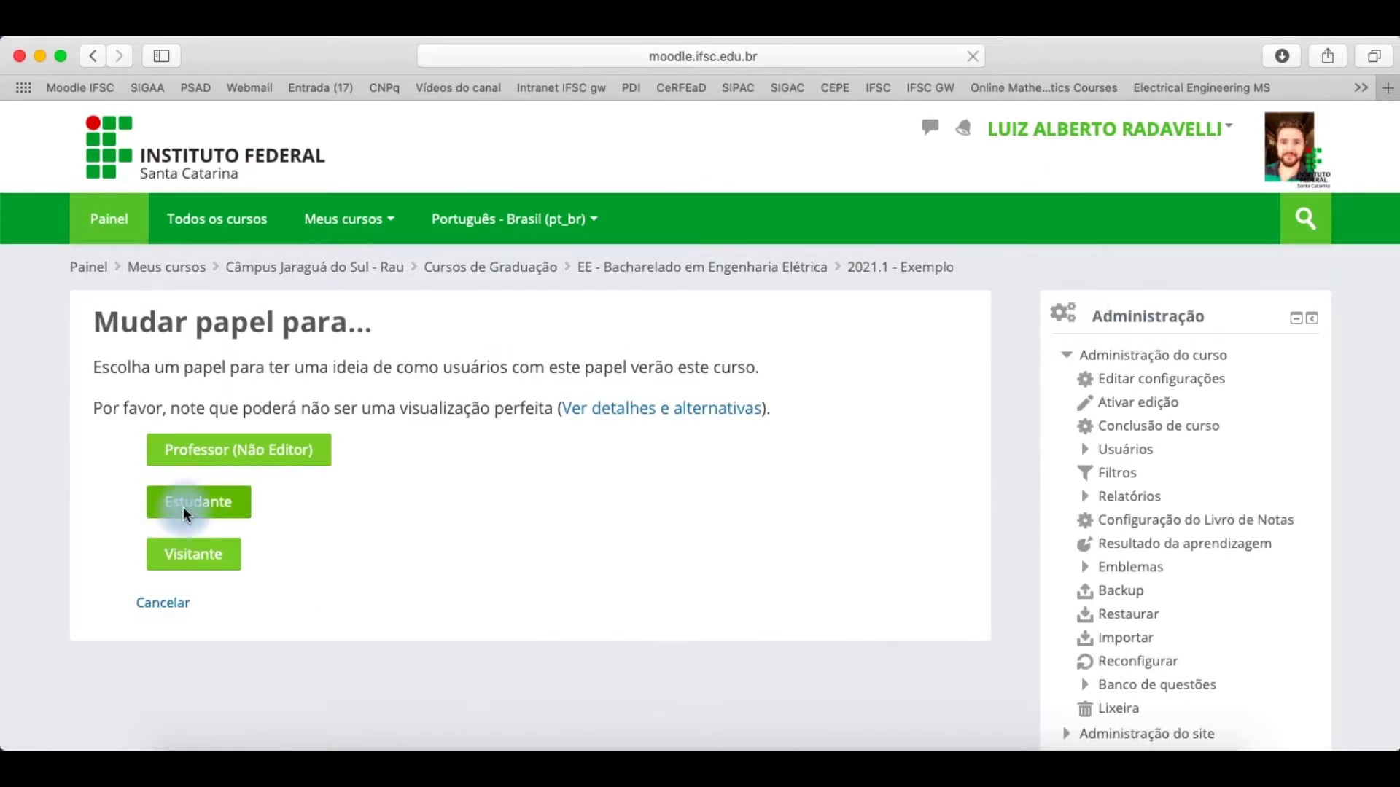
# Add a submission to Tarefa modelo with the file tablet.png and save it.
pyautogui.scroll(-3, 183, 514)
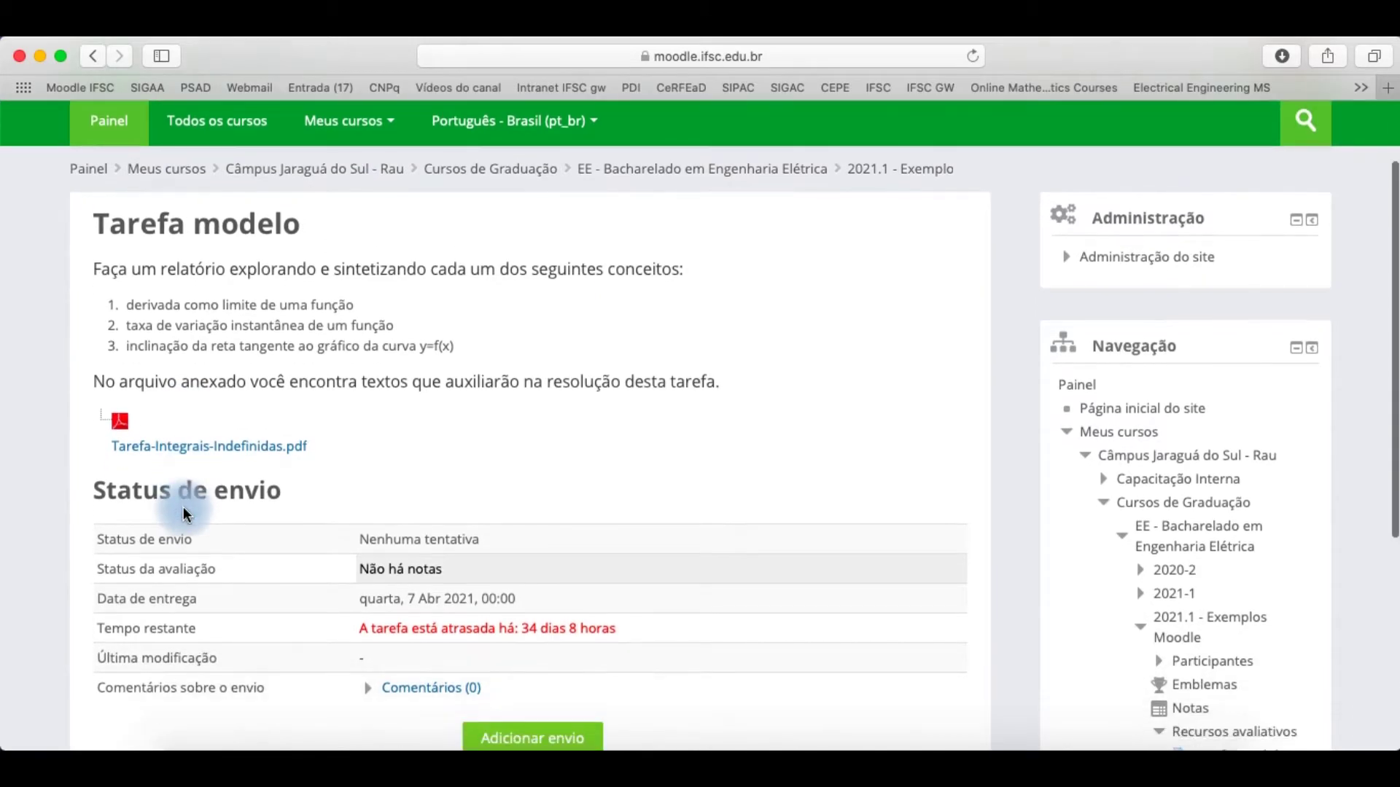
pyautogui.scroll(-1, 183, 510)
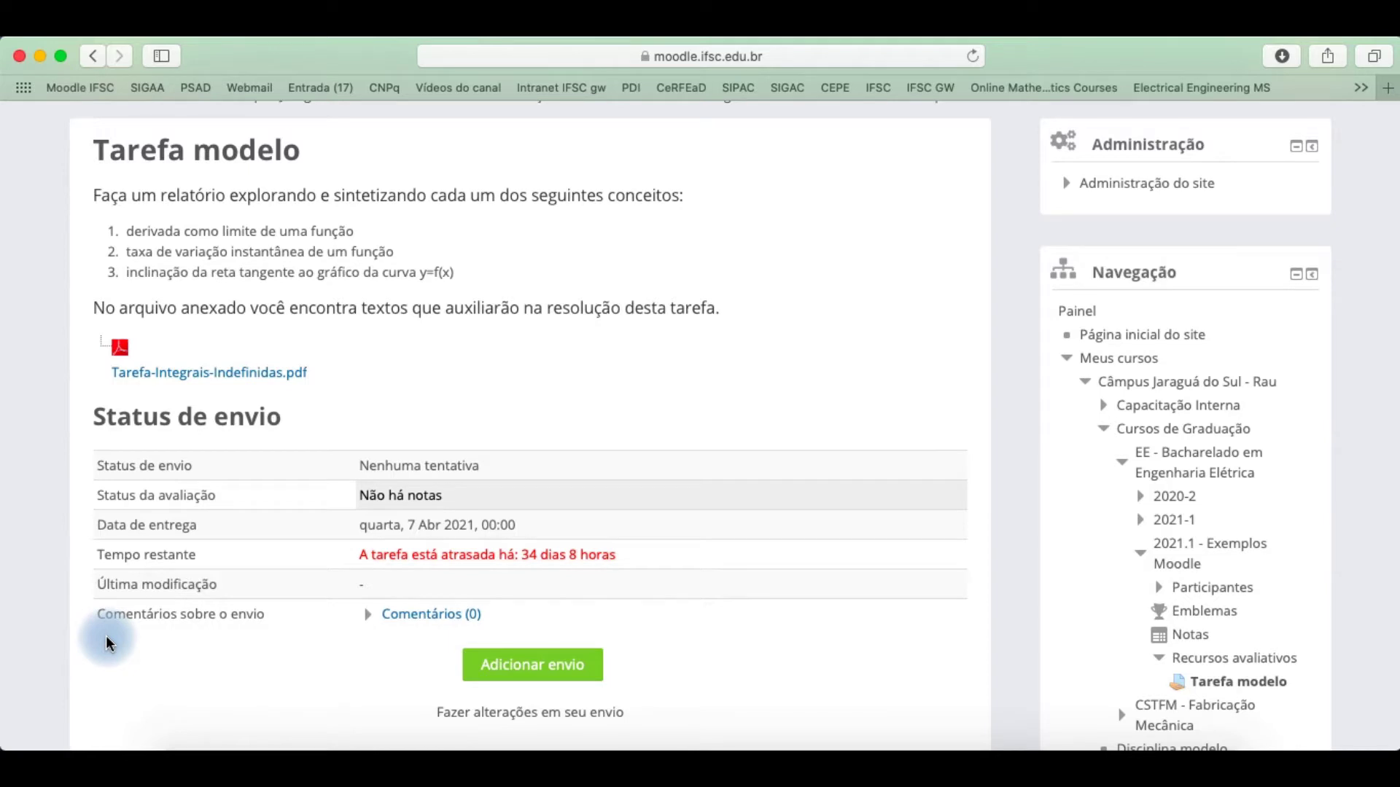
pyautogui.click(511, 675)
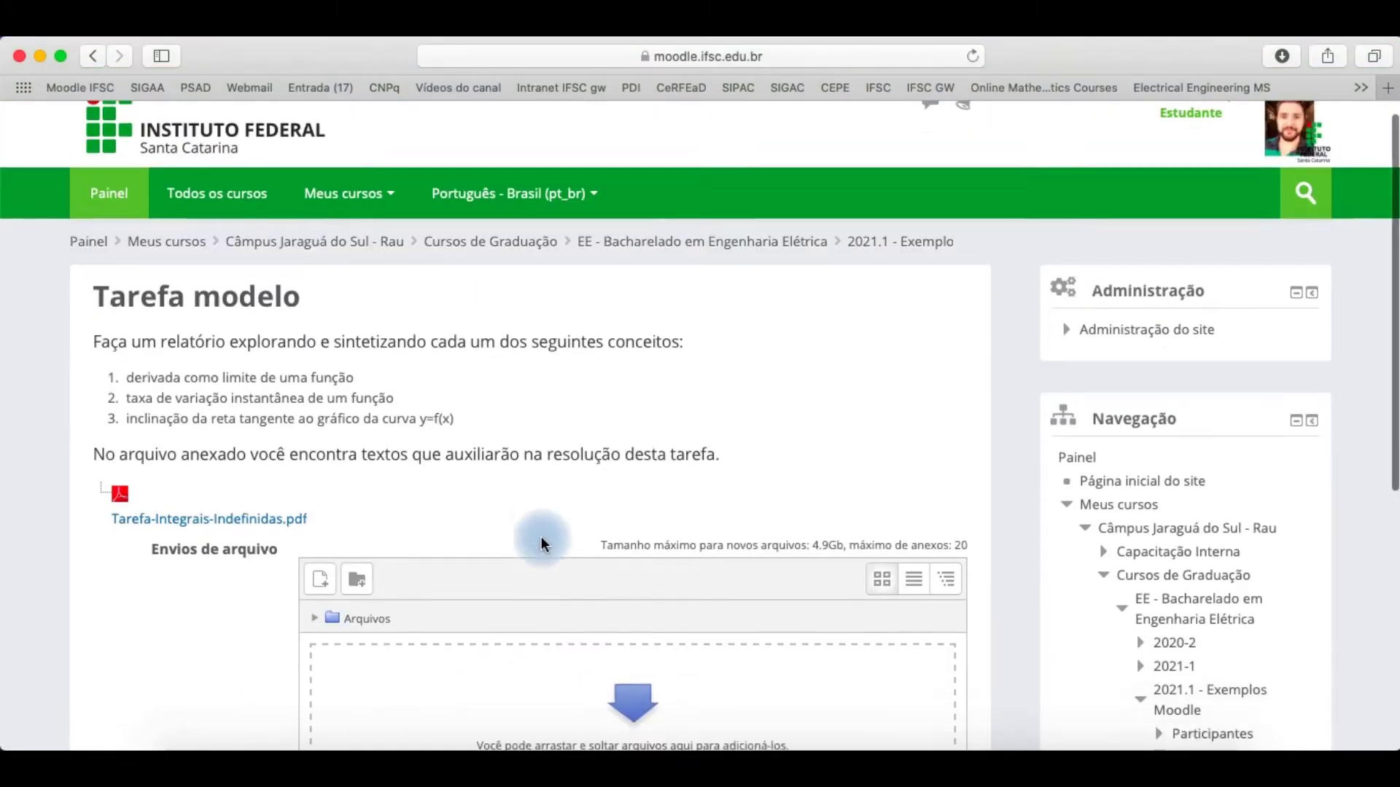
pyautogui.scroll(-5, 541, 536)
pyautogui.click(392, 698)
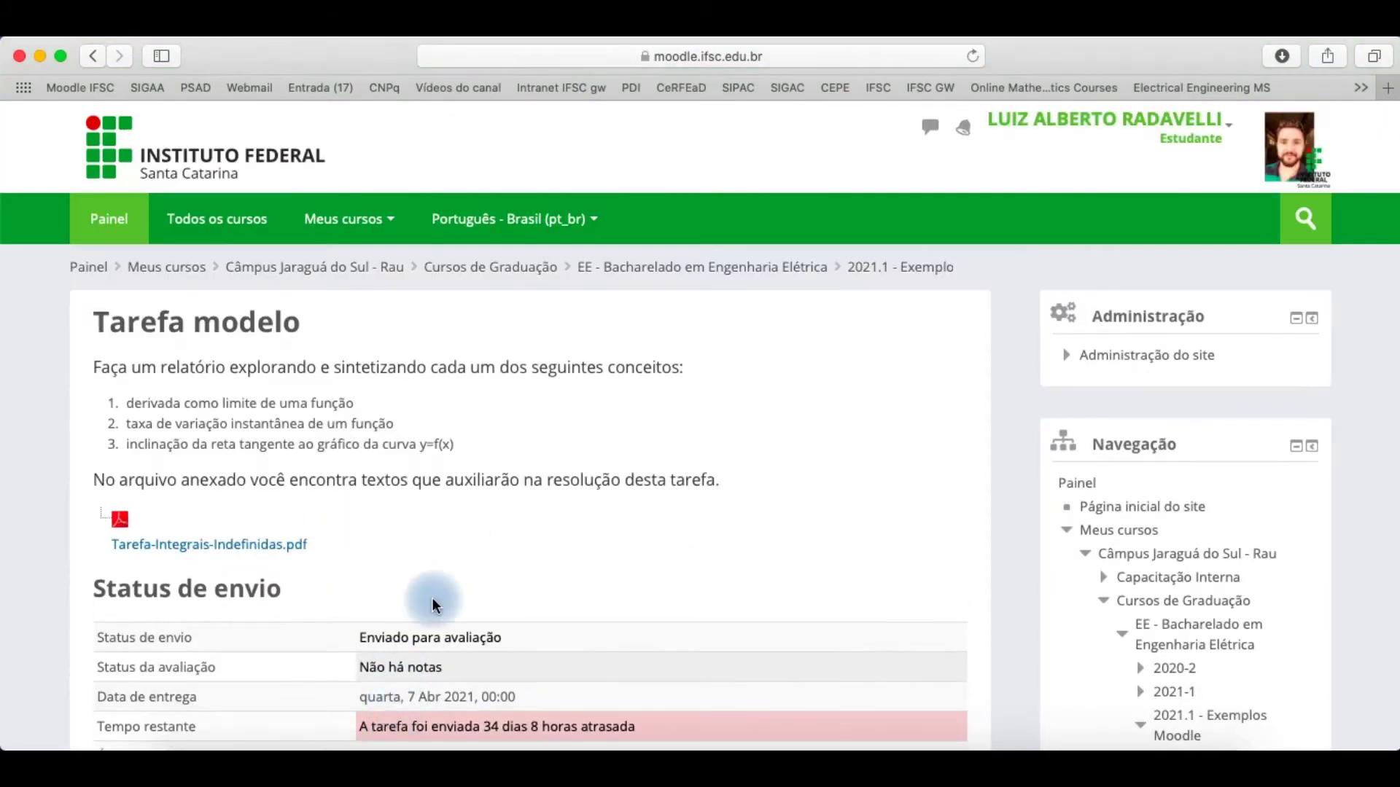
# Post the comment "boa tarde..." on the assignment submission.
pyautogui.scroll(-3, 445, 591)
pyautogui.scroll(-3, 452, 579)
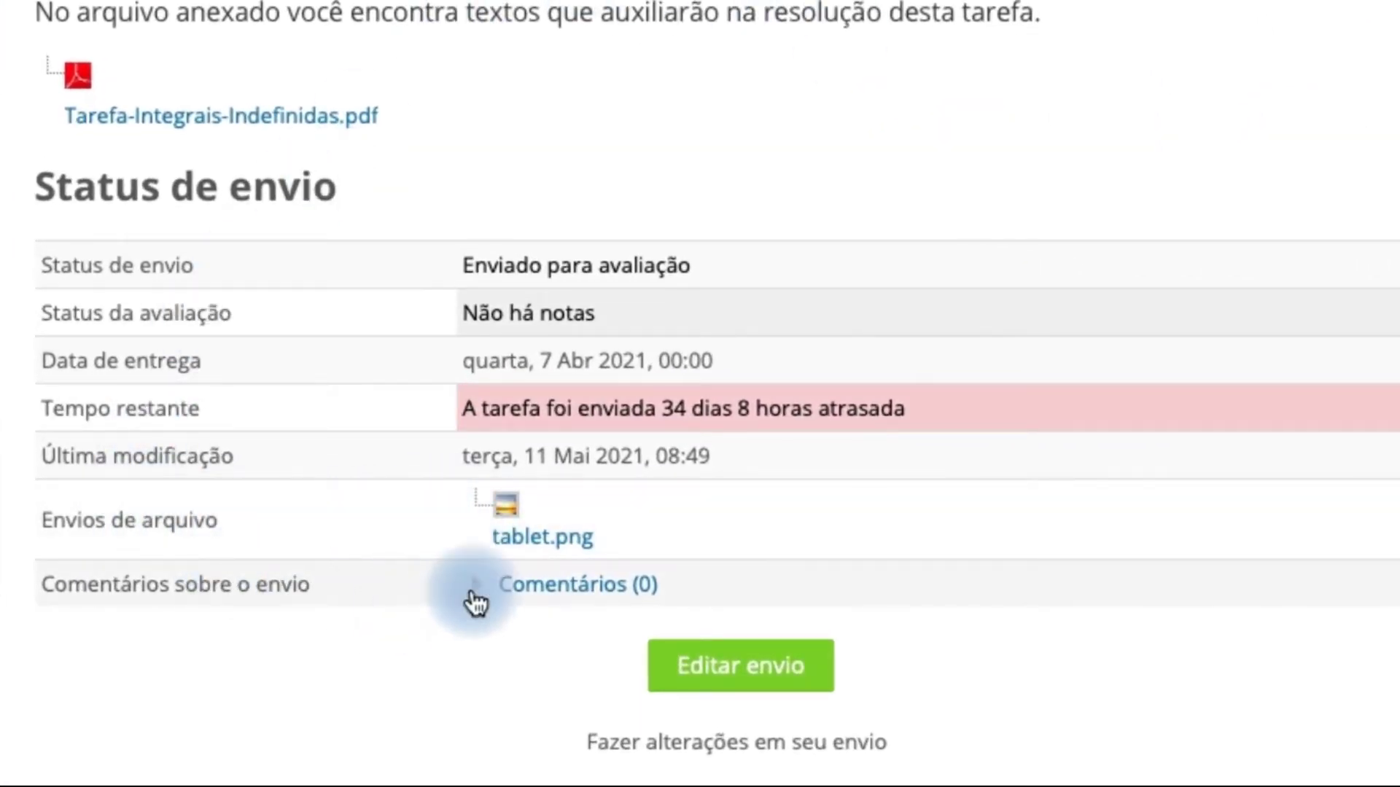
pyautogui.click(477, 595)
pyautogui.click(554, 651)
pyautogui.write('boa tarde...')
pyautogui.click(945, 723)
pyautogui.scroll(-4, 948, 729)
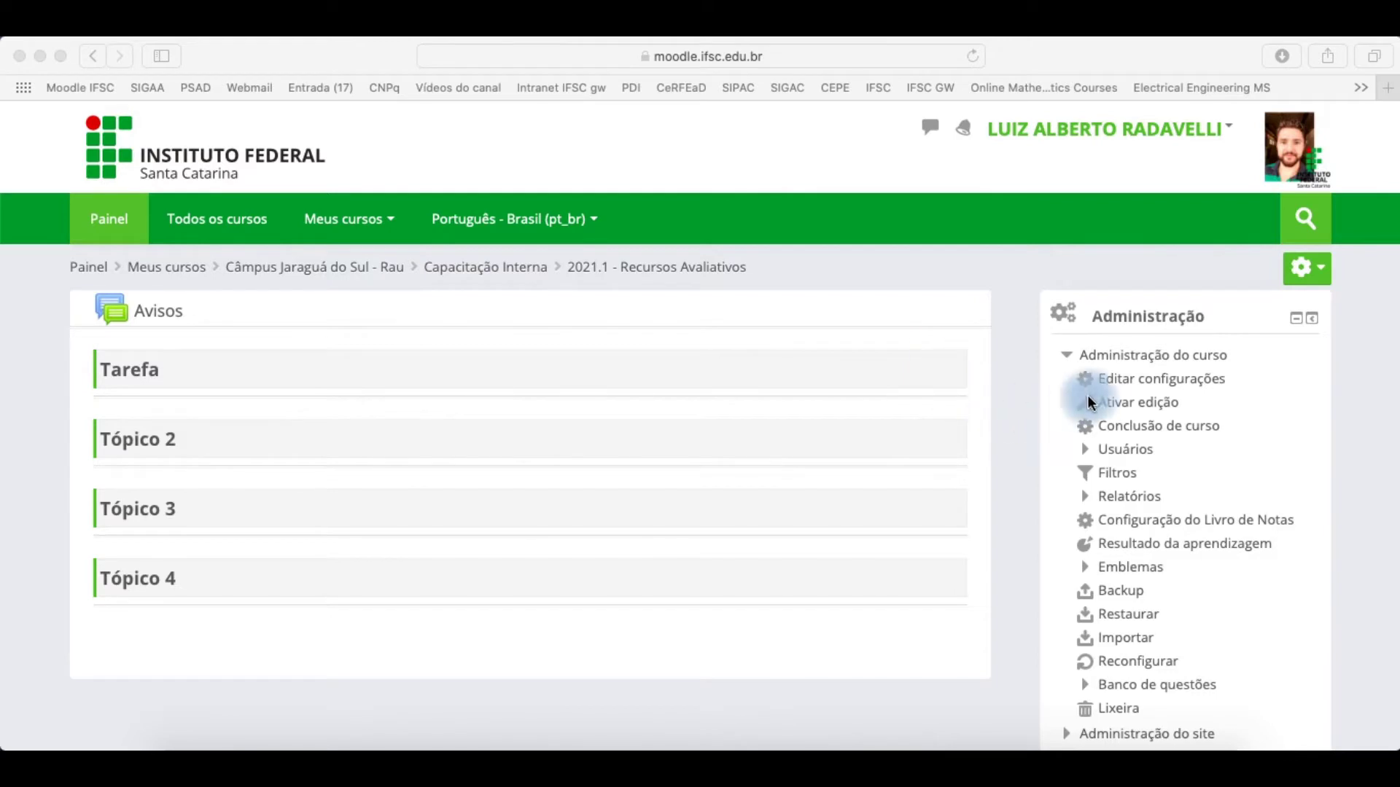
# Enable editing in the 2021.1 - Recursos Avaliativos course and add a Tarefa activity to the Tarefa section.
pyautogui.click(1119, 406)
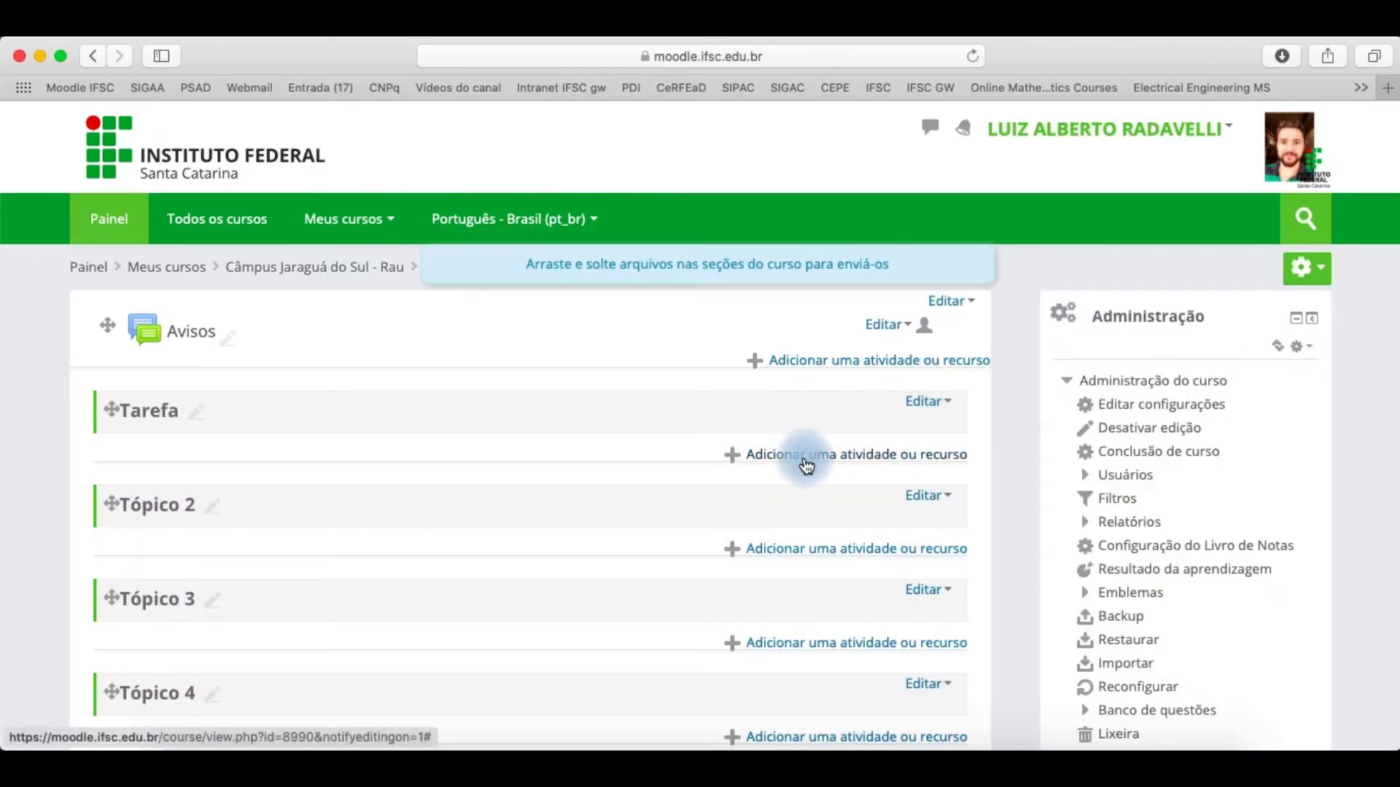
pyautogui.click(807, 465)
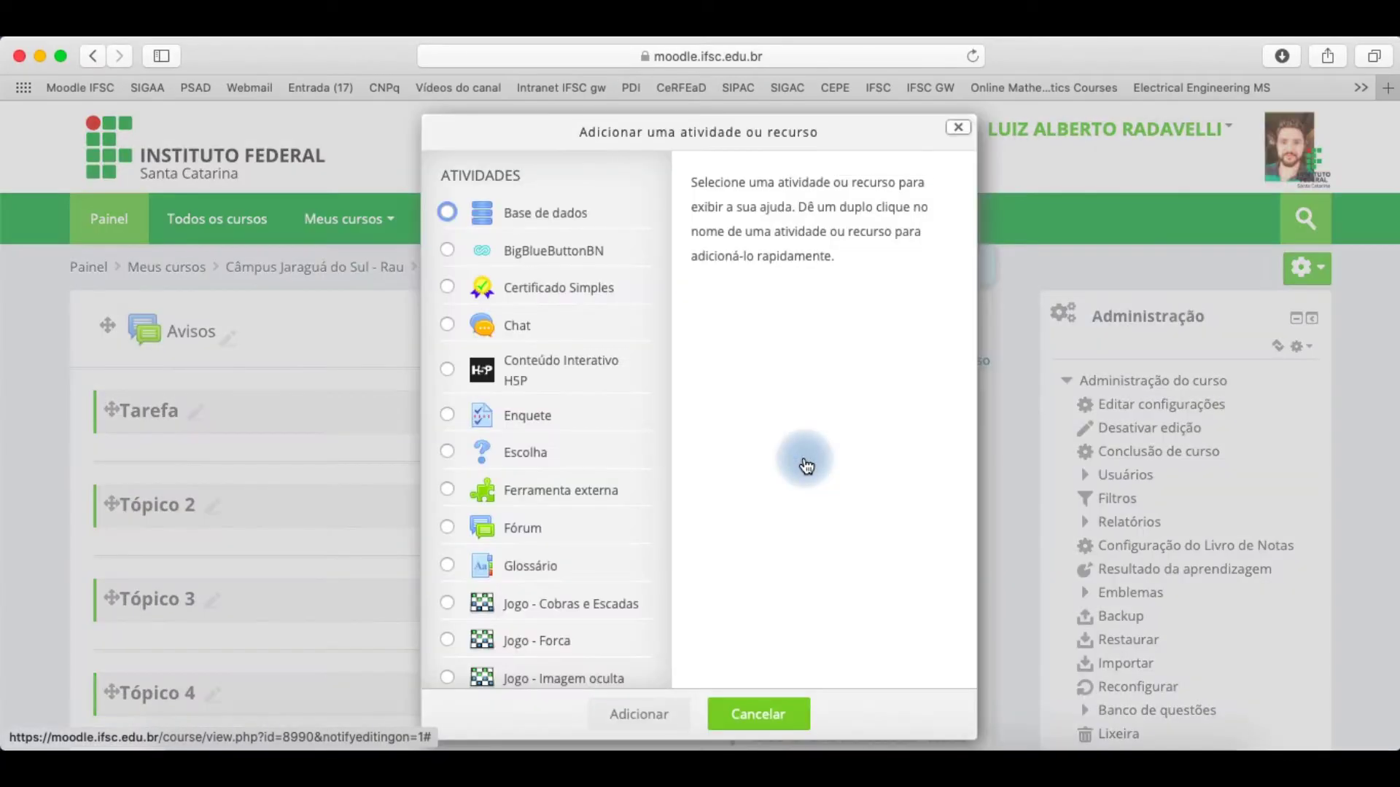
pyautogui.scroll(-10, 521, 514)
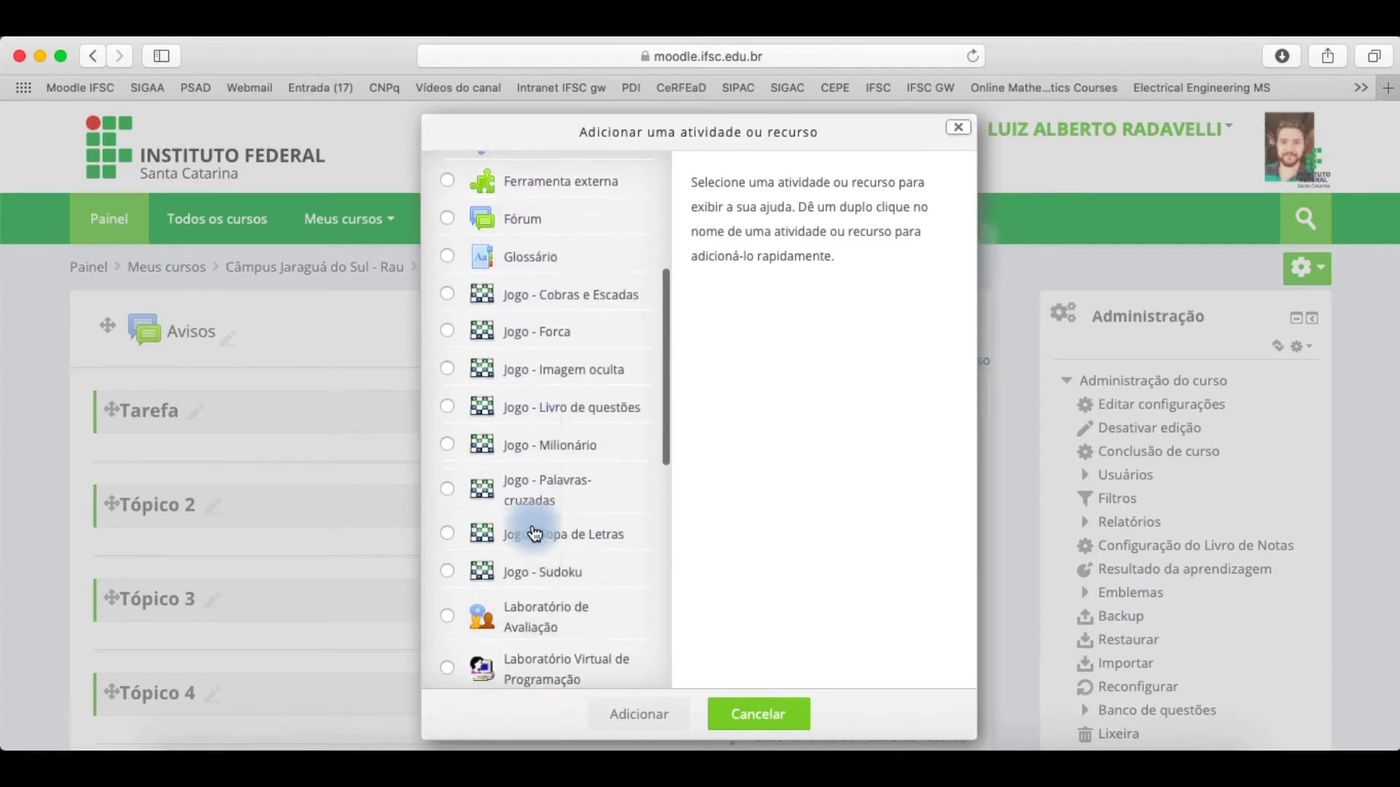
pyautogui.scroll(-5, 534, 534)
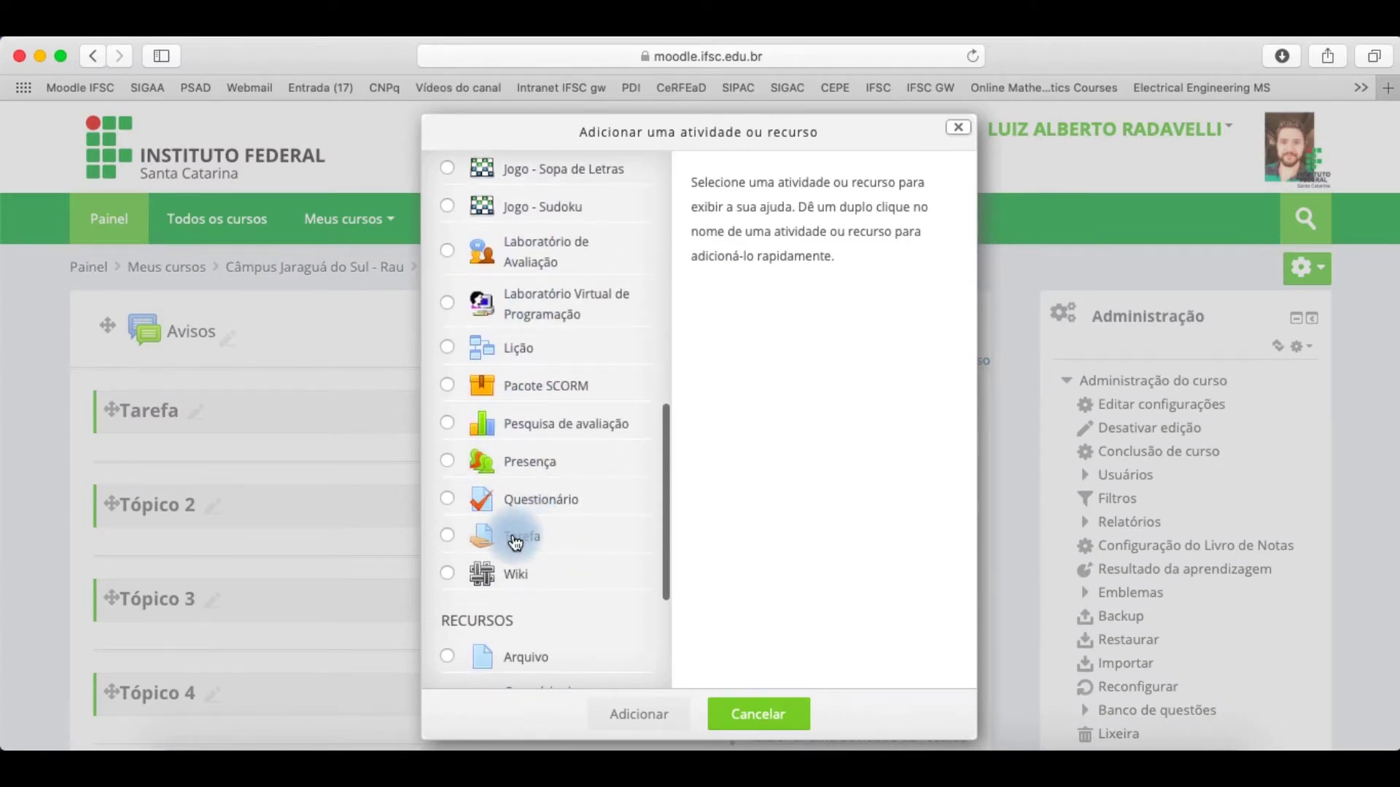
pyautogui.click(515, 541)
pyautogui.click(636, 716)
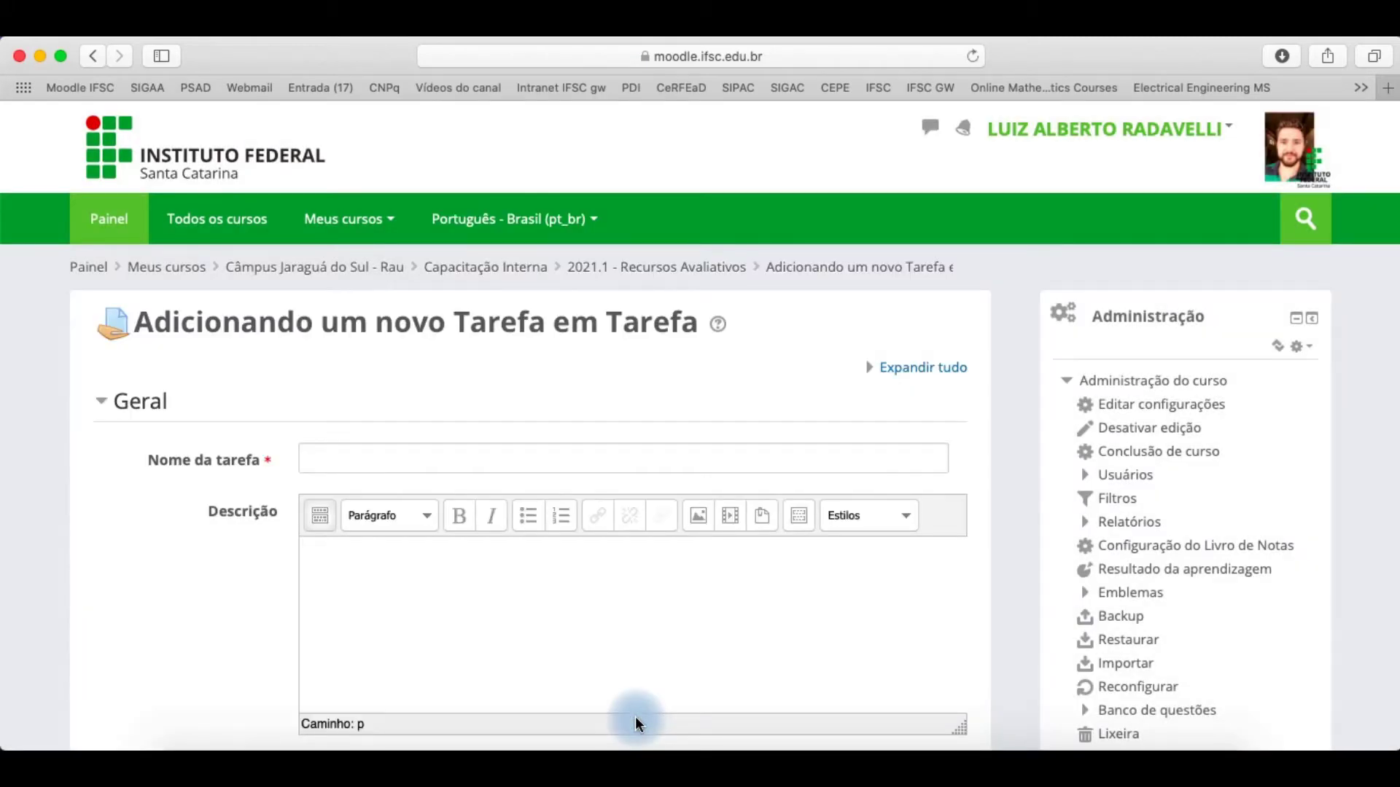
# Name the new assignment "Tarefa 1".
pyautogui.scroll(-3, 643, 617)
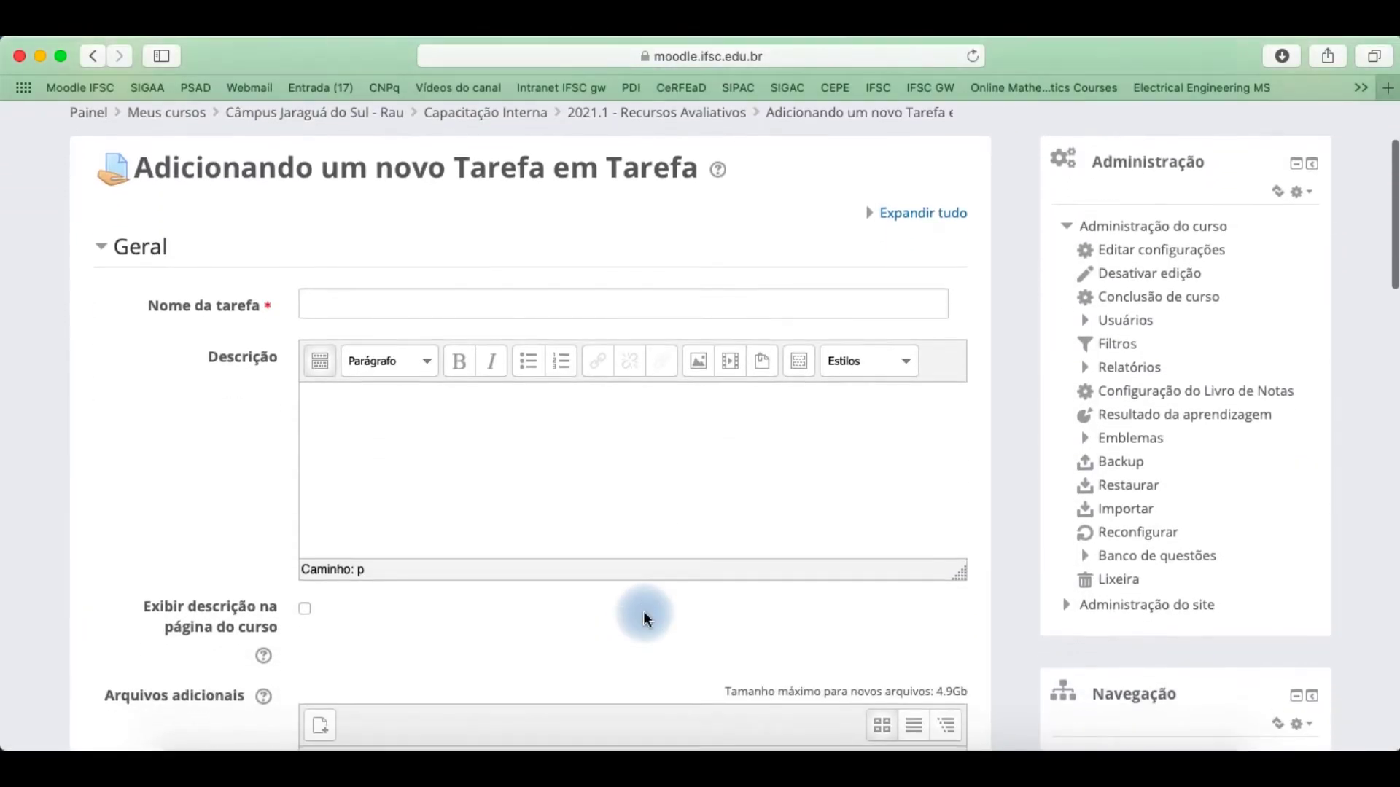
pyautogui.scroll(5, 126, 296)
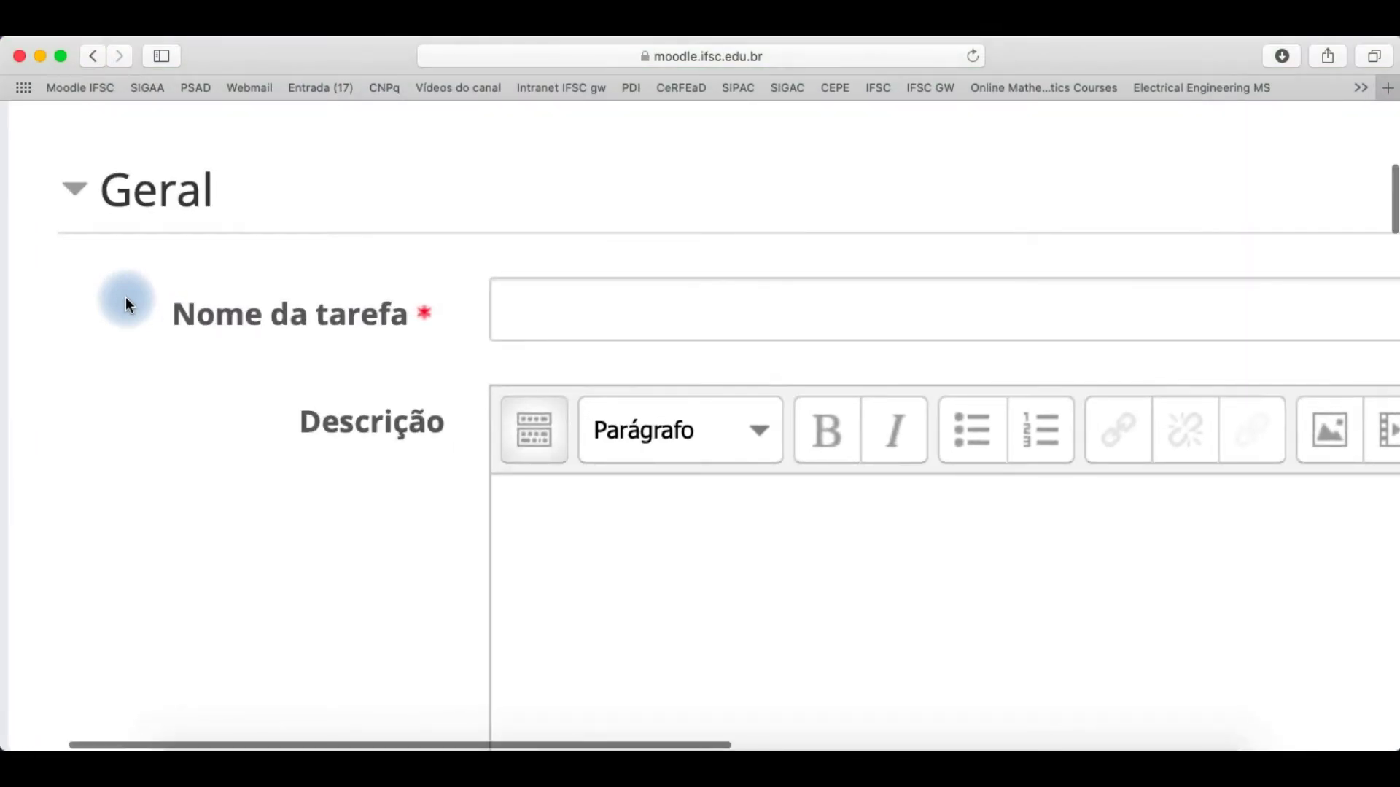
pyautogui.click(521, 328)
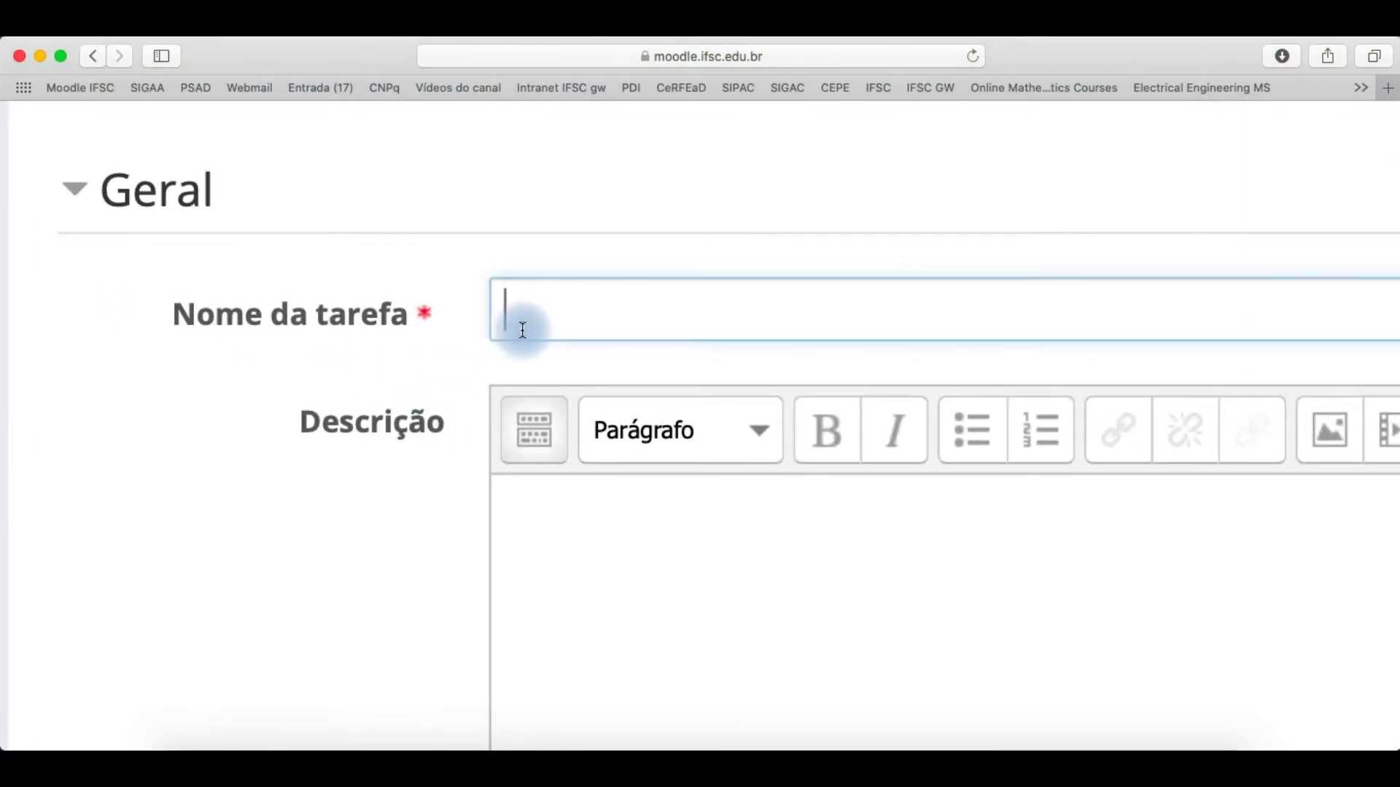
pyautogui.write('Tarefa 1')
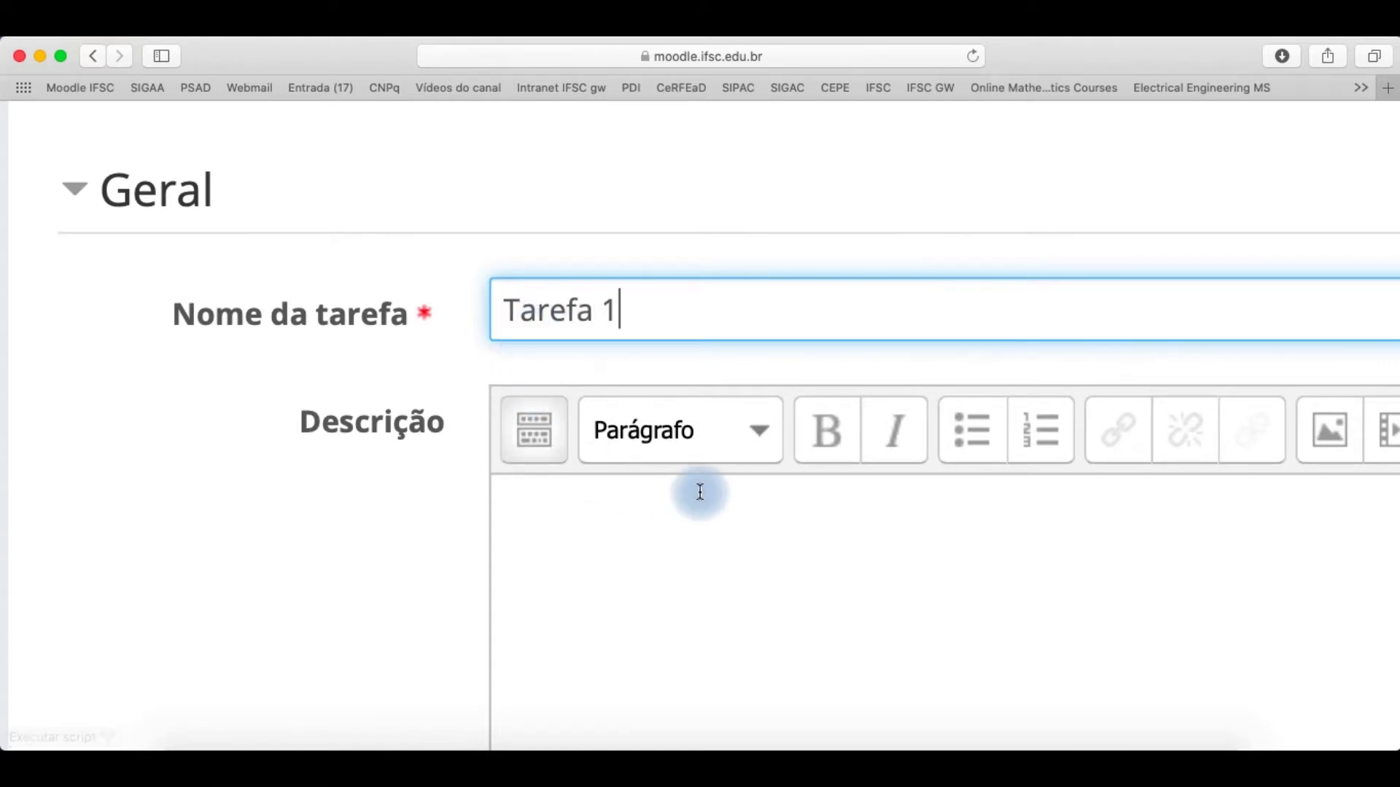
# Enter "Data da entrega: 28 de Julho de 2021" as the assignment's description.
pyautogui.scroll(-5, 700, 492)
pyautogui.hscroll(3, 700, 492)
pyautogui.scroll(-2, 700, 492)
pyautogui.scroll(-1, 700, 492)
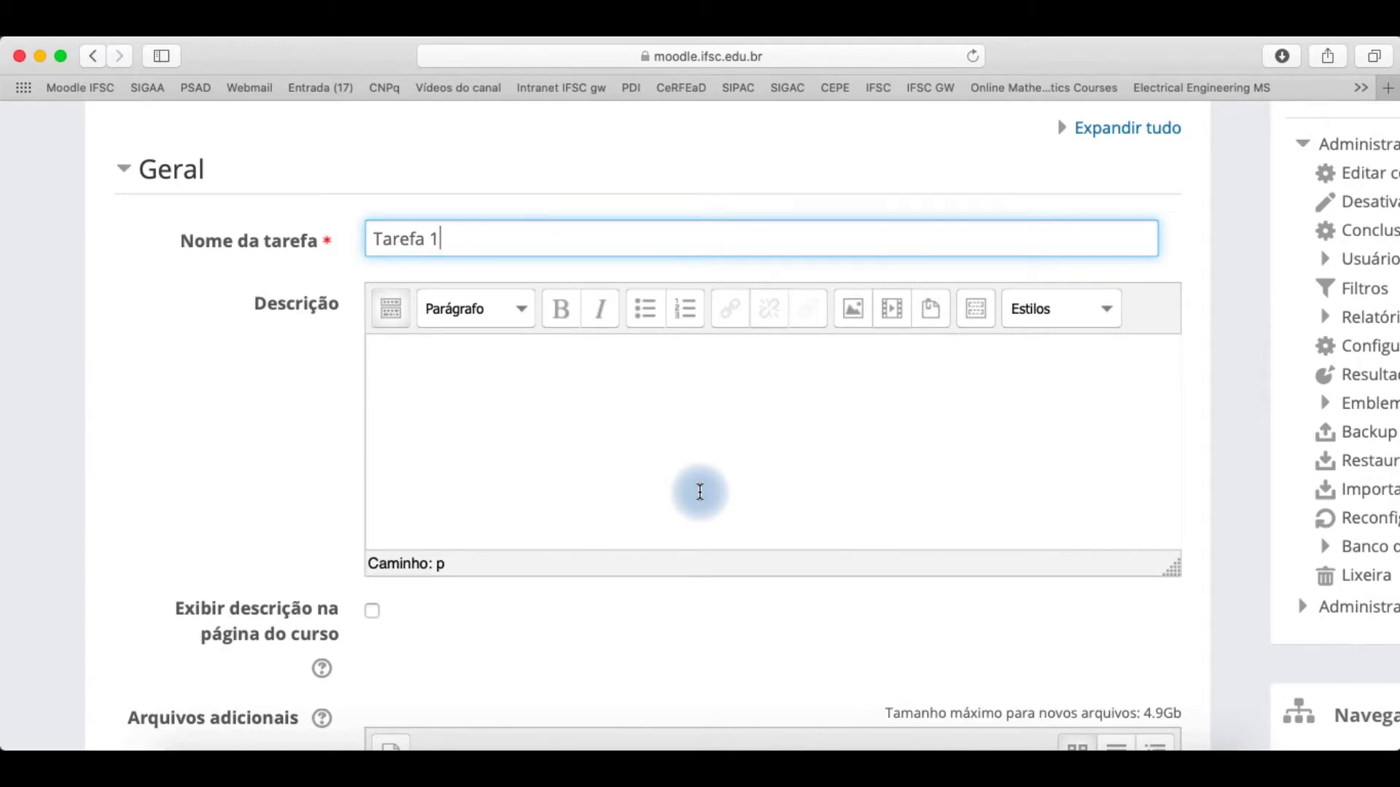
pyautogui.scroll(-3, 700, 493)
pyautogui.scroll(-1, 700, 492)
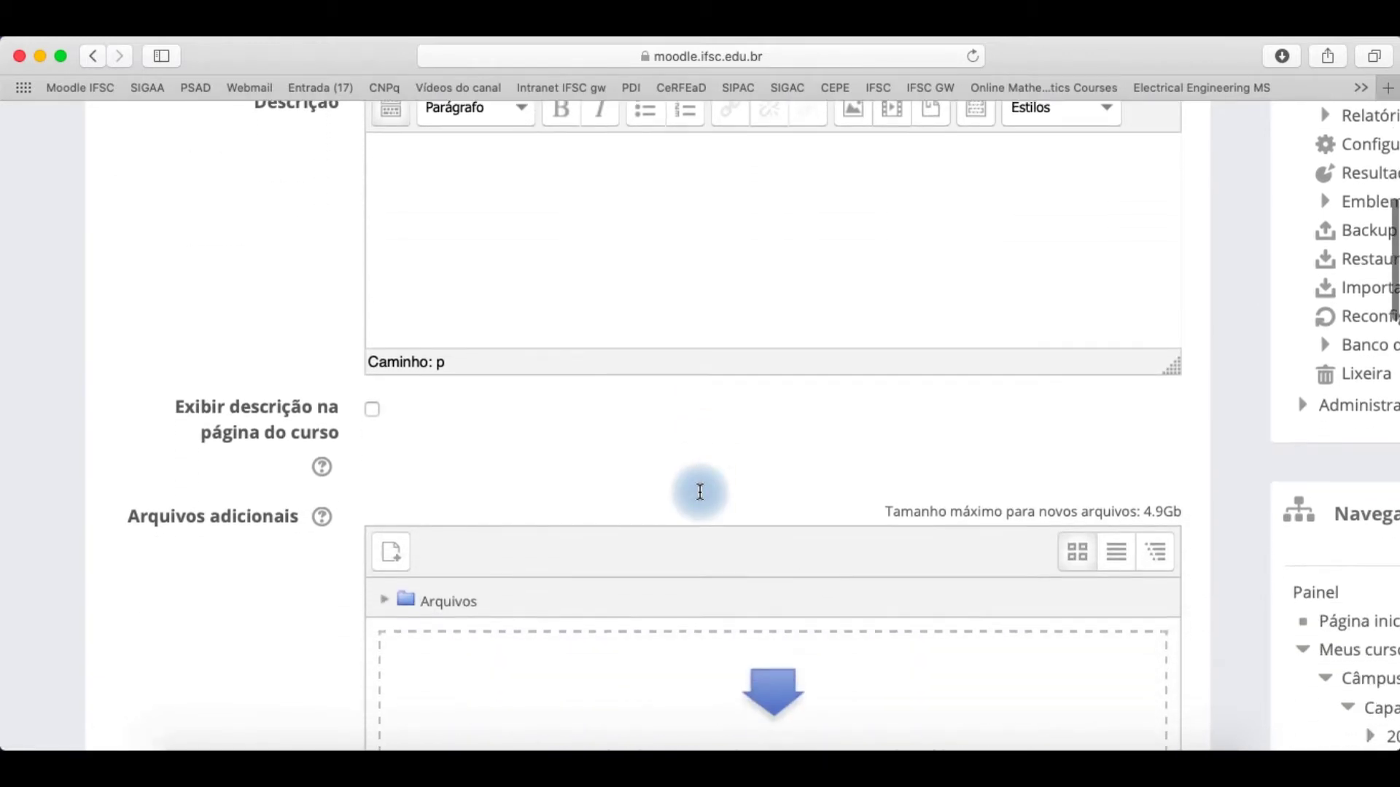
pyautogui.scroll(-4, 700, 492)
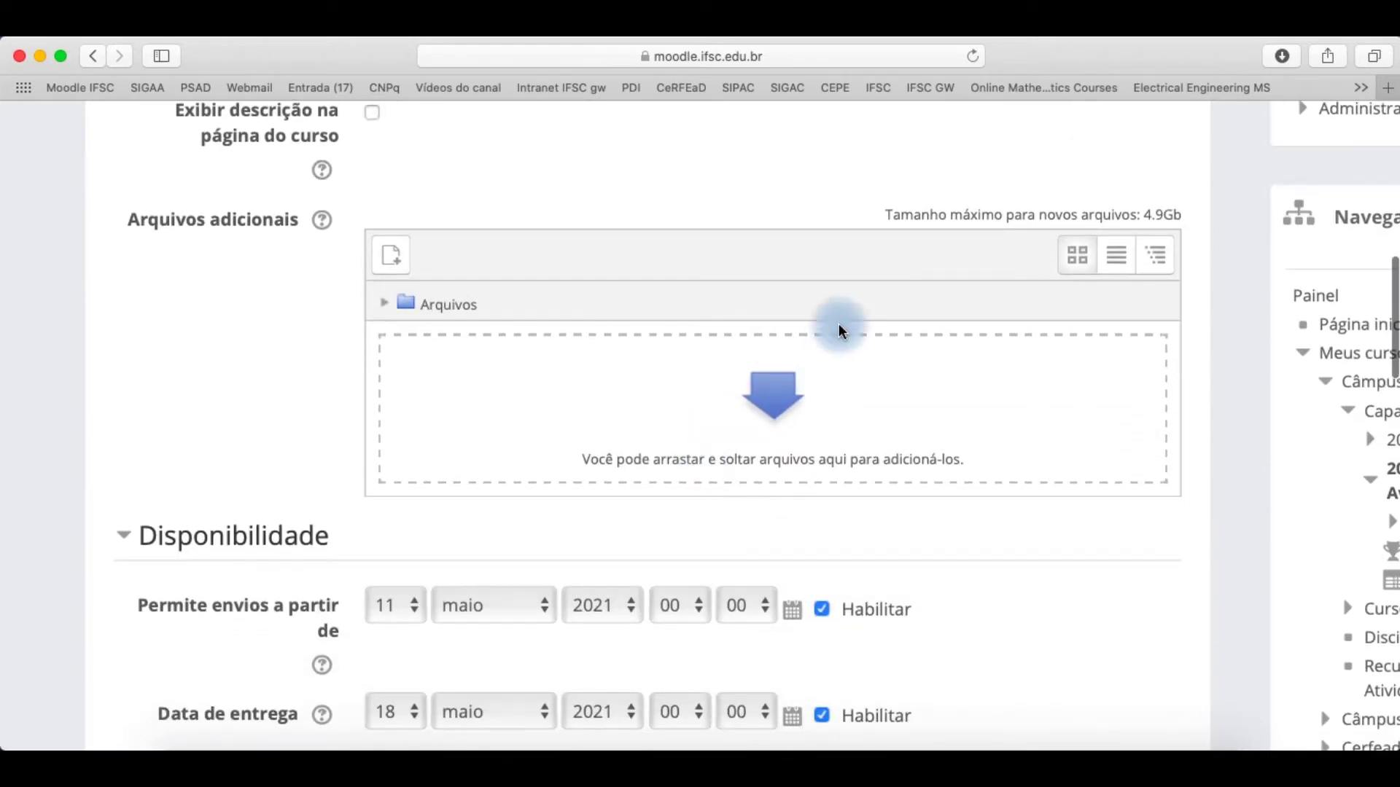
pyautogui.scroll(7, 678, 503)
pyautogui.click(693, 416)
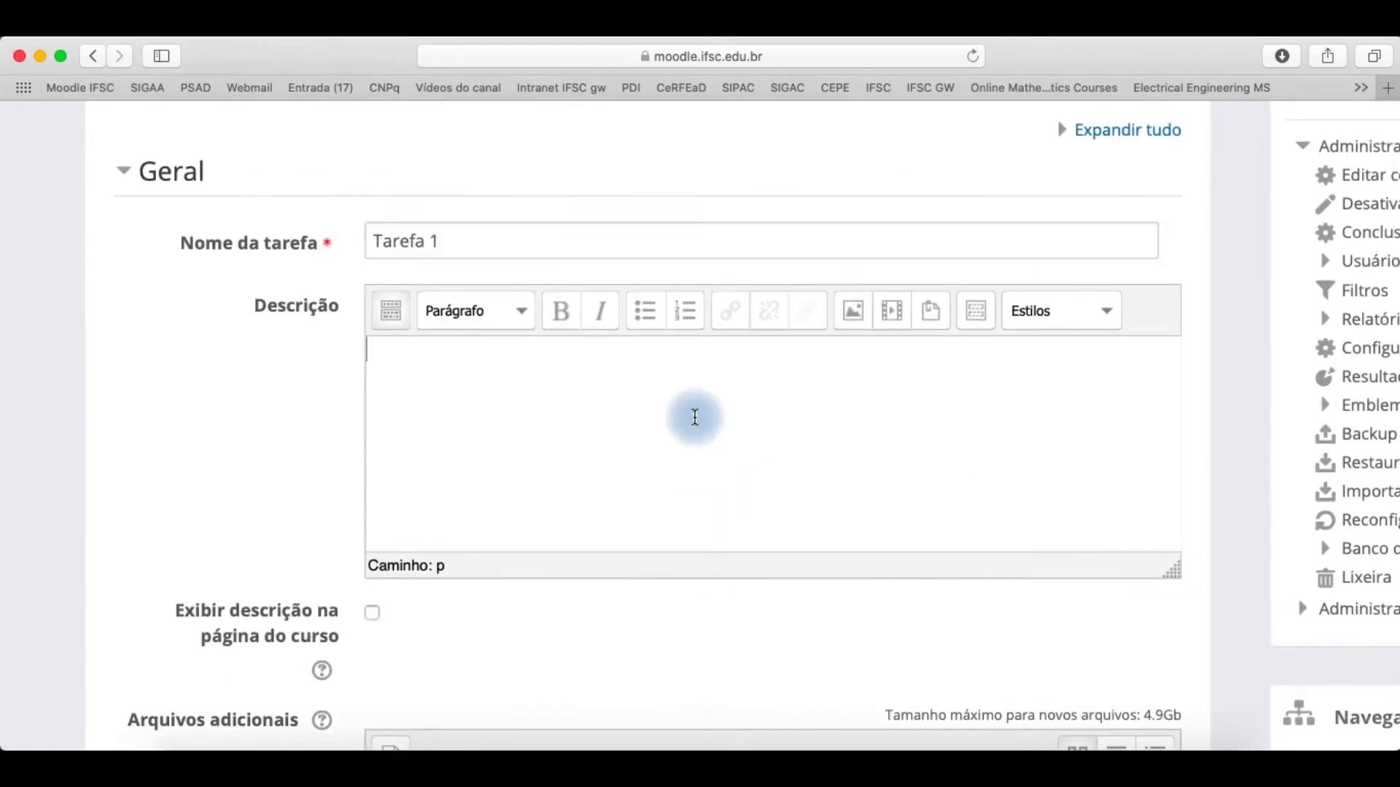
pyautogui.write('Data da entrega: 28 de Julho de 2021')
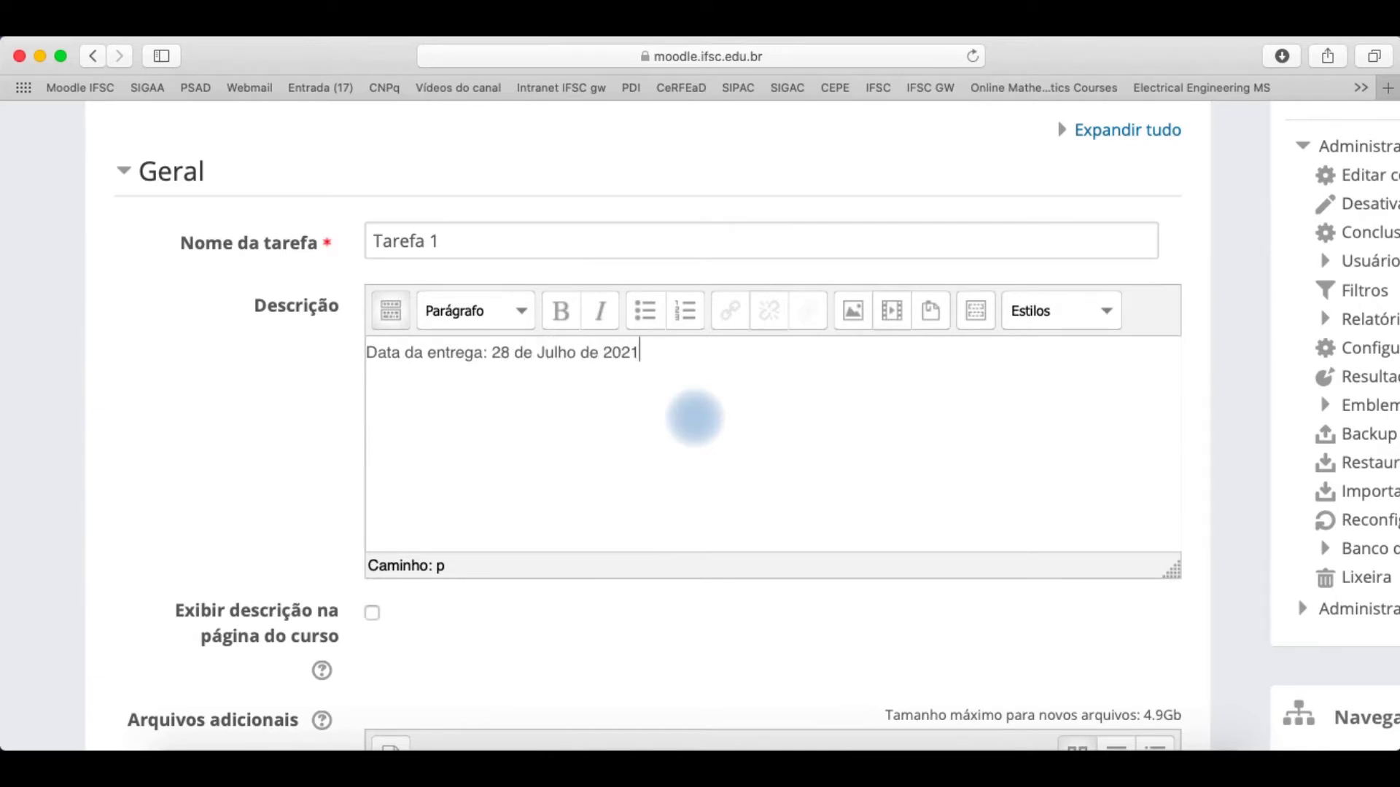
# Attach Computador.jpg to the assignment as an additional file.
pyautogui.scroll(-7, 693, 416)
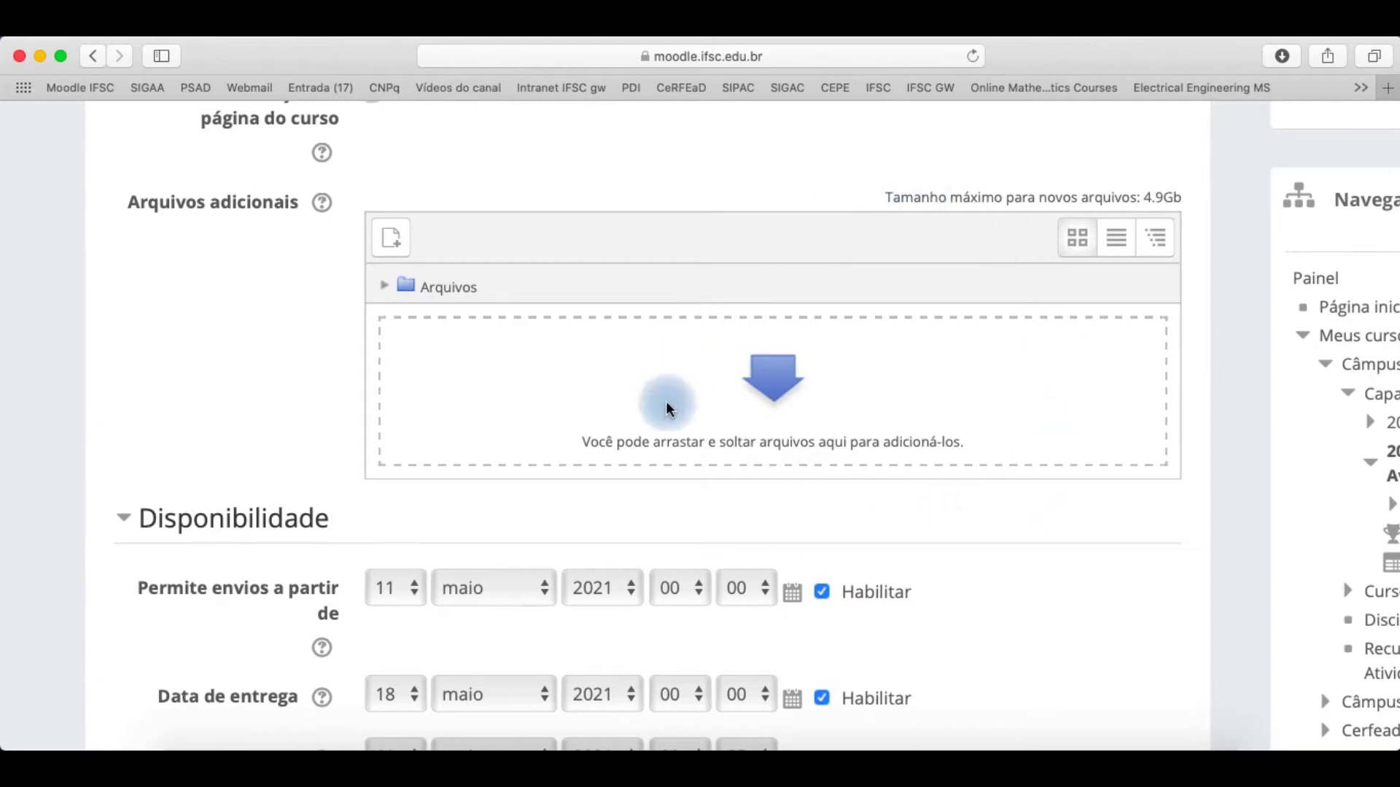
pyautogui.click(1097, 750)
pyautogui.moveTo(1105, 691); pyautogui.dragTo(688, 384)
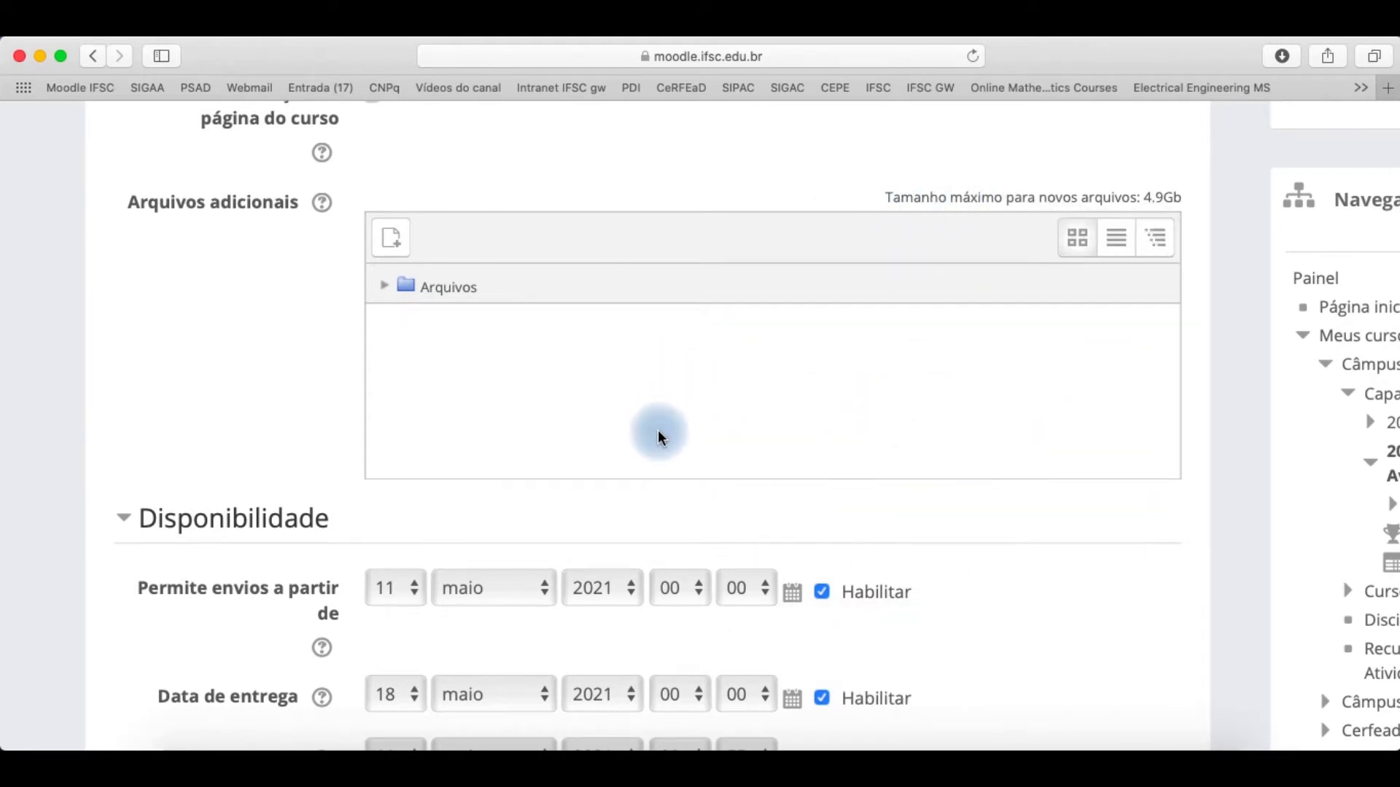
pyautogui.scroll(-2, 828, 463)
pyautogui.scroll(-2, 828, 457)
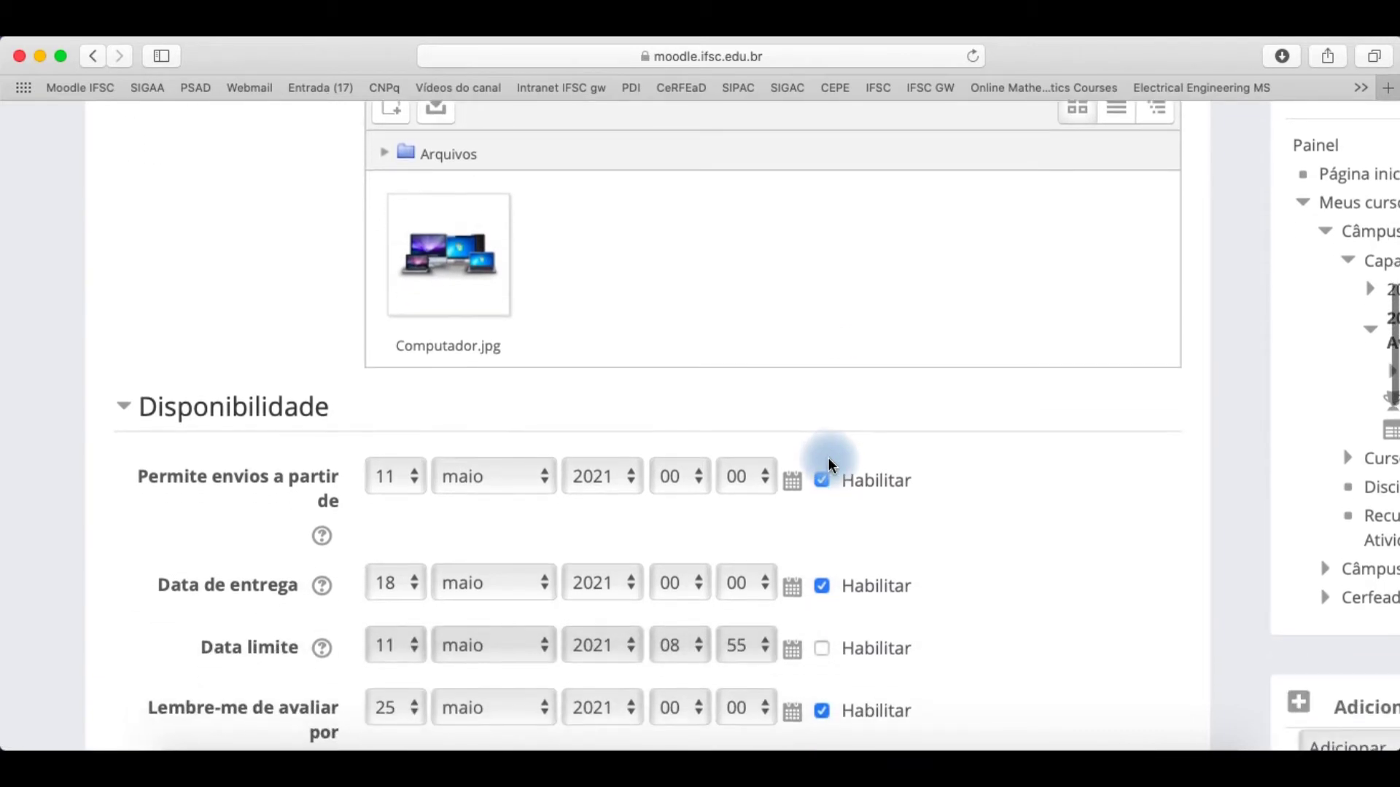
pyautogui.press('super+minus')
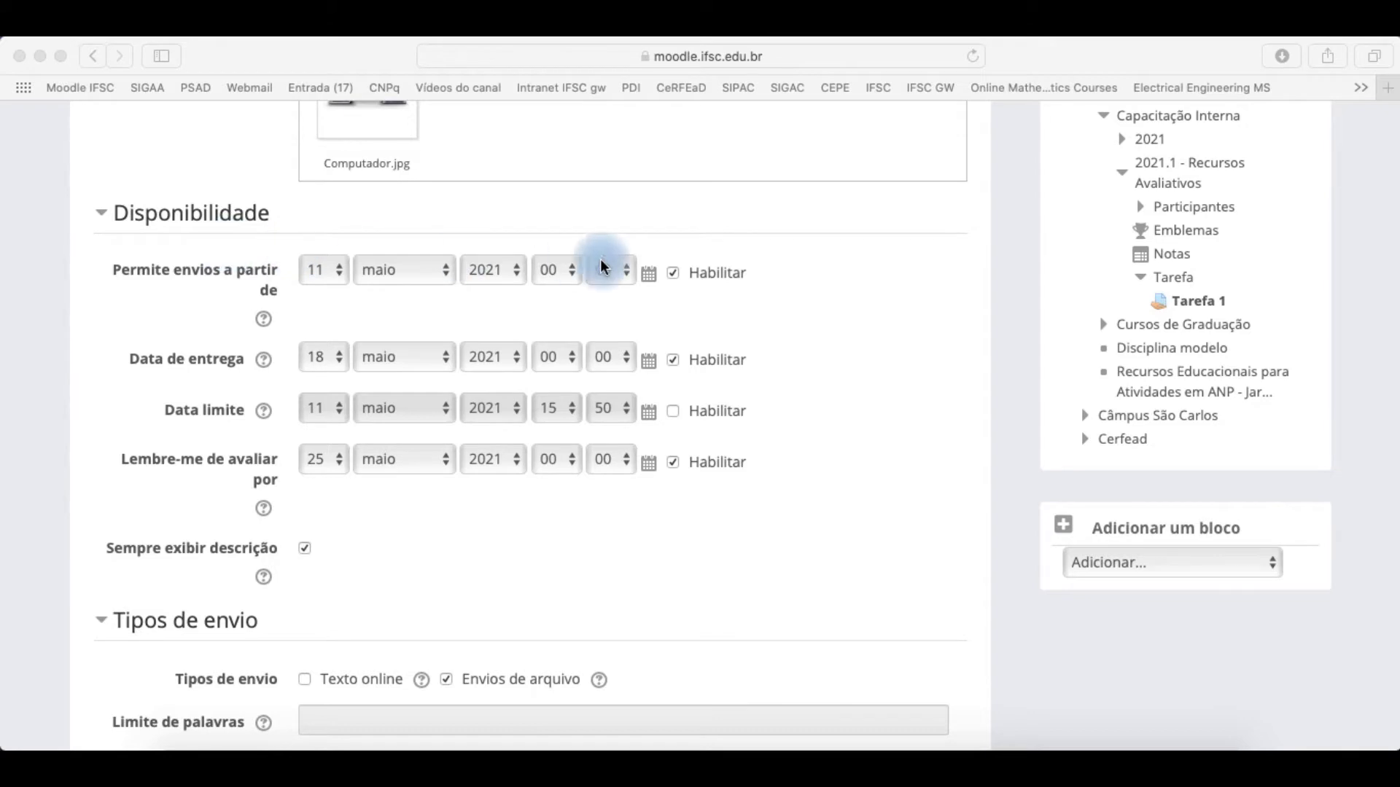
# Try enabling the Texto online submission type and switch it back off.
pyautogui.click(670, 271)
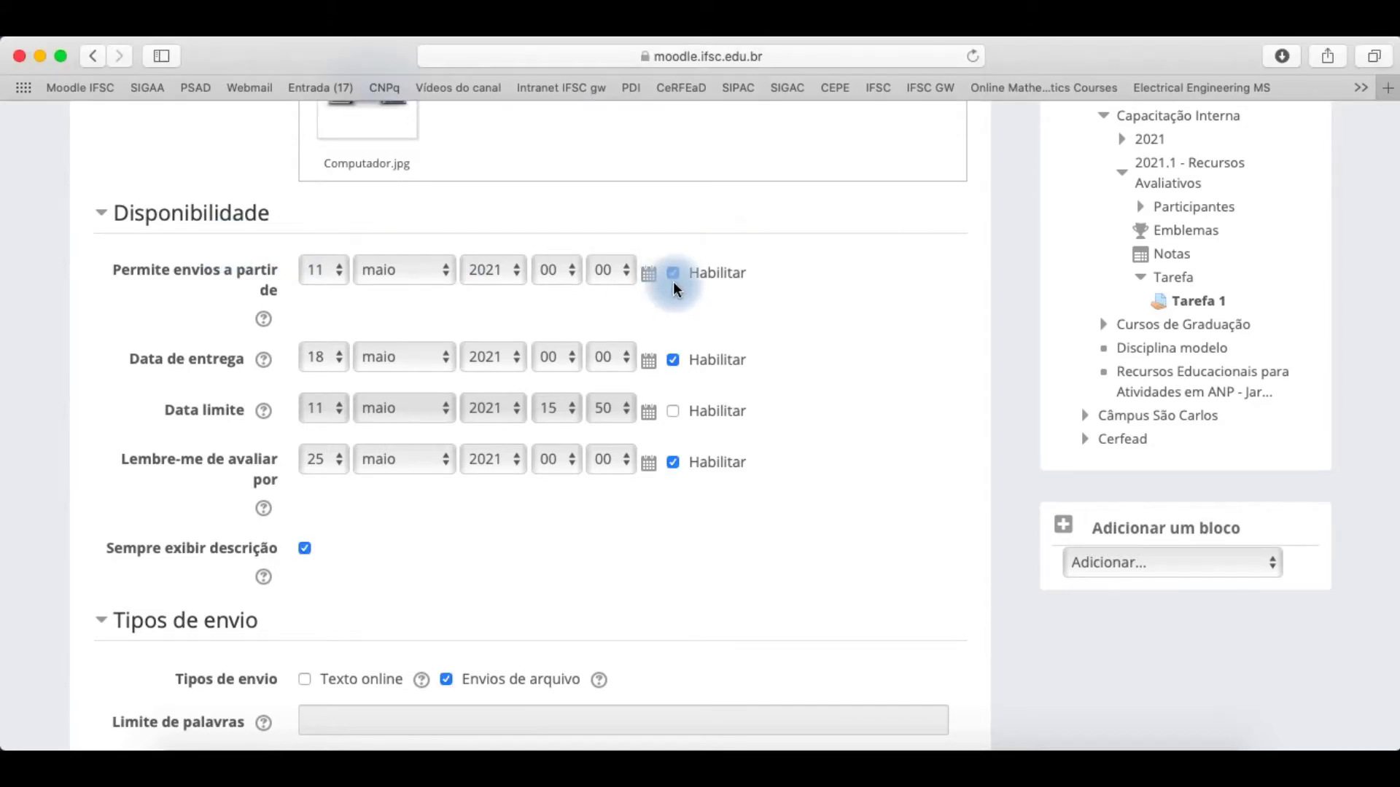
pyautogui.scroll(-5, 674, 299)
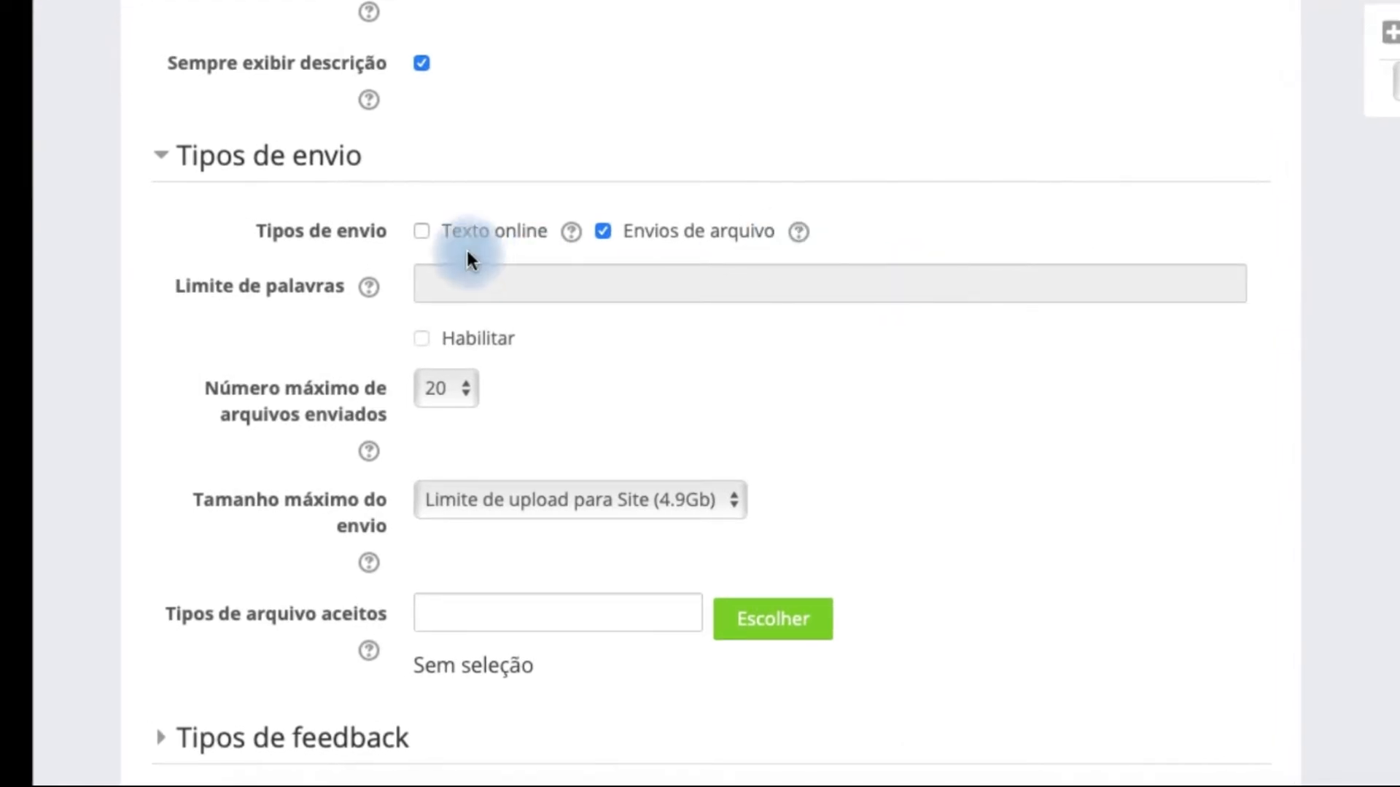
pyautogui.click(425, 234)
pyautogui.click(425, 234)
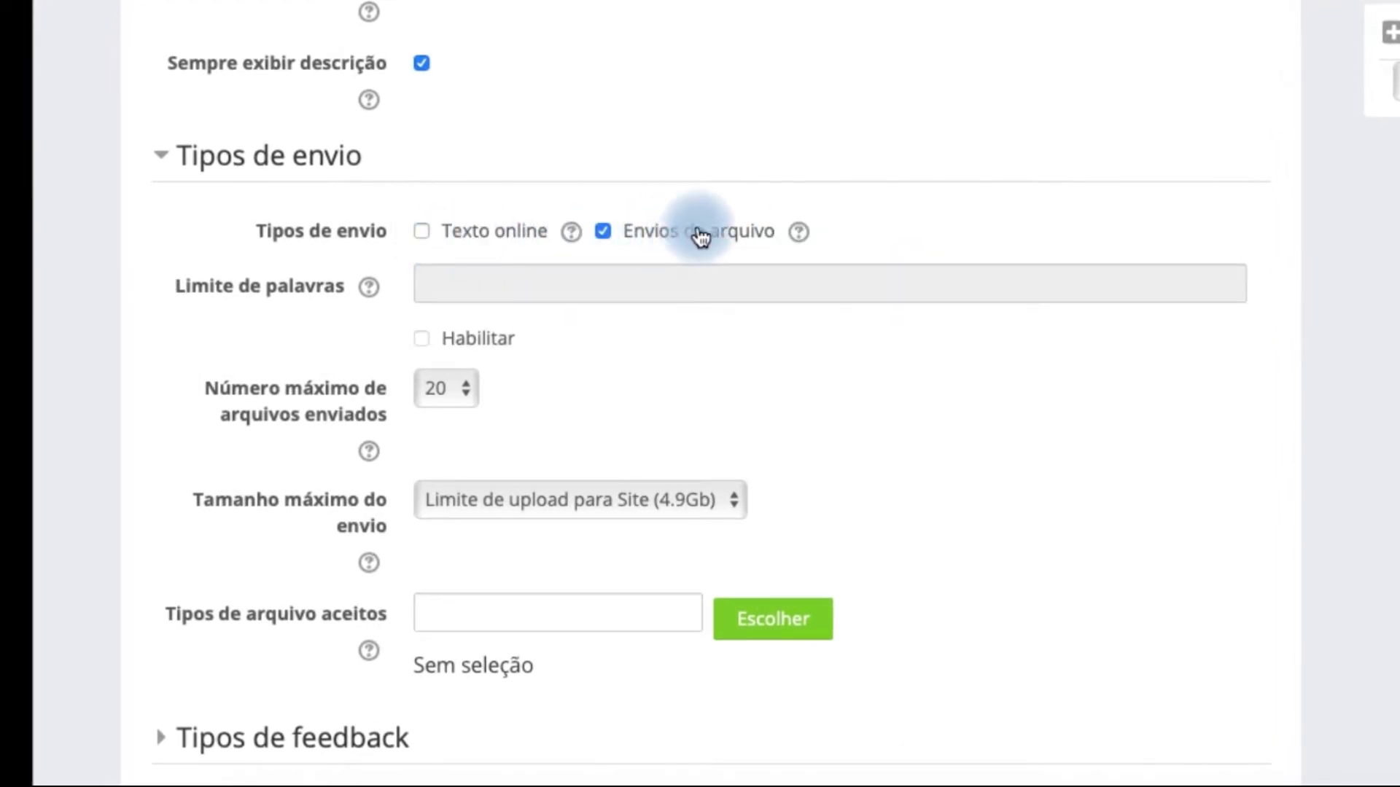
pyautogui.click(426, 245)
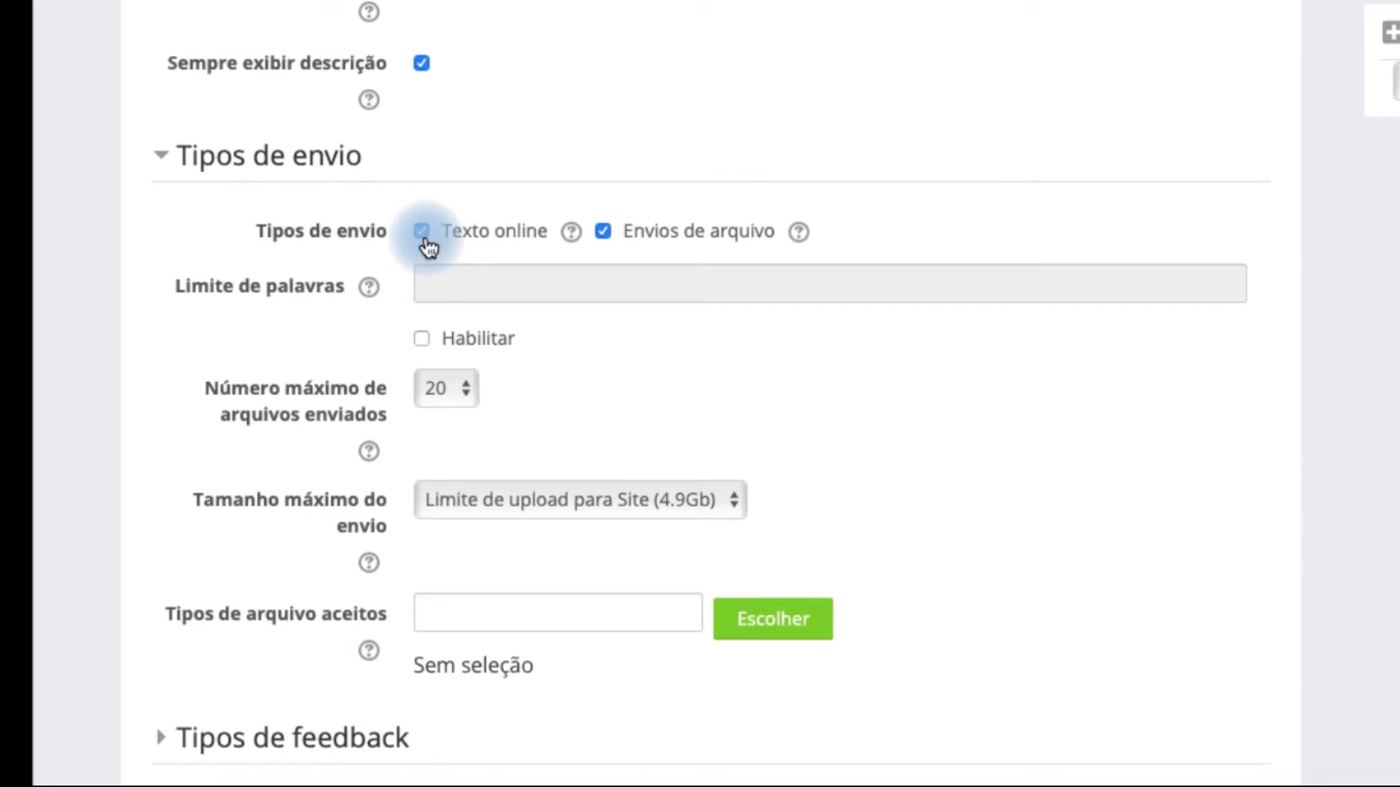
pyautogui.click(422, 234)
pyautogui.click(701, 251)
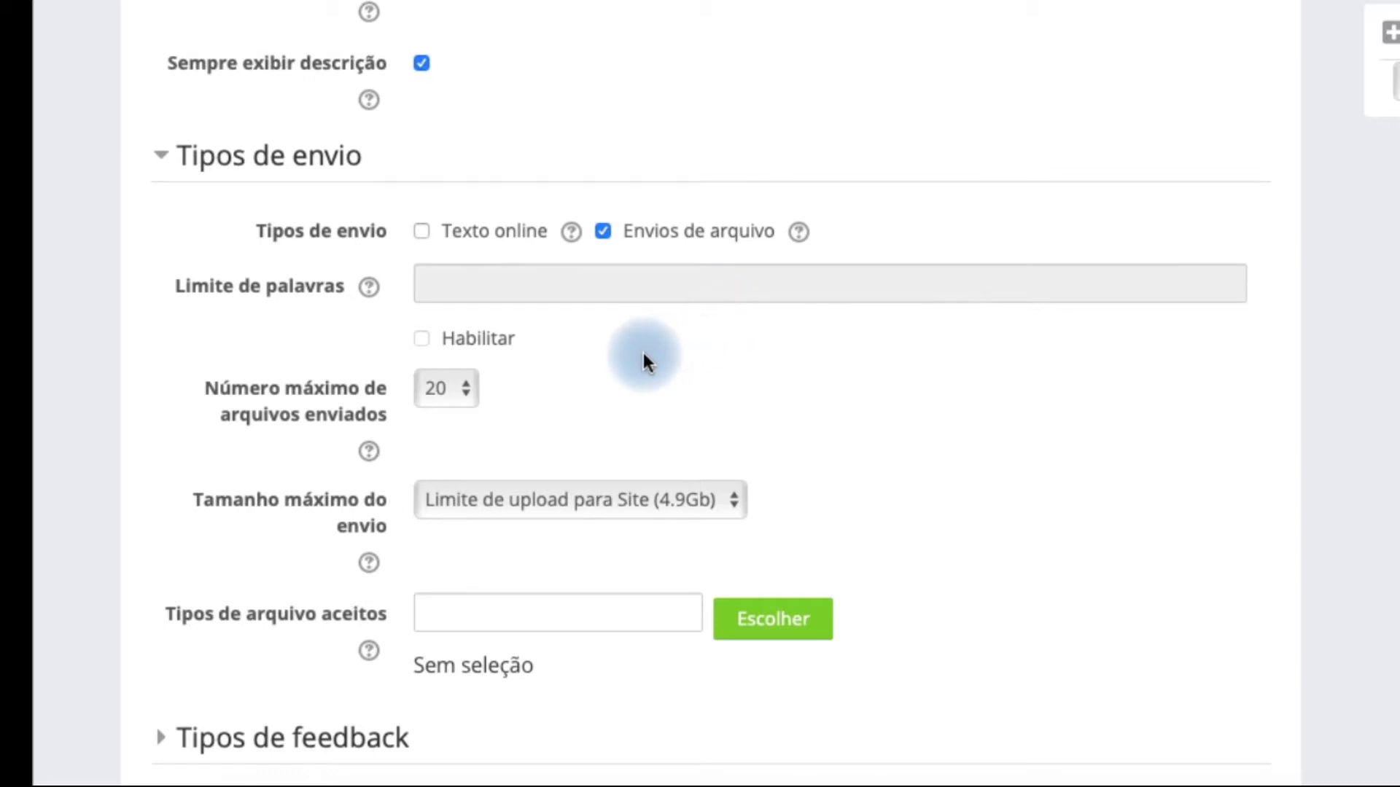
# Examine the maximum upload size options and the Nota settings, including the available grade types.
pyautogui.click(535, 510)
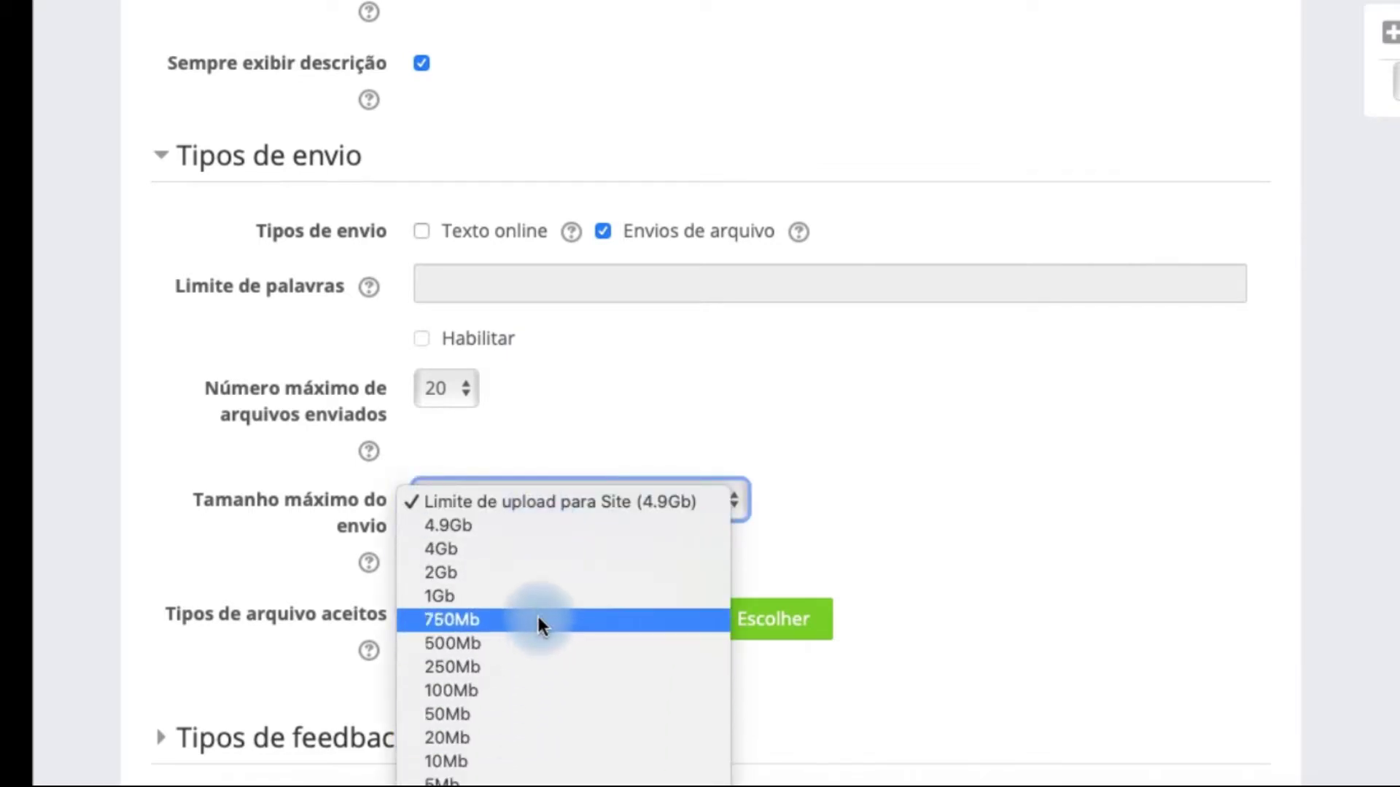
pyautogui.scroll(-8, 955, 484)
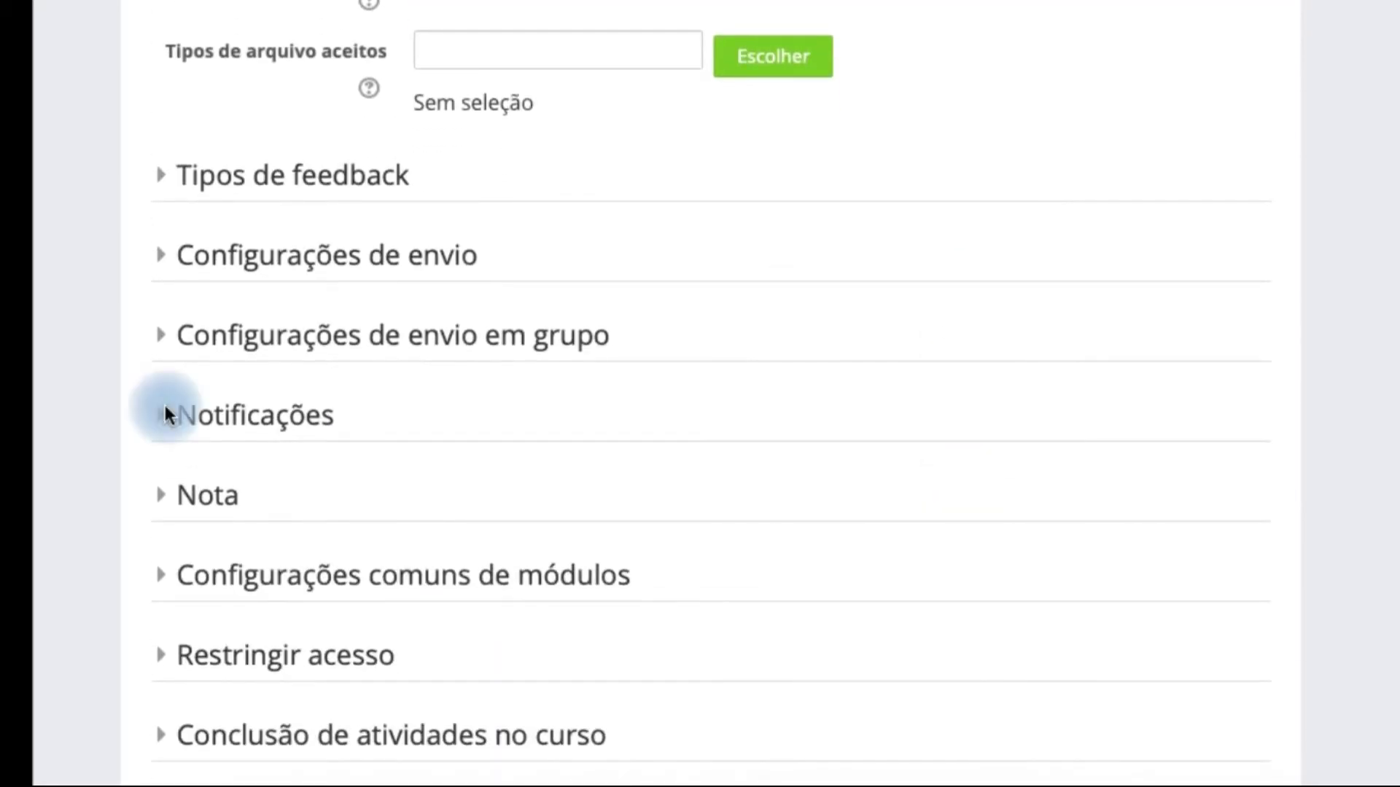
pyautogui.scroll(-3, 165, 467)
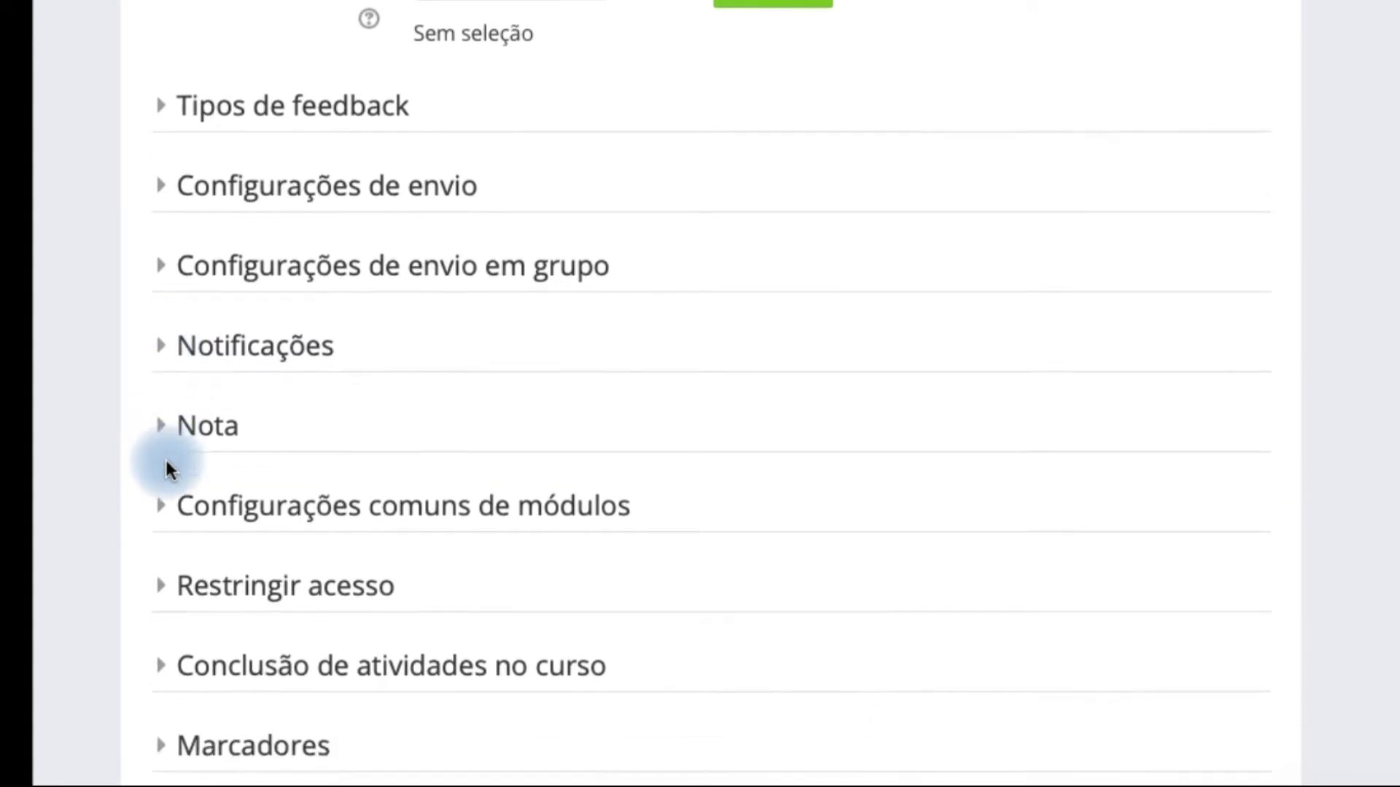
pyautogui.click(164, 292)
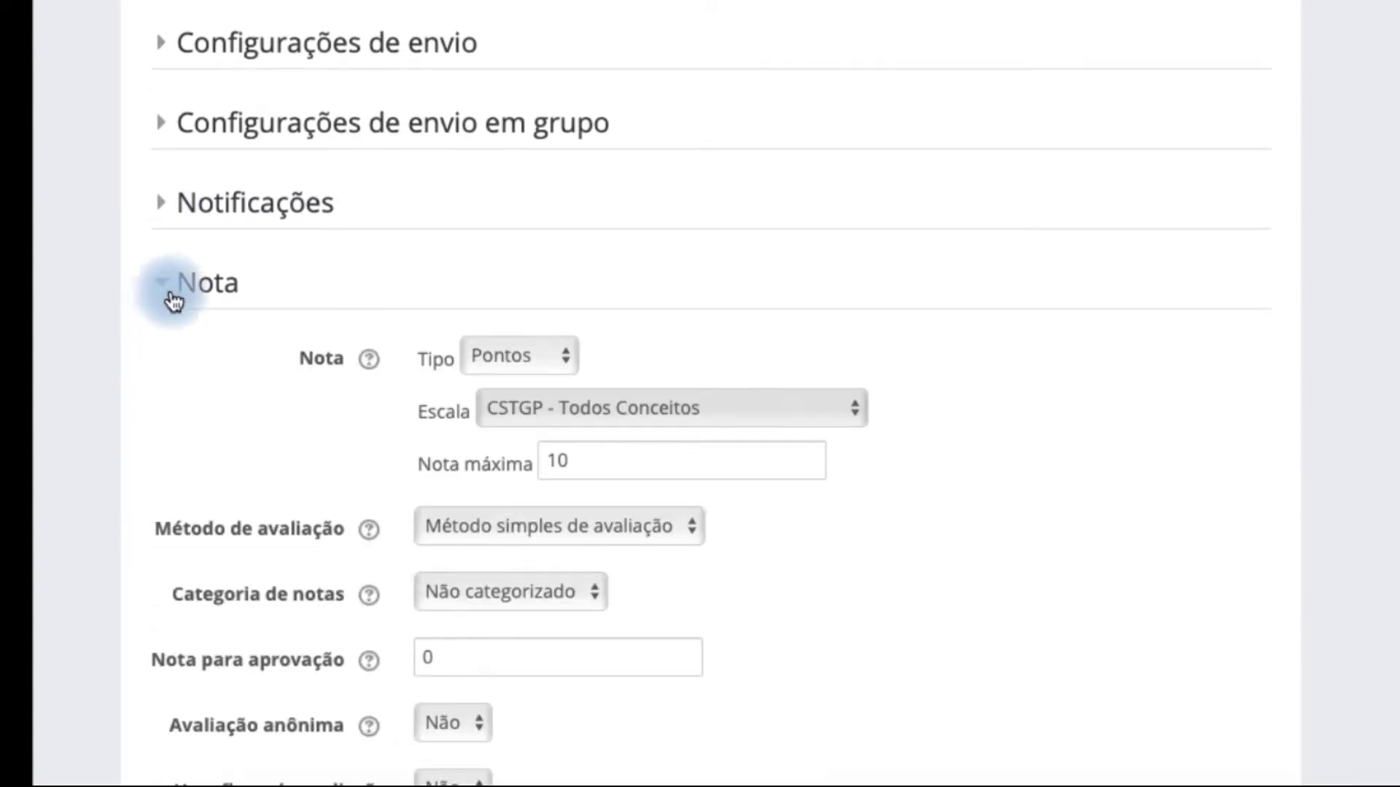
pyautogui.scroll(-3, 287, 431)
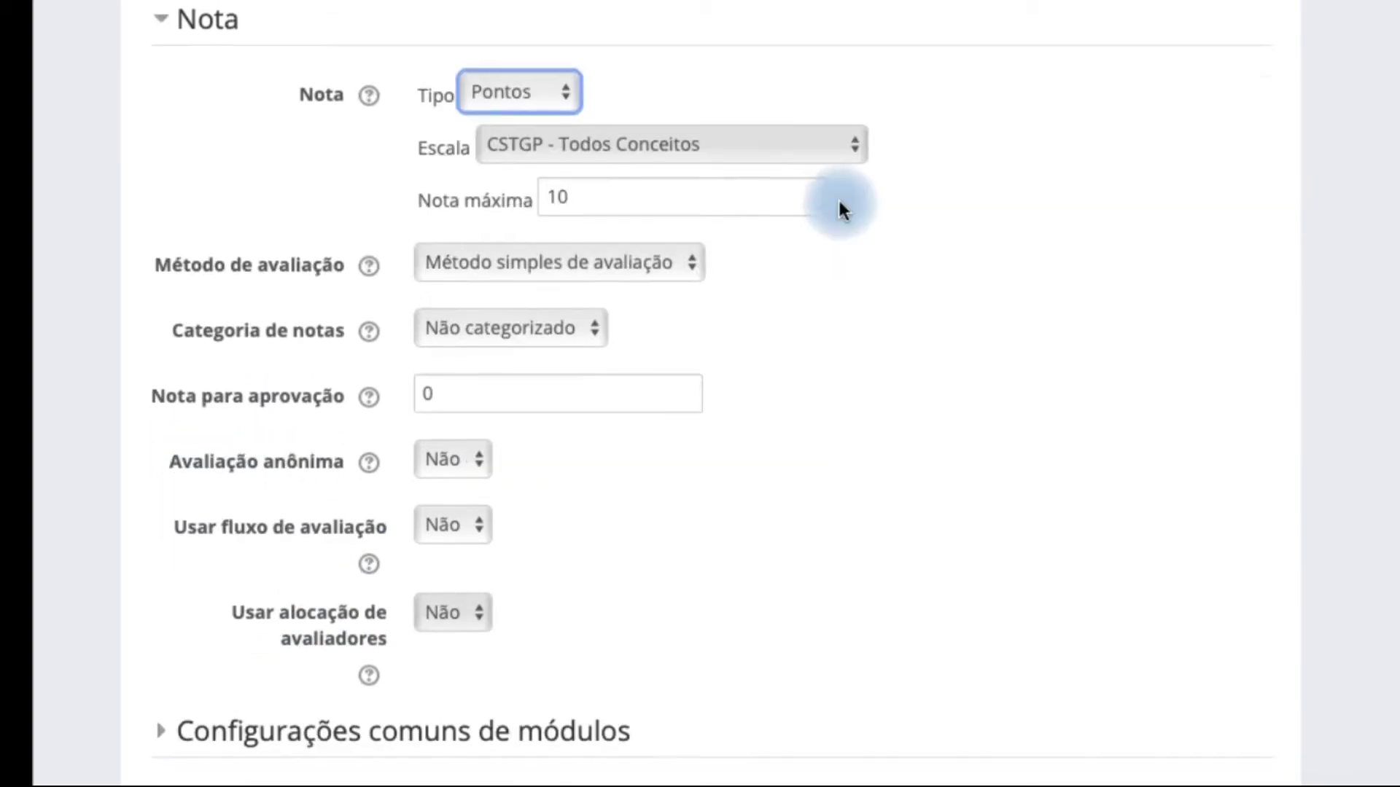
pyautogui.scroll(1, 839, 201)
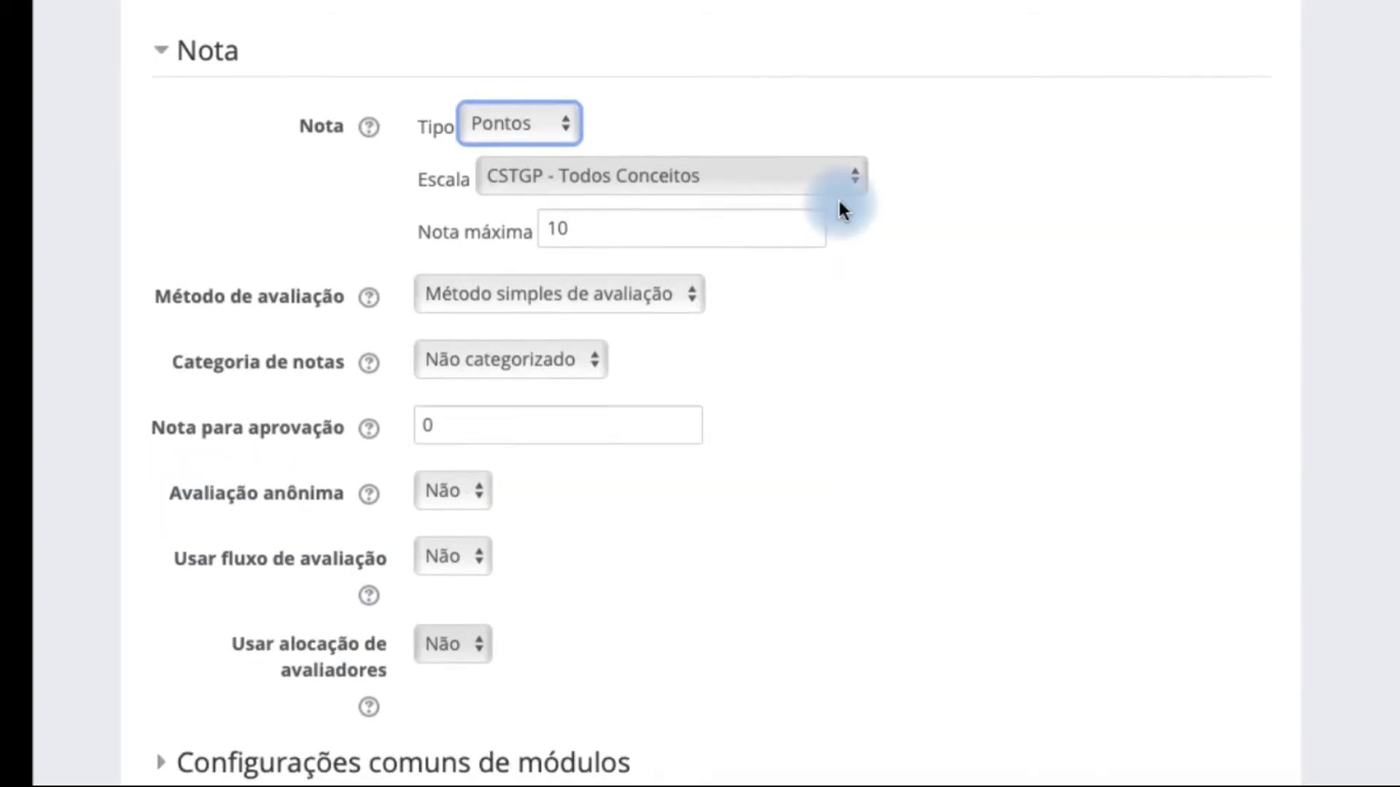
pyautogui.click(540, 125)
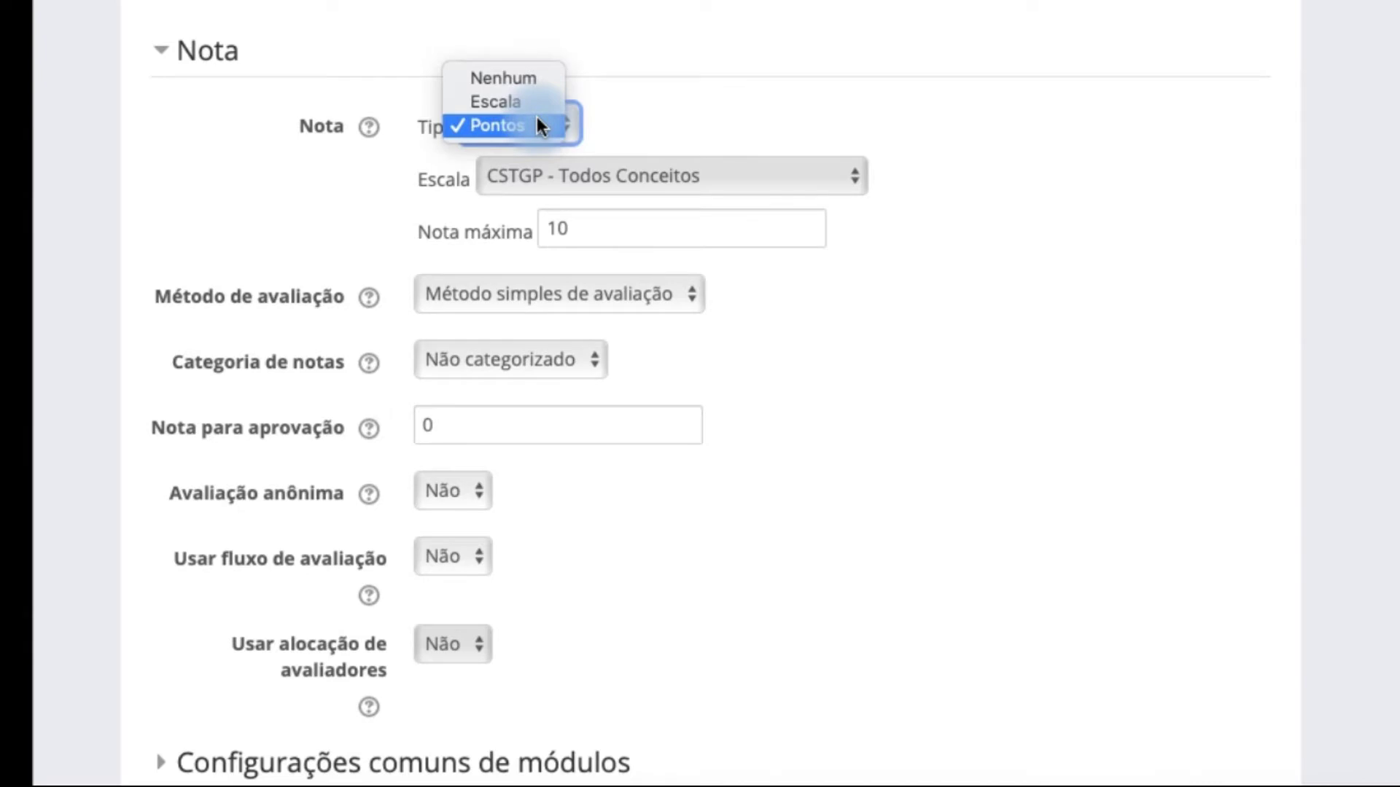
pyautogui.click(684, 94)
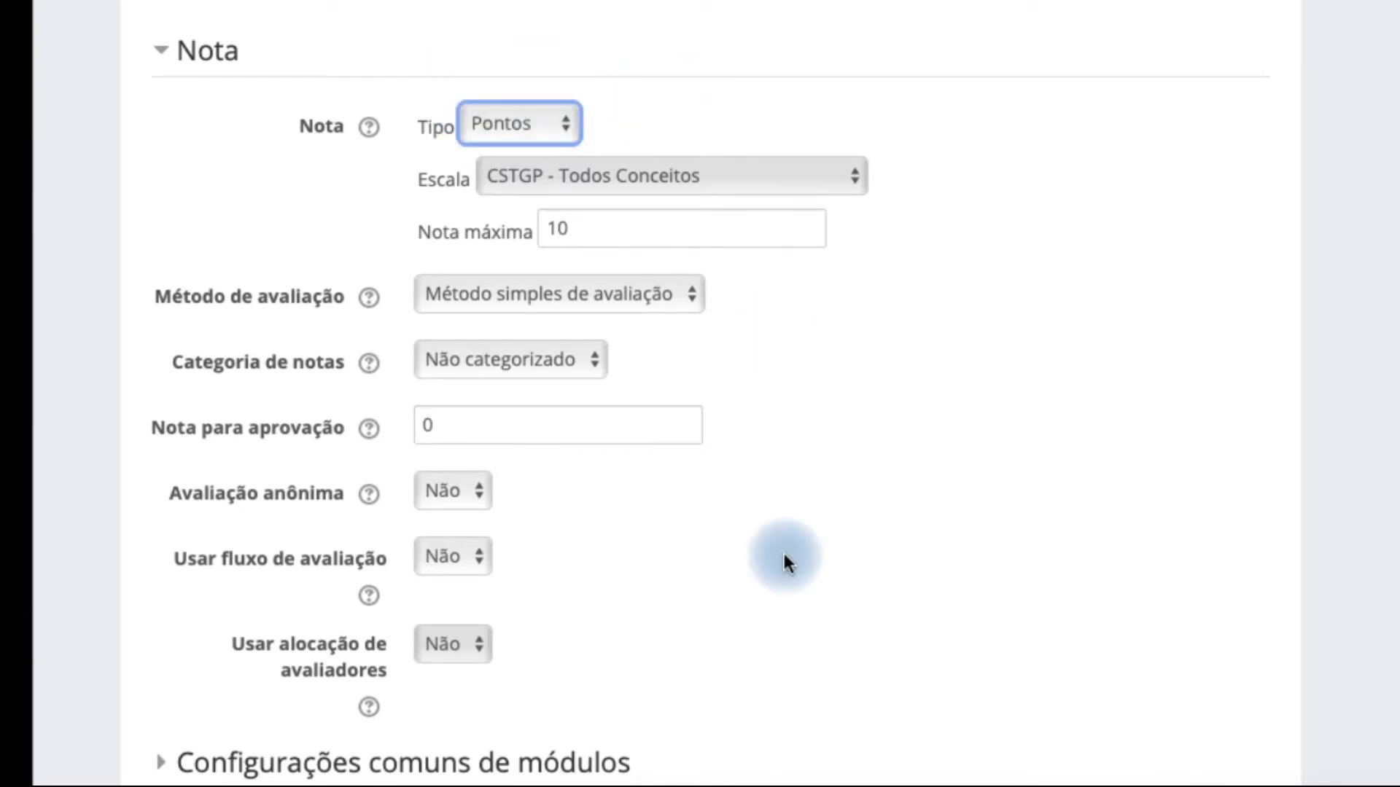
# Save and display Tarefa 1, and review its description, attachment and Sumário de avaliação.
pyautogui.scroll(-7, 784, 561)
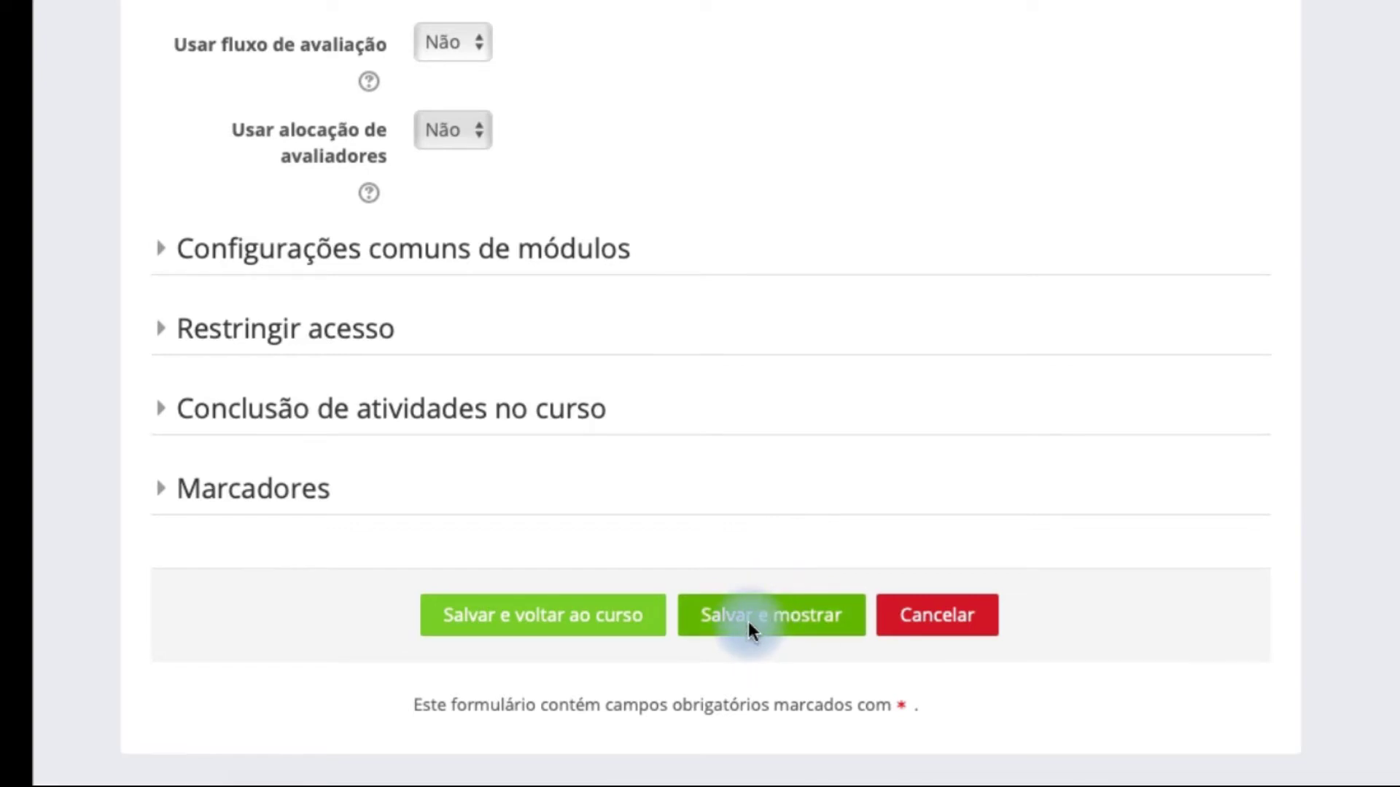
pyautogui.click(748, 621)
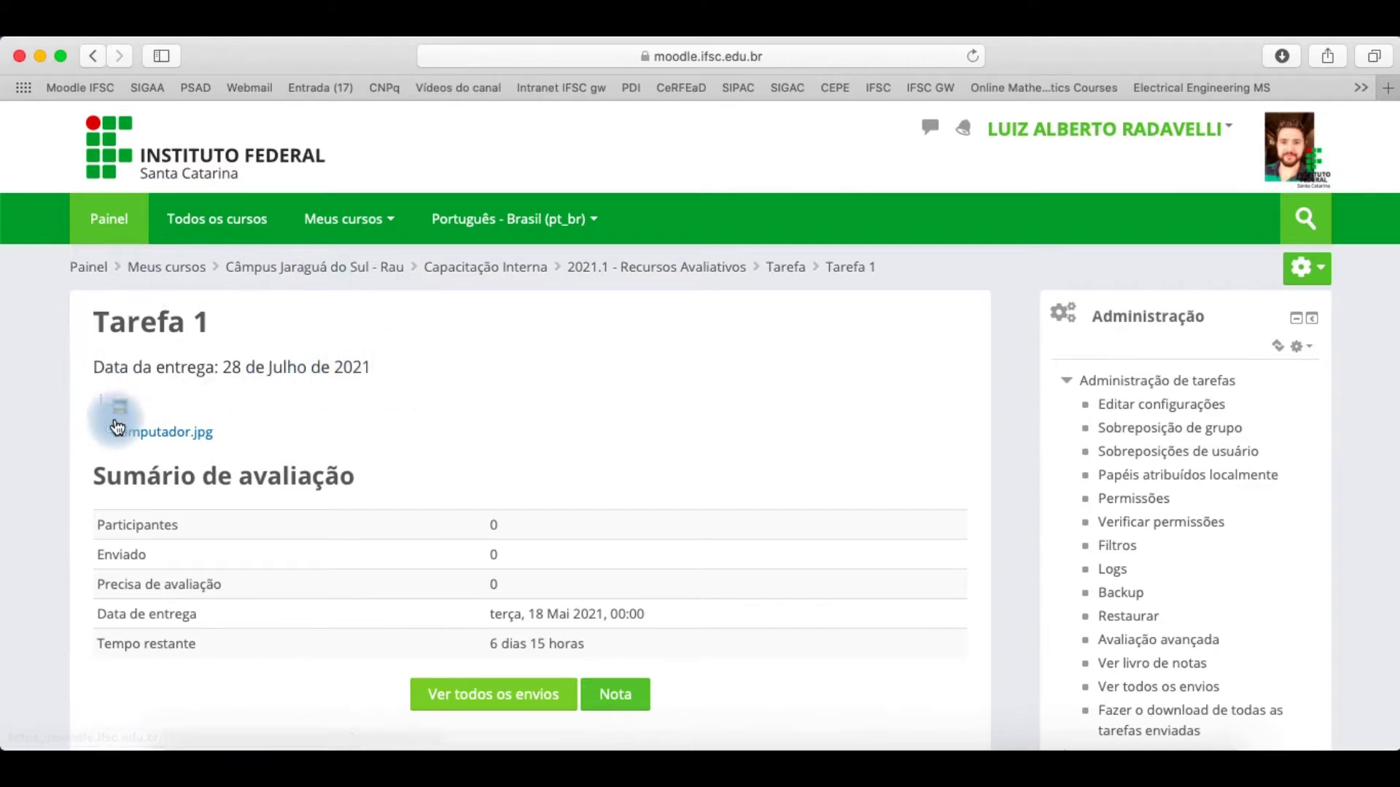
pyautogui.scroll(5, 118, 430)
pyautogui.hscroll(-3, 117, 432)
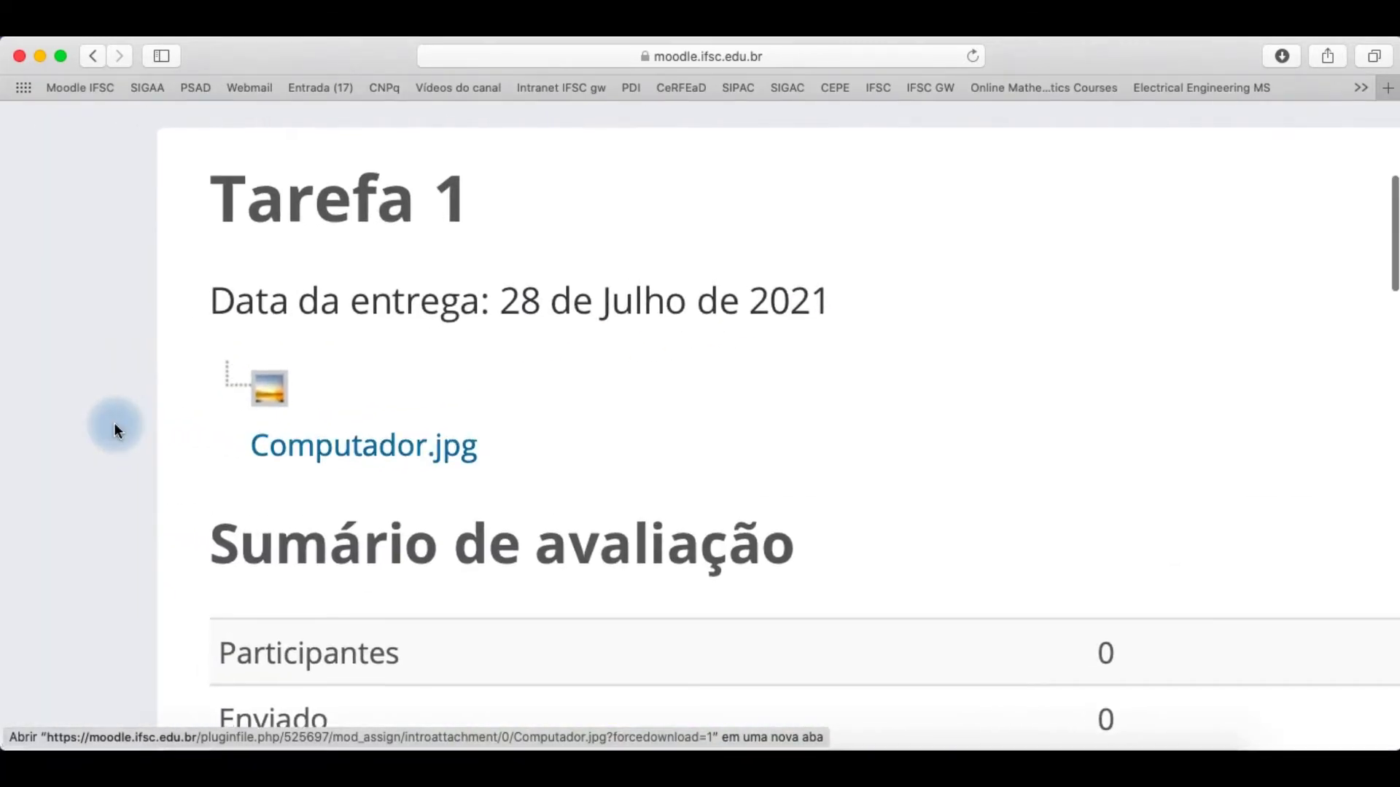
pyautogui.scroll(-5, 188, 462)
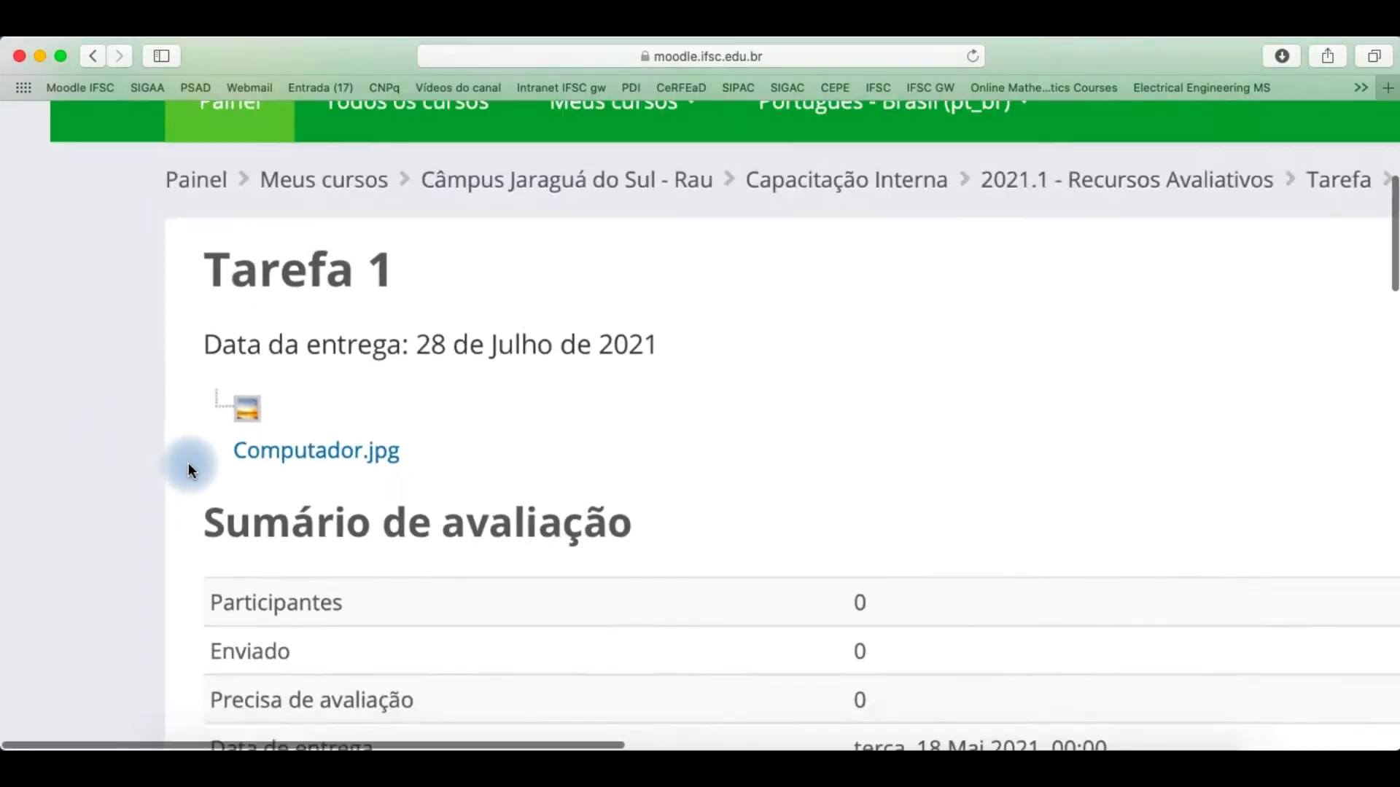
pyautogui.scroll(-3, 189, 462)
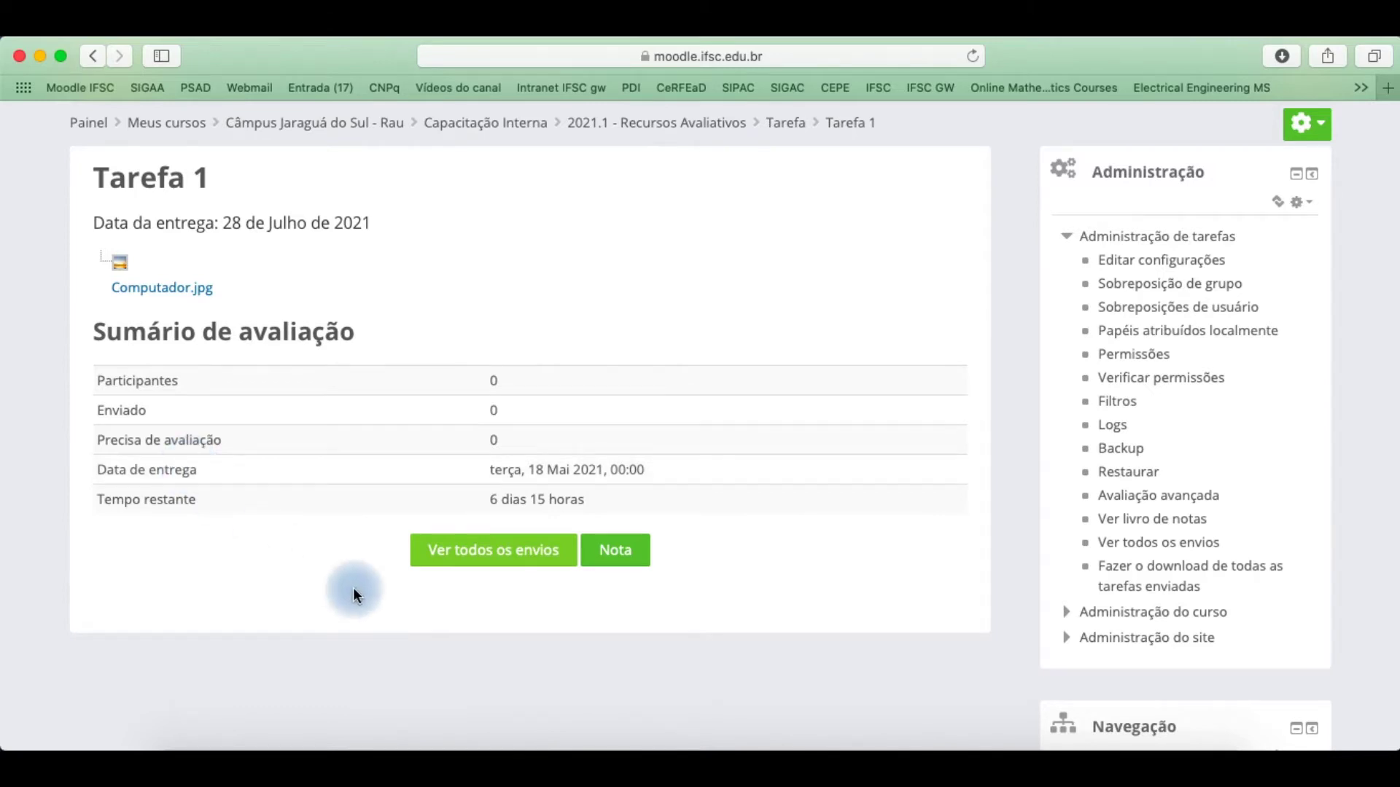
pyautogui.scroll(5, 353, 587)
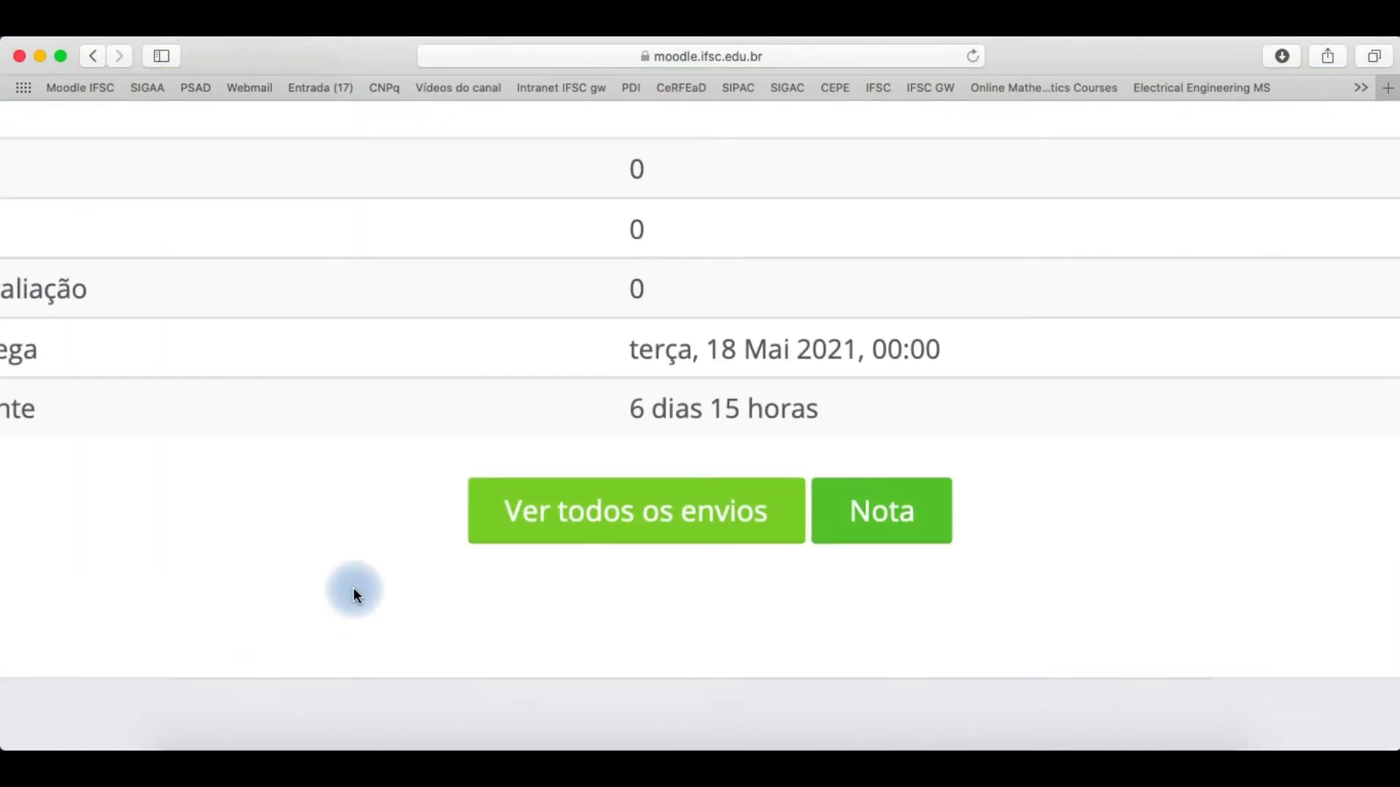
pyautogui.scroll(-5, 353, 587)
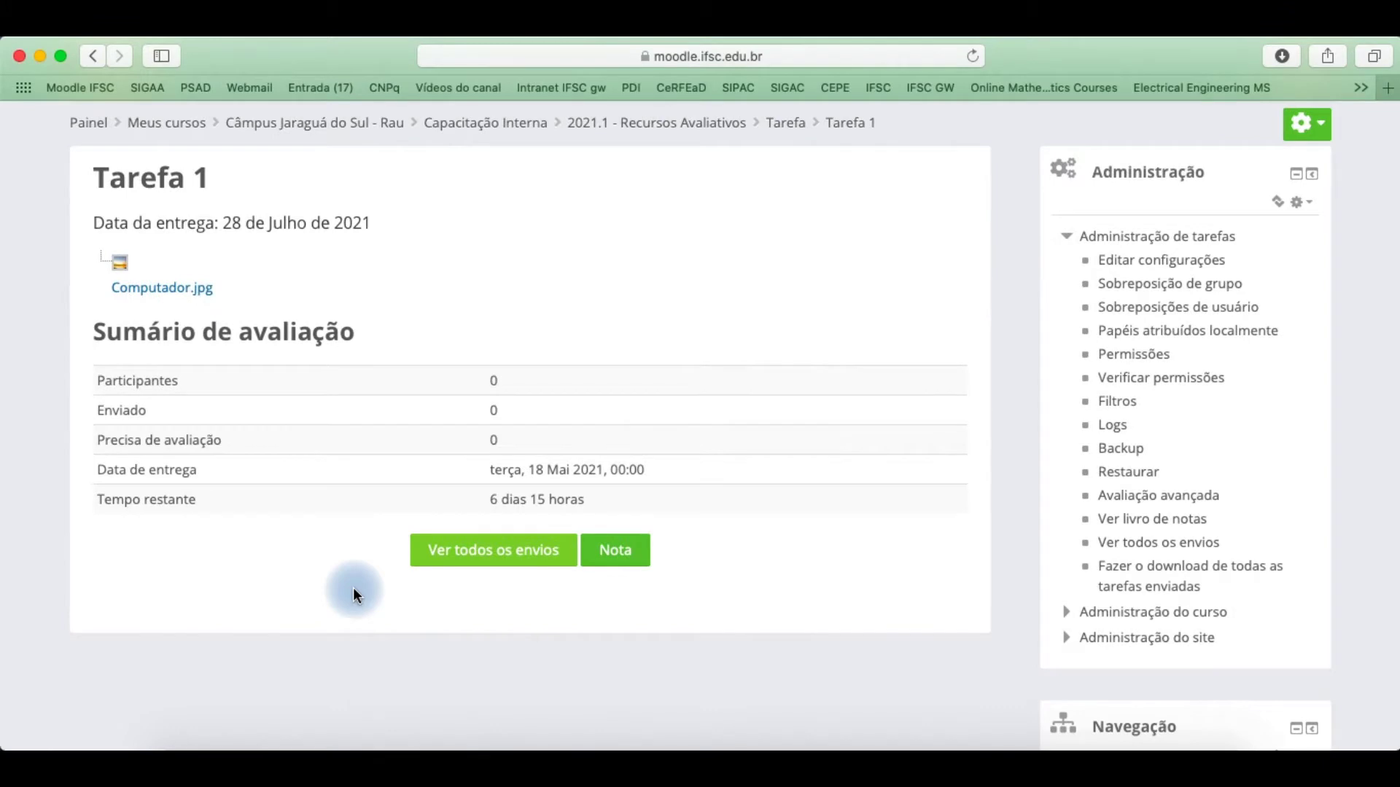
# Switch the course role to Estudante to view Tarefa 1 as a student.
pyautogui.scroll(2, 352, 588)
pyautogui.scroll(2, 353, 588)
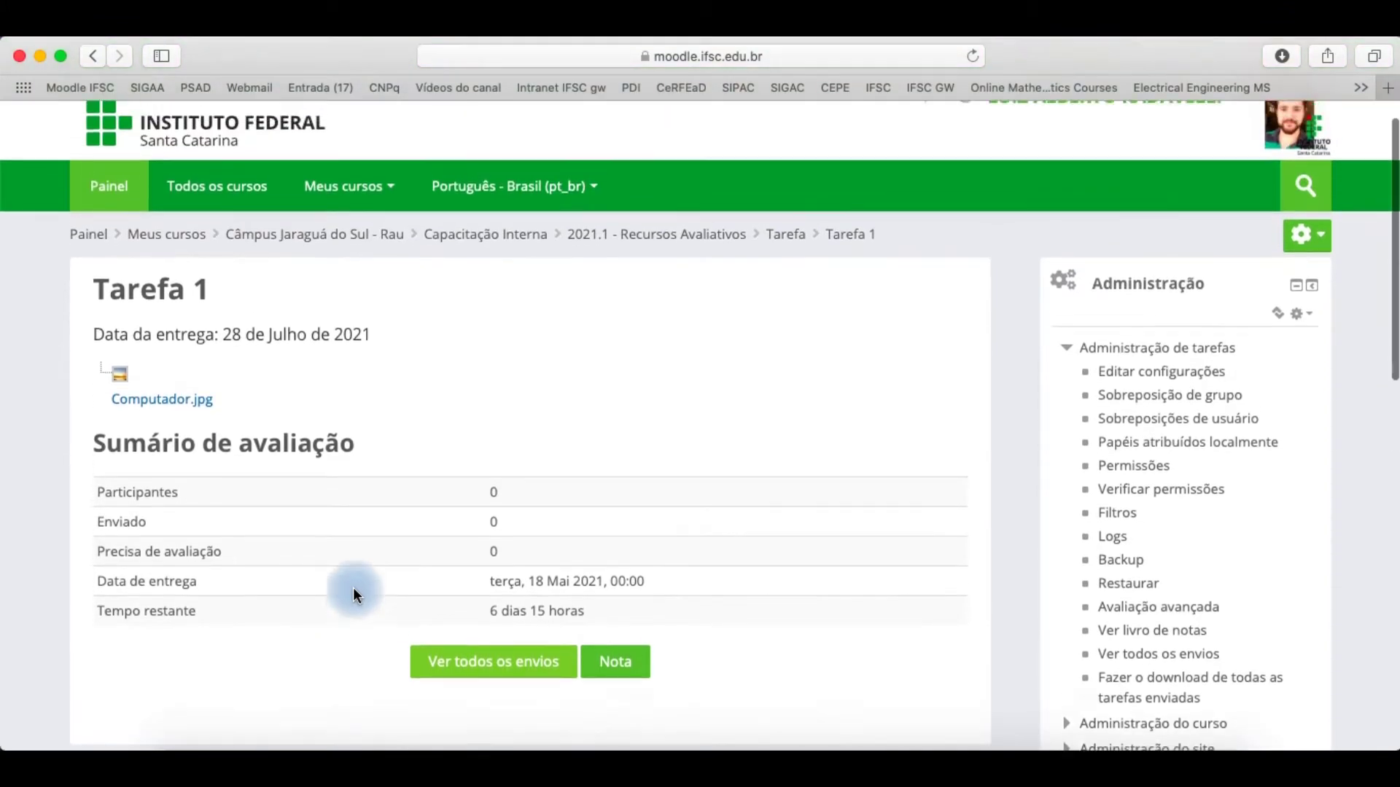
pyautogui.scroll(2, 1122, 264)
pyautogui.scroll(3, 1122, 265)
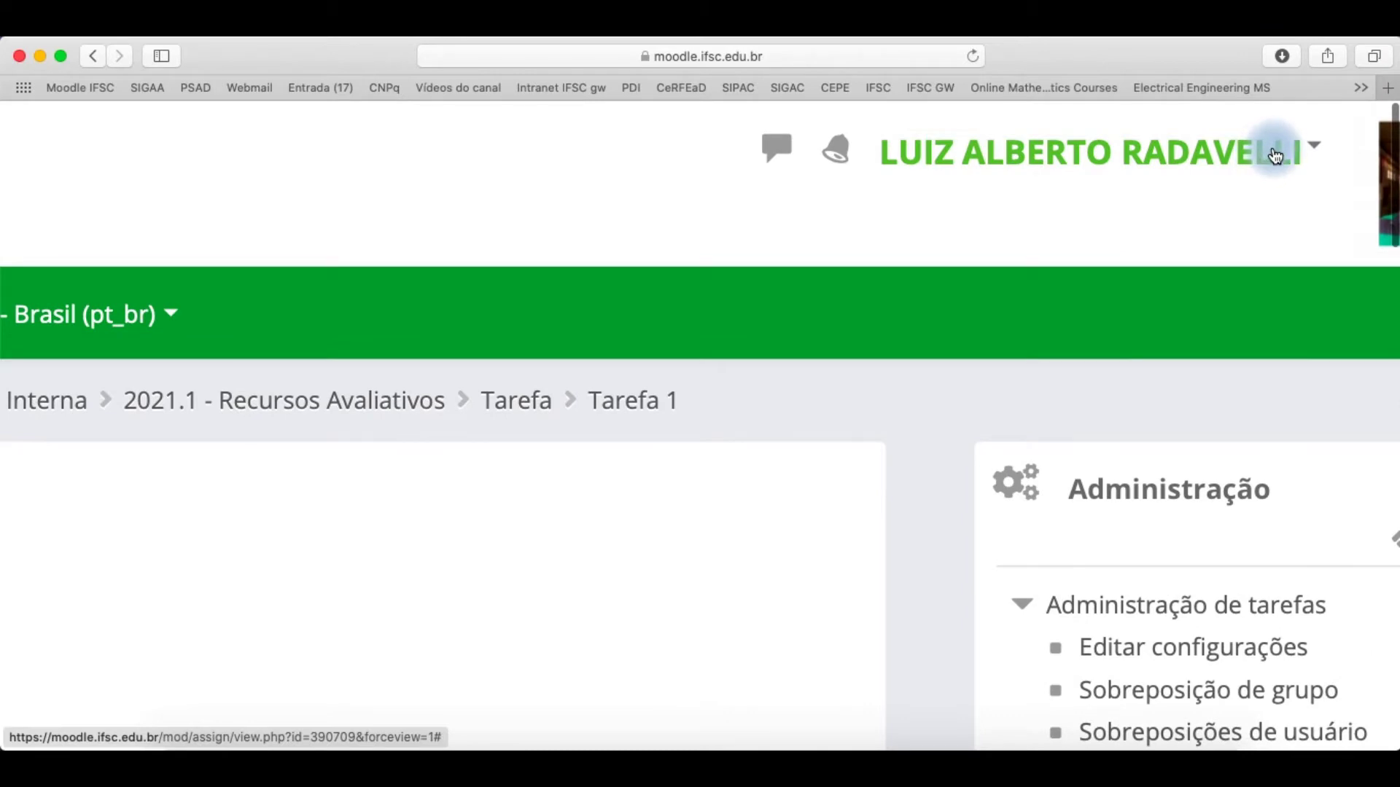
pyautogui.click(1275, 155)
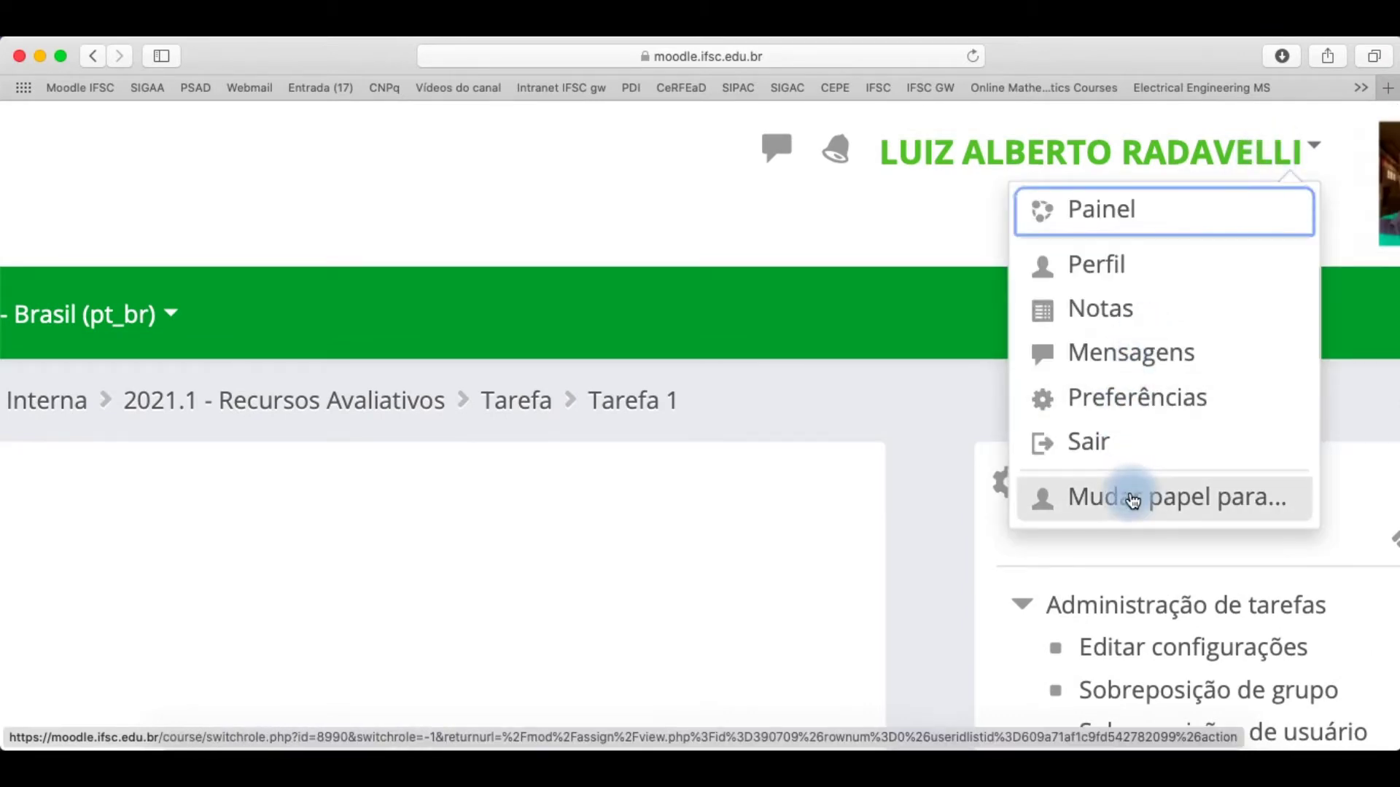
pyautogui.click(1132, 501)
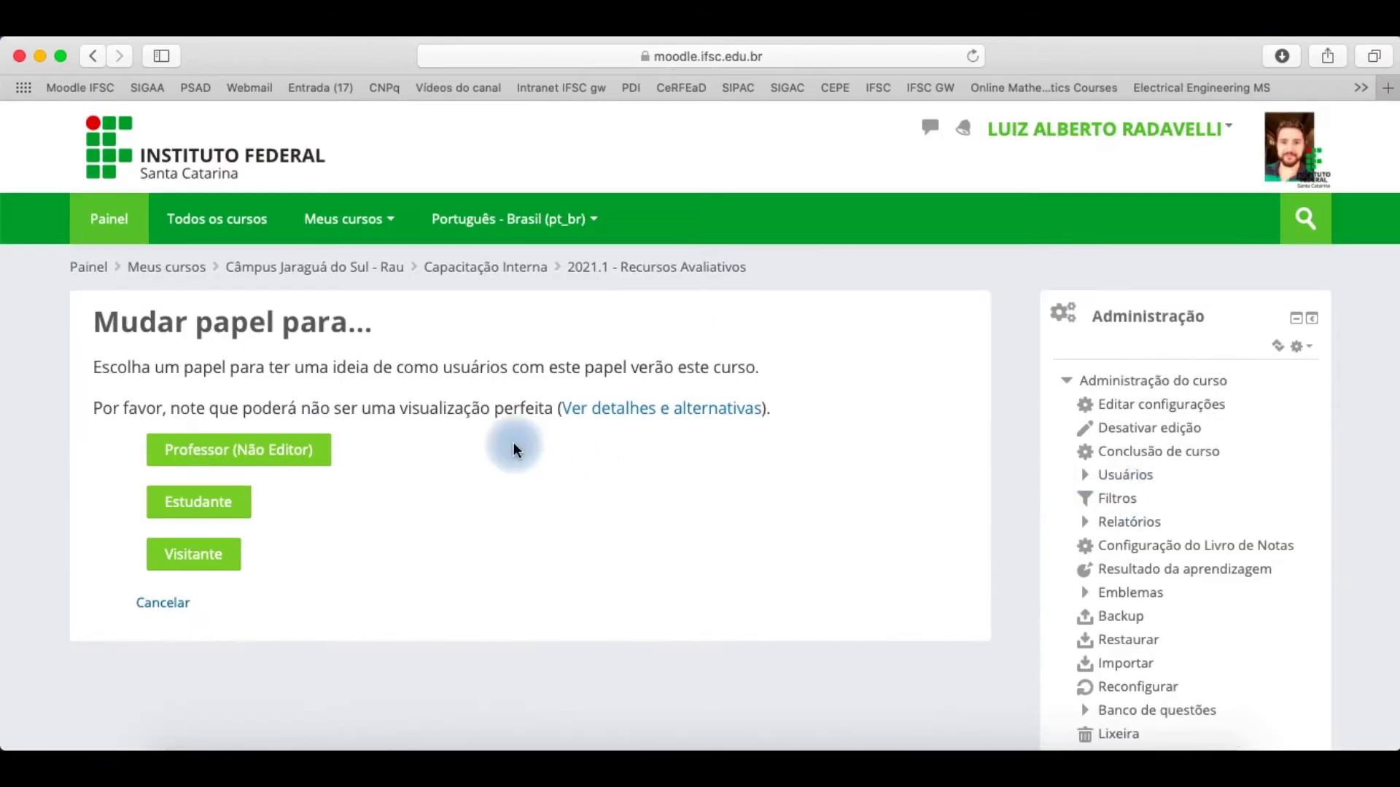
pyautogui.click(226, 523)
pyautogui.scroll(5, 225, 517)
pyautogui.click(183, 501)
# Examine the Status de envio table of Tarefa 1 in the student view.
pyautogui.scroll(-3, 217, 570)
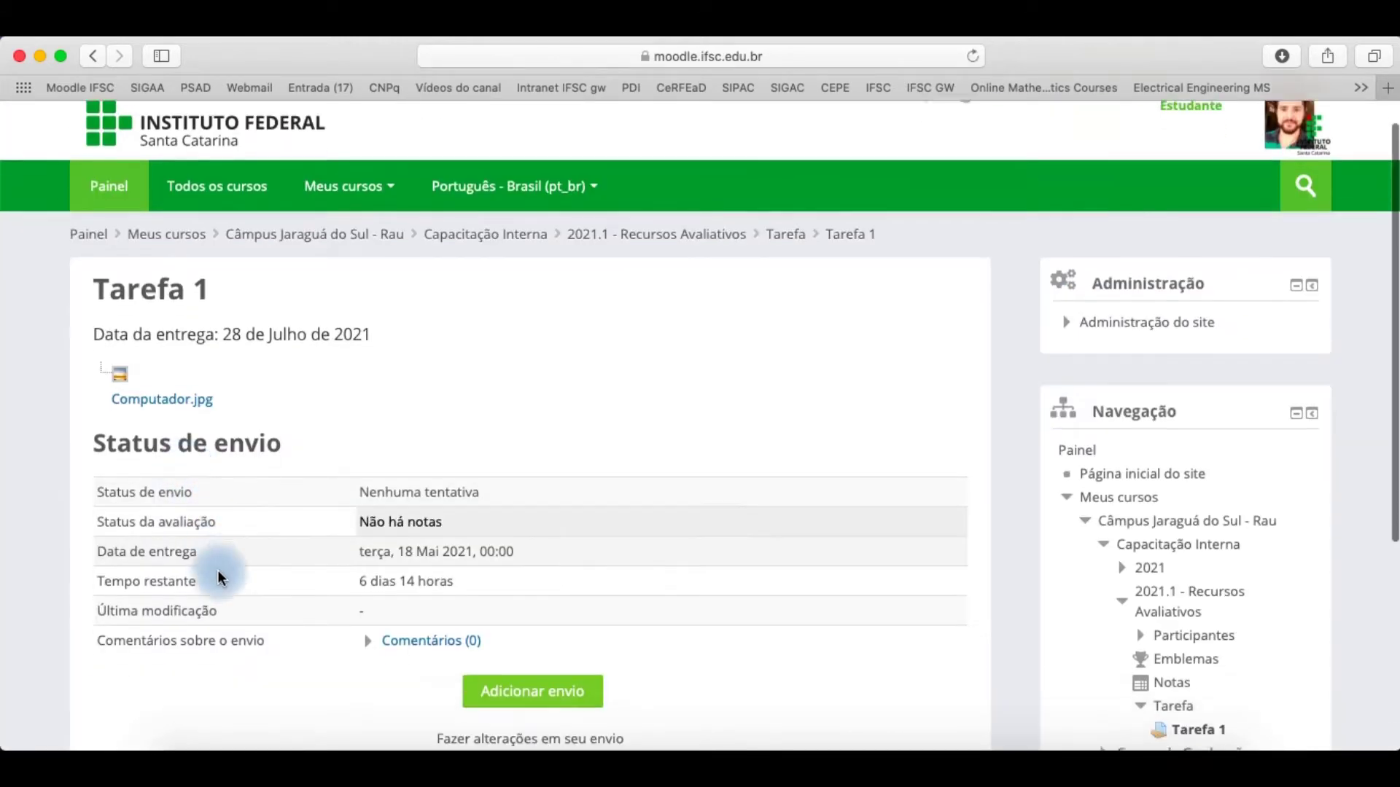
pyautogui.scroll(-2, 217, 570)
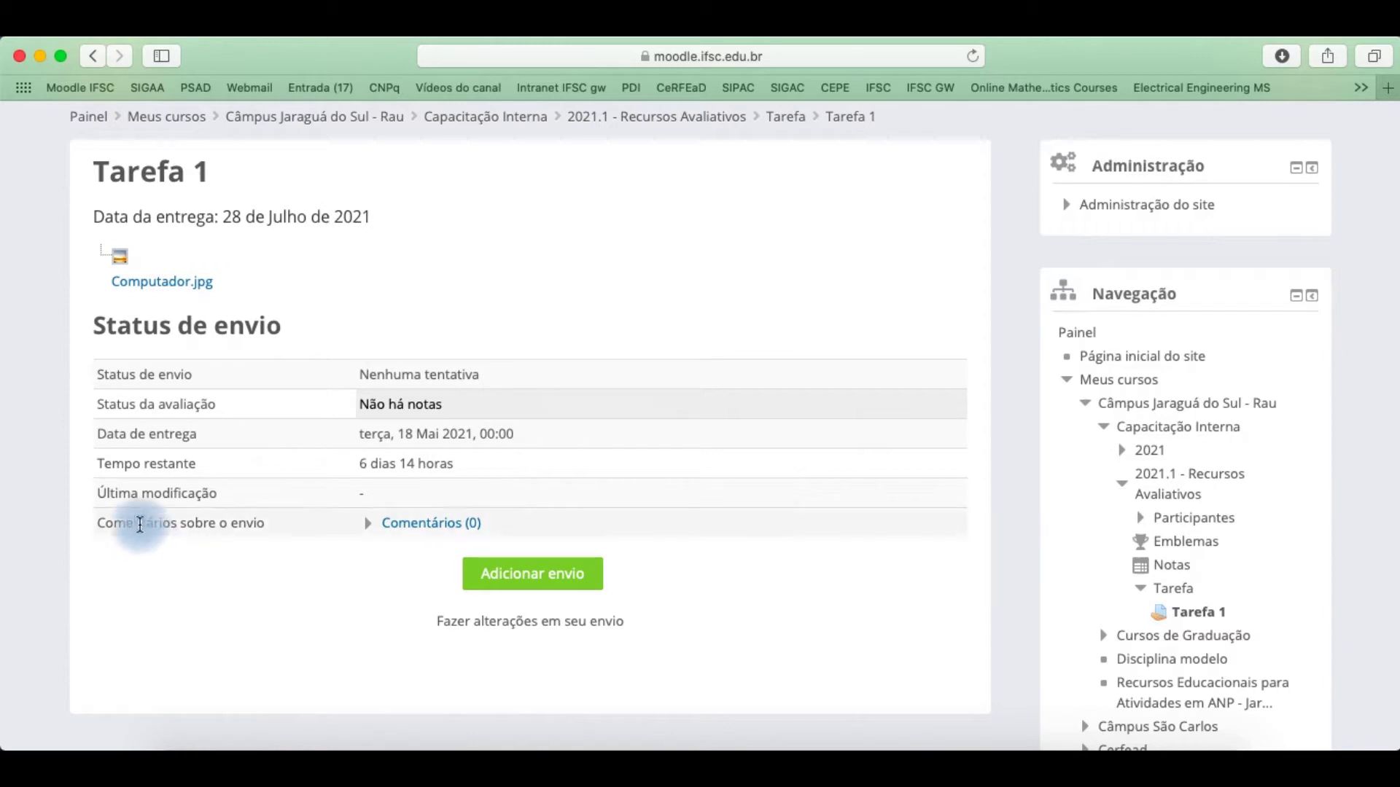
pyautogui.scroll(5, 148, 456)
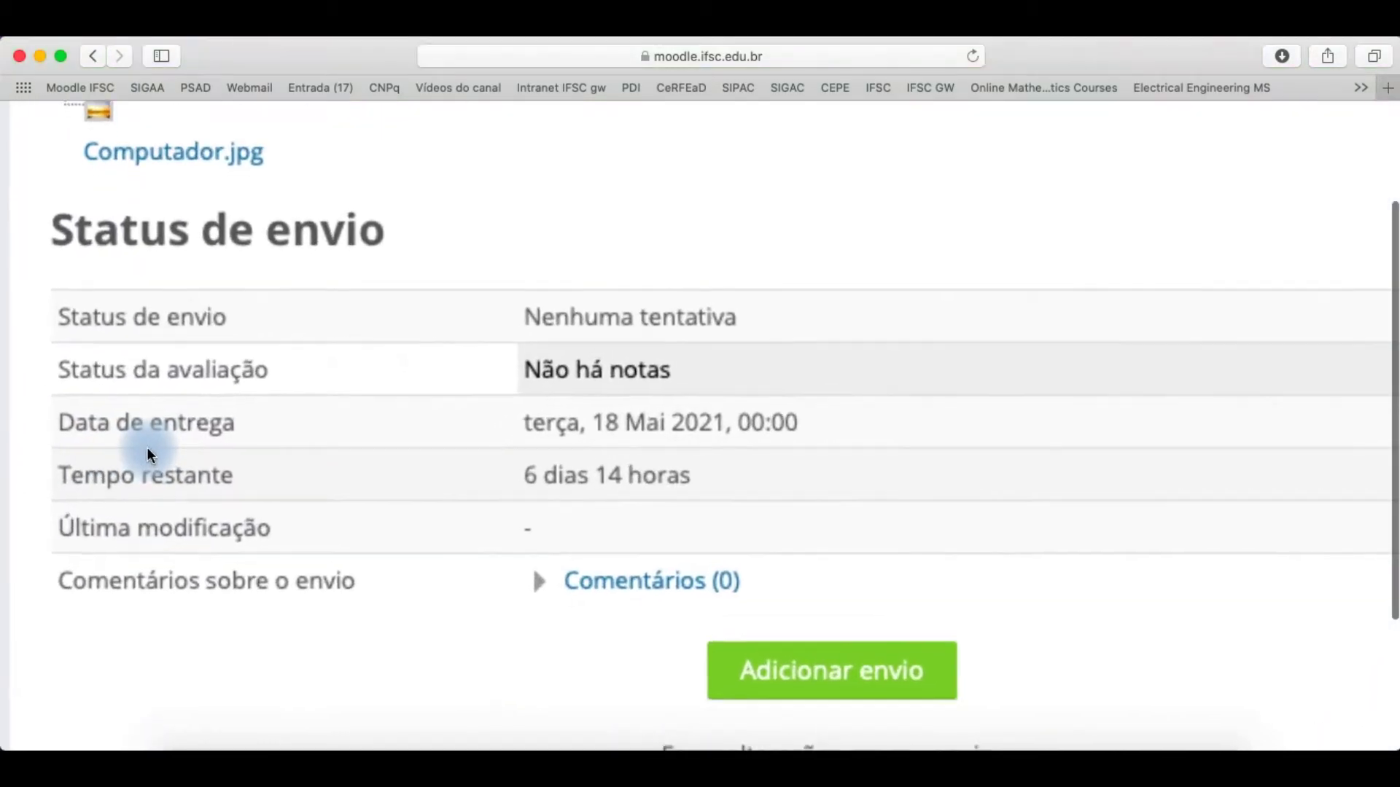
pyautogui.scroll(-2, 146, 481)
pyautogui.scroll(-1, 146, 484)
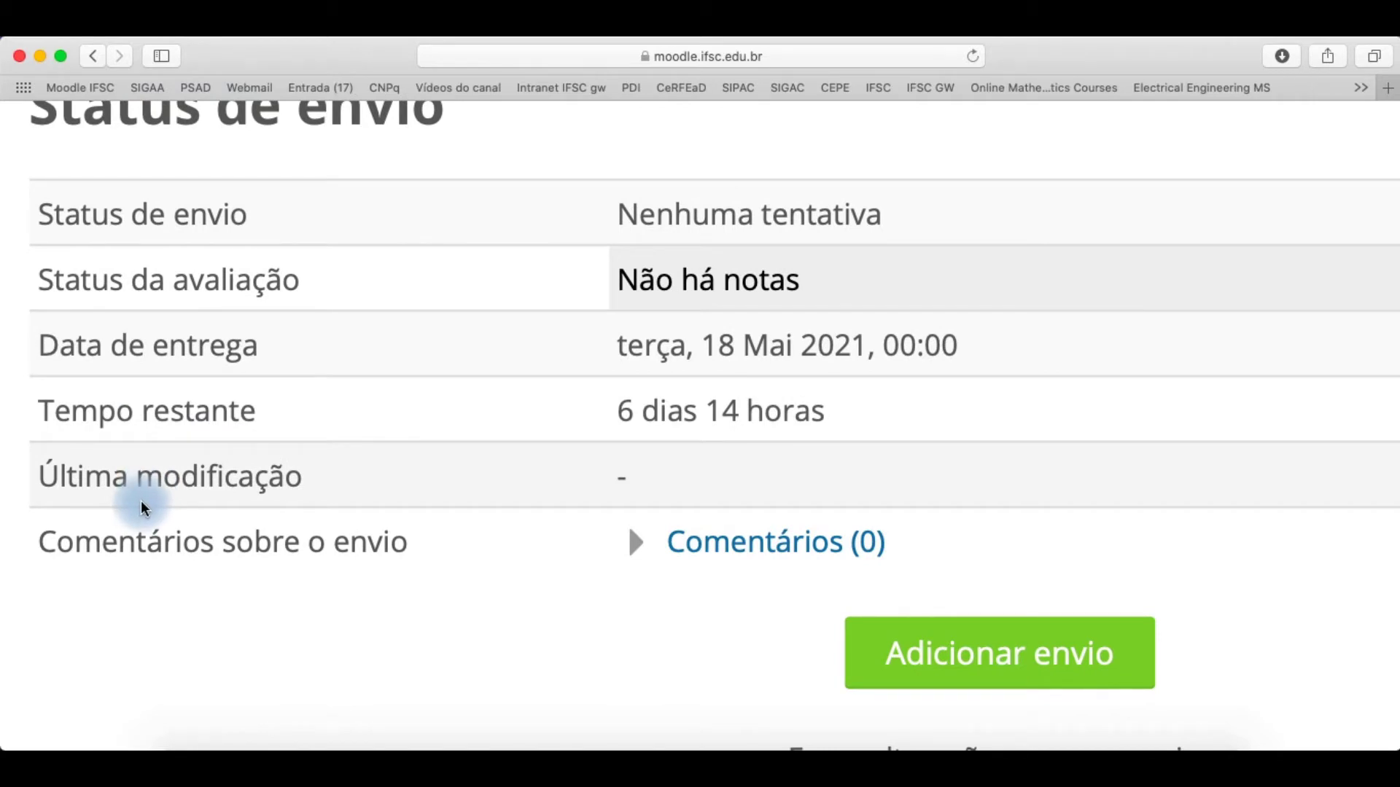
pyautogui.scroll(-5, 143, 503)
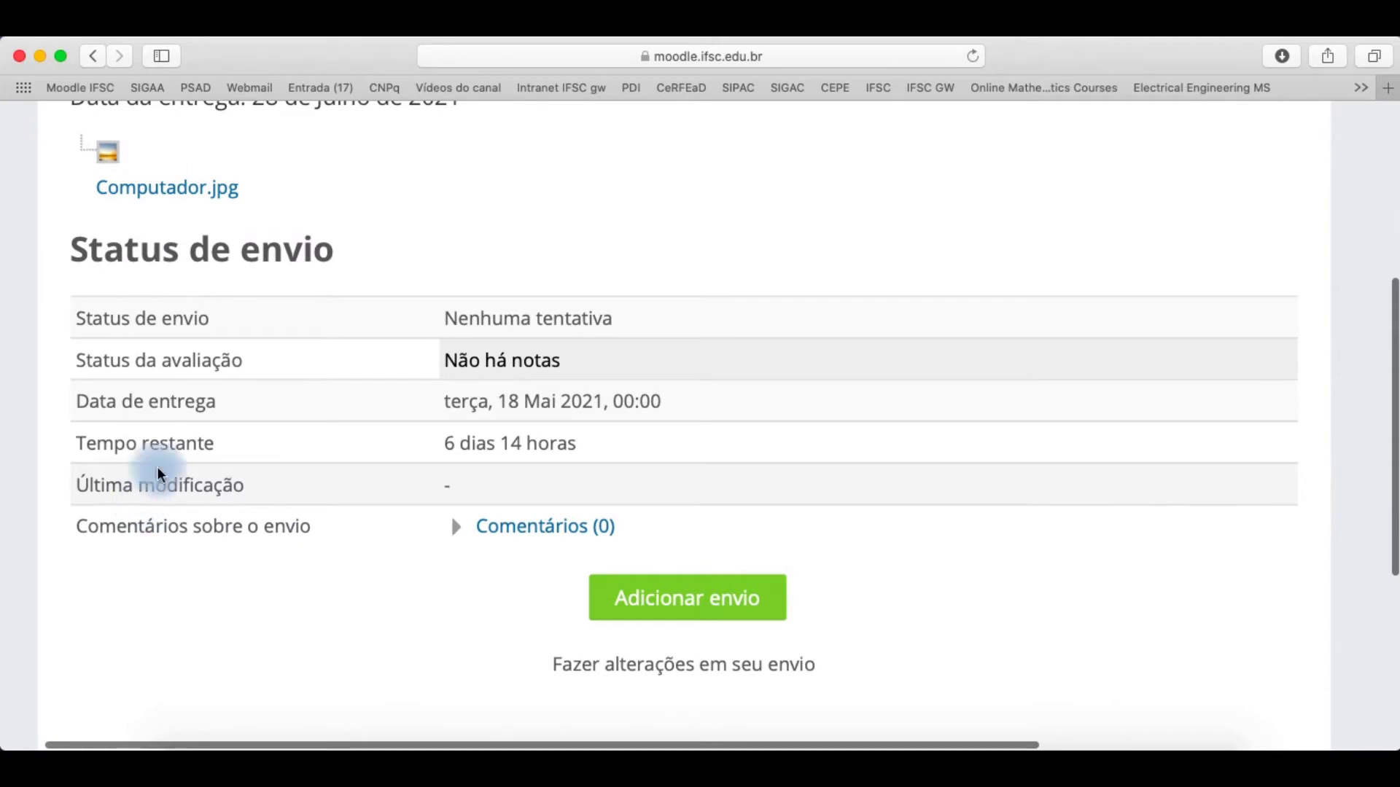
# Save the submission comment "Professor, preciso esclarecer...." on Tarefa 1.
pyautogui.scroll(-2, 194, 470)
pyautogui.click(456, 436)
pyautogui.write('Professor, precis')
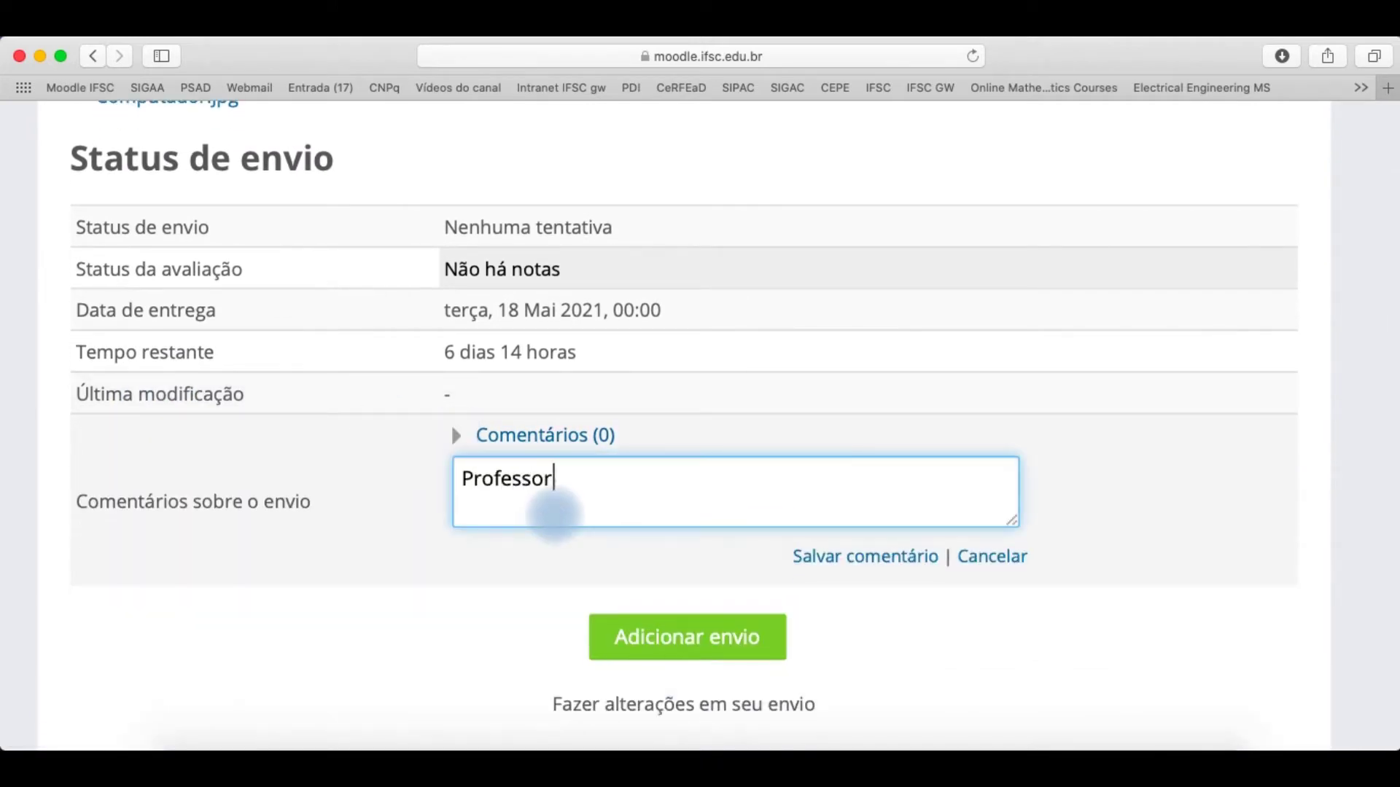
pyautogui.write('o esclarecer....')
pyautogui.click(851, 566)
# Add the recent screenshot file "Captura de Tela 2021-04-28 às ..." to the Tarefa 1 submission and save the submission.
pyautogui.scroll(-5, 851, 563)
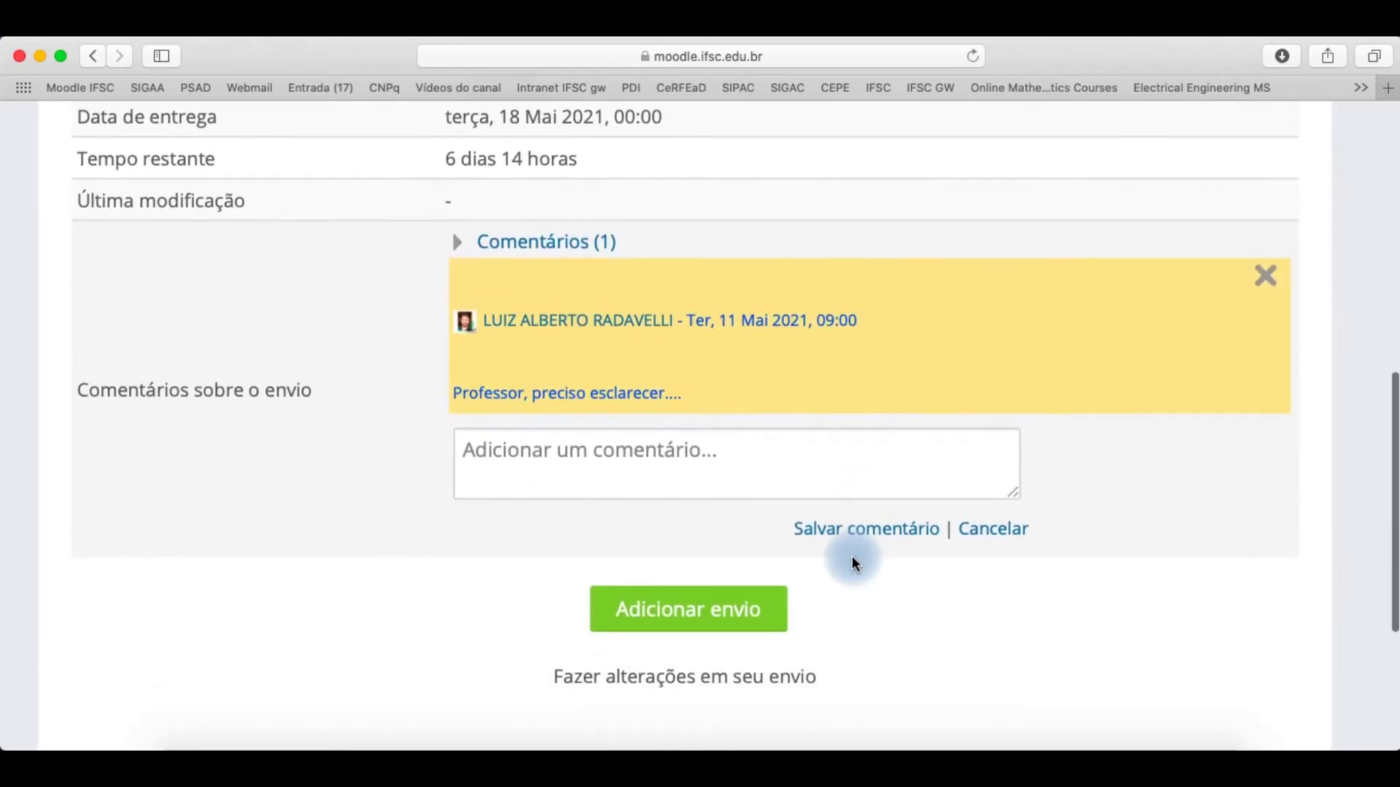
pyautogui.scroll(-3, 853, 560)
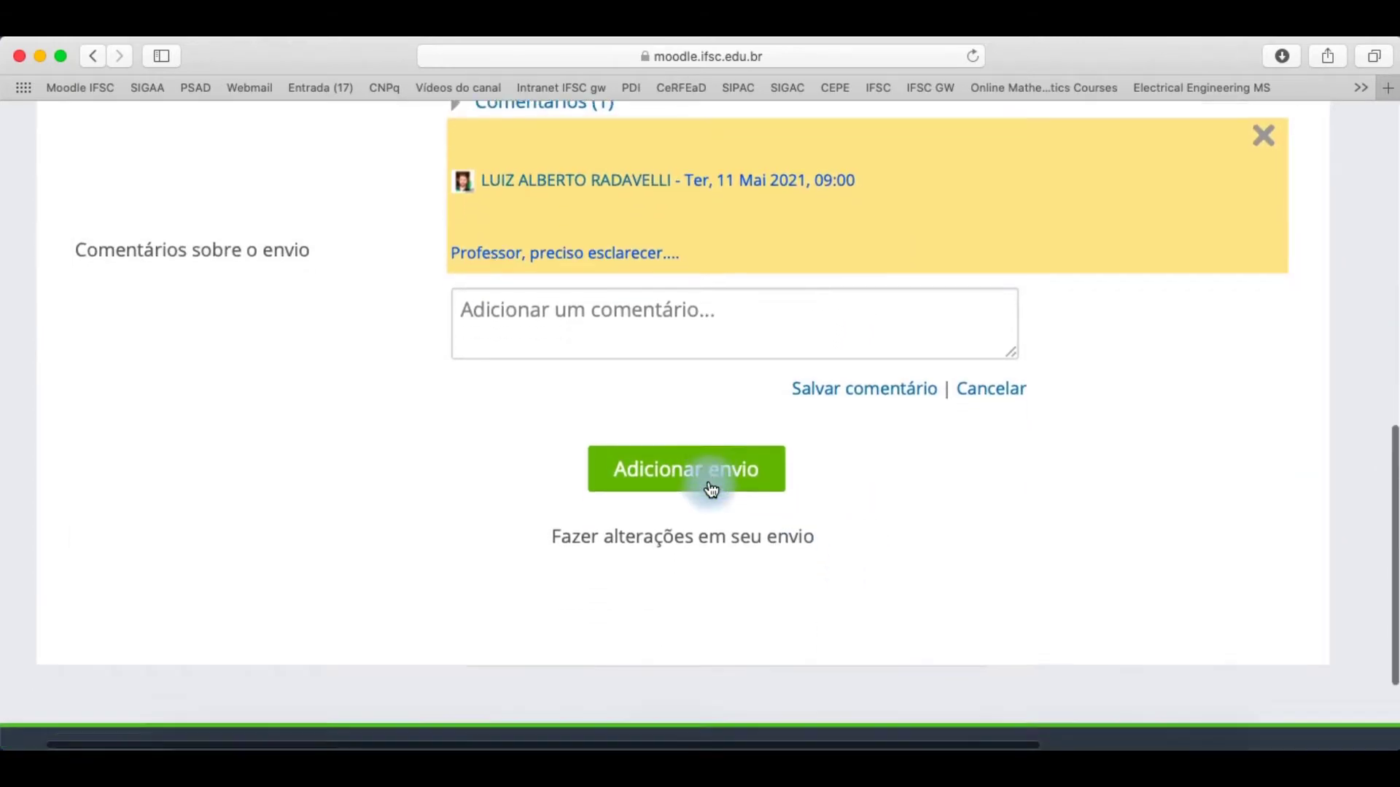
pyautogui.click(701, 440)
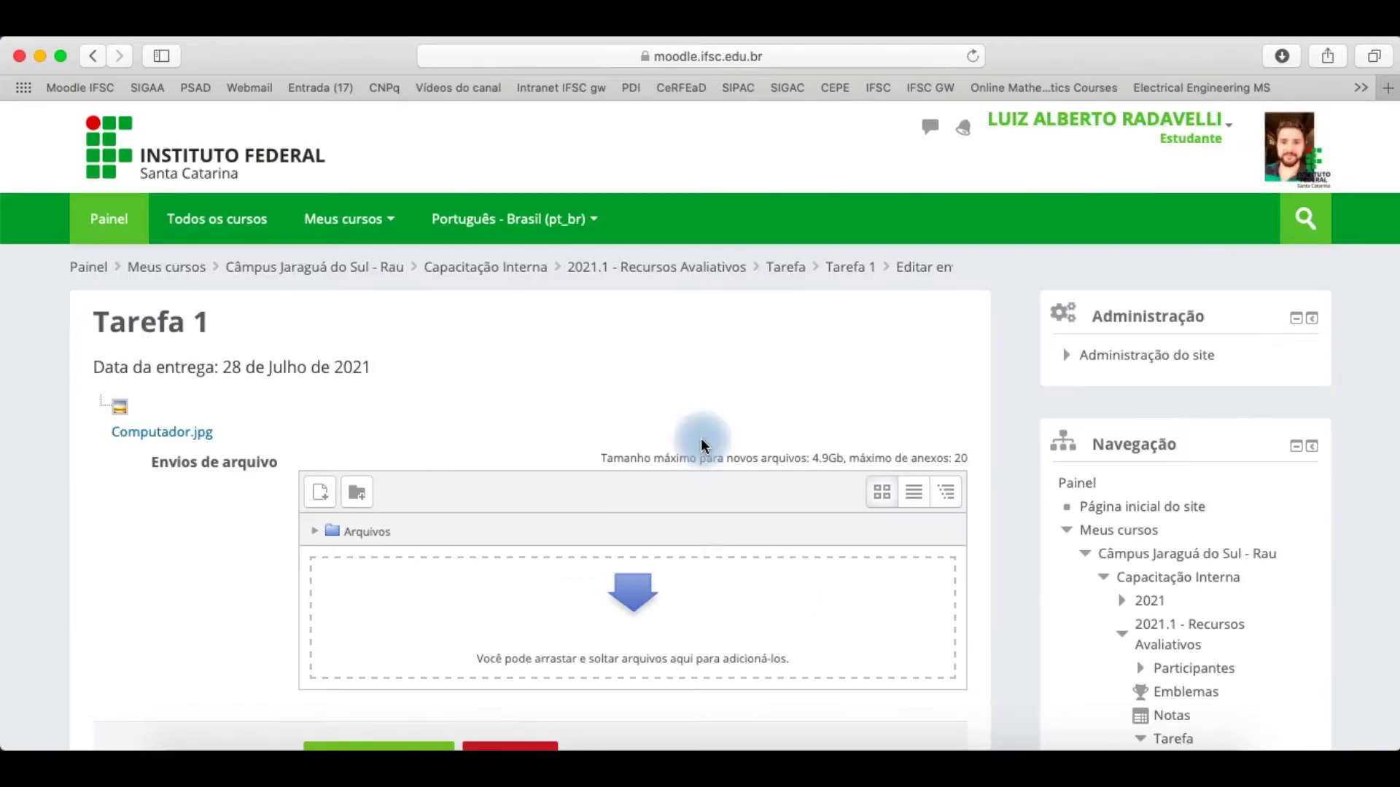
pyautogui.scroll(-3, 701, 439)
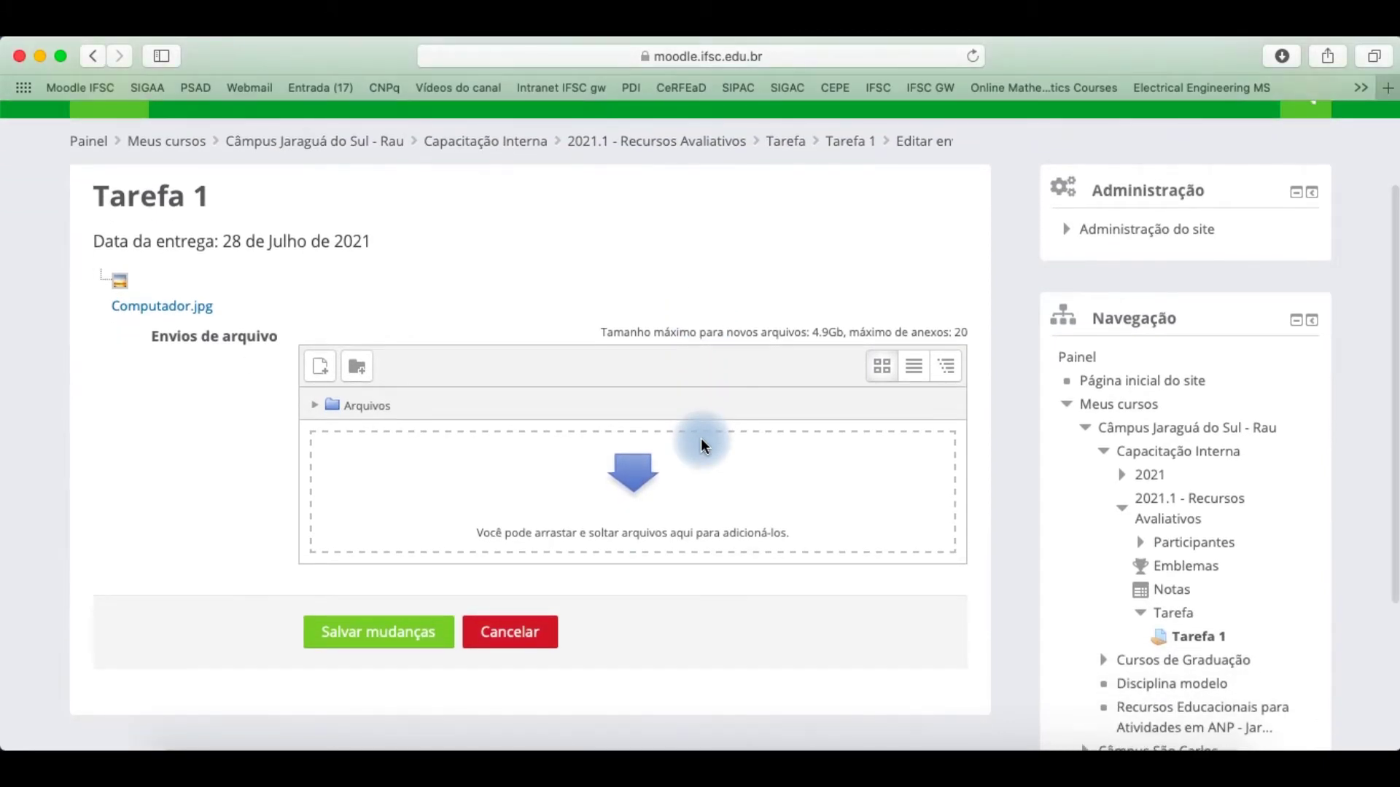
pyautogui.click(661, 479)
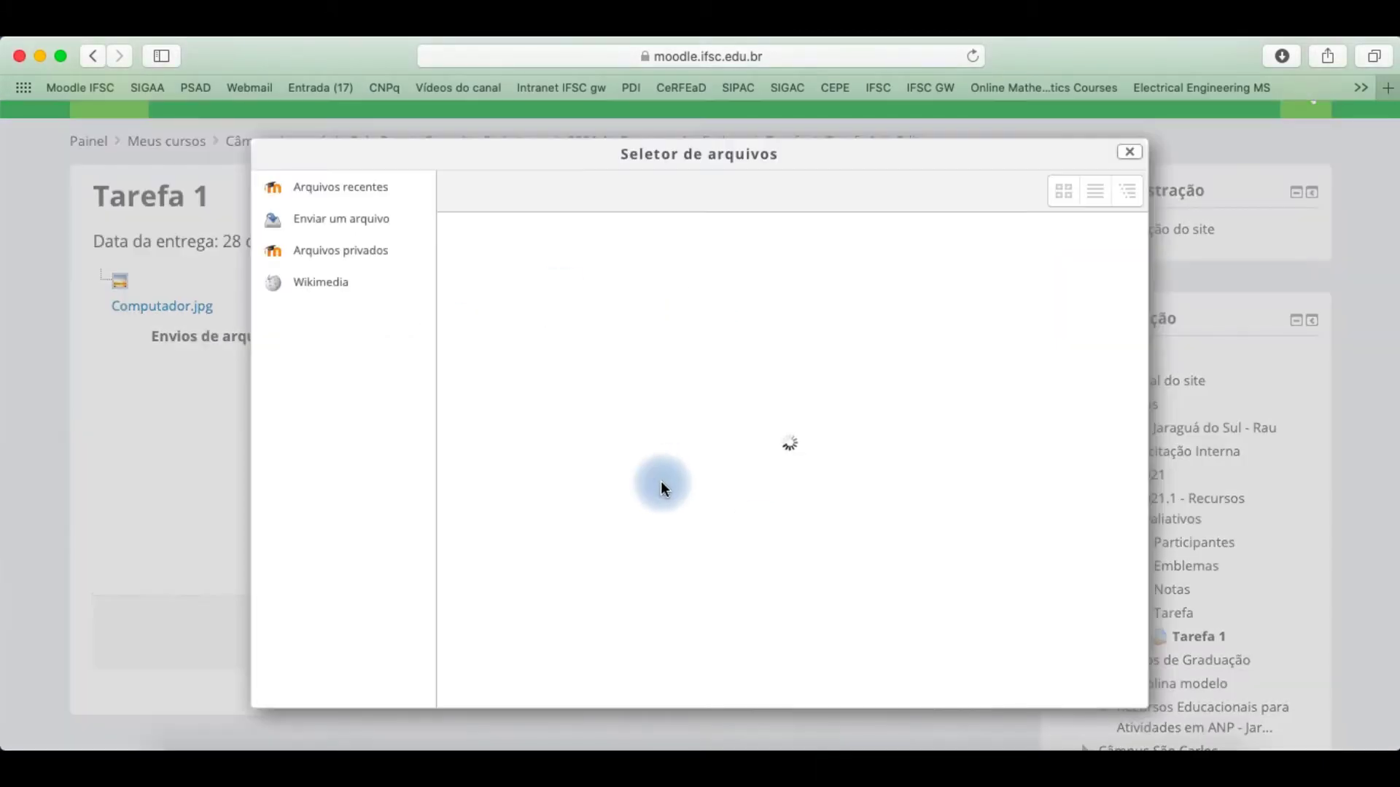
pyautogui.click(775, 280)
pyautogui.click(712, 381)
pyautogui.click(391, 504)
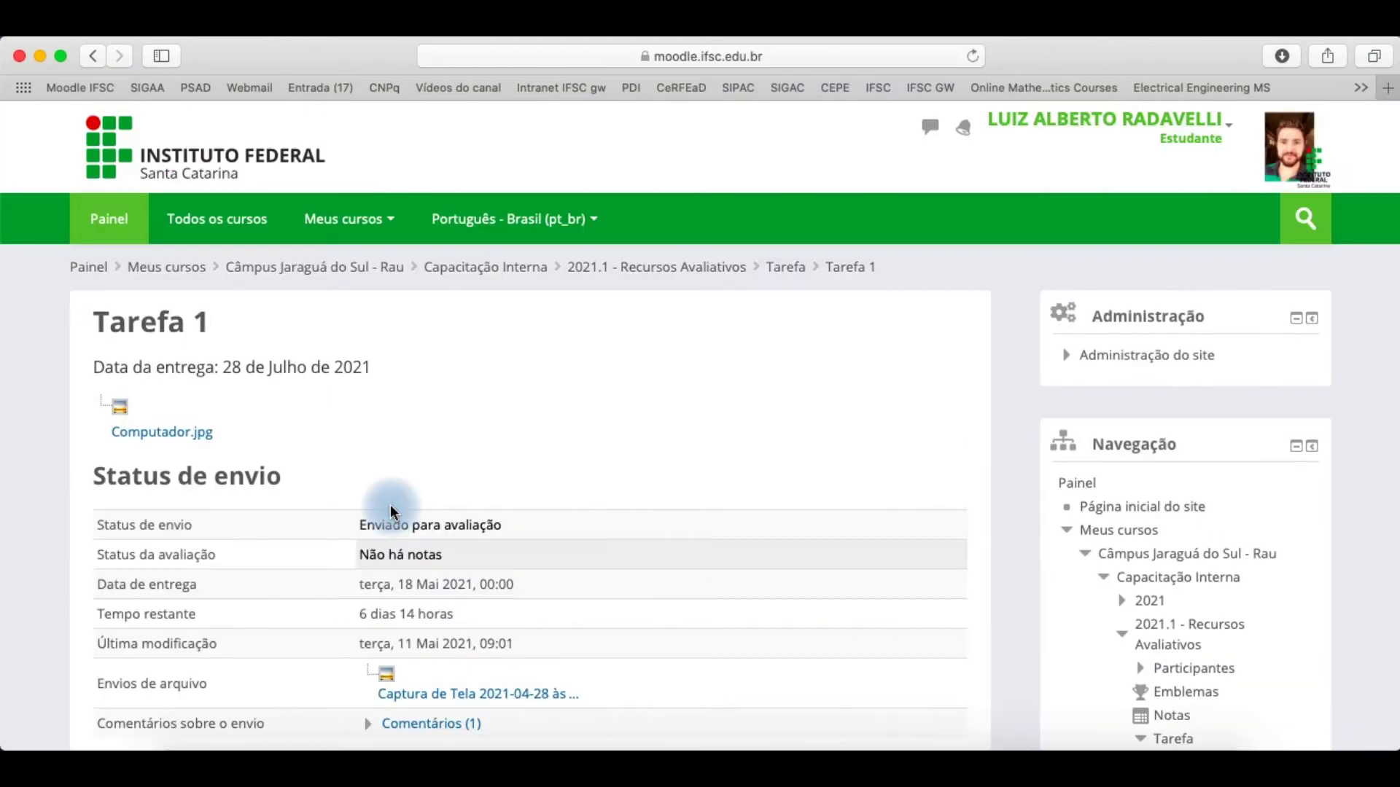
pyautogui.scroll(-2, 390, 504)
pyautogui.scroll(-2, 391, 510)
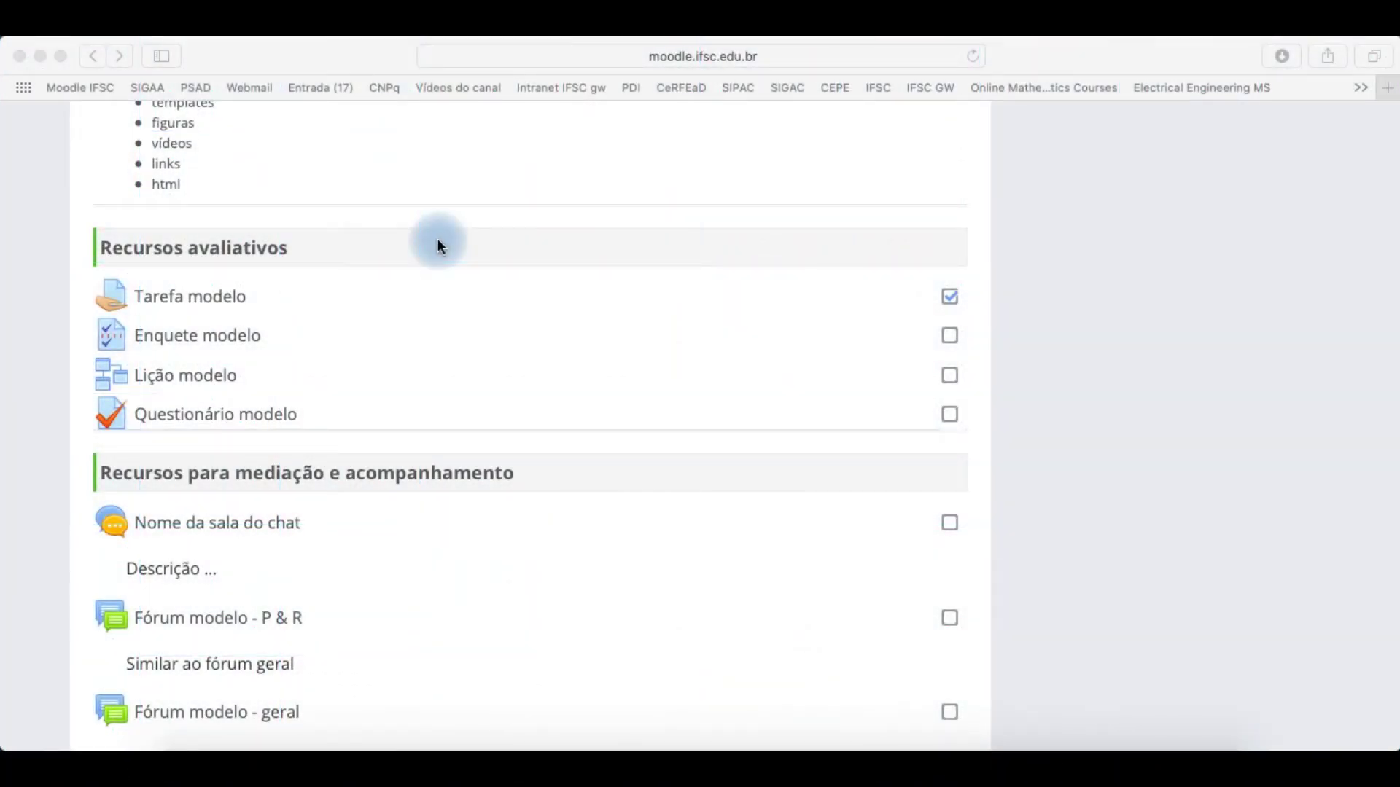
# Open Enquete modelo in the Recursos avaliativos section of the example course and display its preview.
pyautogui.click(188, 337)
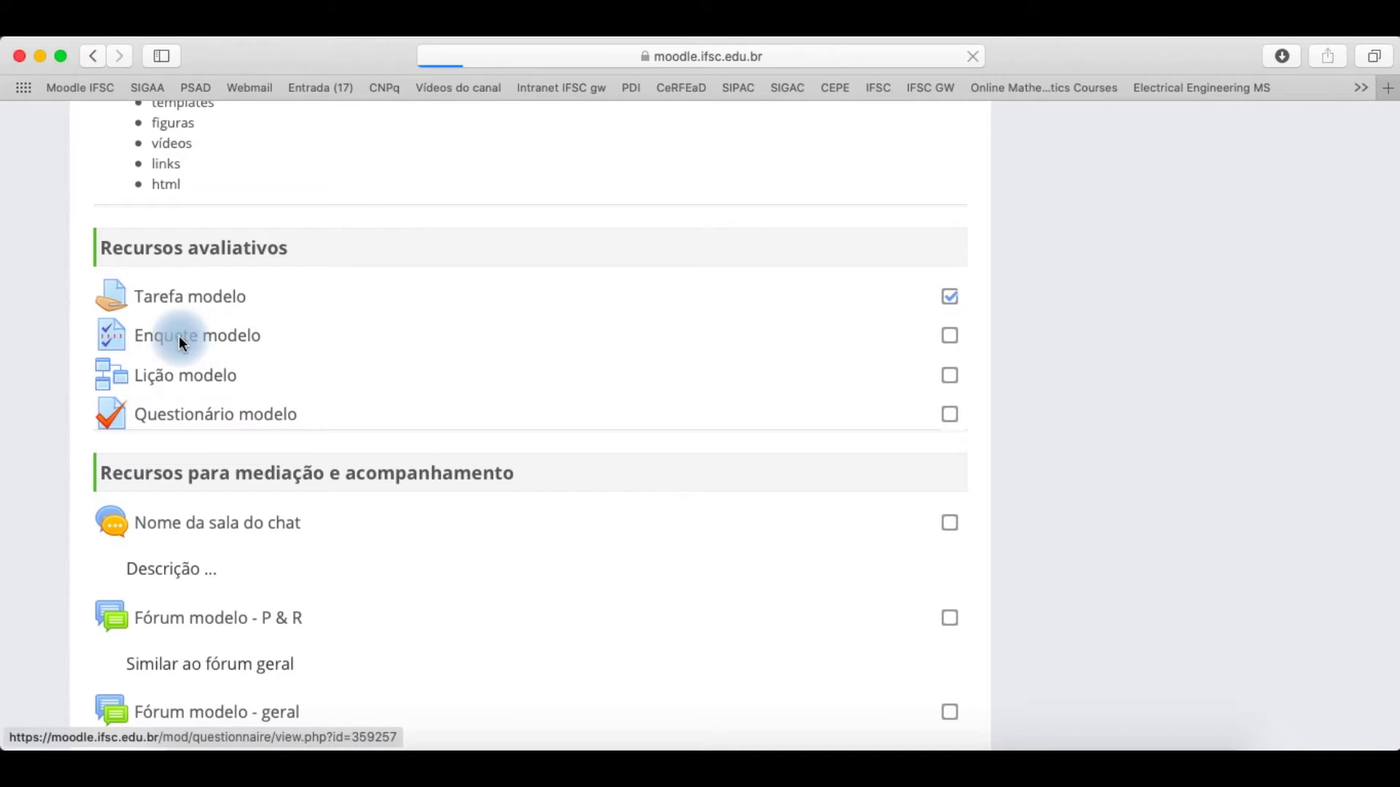
pyautogui.scroll(-2, 678, 422)
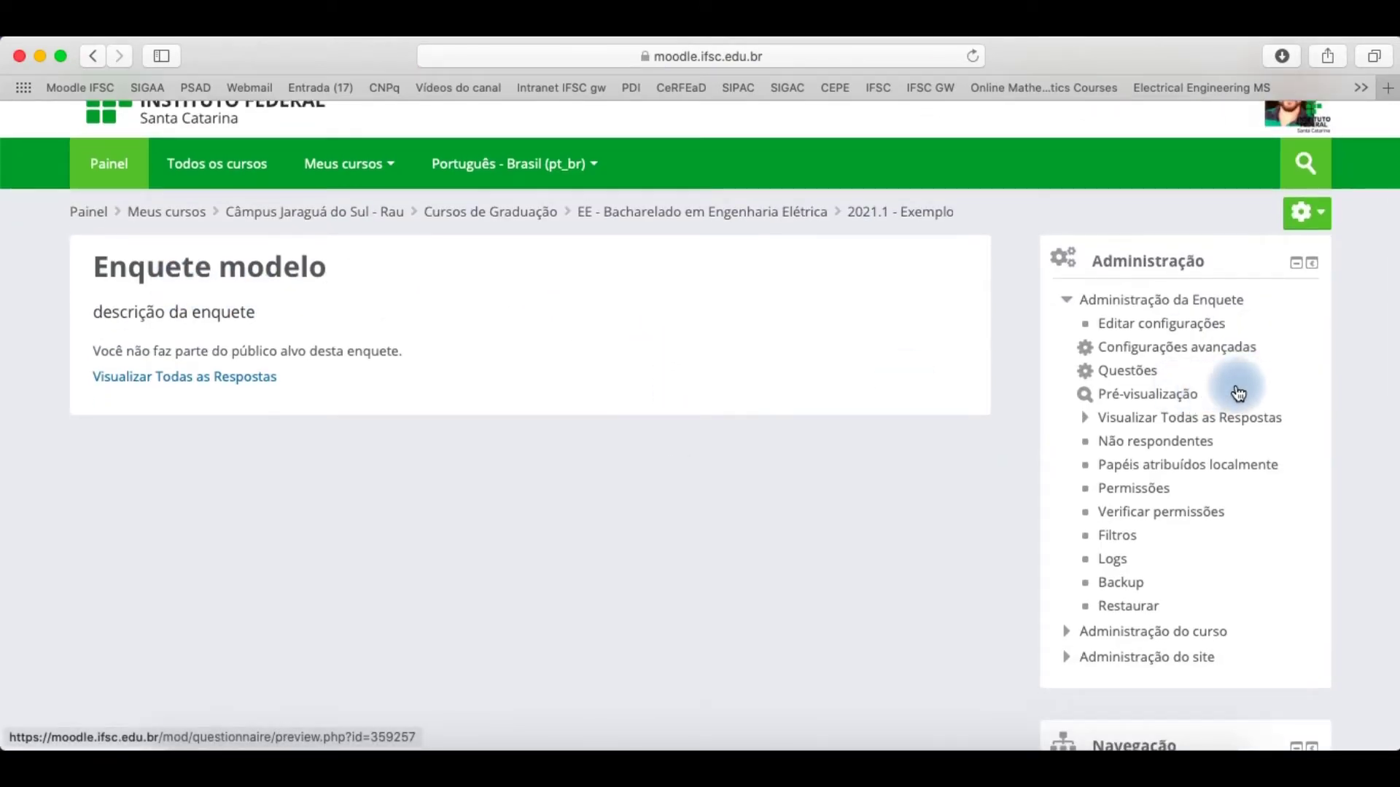
pyautogui.scroll(5, 1254, 391)
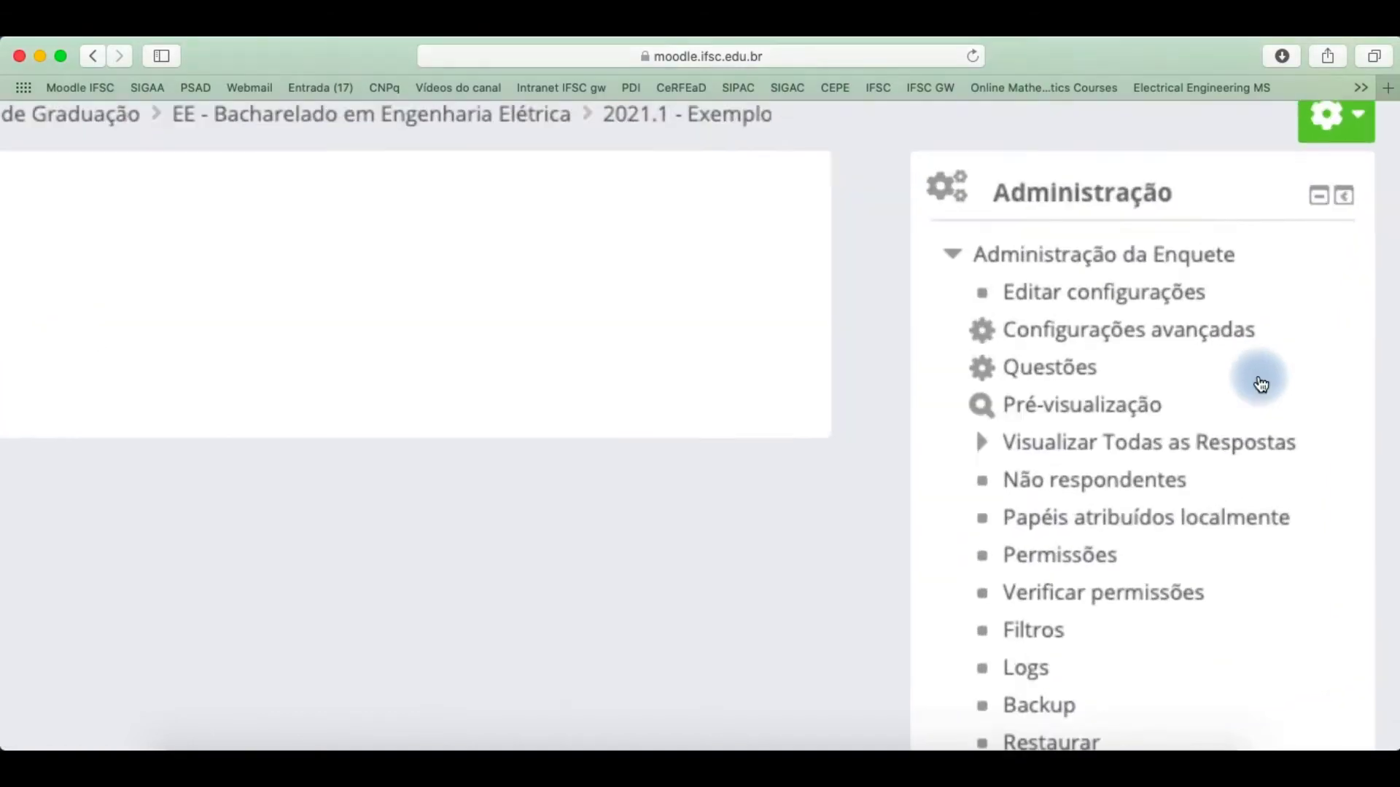
pyautogui.scroll(-5, 1261, 385)
pyautogui.click(953, 428)
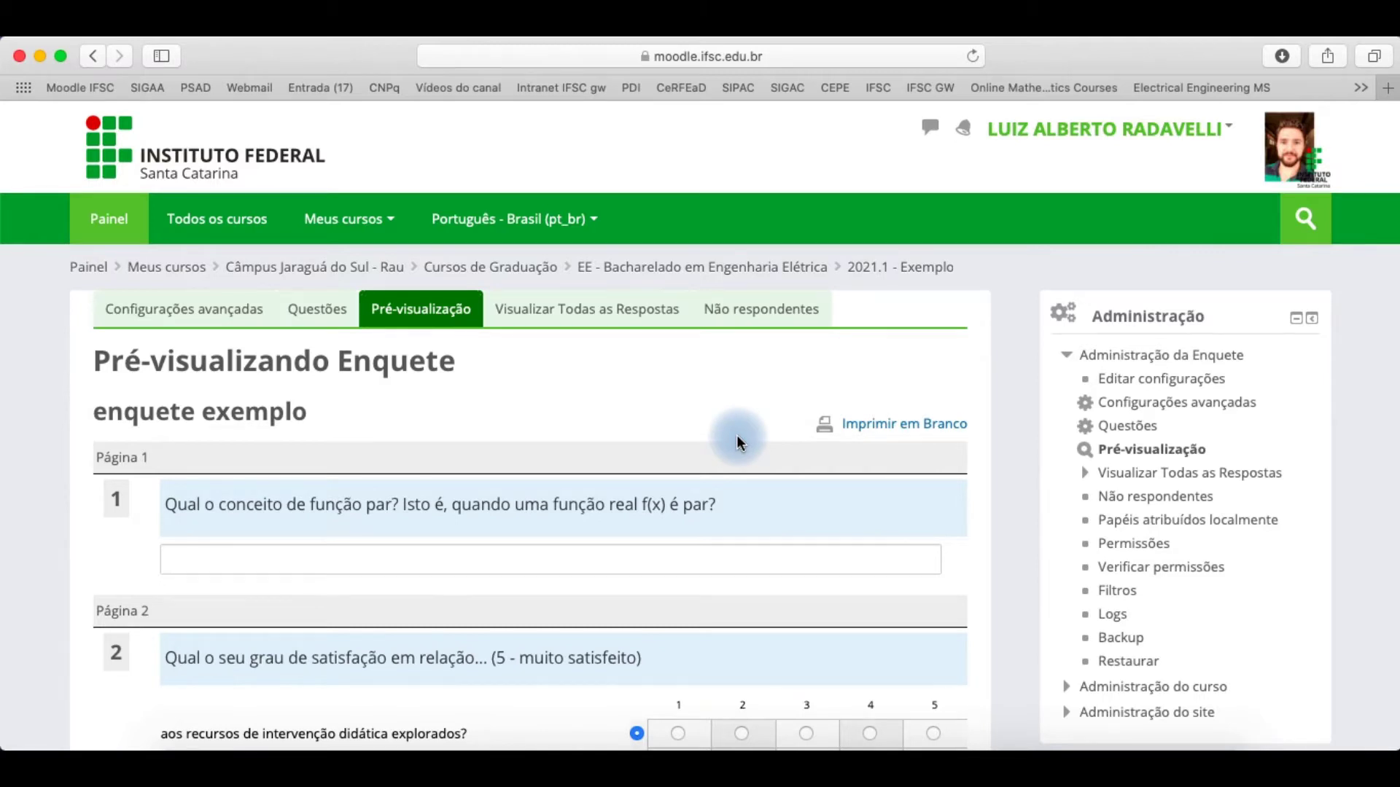
# Examine the questions of enquete exemplo in the preview, from the text question to the closing label.
pyautogui.scroll(-2, 737, 436)
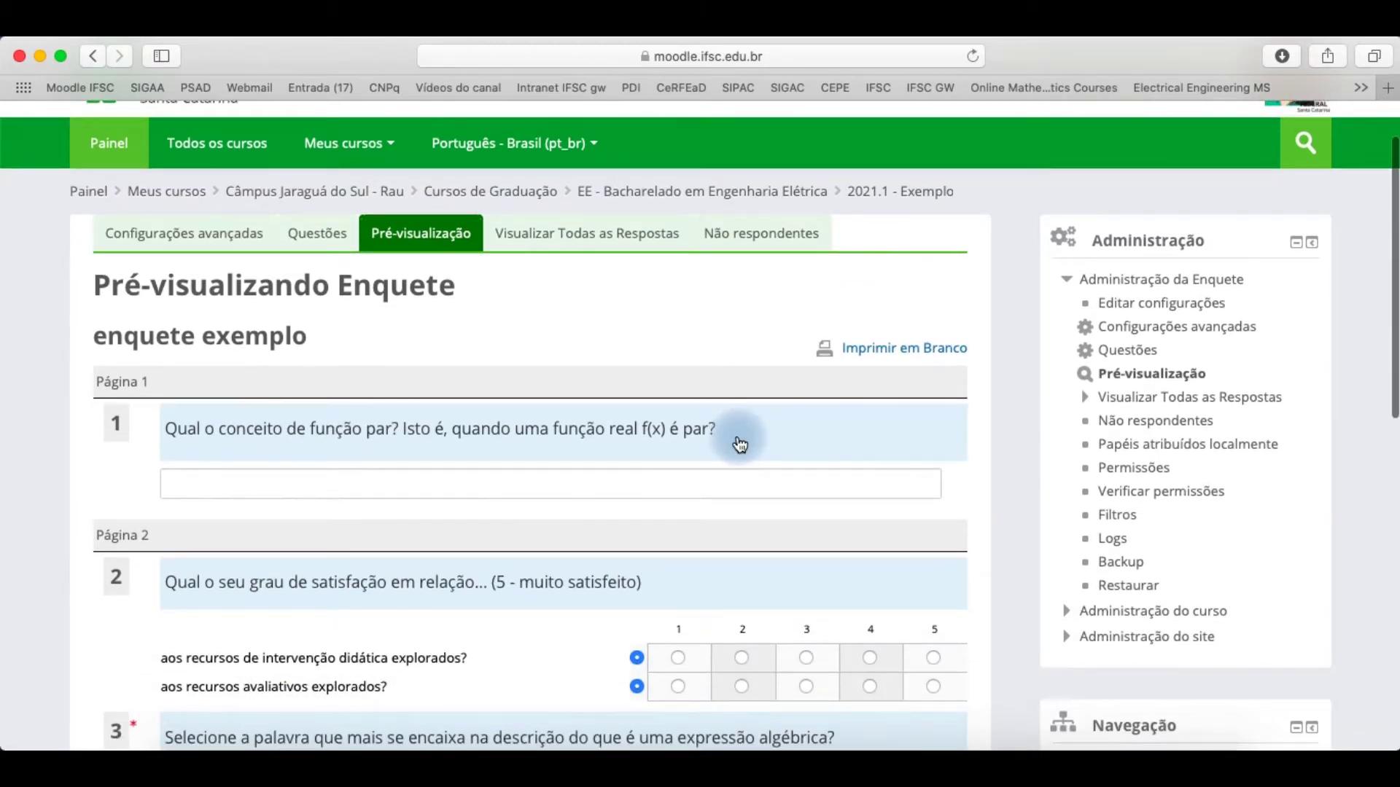
pyautogui.scroll(2, 554, 324)
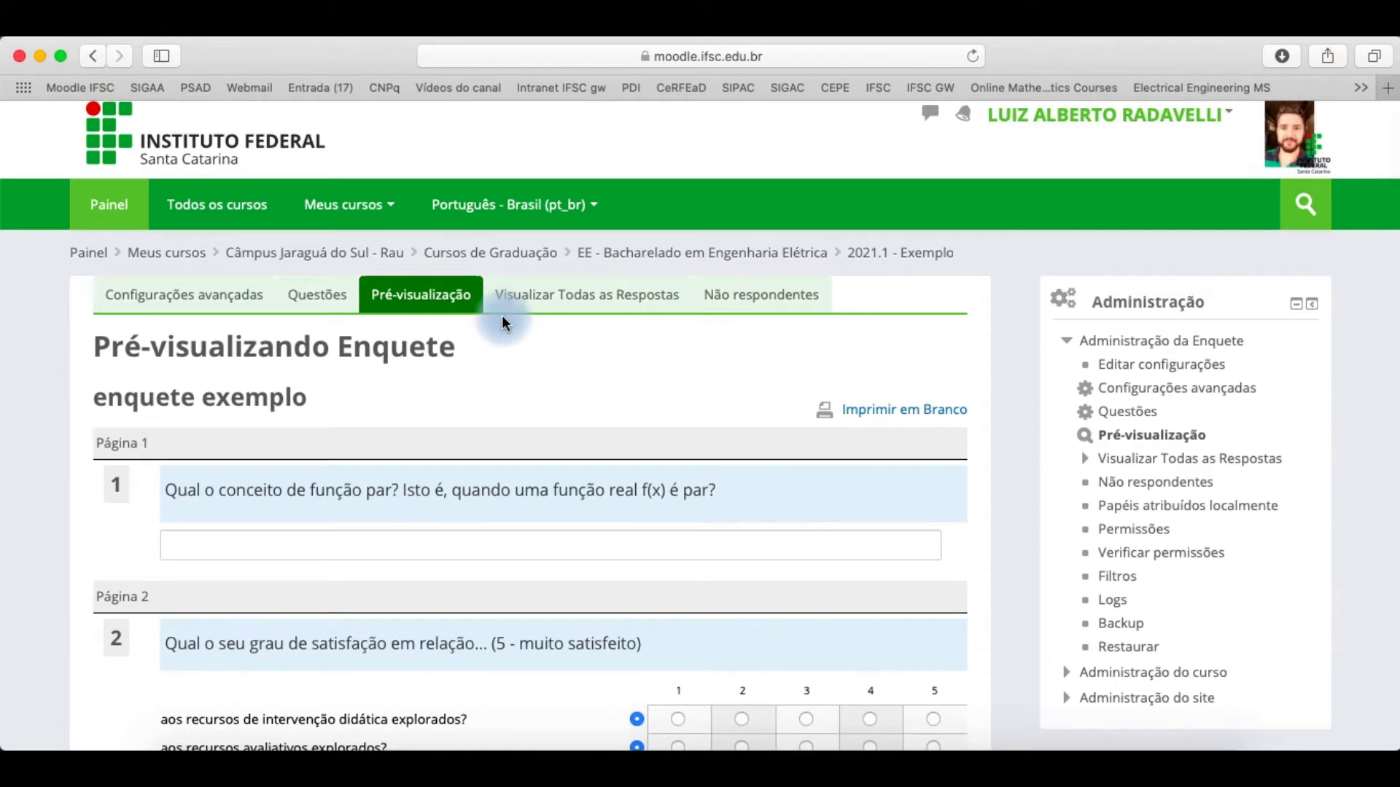
pyautogui.scroll(5, 298, 300)
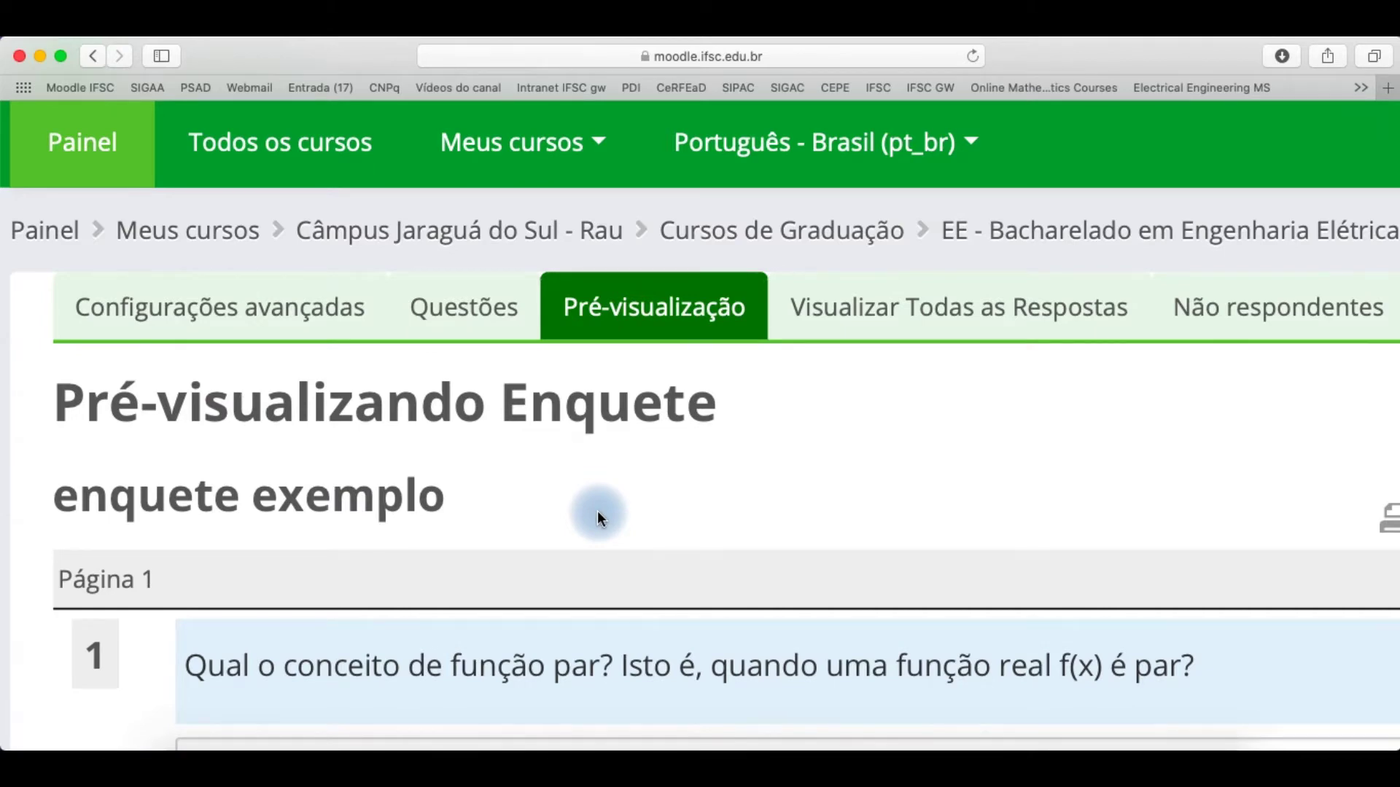
pyautogui.scroll(-5, 598, 510)
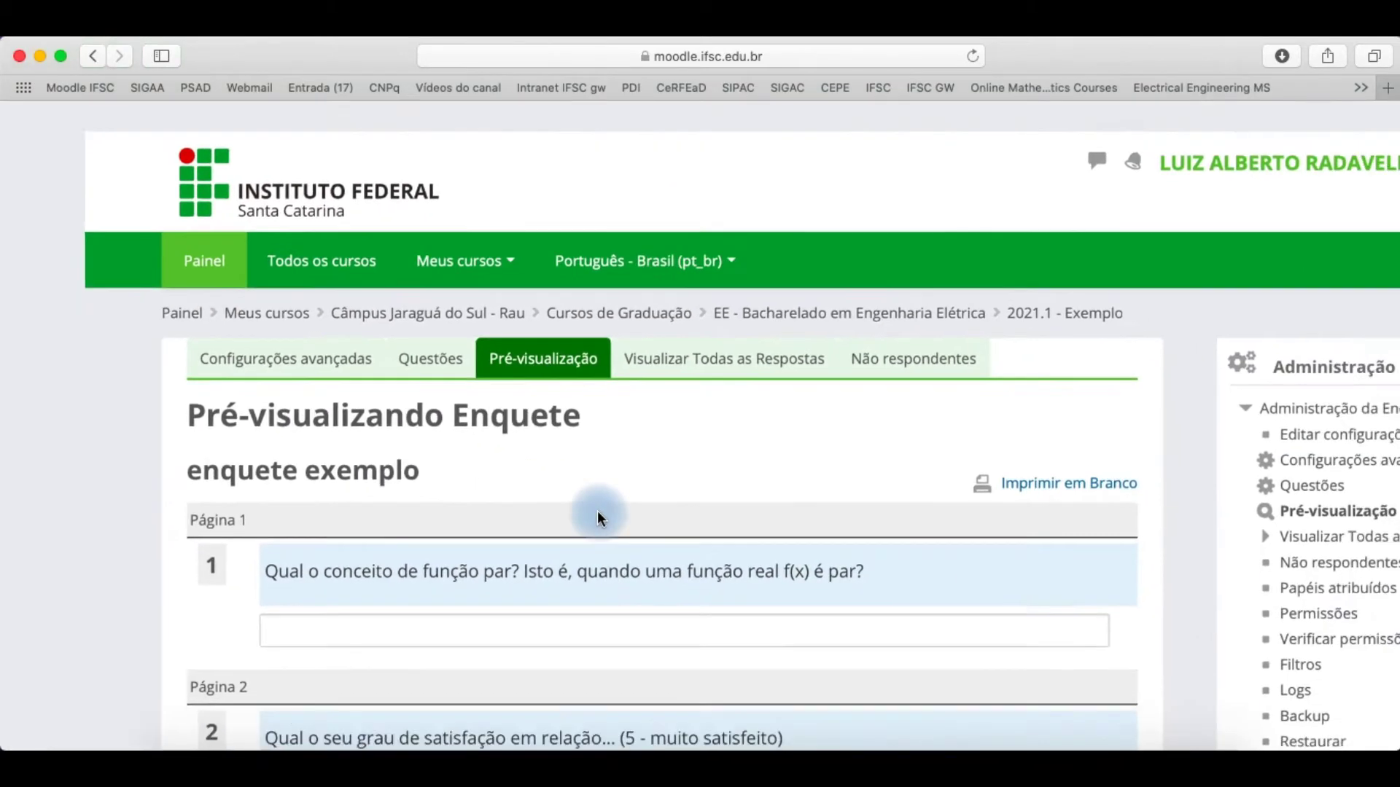
pyautogui.scroll(-1, 597, 510)
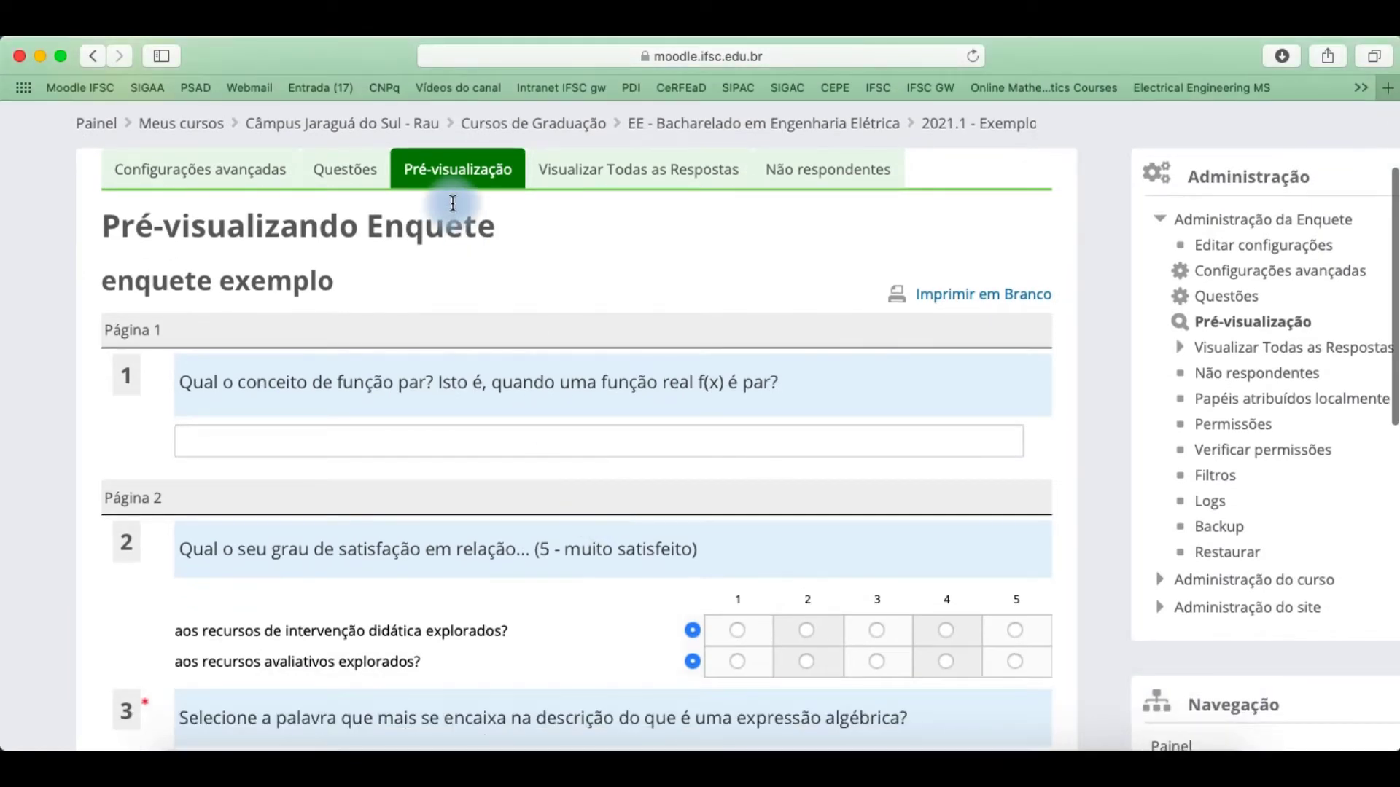
pyautogui.scroll(-6, 437, 290)
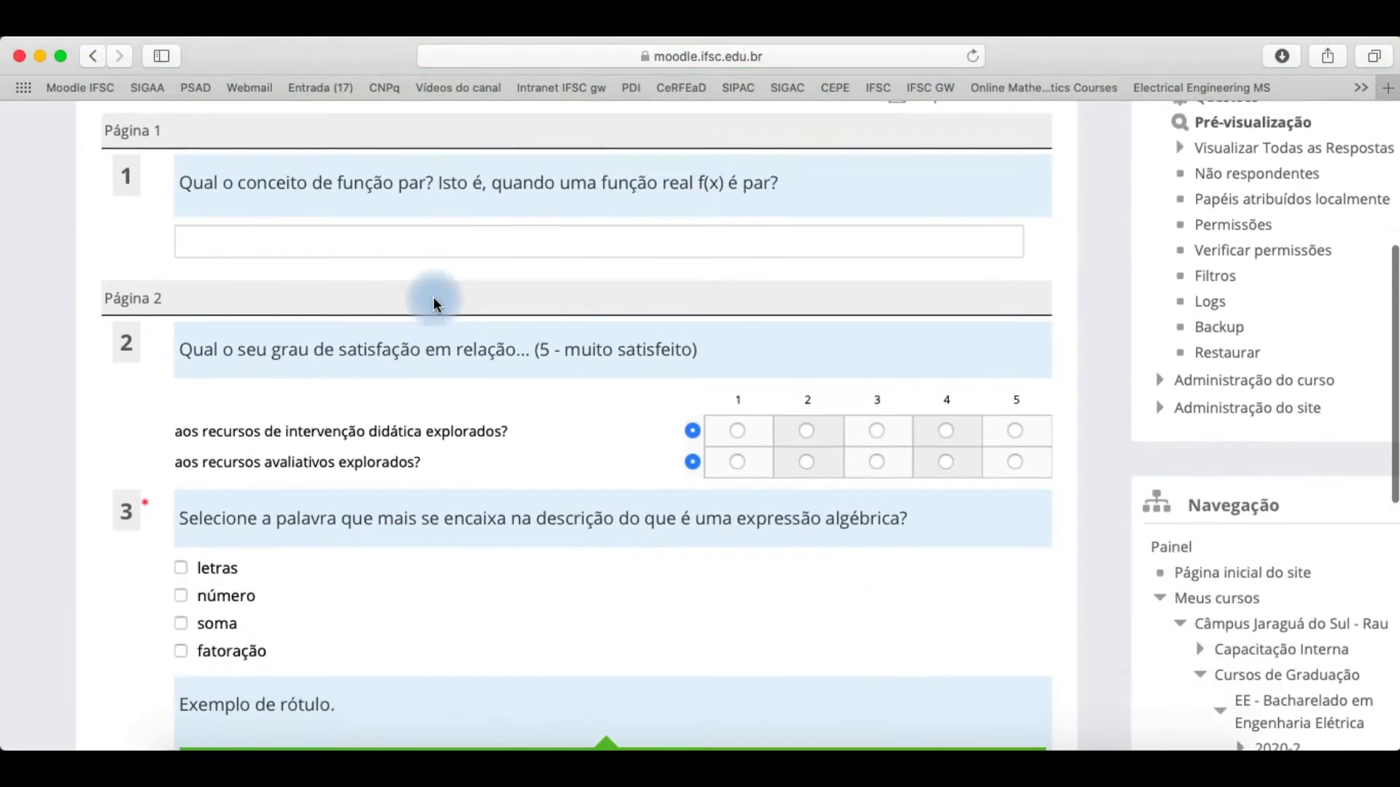
pyautogui.scroll(-6, 433, 296)
pyautogui.scroll(6, 433, 296)
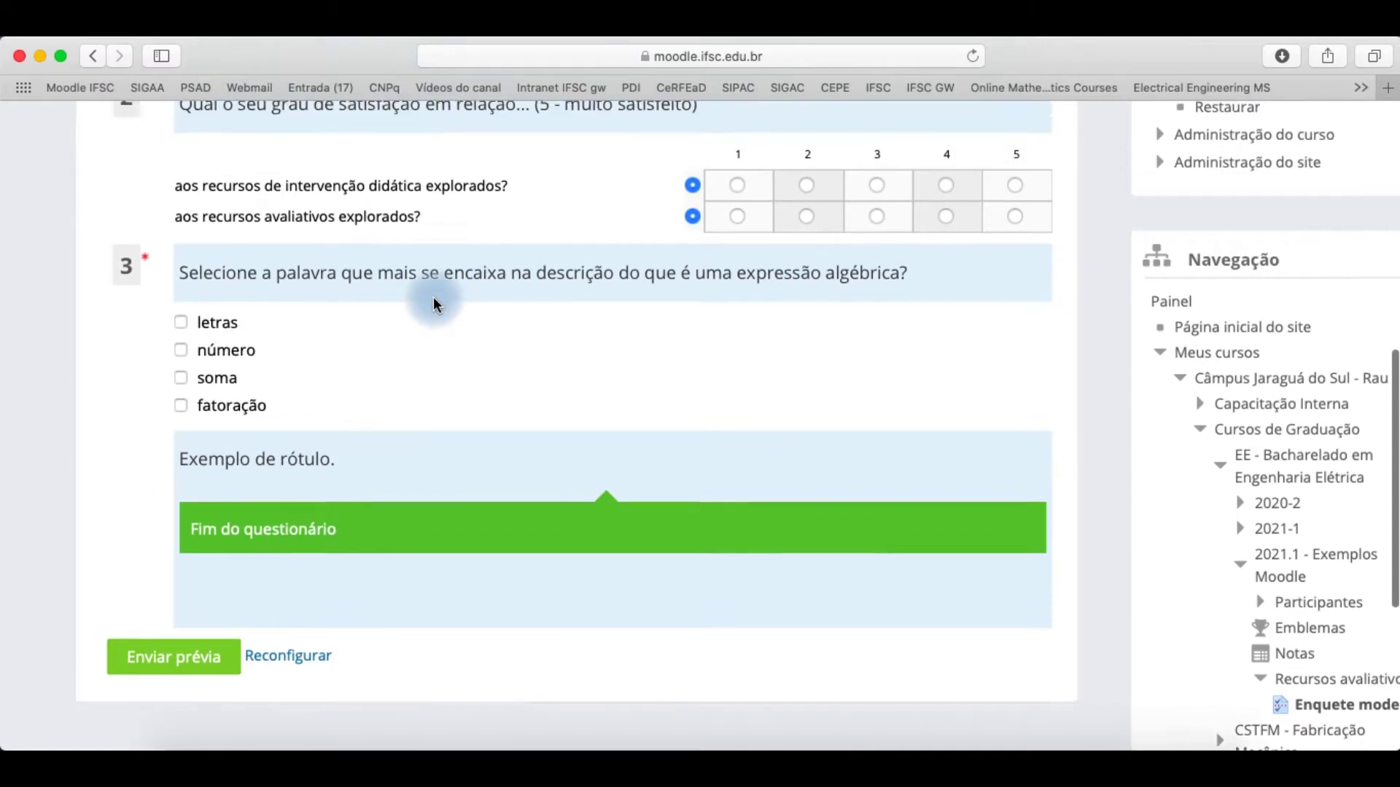
pyautogui.scroll(3, 433, 296)
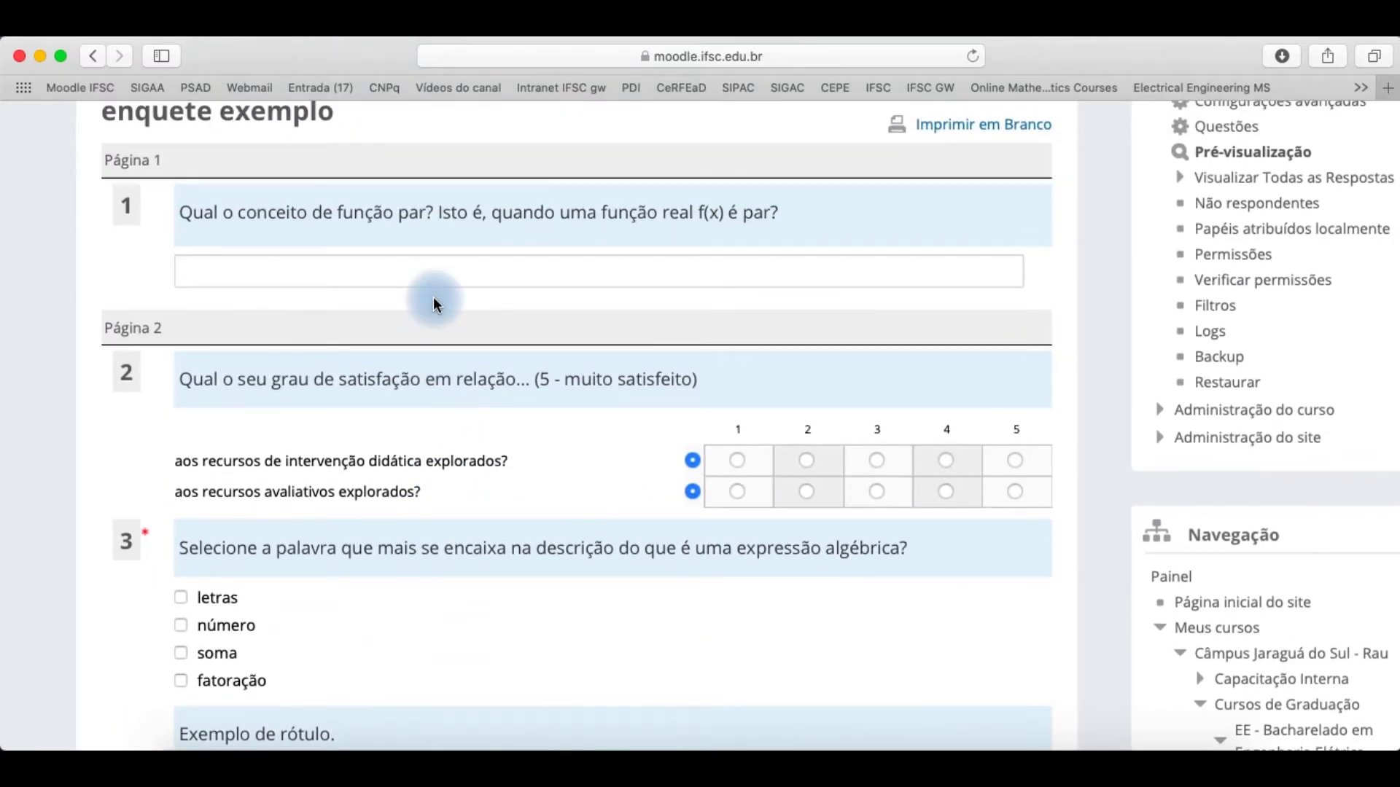
pyautogui.scroll(2, 433, 303)
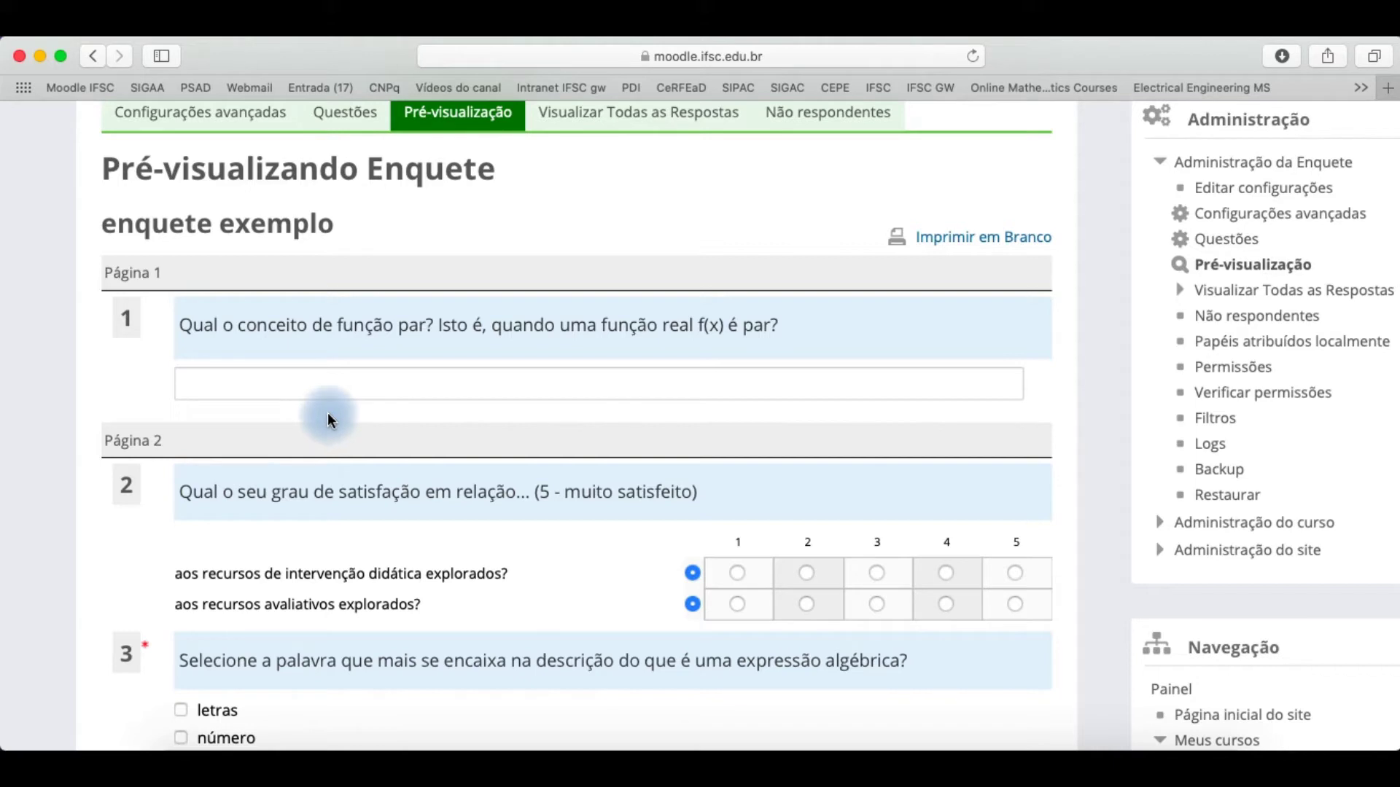
# Try sample answers in the preview: rating 2 for the recursos de intervenção didática item and a word choice in question 3.
pyautogui.scroll(-3, 332, 437)
pyautogui.scroll(-2, 332, 446)
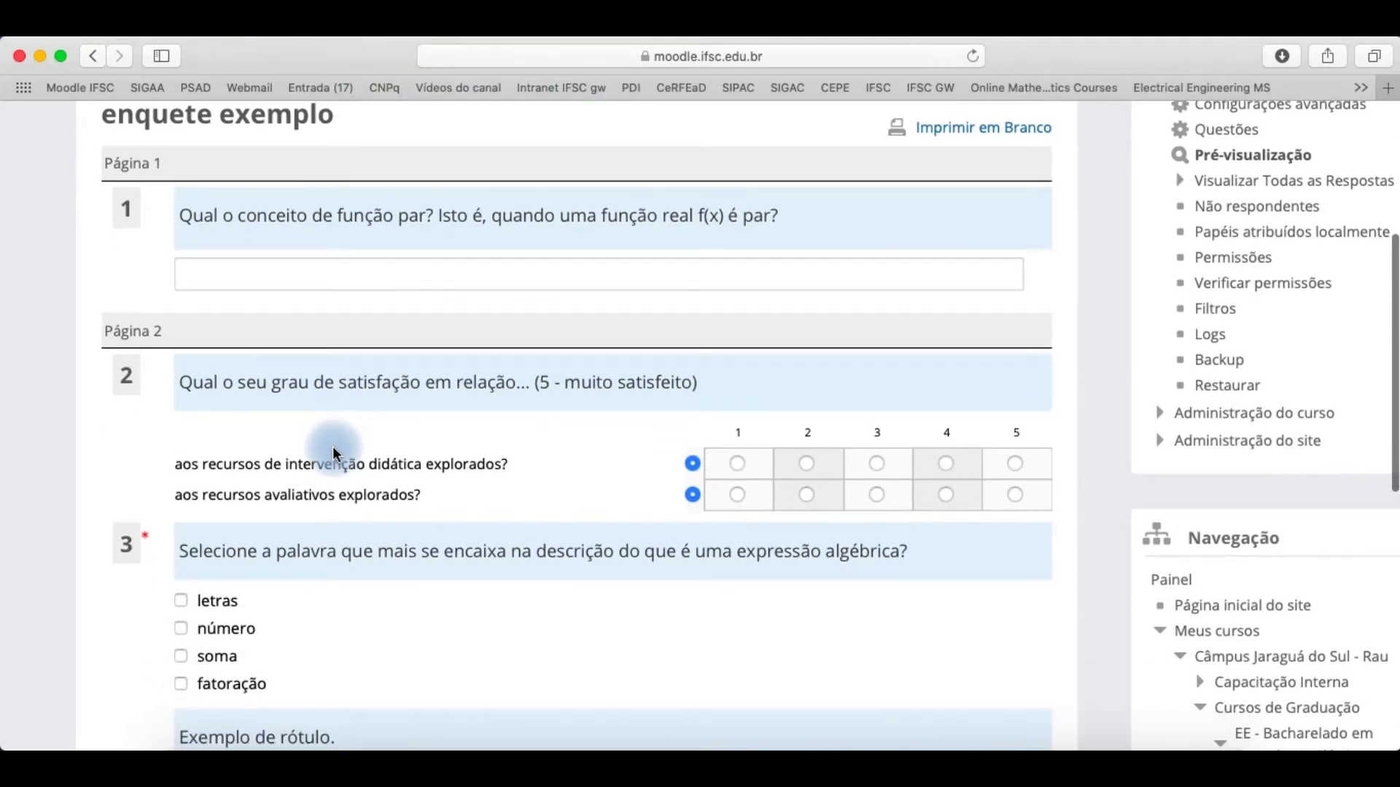
pyautogui.click(806, 417)
pyautogui.scroll(-5, 850, 490)
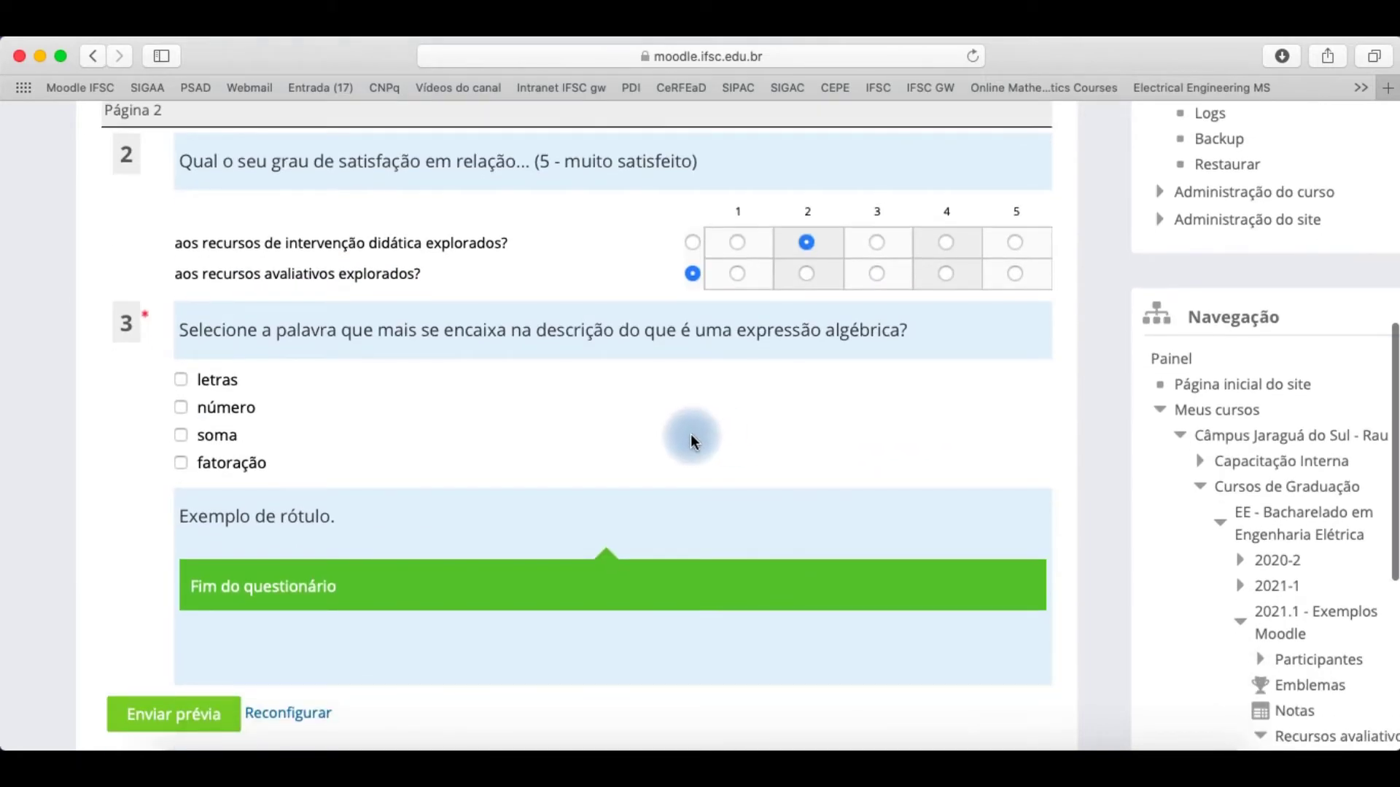
pyautogui.click(181, 406)
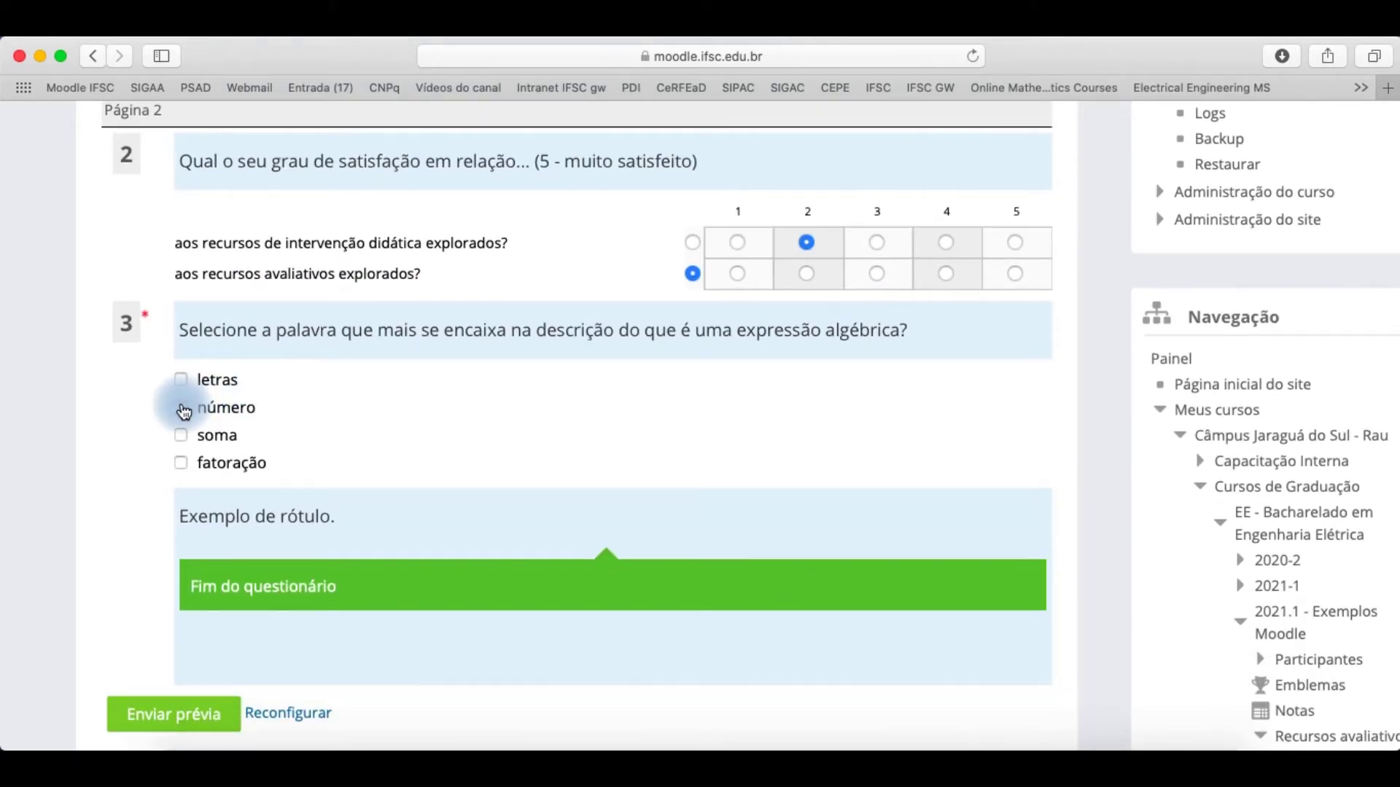
pyautogui.click(180, 380)
# Open the question management of Enquete modelo, start a new Caixa de Texto question and review its settings form.
pyautogui.scroll(15, 183, 442)
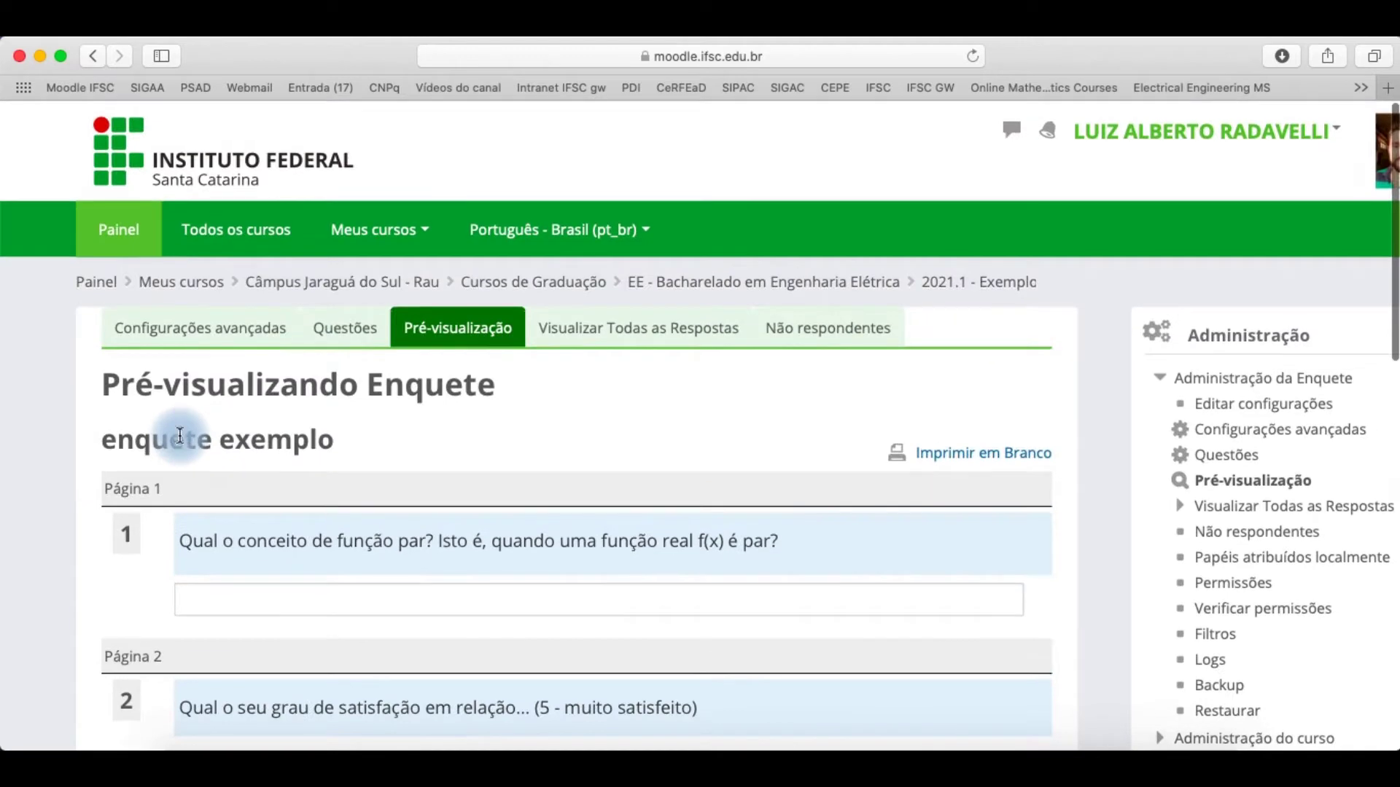
pyautogui.click(344, 332)
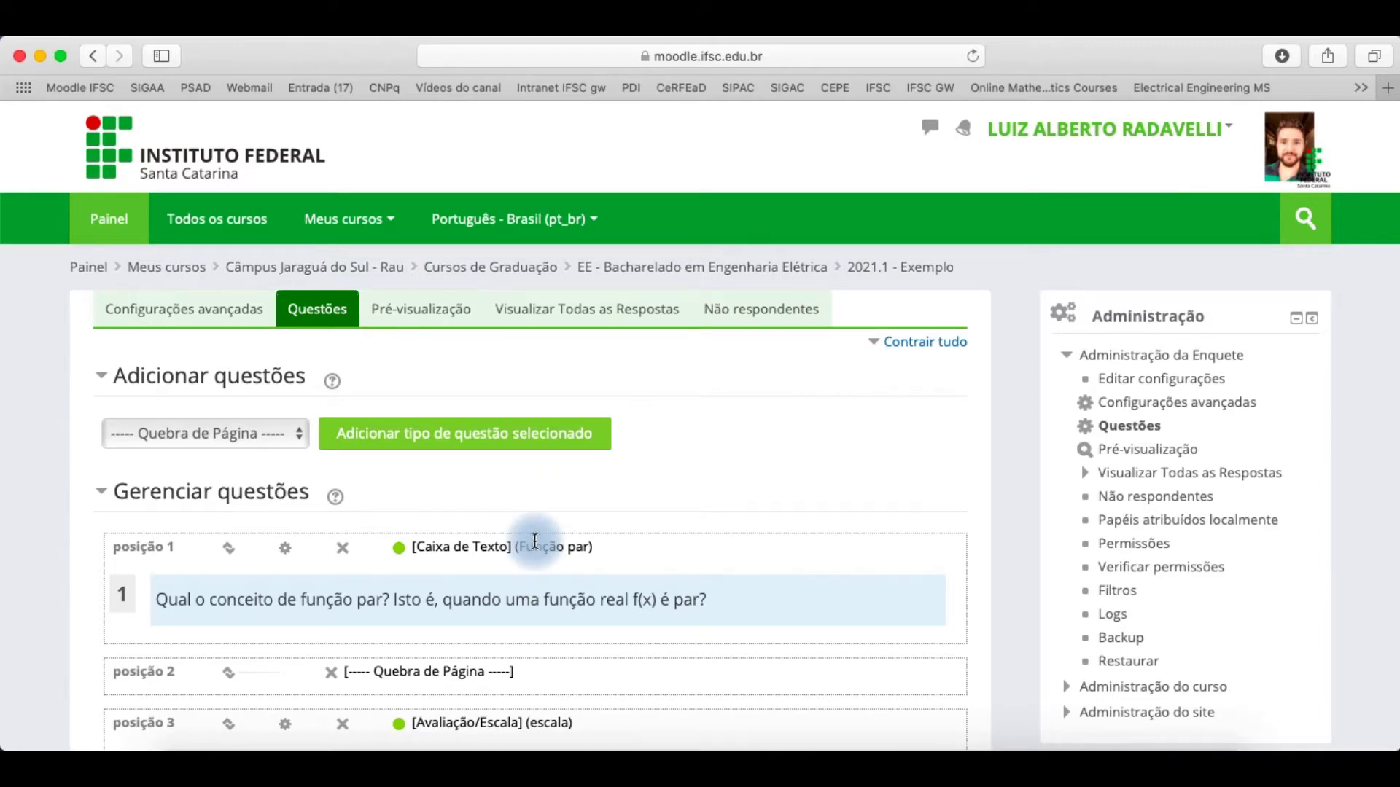
pyautogui.scroll(-2, 535, 541)
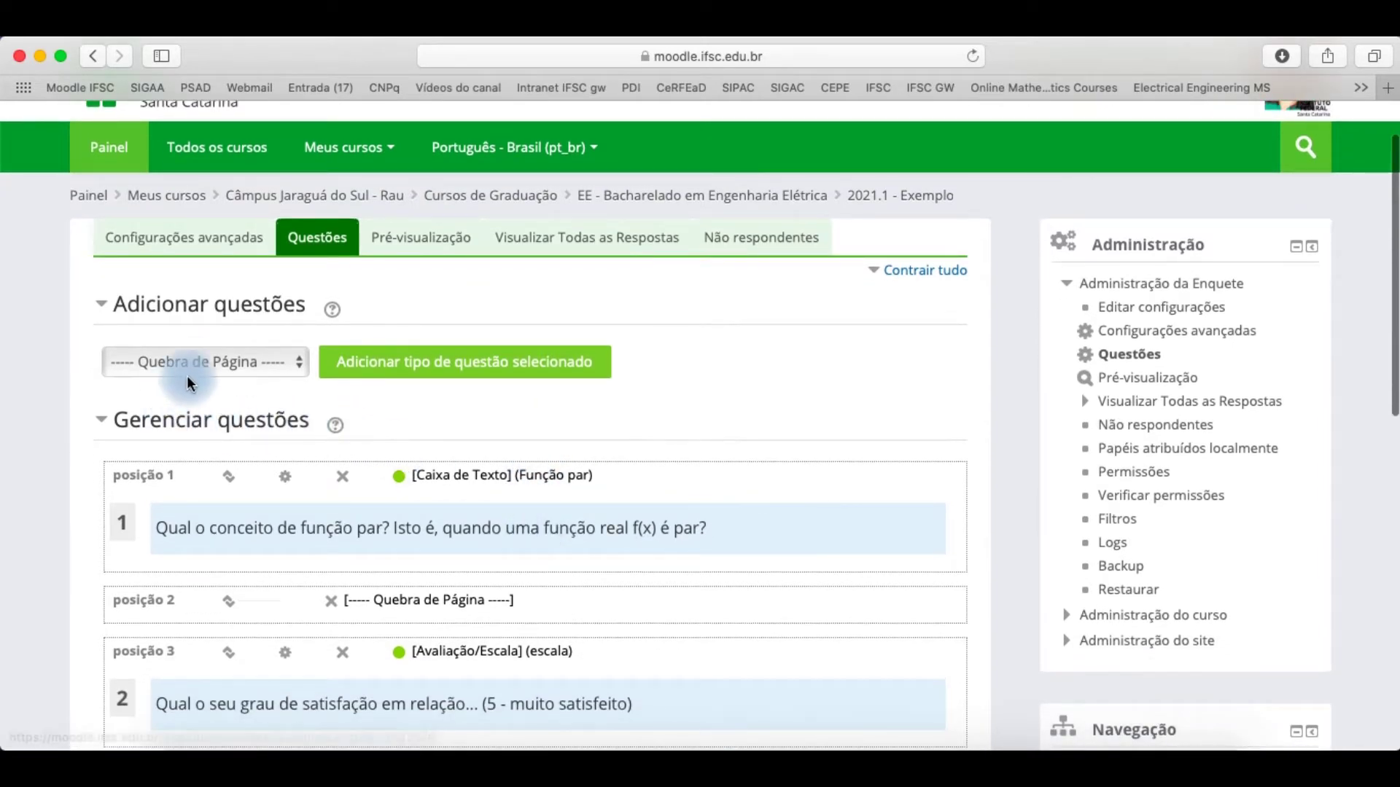
pyautogui.click(197, 365)
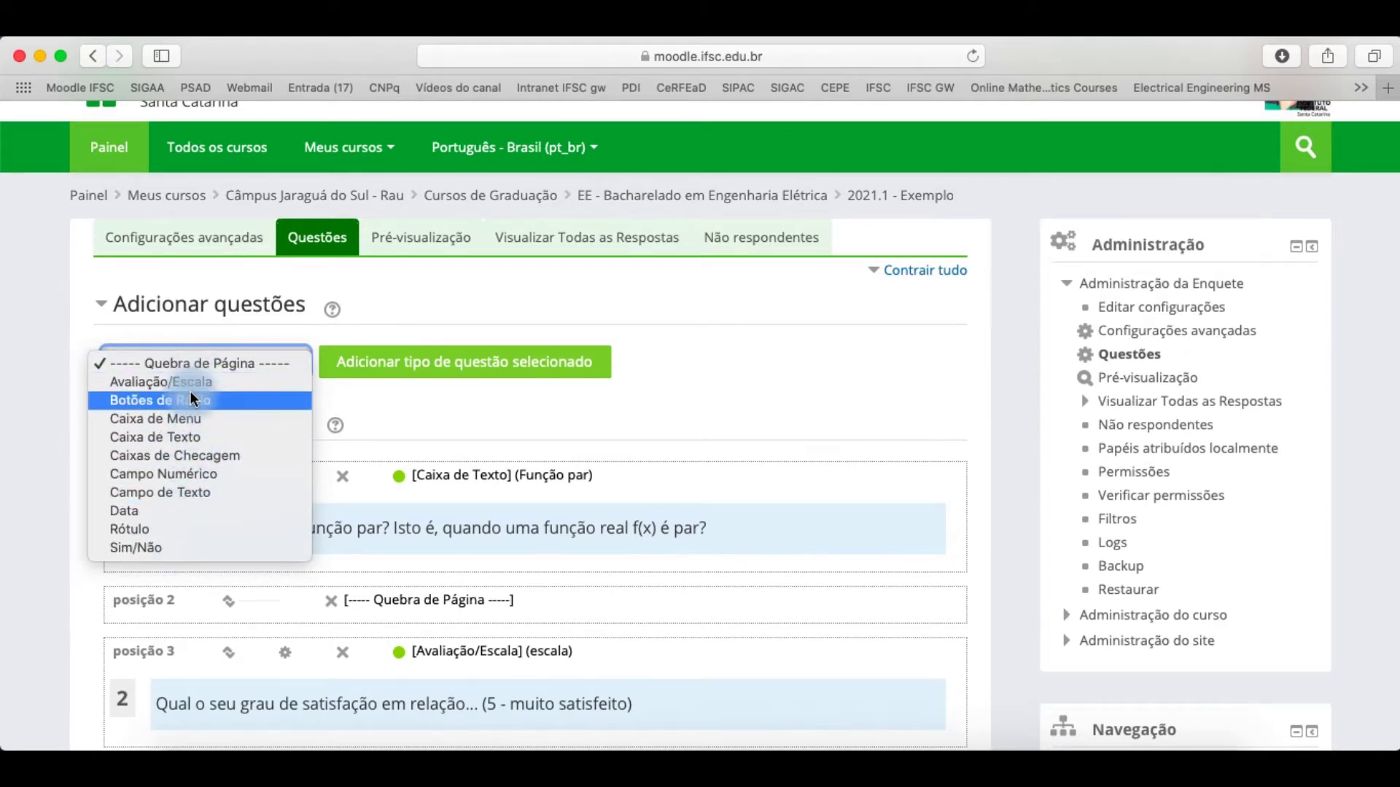
pyautogui.click(182, 437)
pyautogui.click(379, 355)
pyautogui.scroll(-5, 390, 550)
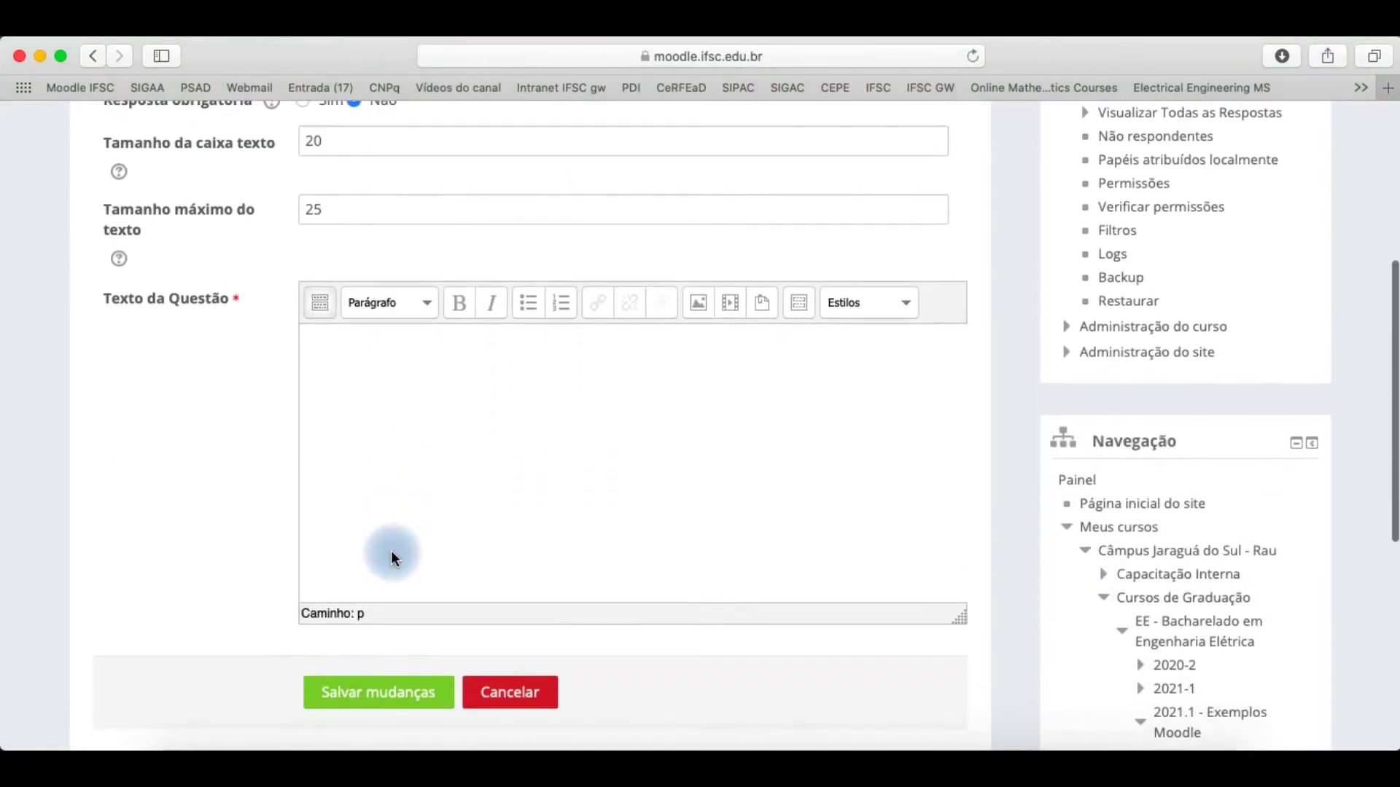
pyautogui.scroll(5, 391, 550)
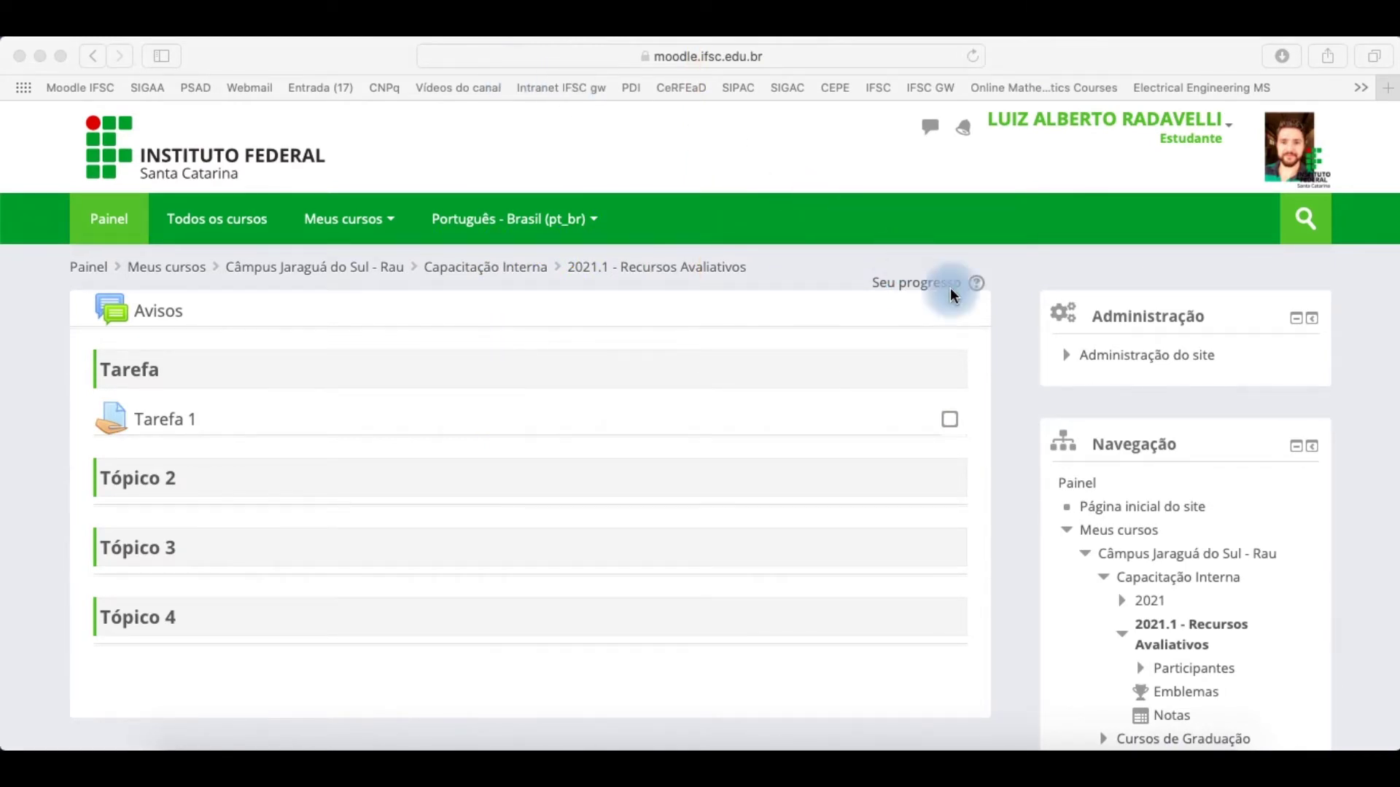
# Rename the Tópico 2 section of the 2021.1 - Recursos Avaliativos course as Enquete.
pyautogui.click(1077, 358)
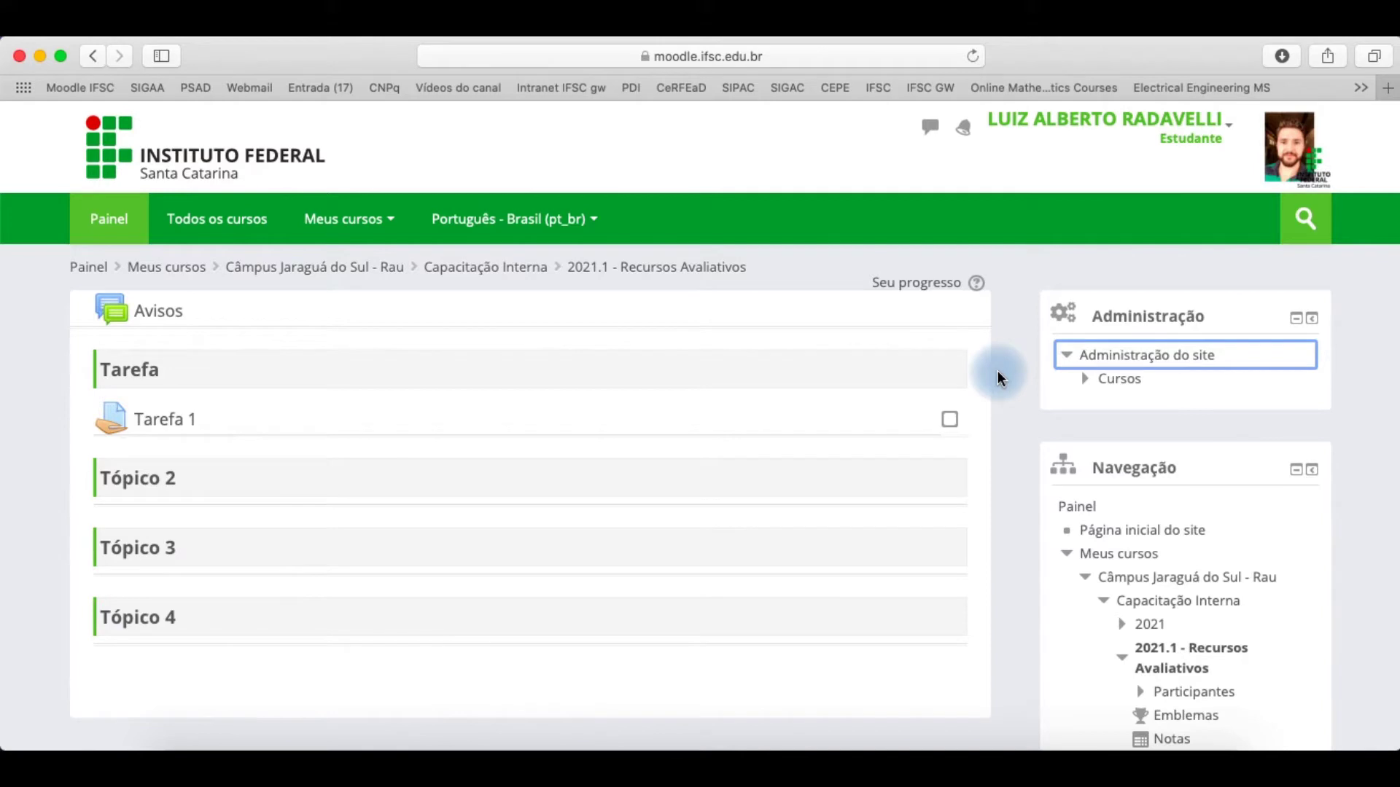
pyautogui.click(1118, 404)
pyautogui.click(209, 544)
pyautogui.write('ENQ')
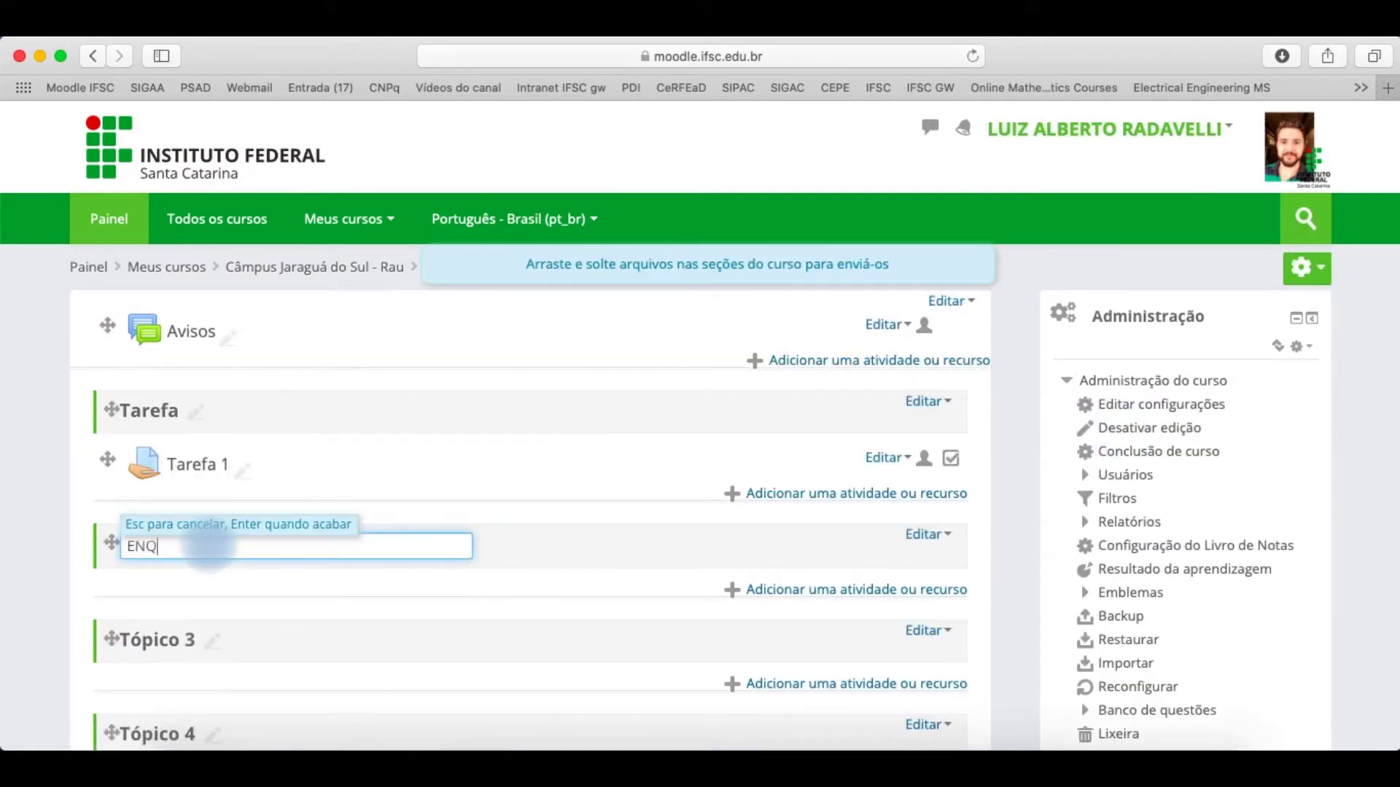
pyautogui.press('BackSpace')
pyautogui.press('BackSpace')
pyautogui.write('nquete')
pyautogui.press('Return')
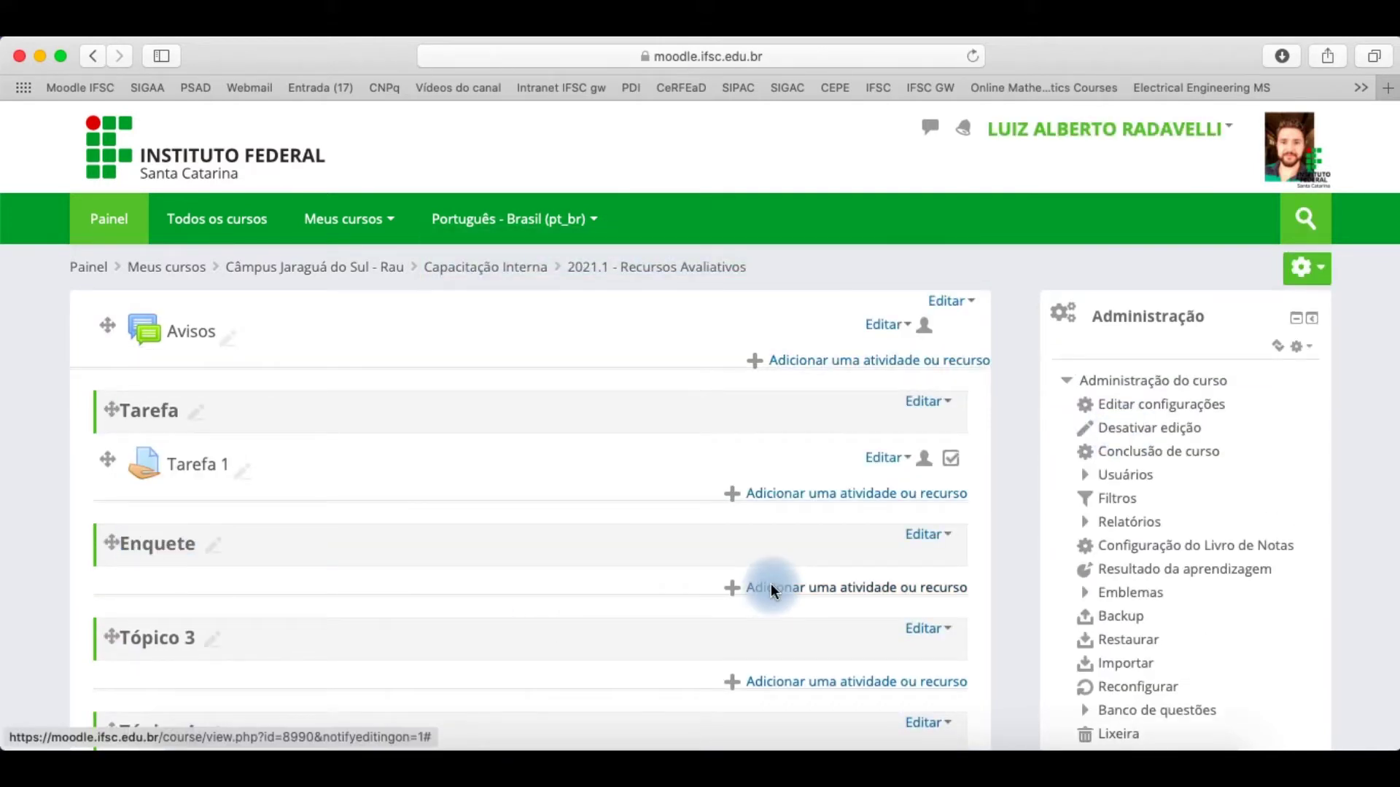
# Add a new Enquete activity to the Enquete section of the course.
pyautogui.click(771, 585)
pyautogui.scroll(-1, 548, 545)
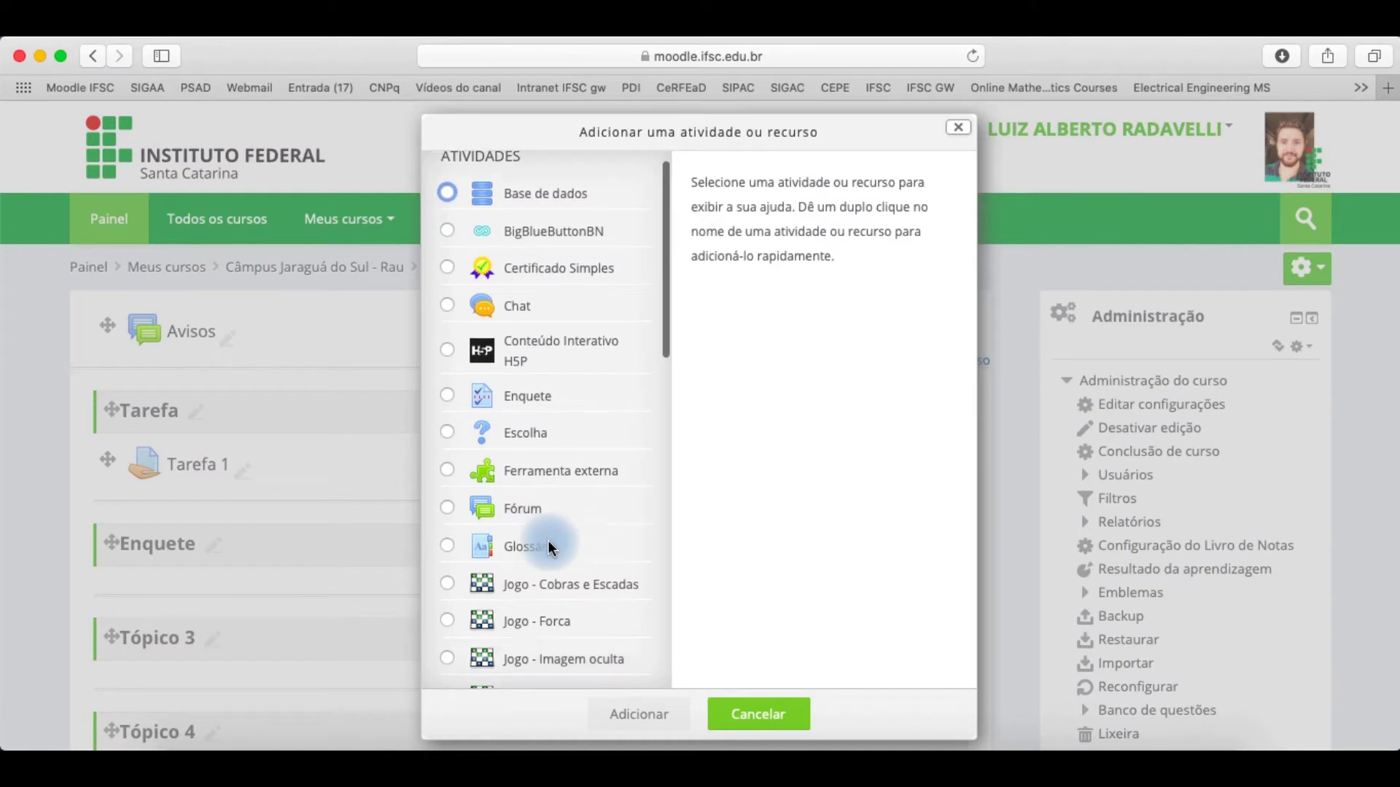
pyautogui.click(516, 397)
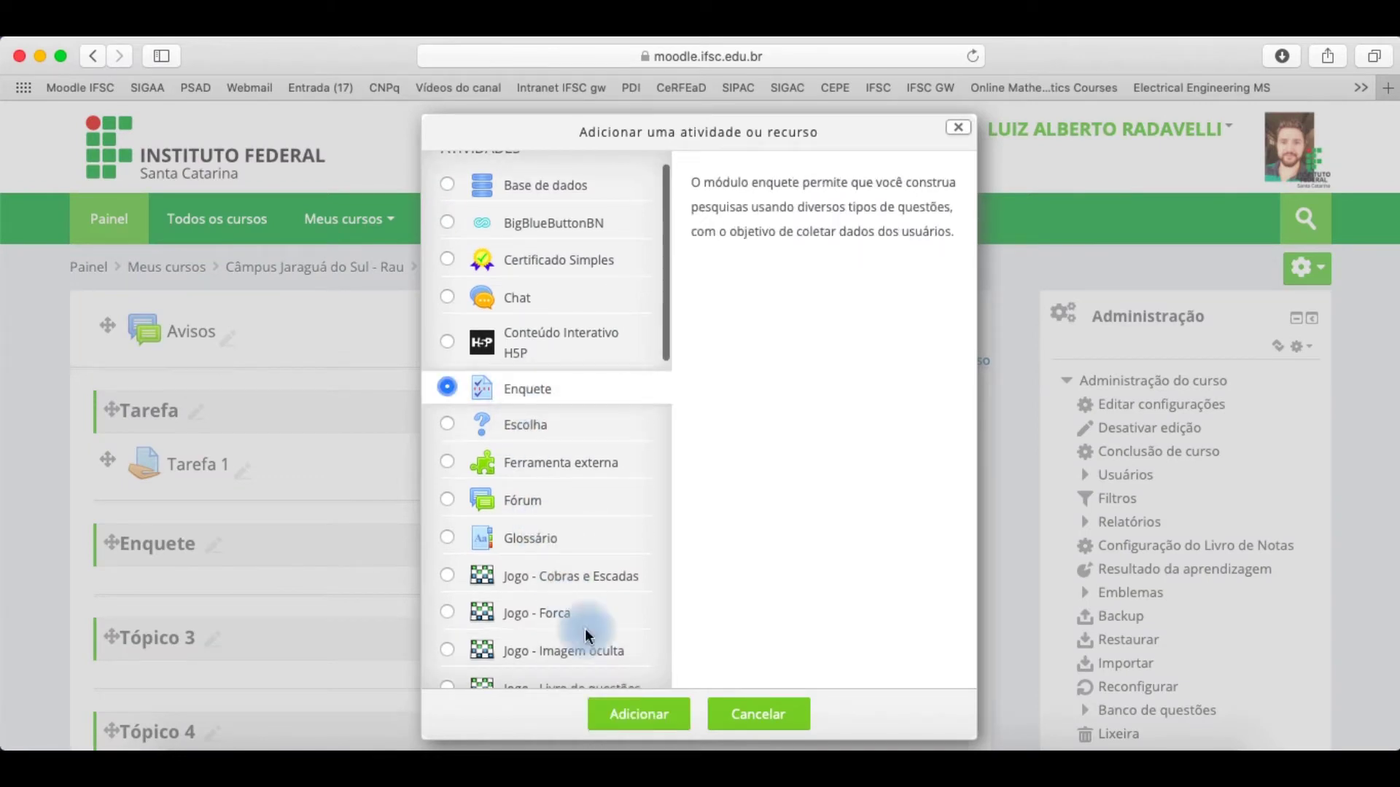
pyautogui.click(611, 710)
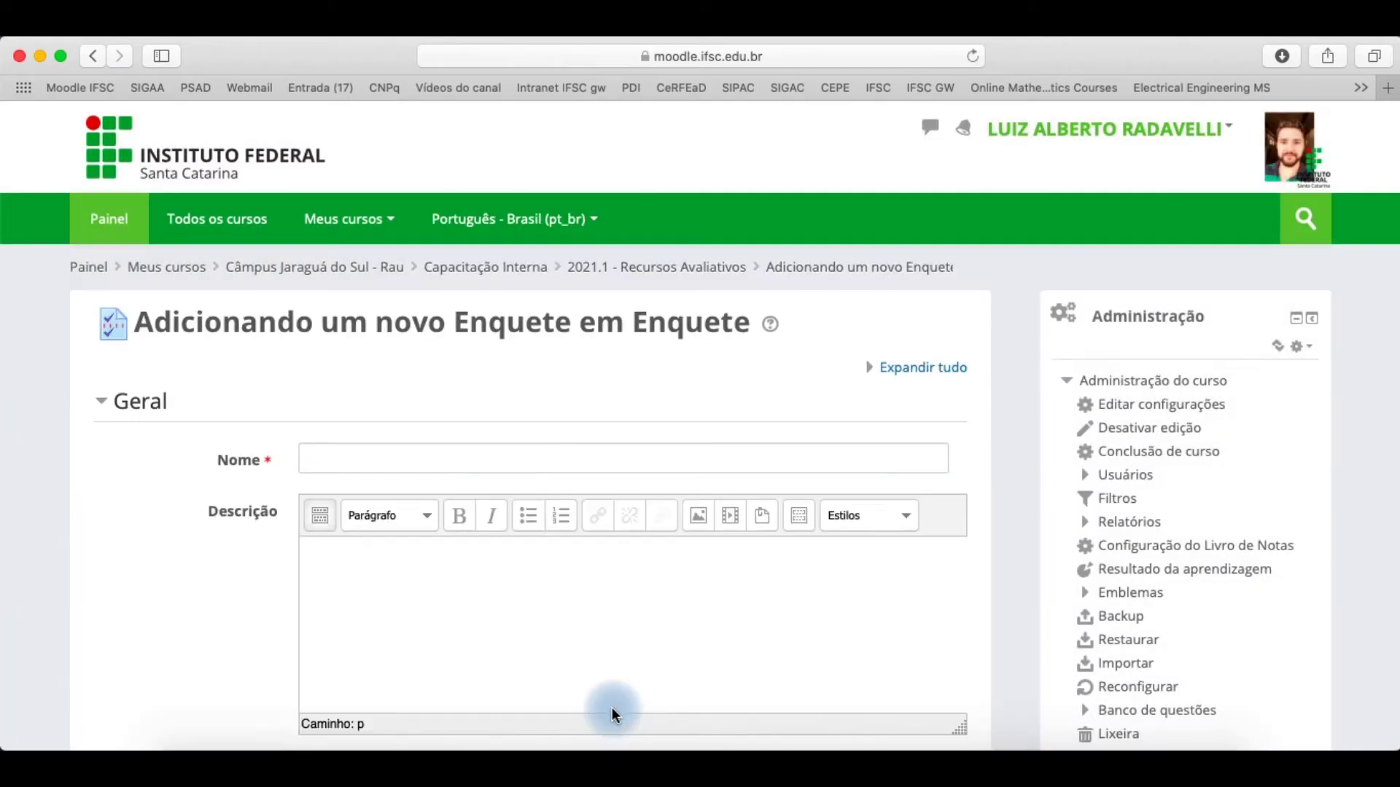
# Name the new Enquete activity "Enquete 1", enter the description "Descrição da enquete..." and expand the description editor's formatting options.
pyautogui.scroll(-5, 473, 569)
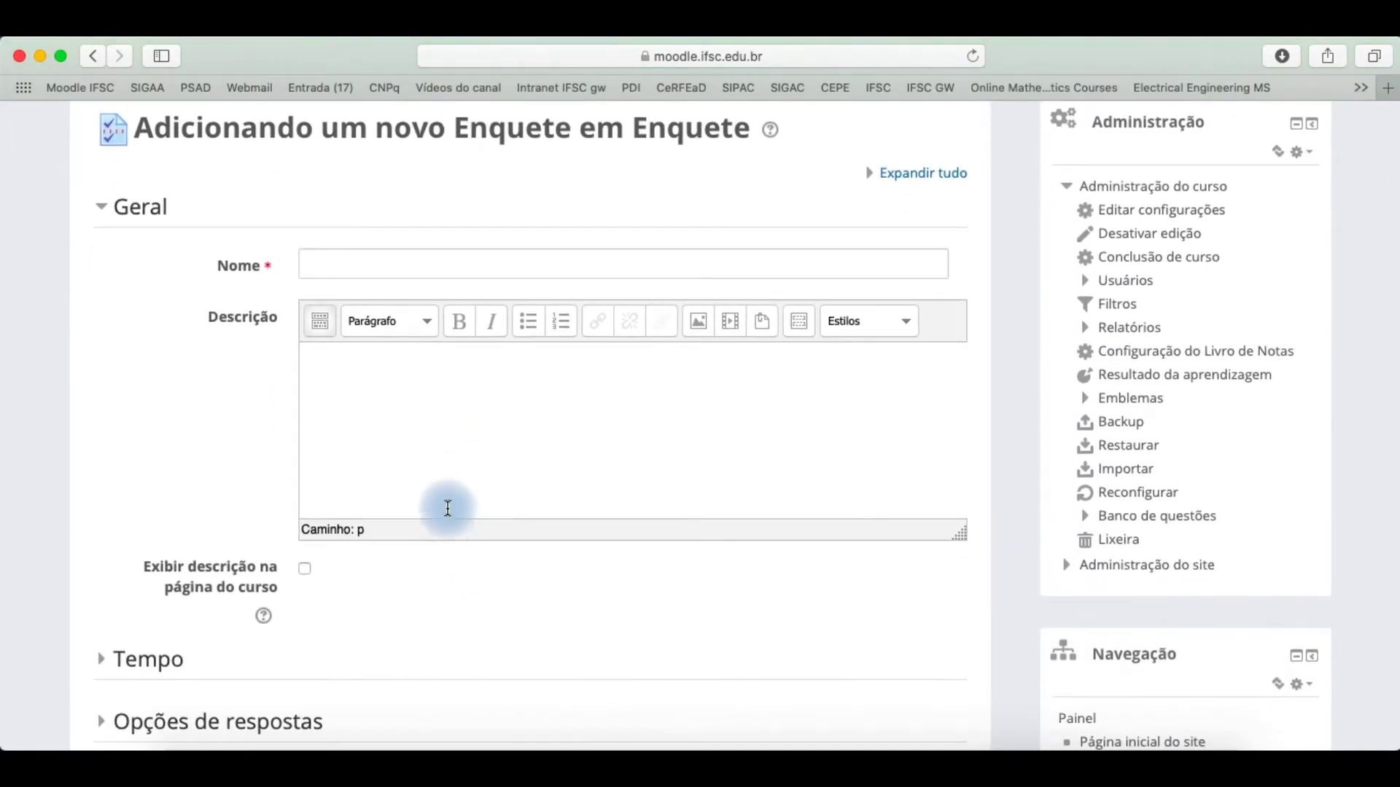
pyautogui.click(379, 263)
pyautogui.write('Enquete 1')
pyautogui.click(388, 399)
pyautogui.scroll(-2, 388, 399)
pyautogui.write('Descrição da enquete...')
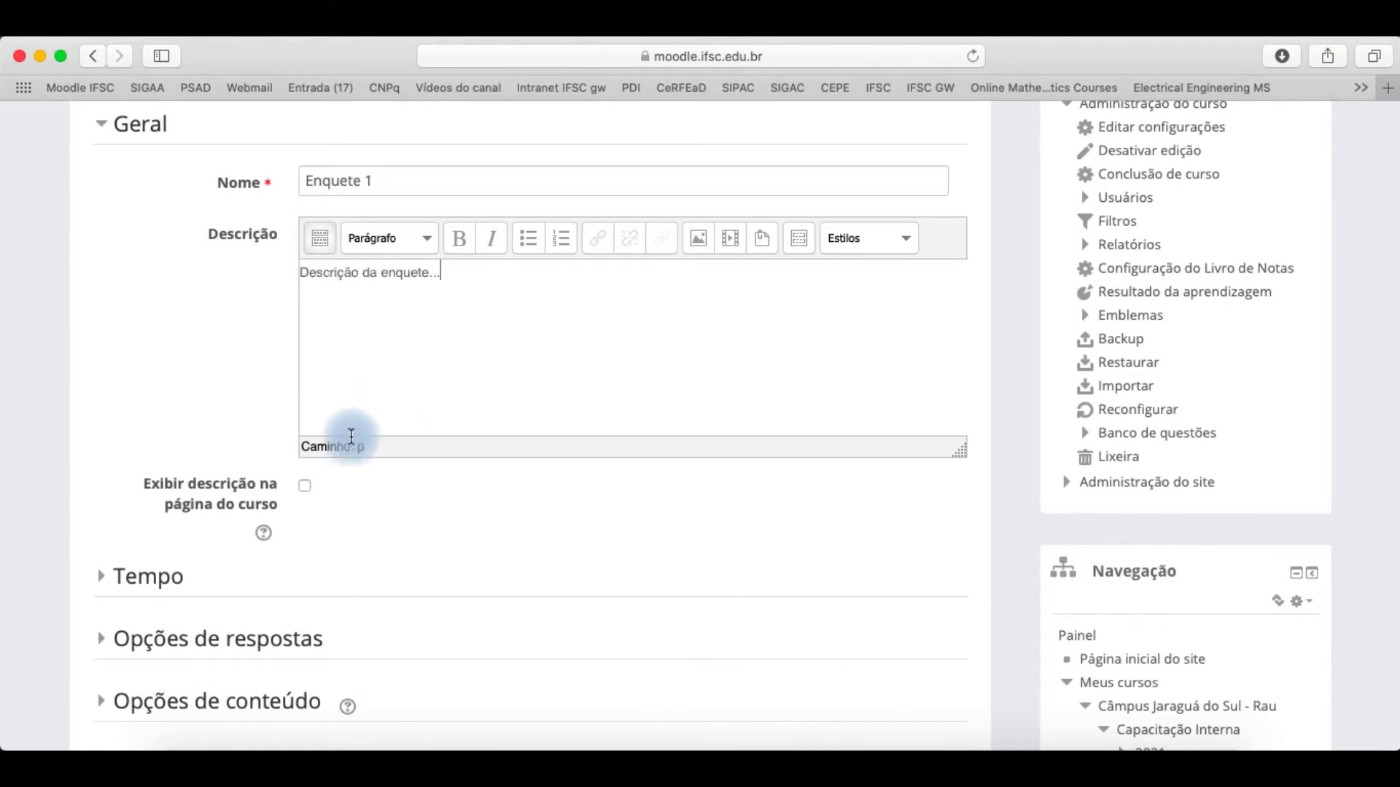
pyautogui.click(321, 242)
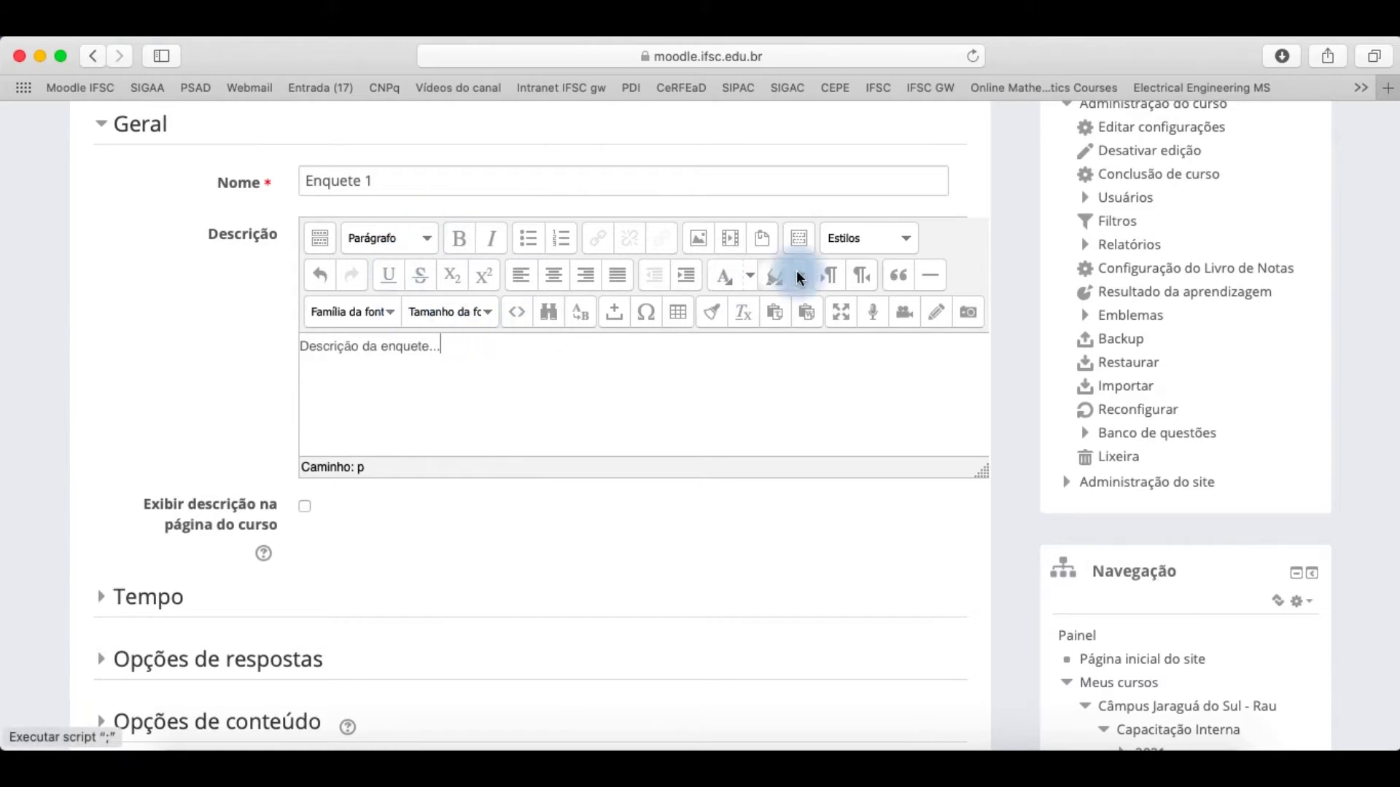
# Enable the Data de abertura and Data de encerramento in the Enquete's Tempo settings.
pyautogui.scroll(-5, 728, 417)
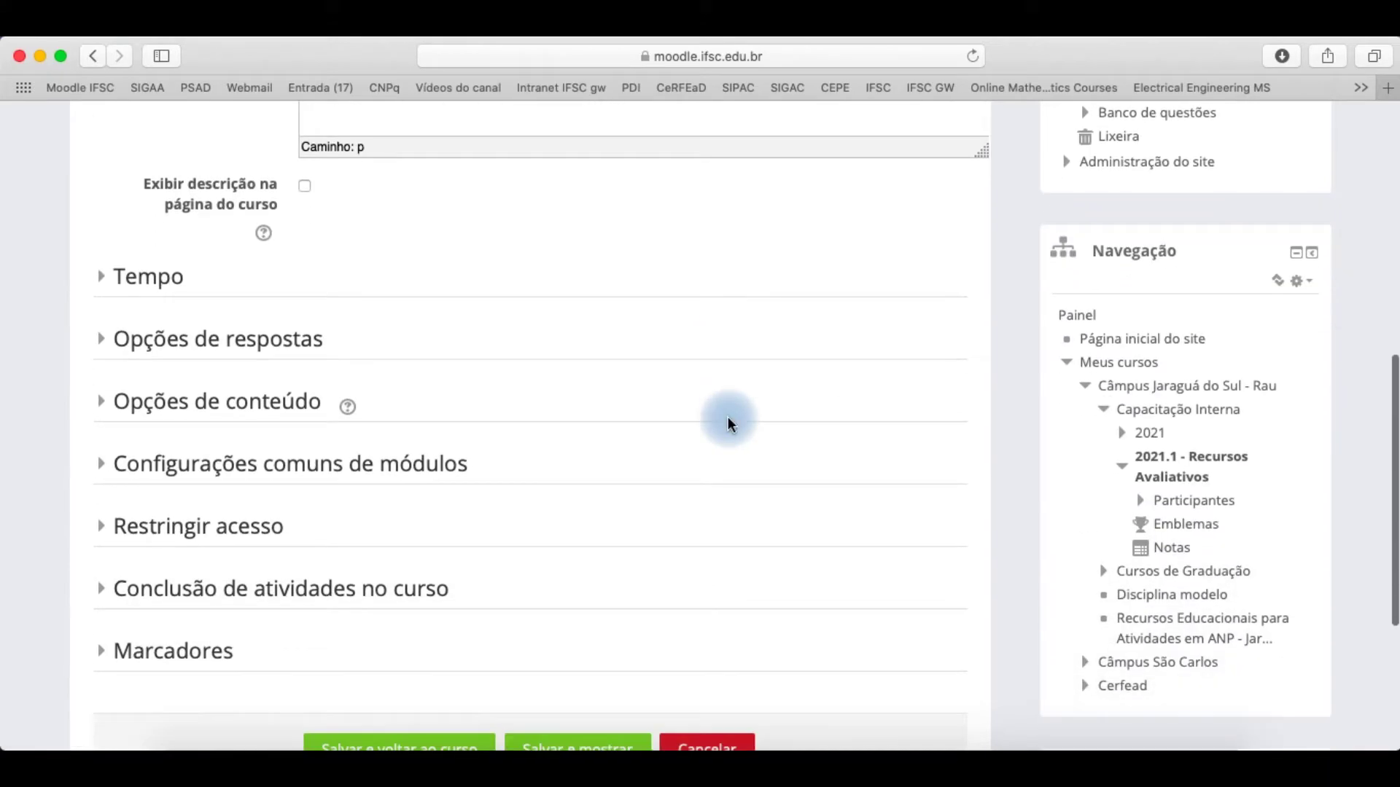
pyautogui.click(104, 283)
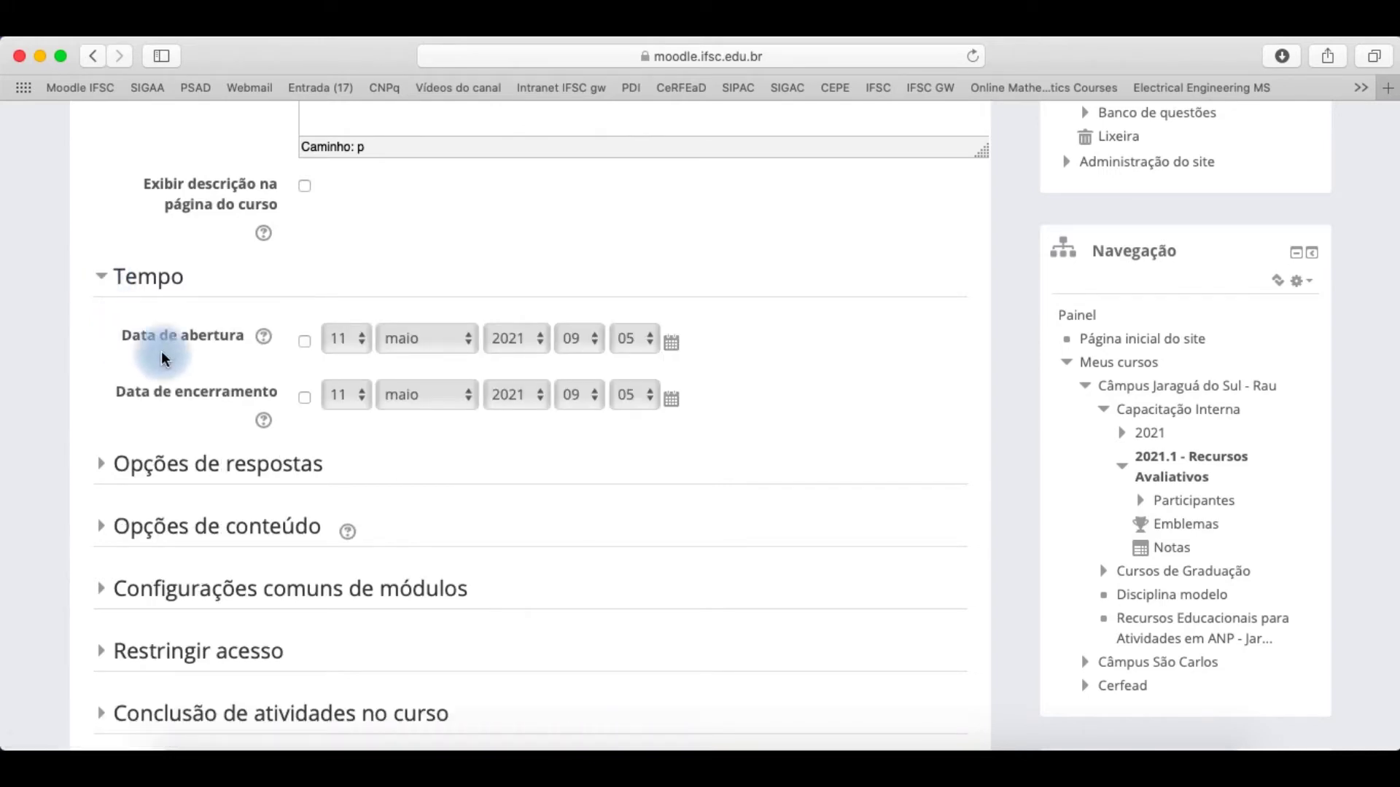
pyautogui.click(305, 343)
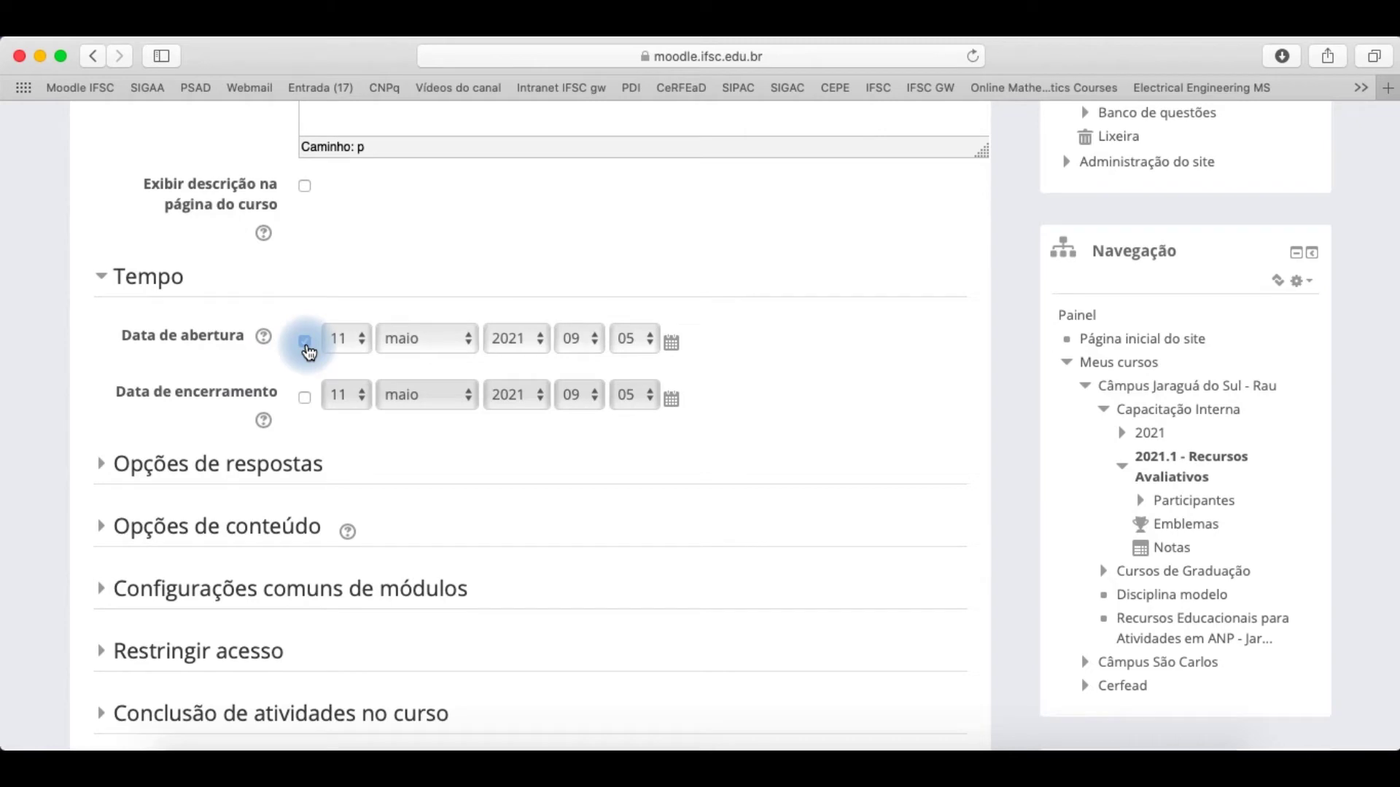
pyautogui.click(306, 398)
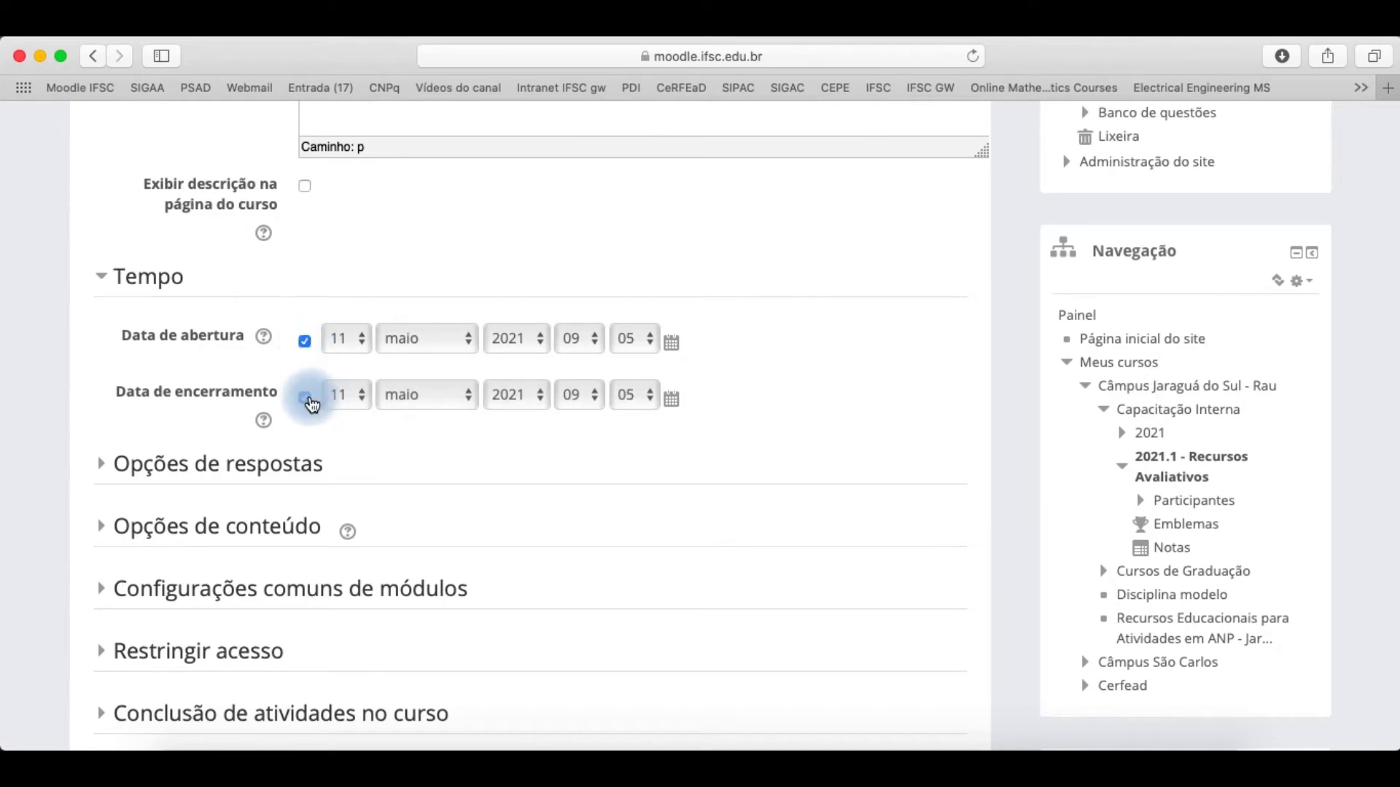
pyautogui.click(102, 277)
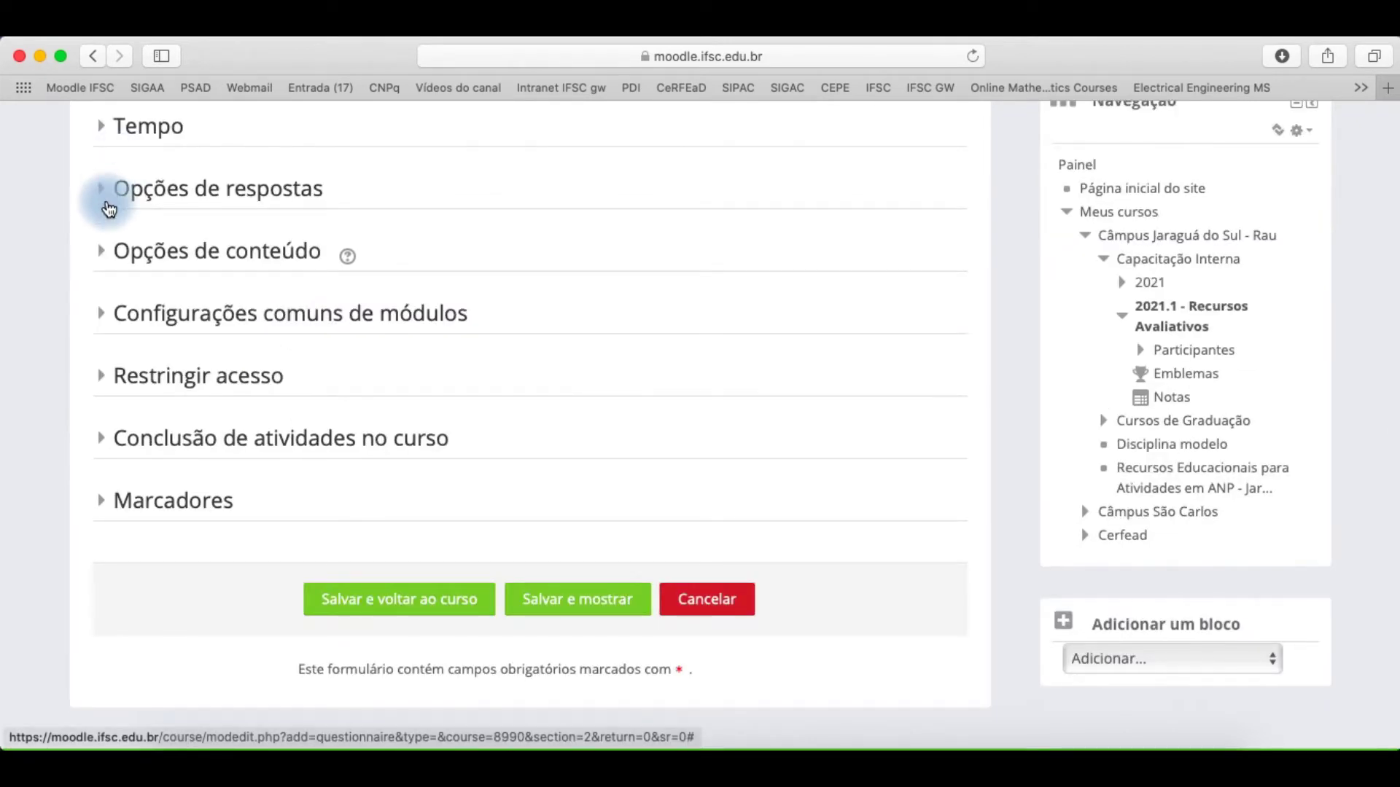
# Examine the available choices for Tipo and Tipo do respondente in the Opções de respostas.
pyautogui.scroll(5, 109, 209)
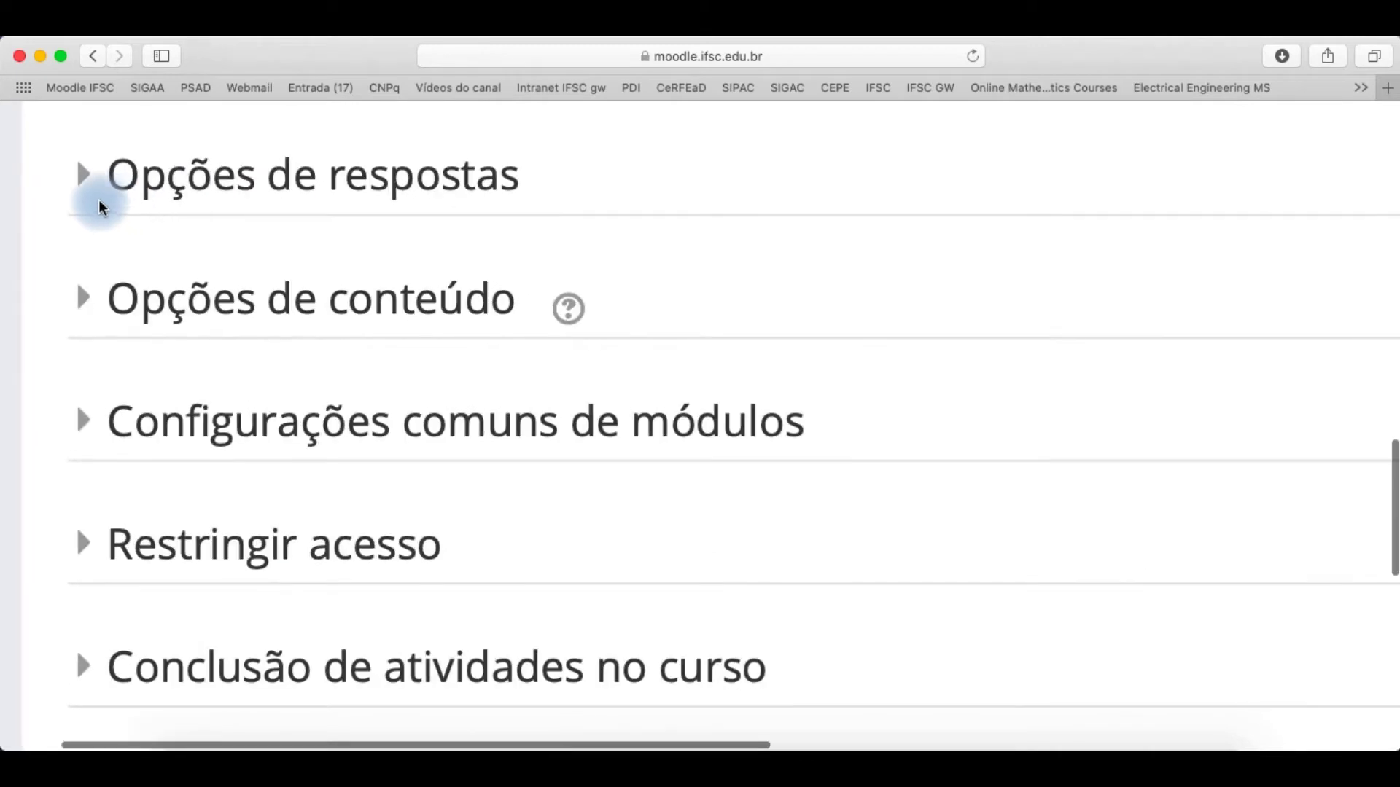
pyautogui.click(88, 178)
pyautogui.scroll(-1, 802, 312)
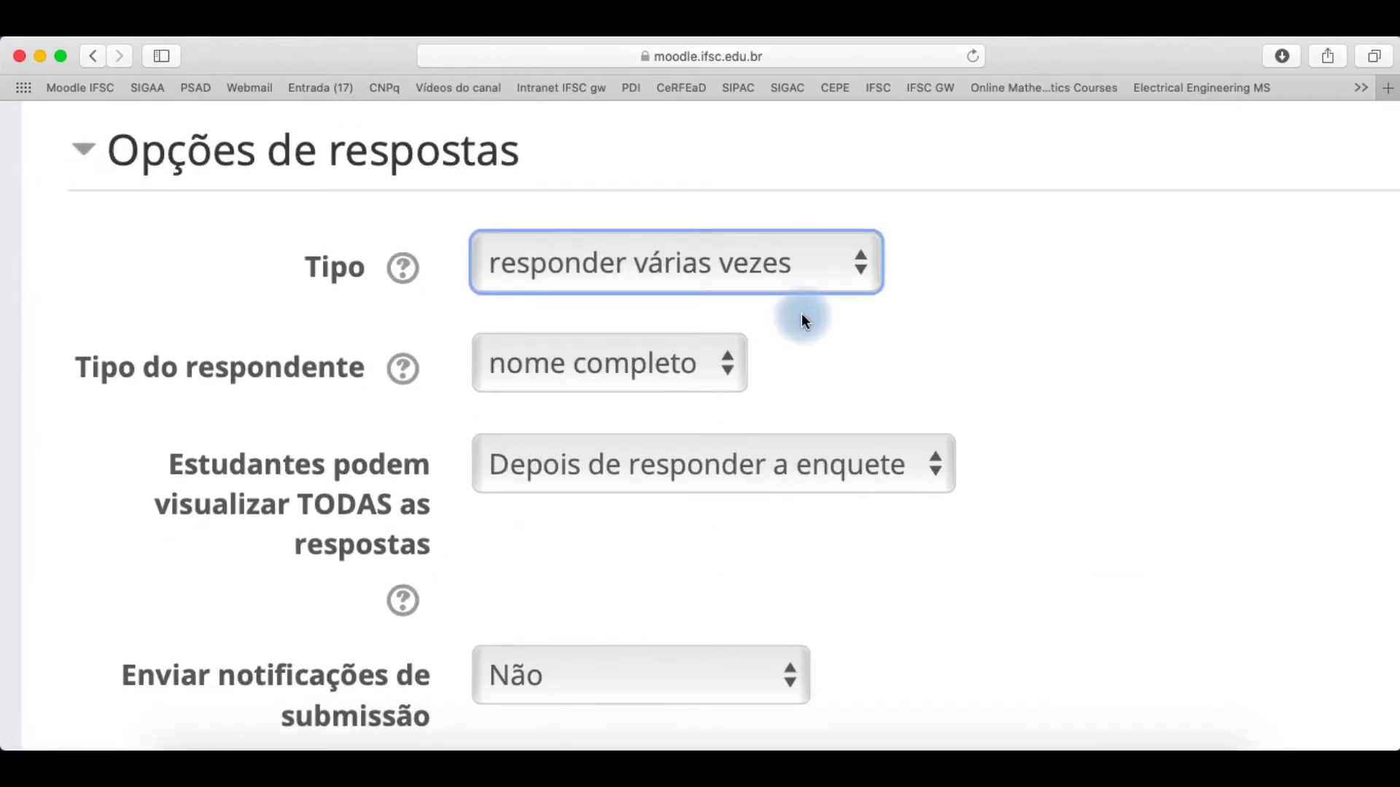
pyautogui.click(829, 267)
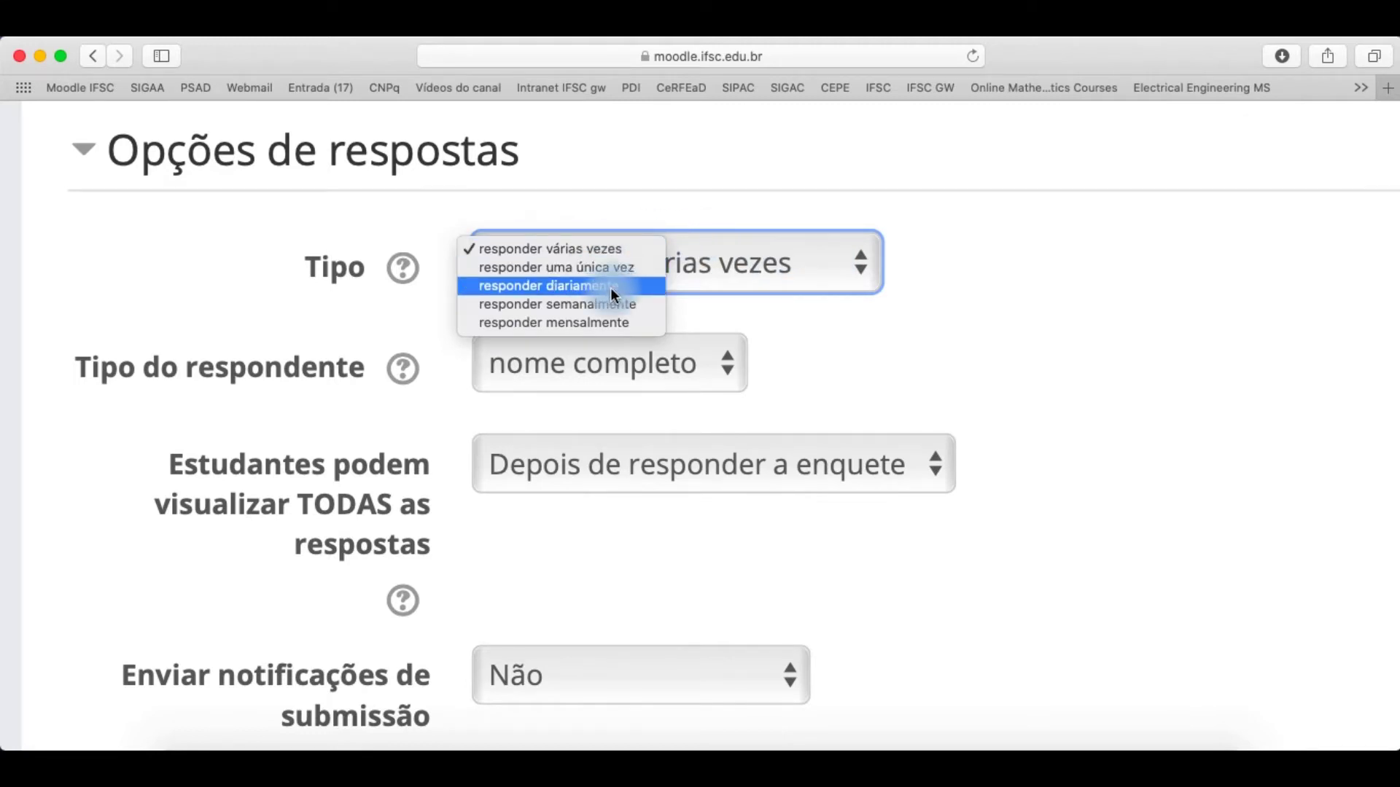
pyautogui.click(919, 355)
pyautogui.press('Tab')
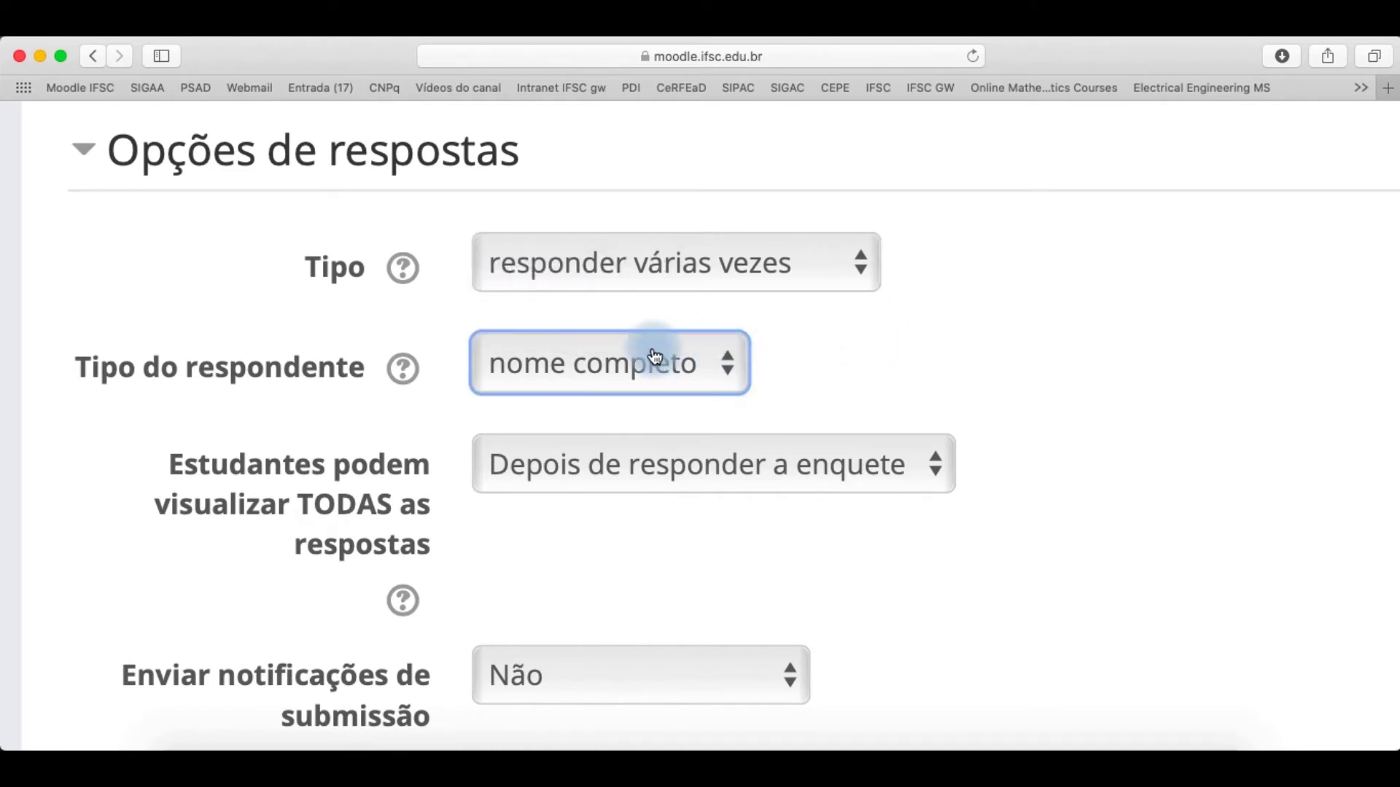
pyautogui.click(675, 380)
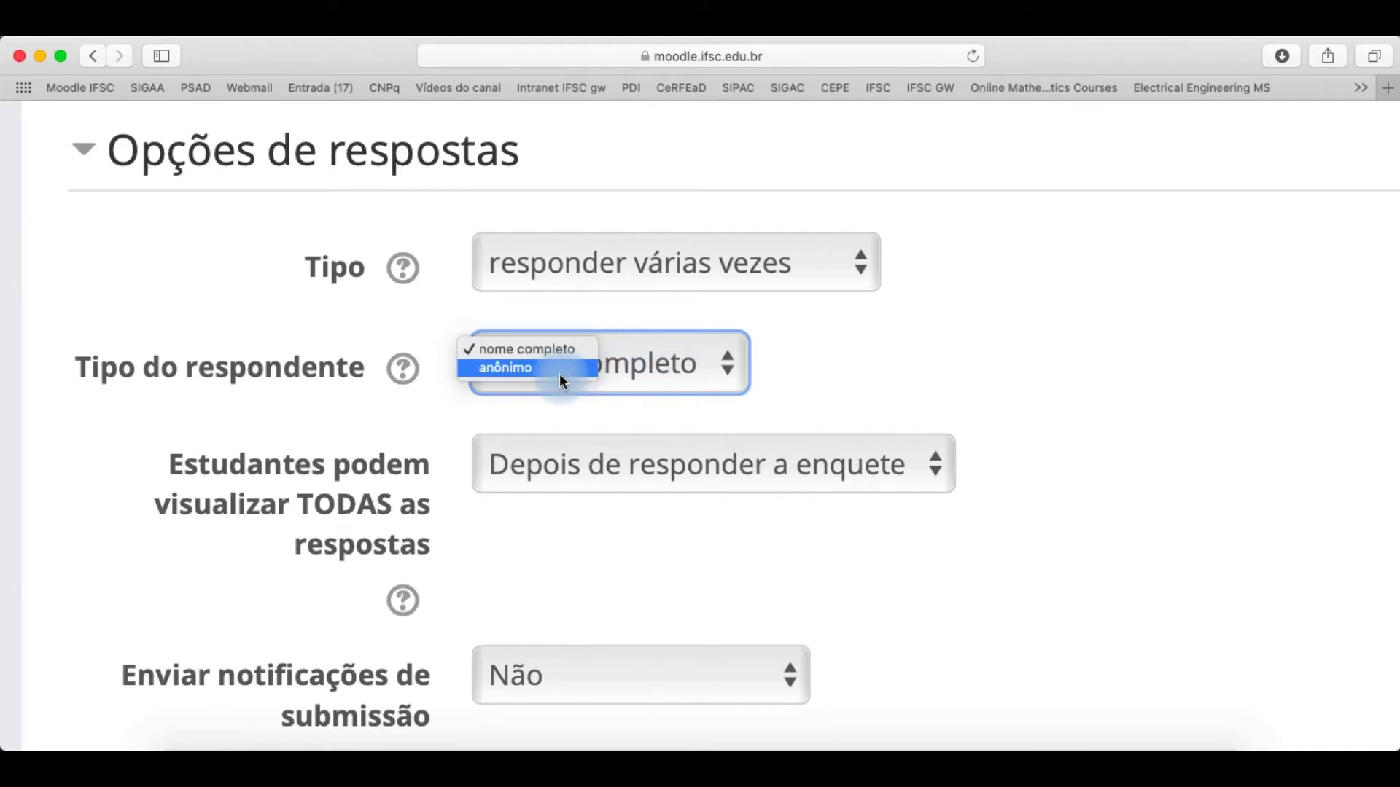
# Examine the choices for Enviar notificações de submissão and Escala de notas without changing them.
pyautogui.scroll(-2, 665, 538)
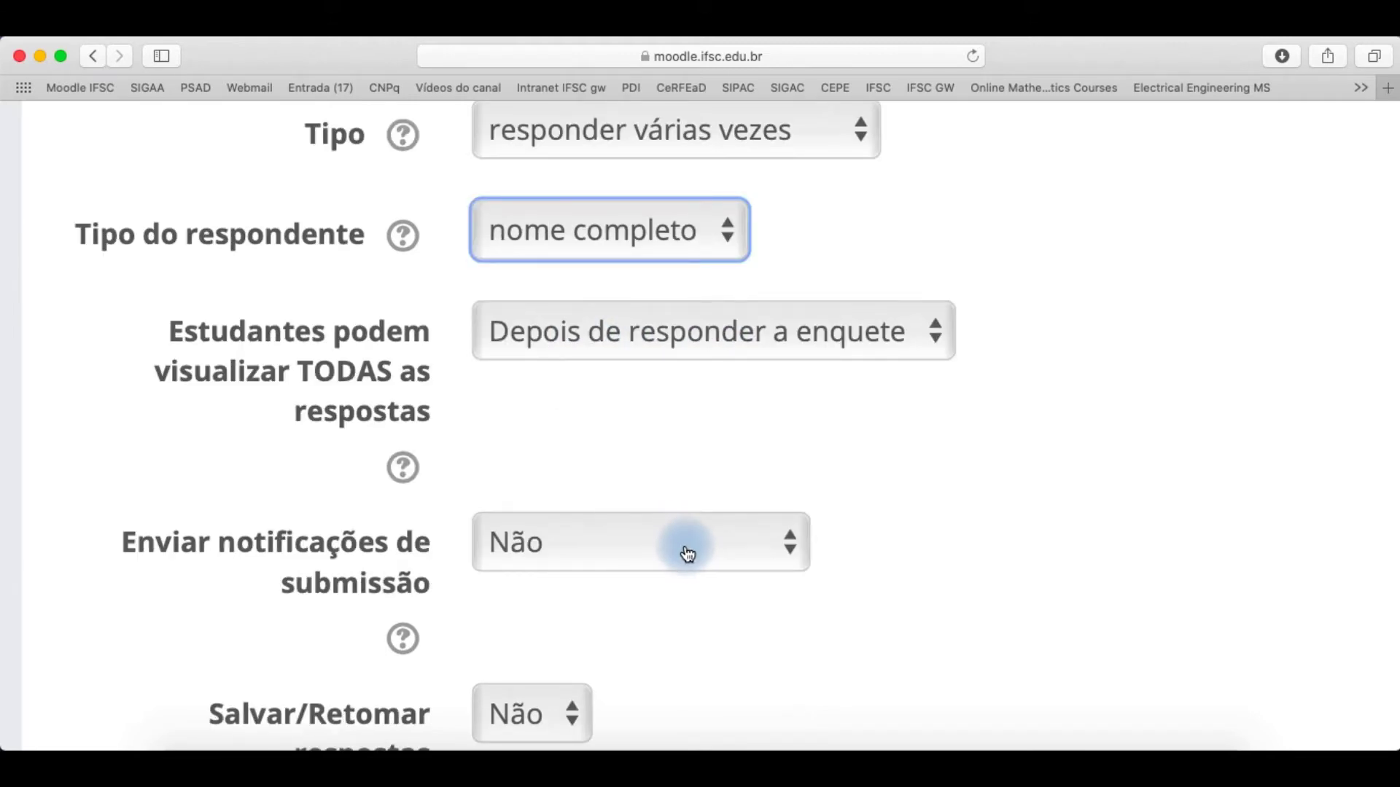
pyautogui.click(684, 545)
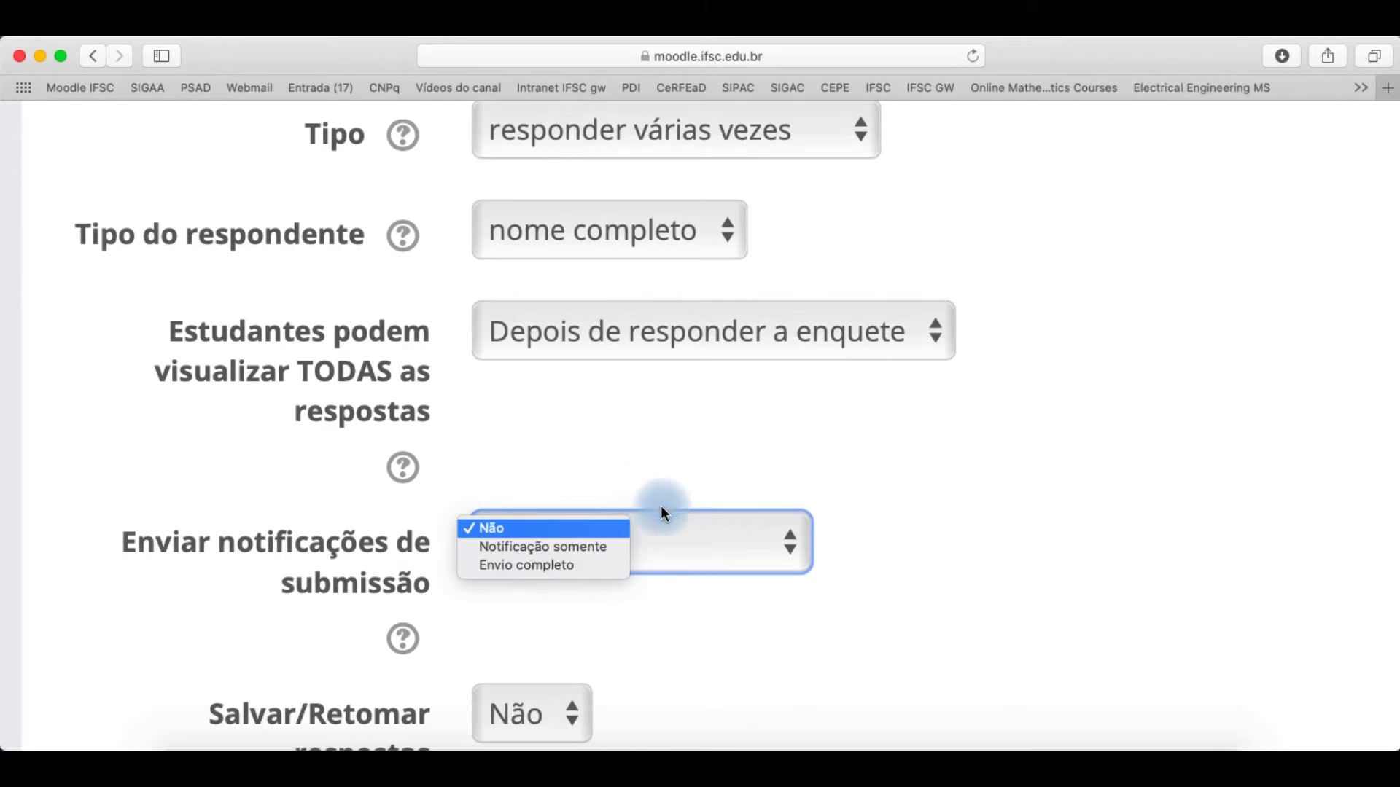
pyautogui.click(833, 556)
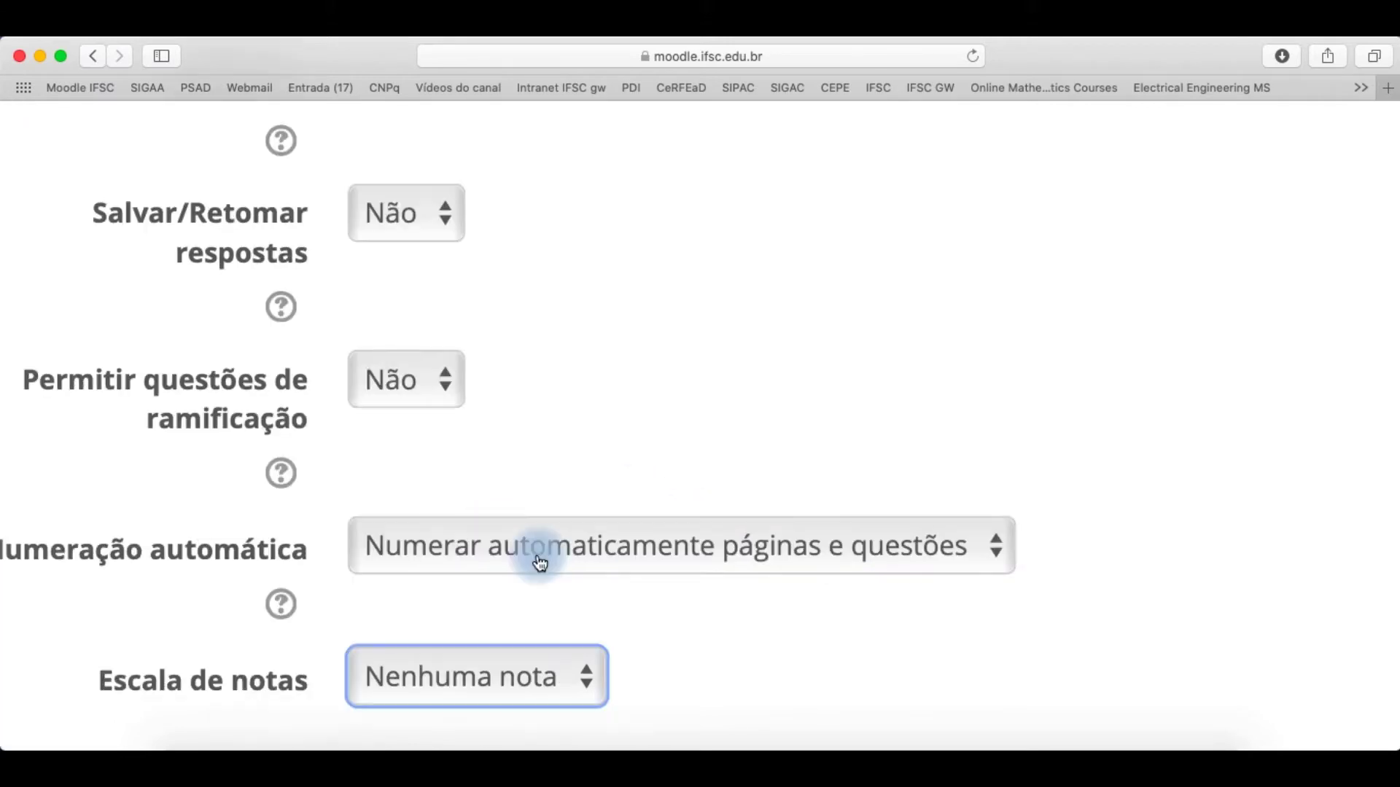
pyautogui.scroll(-2, 538, 560)
pyautogui.scroll(-2, 538, 562)
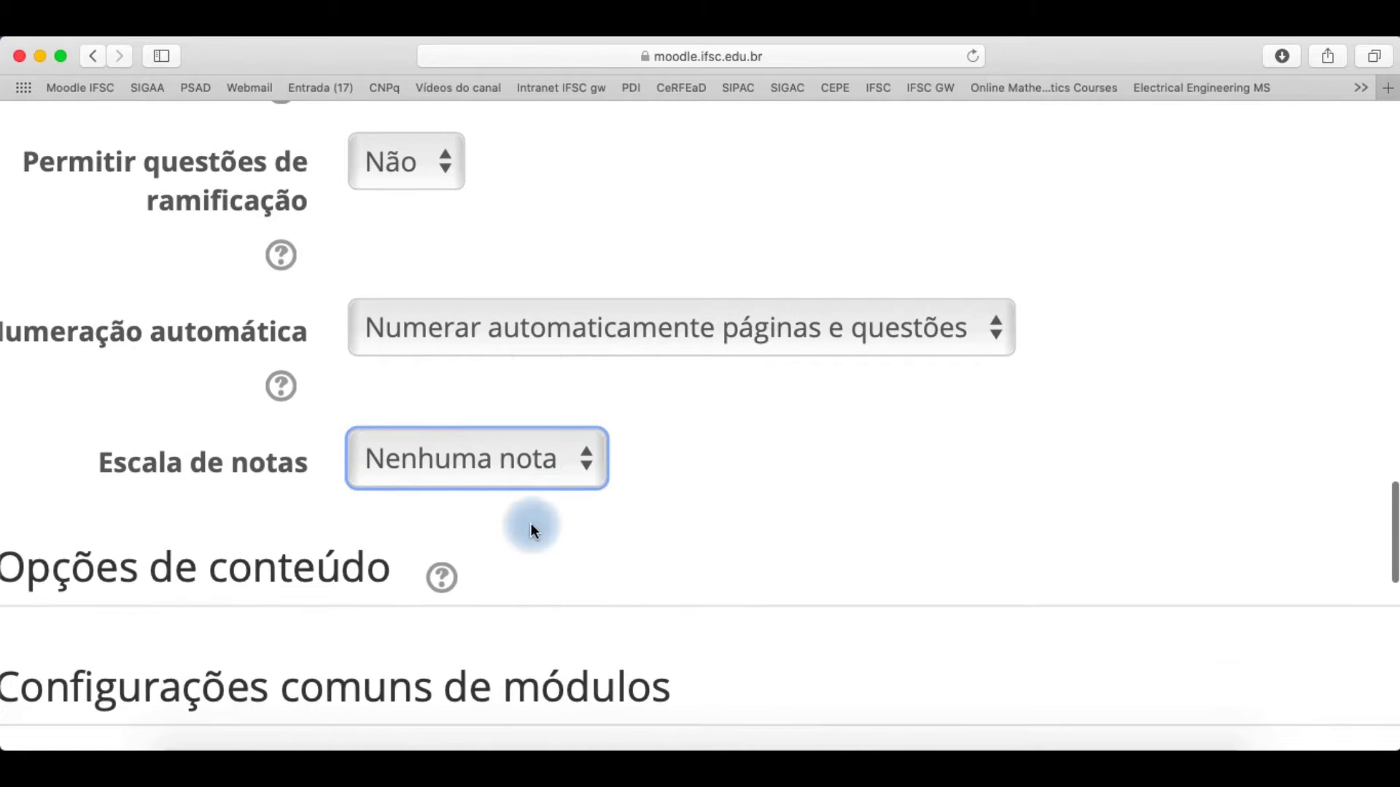
pyautogui.click(535, 467)
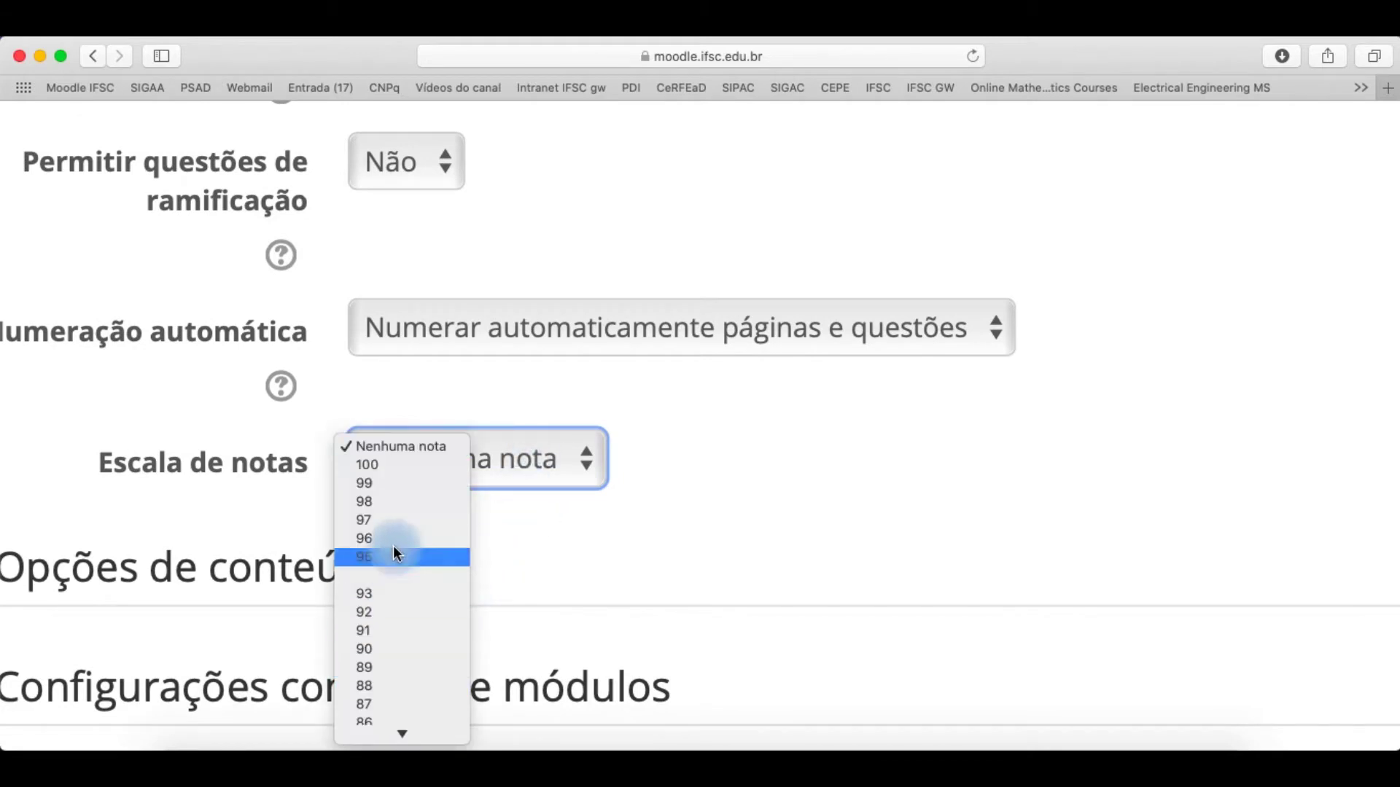
pyautogui.click(642, 417)
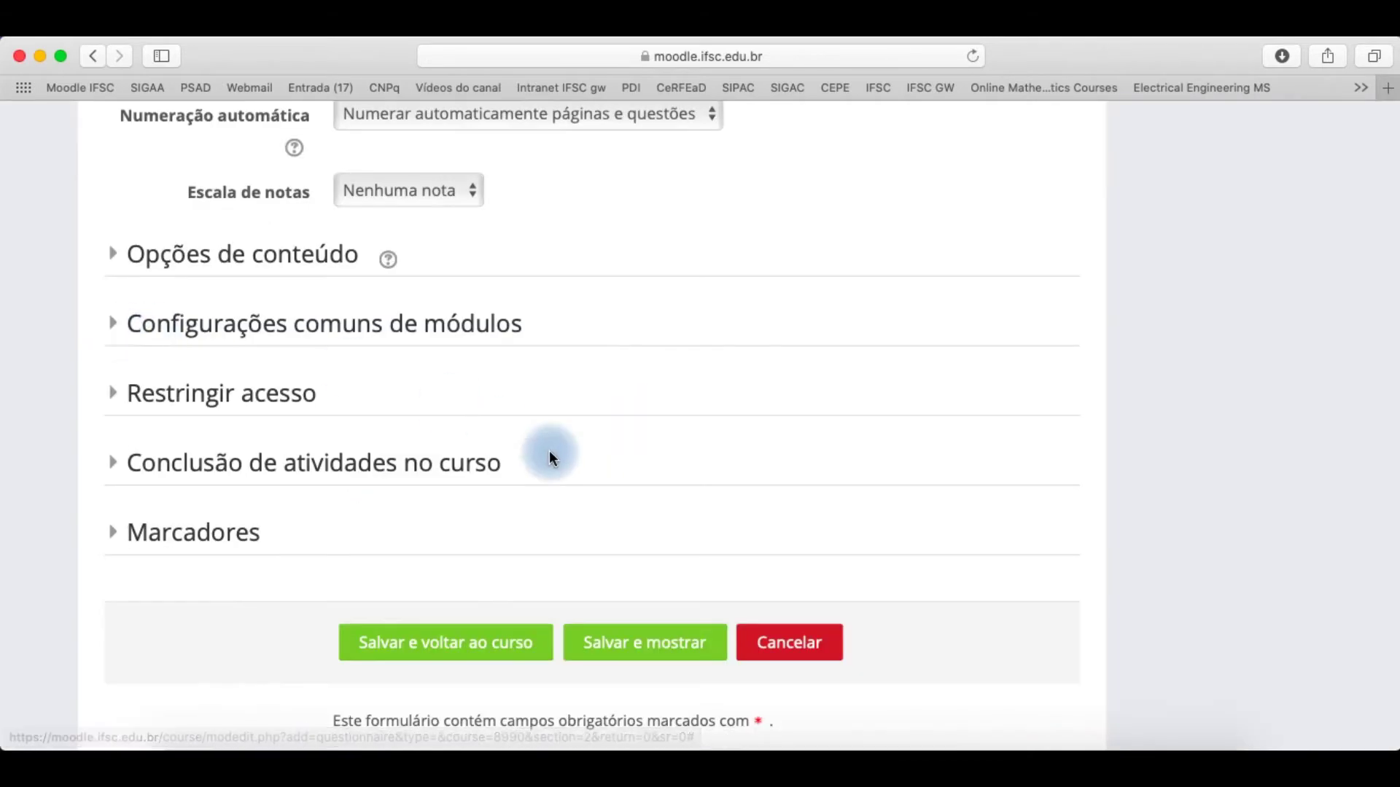
# Save and display the Enquete 1 activity, and open its page for adding questions.
pyautogui.scroll(-2, 602, 592)
pyautogui.click(628, 581)
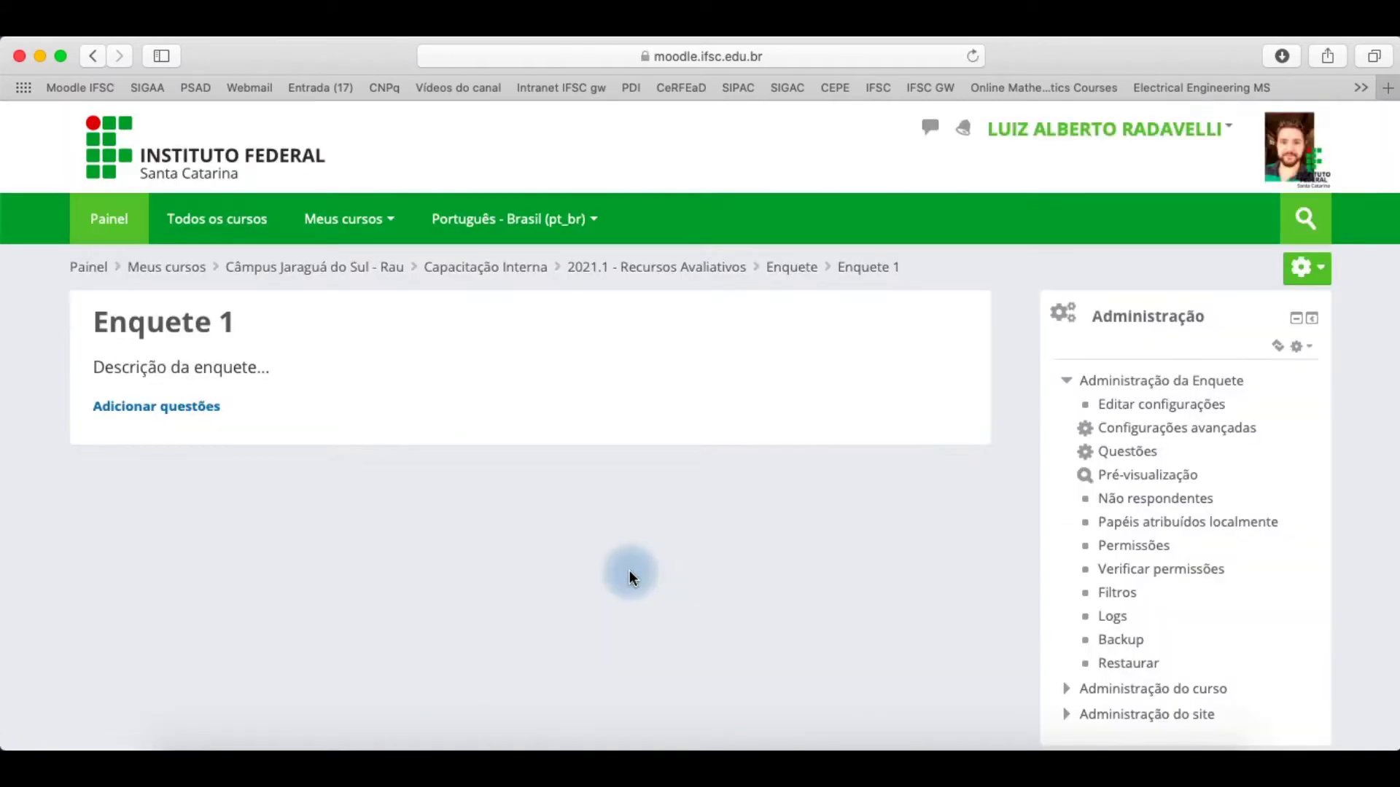
pyautogui.scroll(5, 49, 301)
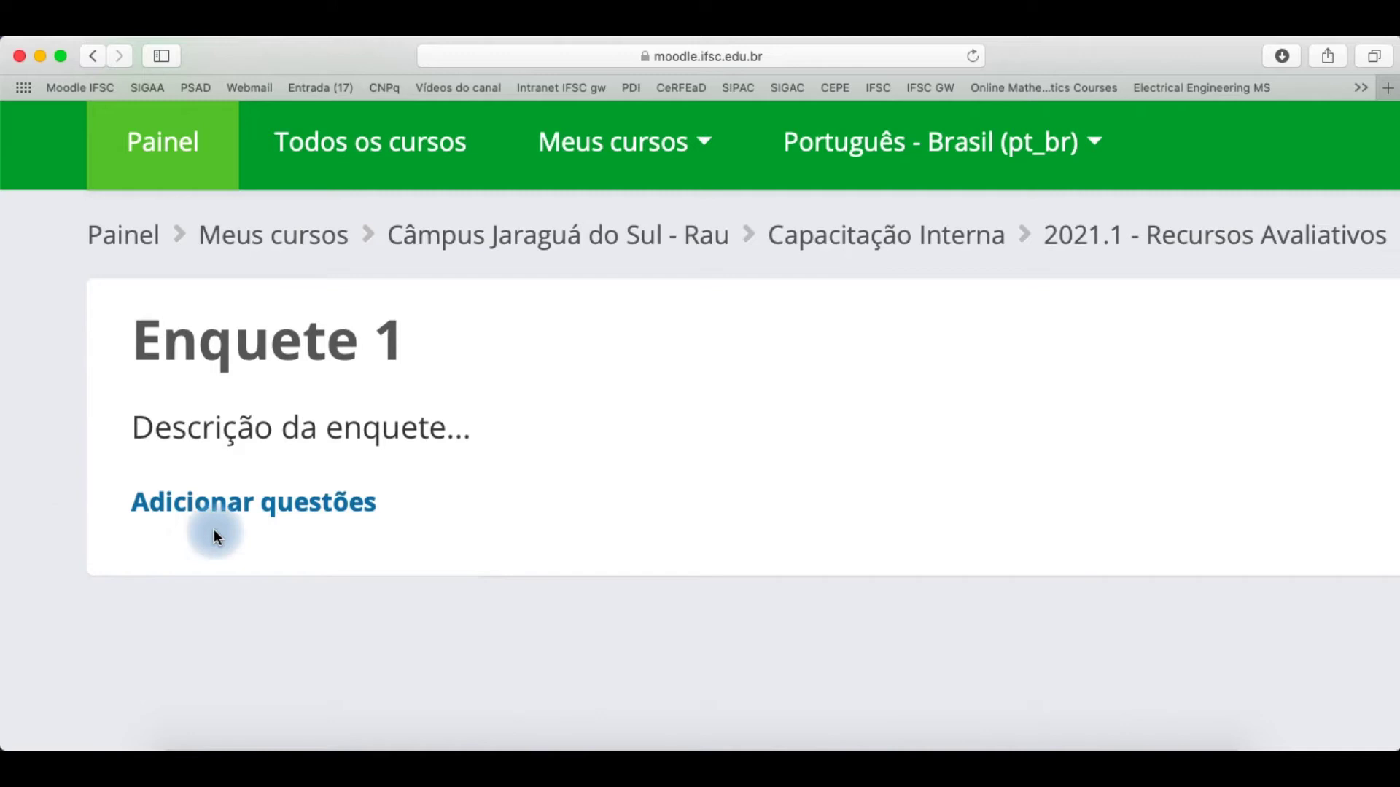
pyautogui.click(225, 505)
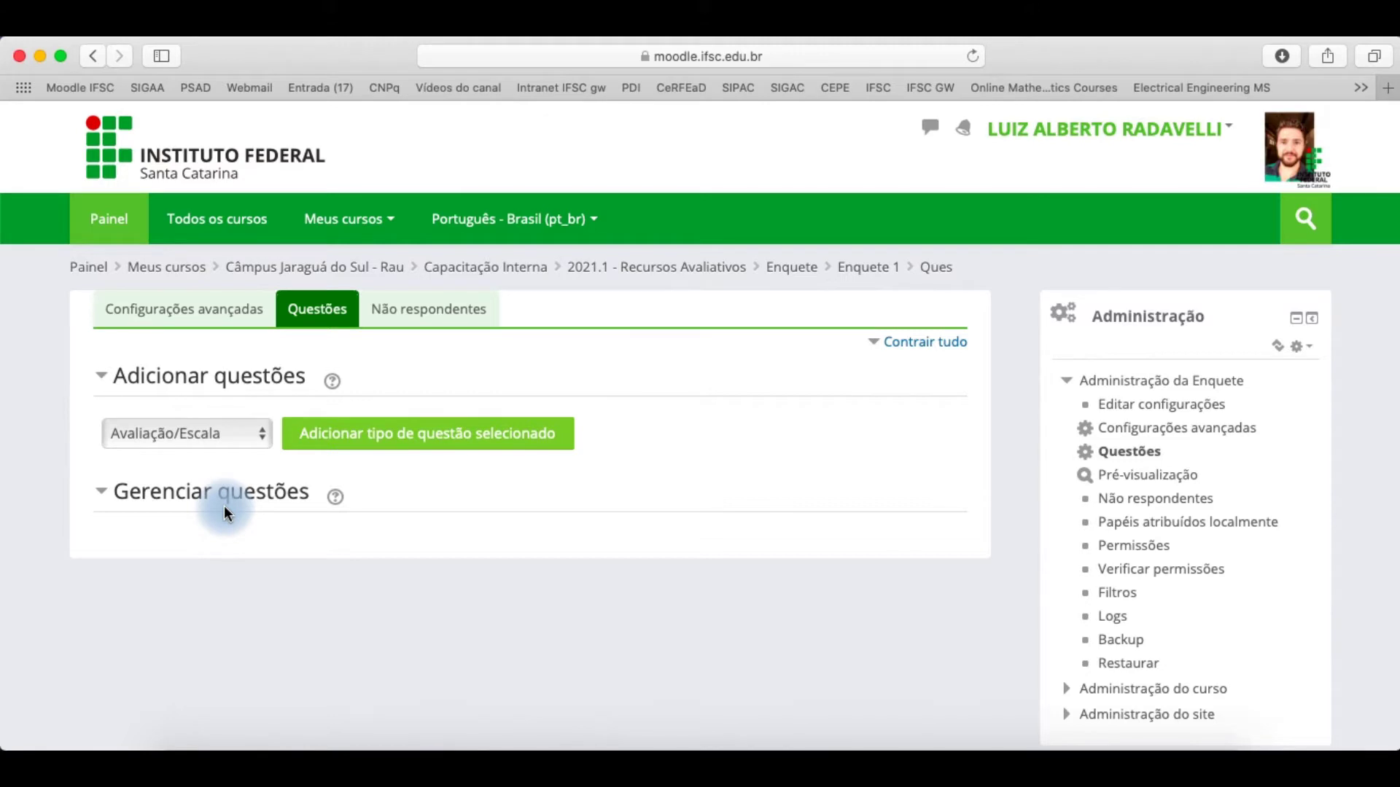
# Add a Caixa de Texto question named "questão 1" with the text "Qual a cor do cavalo branco de Napoleão?" and save it.
pyautogui.click(251, 446)
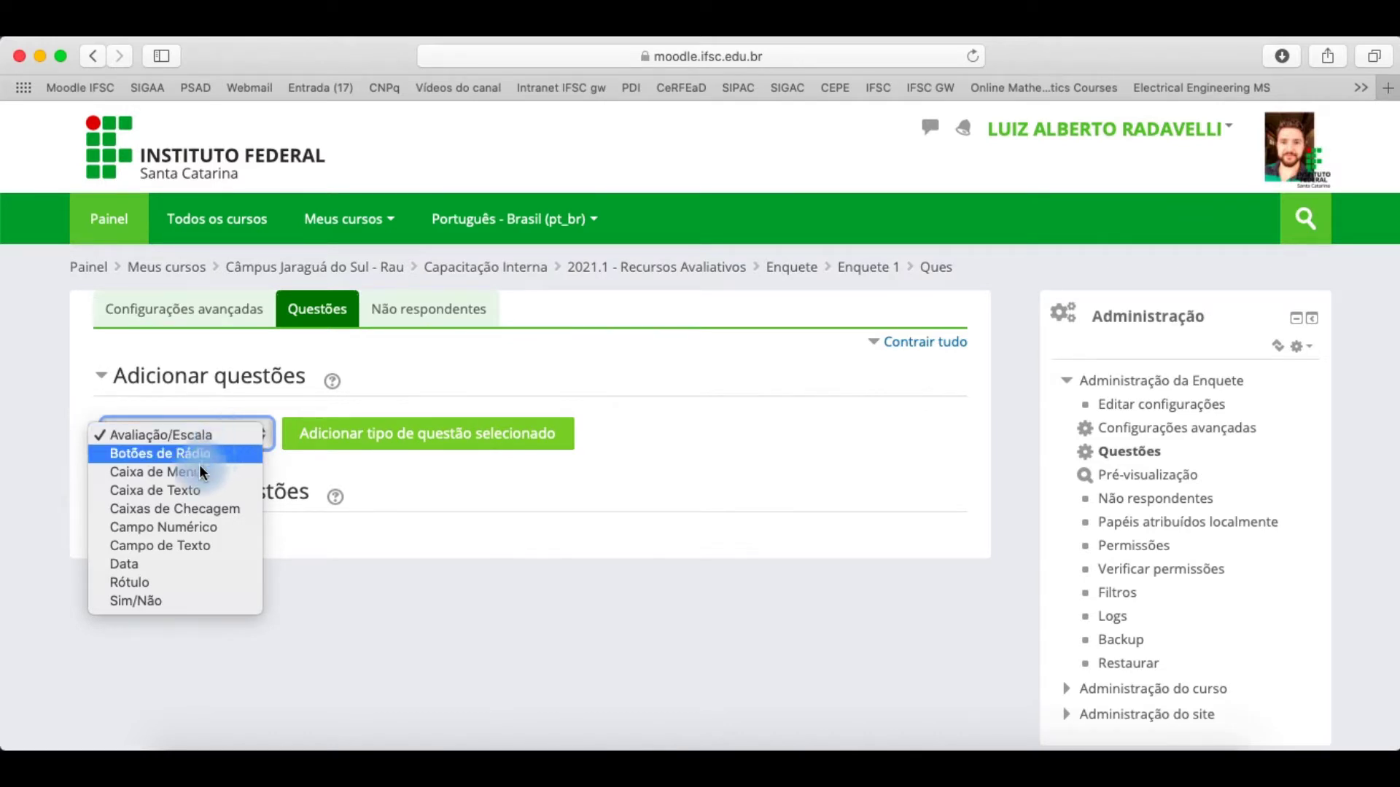
pyautogui.click(188, 490)
pyautogui.click(370, 446)
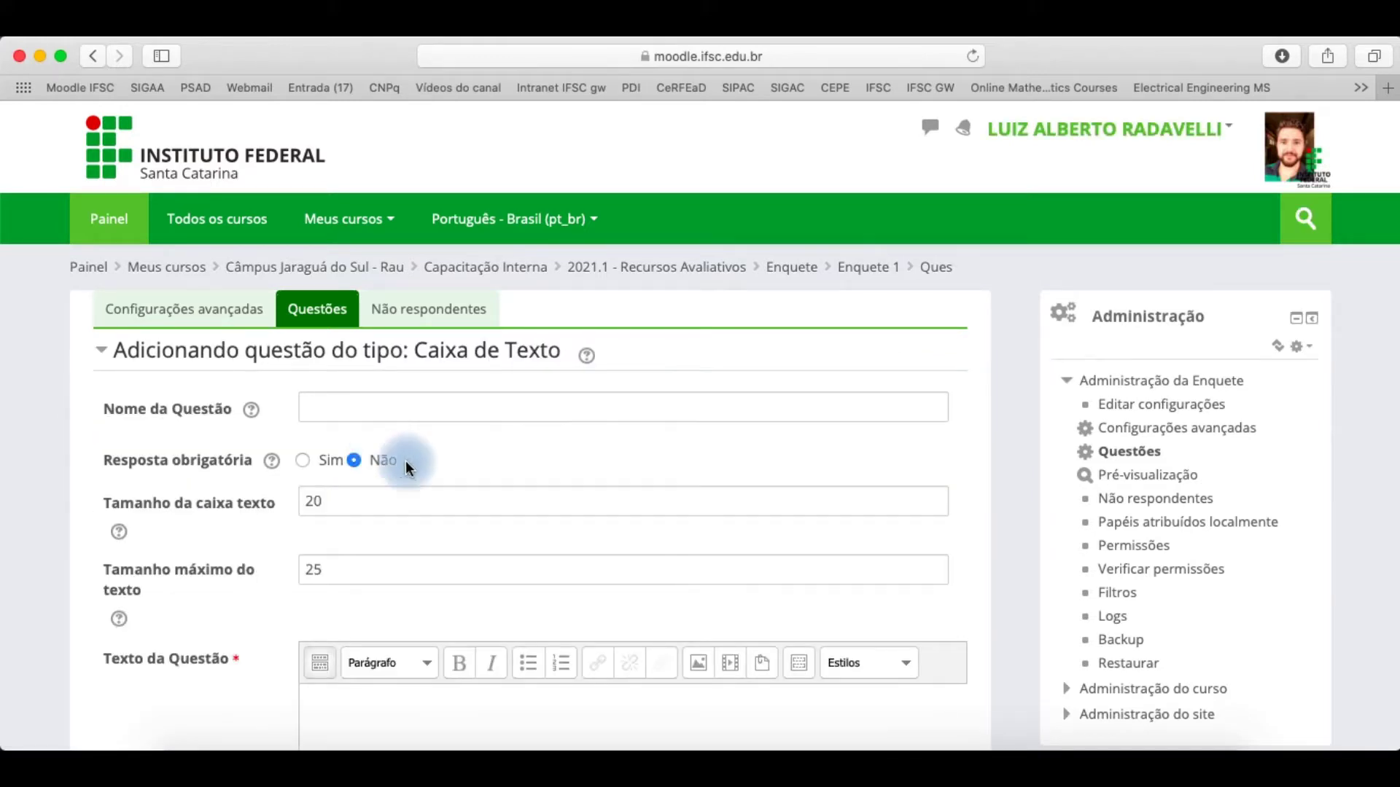
pyautogui.scroll(-5, 431, 474)
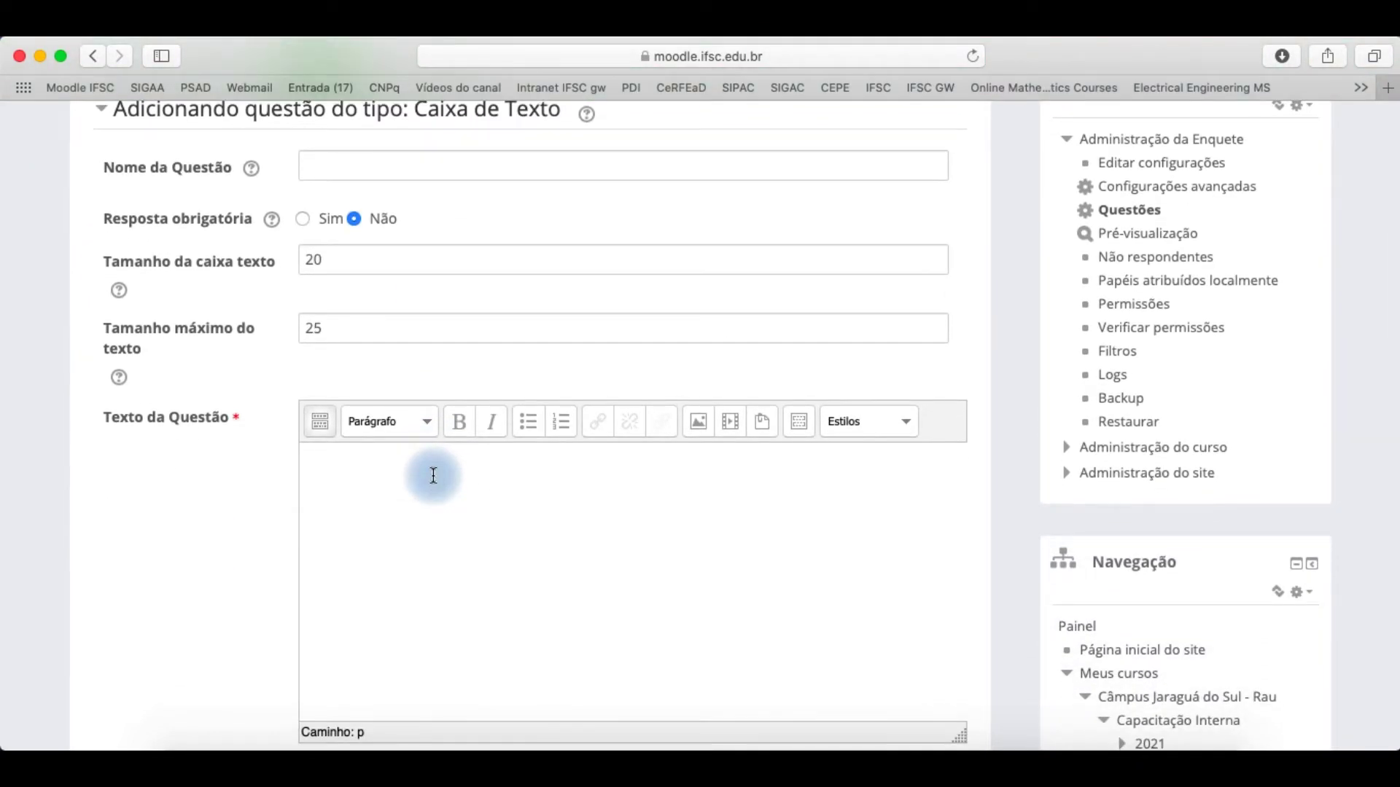
pyautogui.click(482, 167)
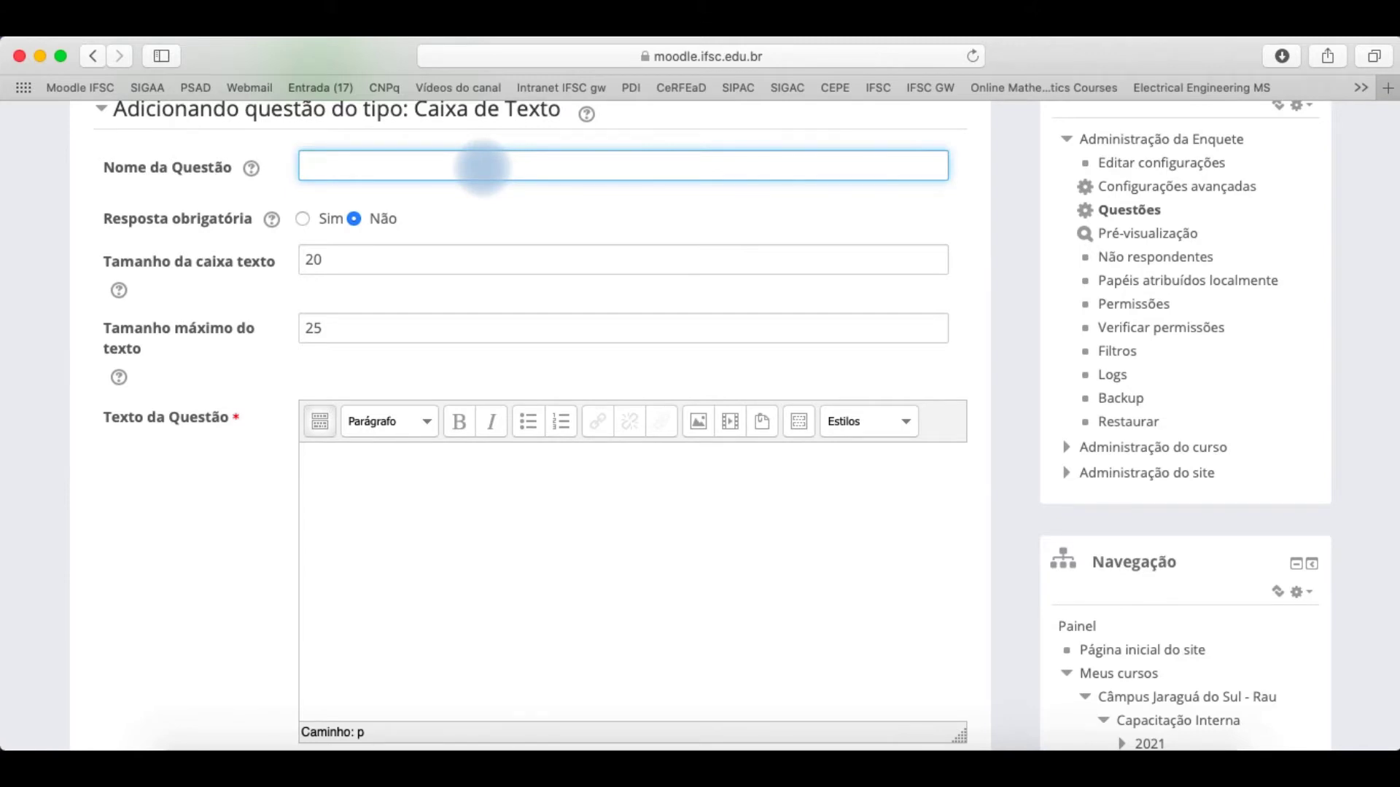
pyautogui.write('questão 1')
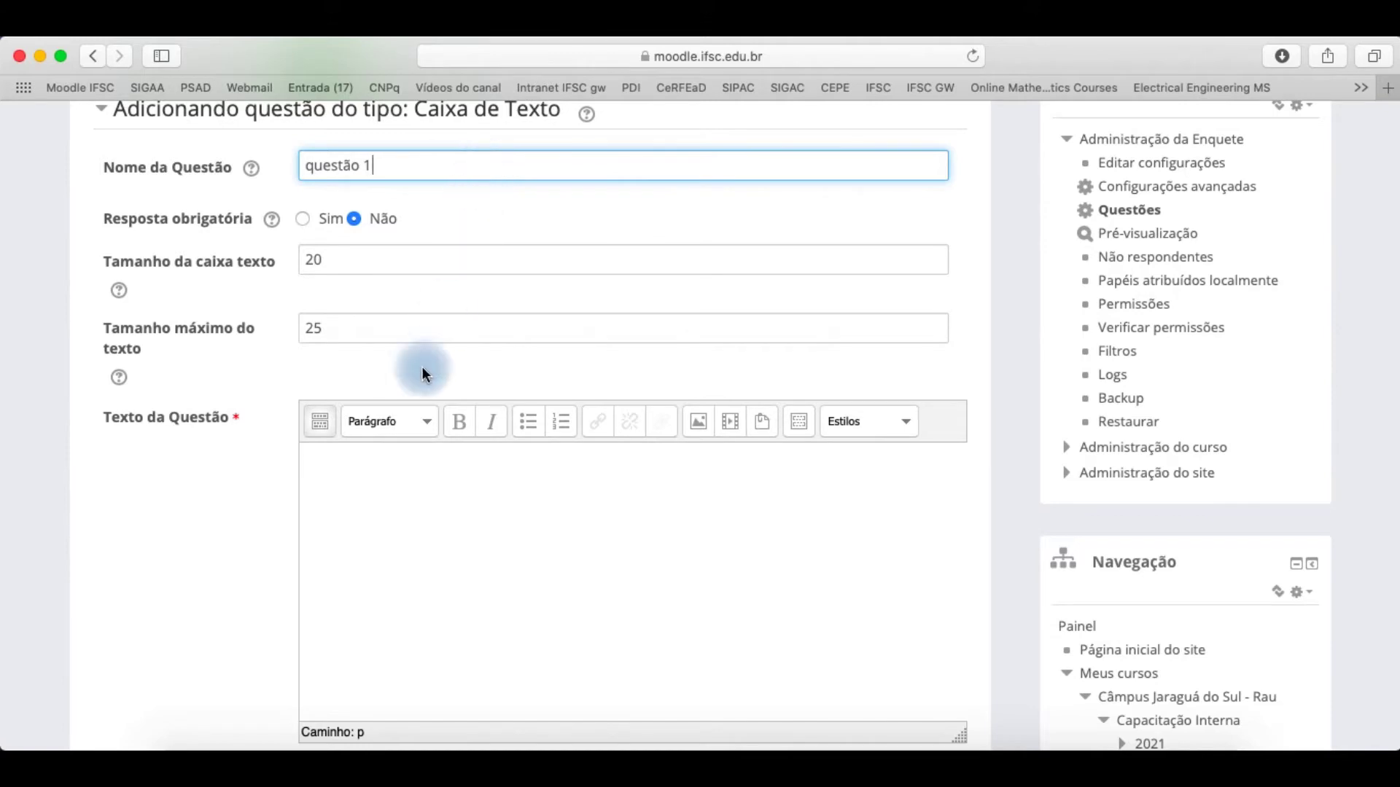
pyautogui.click(391, 488)
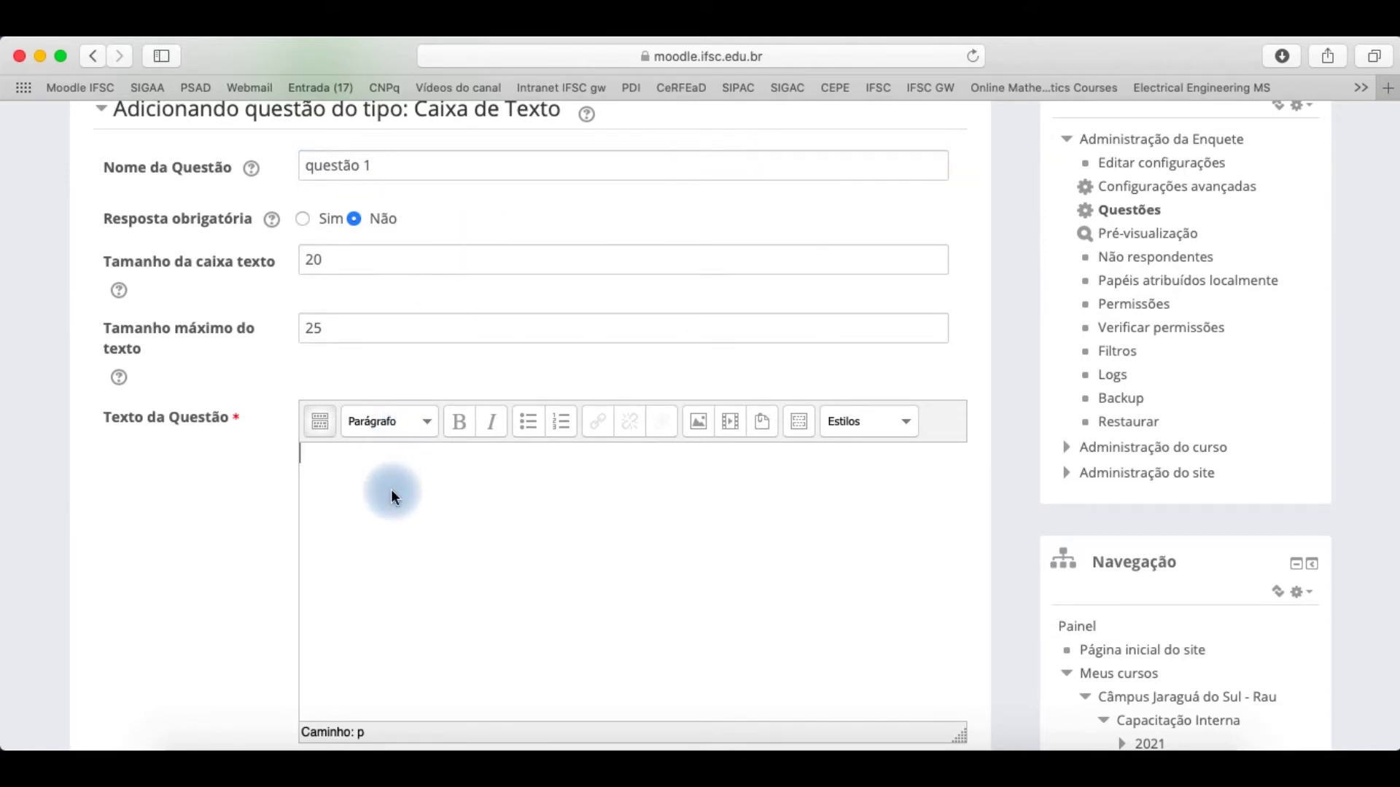
pyautogui.write('Qual a cor do cavalo branco de Napoleão?')
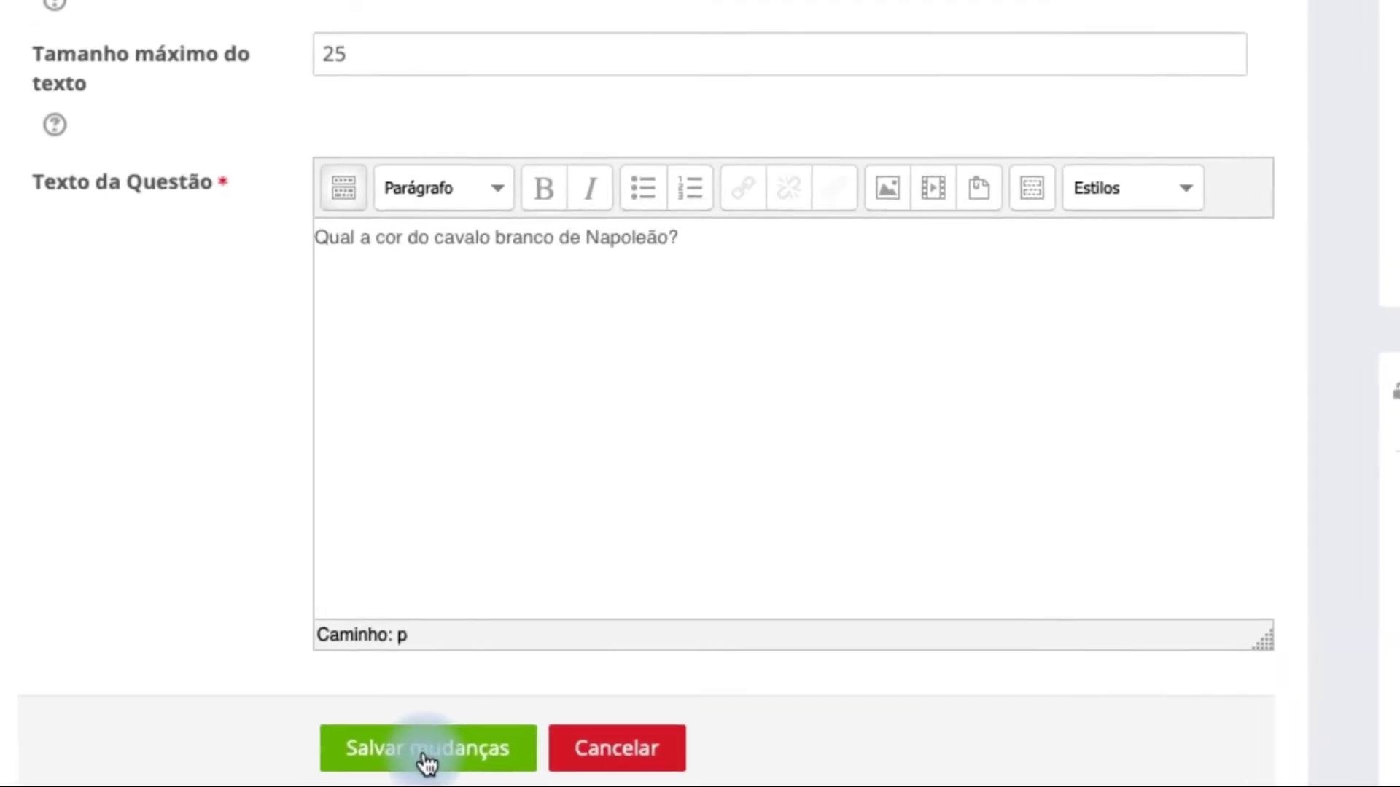
pyautogui.click(427, 762)
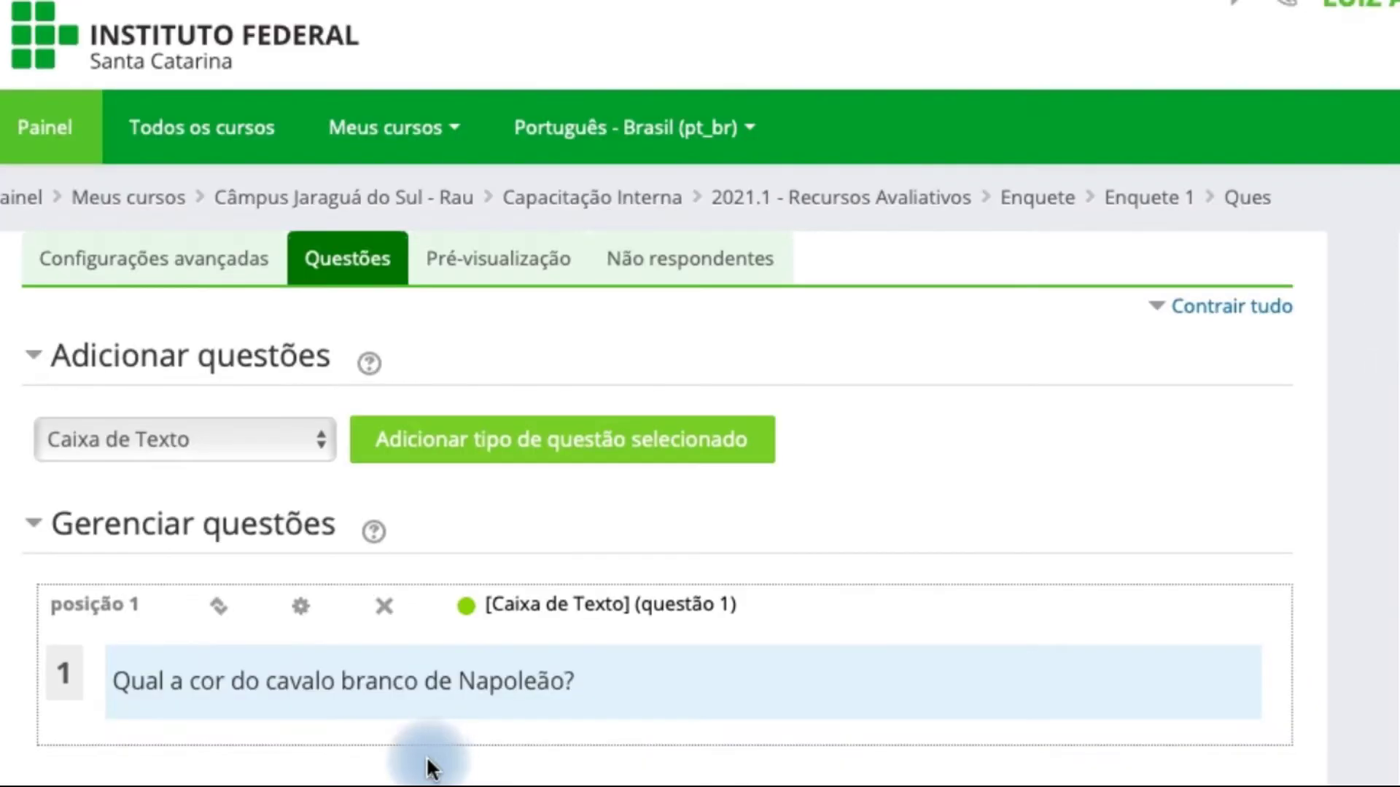
# Preview Enquete 1 and submit the test answer "Branco!!" to the first question.
pyautogui.click(548, 257)
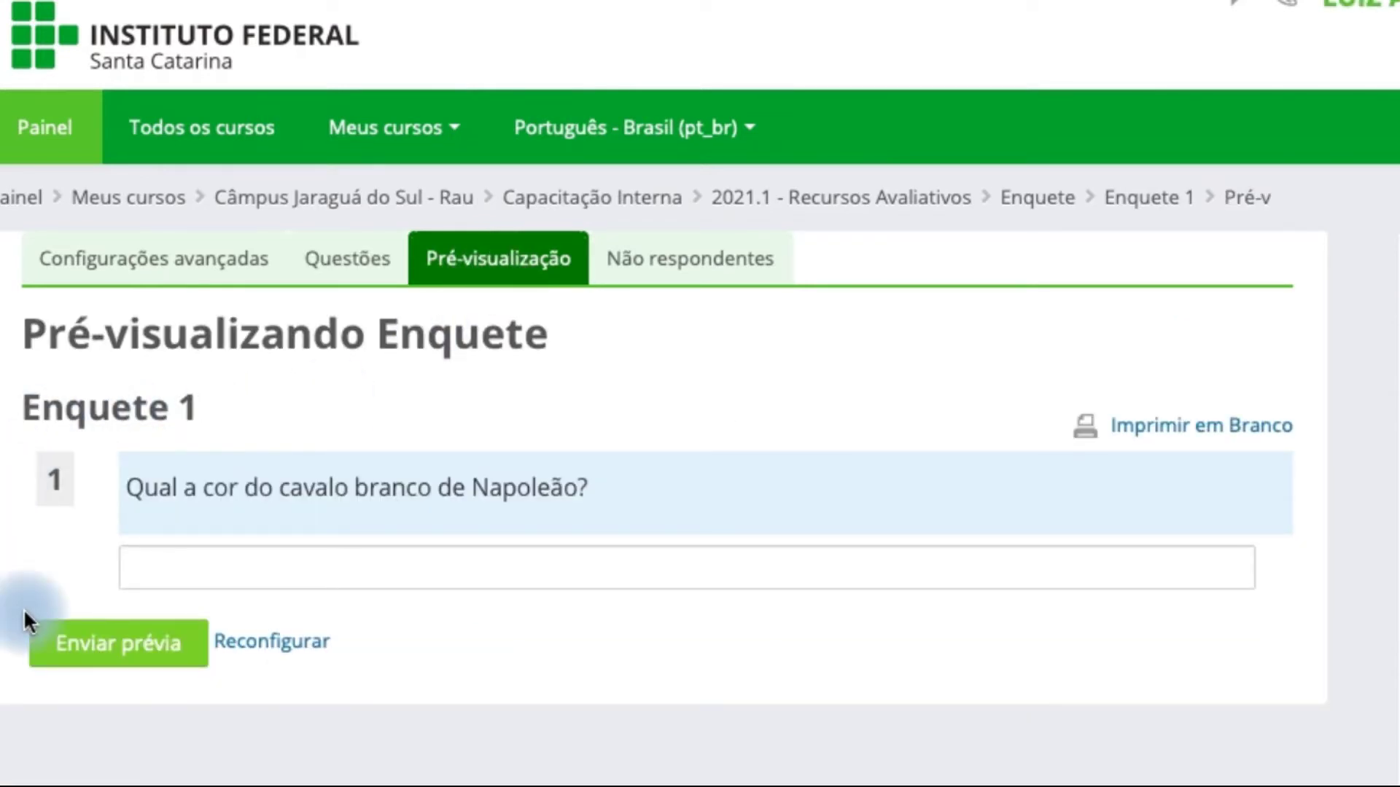
pyautogui.click(264, 563)
pyautogui.write('Branco!!')
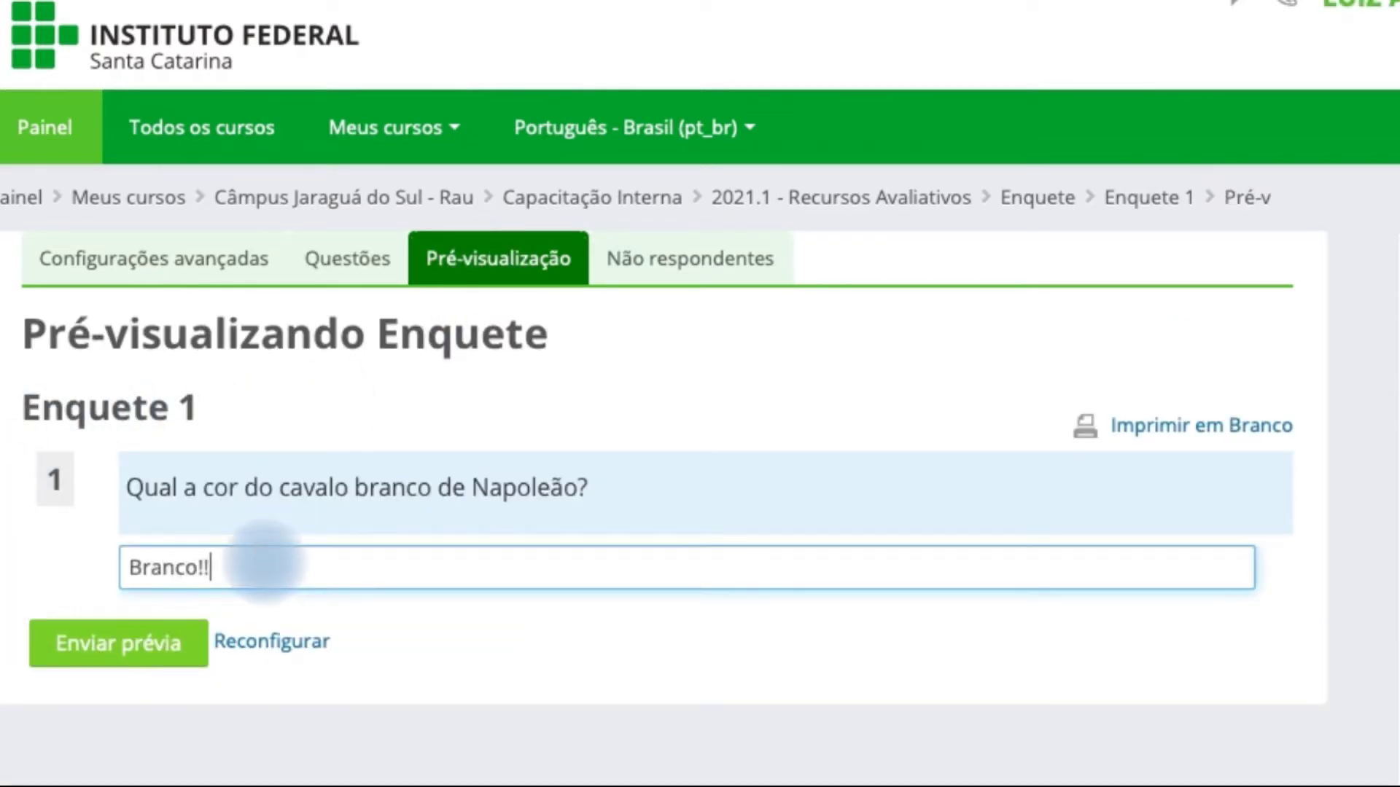
pyautogui.click(102, 656)
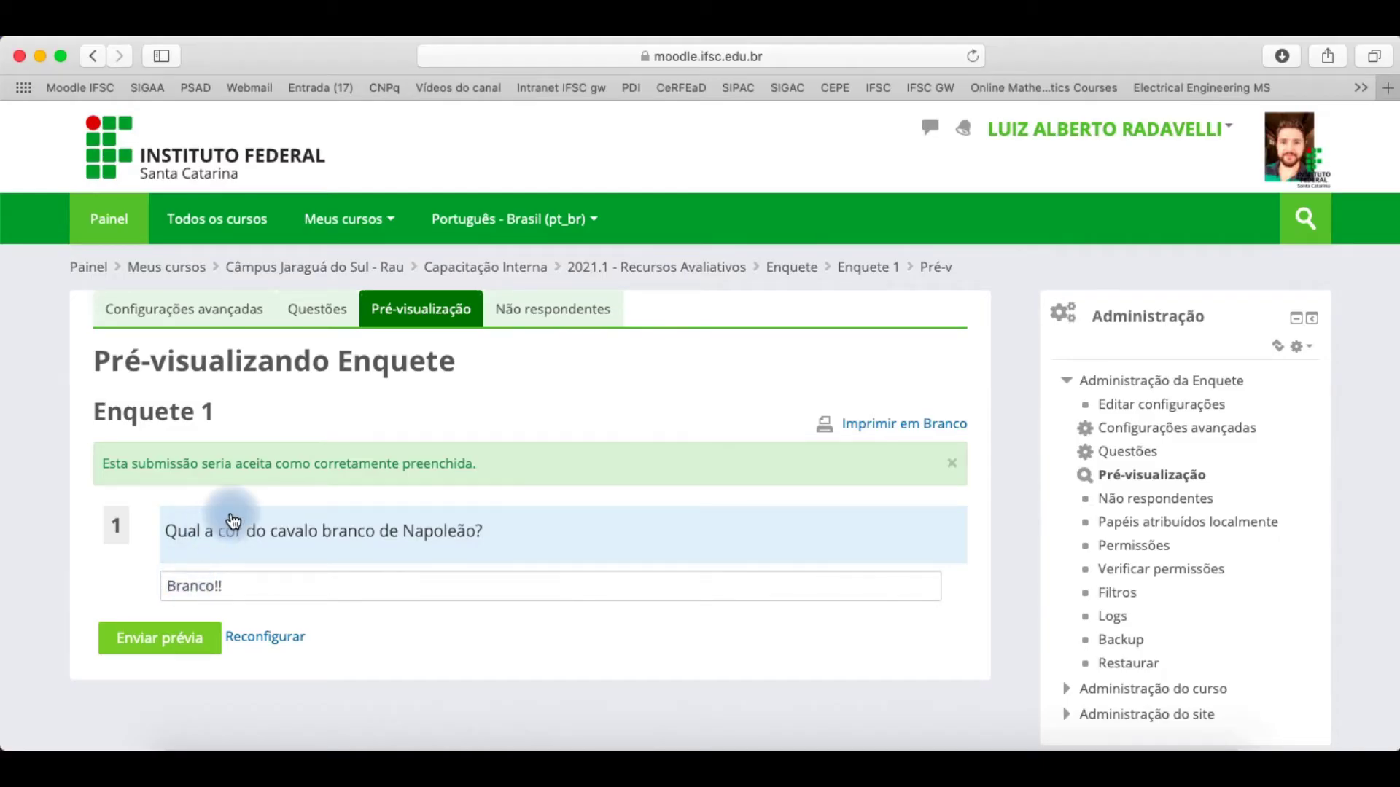
# Start a new Caixas de Checagem question in Enquete 1 and name it "questão 2".
pyautogui.click(309, 307)
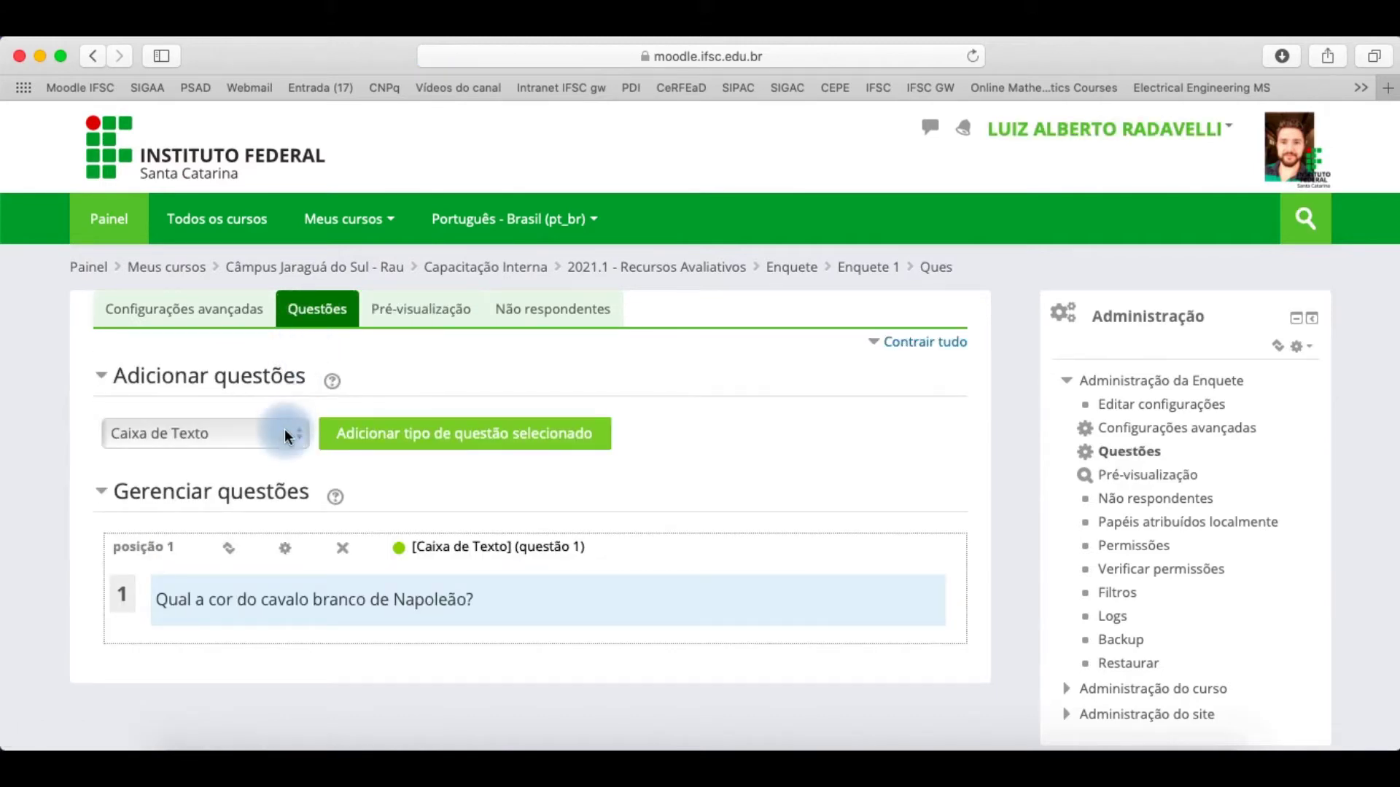
pyautogui.click(285, 435)
pyautogui.click(282, 451)
pyautogui.click(398, 433)
pyautogui.click(400, 405)
pyautogui.write('questão 2')
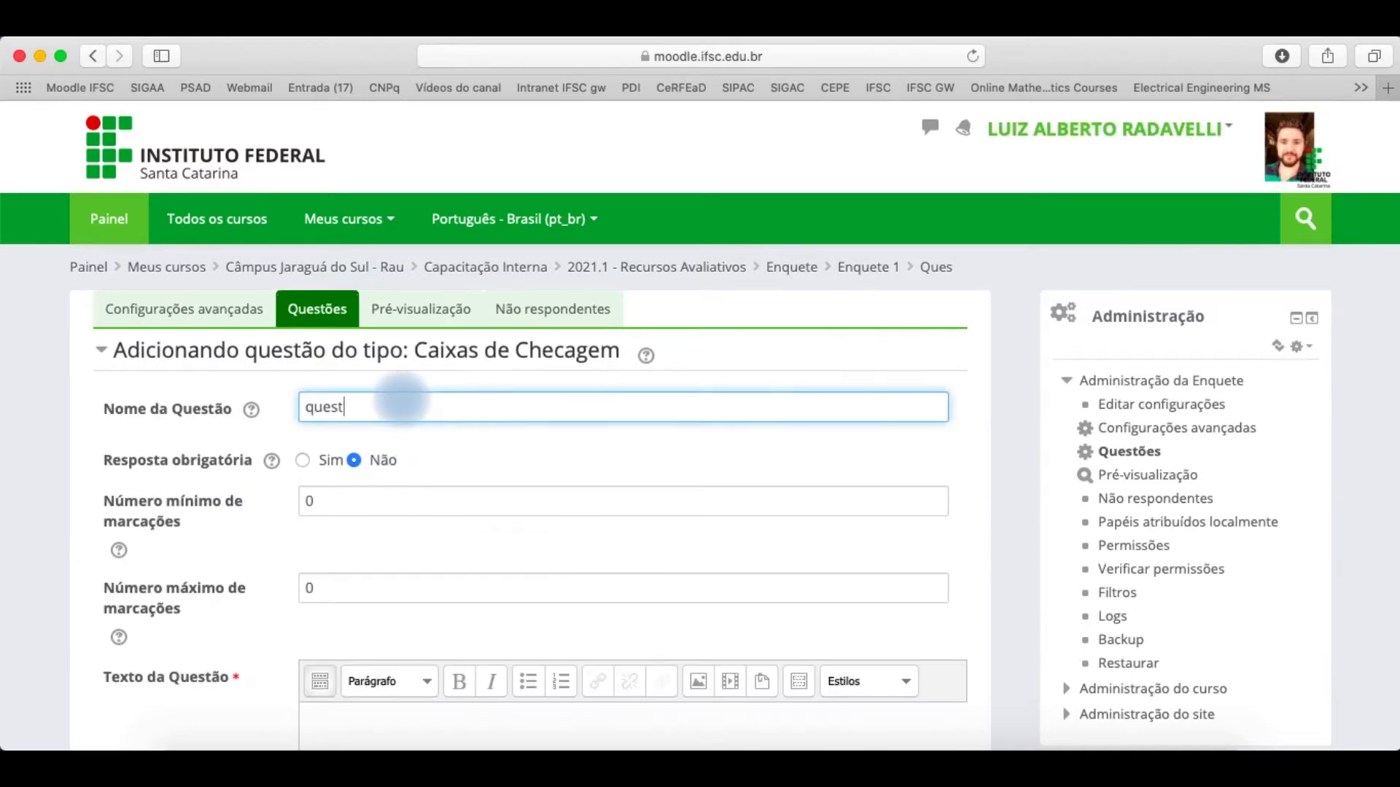
# Enter "Qual a cor do cavalo branco de Napoleão?" as the question text of questão 2.
pyautogui.scroll(-1, 401, 397)
pyautogui.scroll(-5, 401, 397)
pyautogui.scroll(2, 401, 397)
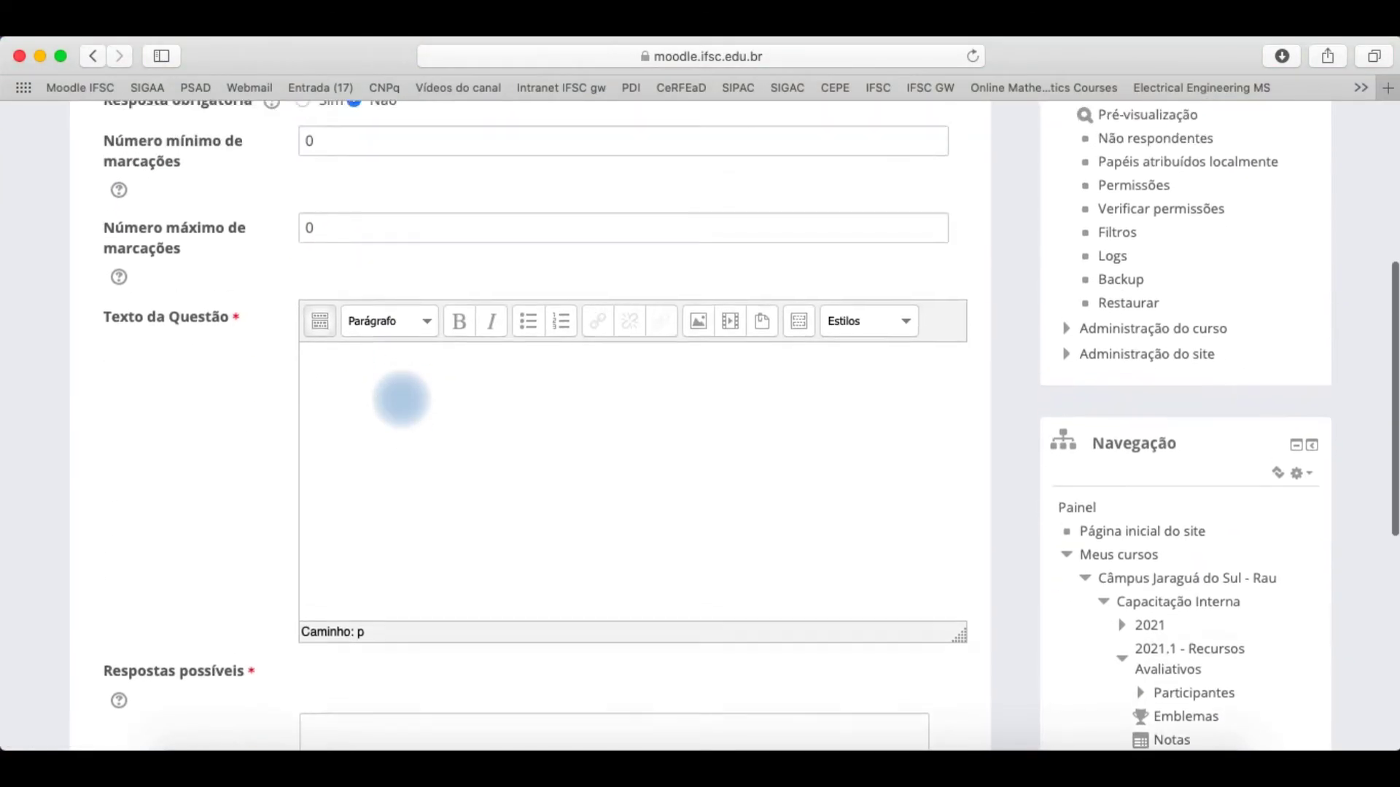
pyautogui.scroll(1, 401, 397)
pyautogui.scroll(-2, 401, 398)
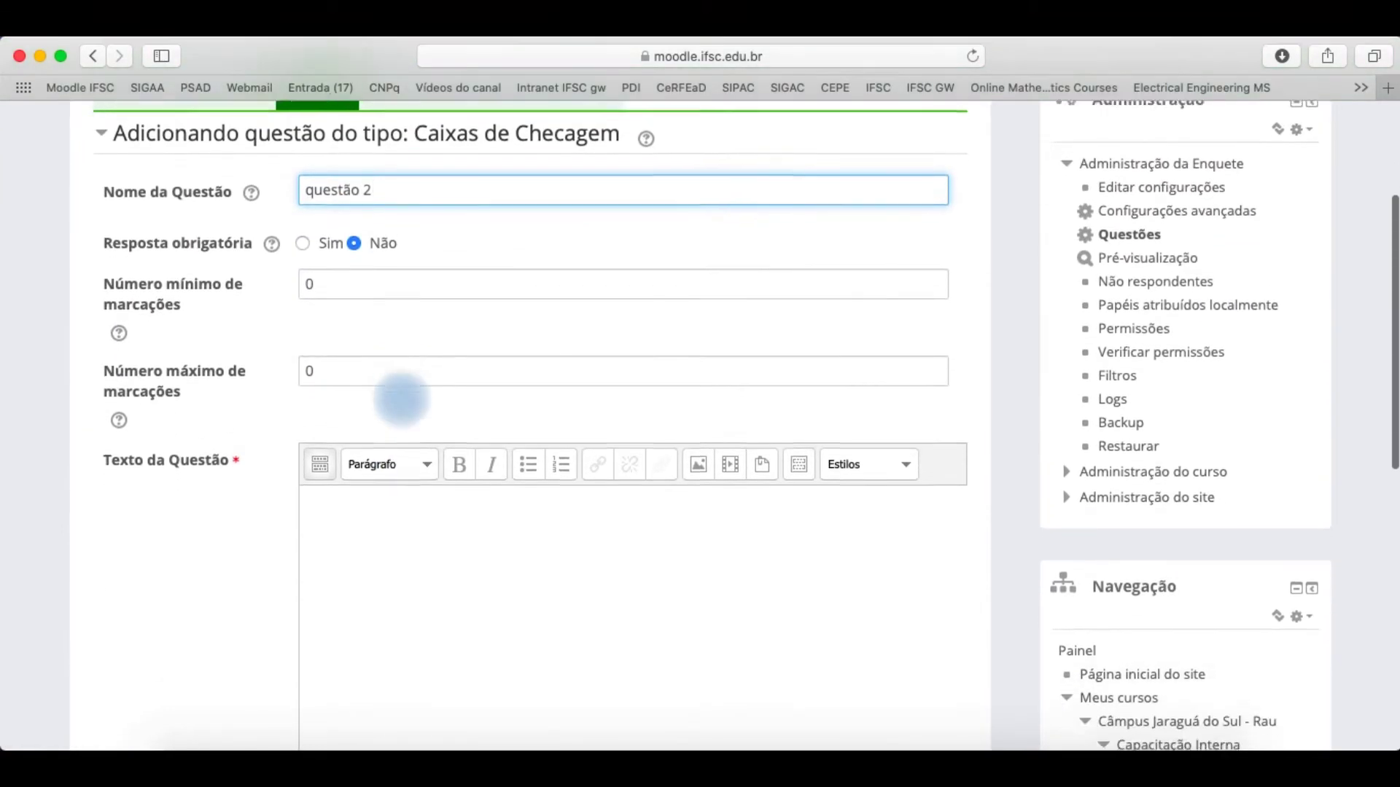
pyautogui.scroll(-2, 401, 399)
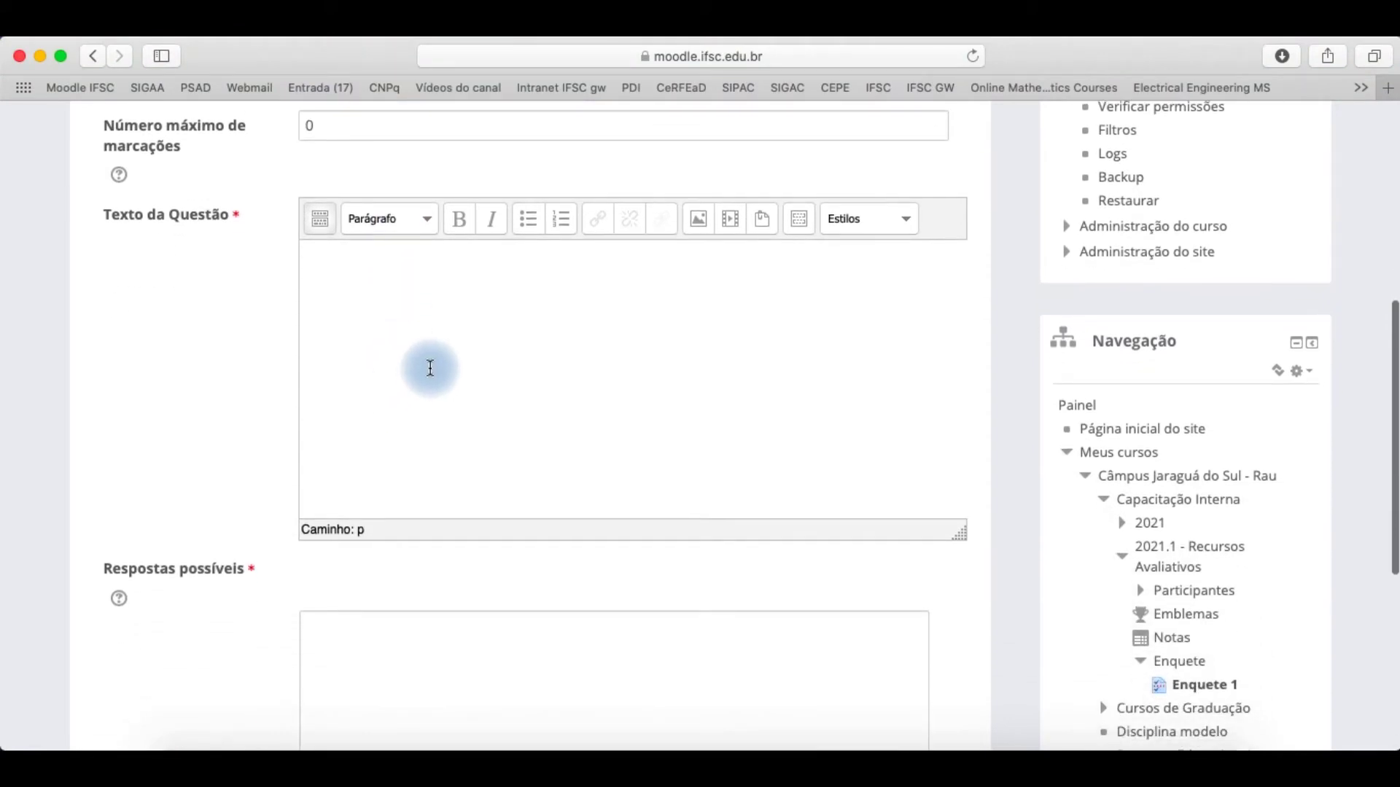
pyautogui.click(430, 368)
pyautogui.write('Qual a cor do cavalo branco de Napoleão?')
# Enter the possible answers preto, branco, verde and amarelo on separate lines and save the question.
pyautogui.scroll(-2, 431, 438)
pyautogui.click(413, 460)
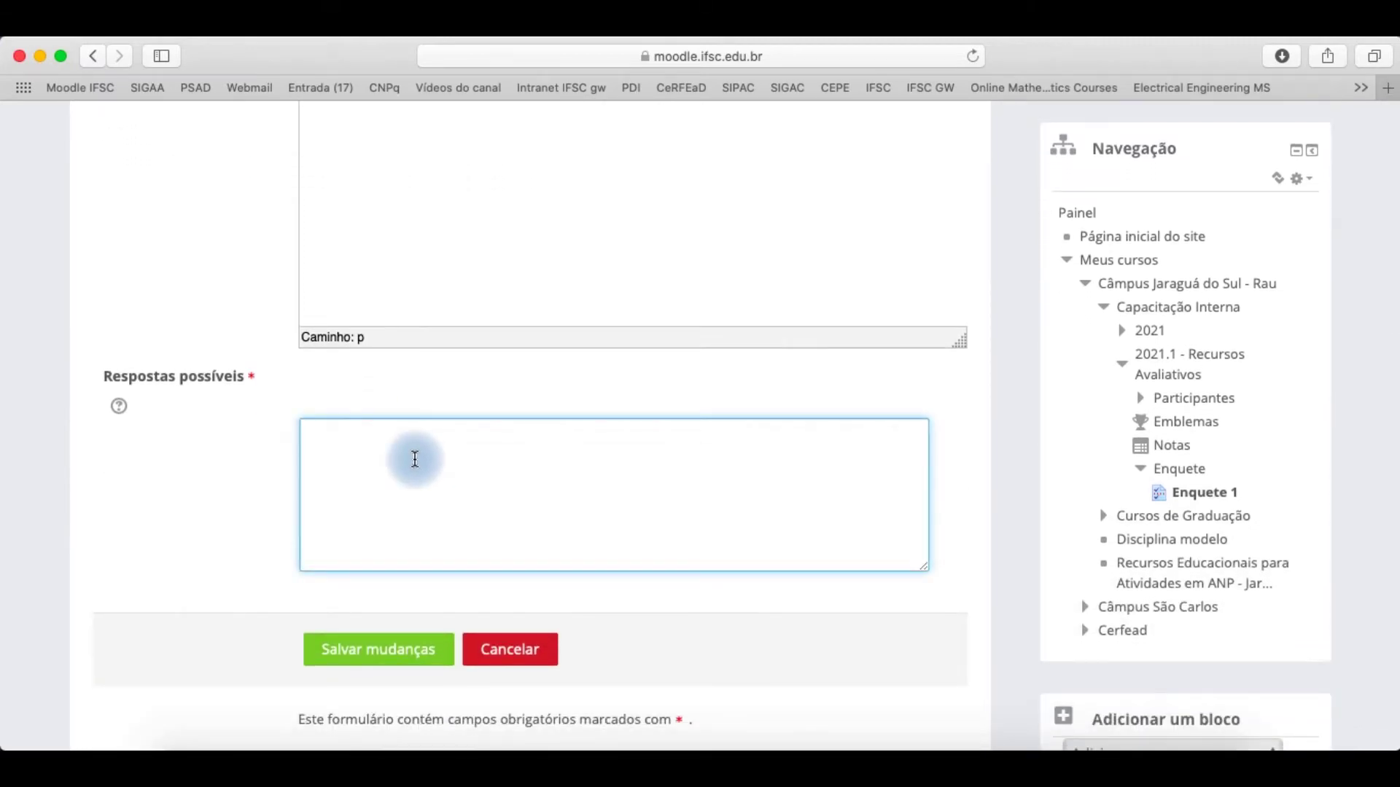
pyautogui.write('preto')
pyautogui.press('Return')
pyautogui.write('branco')
pyautogui.press('Return')
pyautogui.write('verde')
pyautogui.press('Return')
pyautogui.write('amarelo')
pyautogui.click(378, 645)
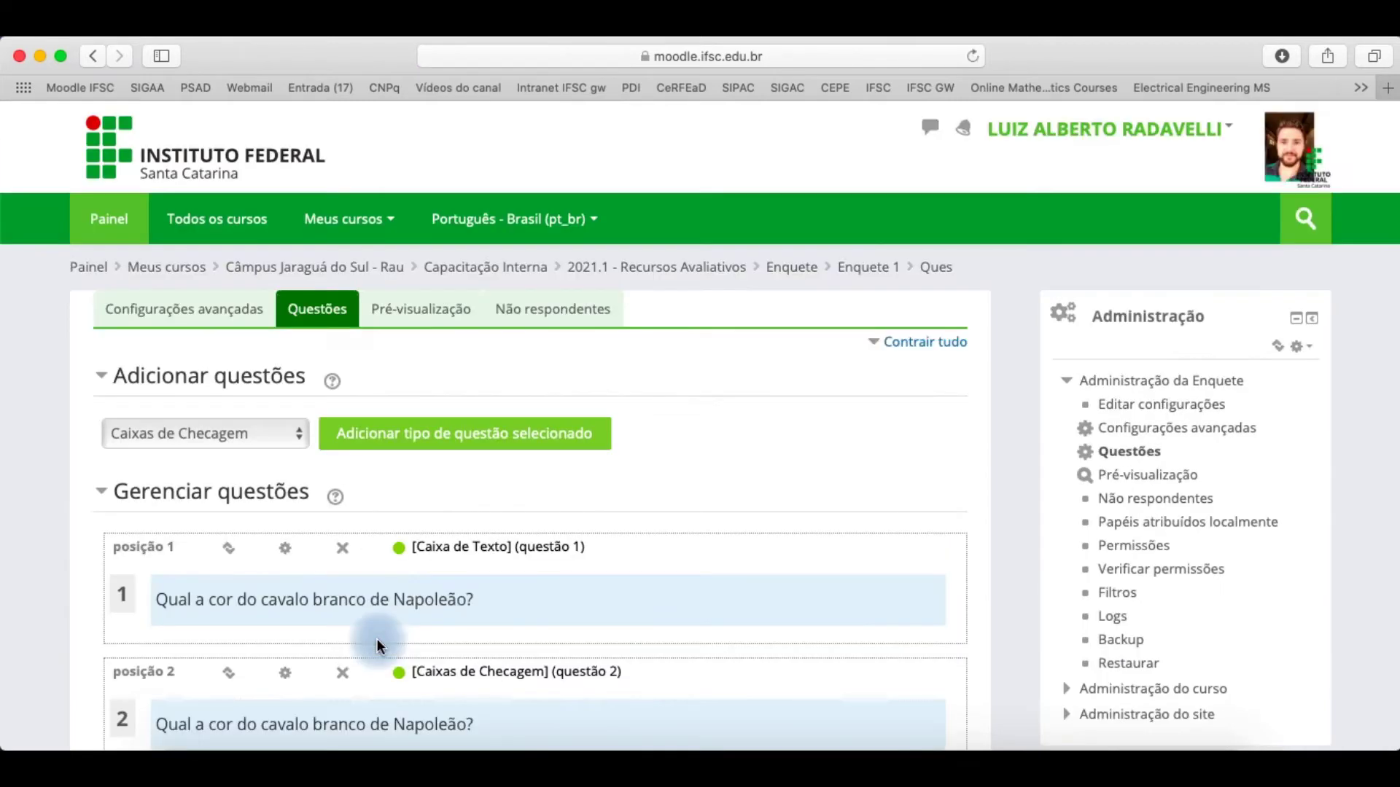
# Preview Enquete 1 and test ticking preto, verde and branco in the second question, clearing all three again.
pyautogui.click(405, 317)
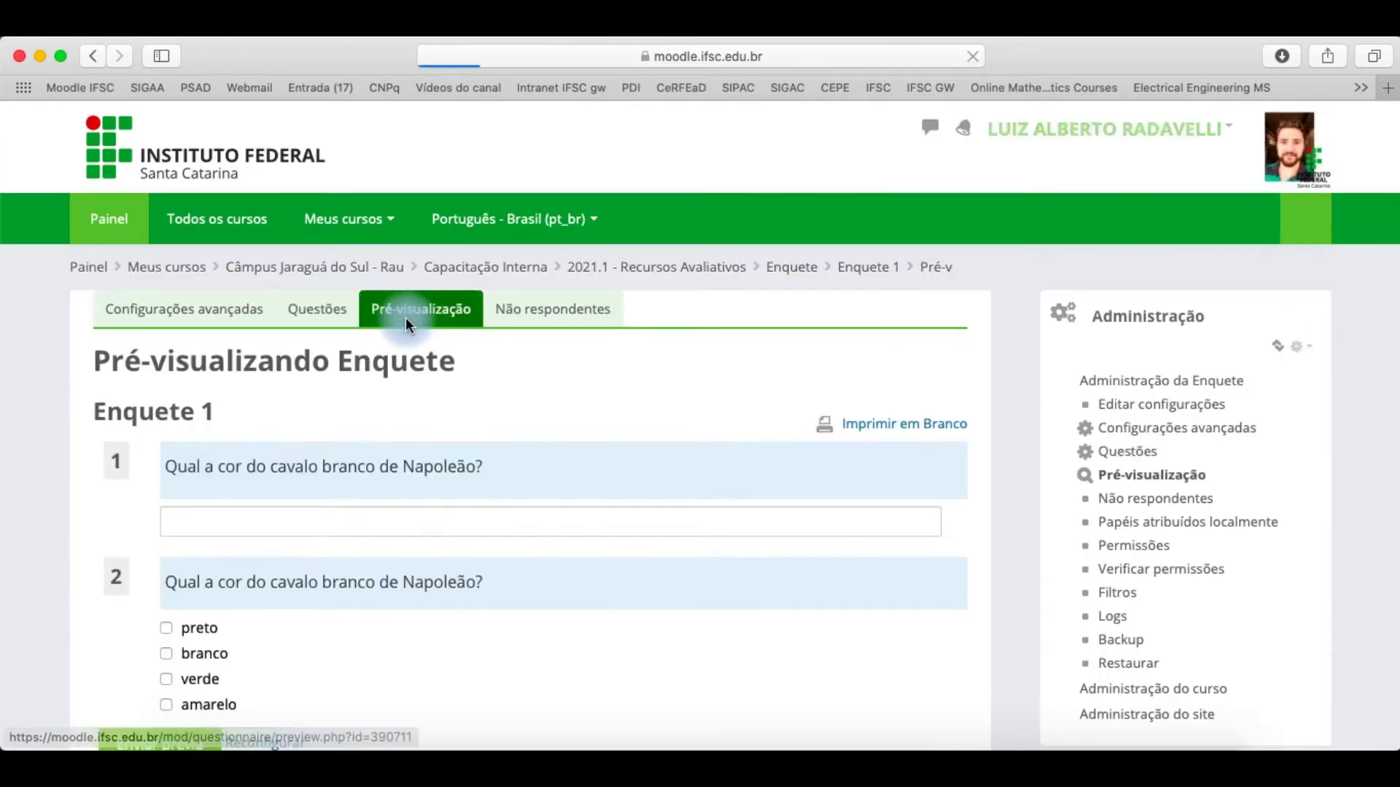
pyautogui.scroll(-4, 421, 473)
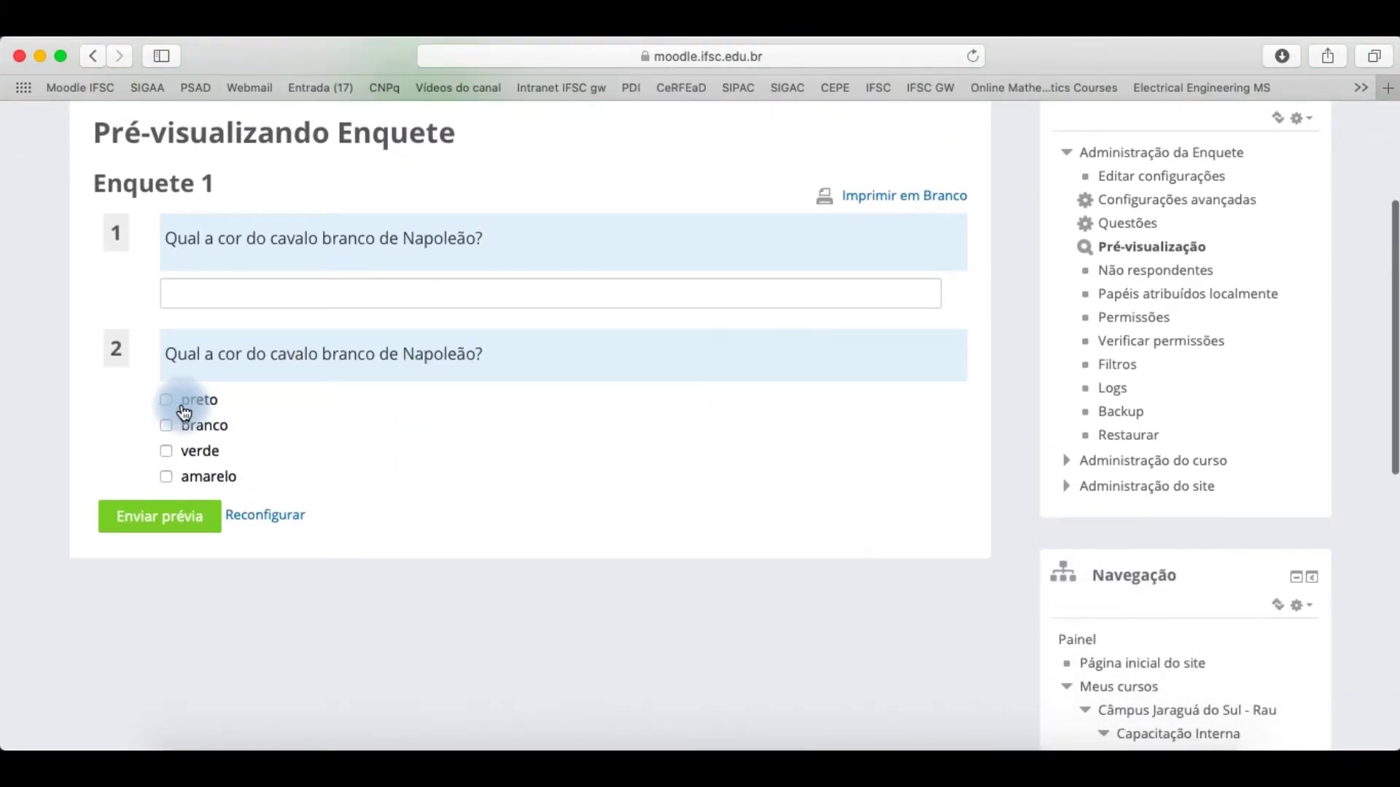
pyautogui.scroll(5, 183, 412)
pyautogui.scroll(1, 183, 412)
pyautogui.hscroll(-2, 182, 408)
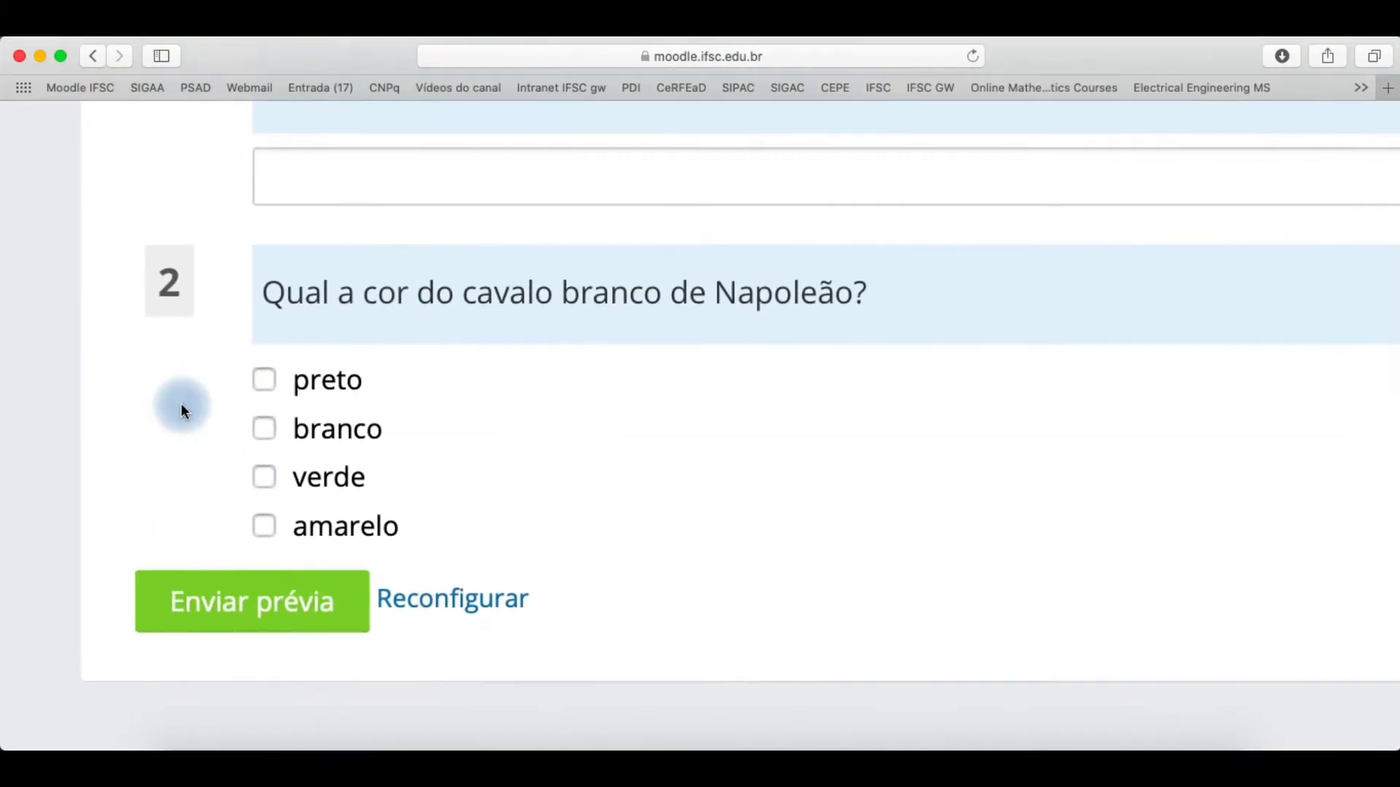
pyautogui.click(264, 379)
pyautogui.click(264, 476)
pyautogui.click(264, 428)
pyautogui.click(264, 379)
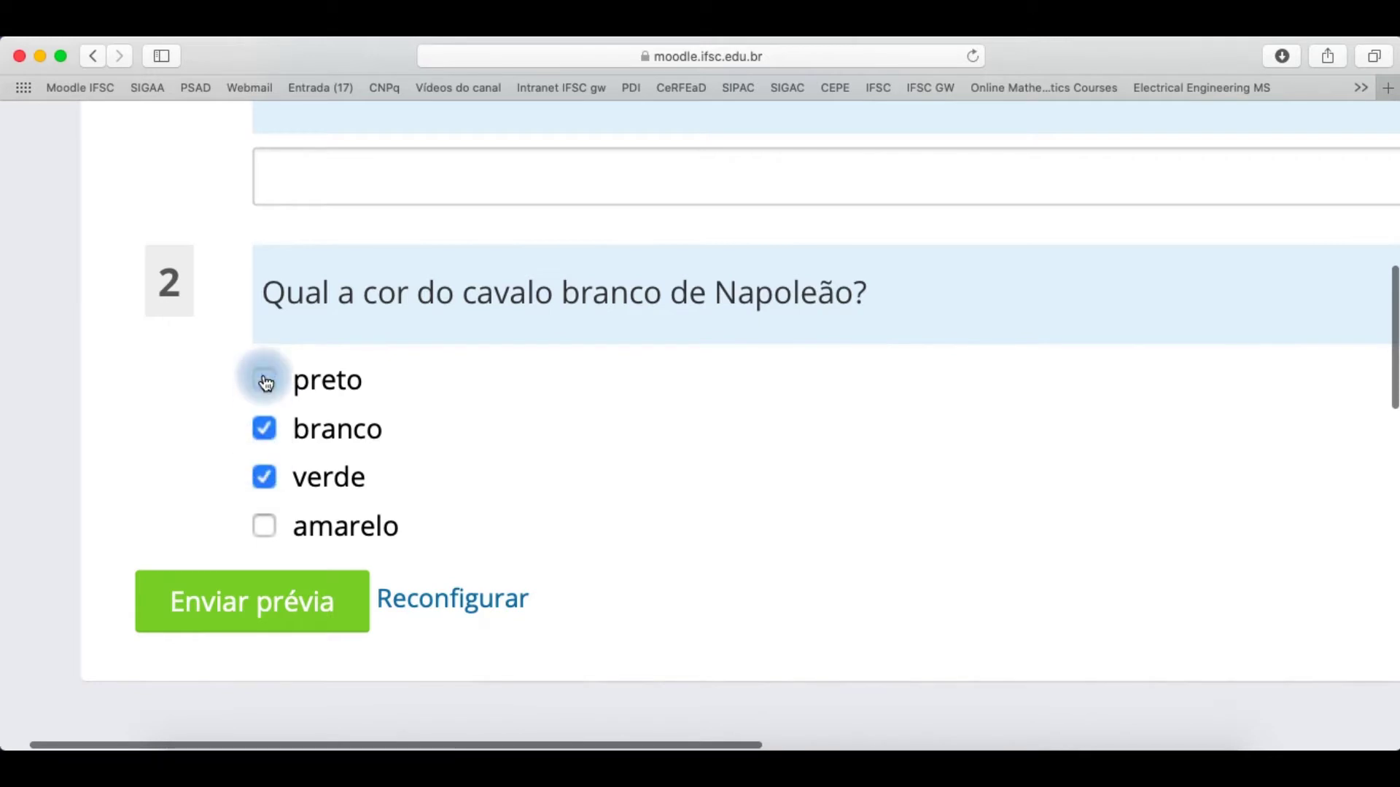
pyautogui.click(265, 430)
pyautogui.click(265, 478)
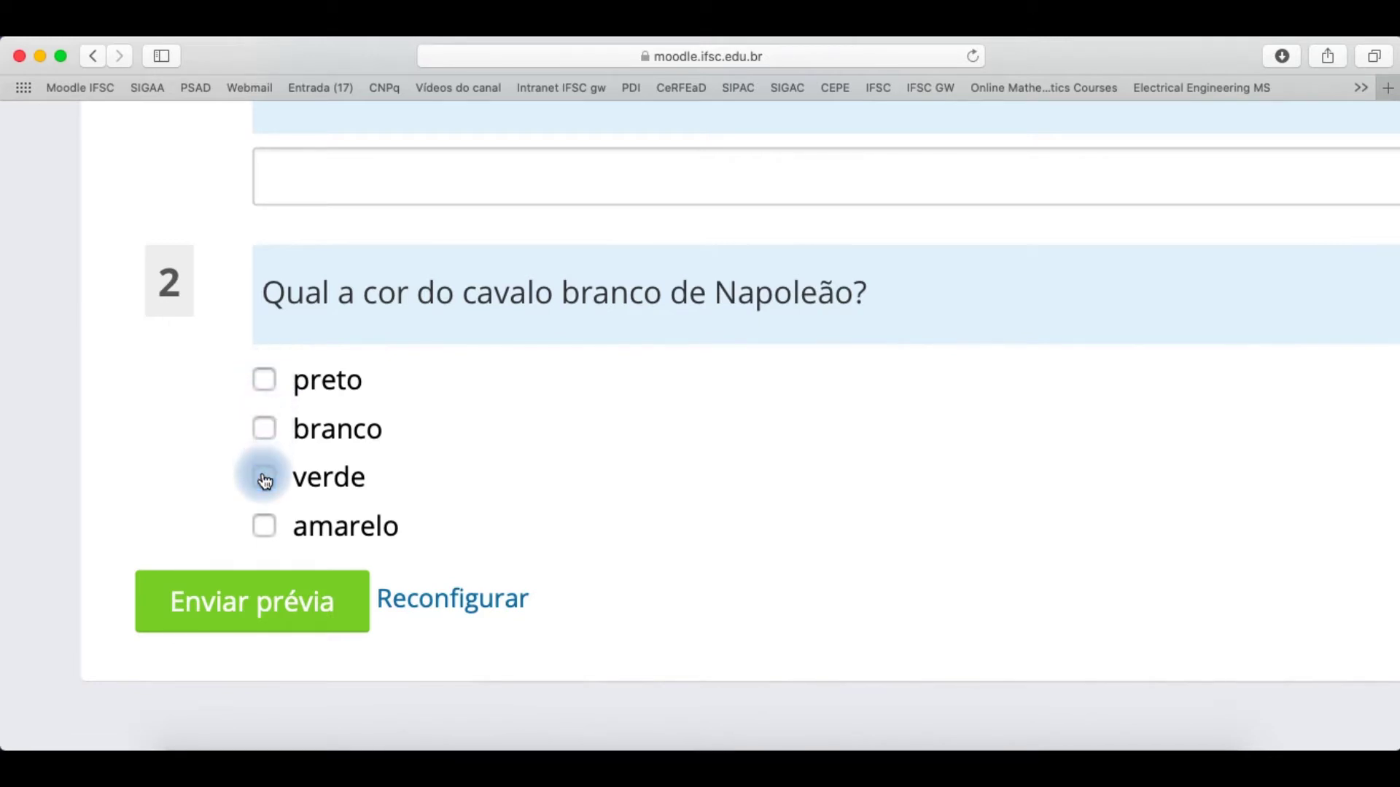
# Return to the Enquete 1 question list and open the Caixas de Checagem question questão 2 for editing.
pyautogui.scroll(-5, 265, 481)
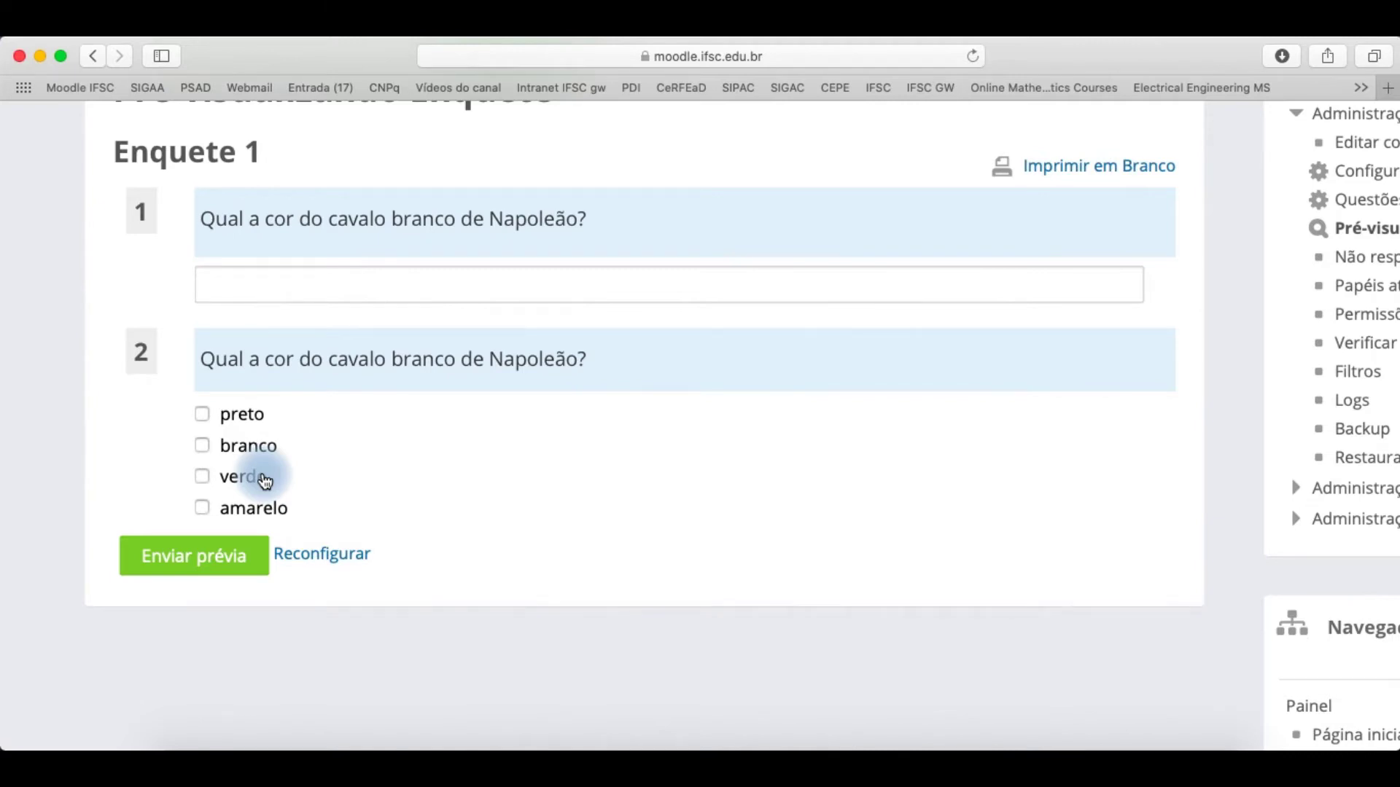
pyautogui.scroll(5, 265, 482)
pyautogui.click(392, 284)
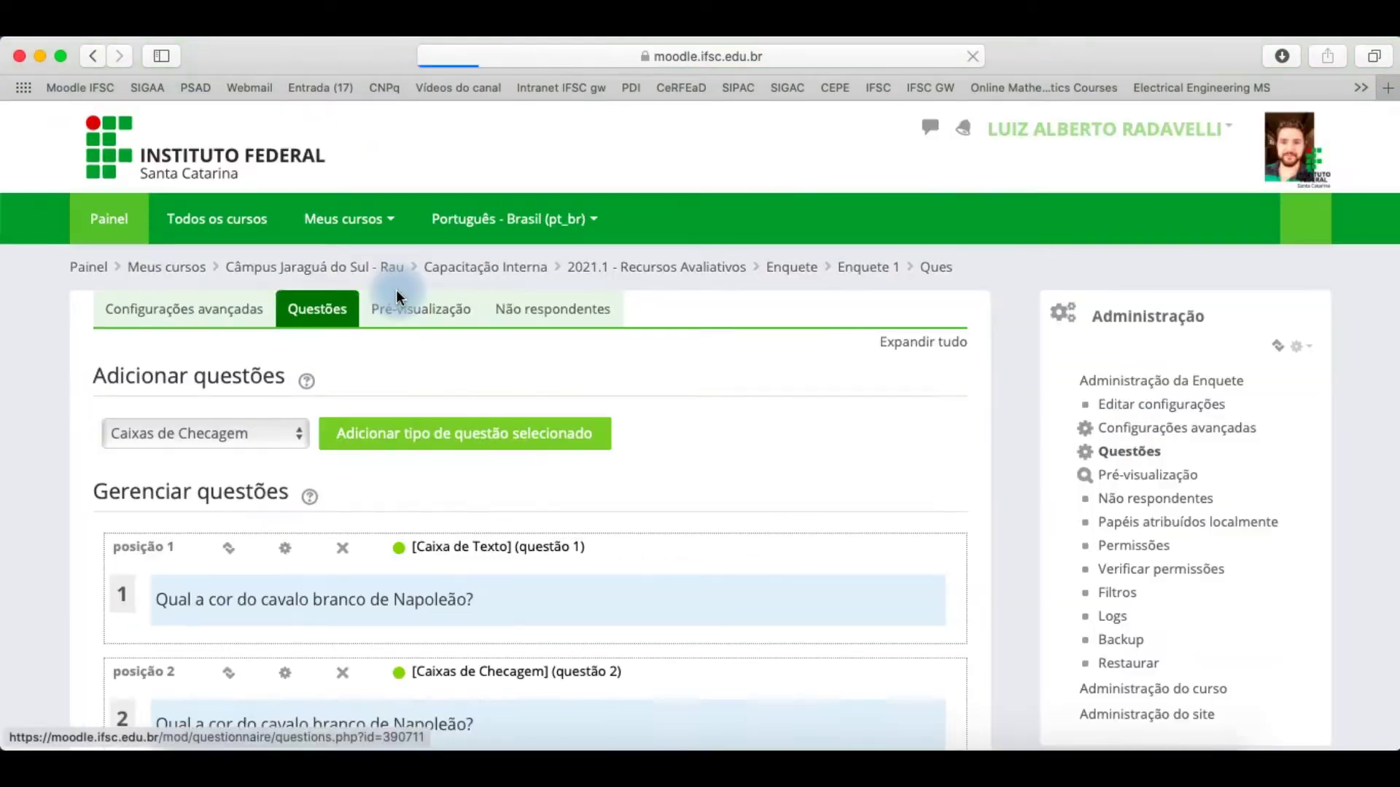
pyautogui.scroll(-3, 427, 616)
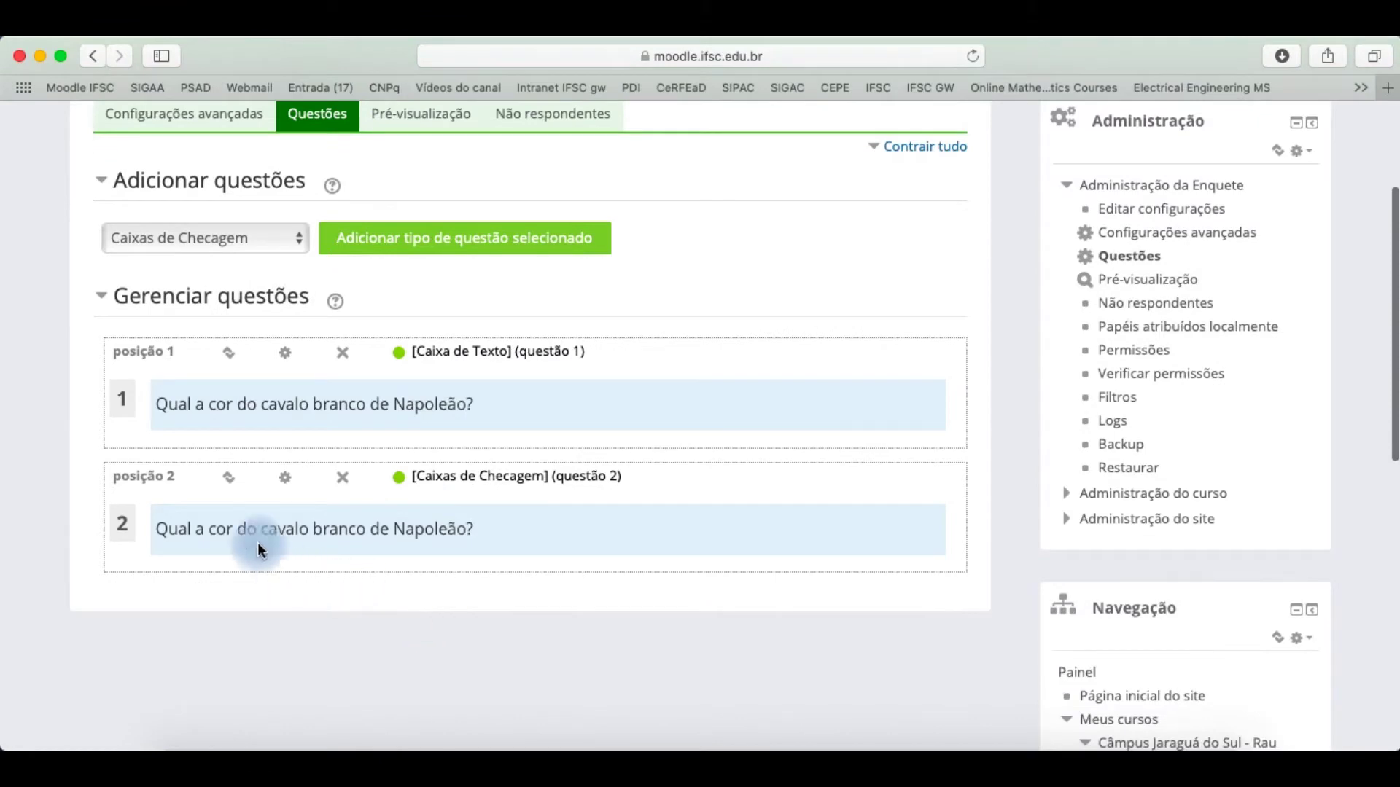
pyautogui.scroll(5, 266, 488)
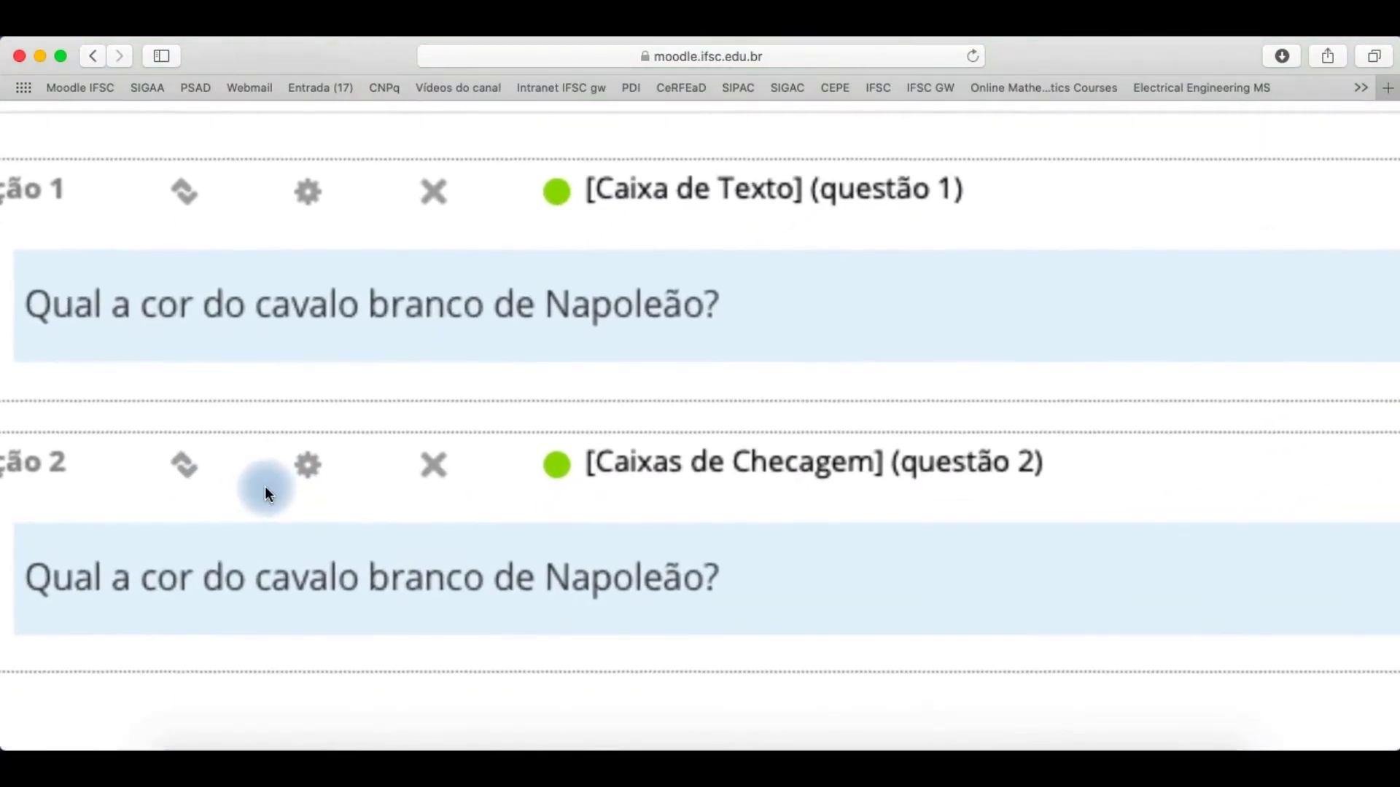
pyautogui.scroll(2, 265, 485)
pyautogui.click(318, 467)
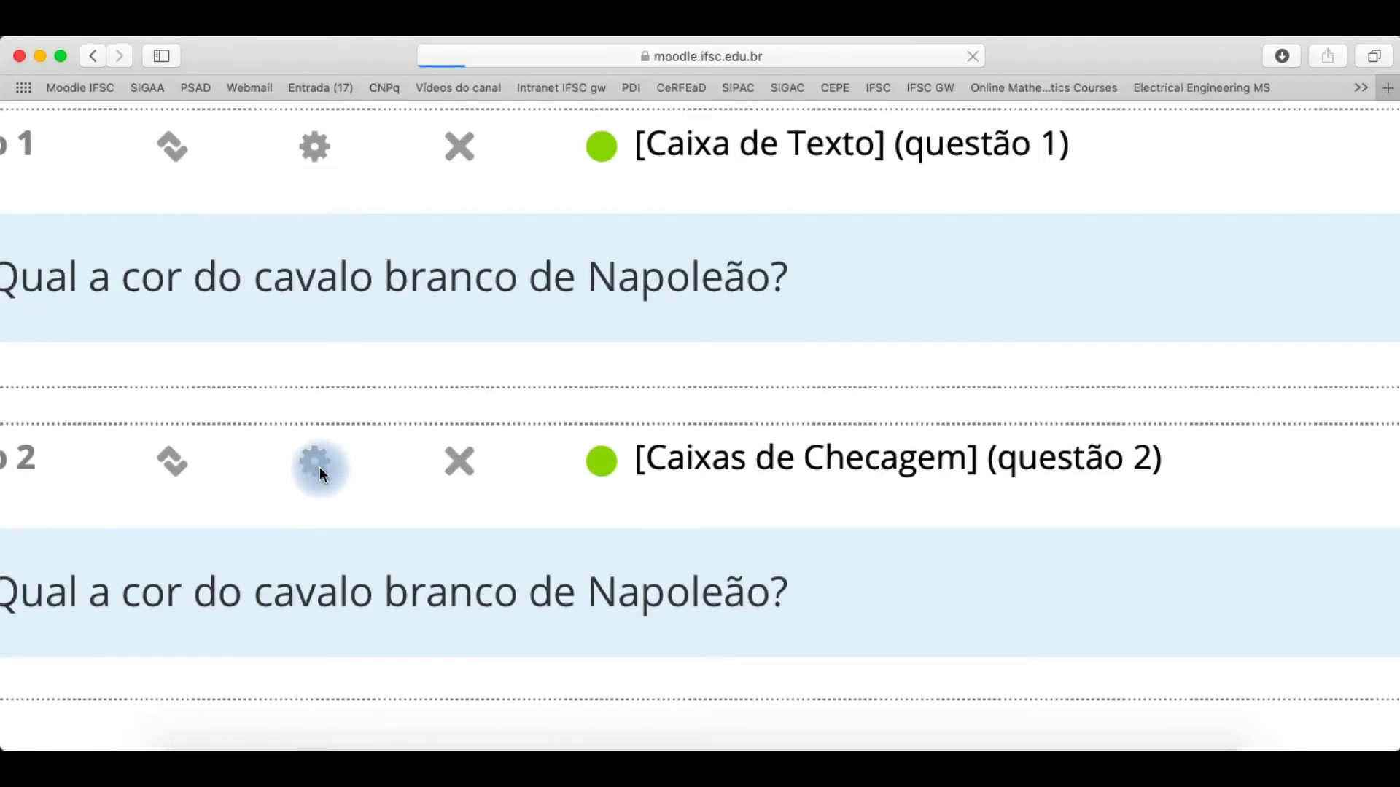
# Set both the minimum and maximum number of marcações of questão 2 to 1 and save the changes.
pyautogui.scroll(-5, 382, 507)
pyautogui.scroll(-3, 380, 505)
pyautogui.scroll(5, 380, 505)
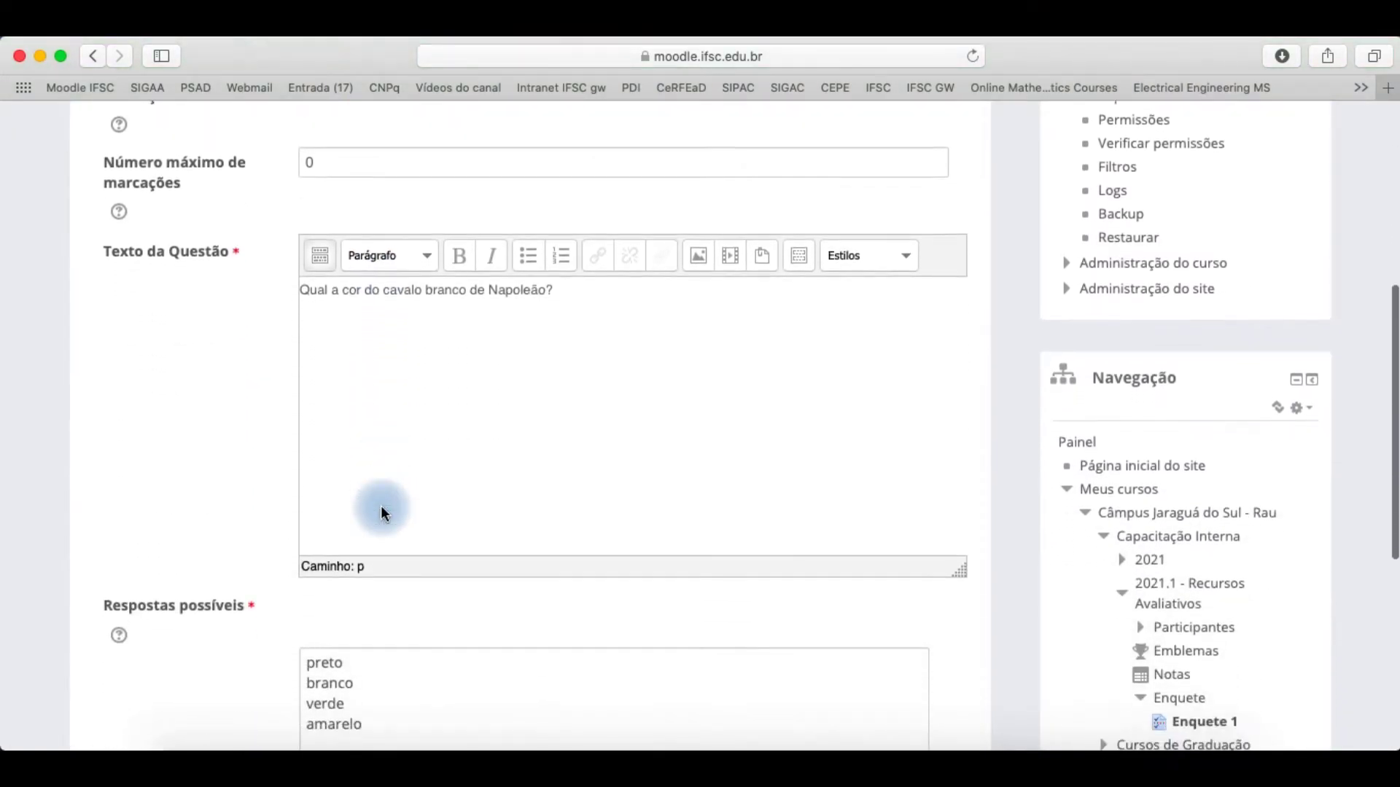
pyautogui.scroll(-3, 381, 506)
pyautogui.scroll(5, 380, 505)
pyautogui.scroll(2, 382, 508)
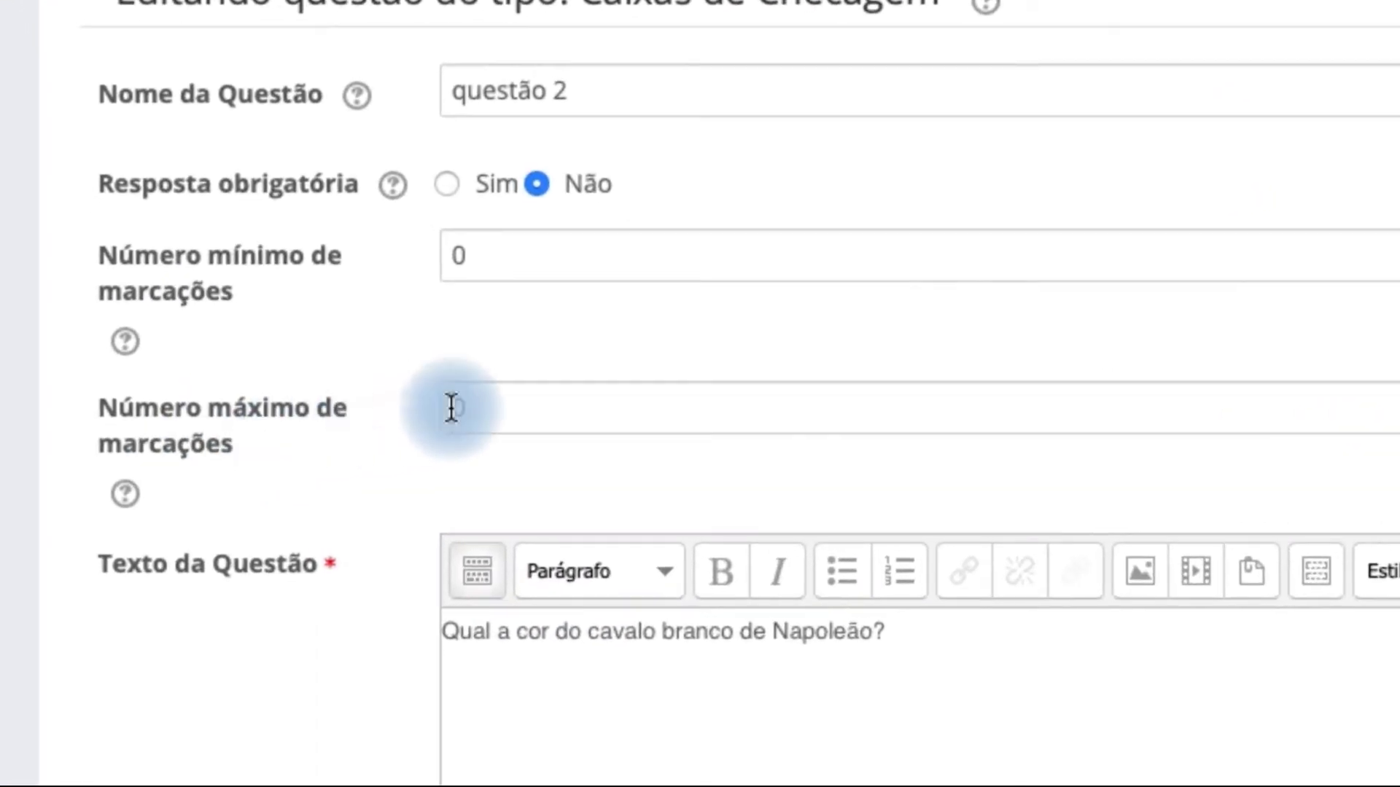
pyautogui.click(513, 267)
pyautogui.press('BackSpace')
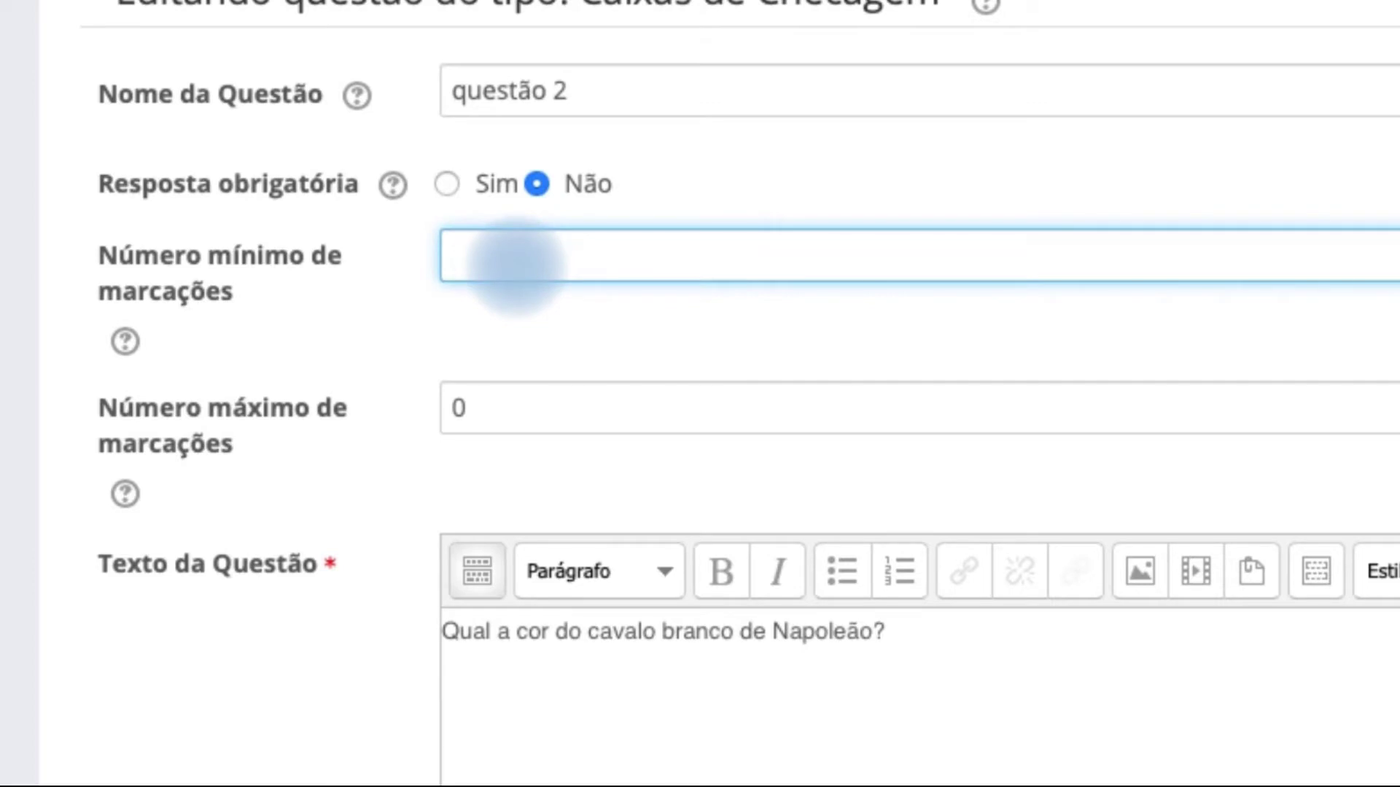
pyautogui.click(500, 396)
pyautogui.press('BackSpace')
pyautogui.write('1')
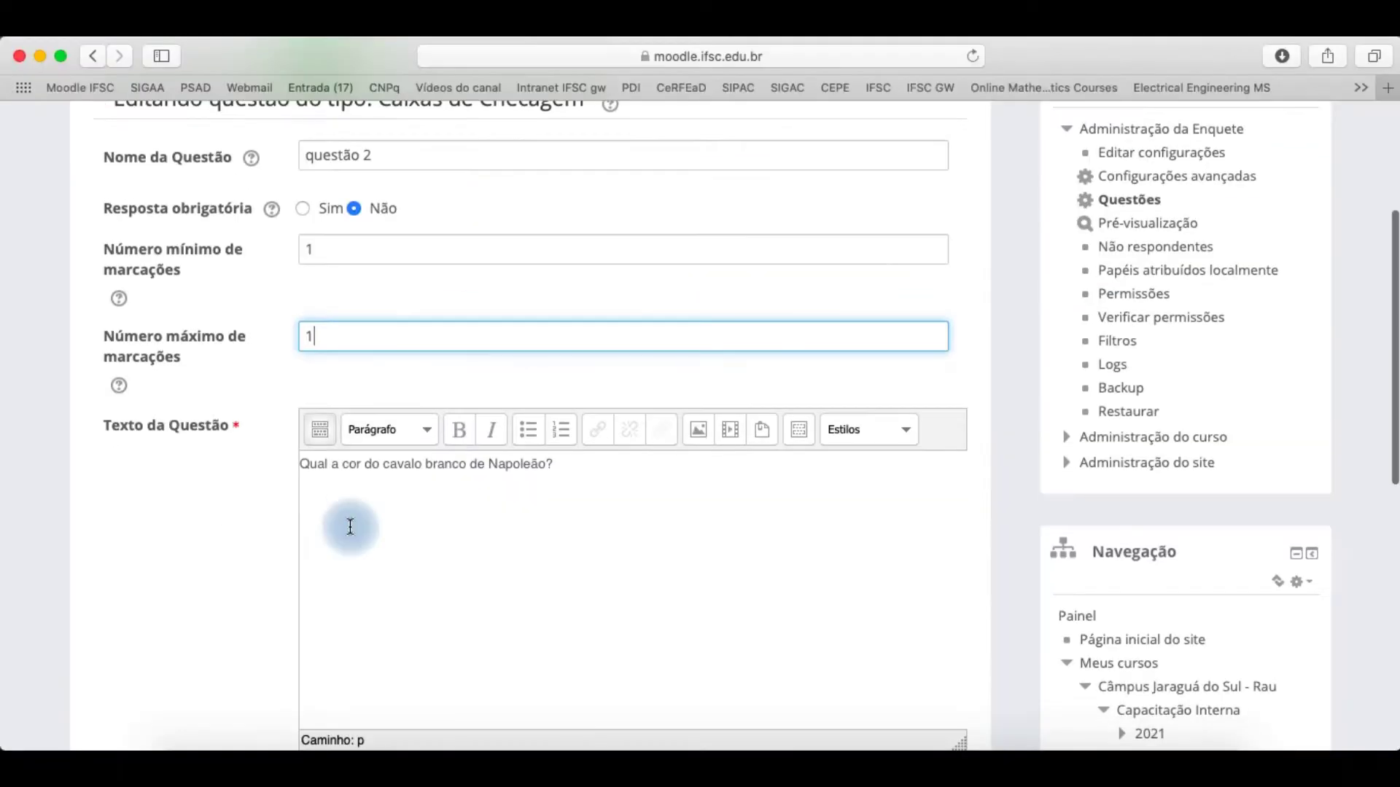
pyautogui.scroll(-8, 348, 531)
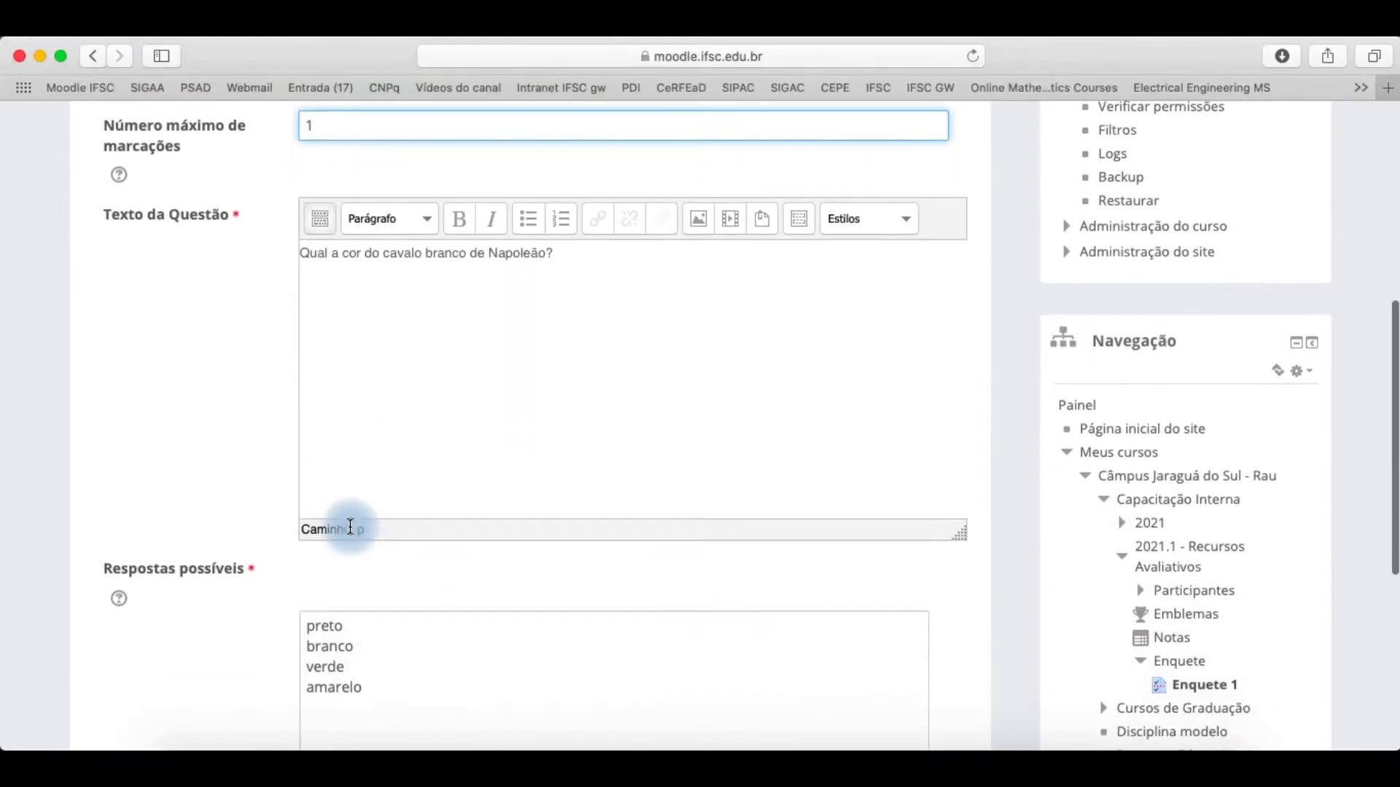
pyautogui.click(349, 526)
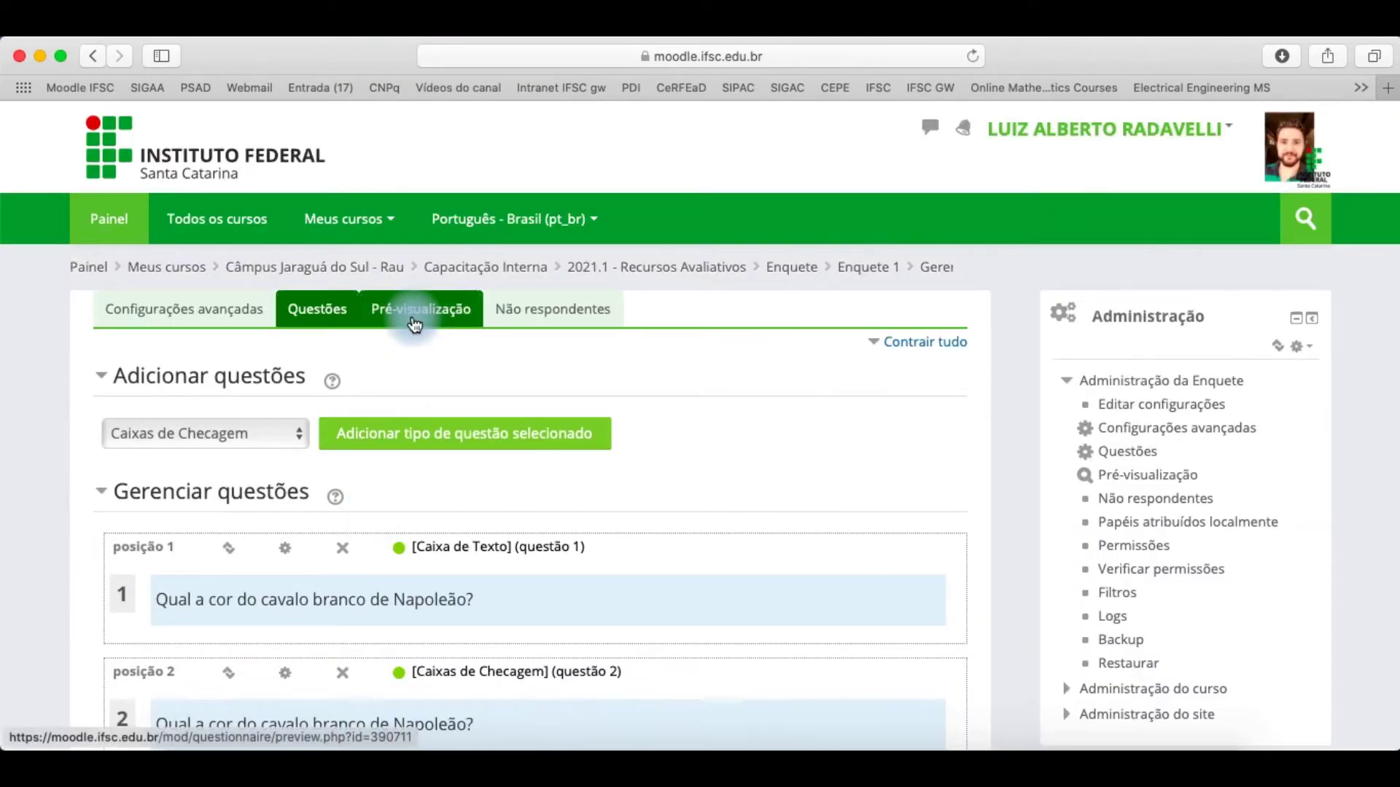
# Preview Enquete 1, tick preto and verde in question 2, answer question 1 with "branco!!" and submit the preview.
pyautogui.click(414, 324)
pyautogui.scroll(-3, 343, 503)
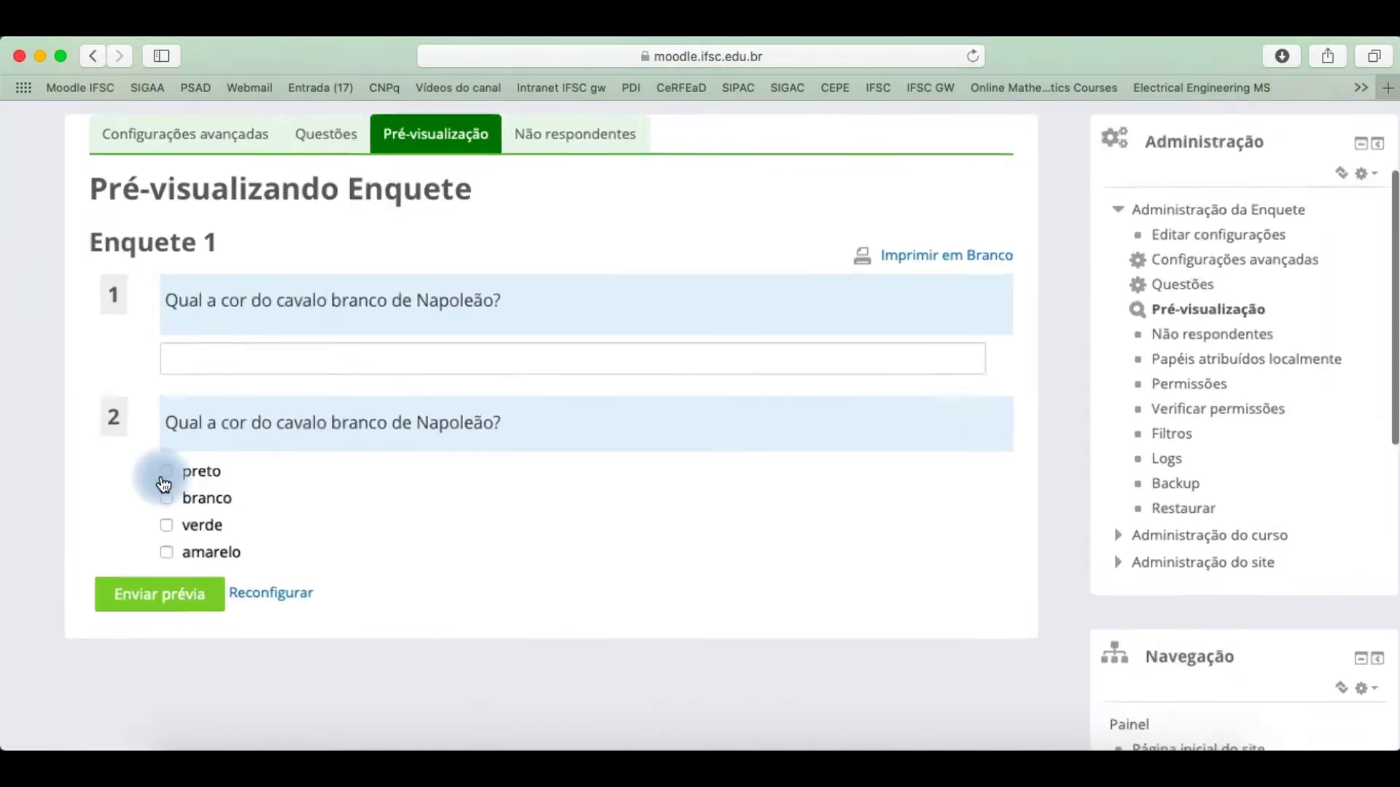
pyautogui.scroll(5, 162, 483)
pyautogui.scroll(-2, 162, 482)
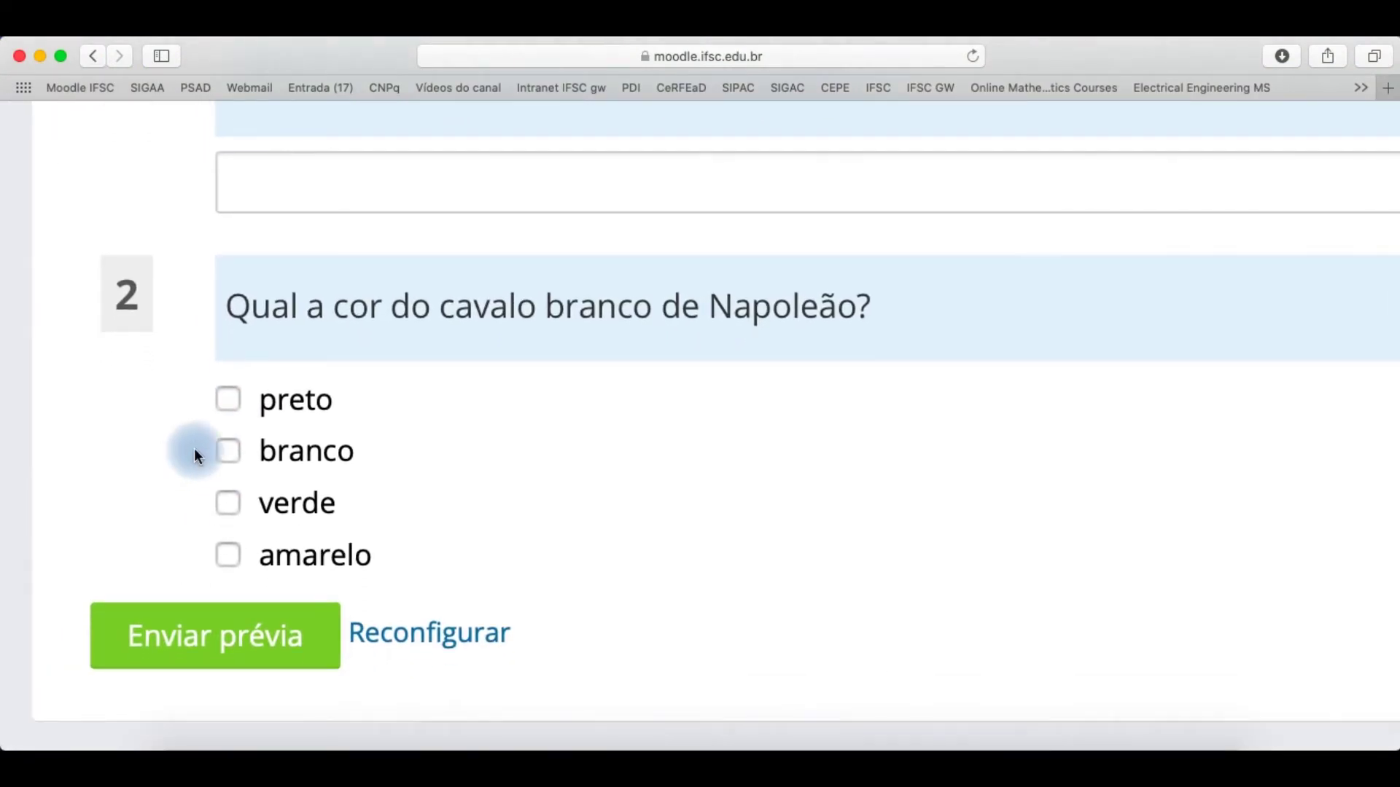
pyautogui.click(229, 414)
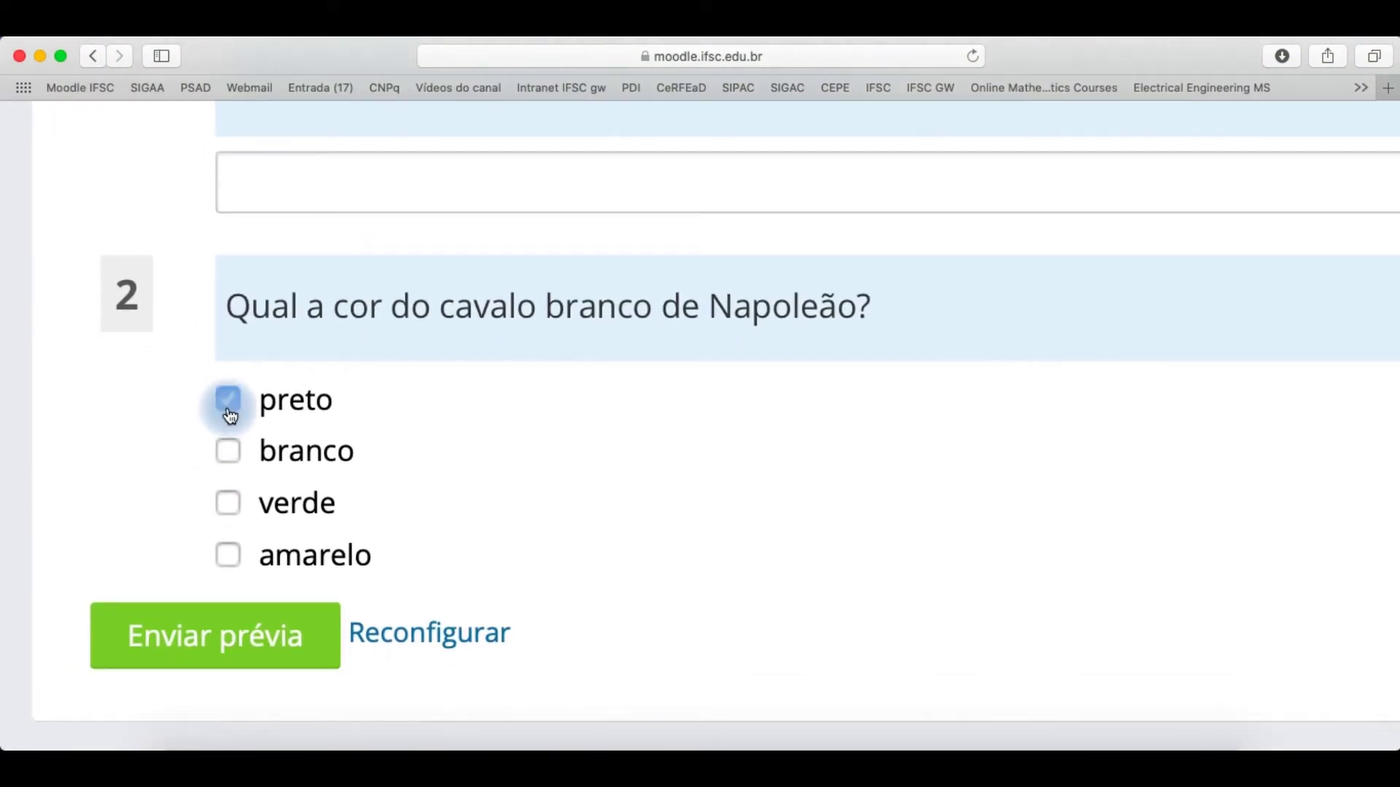
pyautogui.click(229, 505)
pyautogui.scroll(-5, 229, 505)
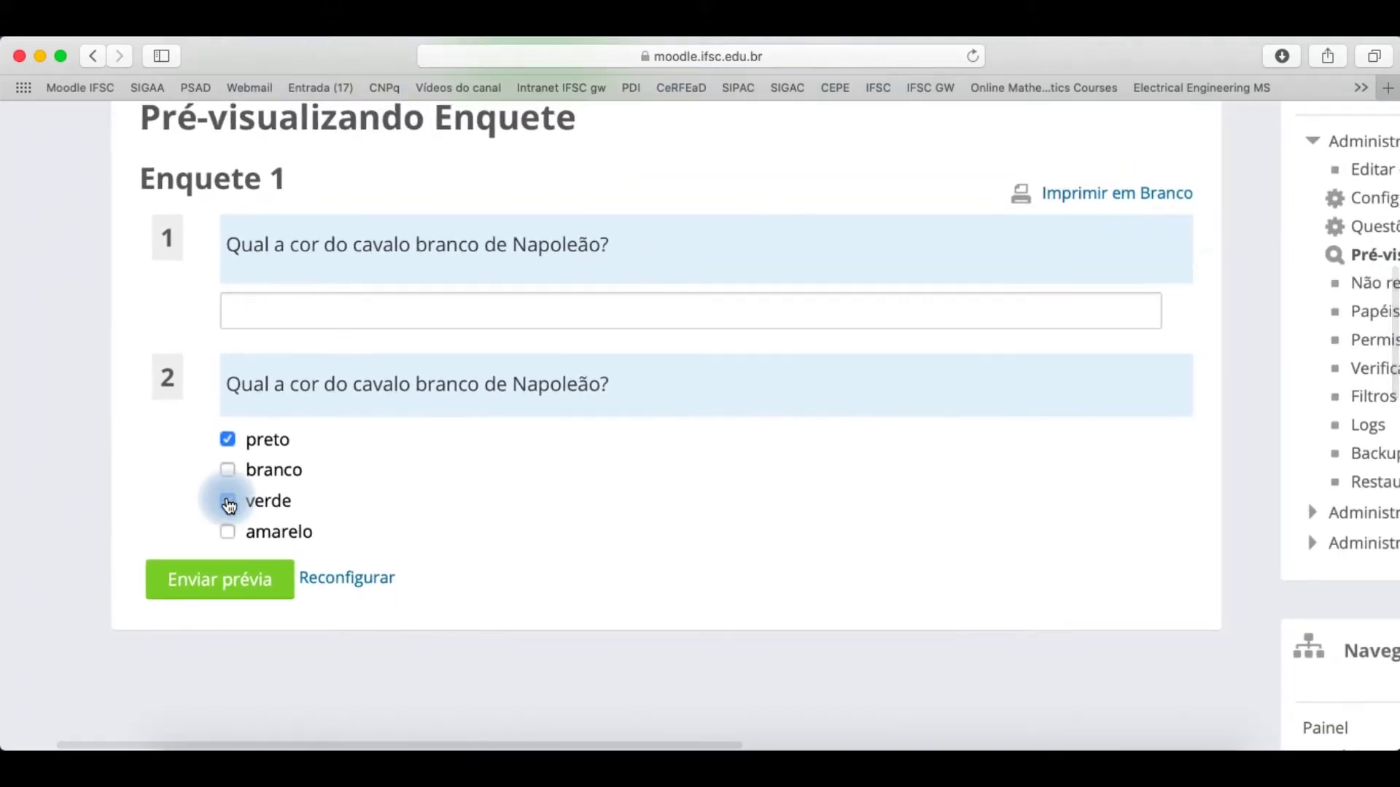
pyautogui.click(284, 318)
pyautogui.write('branco!!')
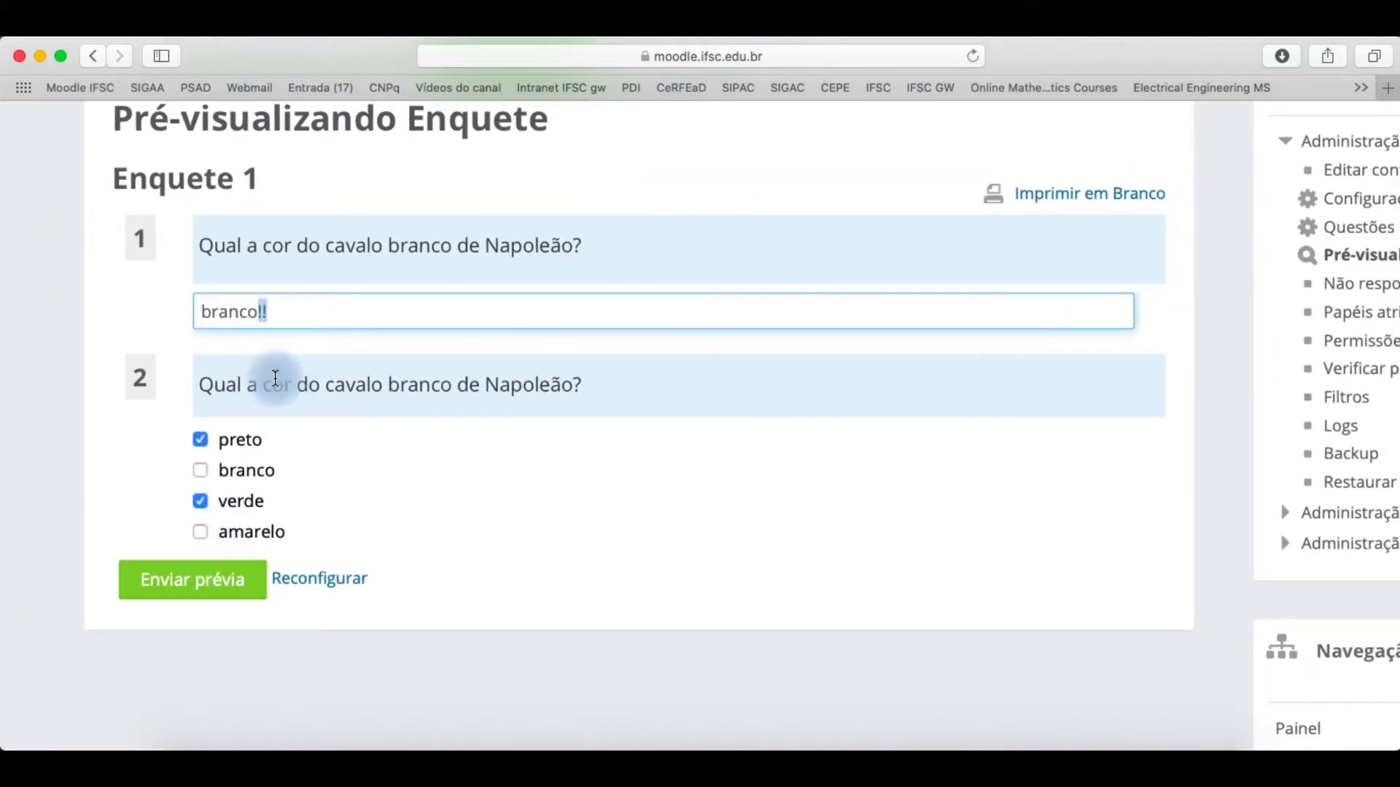
pyautogui.click(193, 580)
# Untick verde in question 2, leaving only preto selected, and submit the preview again.
pyautogui.scroll(5, 90, 436)
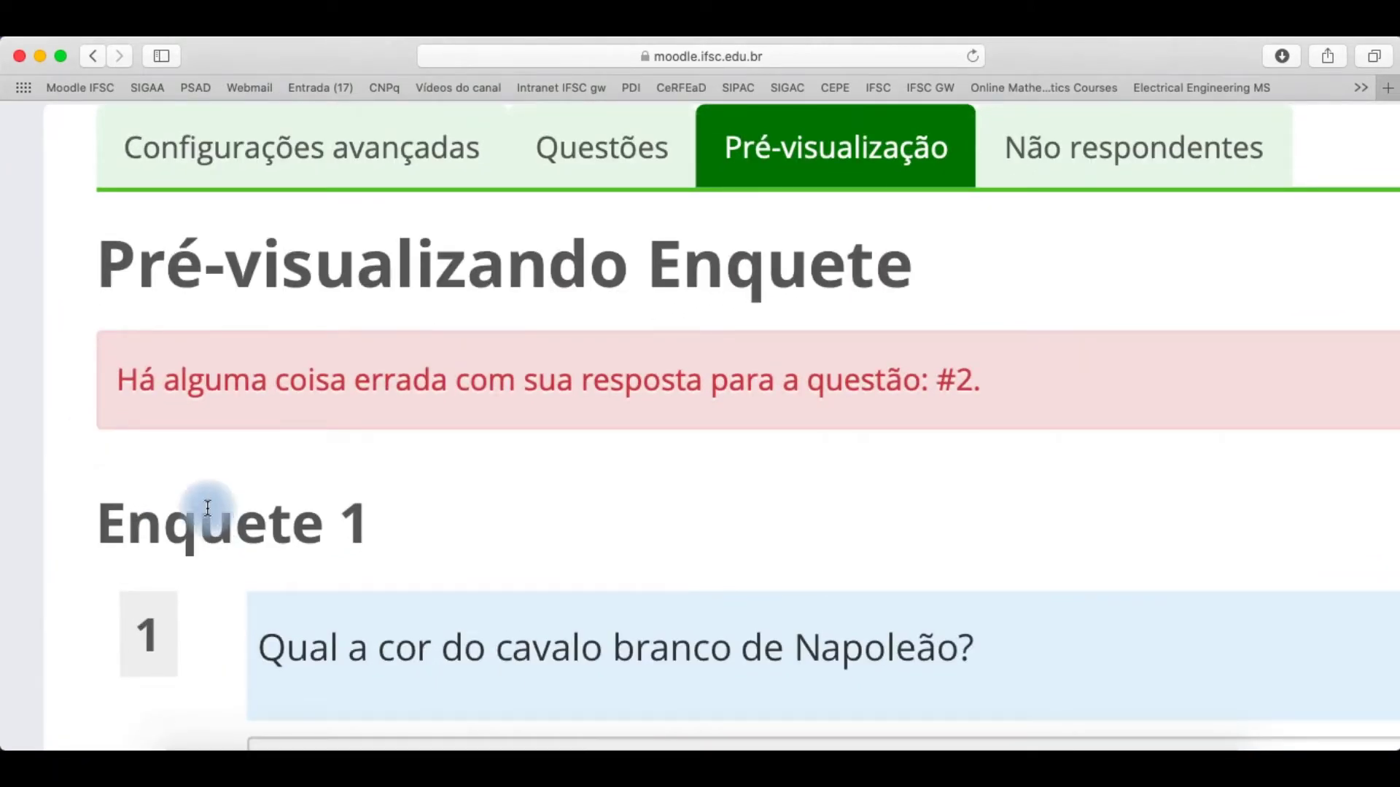
pyautogui.scroll(-10, 218, 514)
pyautogui.click(261, 466)
pyautogui.scroll(-1, 259, 482)
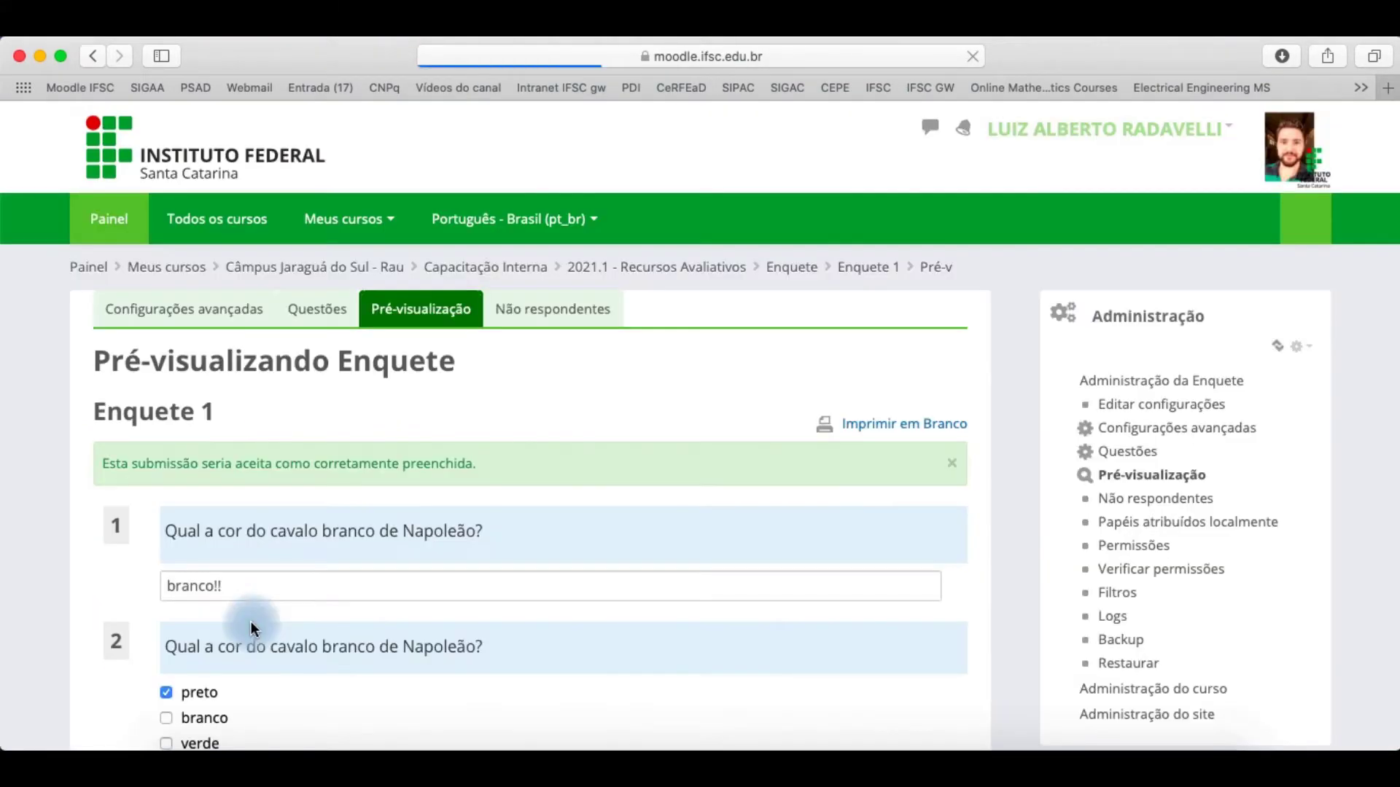
pyautogui.scroll(-2, 270, 602)
pyautogui.scroll(5, 132, 410)
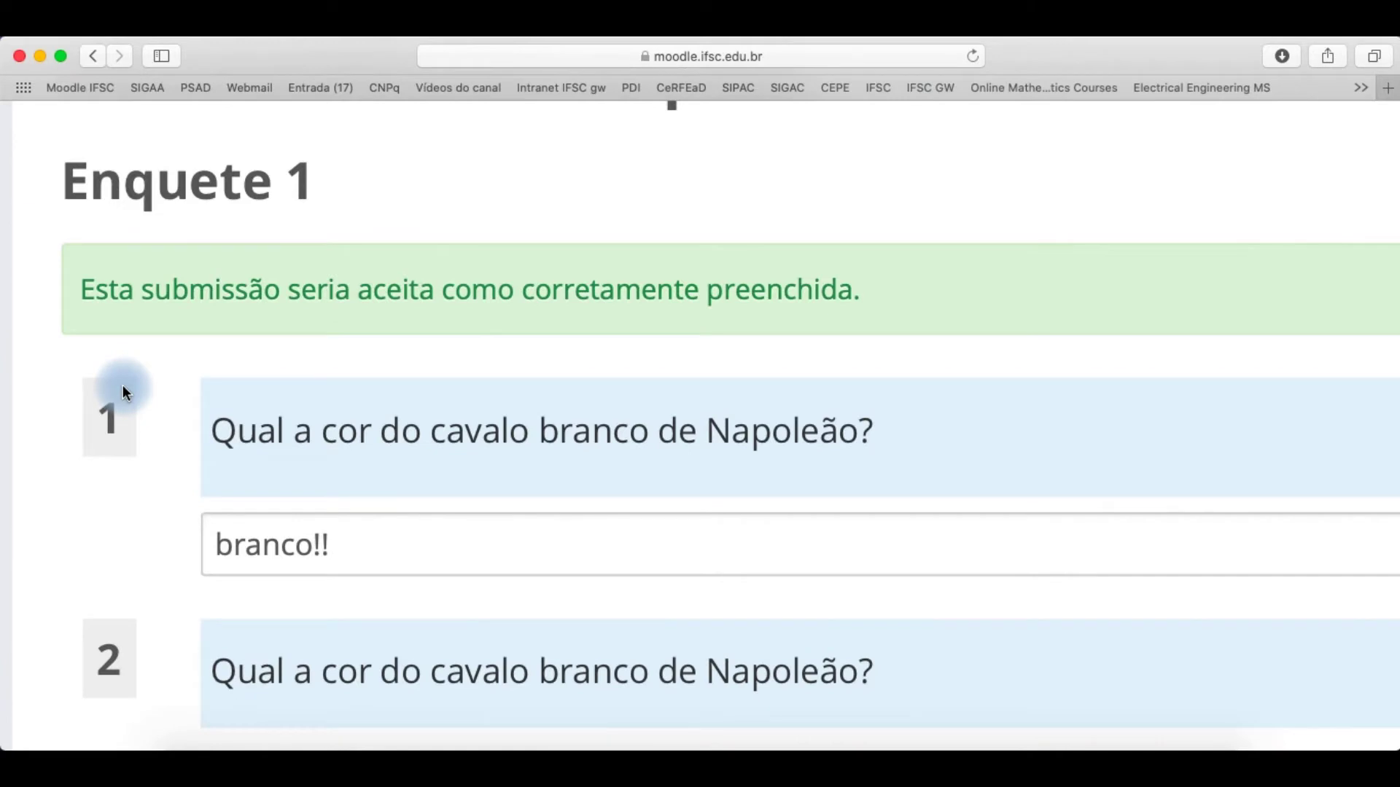
pyautogui.scroll(-5, 123, 385)
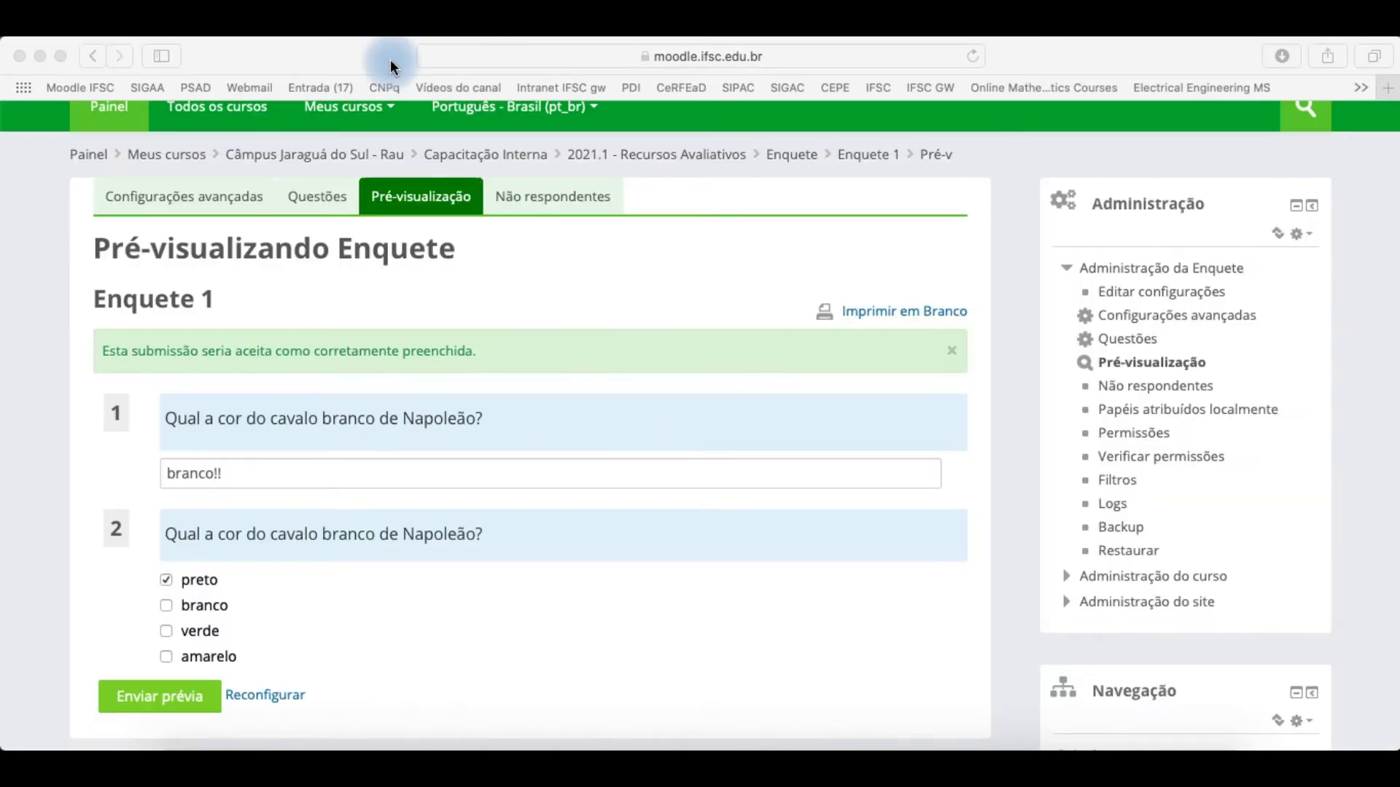
# Start a new Avaliação/Escala question in Enquete 1 and name it "questão 3".
pyautogui.click(313, 182)
pyautogui.click(315, 207)
pyautogui.click(257, 434)
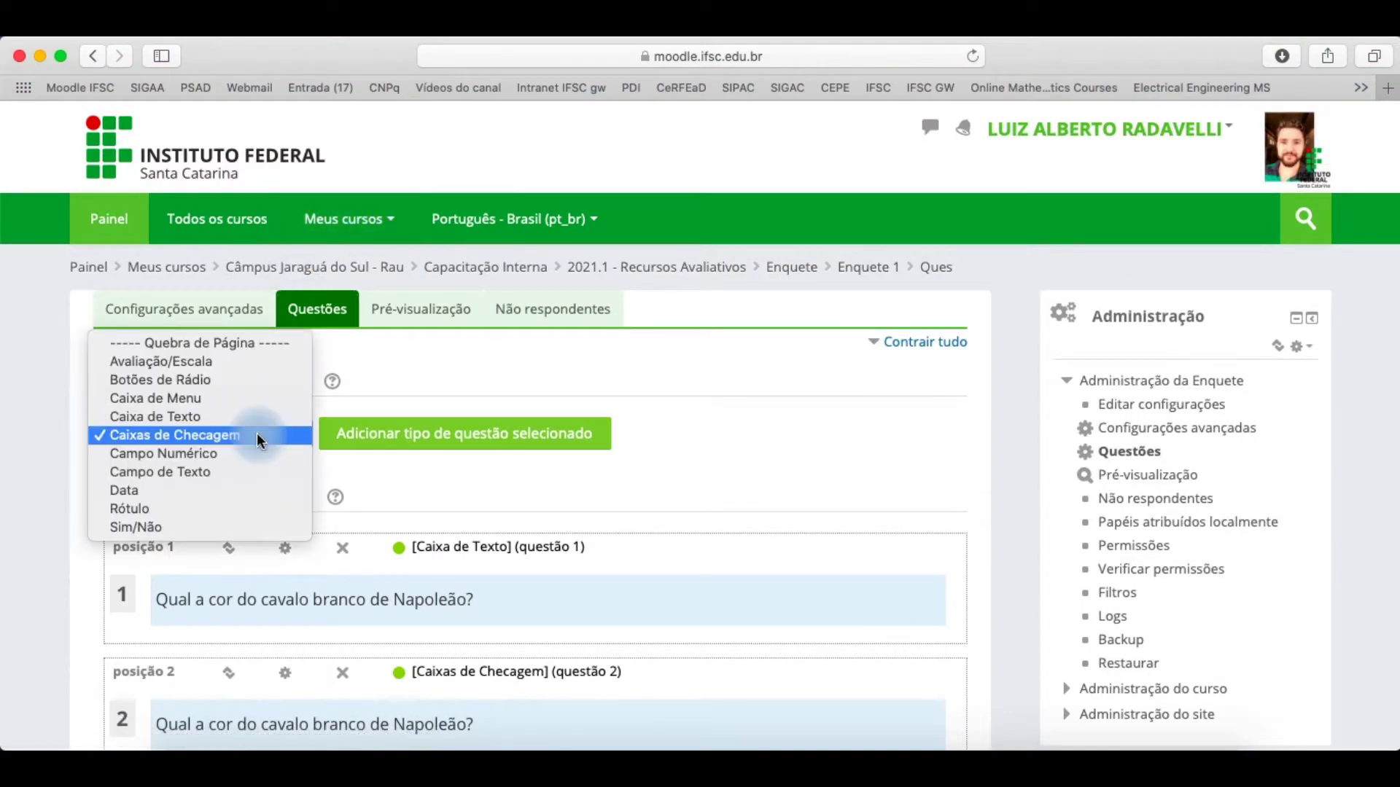
pyautogui.click(197, 360)
pyautogui.click(428, 438)
pyautogui.click(425, 408)
pyautogui.write('questão 3')
pyautogui.scroll(-3, 447, 459)
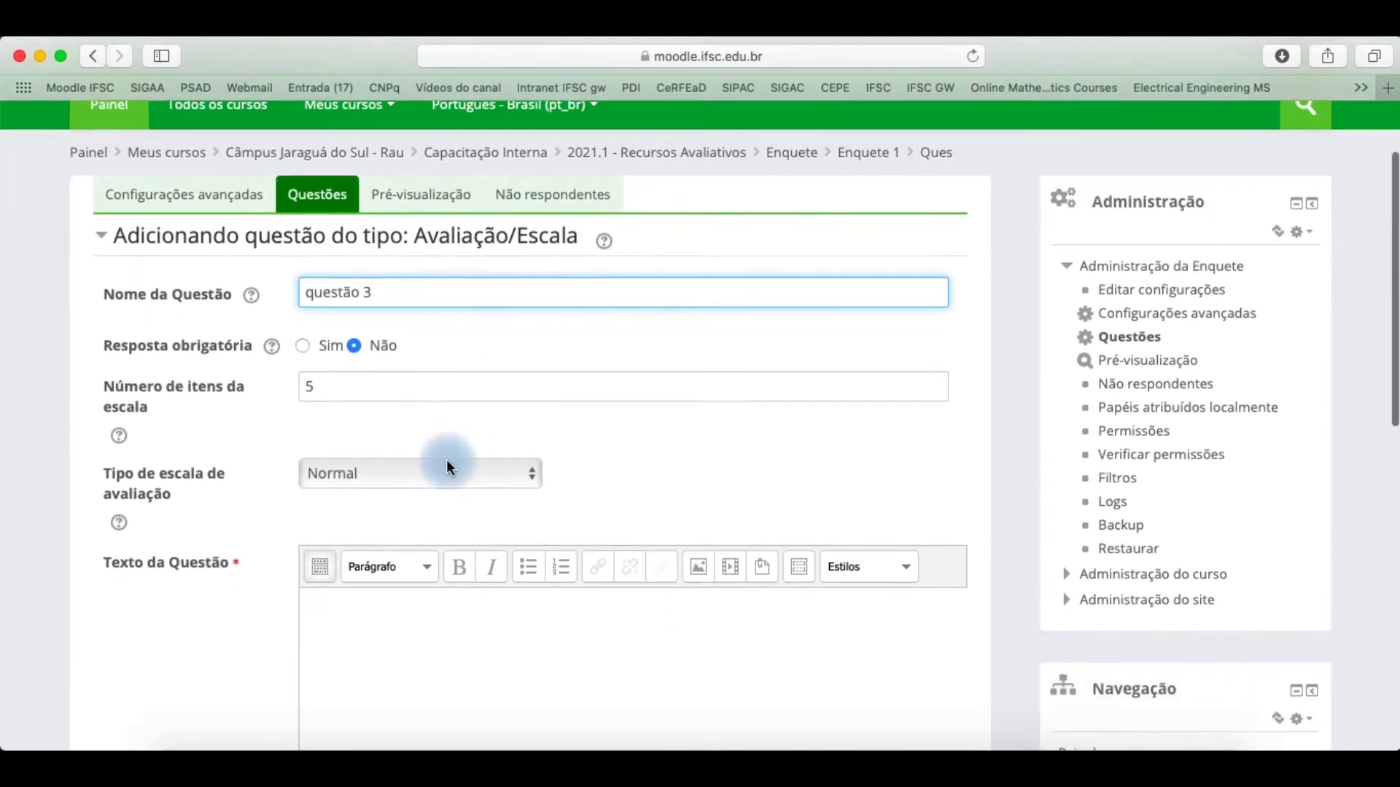
pyautogui.scroll(-1, 446, 461)
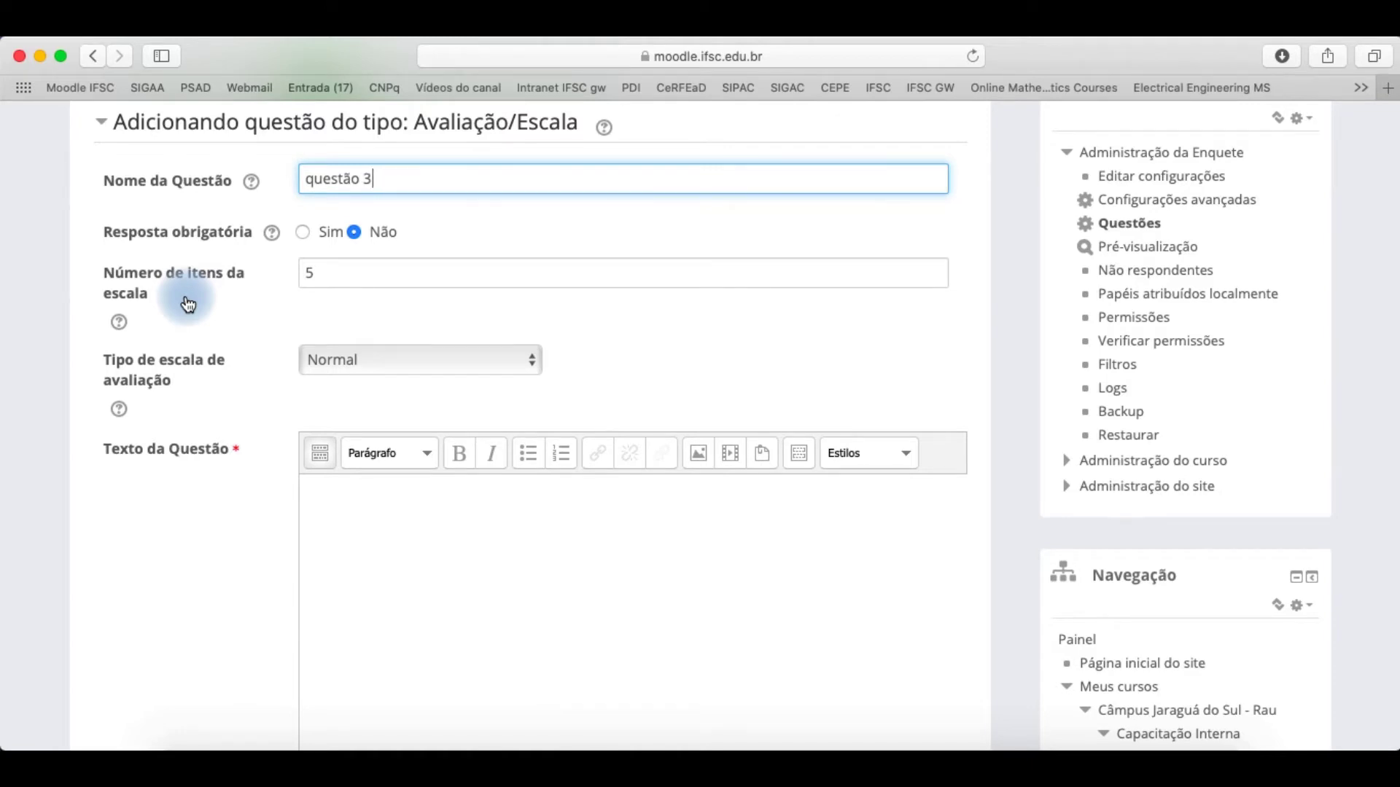
# Enter "Como você se sente em relação...." as the text of questão 3.
pyautogui.scroll(-6, 449, 500)
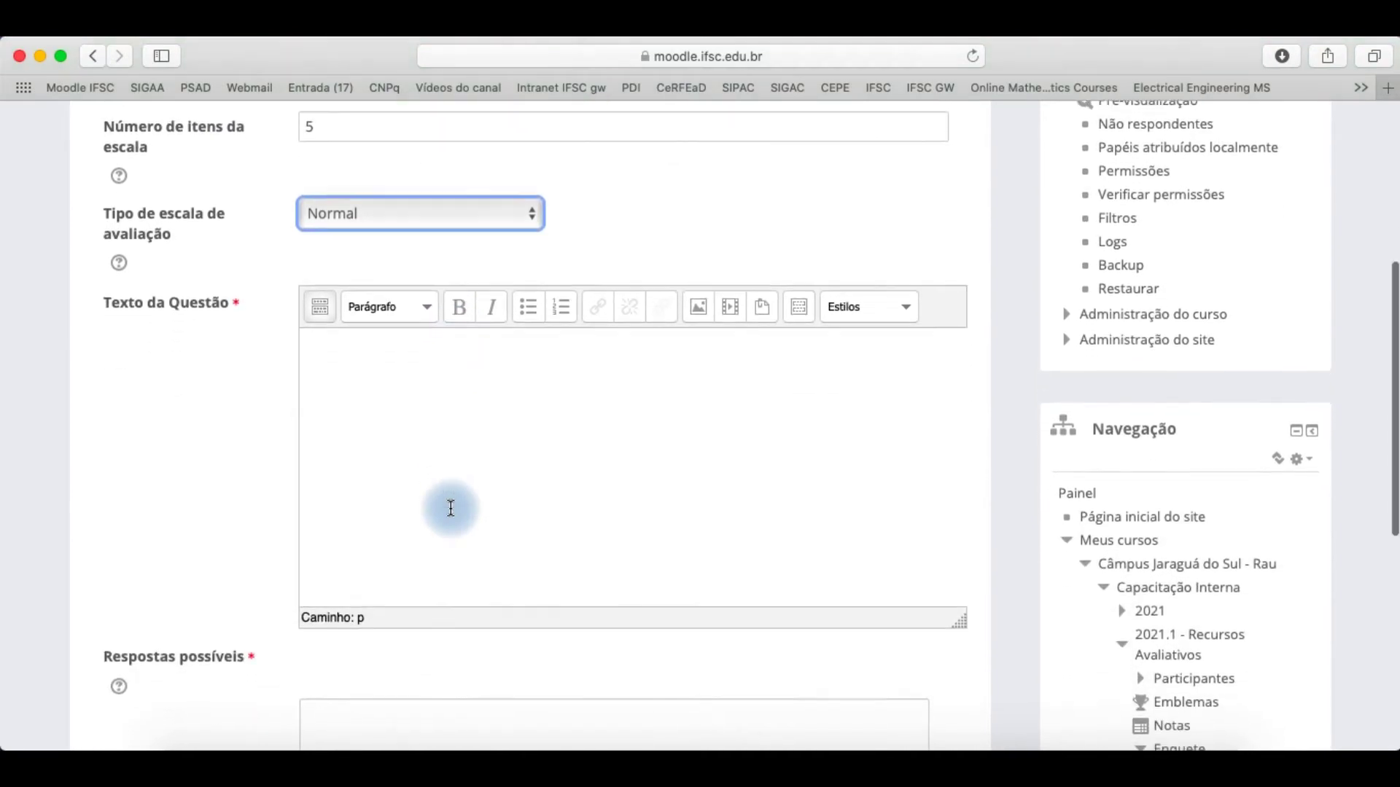
pyautogui.scroll(-4, 449, 508)
pyautogui.scroll(2, 449, 510)
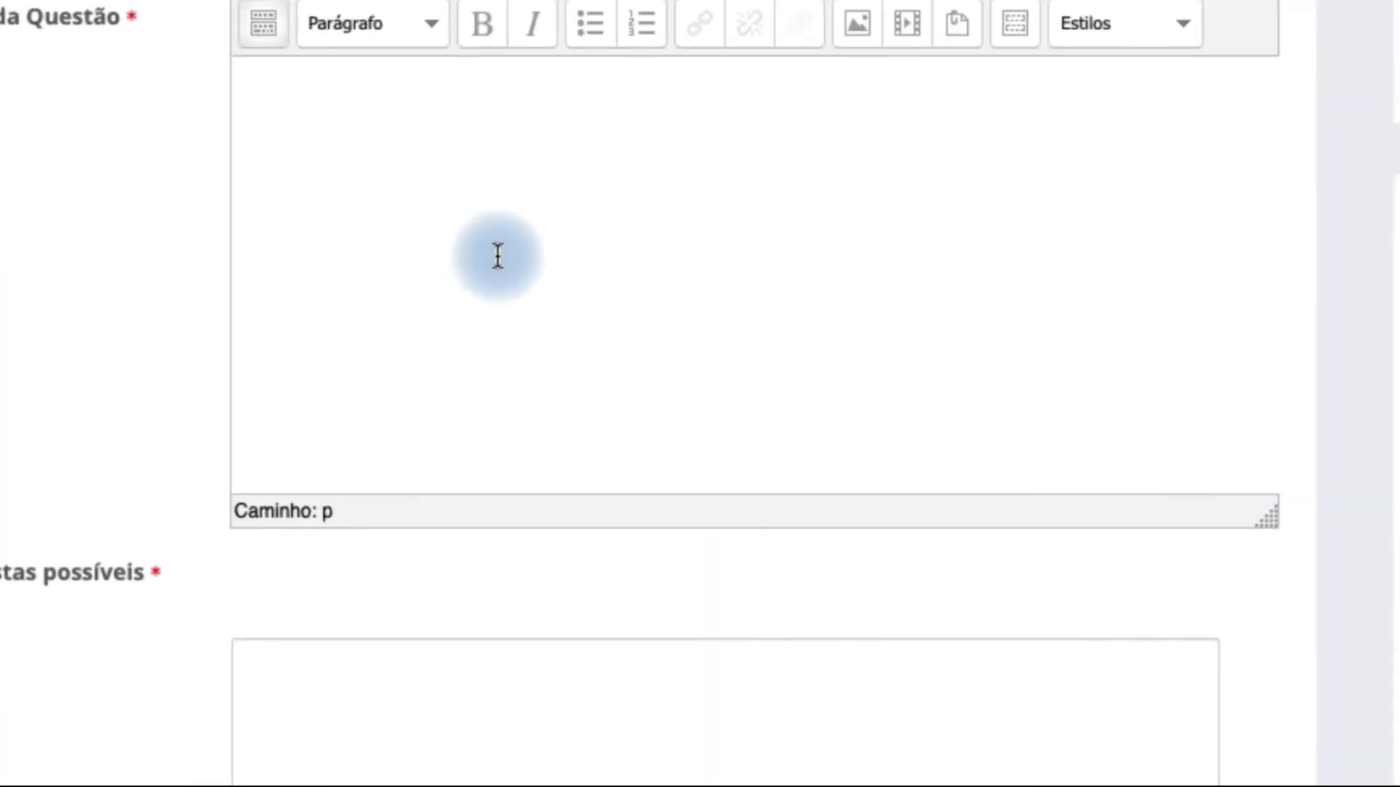
pyautogui.click(469, 303)
pyautogui.write('Como você se sente em relação....')
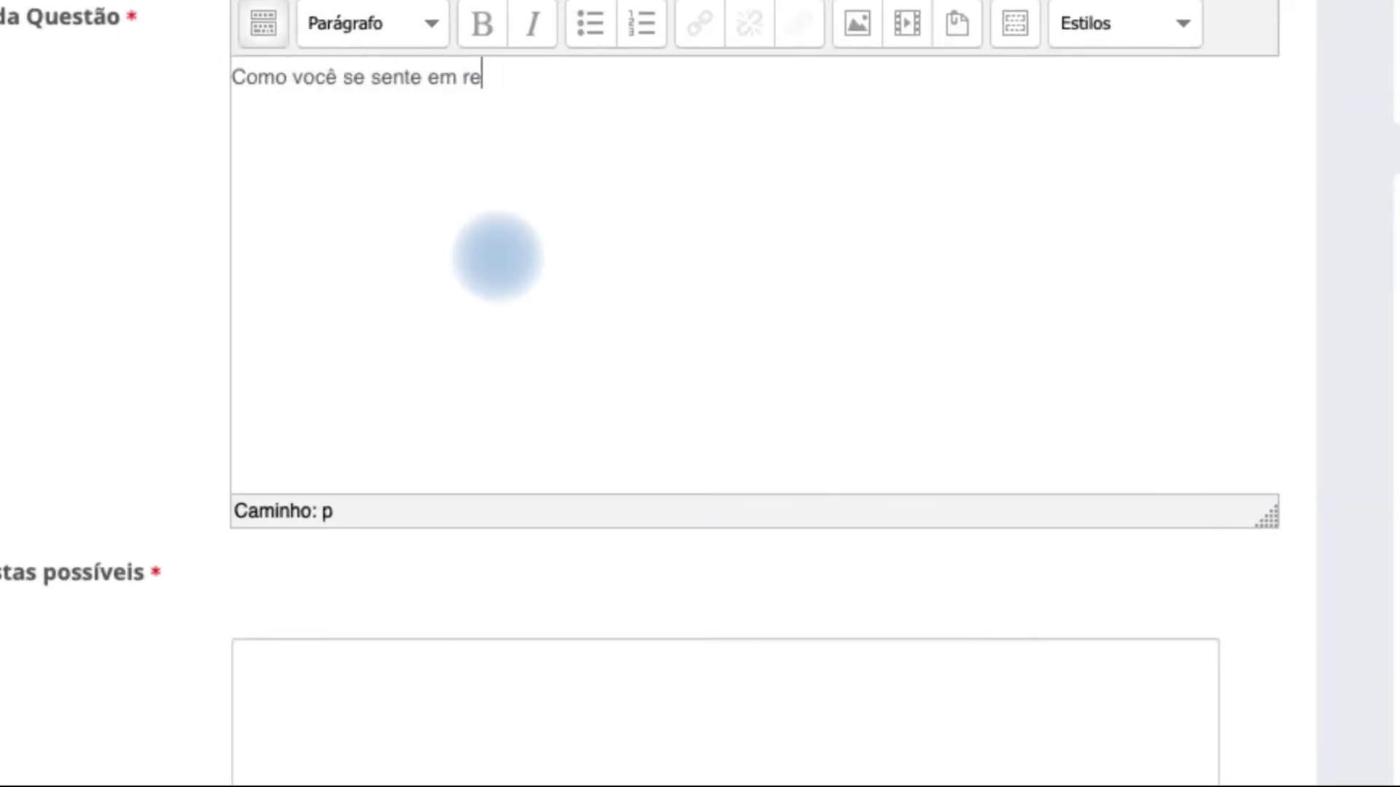
# Enter "aos conteúdos explorados na capacitação?" as the first possible answer of questão 3.
pyautogui.click(468, 666)
pyautogui.write('aos conteúdos explorados na capacitaçãp')
pyautogui.hotkey('ctrl', 'Left')
pyautogui.hotkey('ctrl', 'Left')
pyautogui.write('explorados')
pyautogui.press('Delete')
pyautogui.write('n')
pyautogui.press('End')
pyautogui.press('BackSpace')
pyautogui.write('o?')
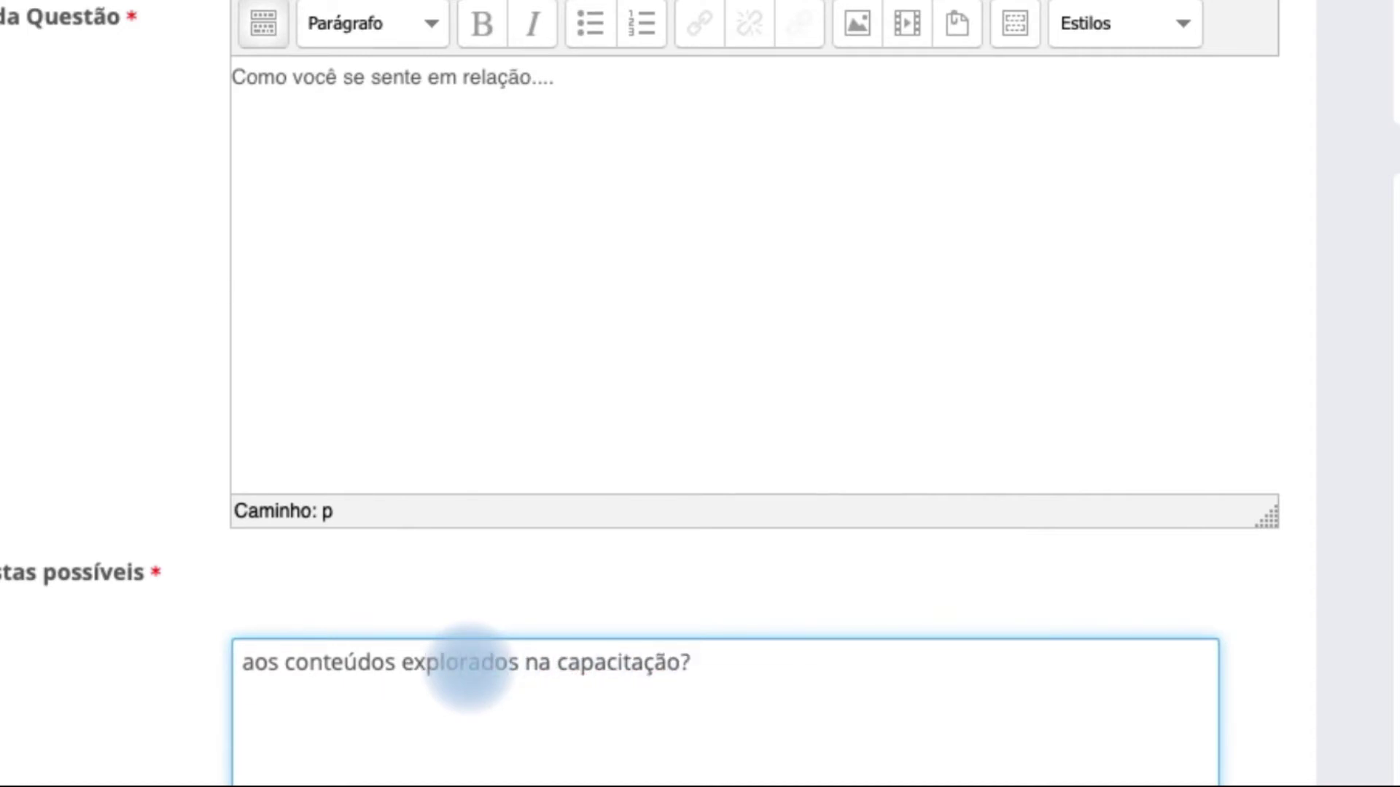
# Add the possible answers "ao tempo utilizado para os momentos assíncronos?" and "ao tempo utilizado para os momentos síncronos?" on separate lines and save the question.
pyautogui.press('Return')
pyautogui.write('ao tempo utilizado para os momentos assíncronos?')
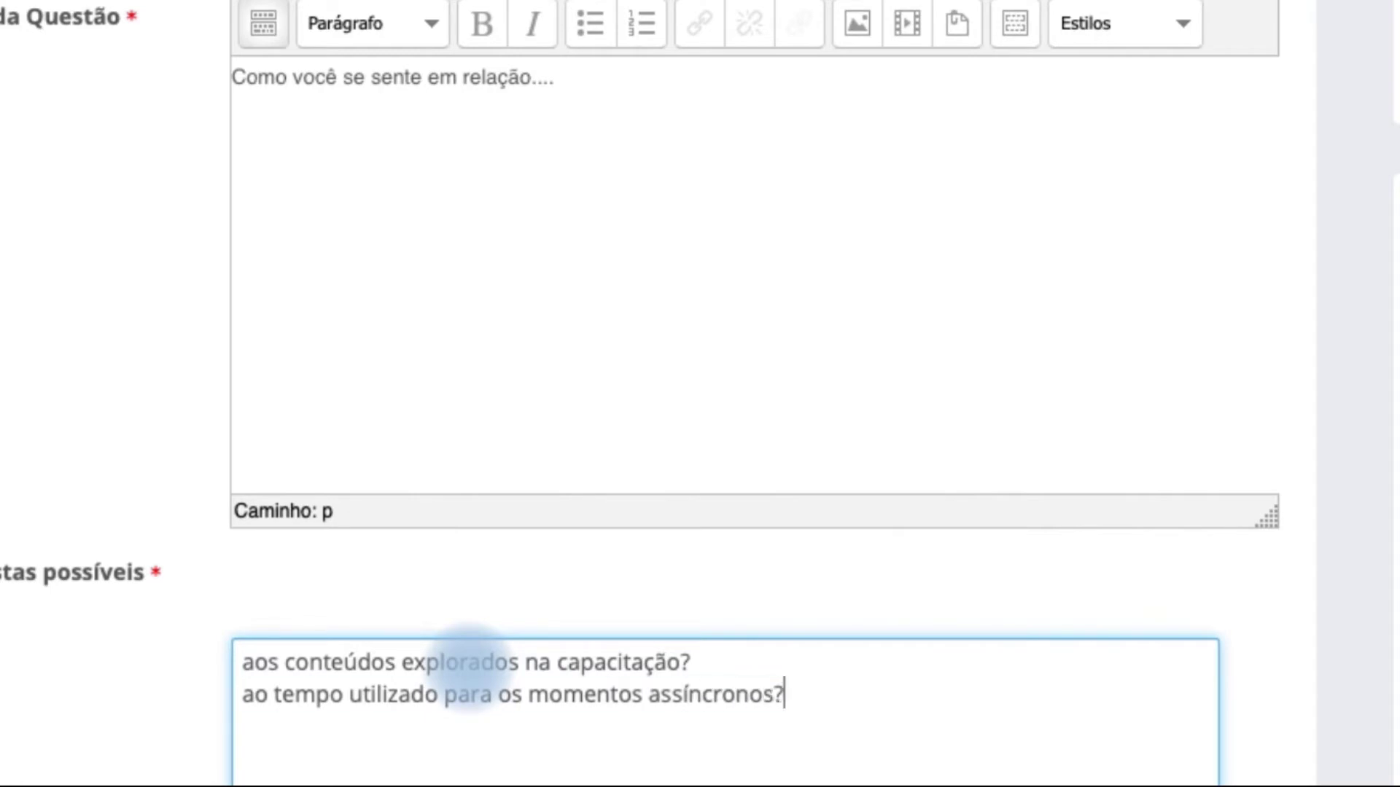
pyautogui.press('Return')
pyautogui.write('ao tempo utilizado para os momentos assíncronos?')
pyautogui.hotkey('alt', 'Left')
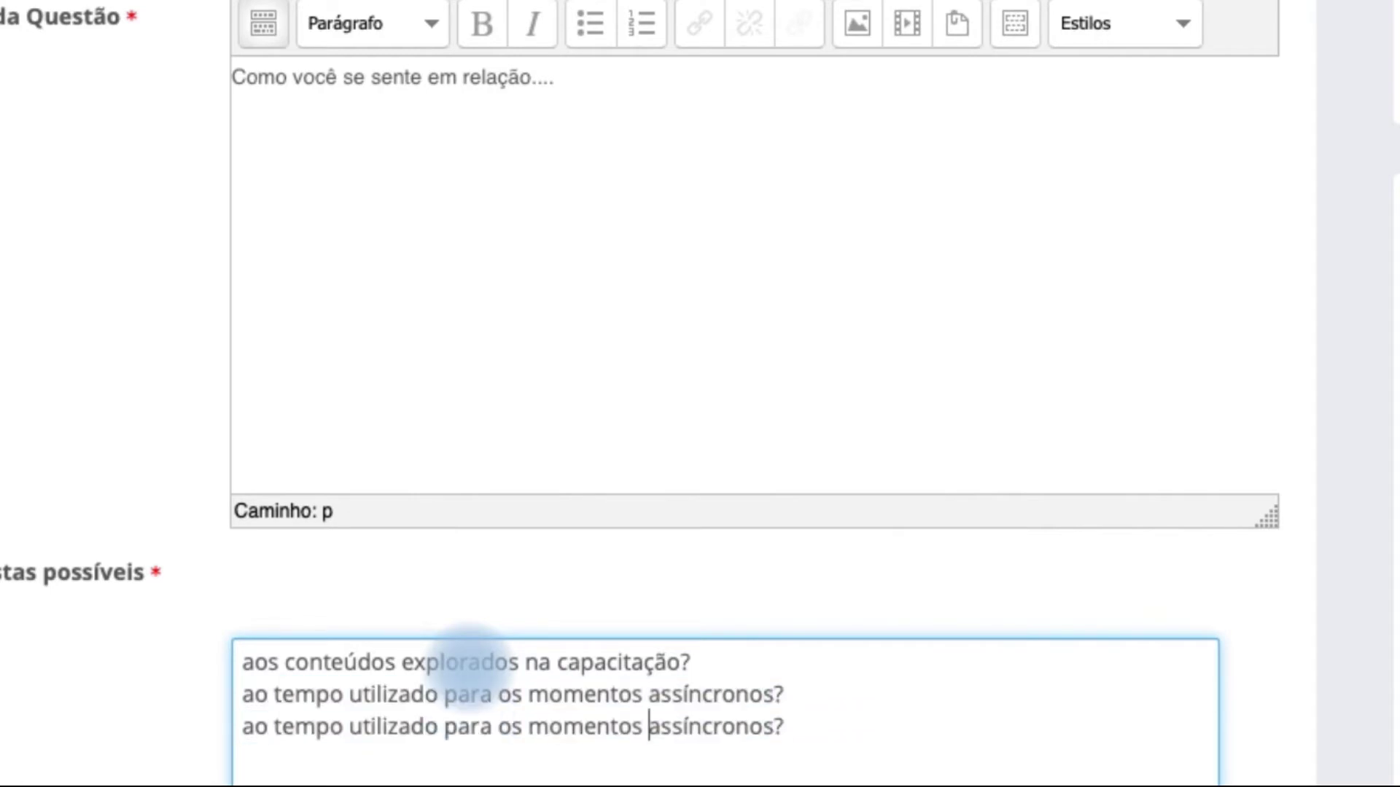
pyautogui.press('Delete')
pyautogui.press('Delete')
pyautogui.press('super+Right')
pyautogui.scroll(-2, 532, 782)
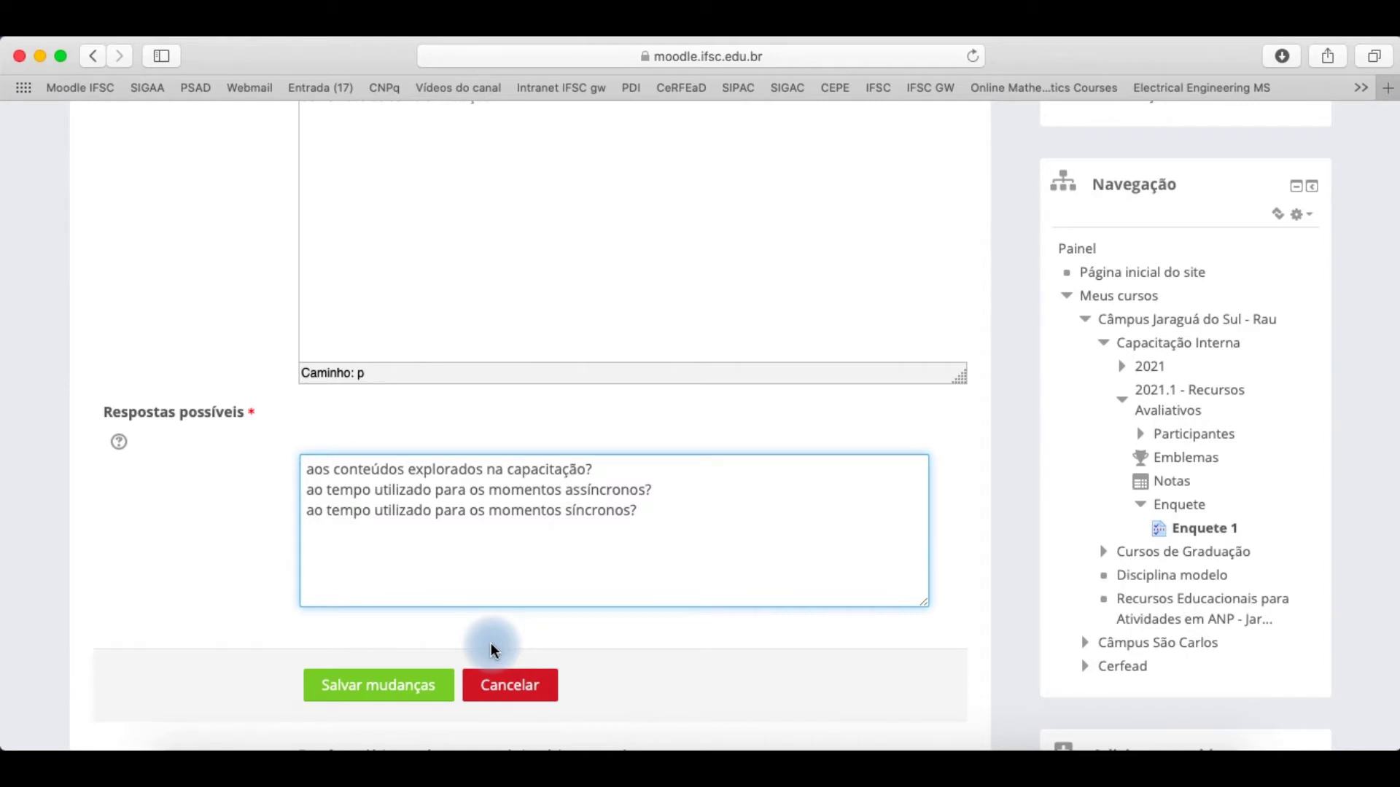
pyautogui.click(393, 683)
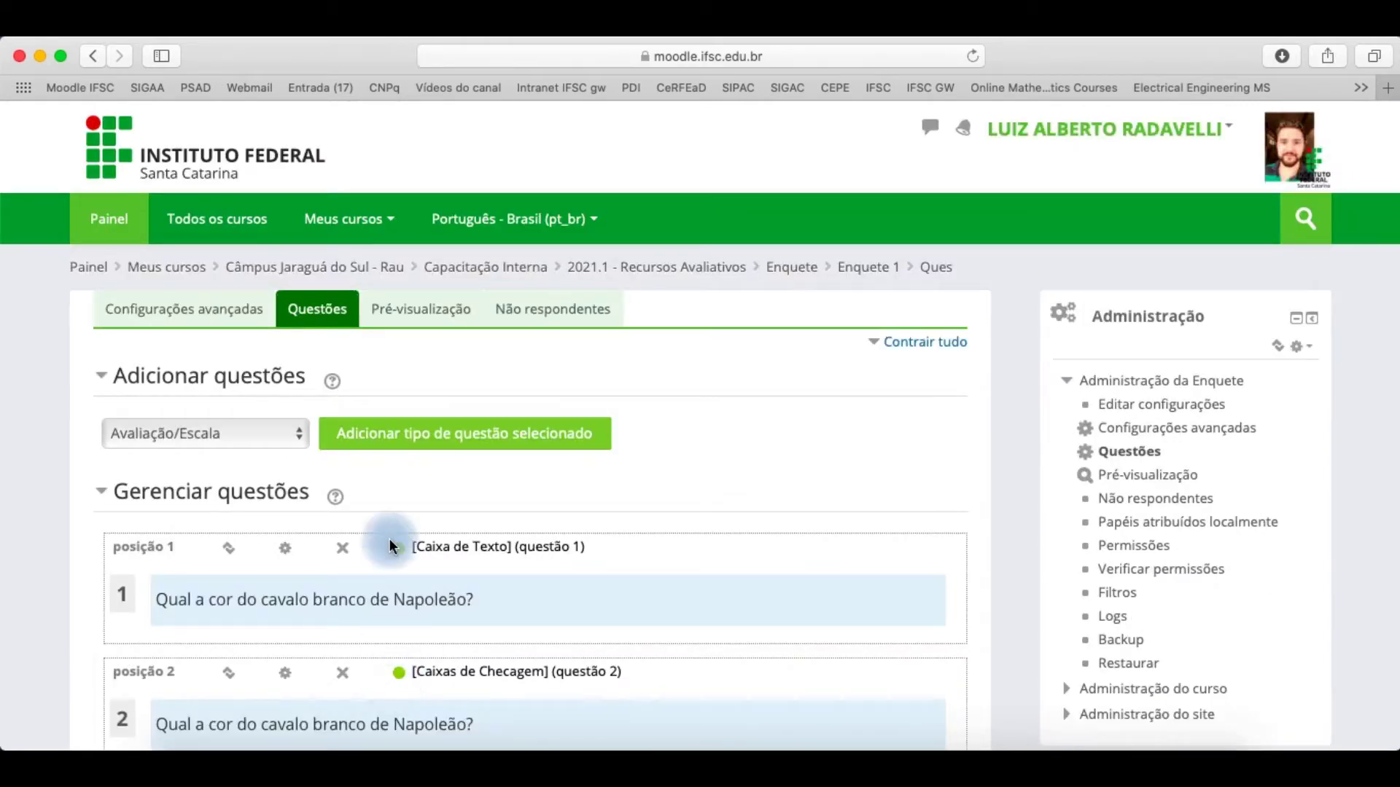
# Preview Enquete 1 and examine the rating scale of question 3.
pyautogui.click(418, 314)
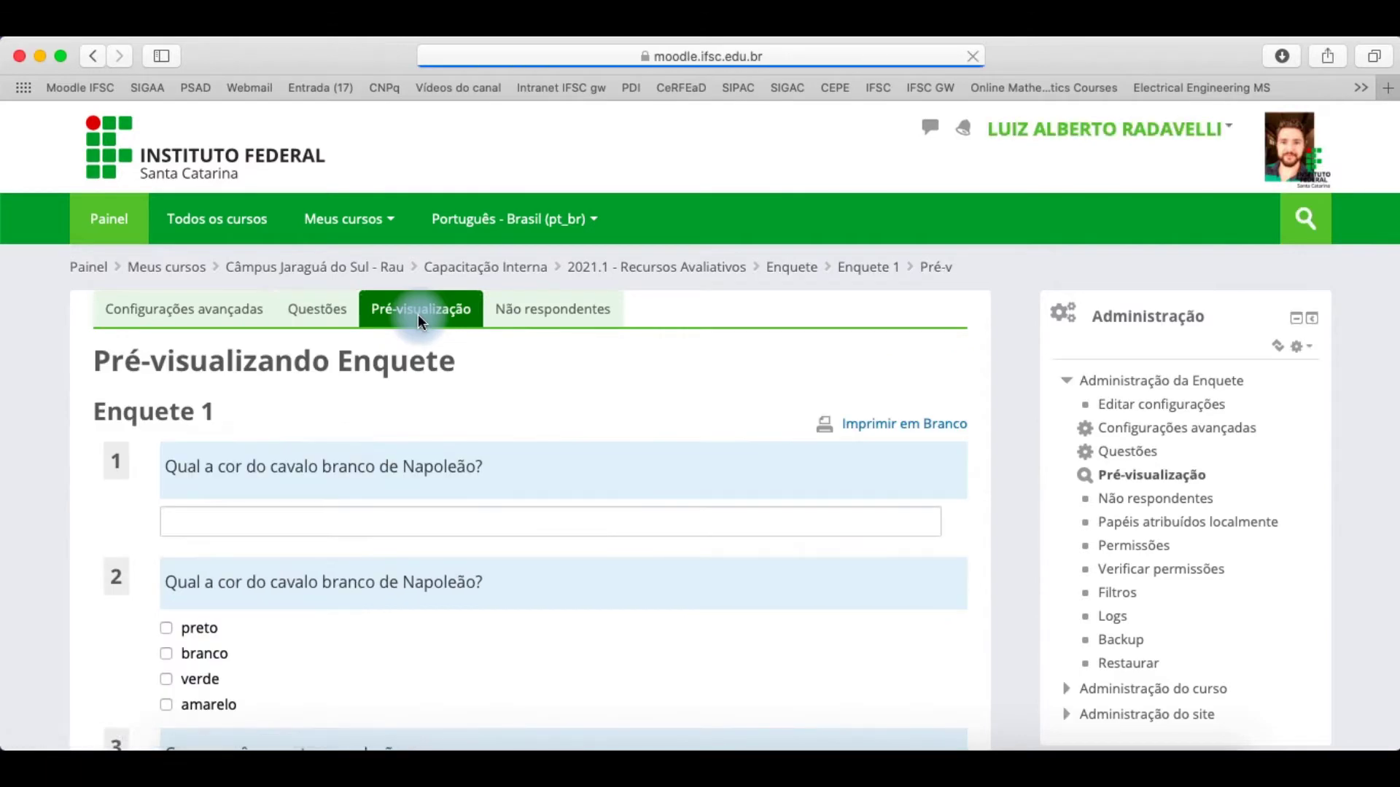
pyautogui.scroll(-5, 448, 514)
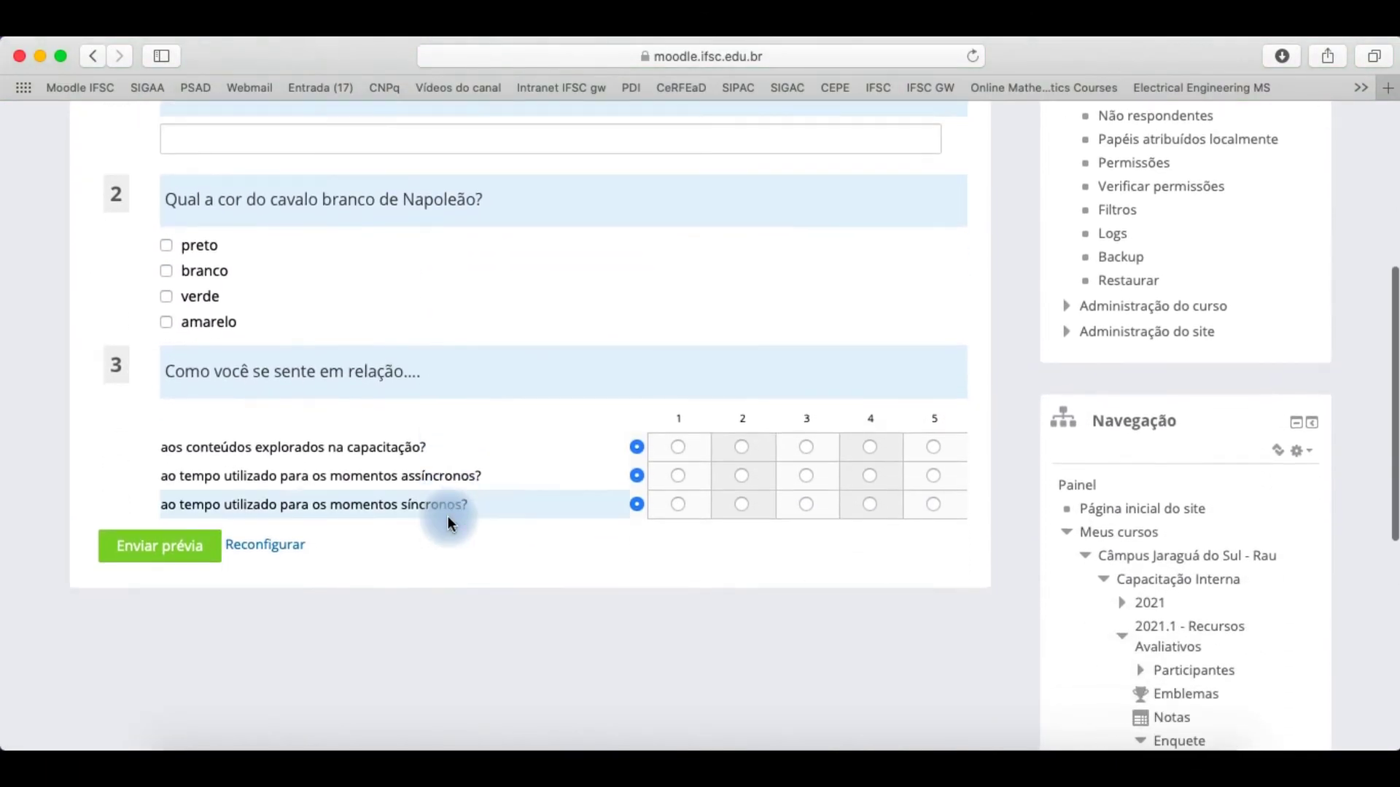
pyautogui.scroll(5, 516, 636)
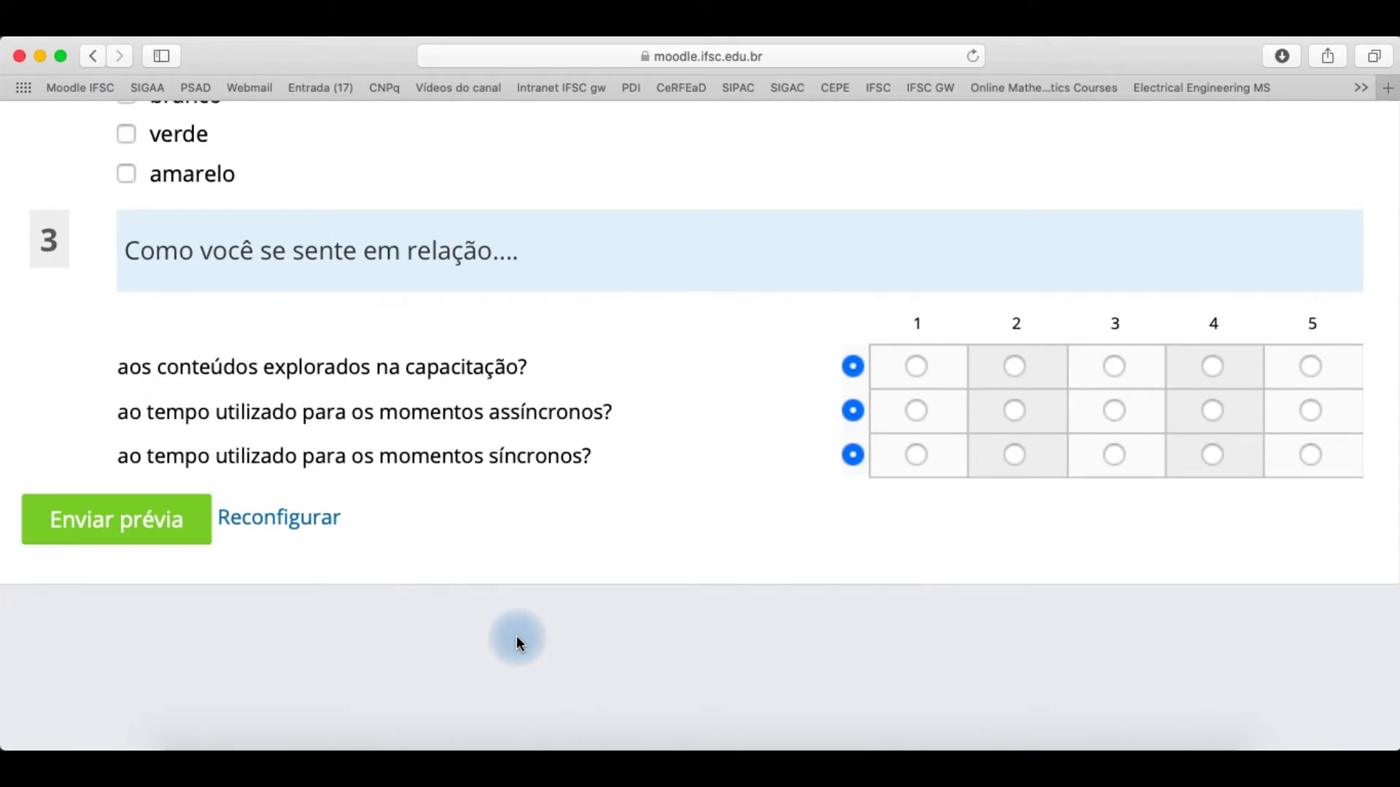
pyautogui.click(897, 362)
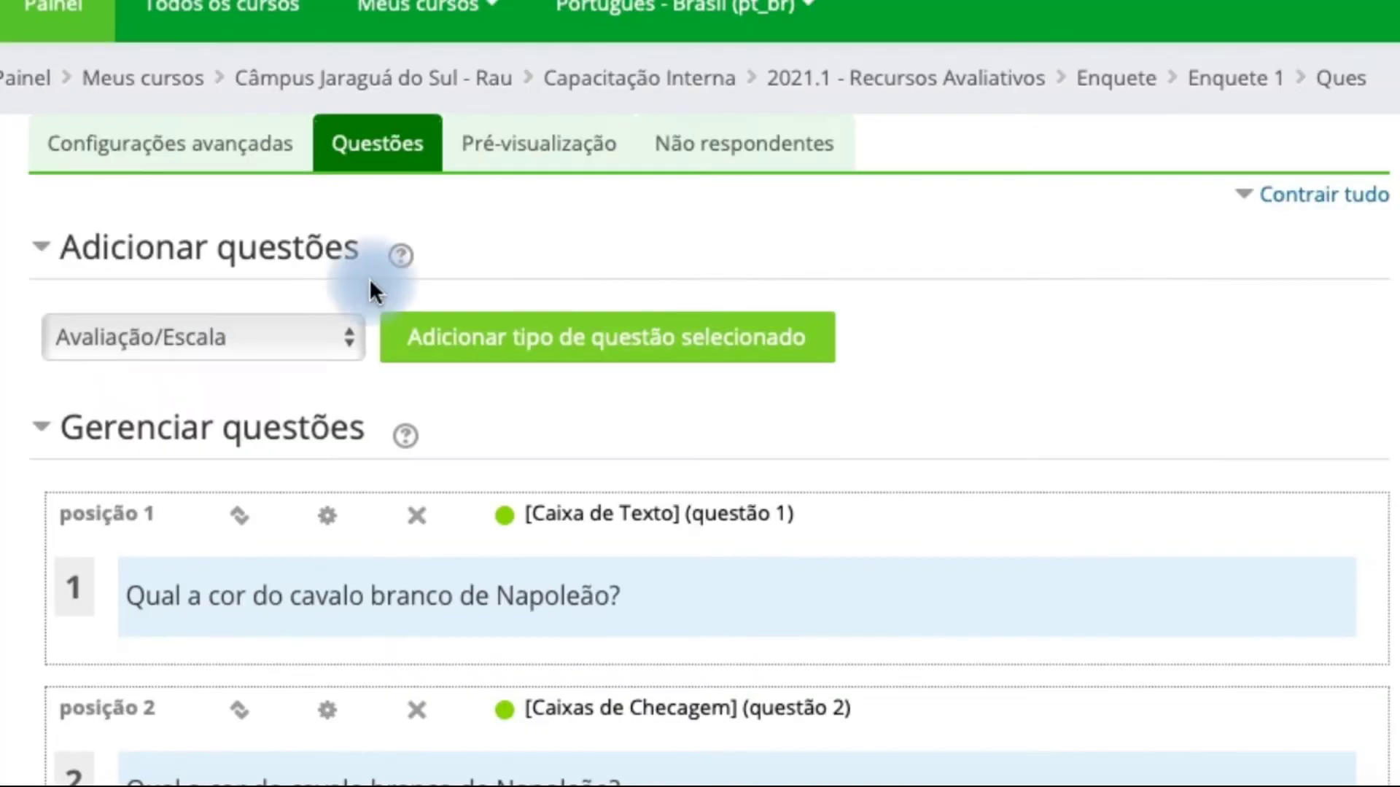
# Edit questão 3, add the line "(escolha 1 - insatisfatório; 5 - excelente)" below its question text and save the changes.
pyautogui.scroll(-8, 369, 278)
pyautogui.scroll(5, 243, 286)
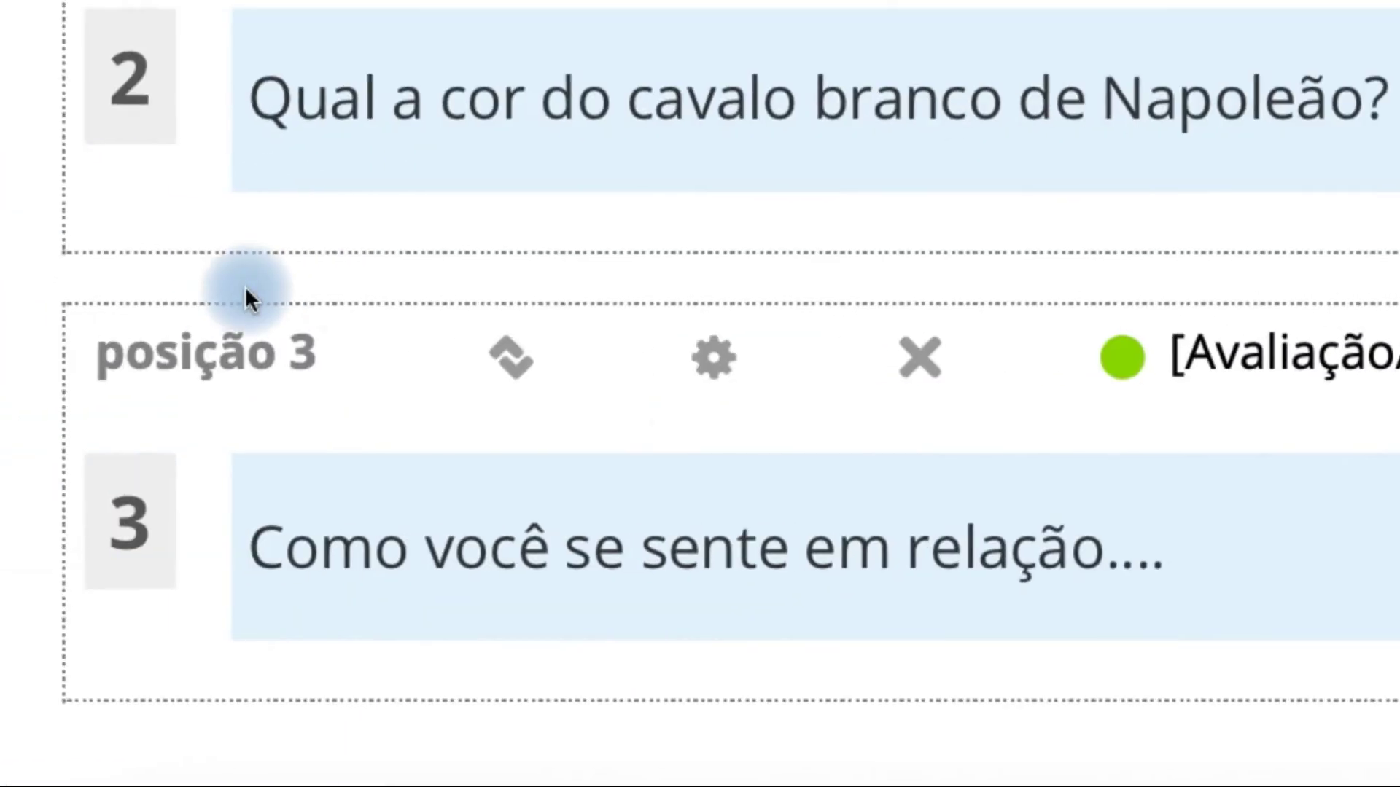
pyautogui.click(719, 357)
pyautogui.scroll(-4, 721, 408)
pyautogui.click(736, 452)
pyautogui.press('Return')
pyautogui.write('(es')
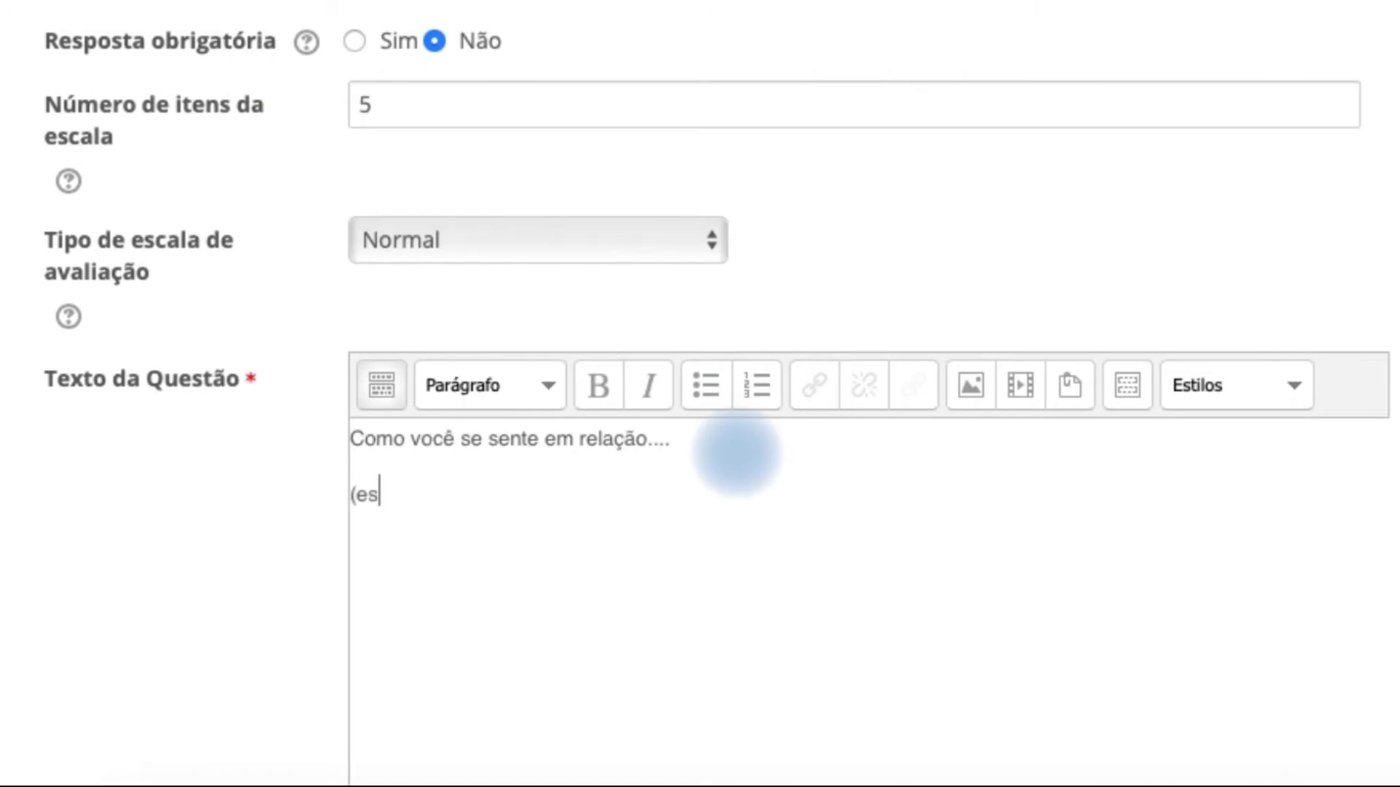
pyautogui.write('colha 1 - insatisfatório; ')
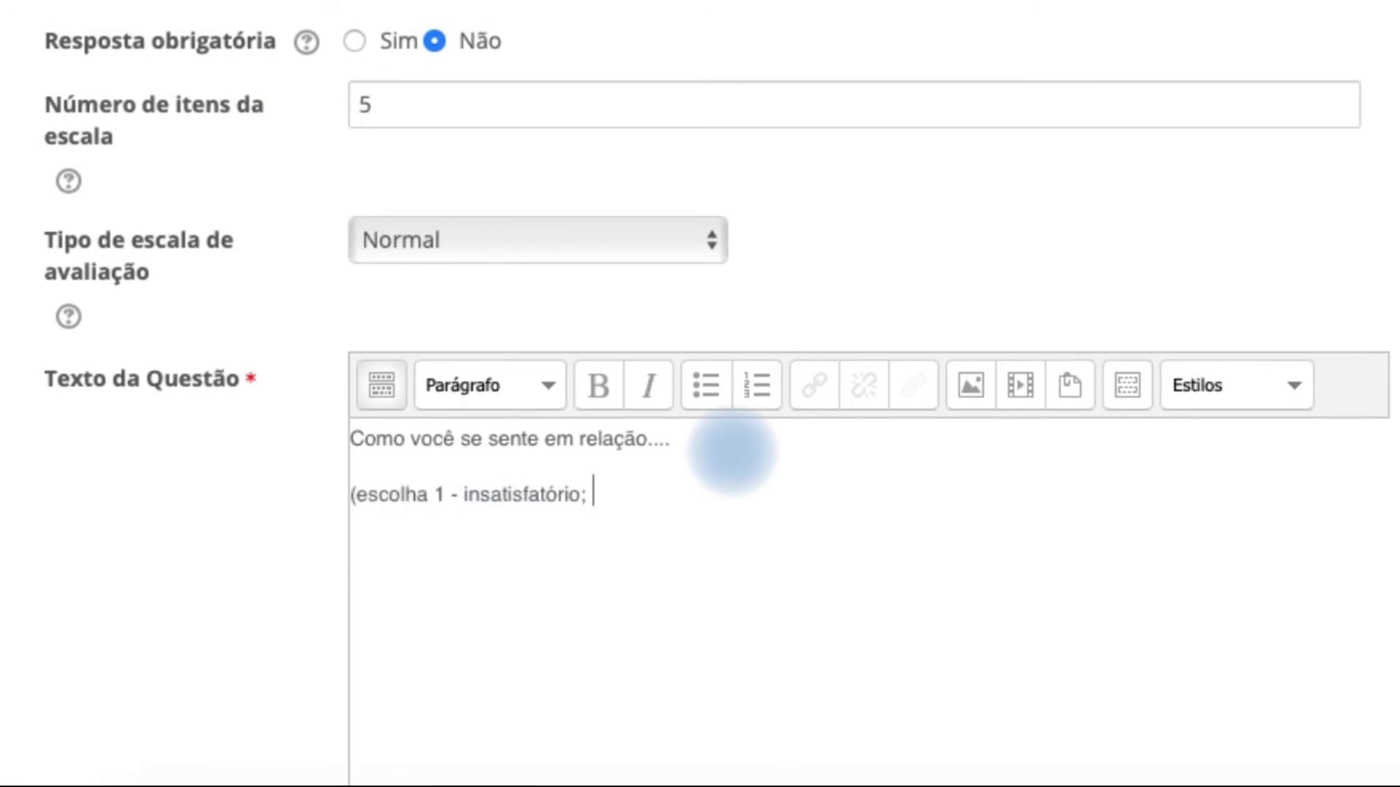
pyautogui.write('5 - excelente')
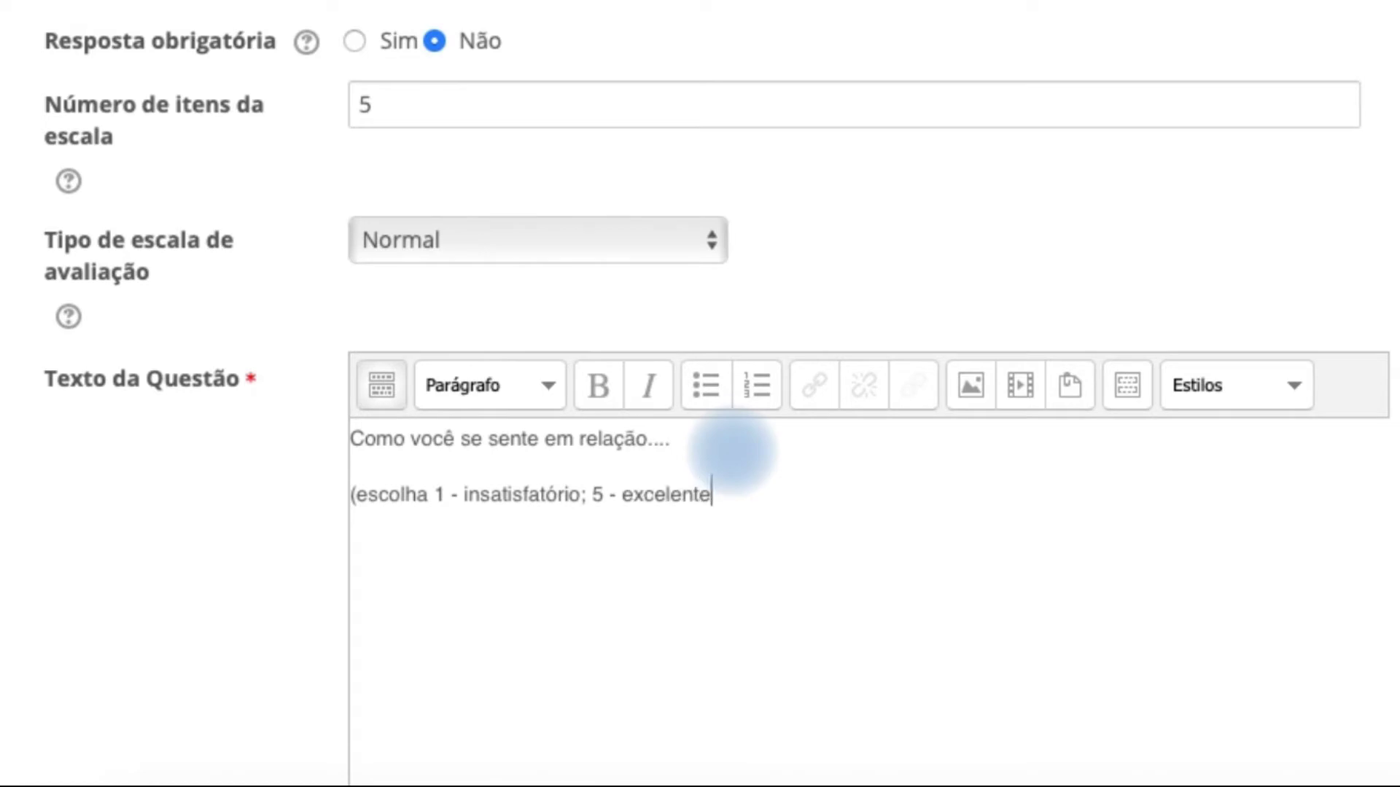
pyautogui.scroll(-10, 756, 537)
pyautogui.click(556, 571)
# Preview Enquete 1 and, in question 3, rate the conteúdos 4 and both the momentos assíncronos and síncronos 5.
pyautogui.click(566, 164)
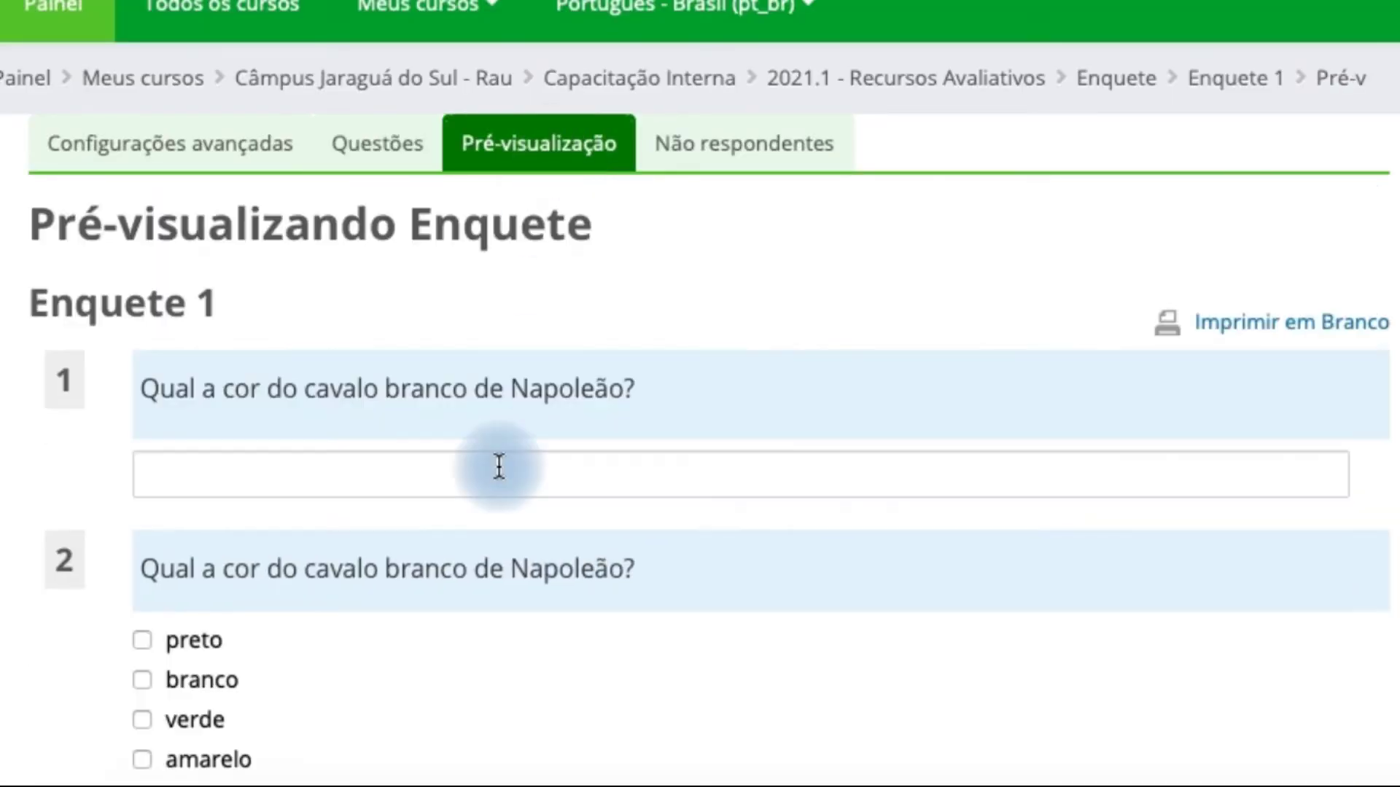
pyautogui.scroll(-5, 376, 528)
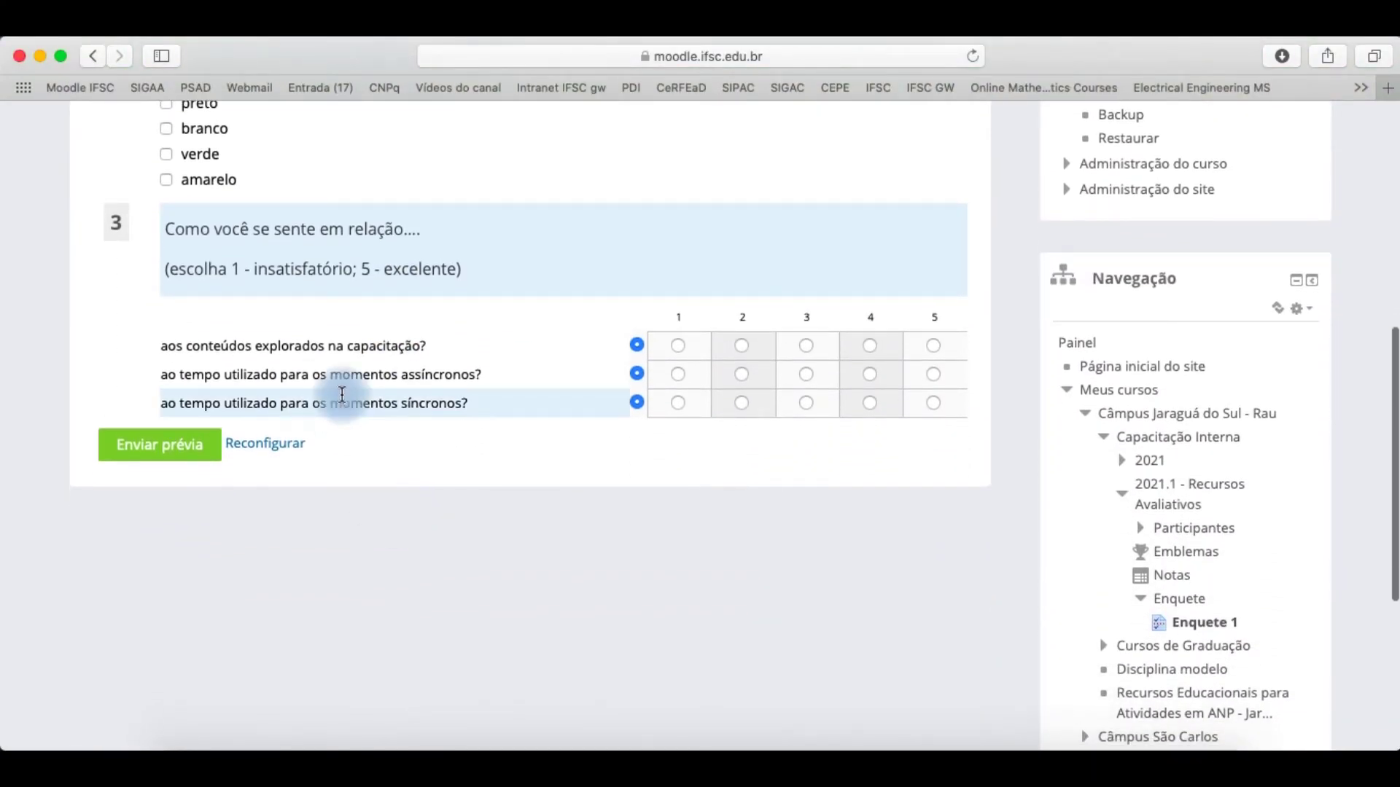
pyautogui.scroll(5, 342, 394)
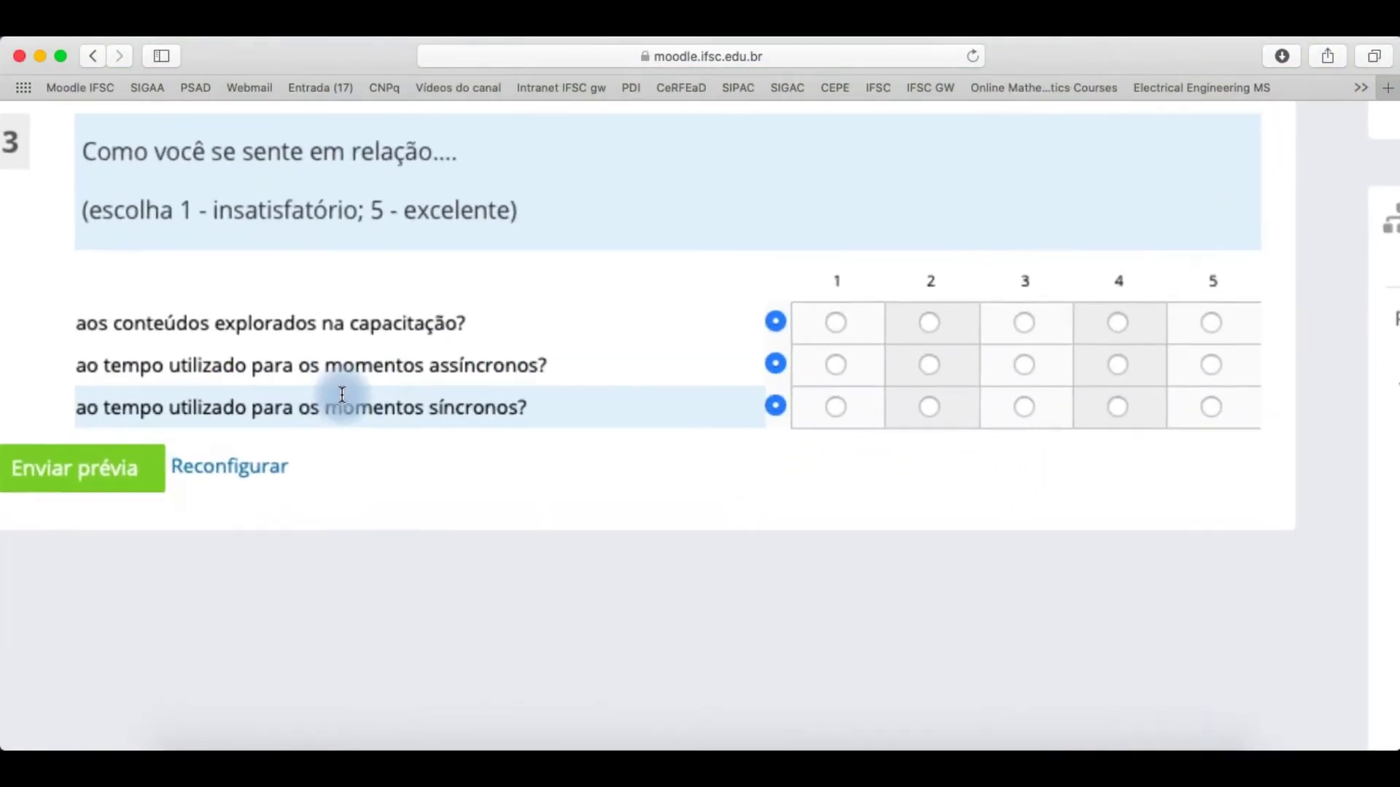
pyautogui.scroll(2, 342, 394)
pyautogui.scroll(-3, 342, 394)
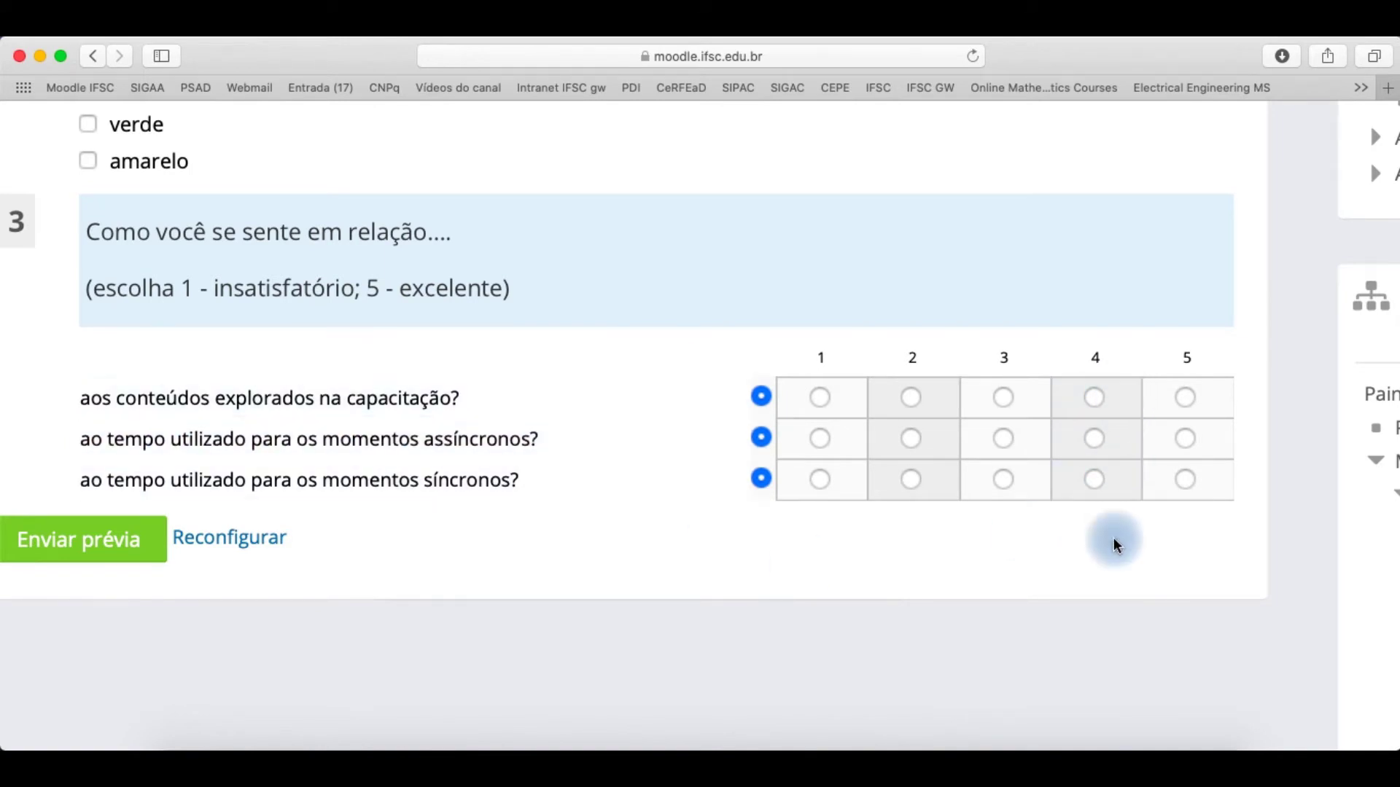
pyautogui.click(1099, 412)
pyautogui.click(1185, 438)
pyautogui.click(1185, 479)
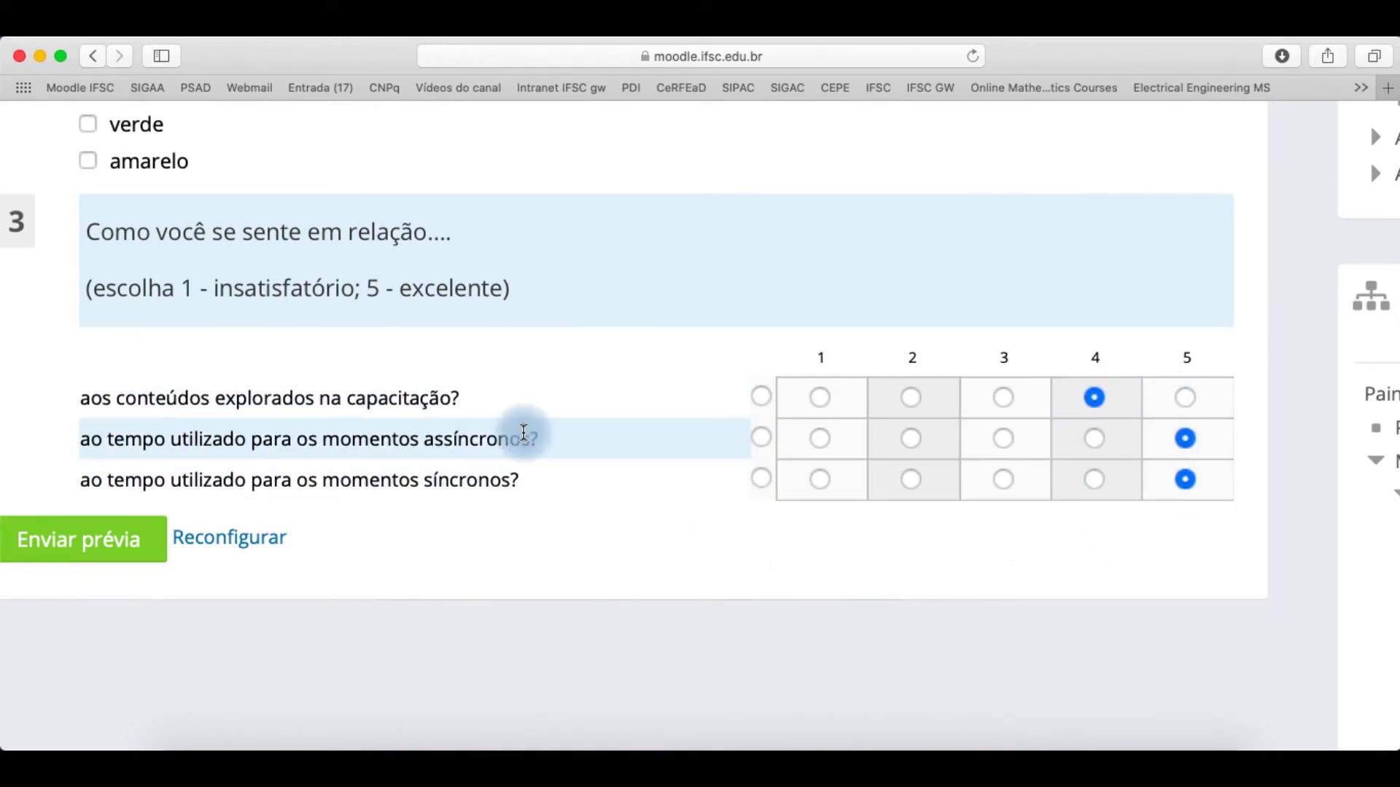
# Tick branco in question 2, answer question 1 with "branco!!" and submit the preview.
pyautogui.press('super+minus')
pyautogui.click(167, 212)
pyautogui.scroll(3, 167, 219)
pyautogui.click(187, 218)
pyautogui.write('branco!!')
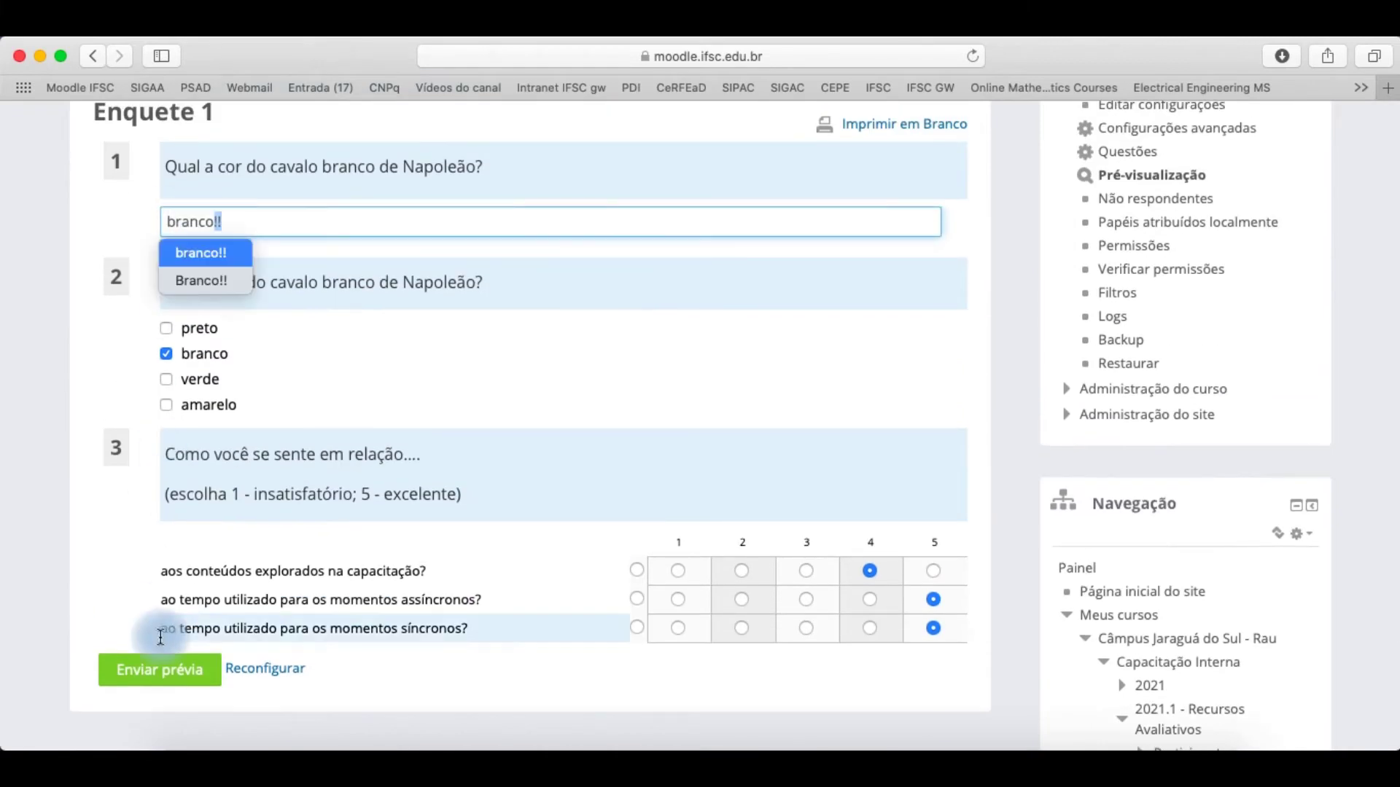
pyautogui.click(156, 661)
pyautogui.scroll(-5, 228, 590)
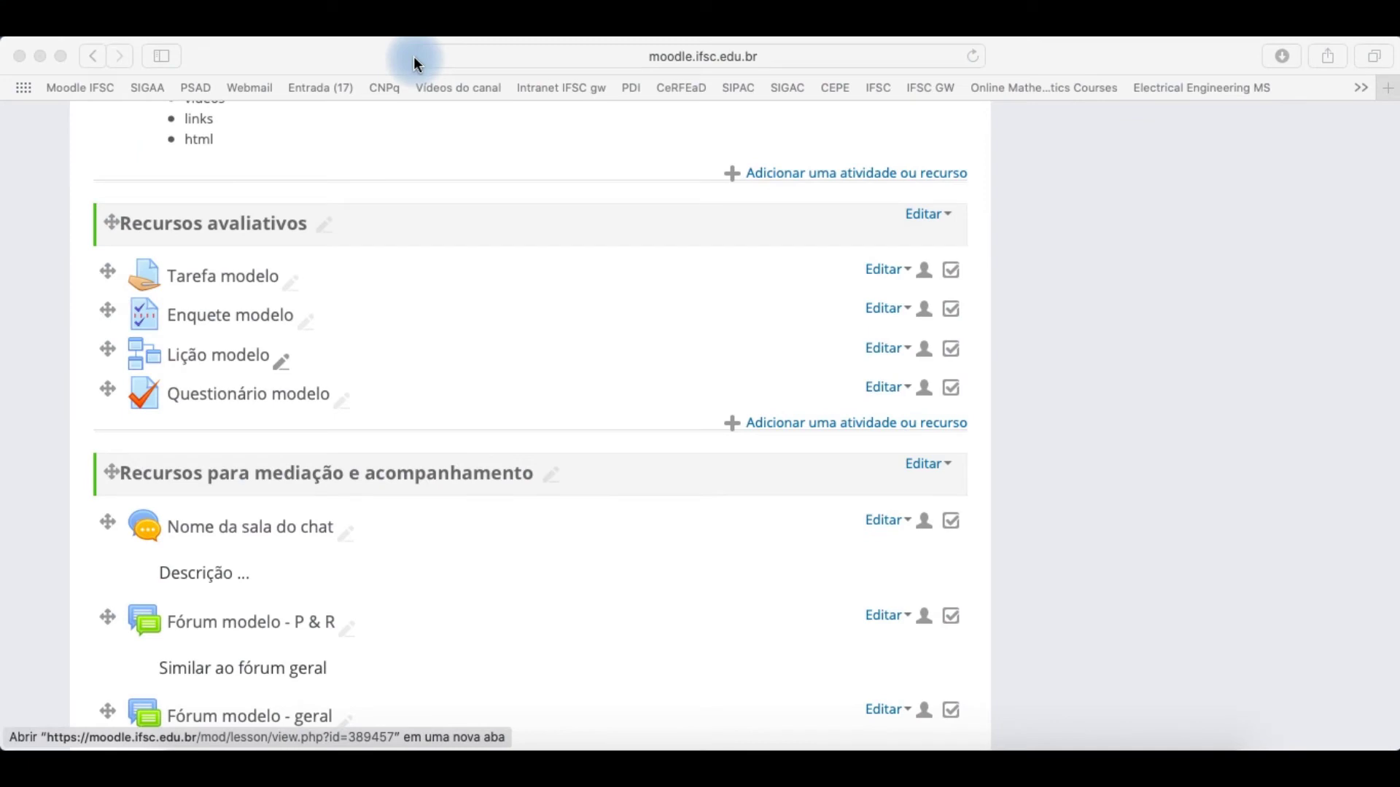
# Open Lição modelo from the Recursos avaliativos section and expand the formatting options of the essay answer editor.
pyautogui.click(216, 355)
pyautogui.click(205, 414)
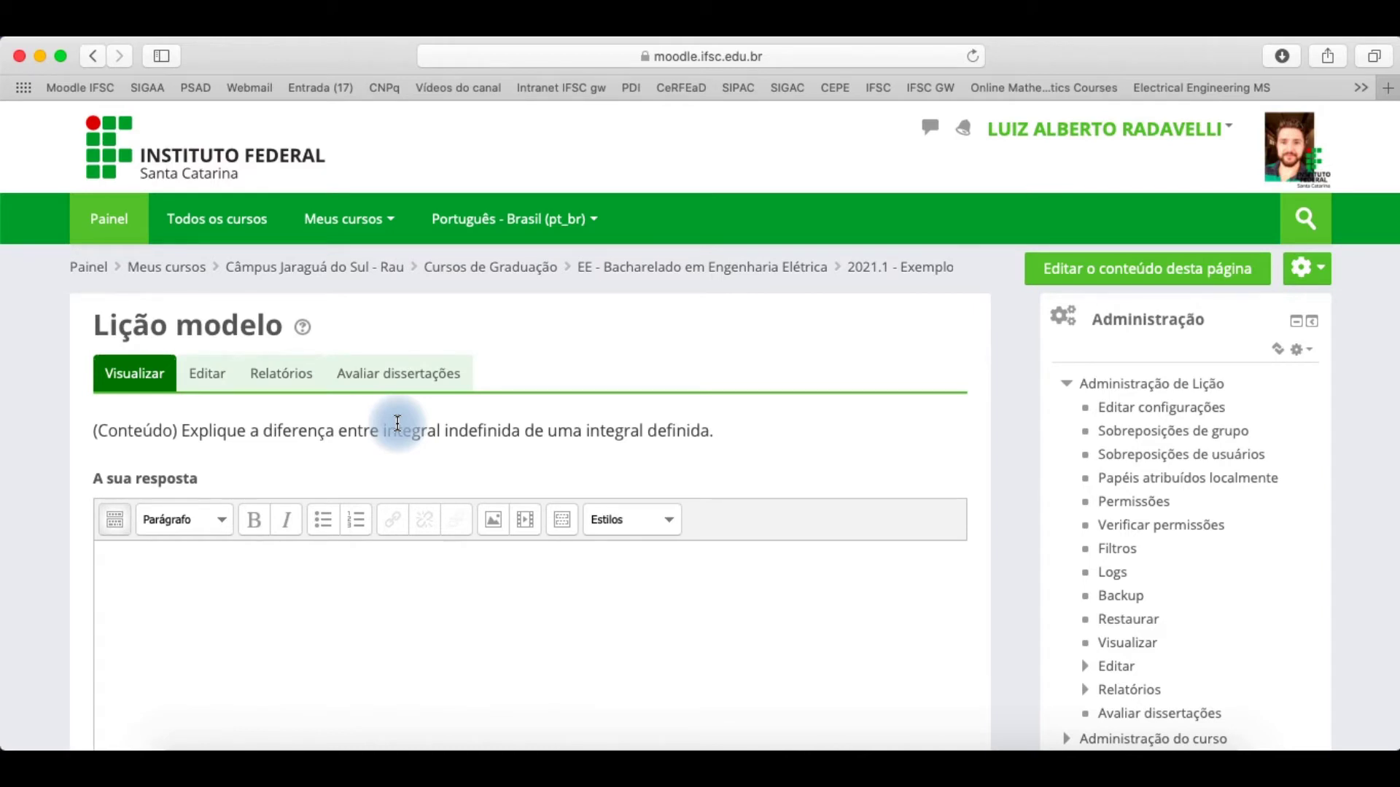
pyautogui.scroll(-3, 397, 423)
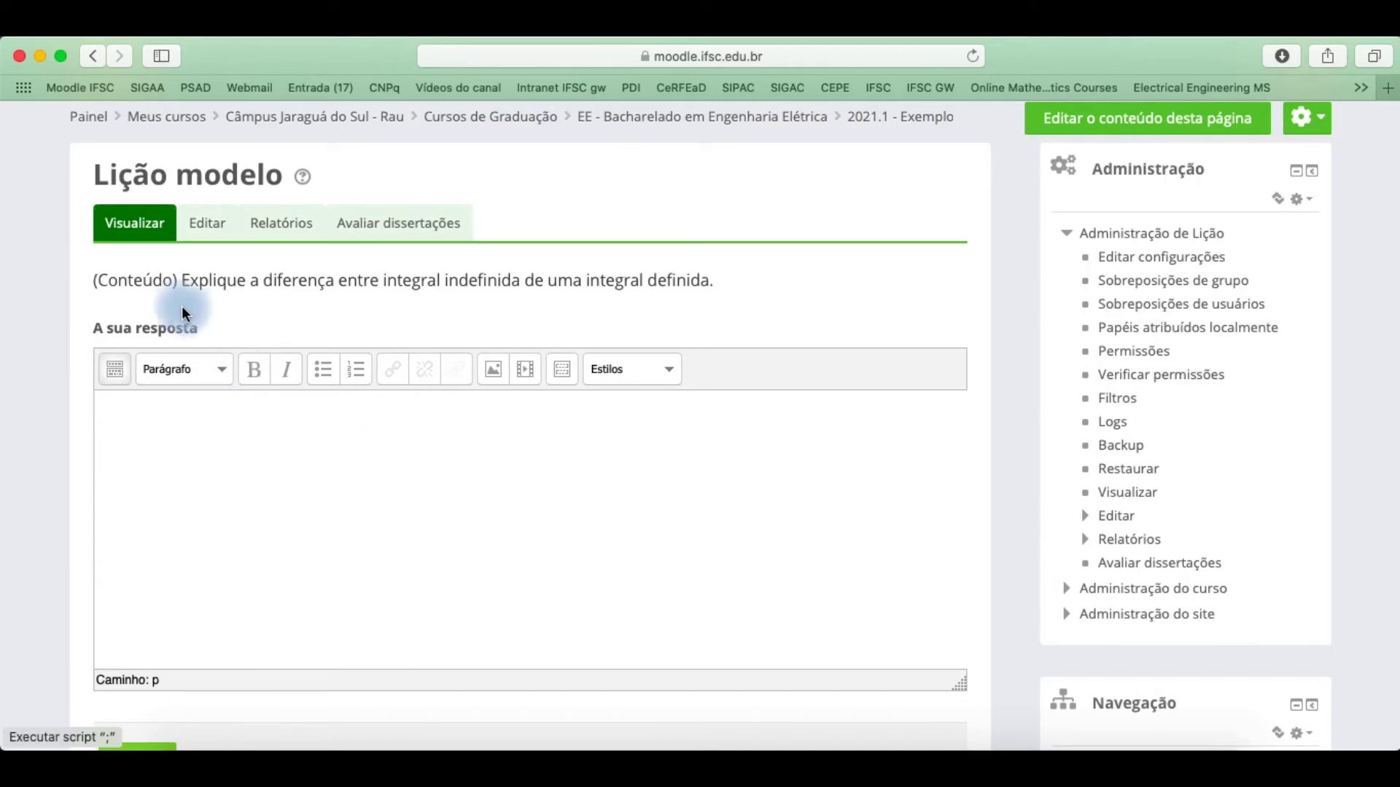
pyautogui.scroll(3, 176, 305)
pyautogui.scroll(-2, 177, 304)
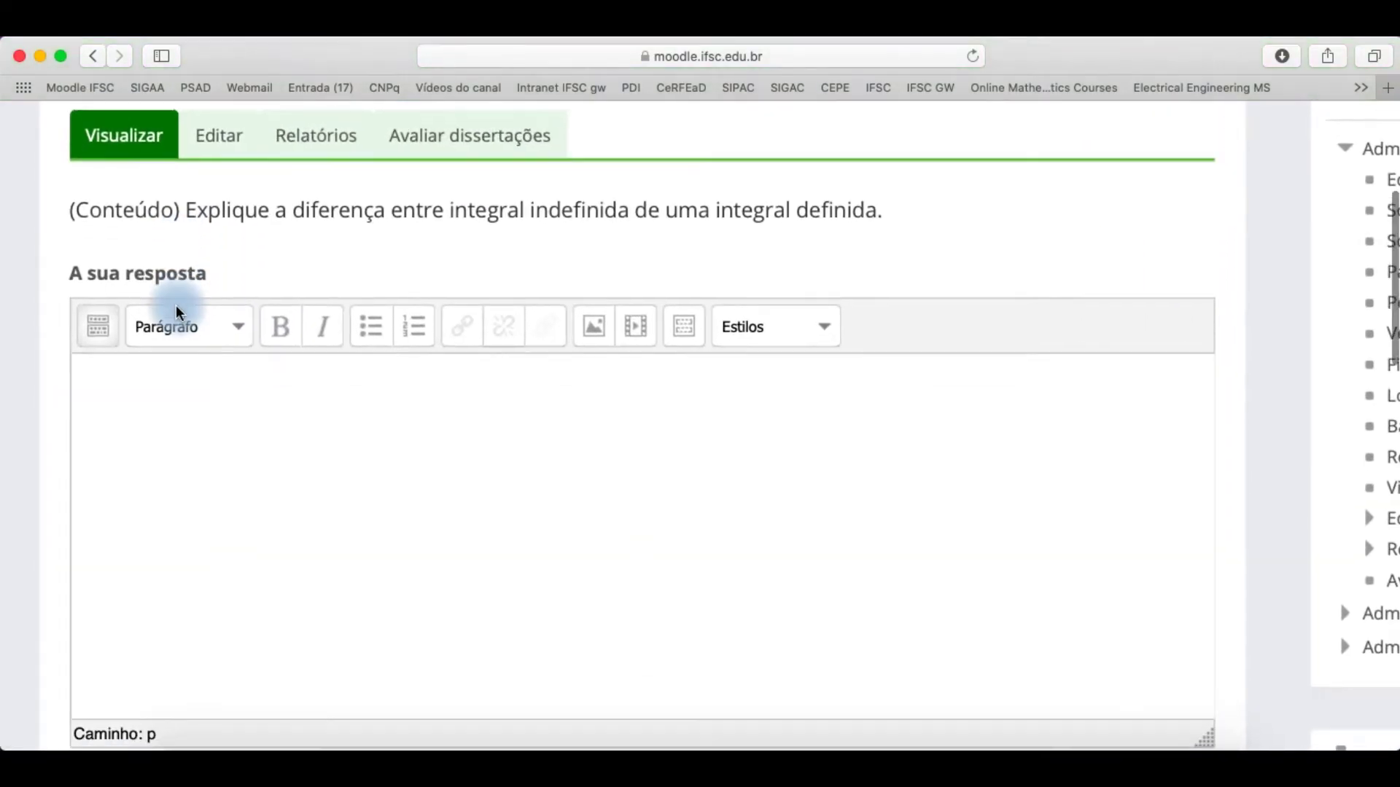
pyautogui.scroll(-1, 146, 372)
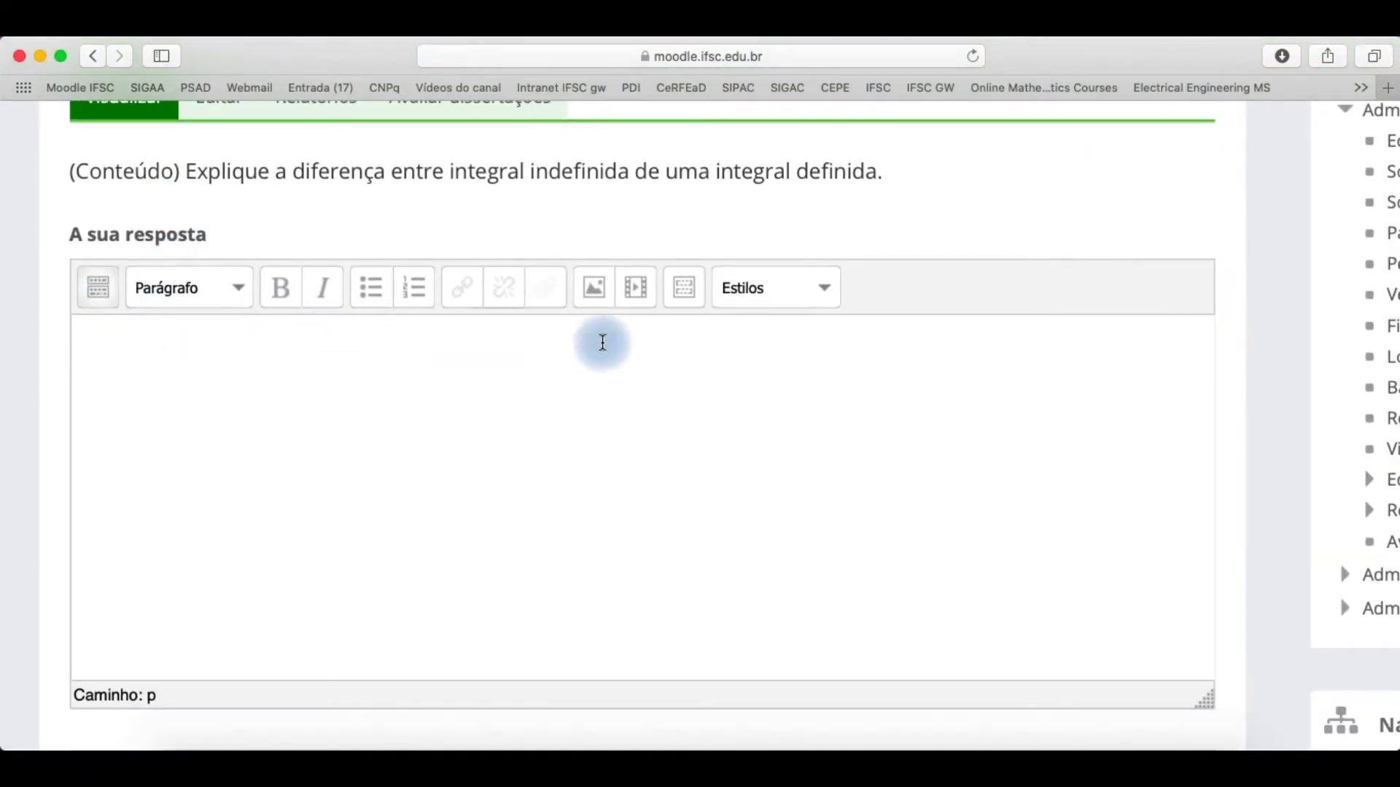
pyautogui.click(101, 290)
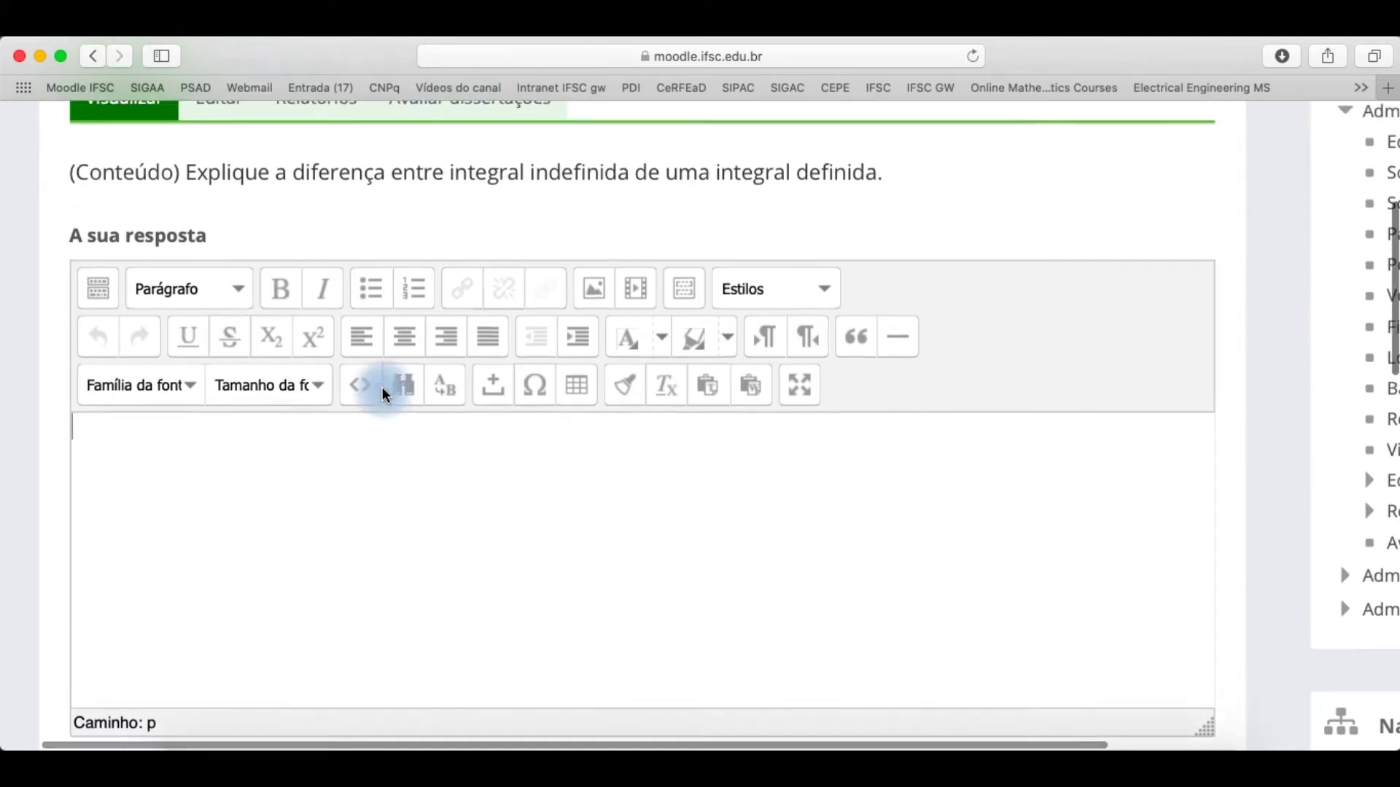
# Answer the essay question about indefinite and definite integrals with "texto texto" and submit it.
pyautogui.scroll(4, 381, 387)
pyautogui.scroll(1, 99, 336)
pyautogui.scroll(5, 99, 336)
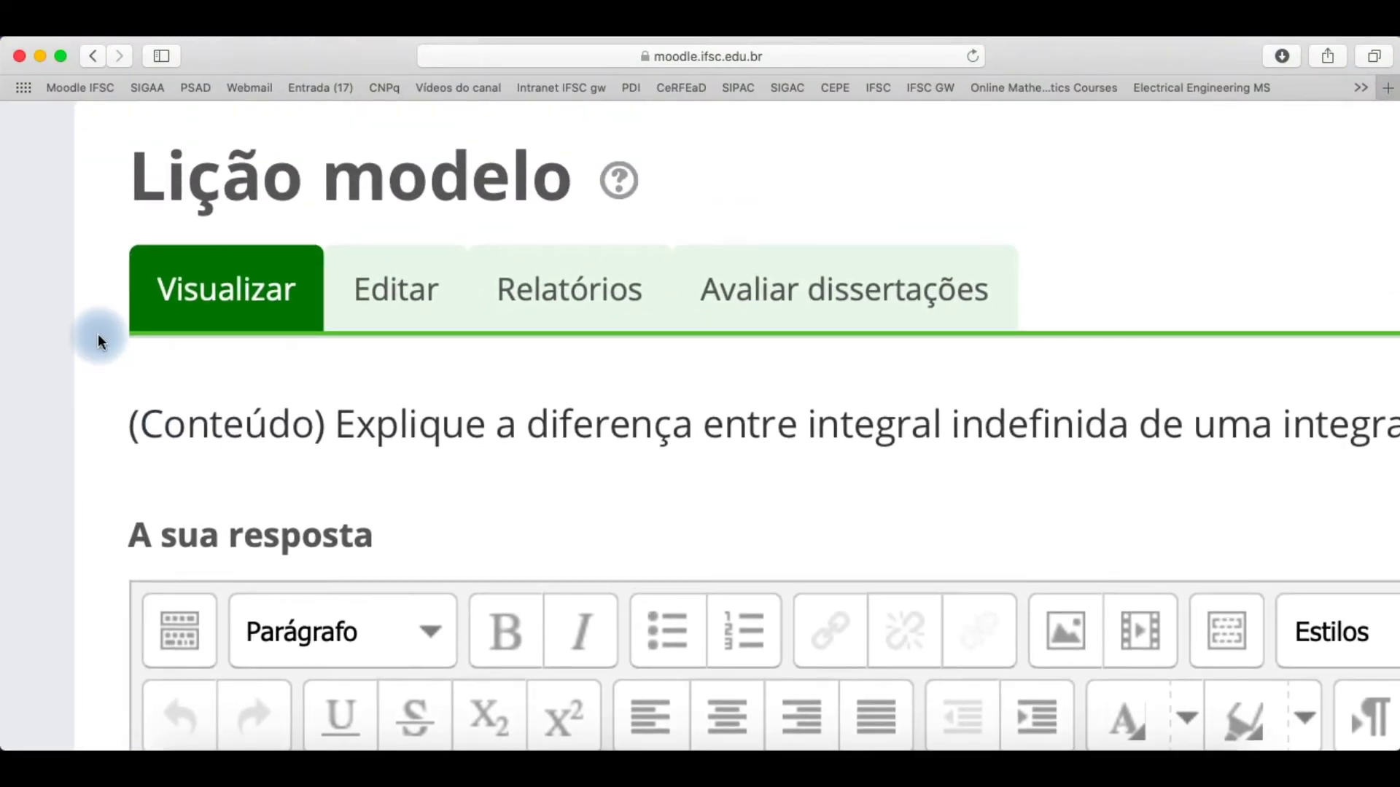
pyautogui.scroll(-5, 297, 422)
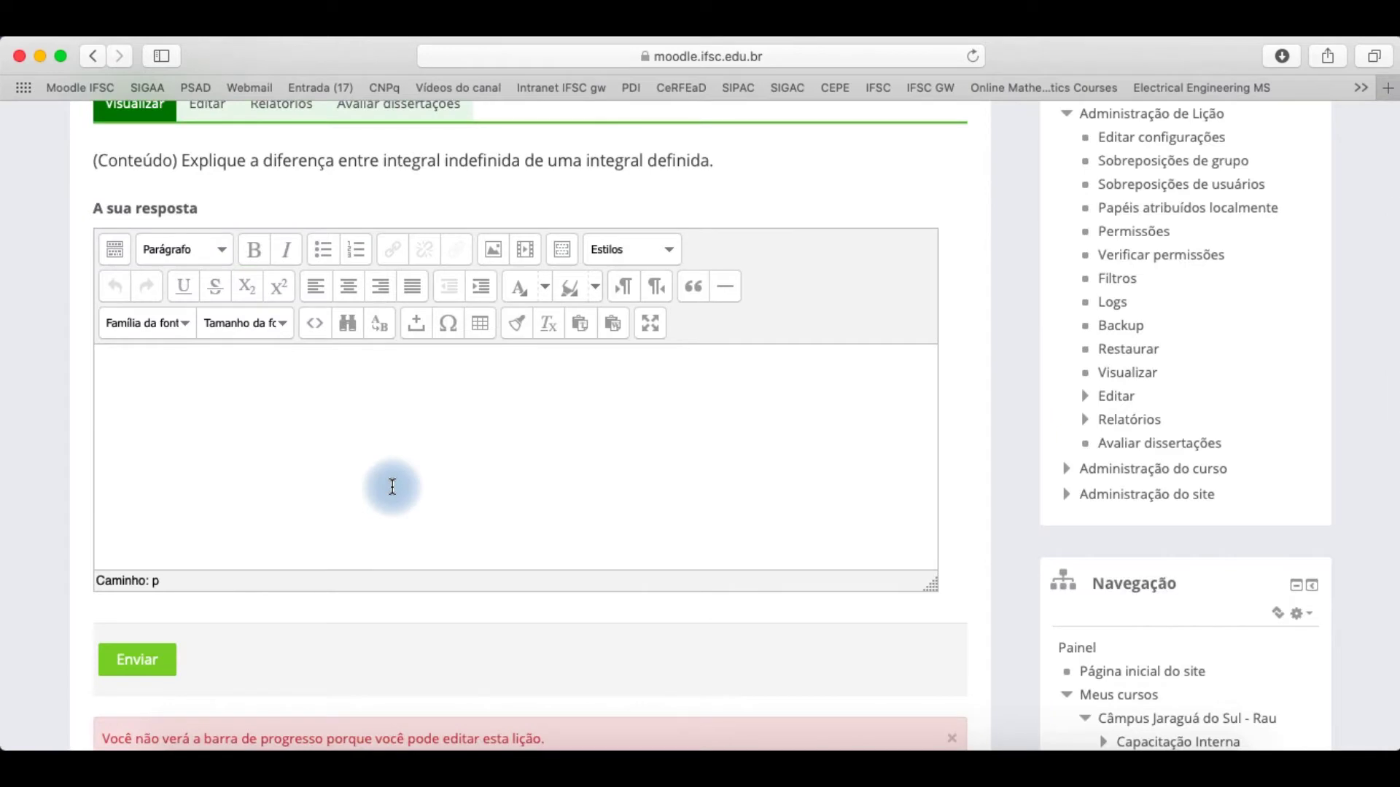
pyautogui.write('texto texto')
pyautogui.click(146, 654)
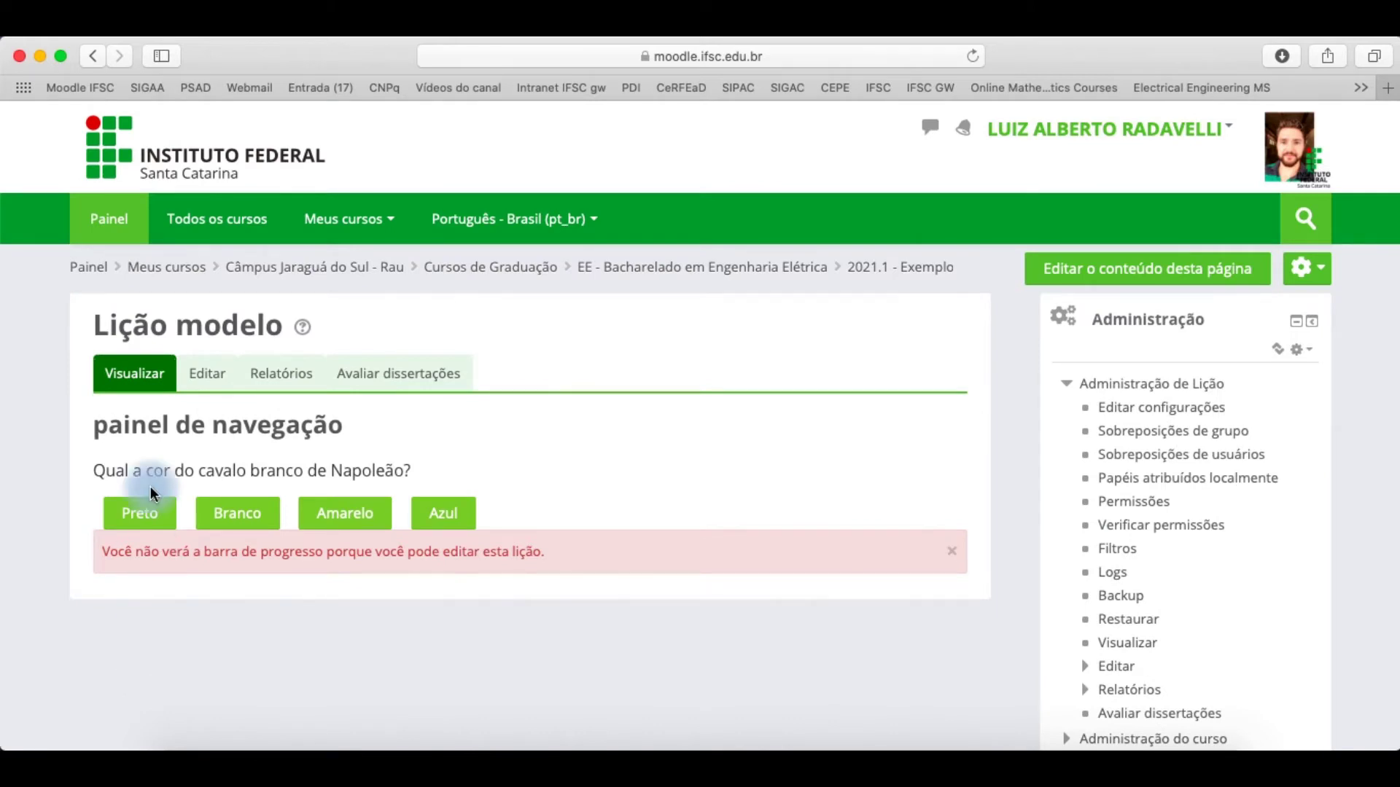
# On the painel de navegação page, try Preto and choose Branco as the colour of Napoleão's horse.
pyautogui.scroll(5, 125, 550)
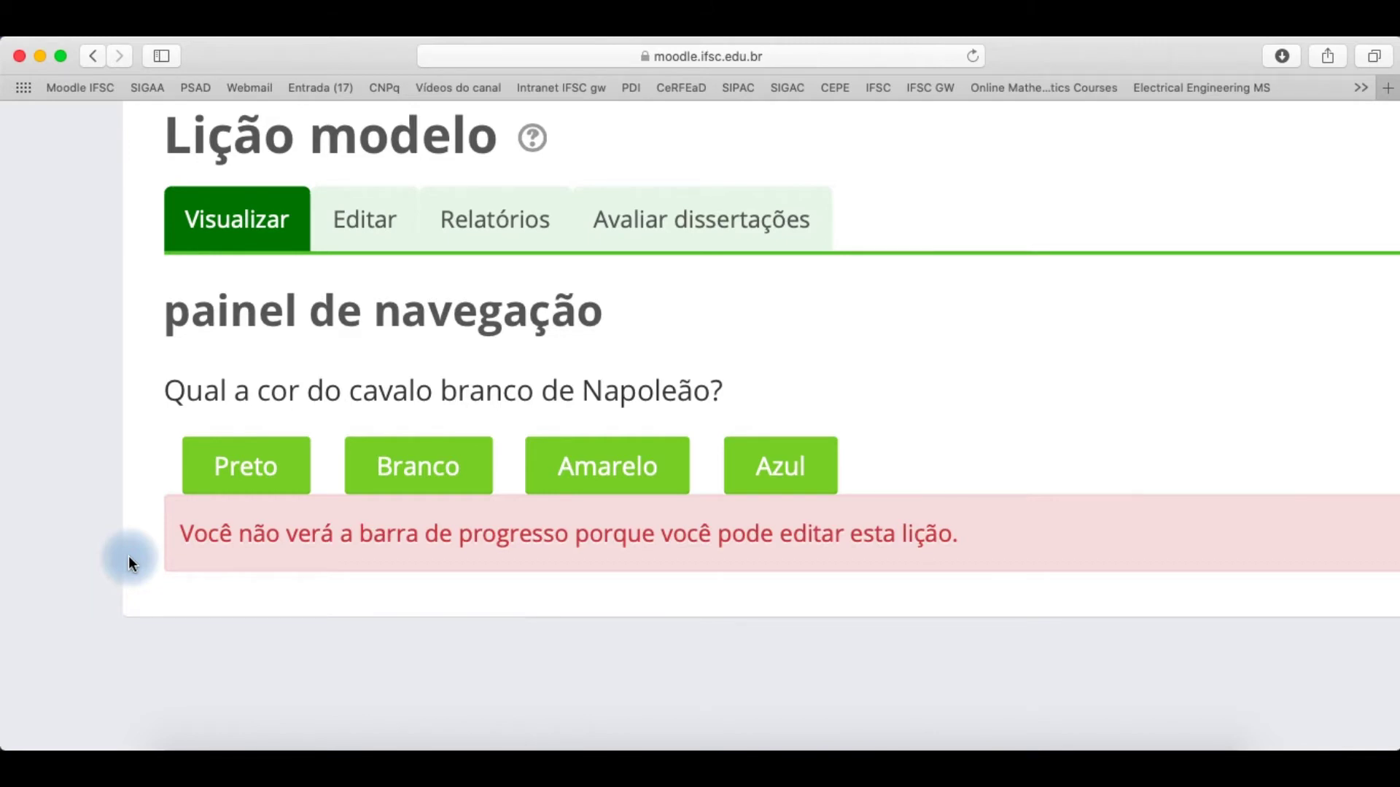
pyautogui.click(242, 464)
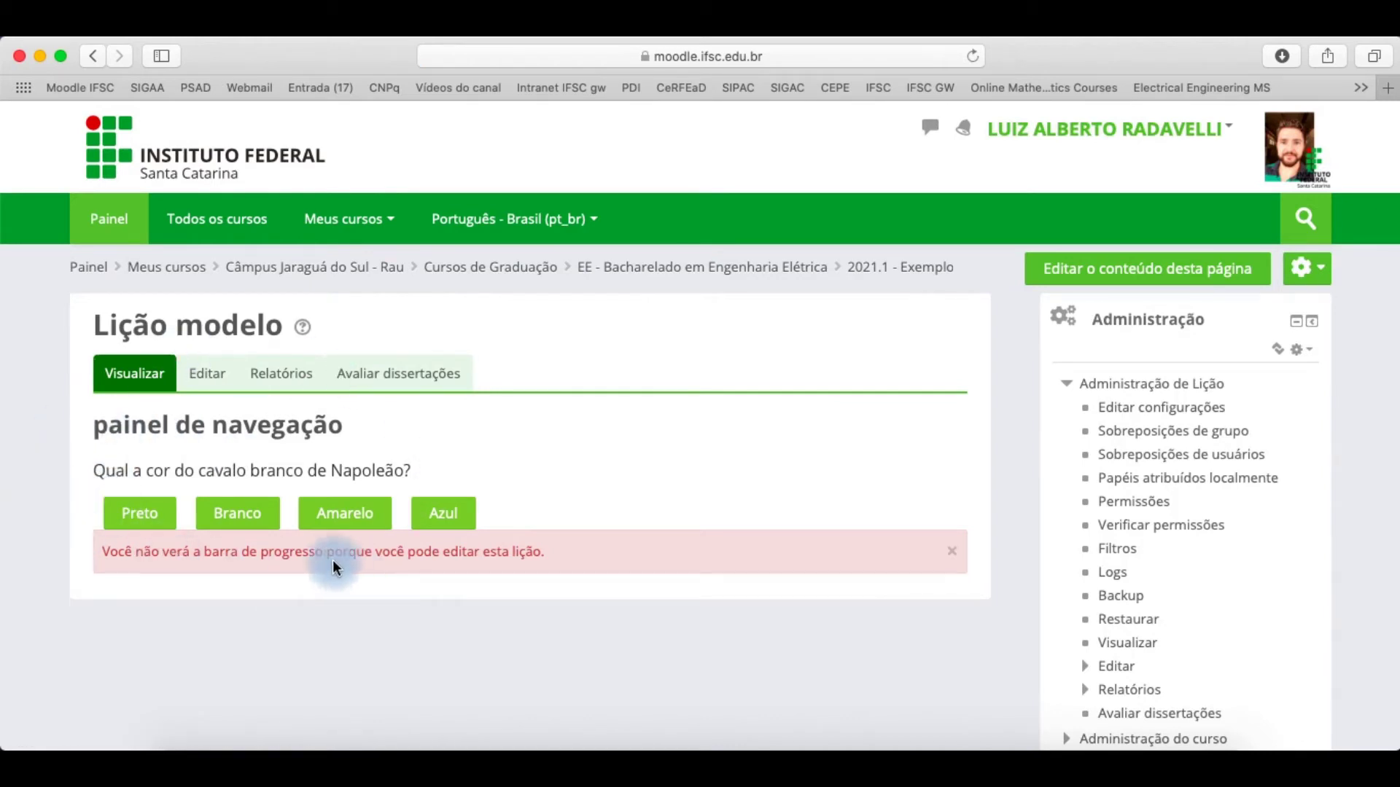
pyautogui.click(248, 519)
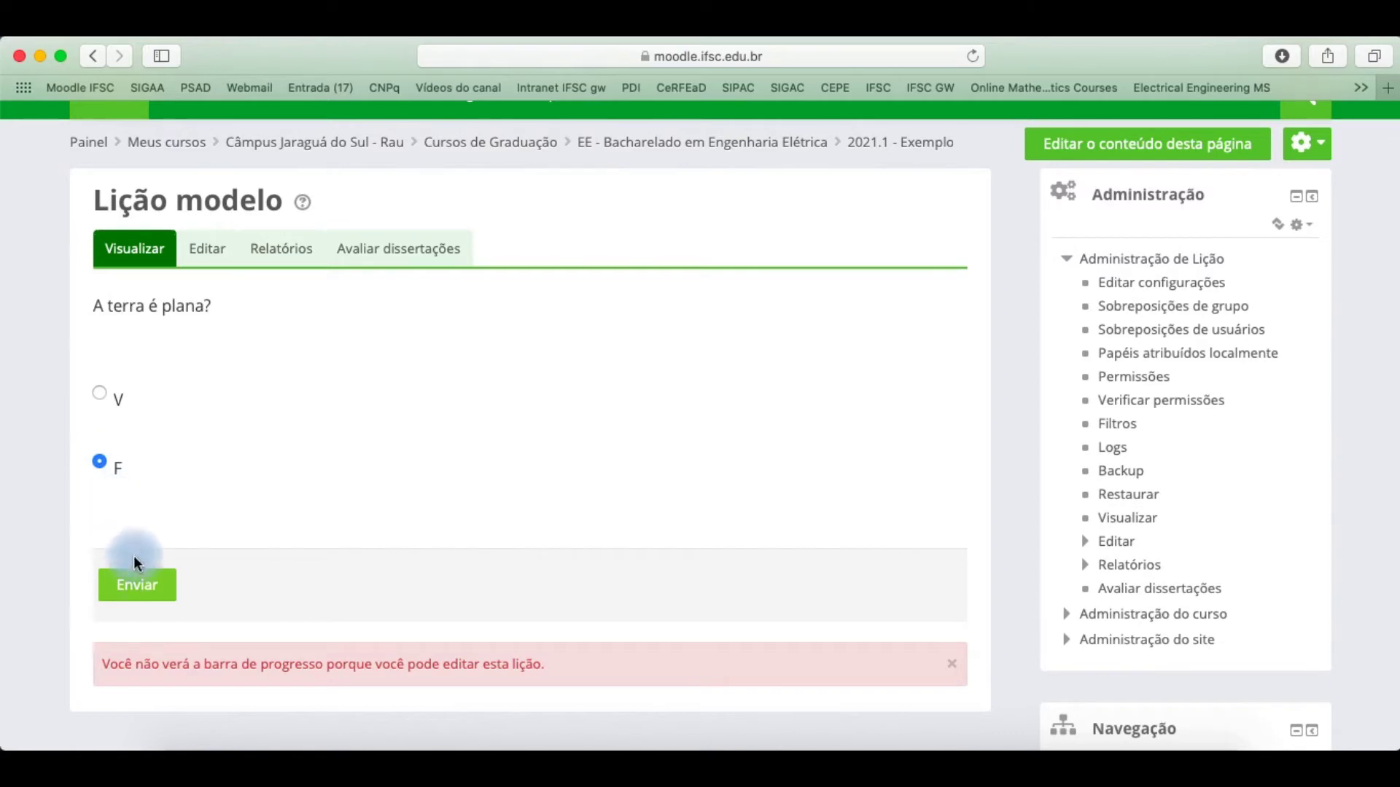
# Submit F as the answer to "A terra é plana?" and continue past the feedback.
pyautogui.scroll(4, 128, 592)
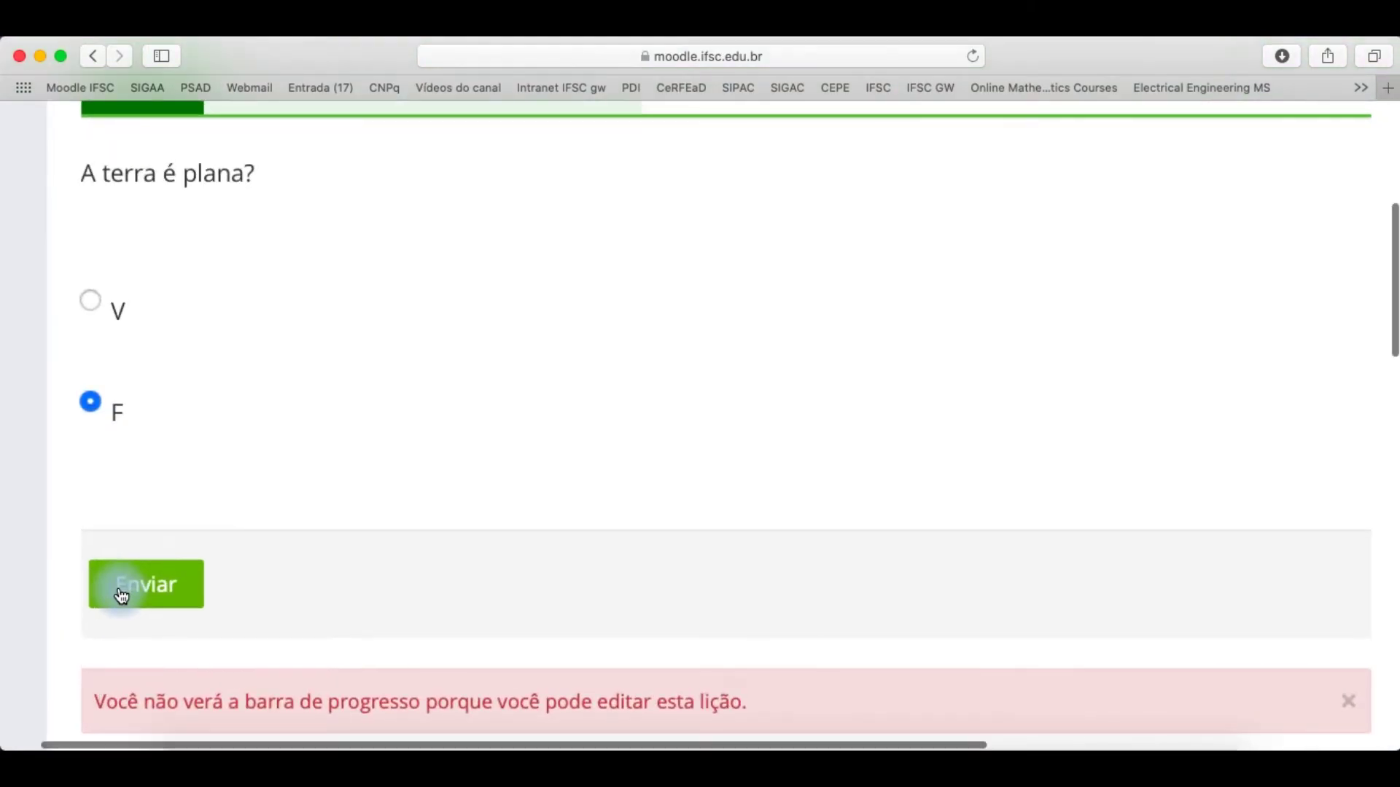
pyautogui.click(122, 595)
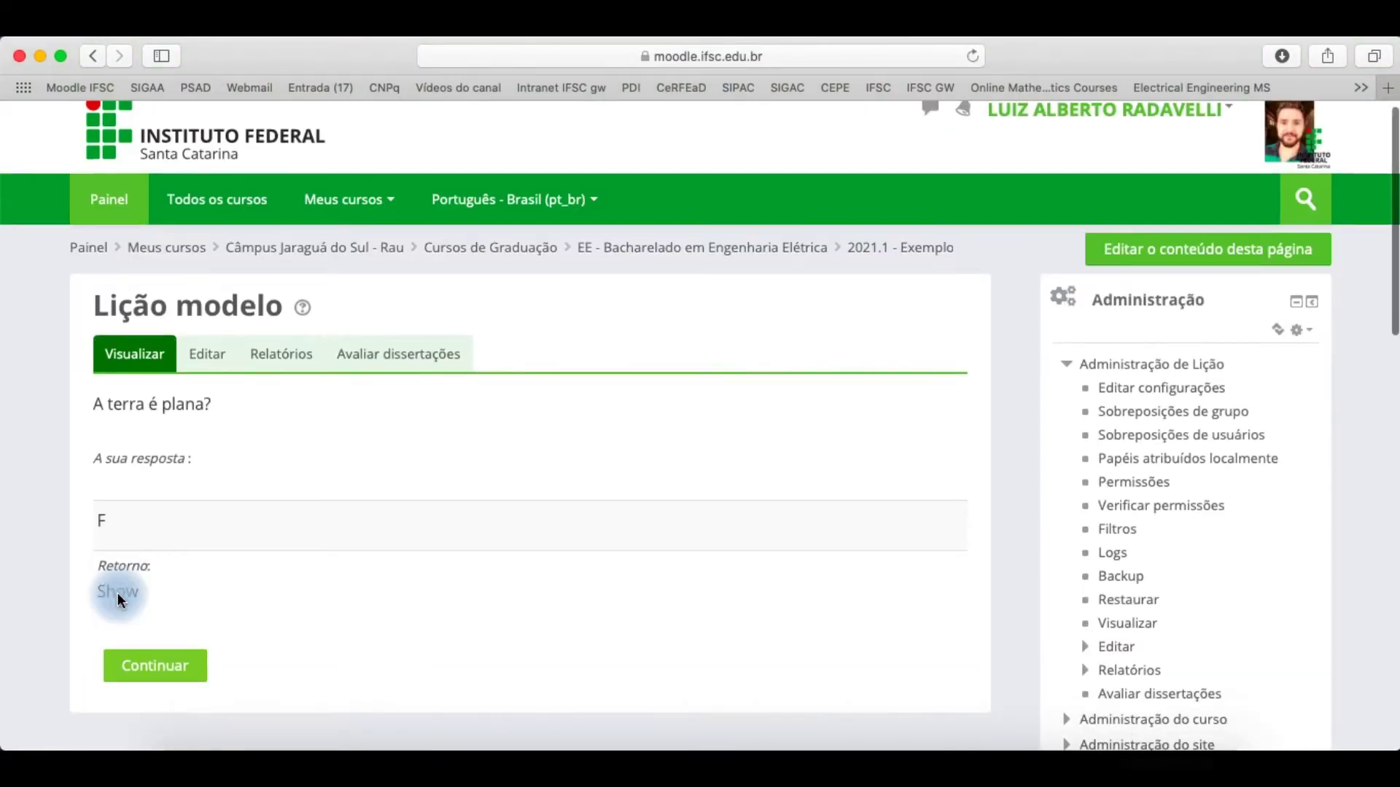
pyautogui.scroll(4, 117, 592)
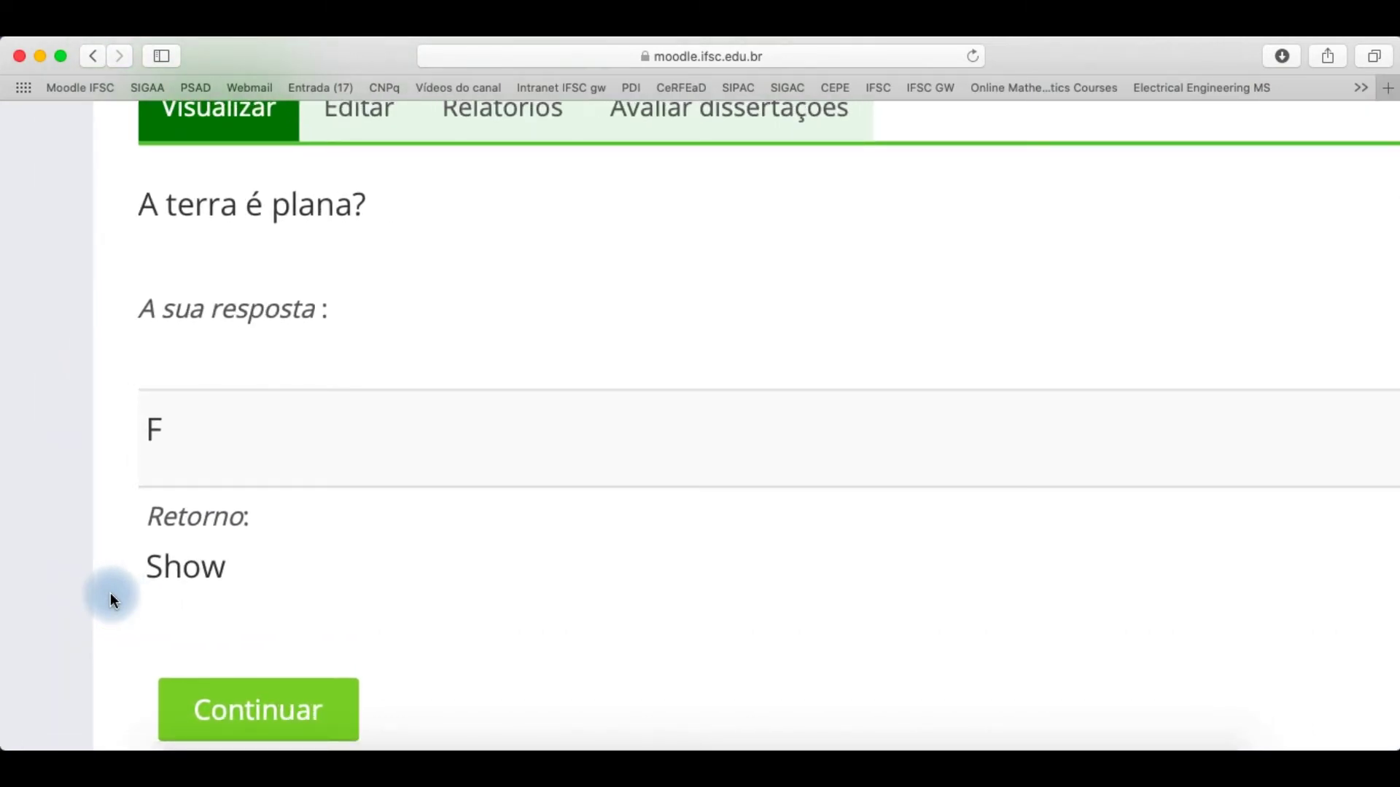
pyautogui.click(251, 707)
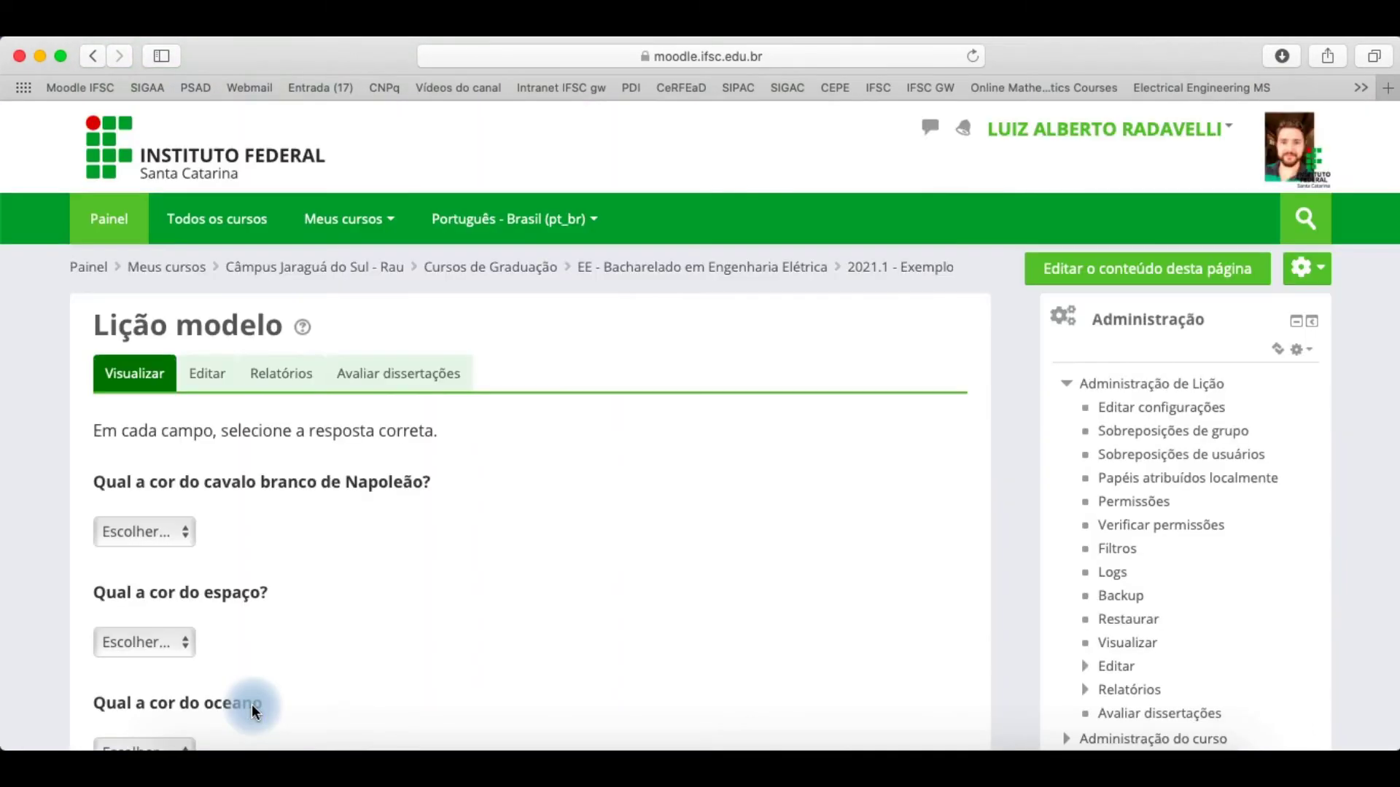
# Match the horse of Napoleão with branco, the espaço with preto and the oceano with verde, and submit the answers.
pyautogui.scroll(-5, 248, 700)
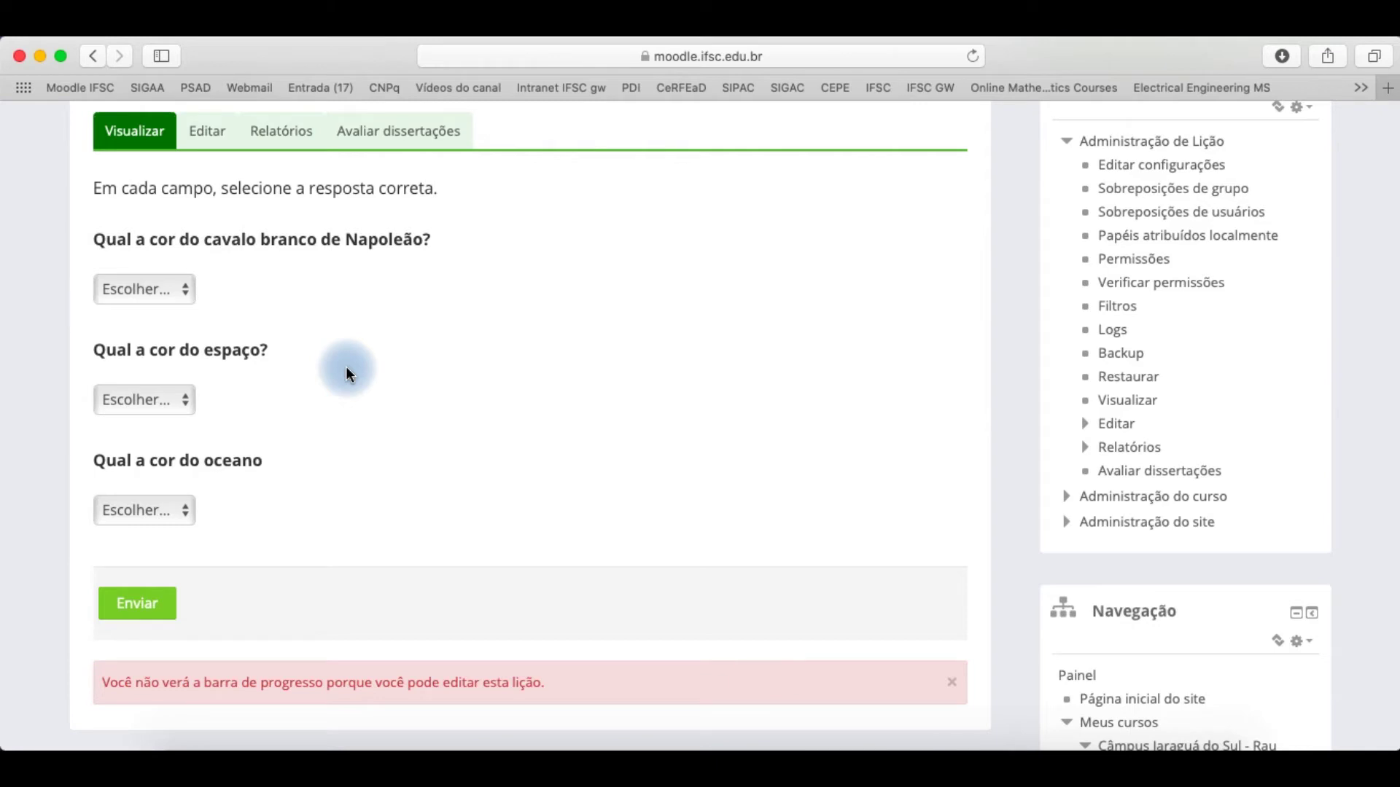
pyautogui.click(176, 291)
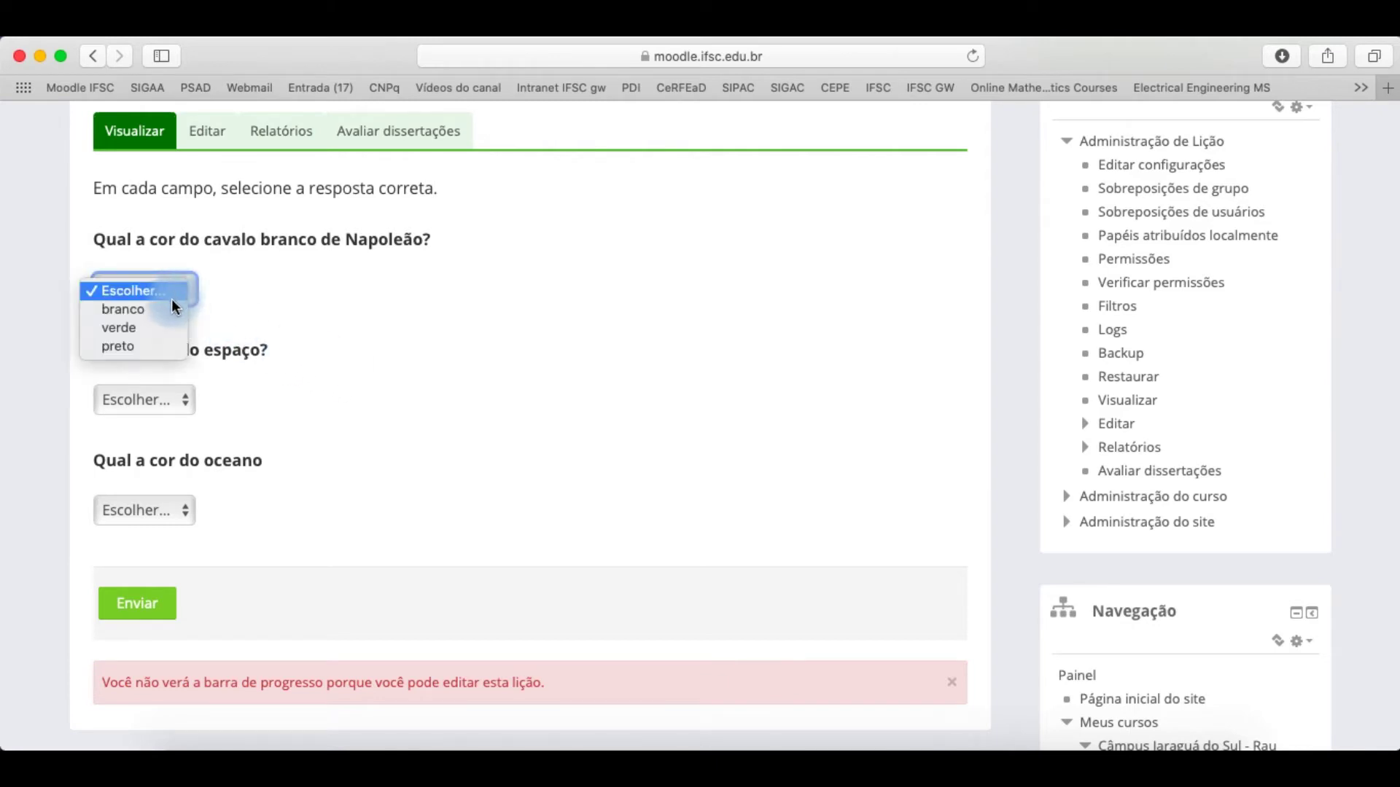
pyautogui.click(150, 309)
pyautogui.click(163, 402)
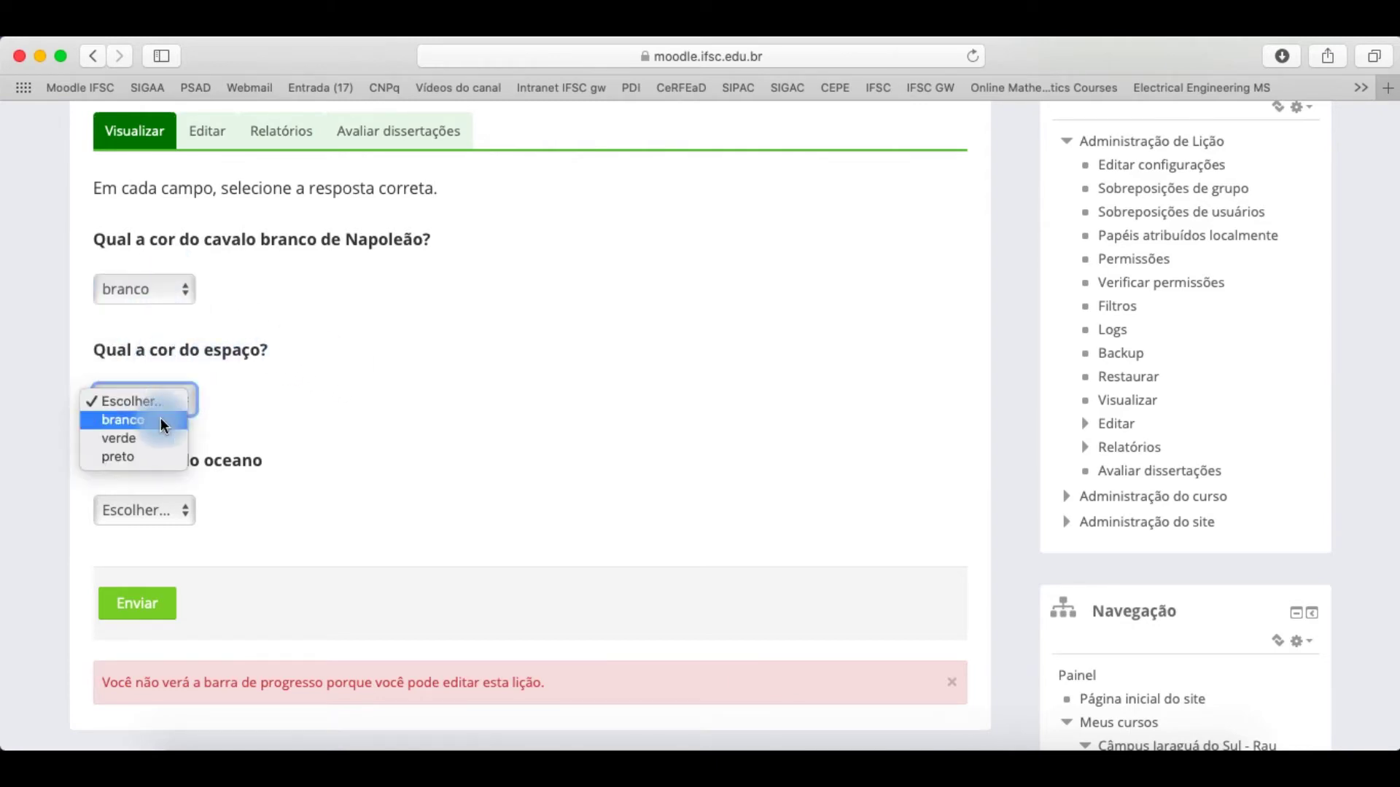
pyautogui.click(142, 455)
pyautogui.click(134, 506)
pyautogui.click(124, 549)
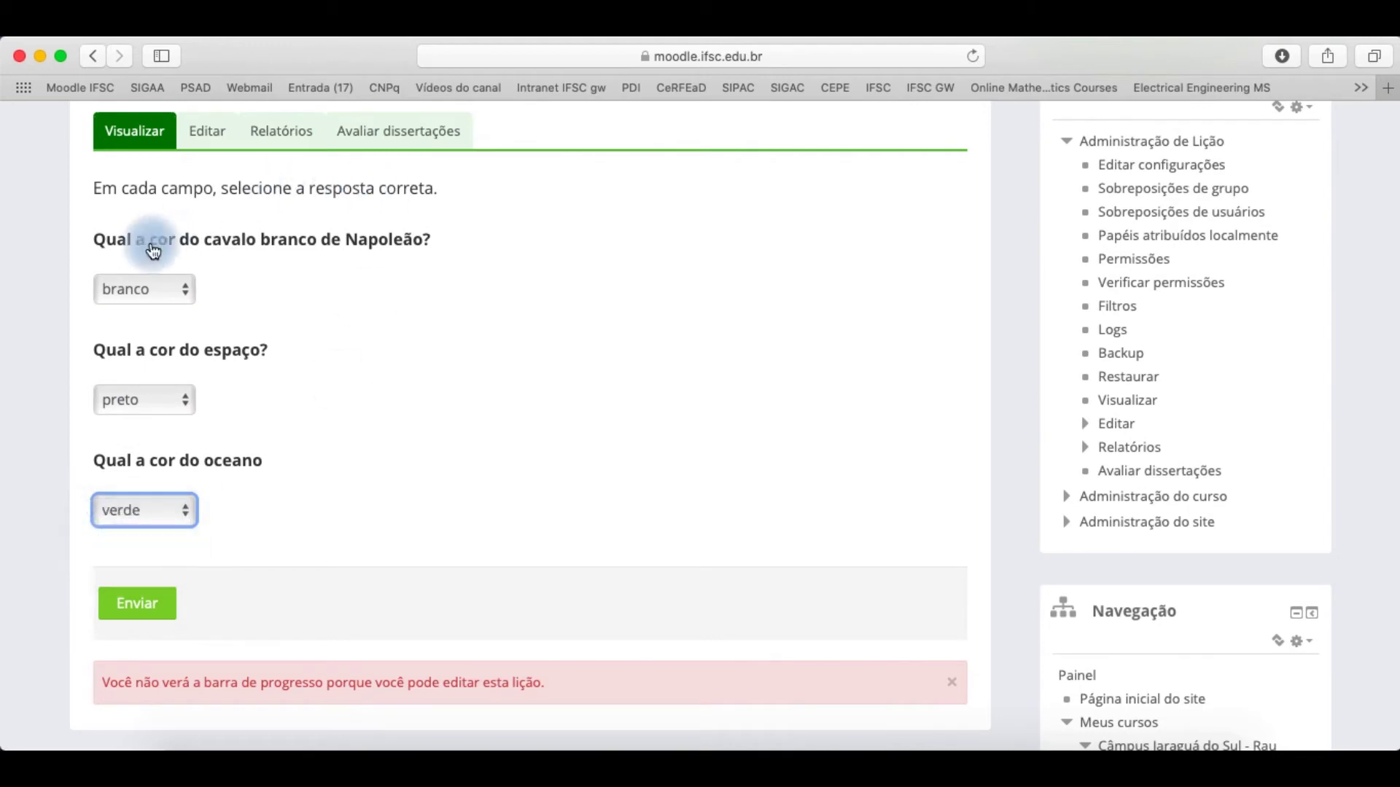
pyautogui.click(131, 603)
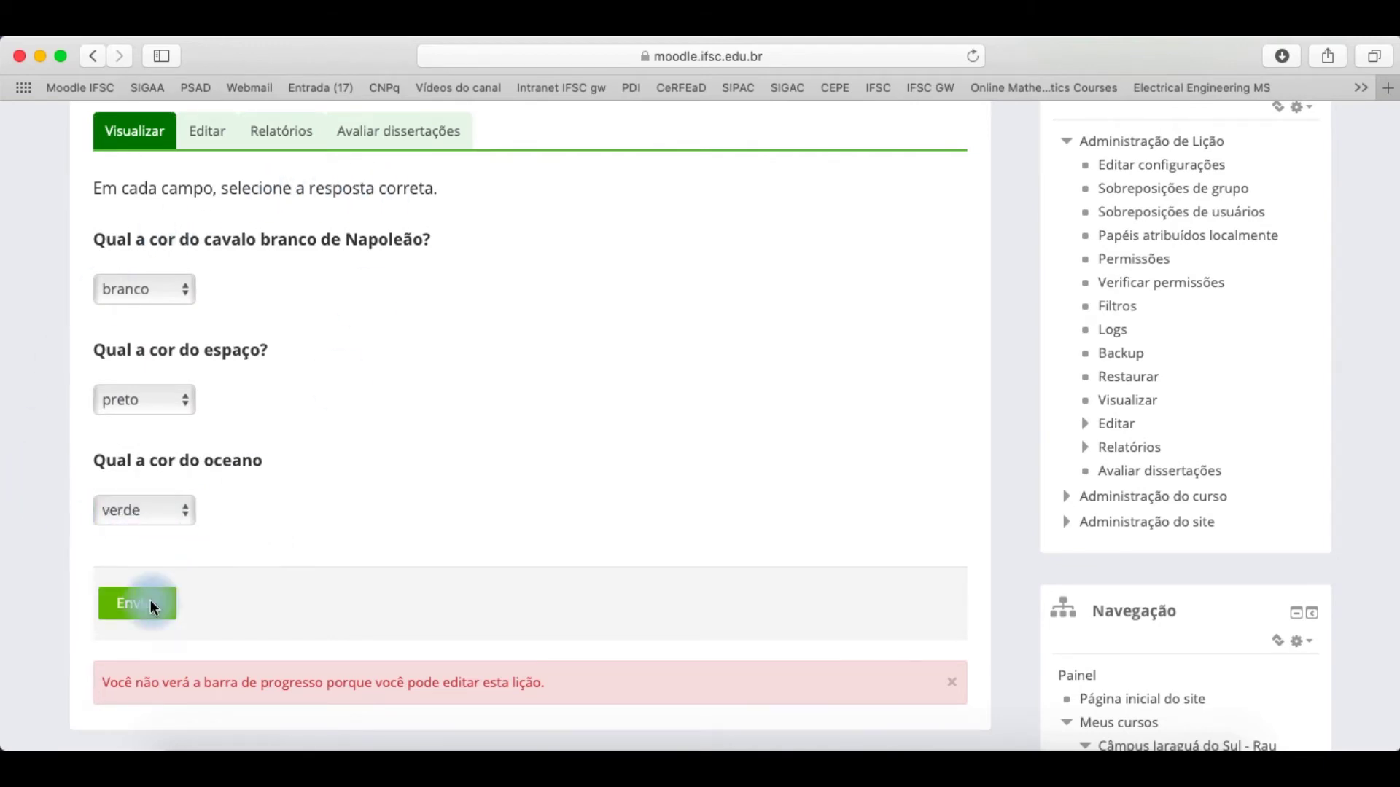
# Review the matching question's feedback and continue to the following lesson question.
pyautogui.scroll(-2, 191, 525)
pyautogui.scroll(-3, 203, 505)
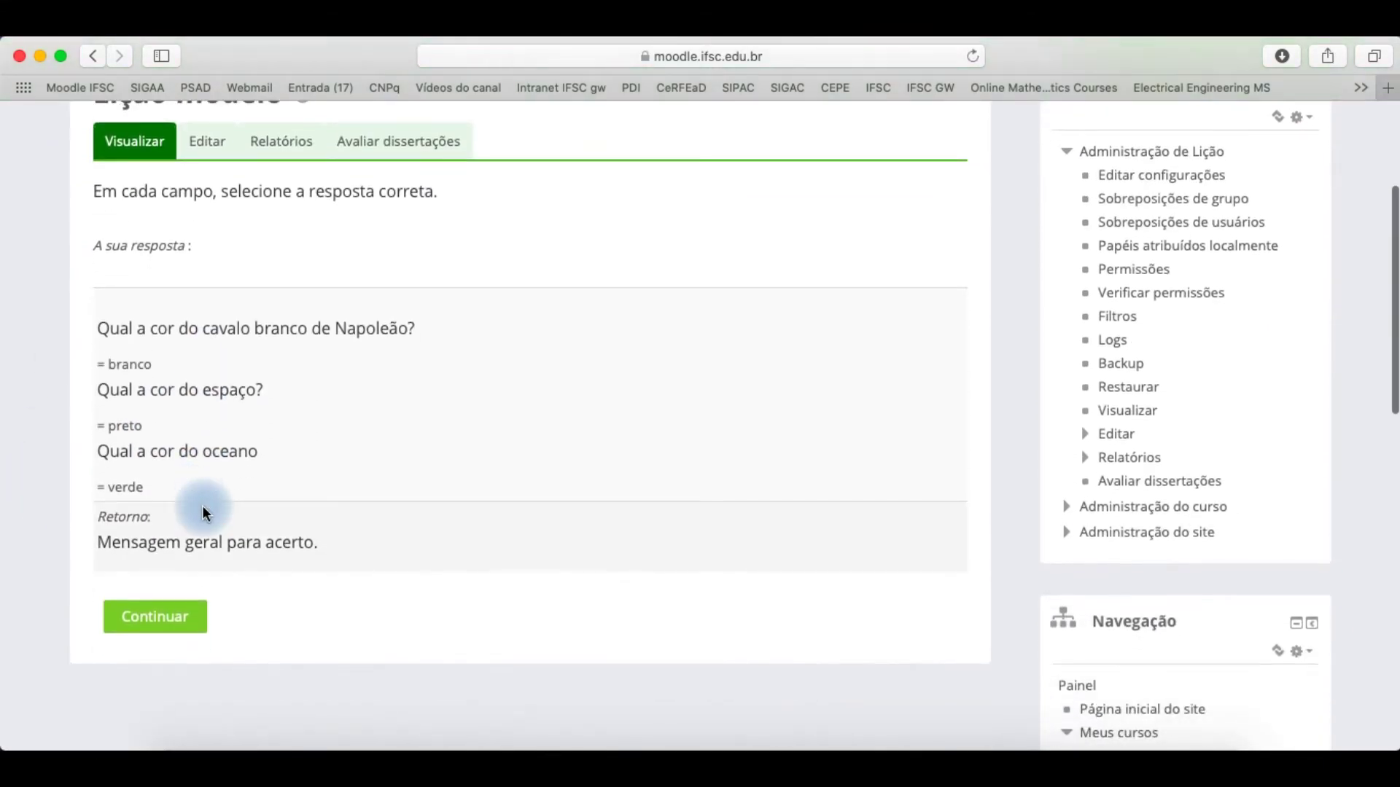
pyautogui.scroll(5, 83, 589)
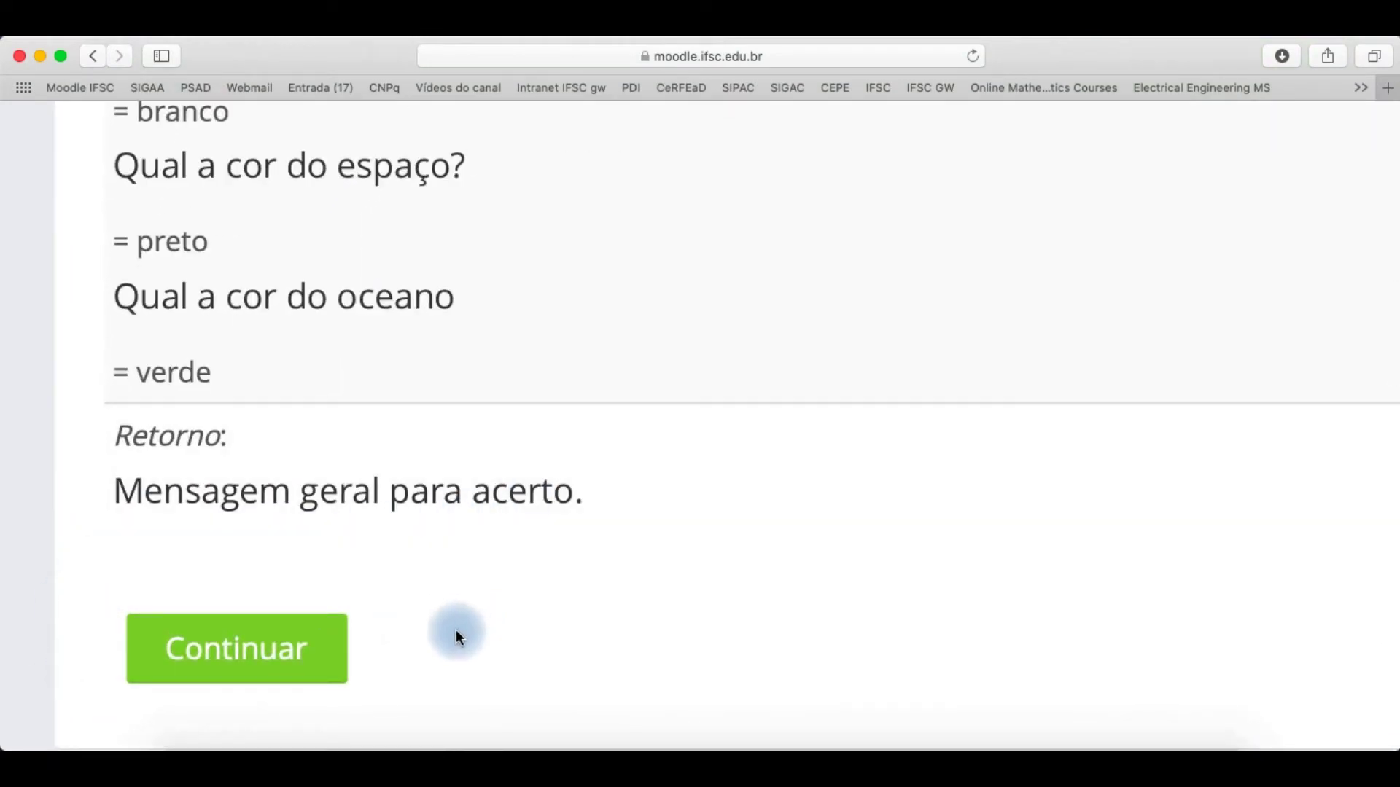
pyautogui.scroll(-5, 319, 663)
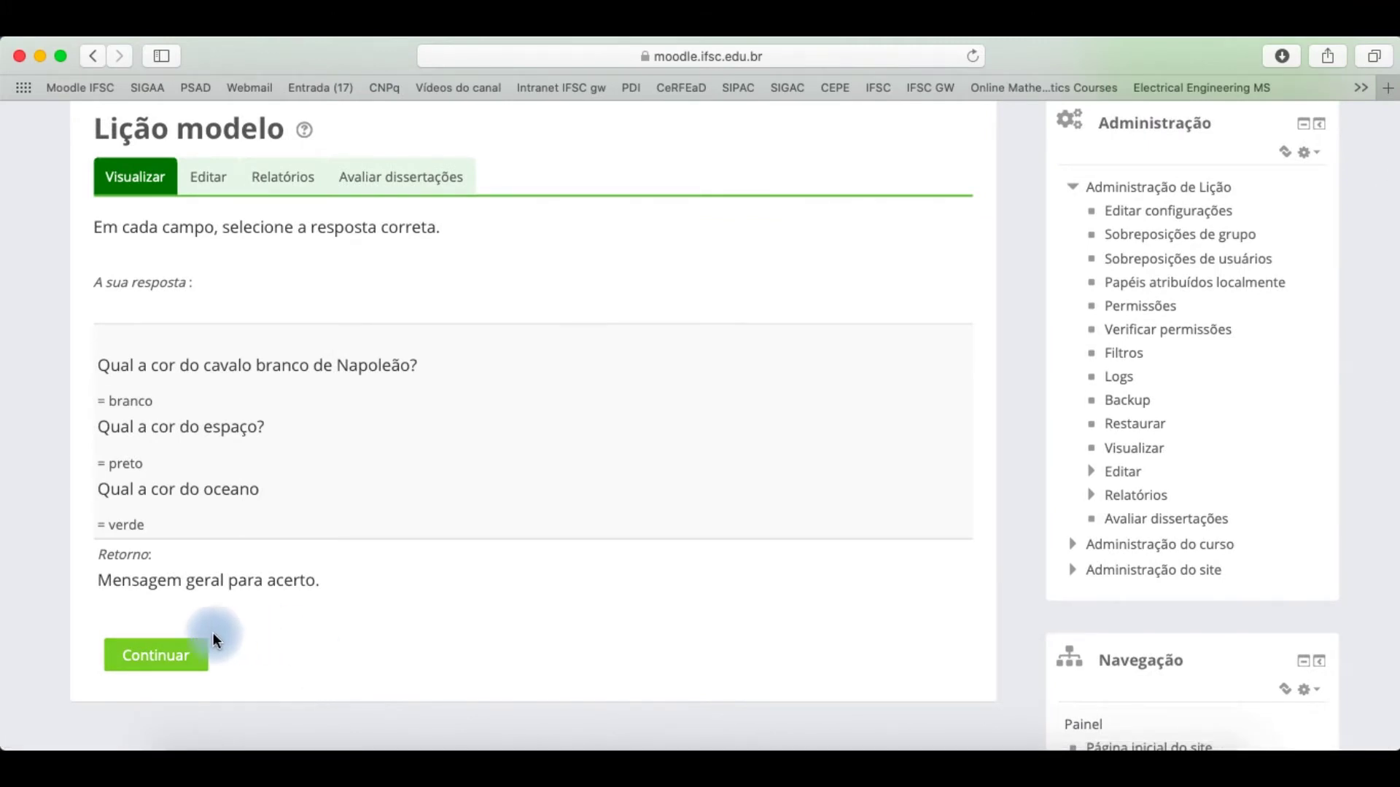
pyautogui.click(175, 655)
# Answer the multiple-choice question about Napoleão's horse with branco, submit it and continue.
pyautogui.click(101, 353)
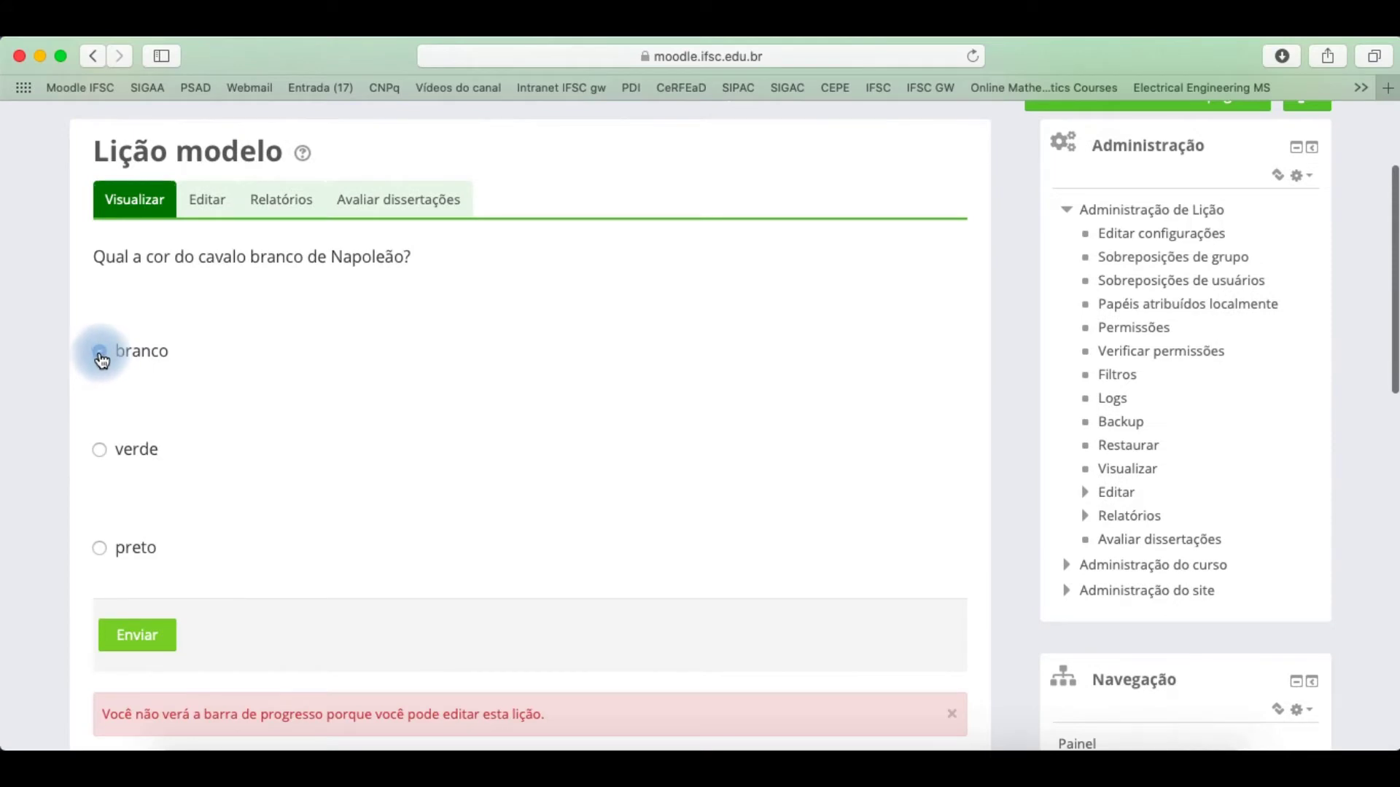
pyautogui.click(100, 452)
pyautogui.click(97, 548)
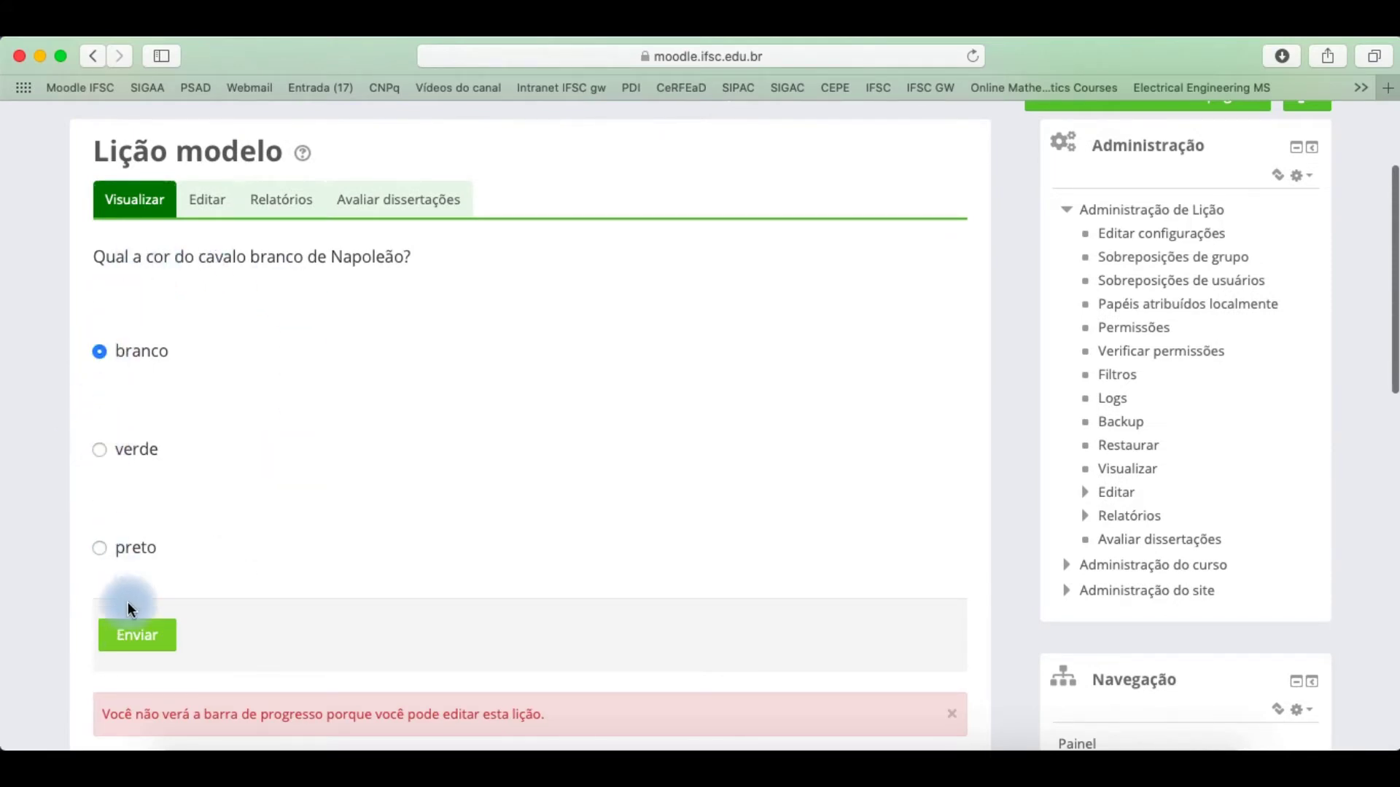
pyautogui.click(129, 636)
pyautogui.click(145, 541)
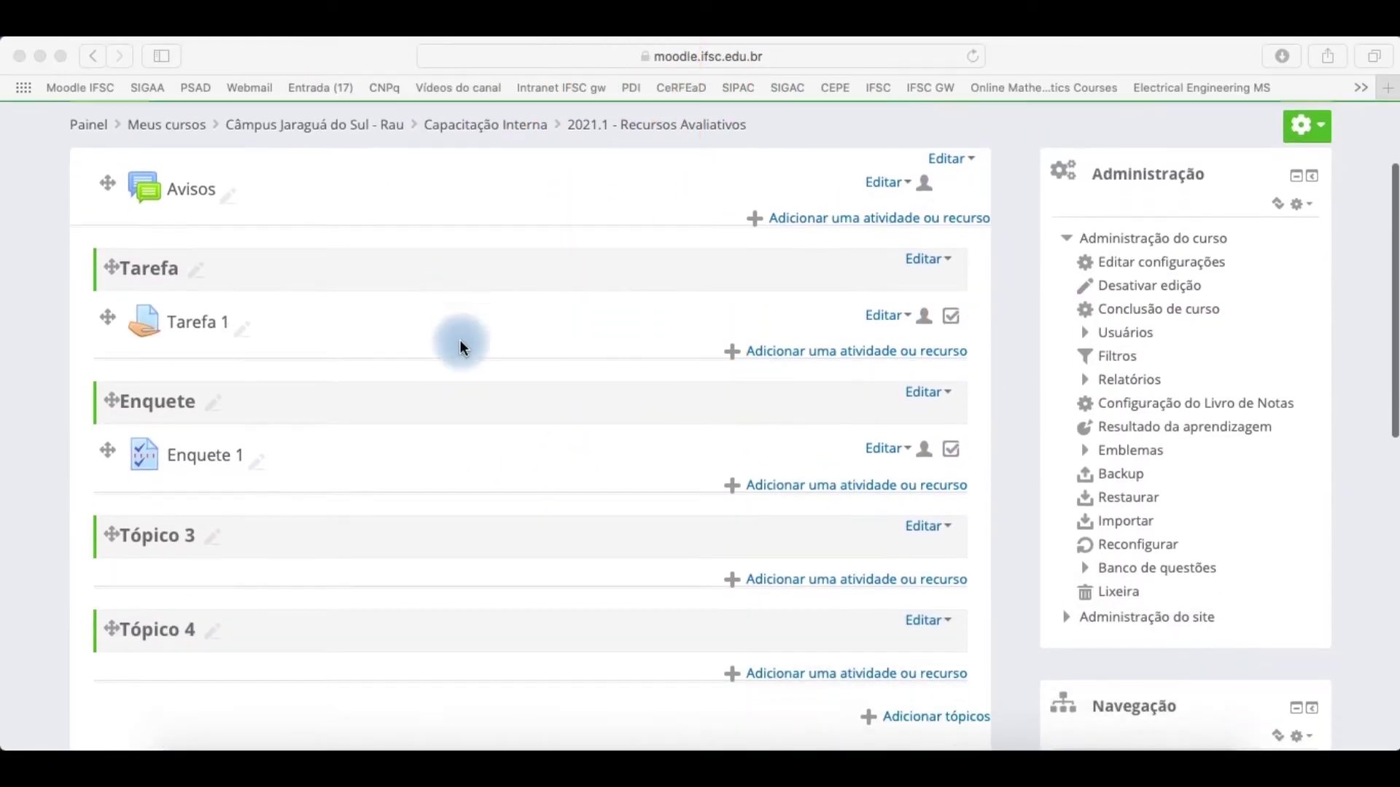
# Rename the section Tópico 3 of the 2021.1 - Recursos Avaliativos course as "Lição".
pyautogui.scroll(-3, 459, 340)
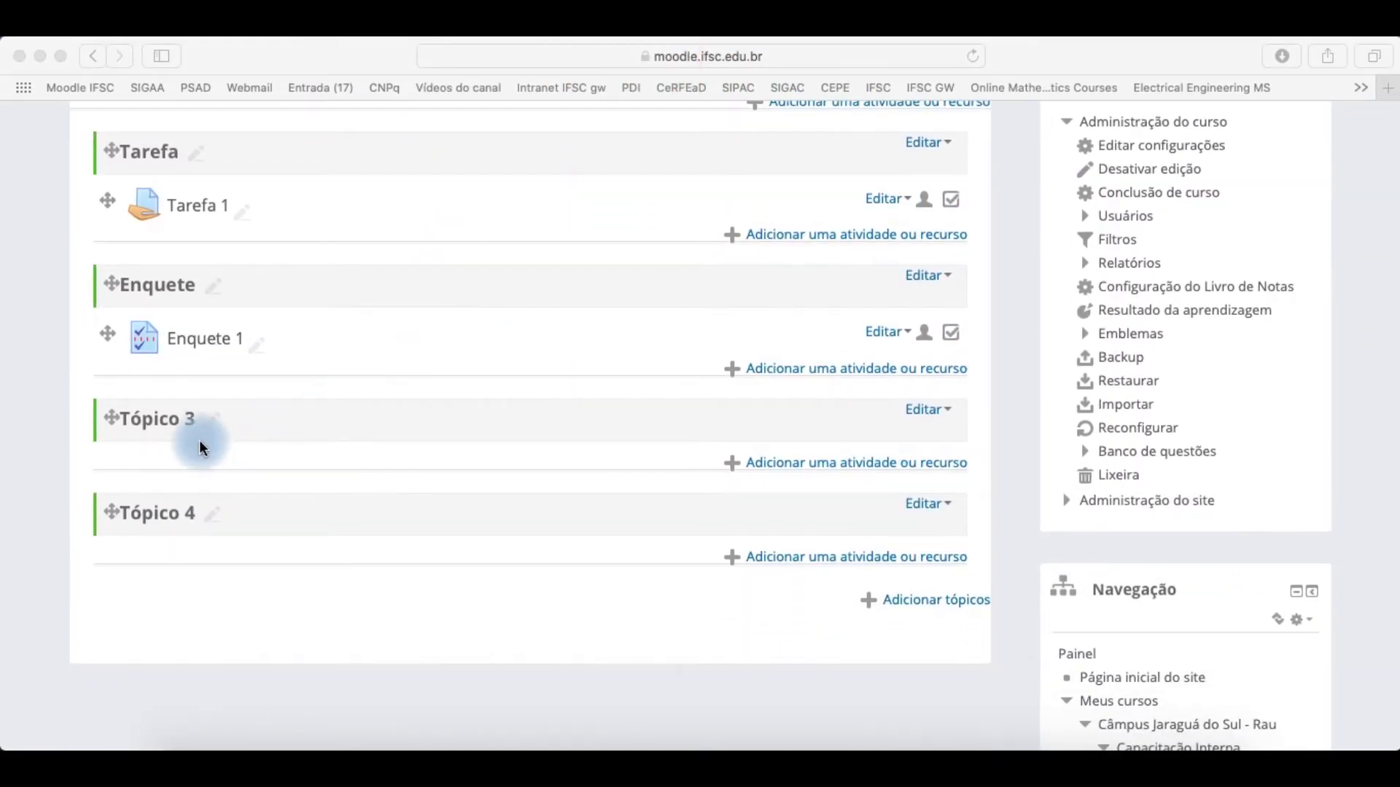
pyautogui.click(210, 420)
pyautogui.write('Lição')
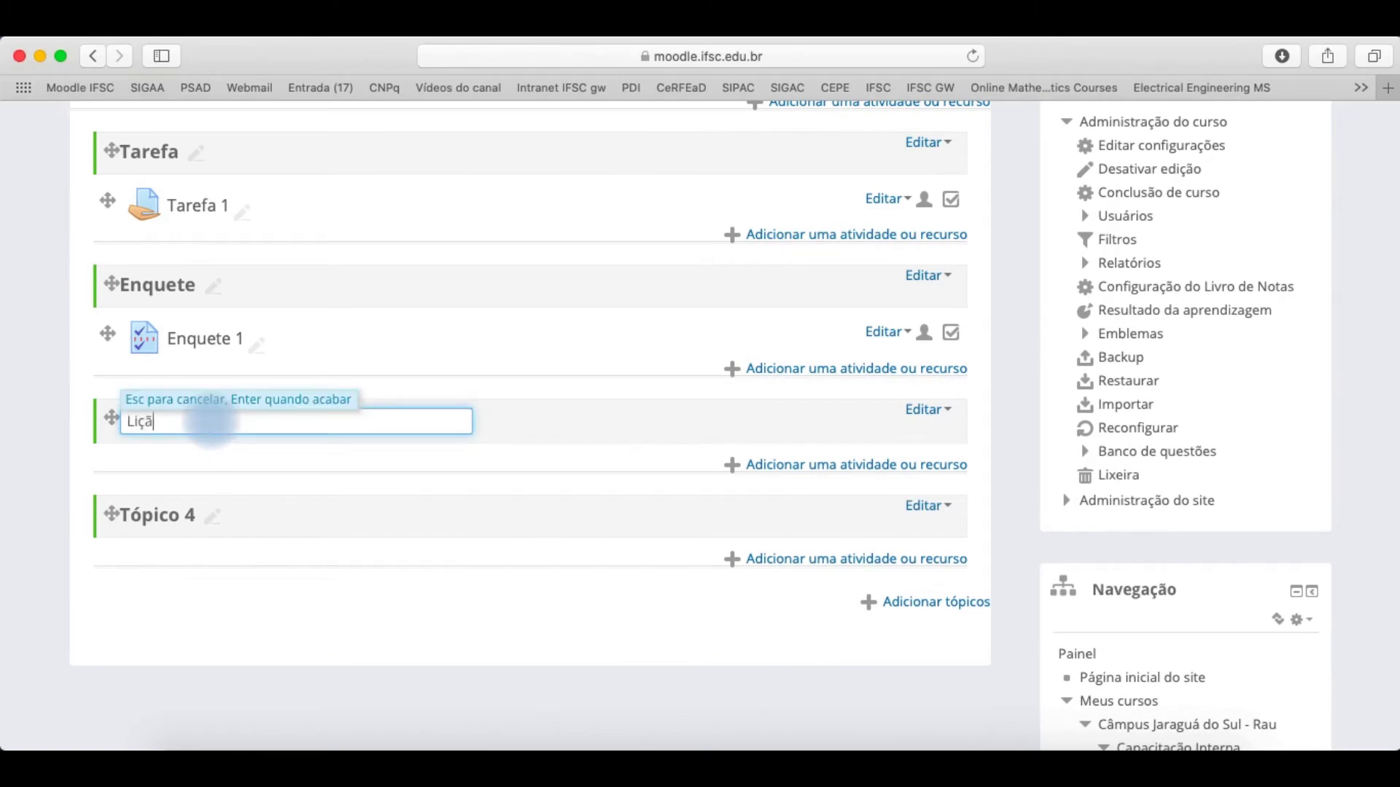
pyautogui.press('Return')
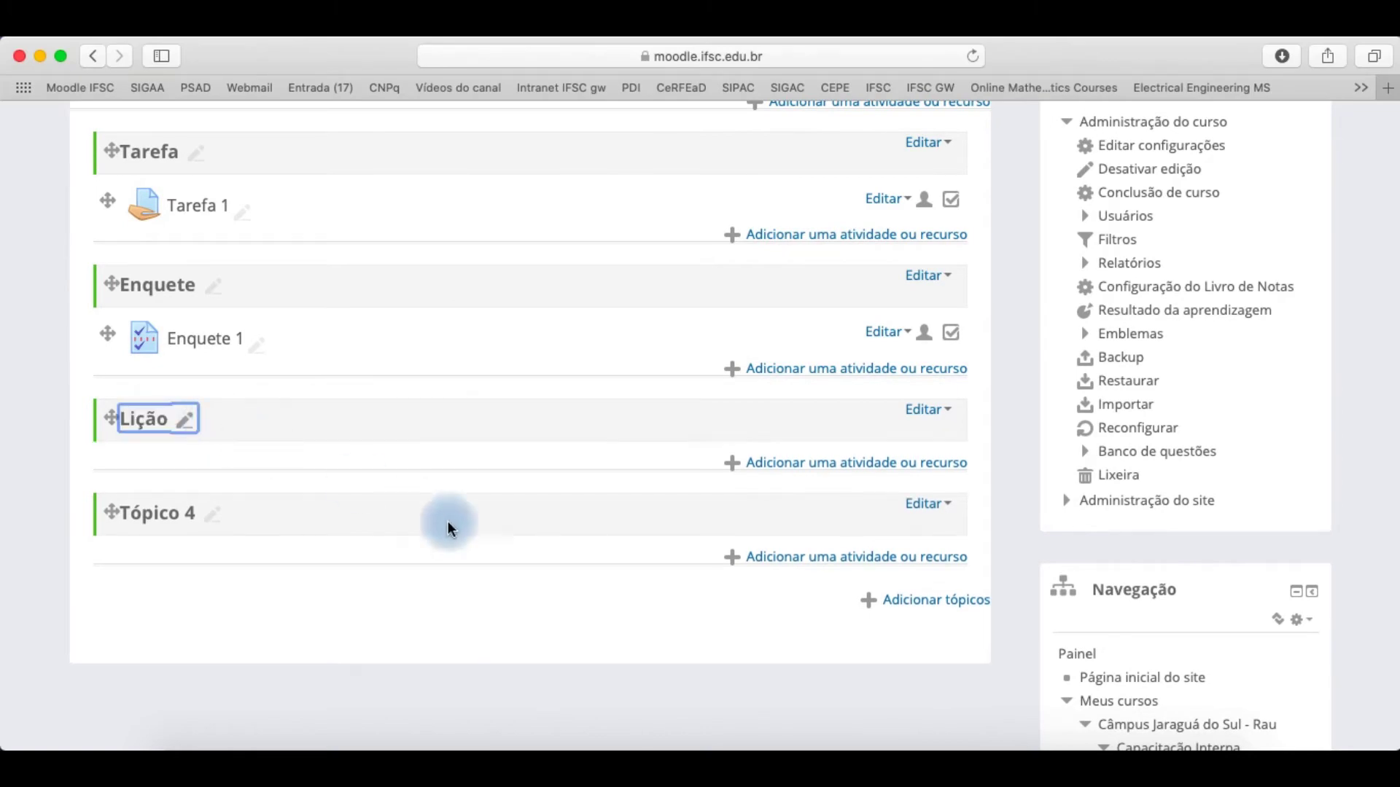
# Add a new Lição activity to the Lição section.
pyautogui.click(781, 462)
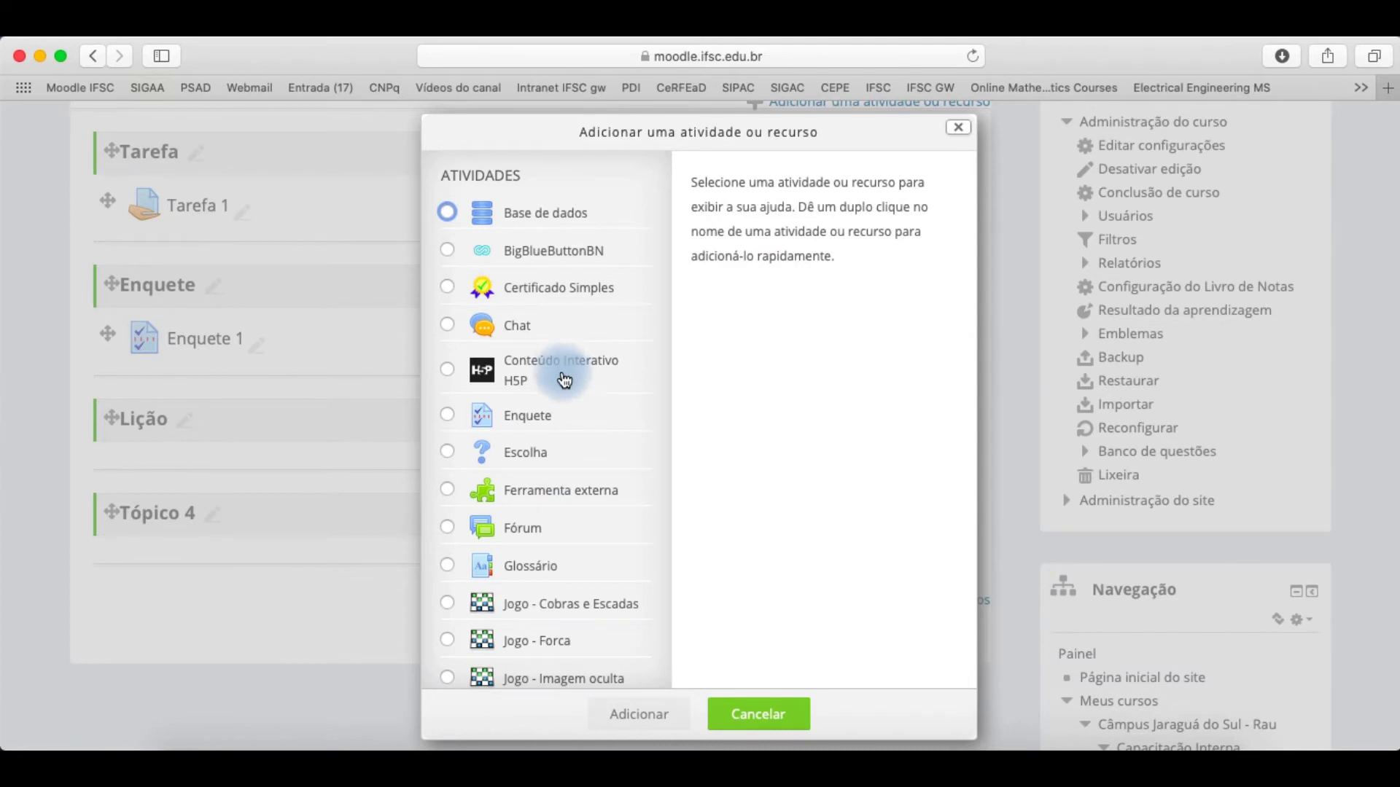
pyautogui.scroll(-5, 562, 375)
pyautogui.scroll(-7, 562, 380)
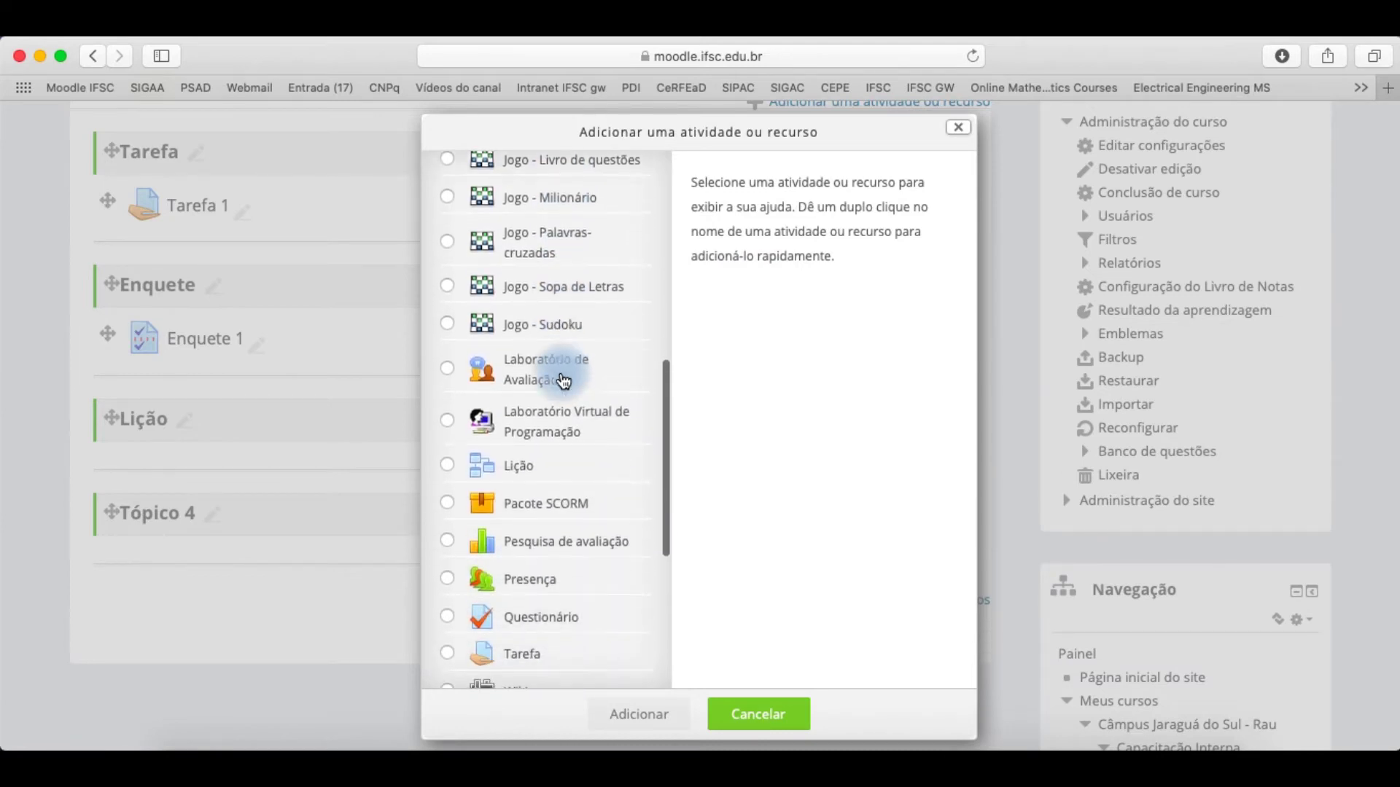
pyautogui.click(503, 467)
pyautogui.click(632, 710)
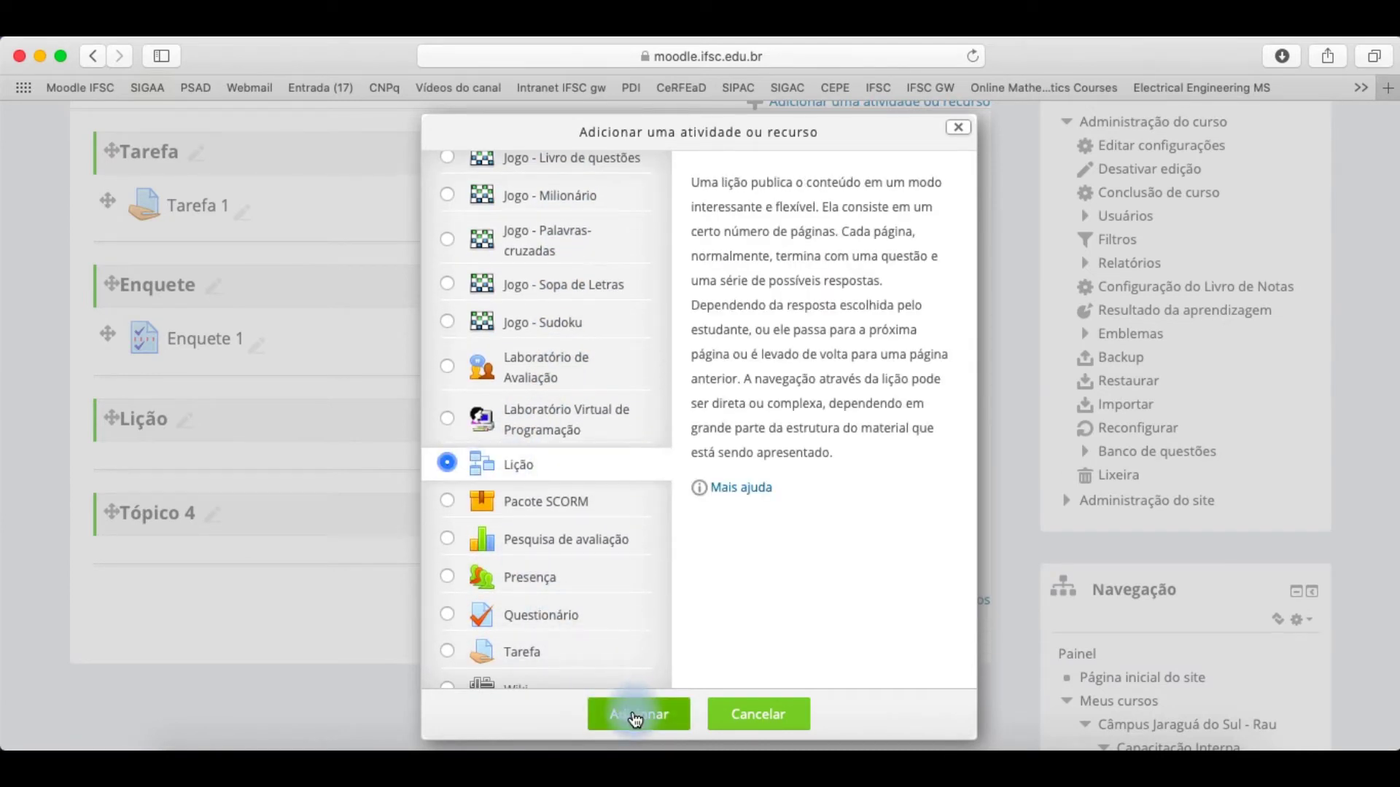
# Look over the new lesson's settings sections and name the lesson "Lição 1".
pyautogui.scroll(-3, 554, 627)
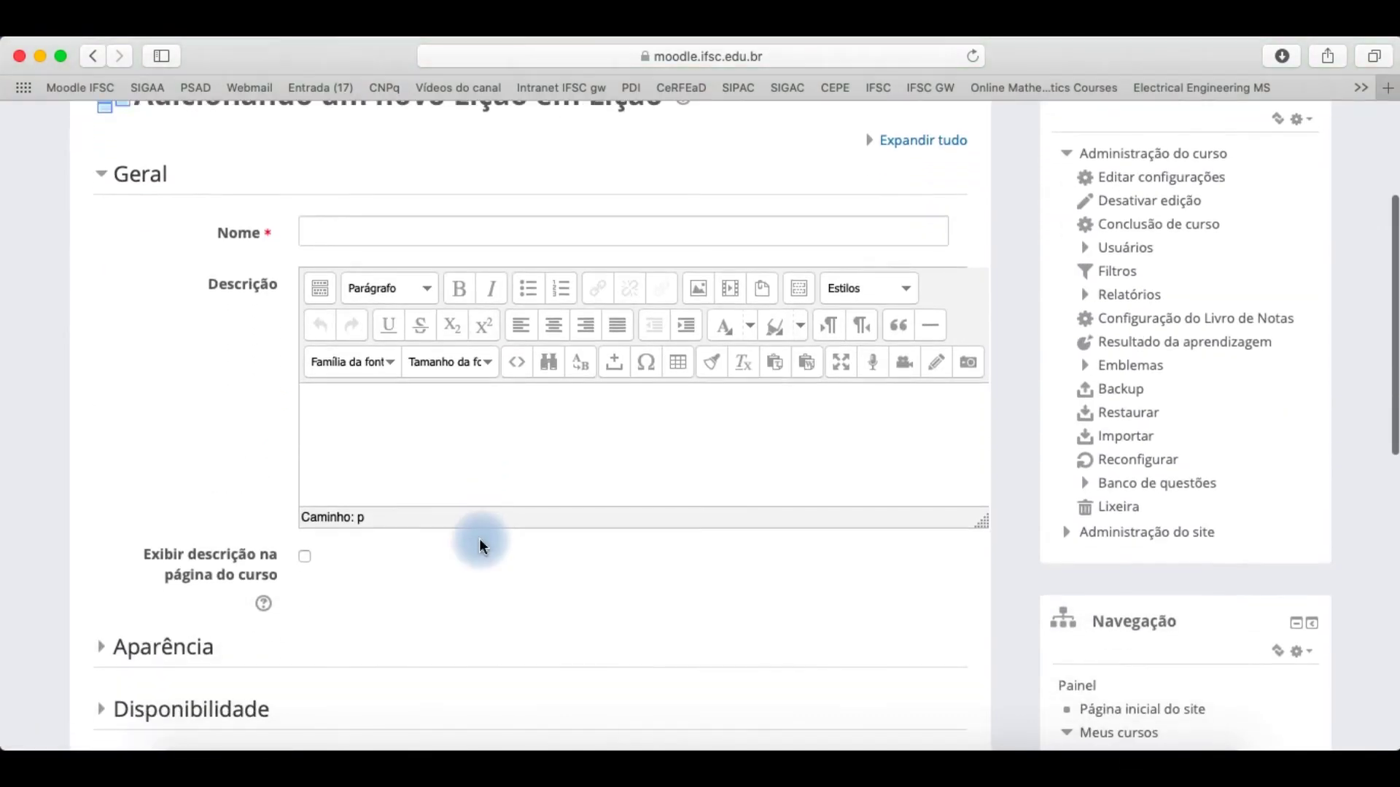
pyautogui.scroll(-1, 479, 539)
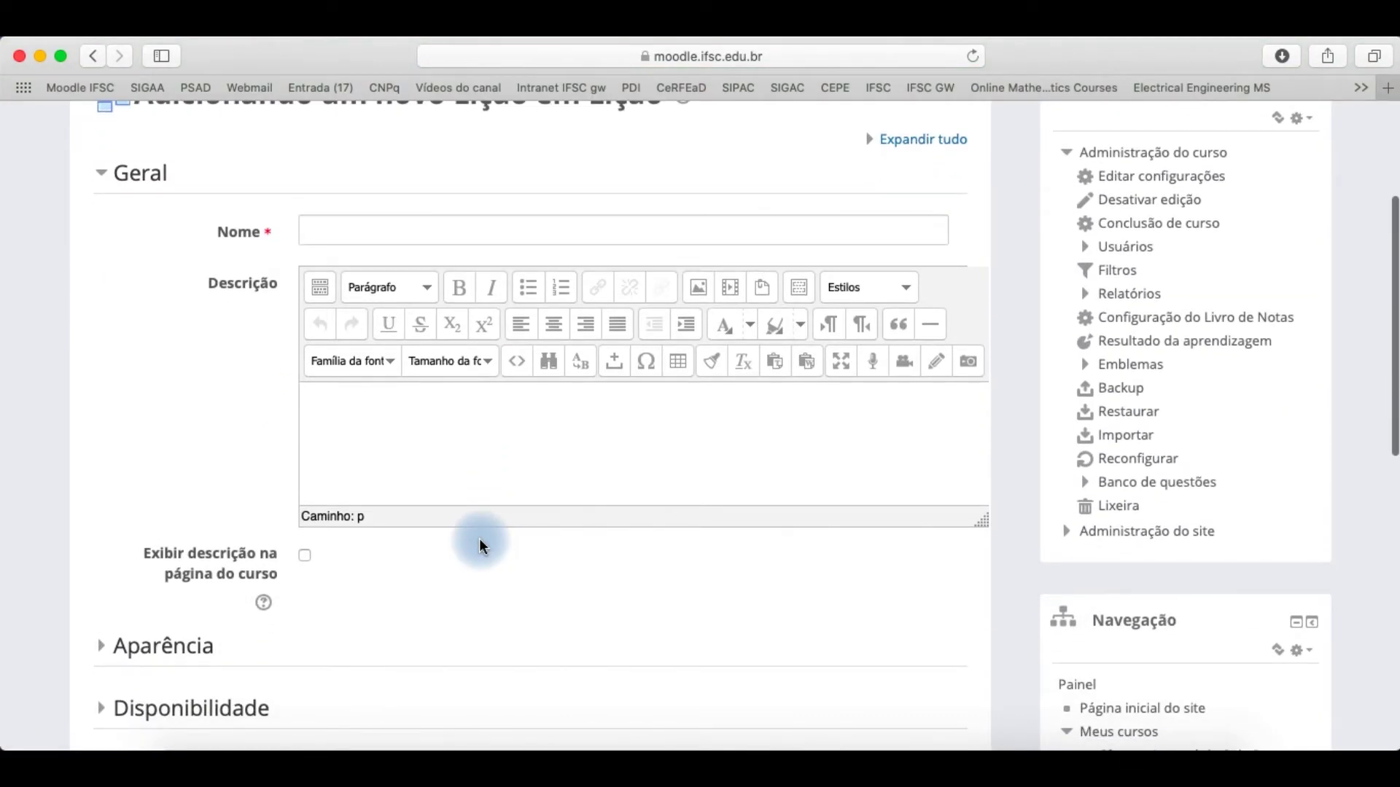
pyautogui.scroll(-5, 479, 543)
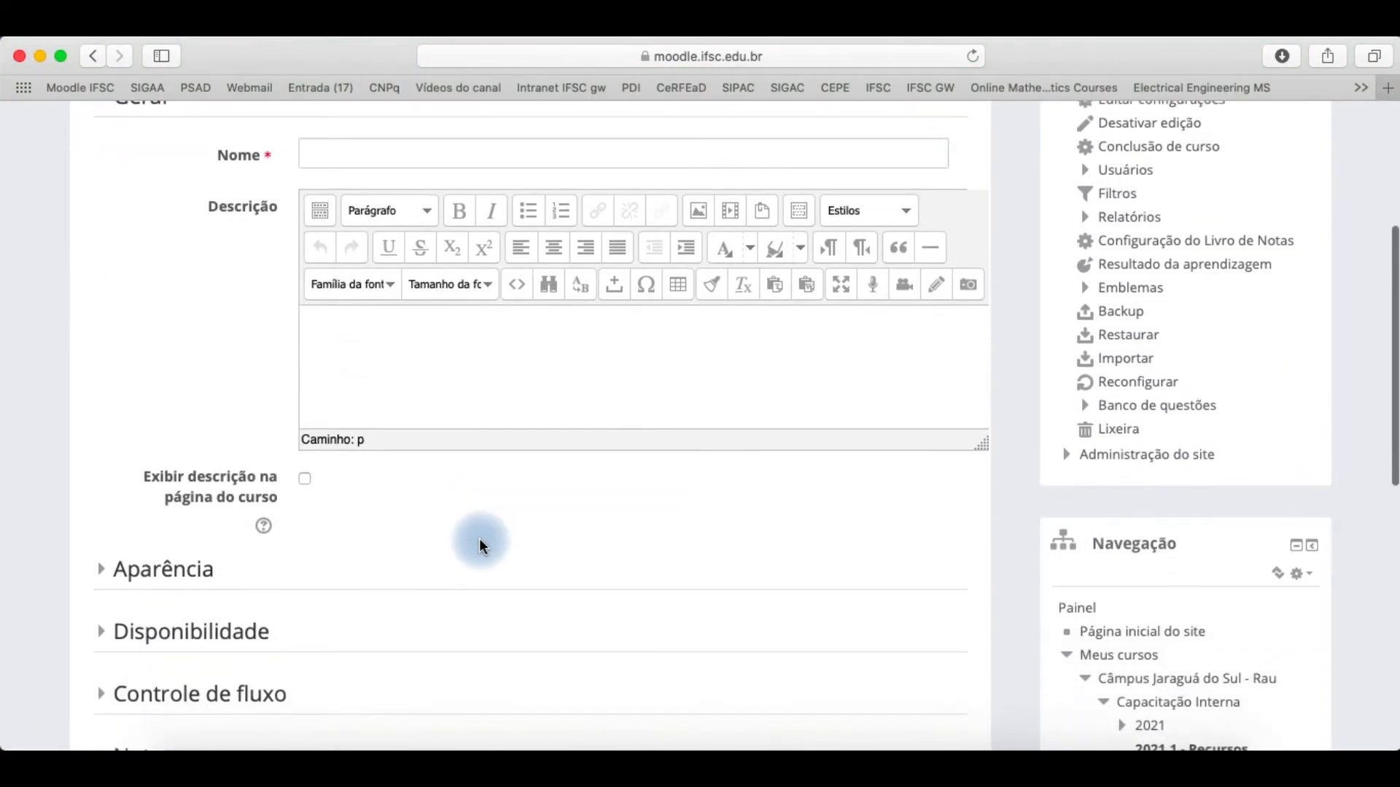
pyautogui.scroll(-4, 181, 459)
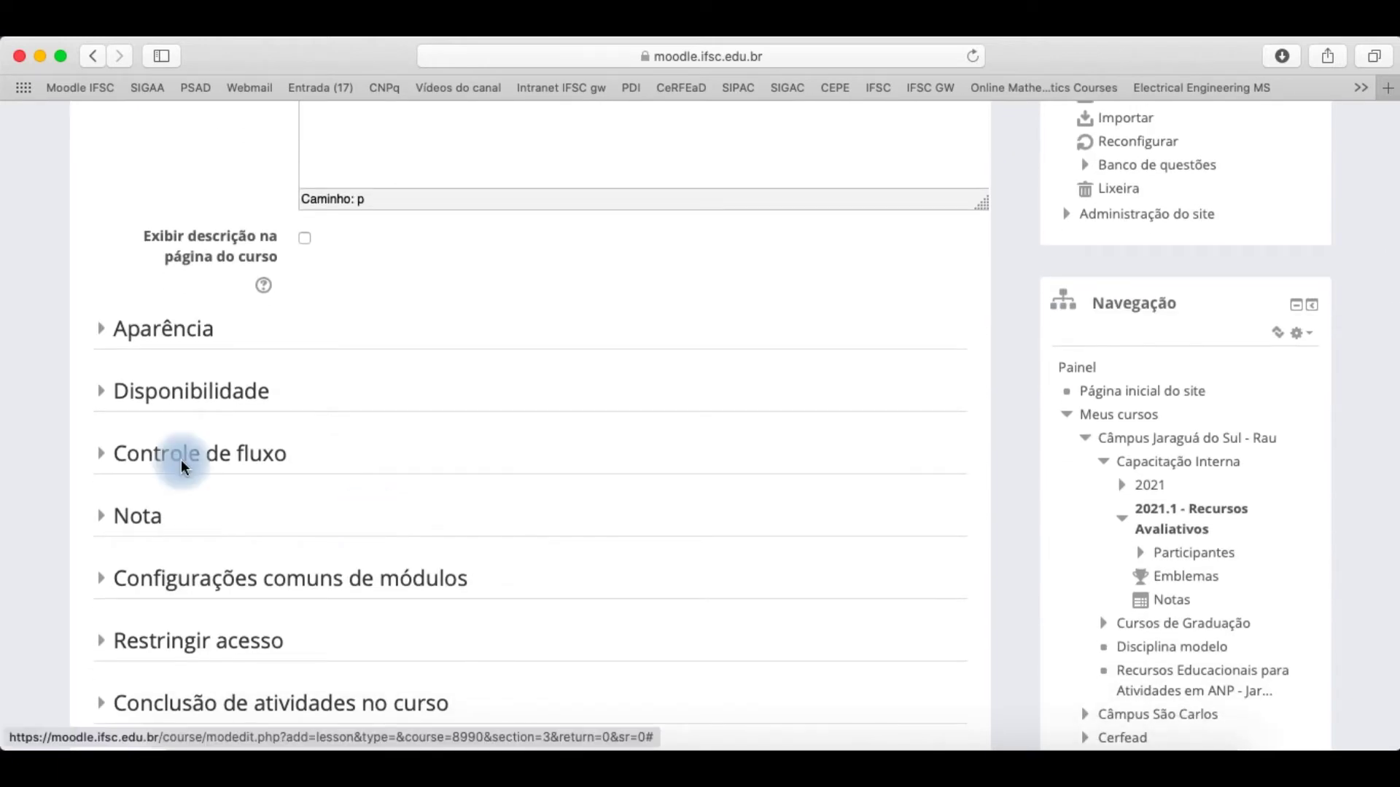
pyautogui.scroll(10, 182, 463)
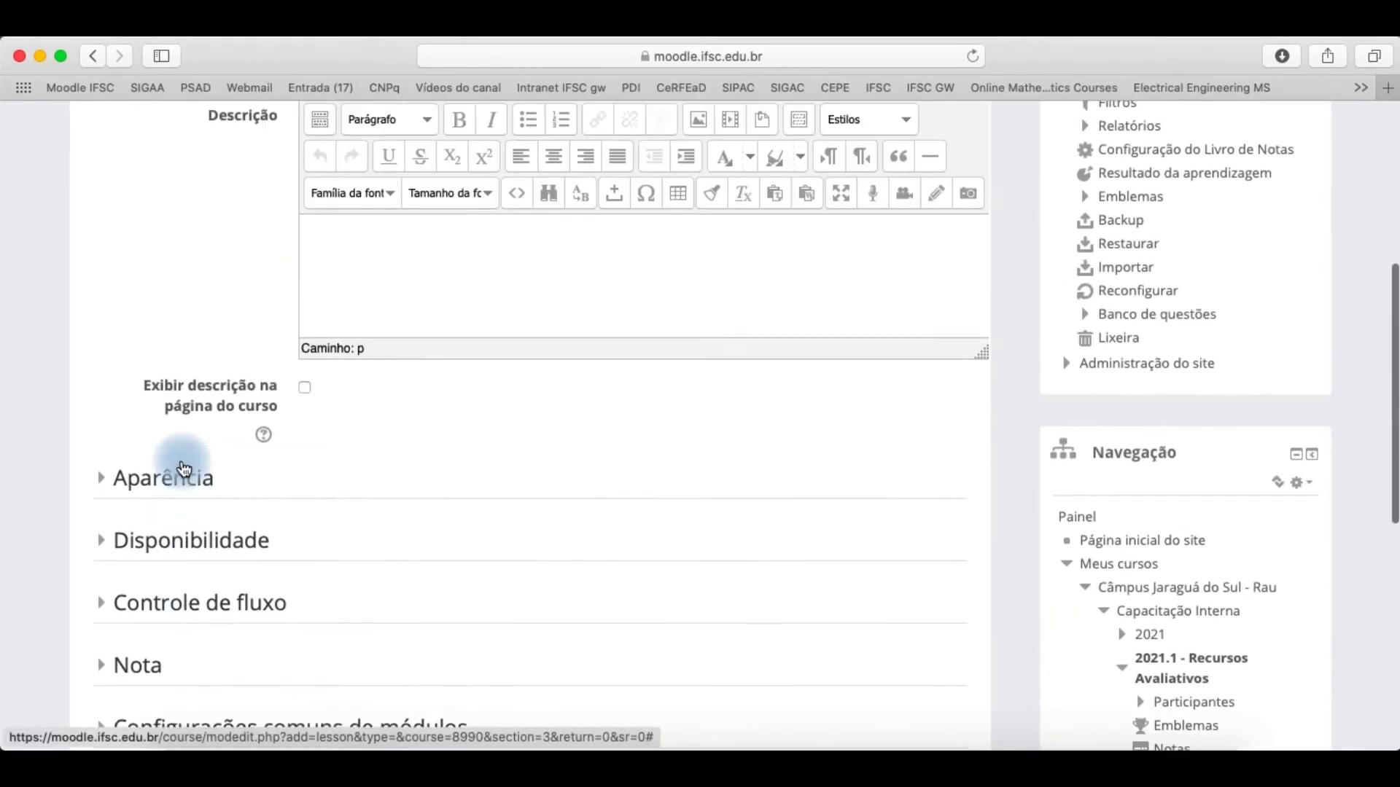
pyautogui.click(343, 425)
pyautogui.write('Lição 1')
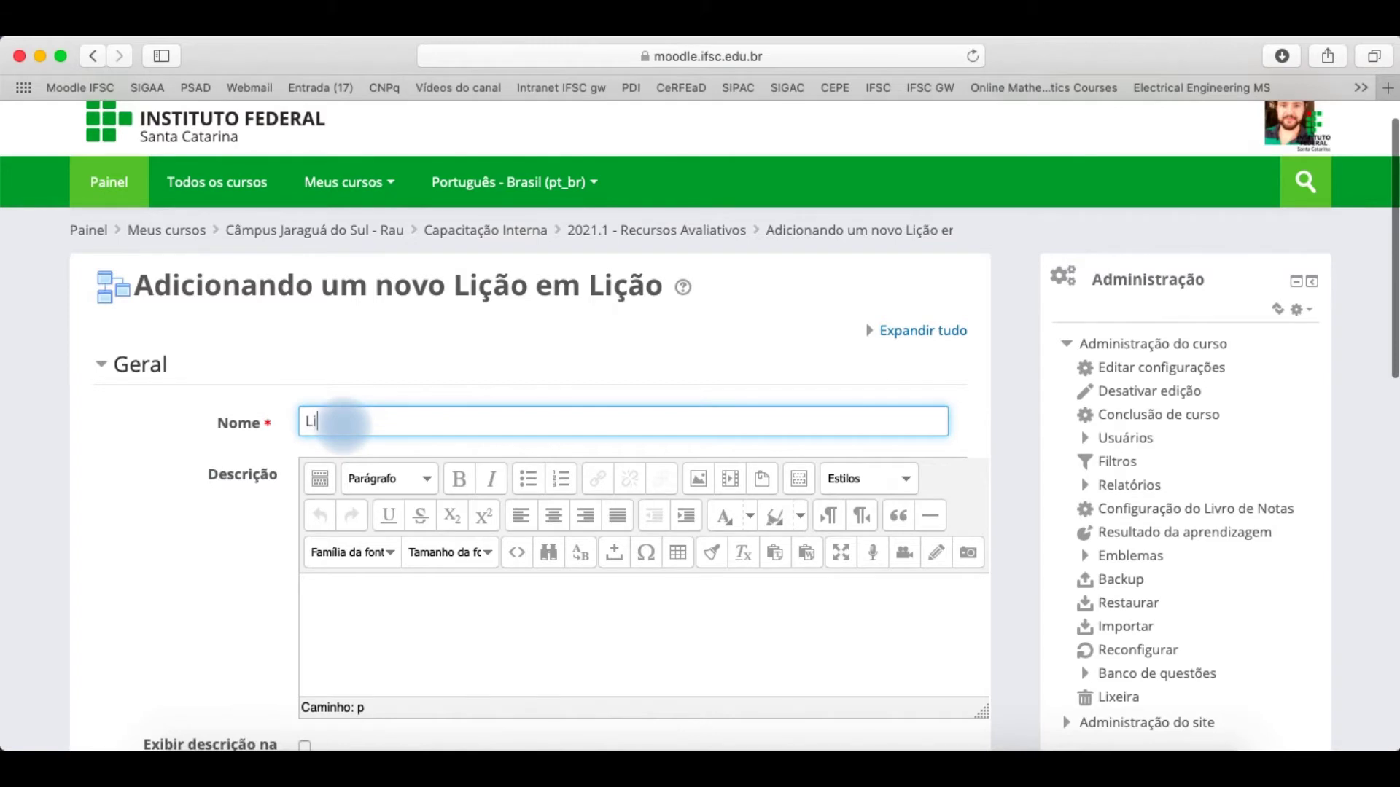
# Enter the lesson description "Analise o texto deixado na aula do dia 10/05/21 e responda as questões.".
pyautogui.click(403, 620)
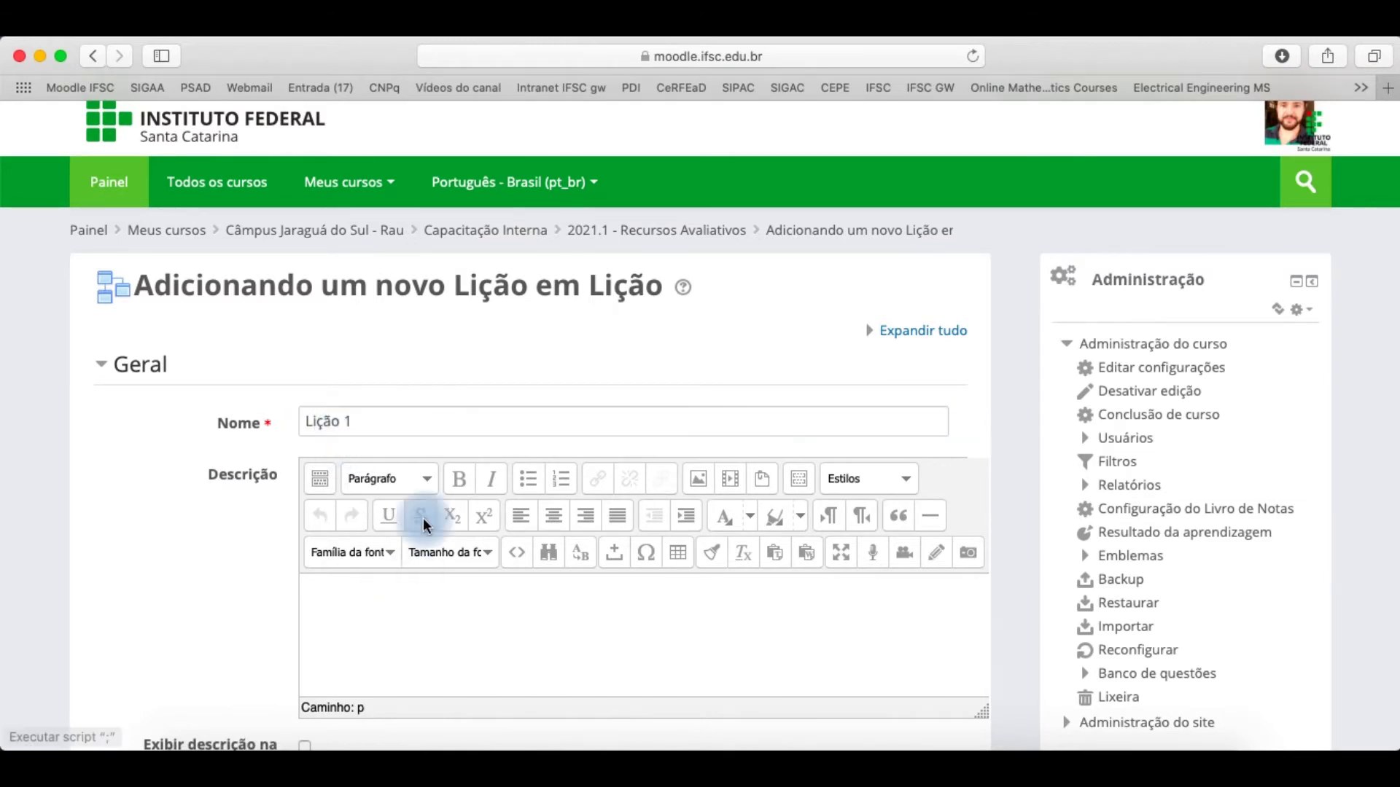
pyautogui.scroll(3, 404, 619)
pyautogui.write('Analise ')
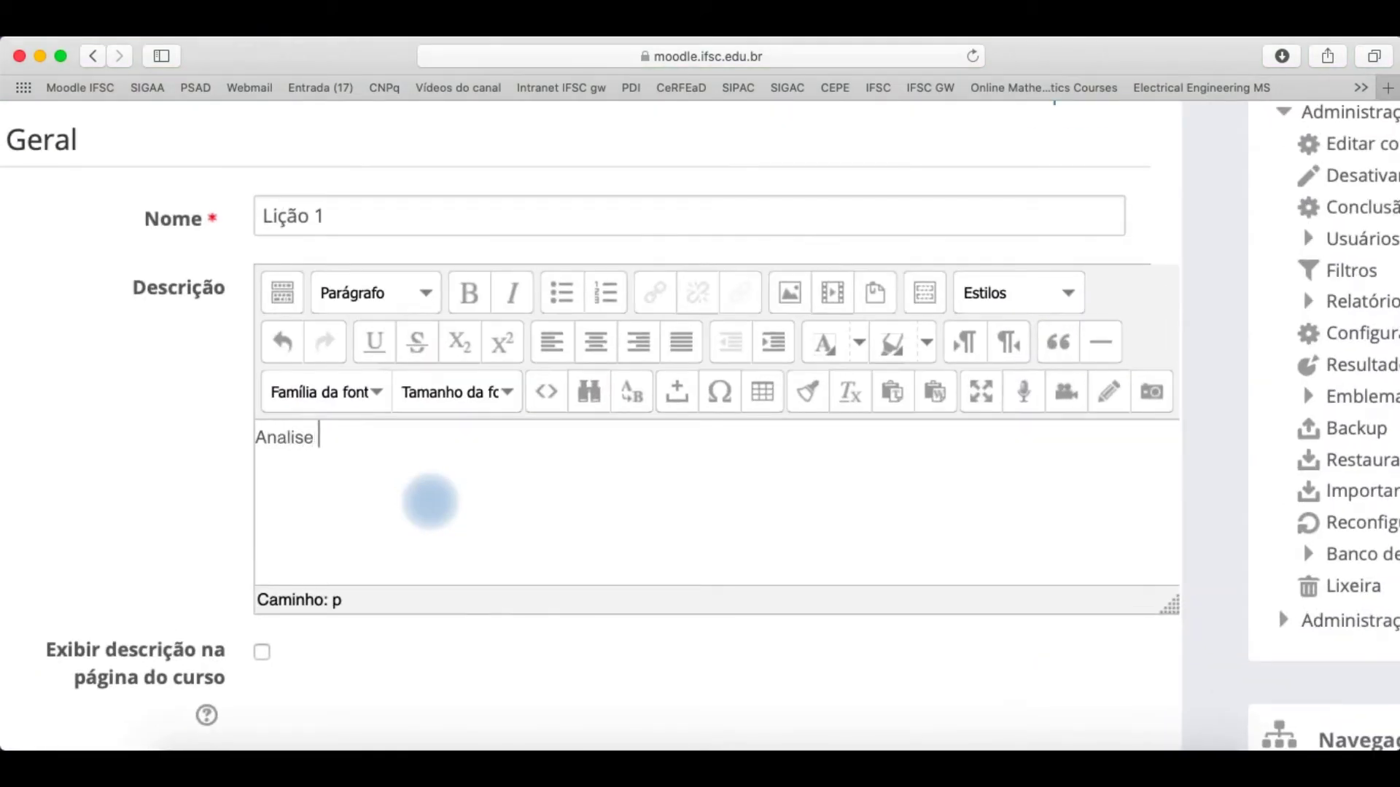
pyautogui.write('o texto deixado na aula d')
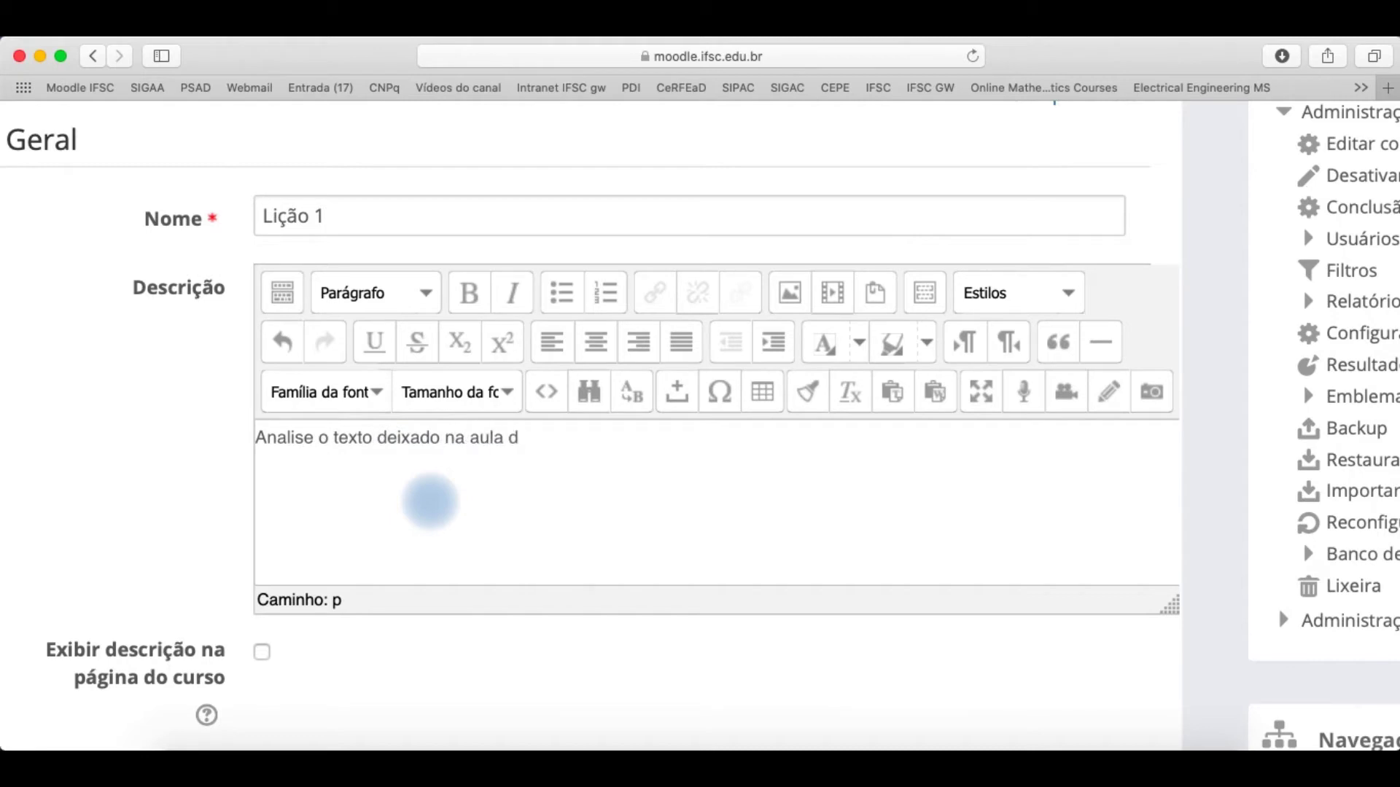
pyautogui.write('o dia 10/05/21 e re')
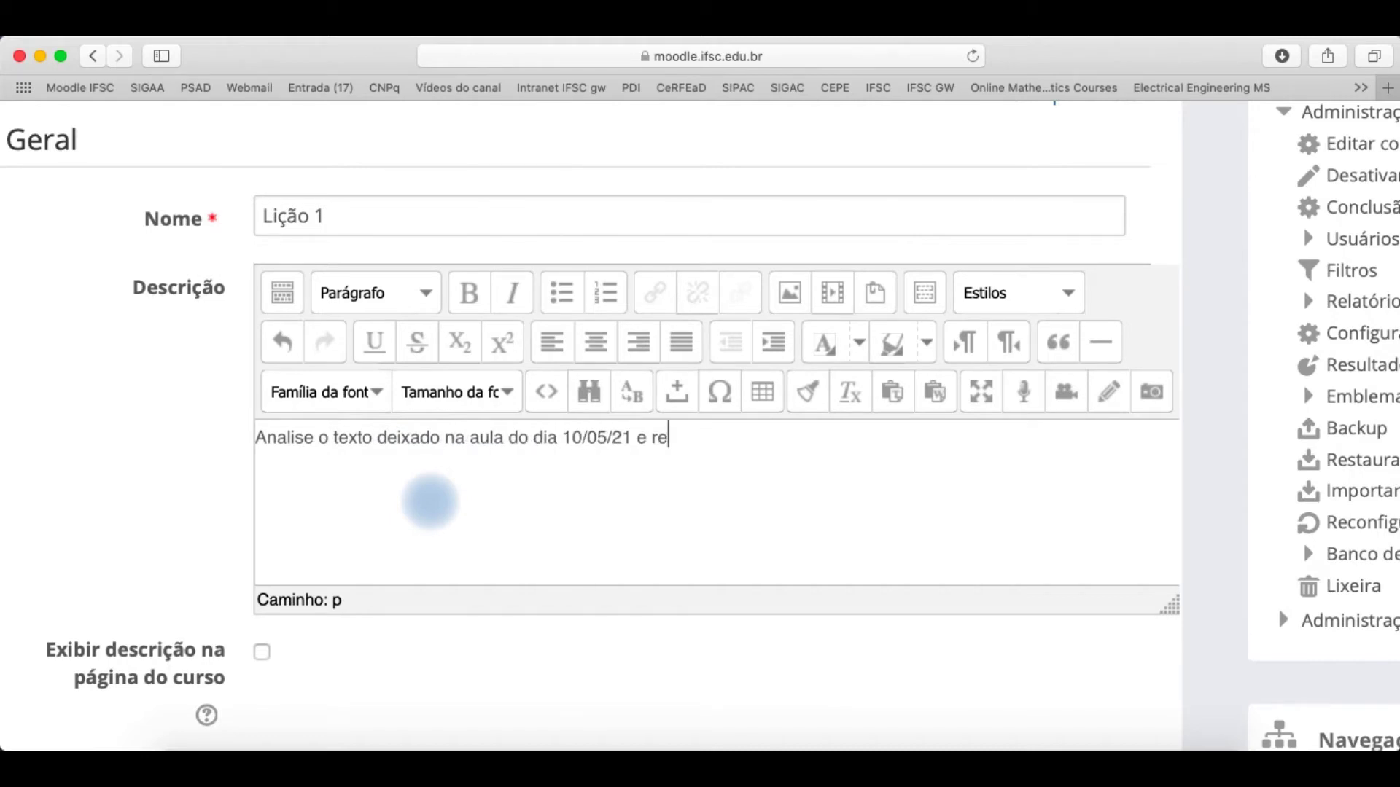
pyautogui.write('sponda as questões.')
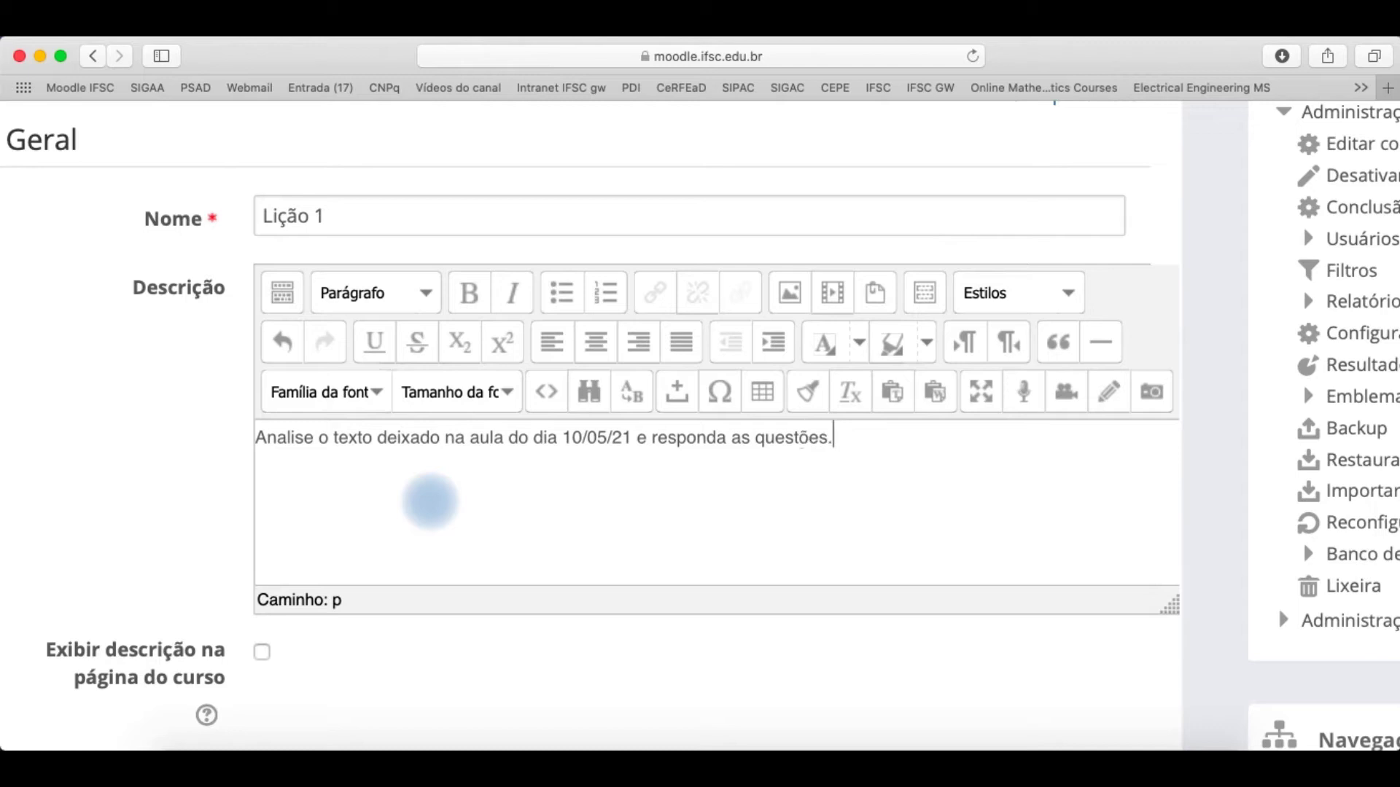
# Set the lesson's Barra de progresso to Sim under Aparência, then save and display the lesson.
pyautogui.press('super+minus')
pyautogui.scroll(-5, 112, 375)
pyautogui.click(112, 364)
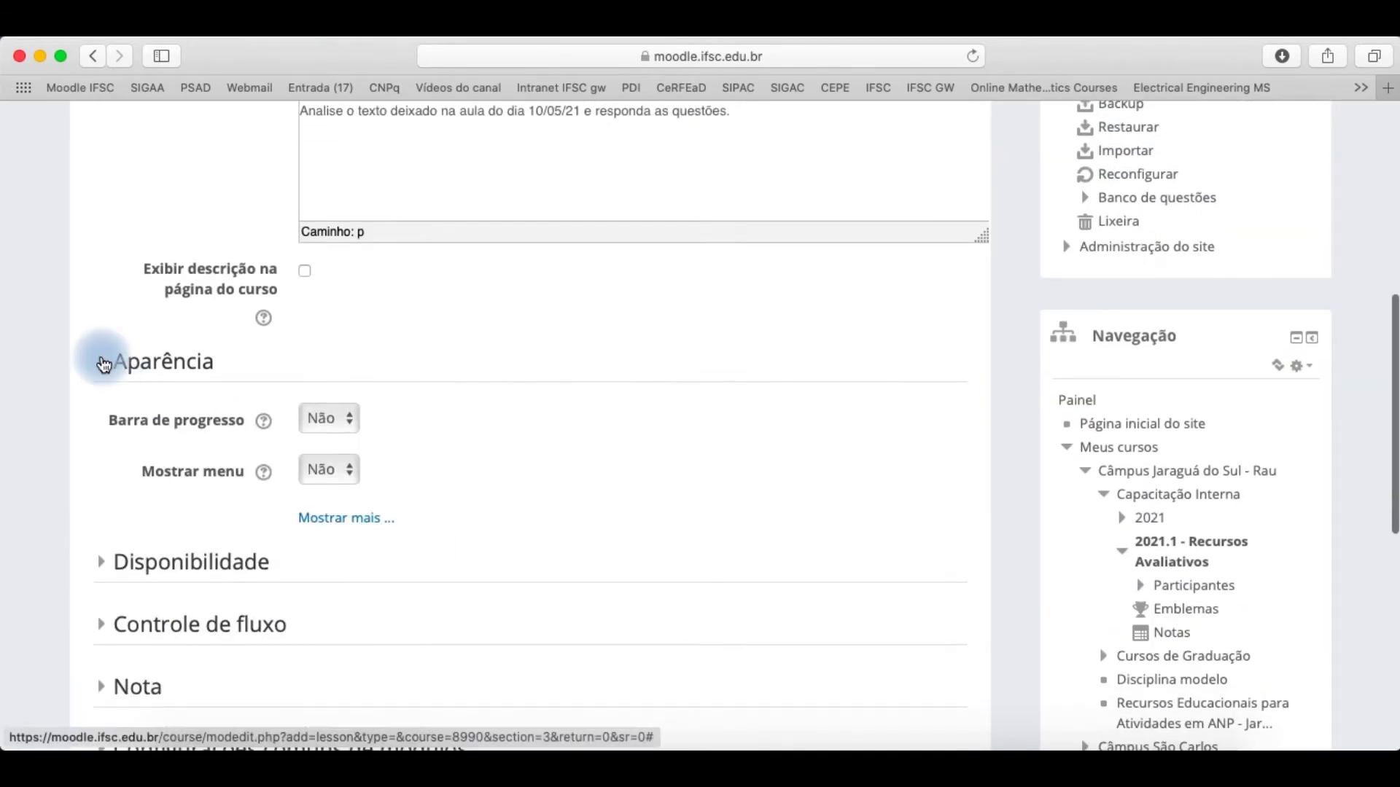
pyautogui.scroll(5, 125, 420)
pyautogui.scroll(3, 126, 431)
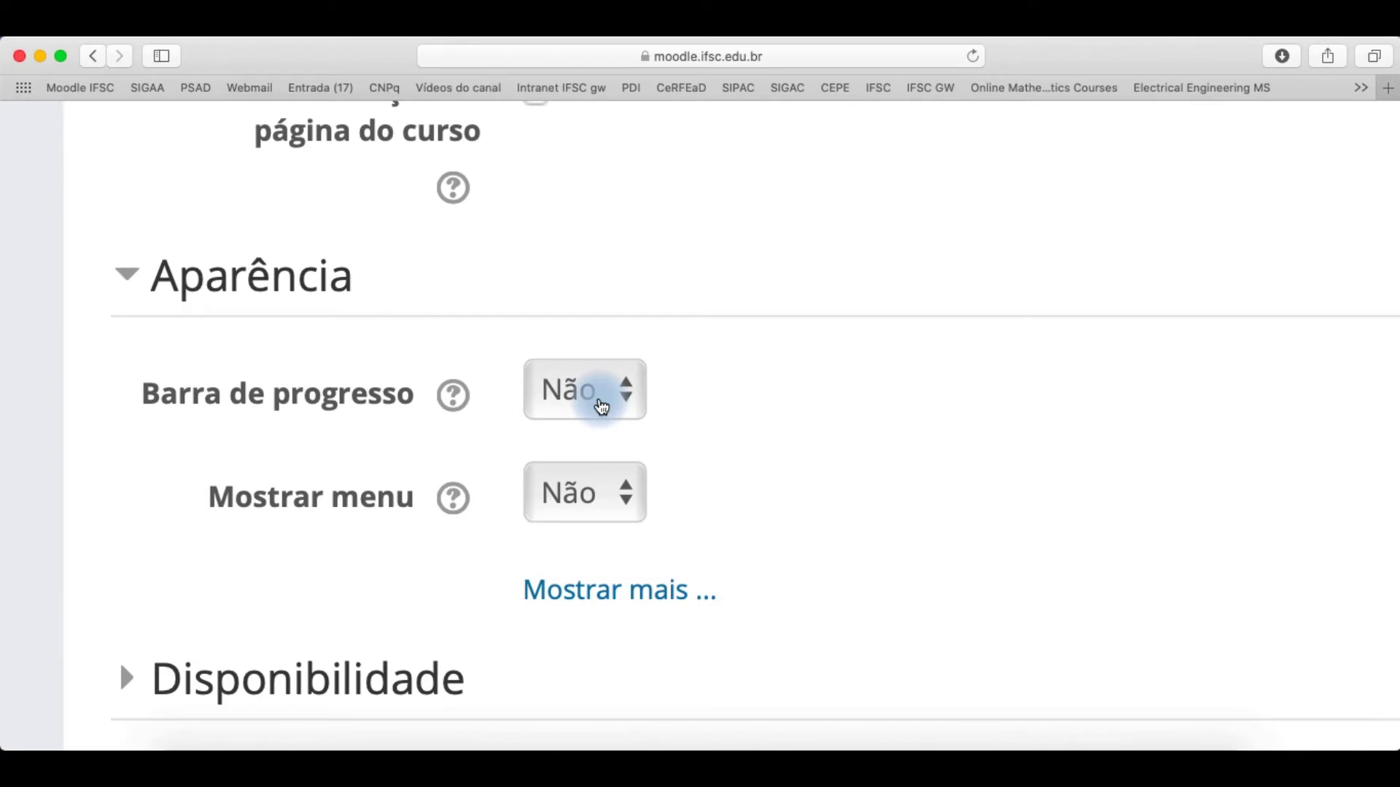
pyautogui.click(601, 407)
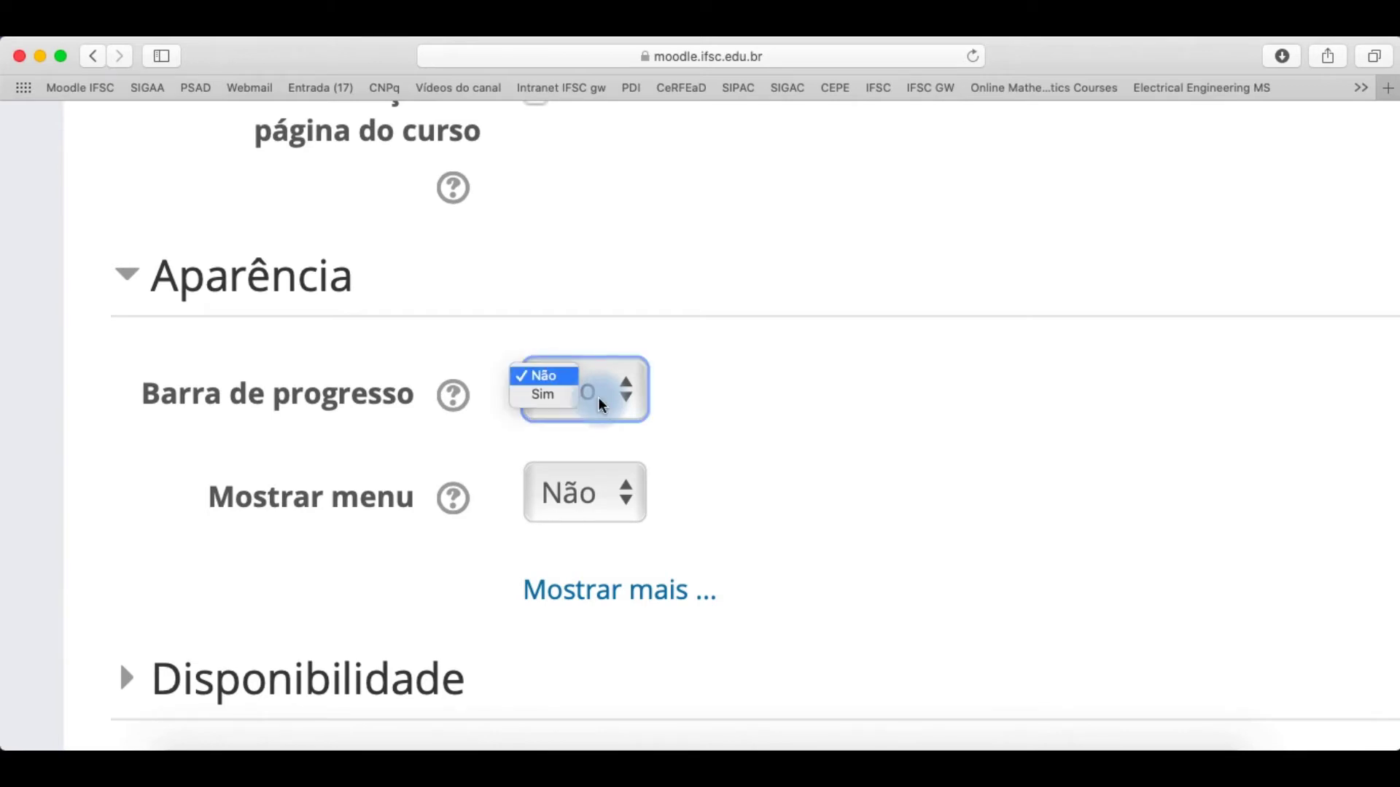
pyautogui.click(558, 399)
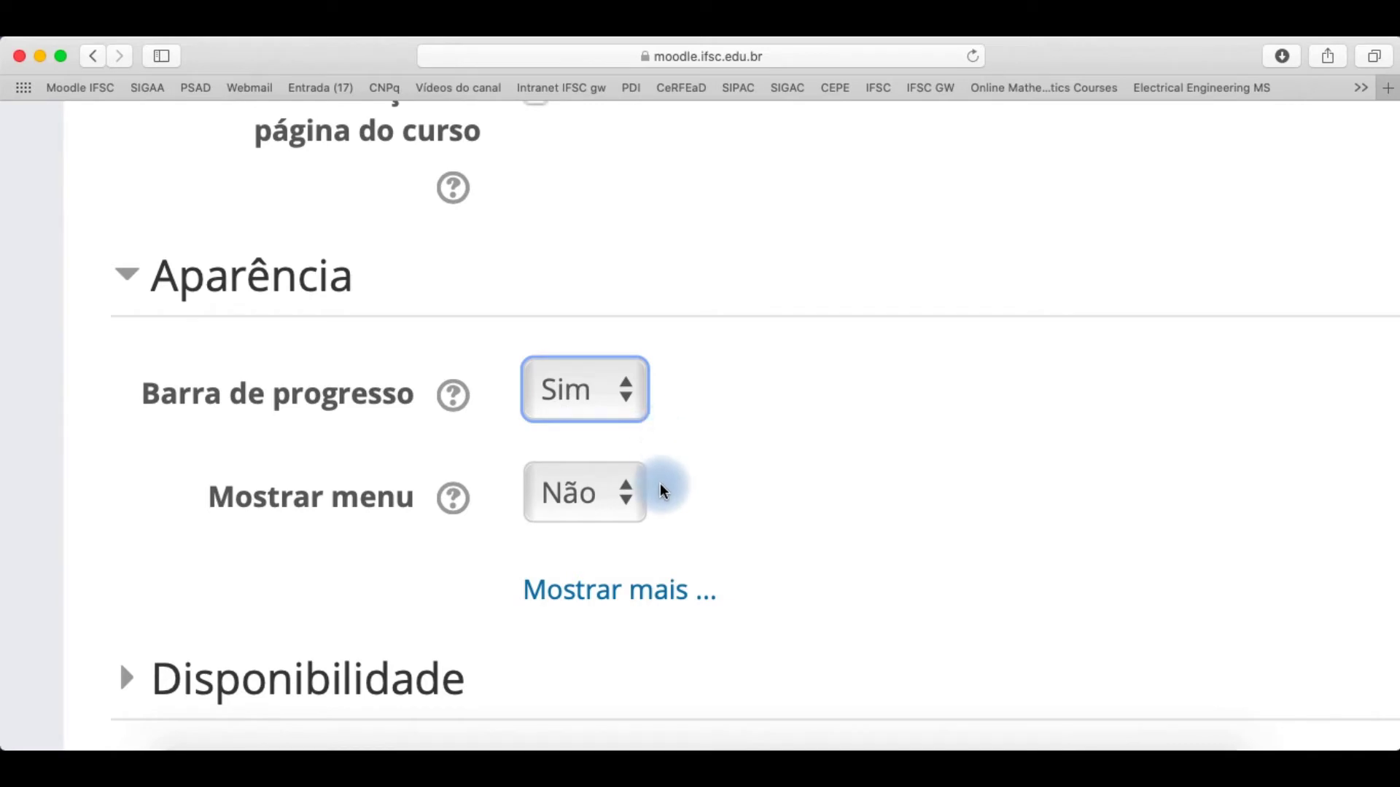
pyautogui.scroll(-15, 661, 491)
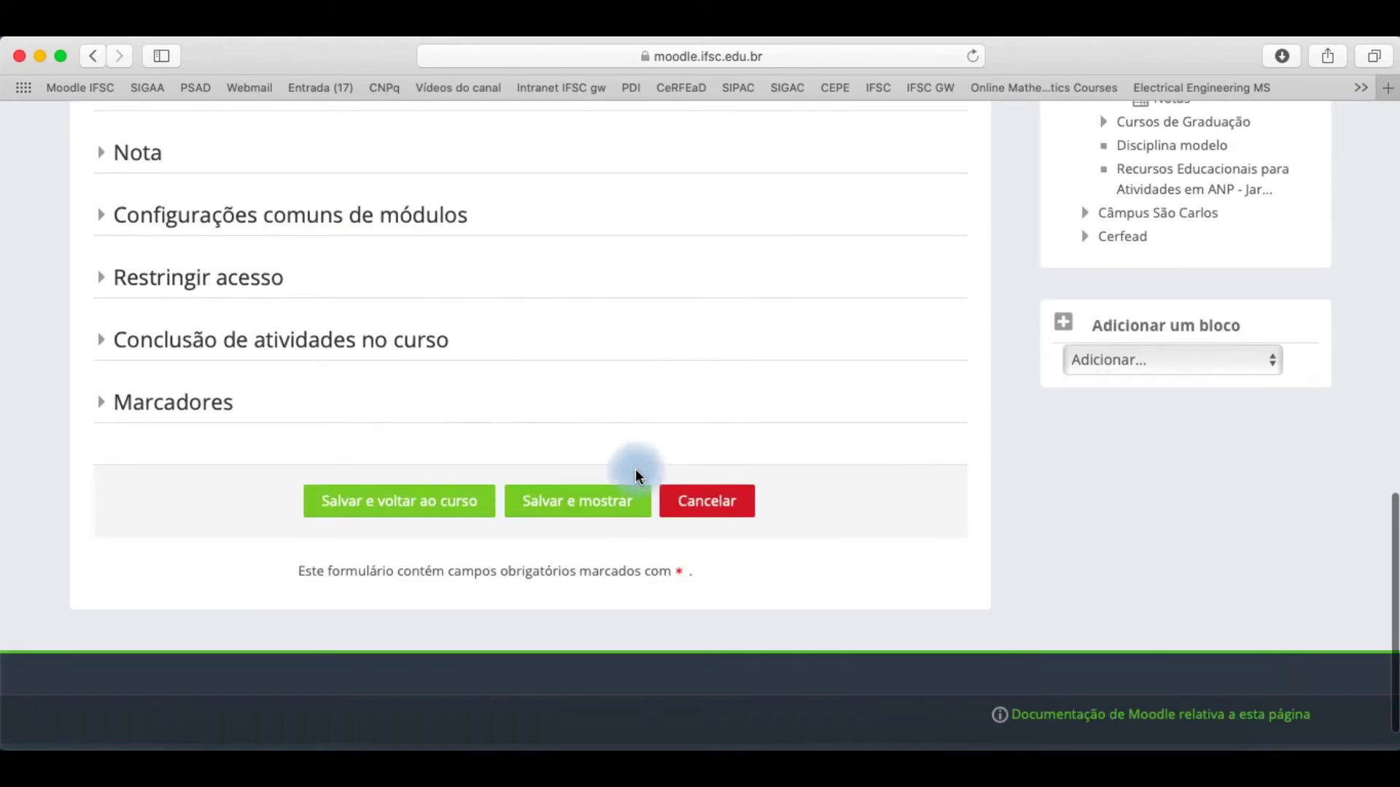
pyautogui.click(574, 500)
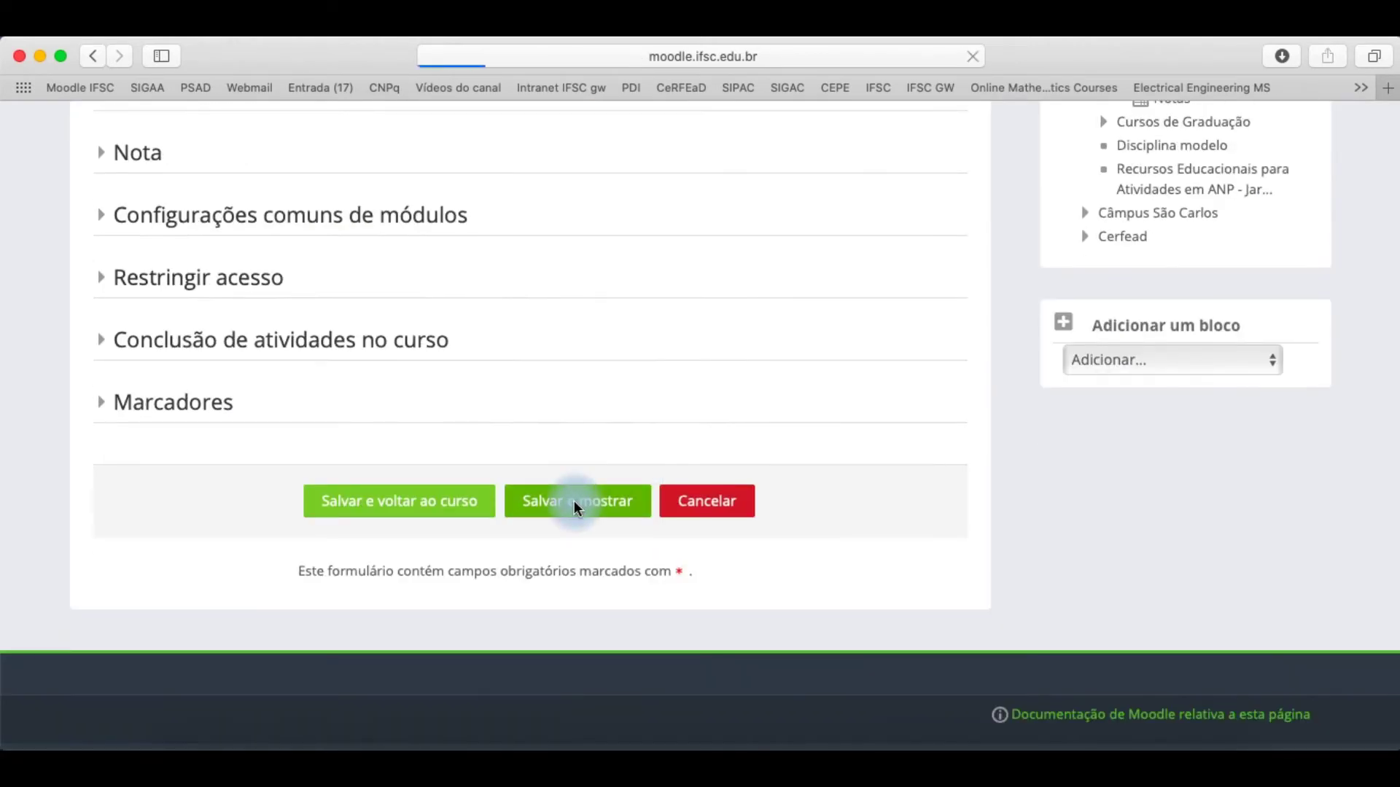
# Add a question page of type Verdadeiro/Falso to Lição 1.
pyautogui.scroll(-3, 575, 505)
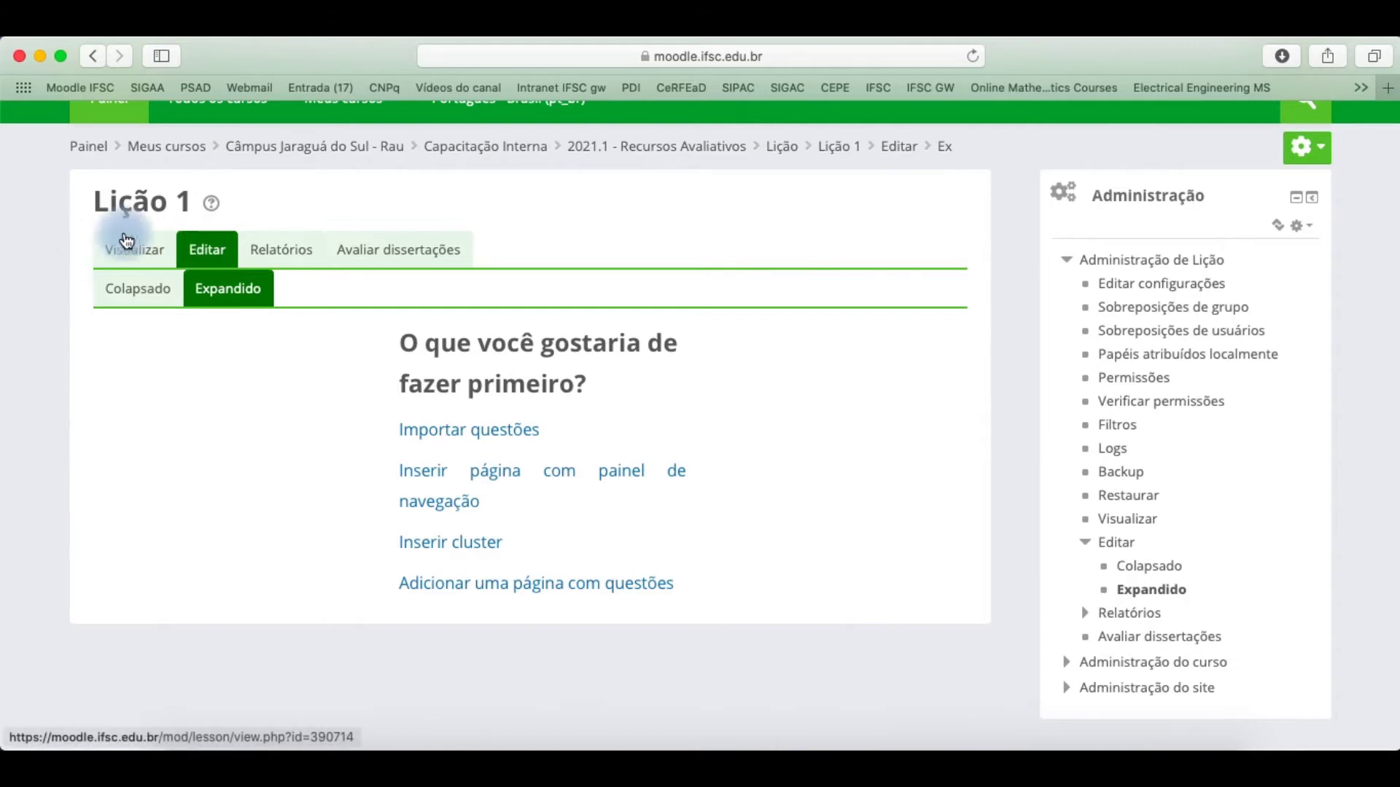
pyautogui.scroll(2, 459, 465)
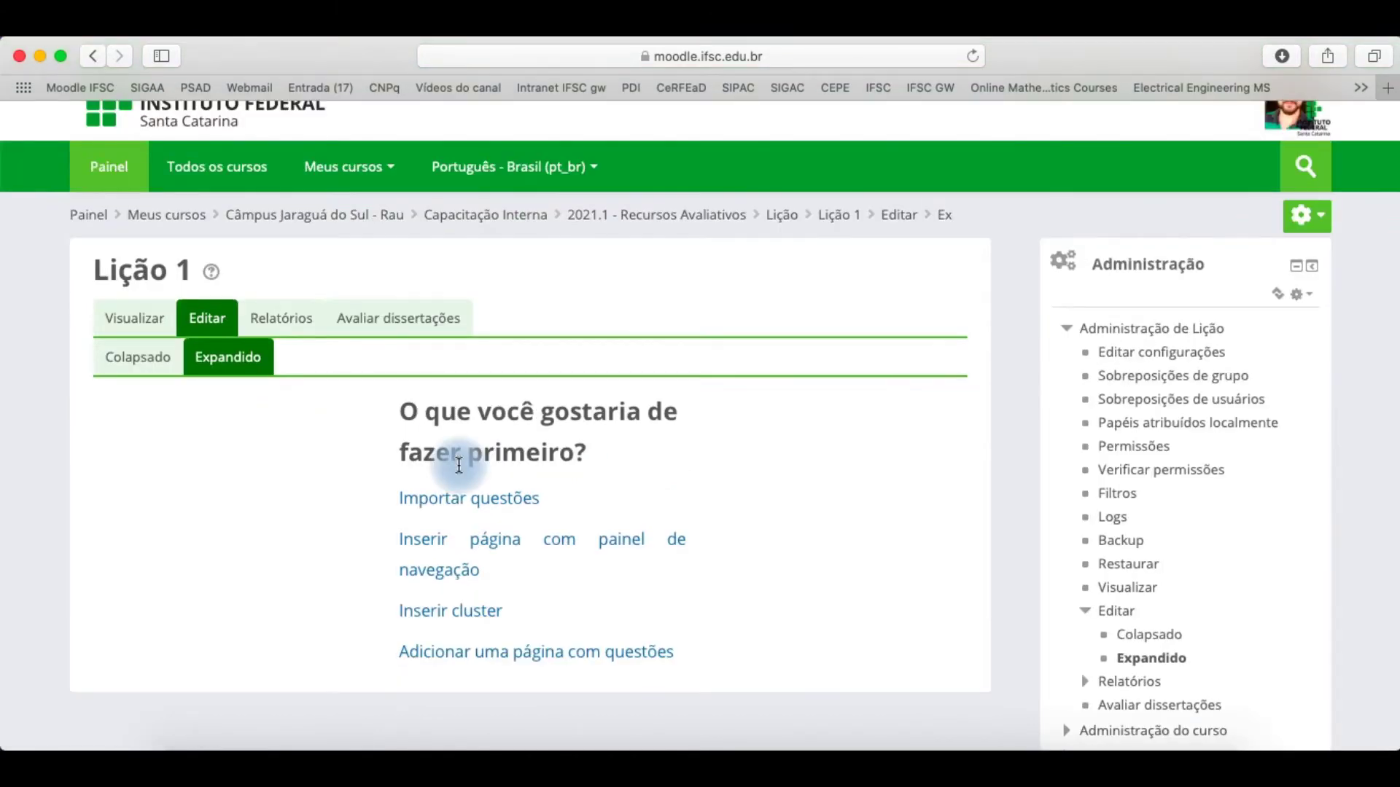
pyautogui.scroll(-4, 381, 636)
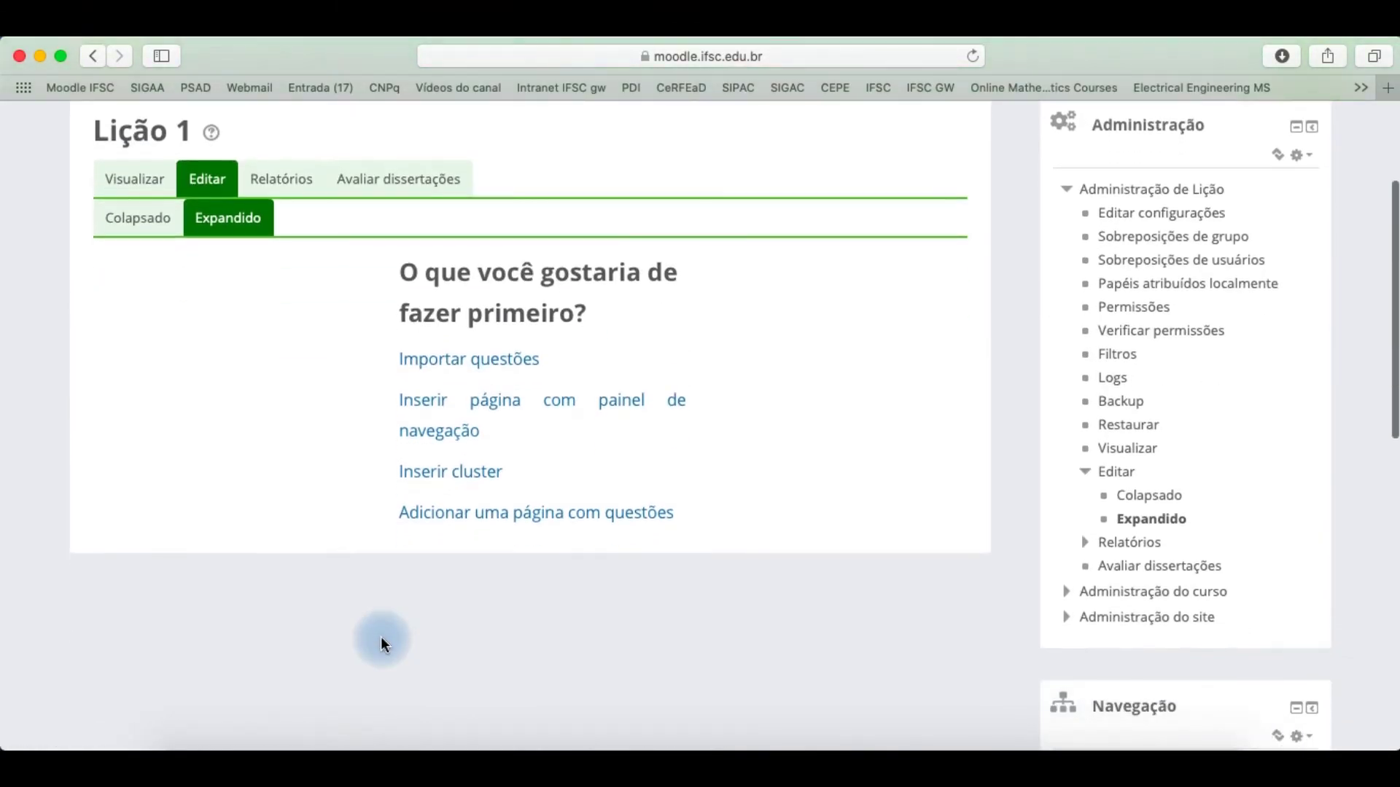
pyautogui.scroll(5, 380, 636)
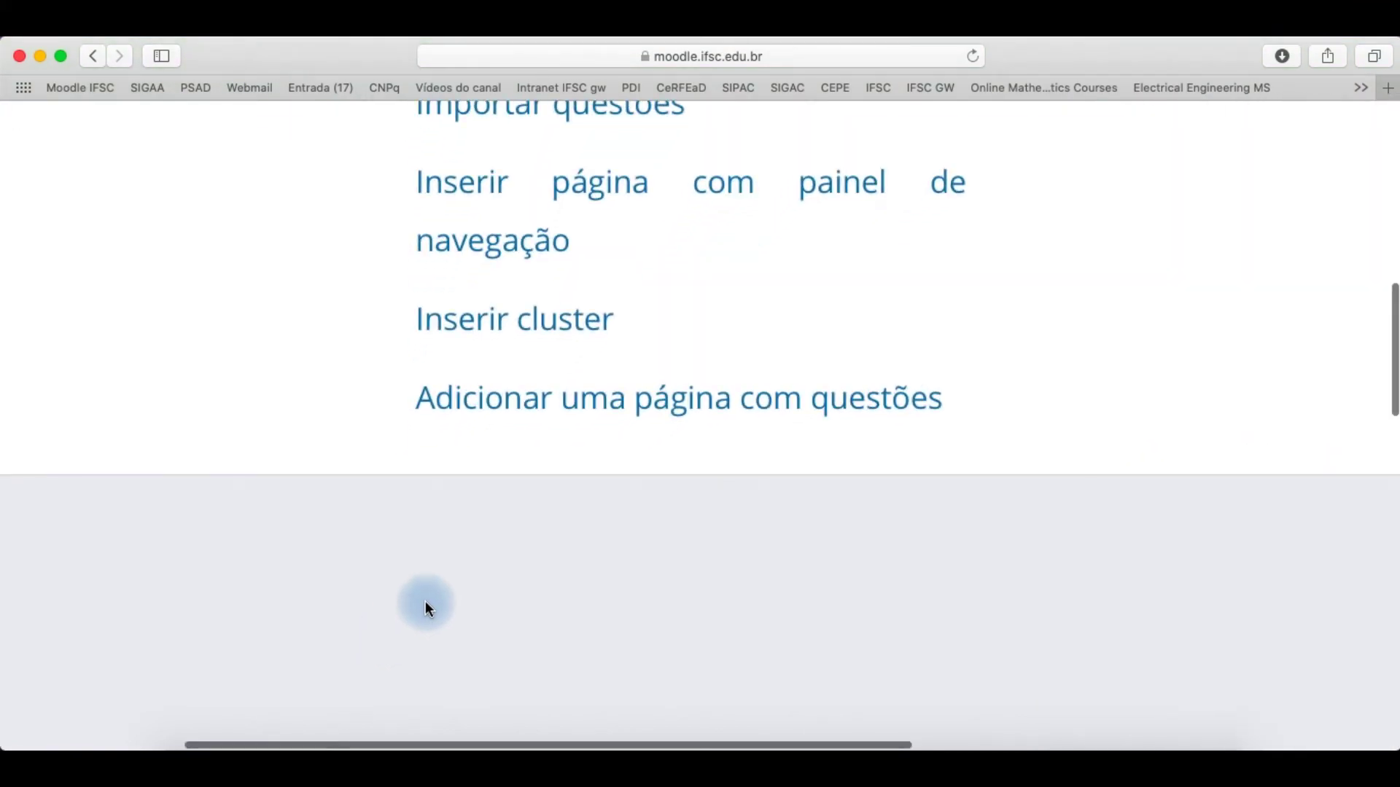
pyautogui.scroll(2, 624, 496)
pyautogui.scroll(3, 624, 496)
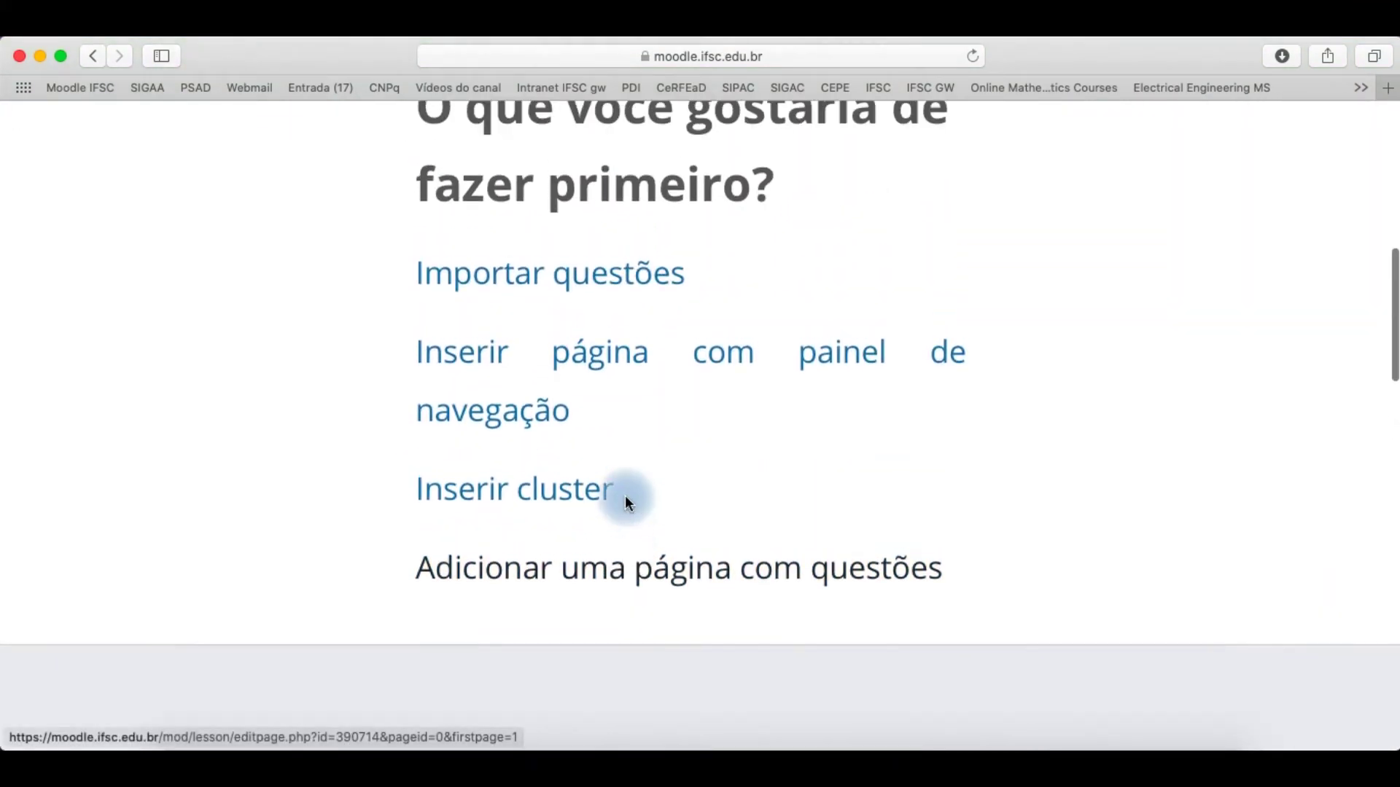
pyautogui.click(591, 581)
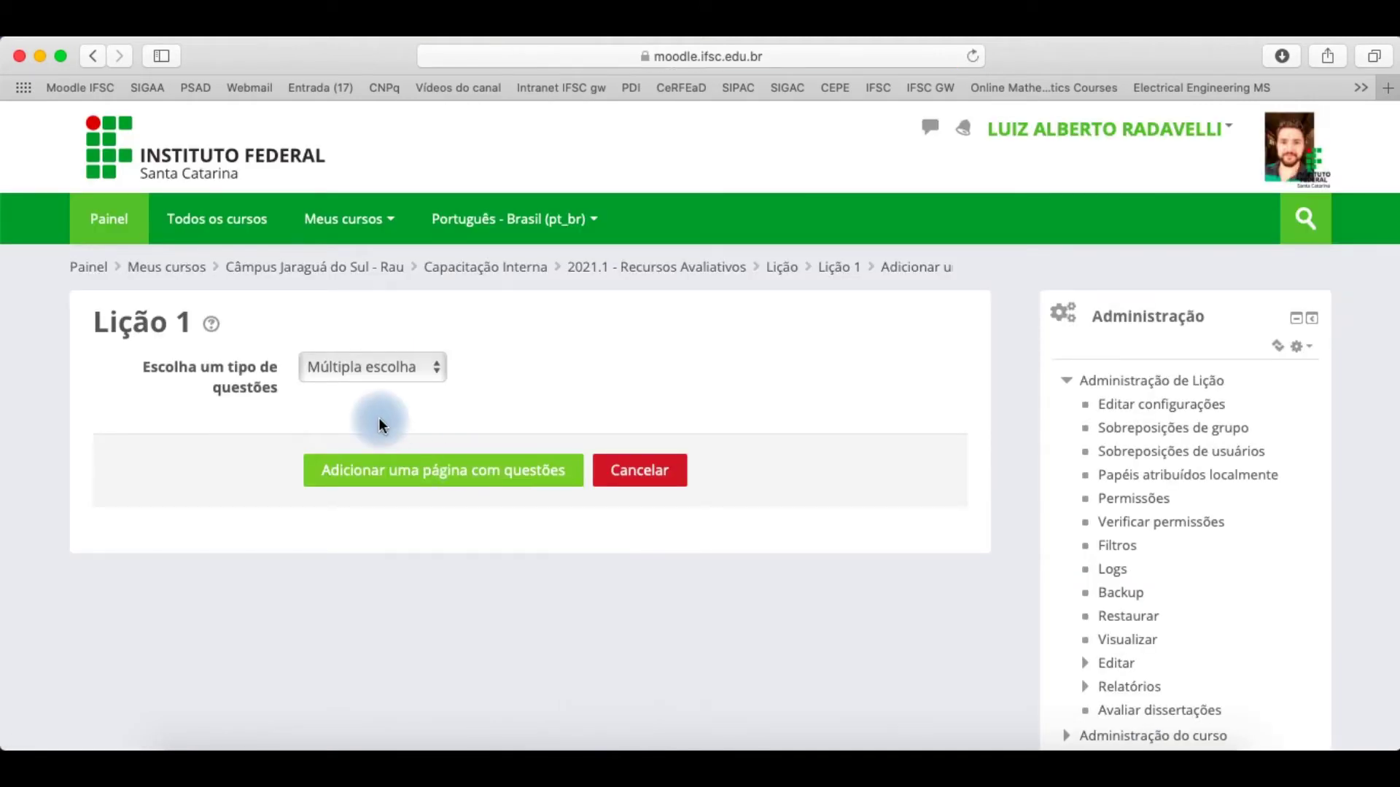
pyautogui.click(359, 377)
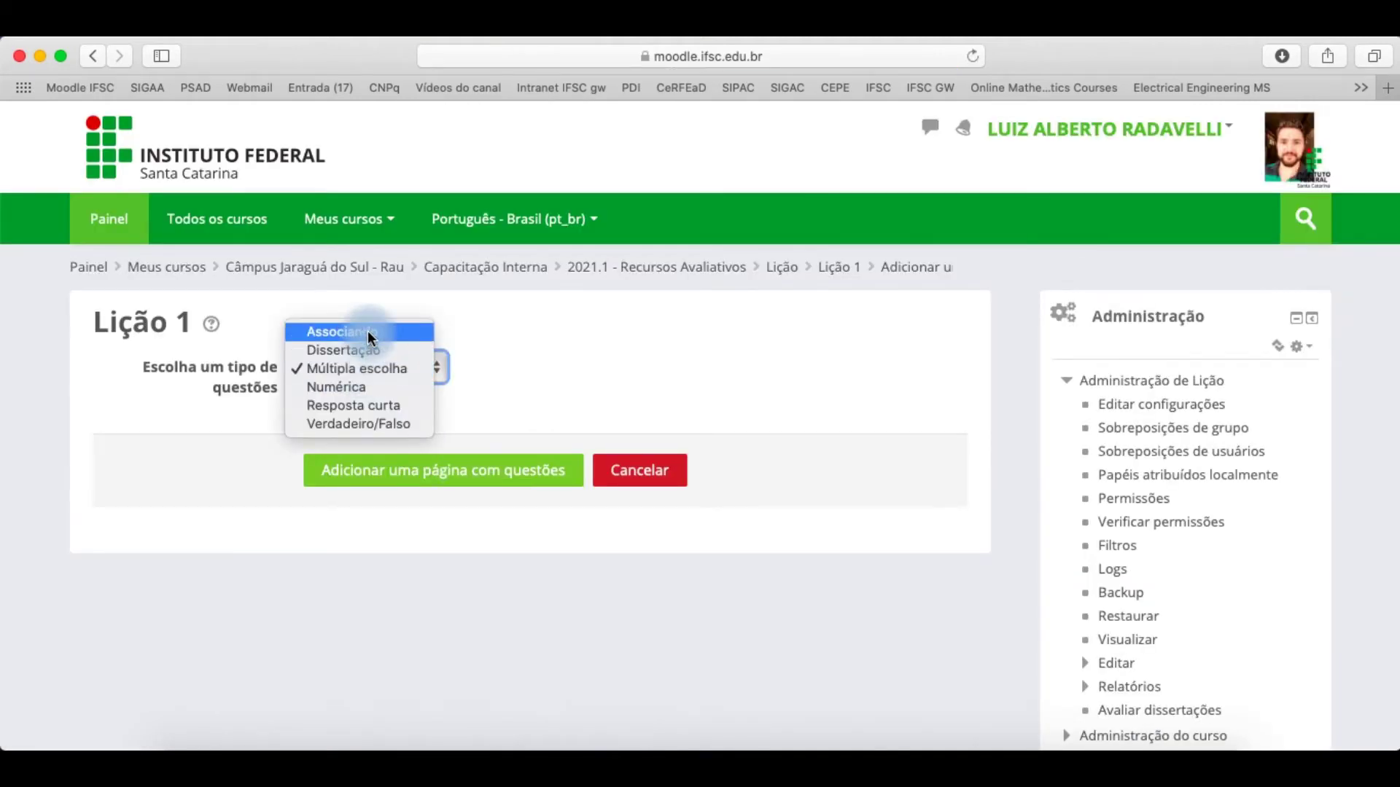
pyautogui.click(369, 423)
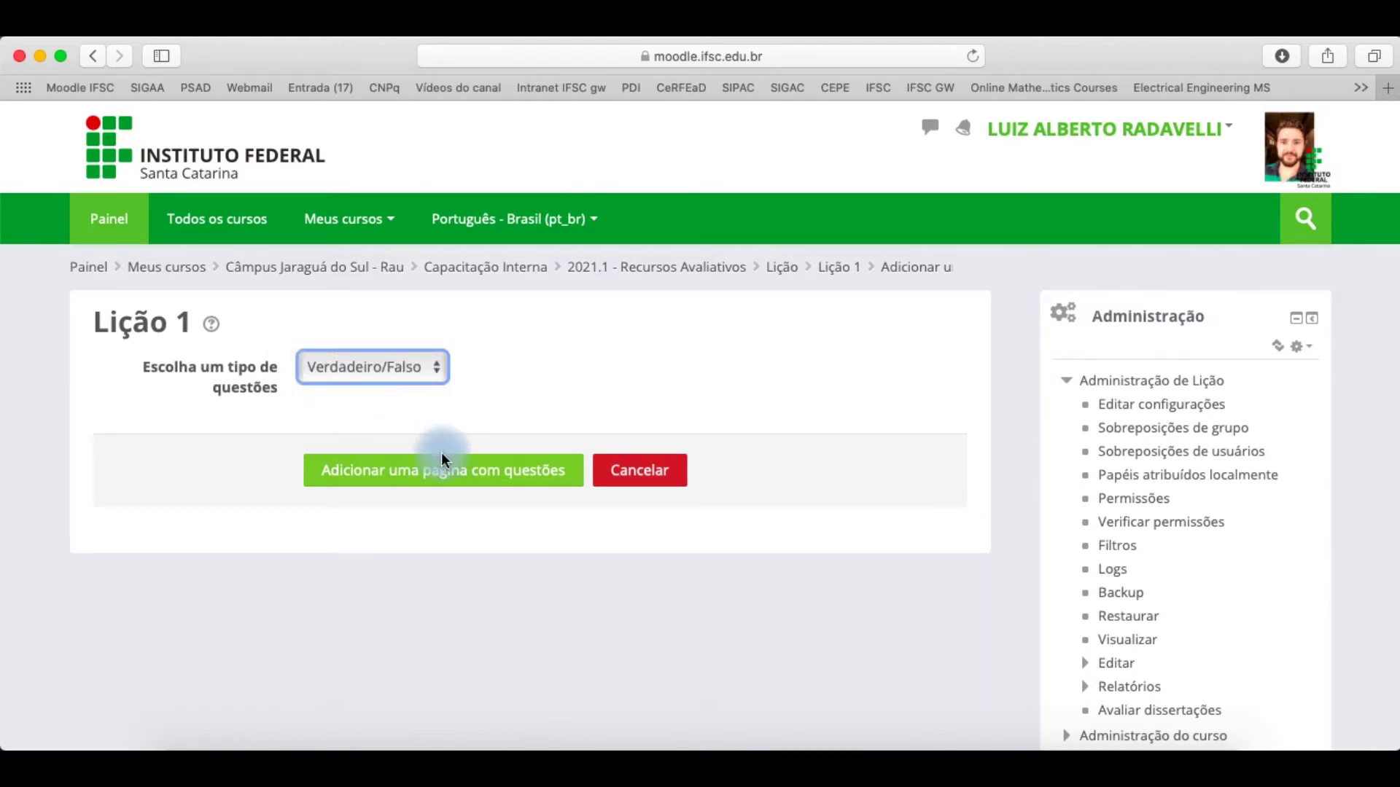
pyautogui.click(461, 474)
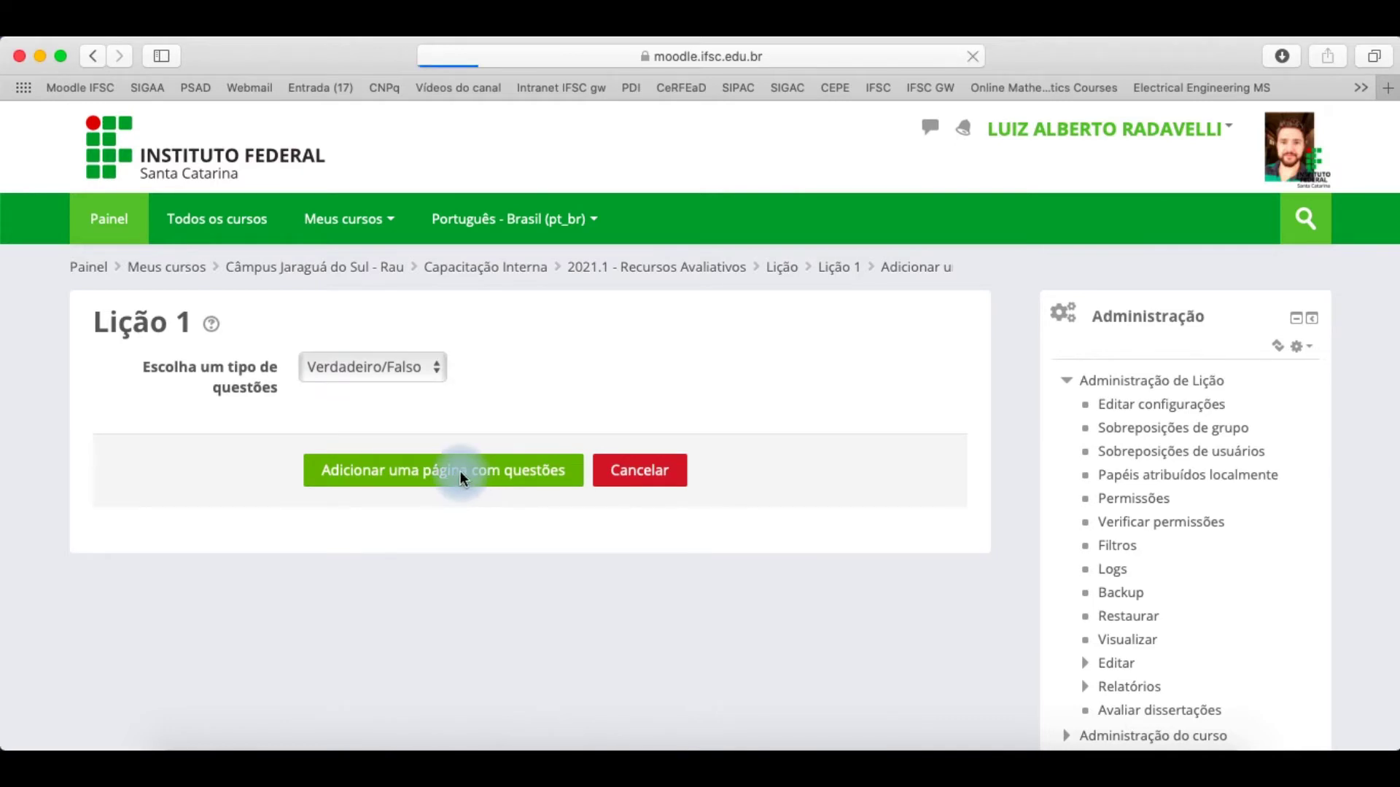
# Examine the correct-answer fields of the true/false question form, including the destination options for a correct answer.
pyautogui.scroll(-3, 461, 479)
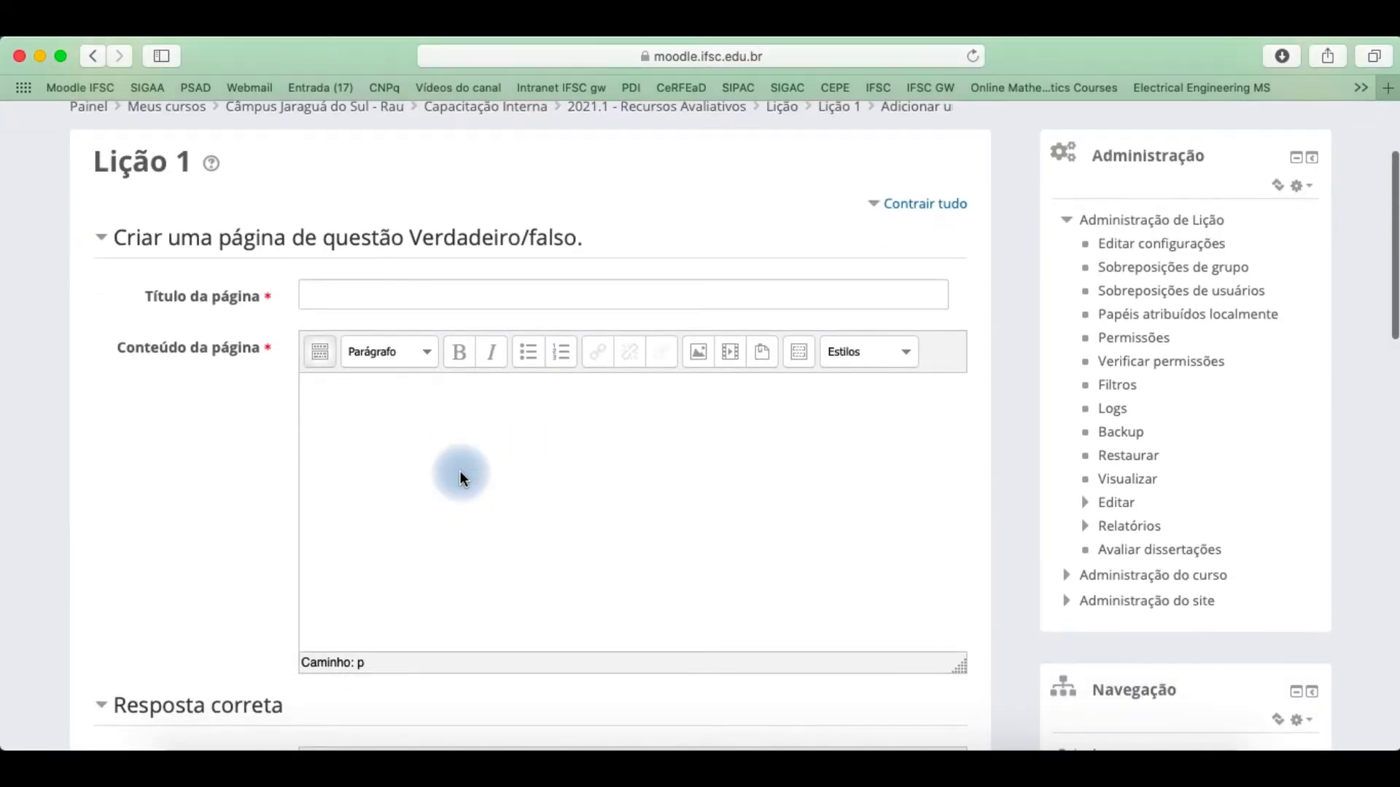
pyautogui.scroll(-2, 460, 479)
pyautogui.scroll(-4, 459, 473)
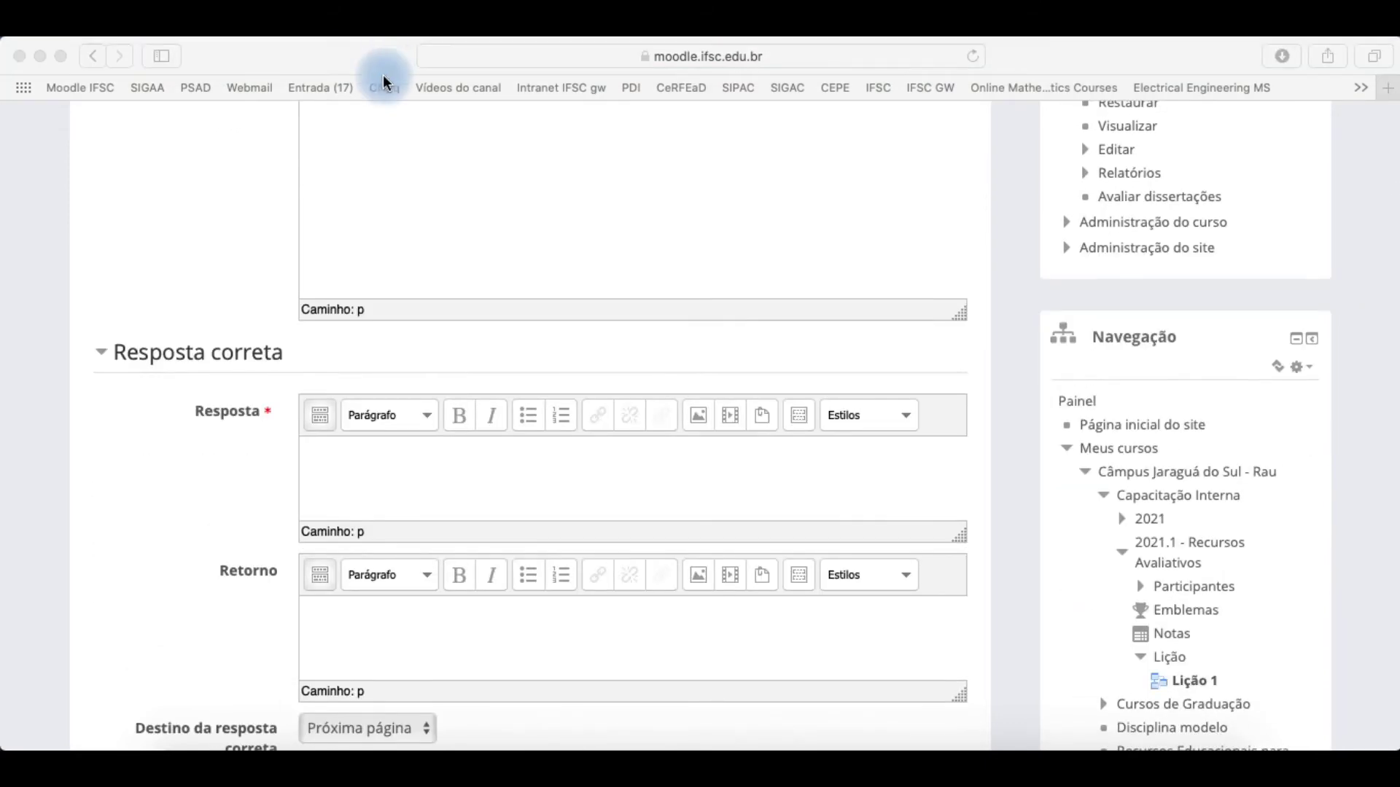
pyautogui.click(422, 461)
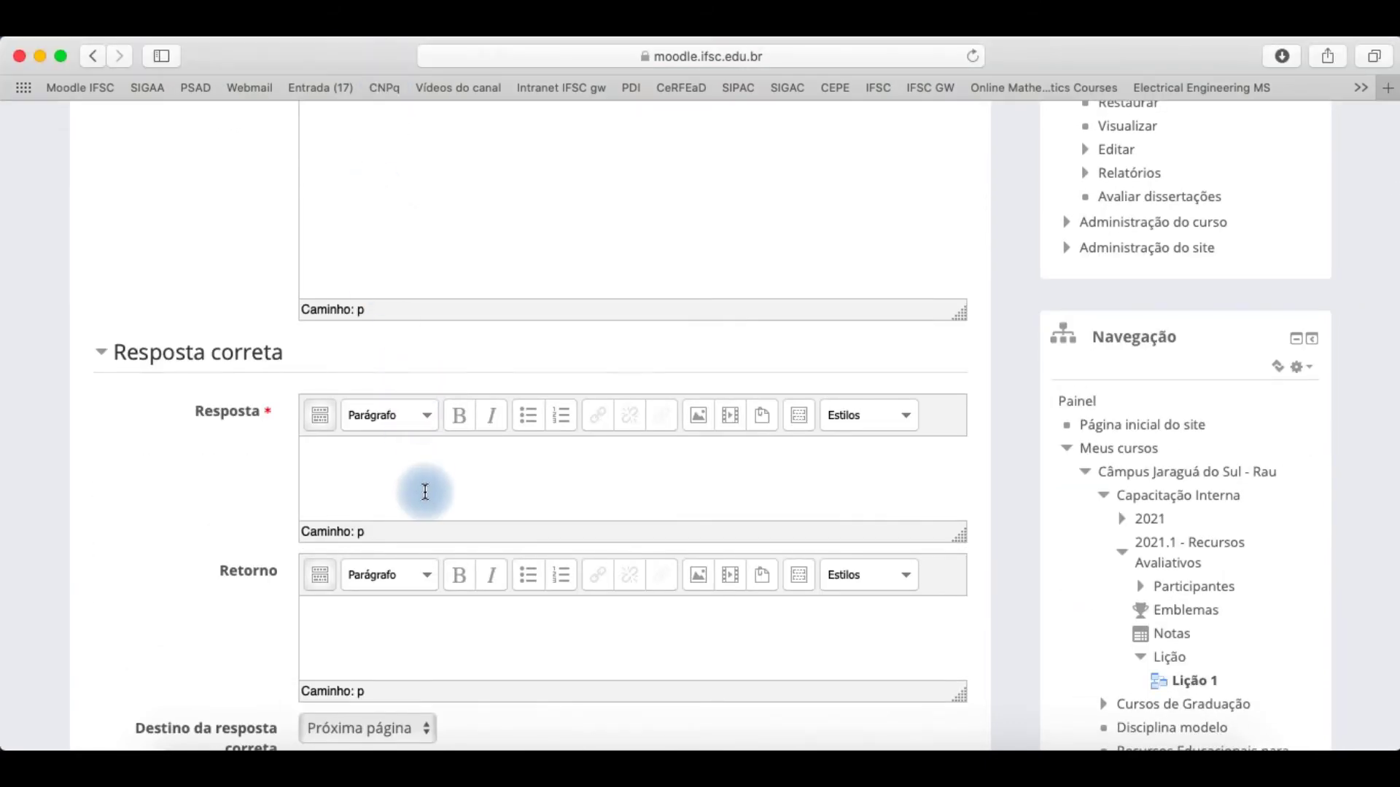
pyautogui.scroll(-3, 425, 492)
pyautogui.click(425, 492)
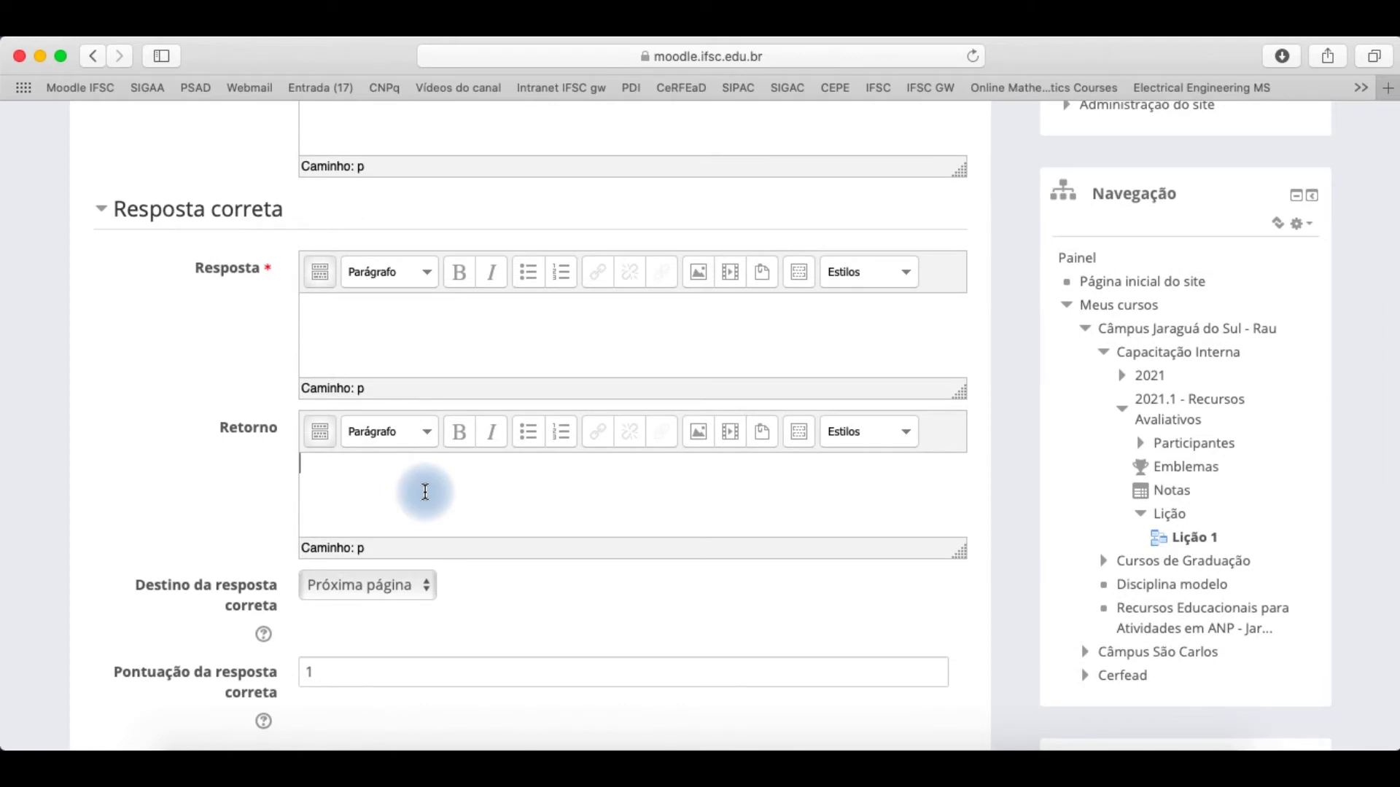
pyautogui.scroll(5, 241, 624)
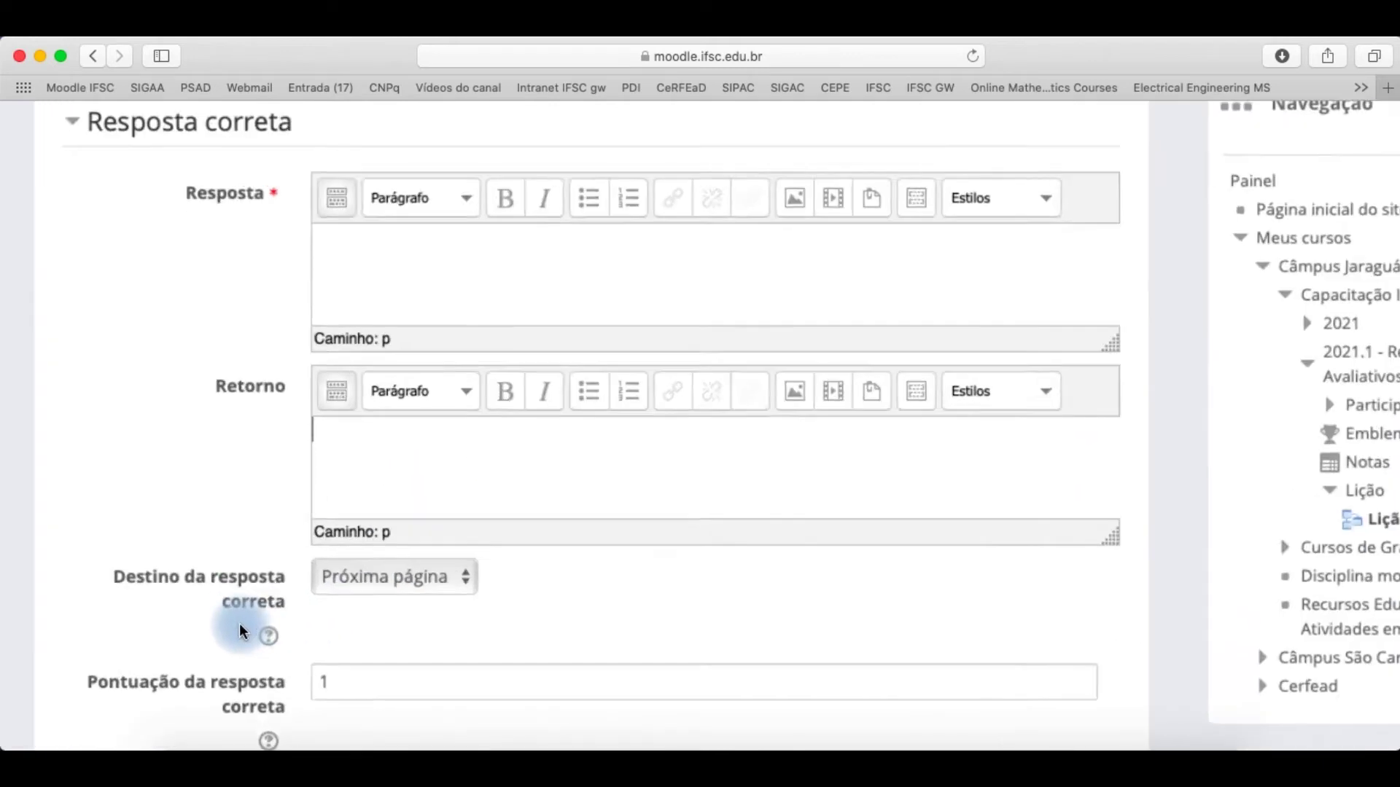
pyautogui.hscroll(-3, 239, 624)
pyautogui.scroll(-3, 240, 624)
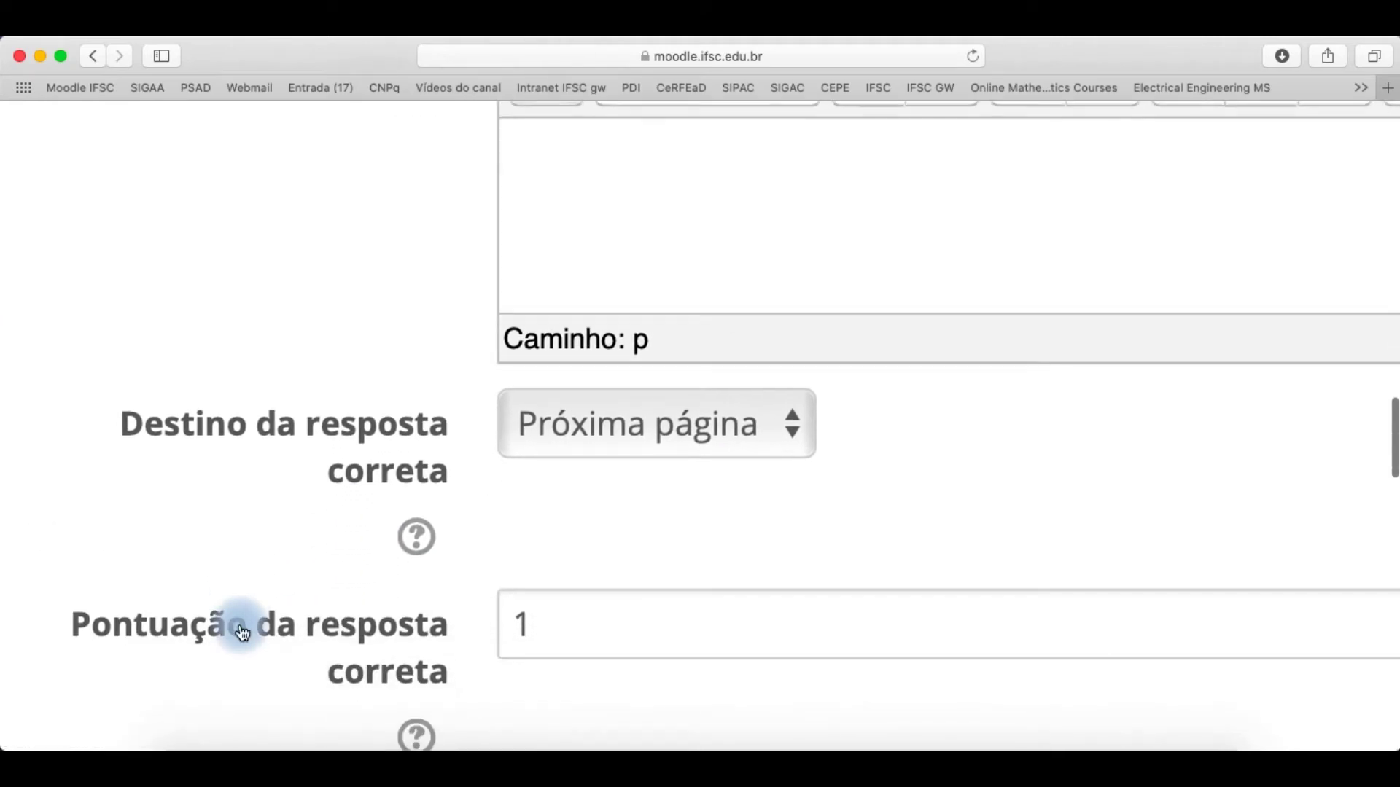
pyautogui.click(565, 455)
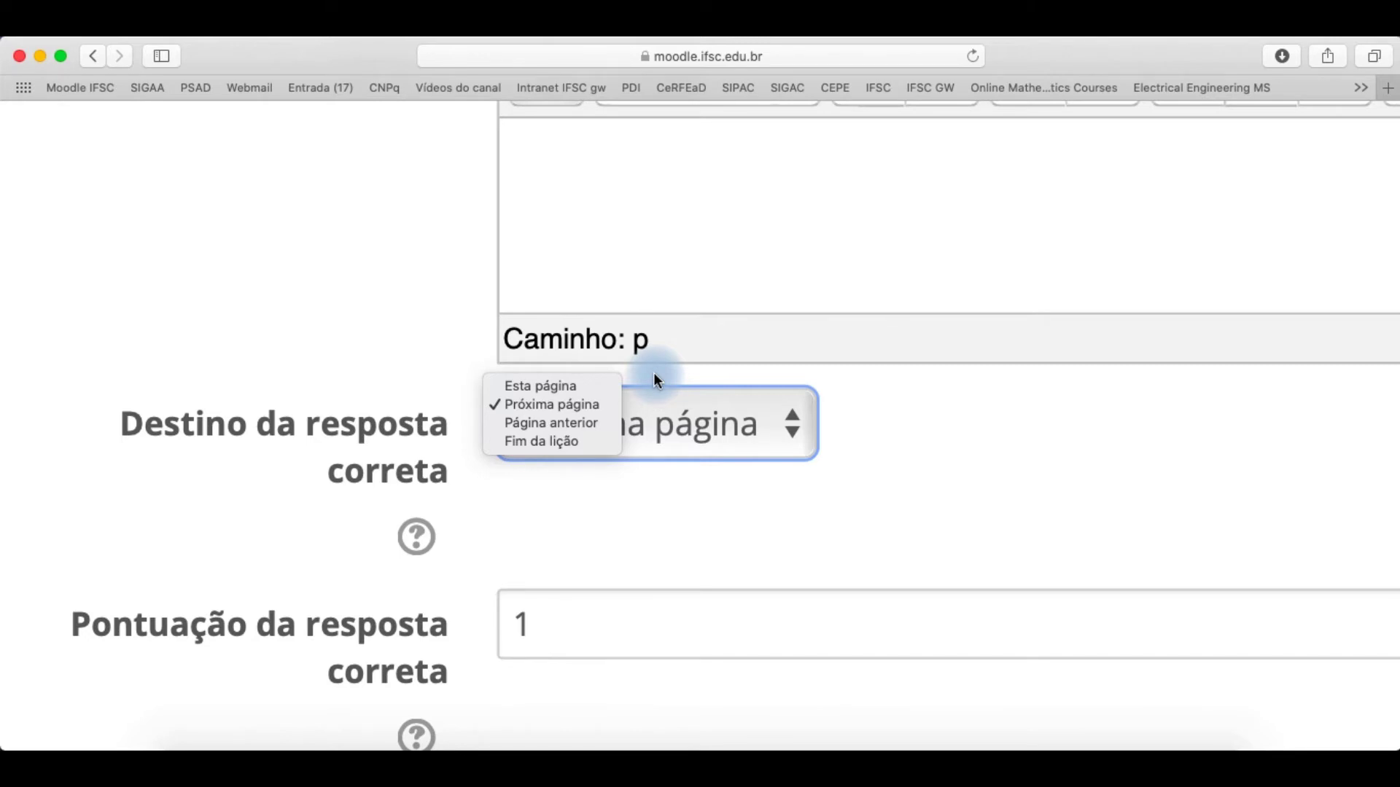
pyautogui.click(712, 238)
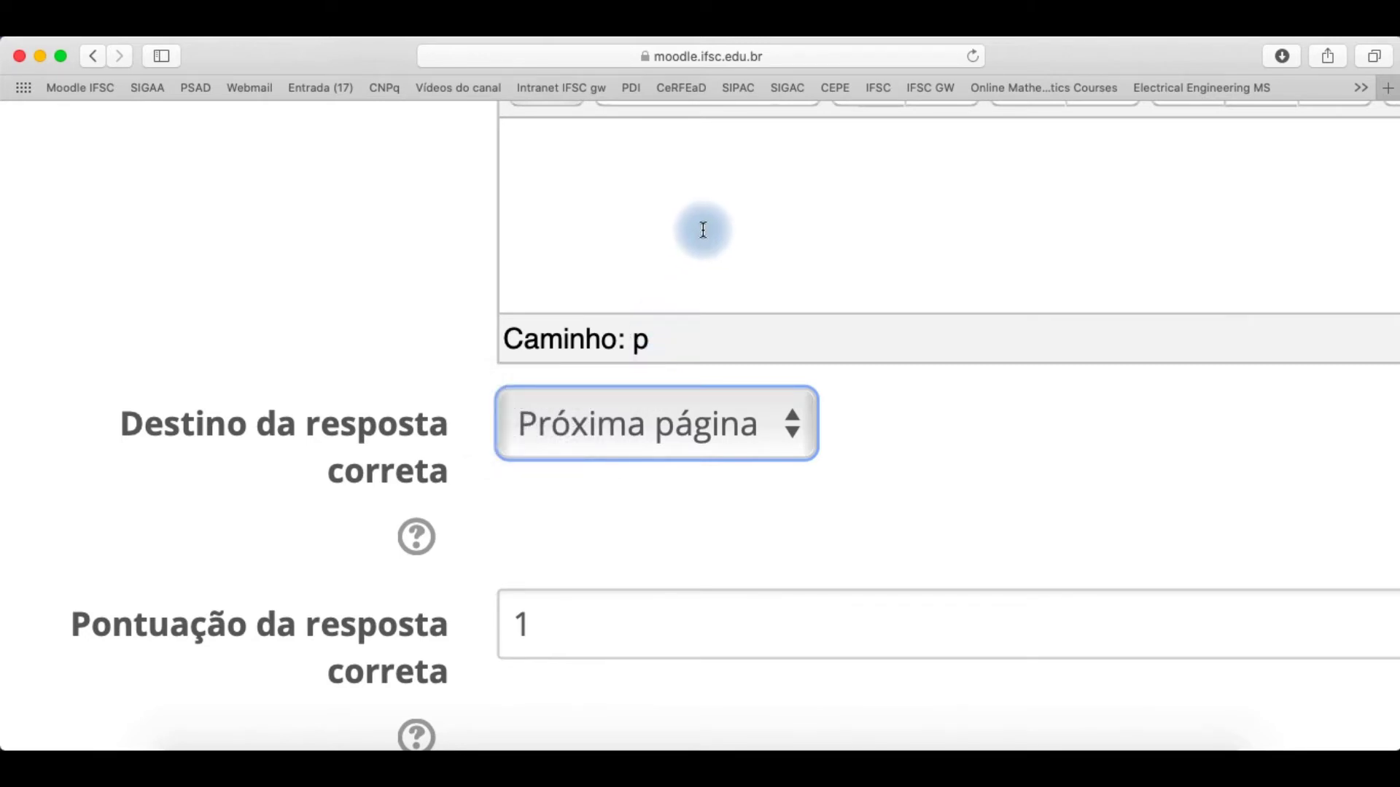
pyautogui.scroll(-5, 705, 230)
pyautogui.scroll(3, 706, 231)
pyautogui.scroll(2, 706, 231)
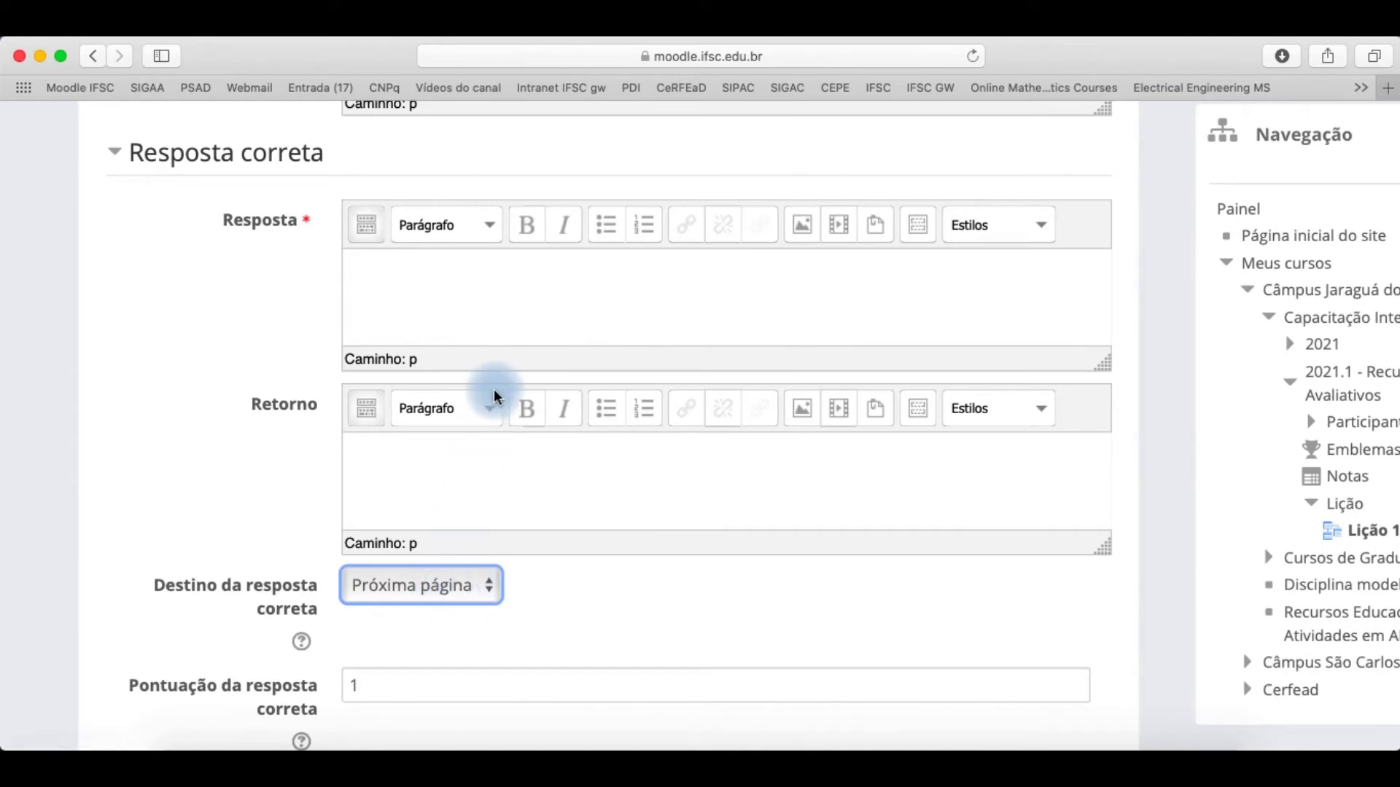
# Title the question page "questão 1" and enter the content "Qual a cor do cavalo branco de Napoleão?".
pyautogui.scroll(1, 493, 388)
pyautogui.scroll(10, 493, 397)
pyautogui.click(481, 286)
pyautogui.write('questão 1')
pyautogui.click(475, 450)
pyautogui.write('Qual a cor do cavalo branco de Napoleão?')
# Enter "branco" as the correct answer with the feedback "Parabéns, você acertou!".
pyautogui.scroll(-5, 488, 510)
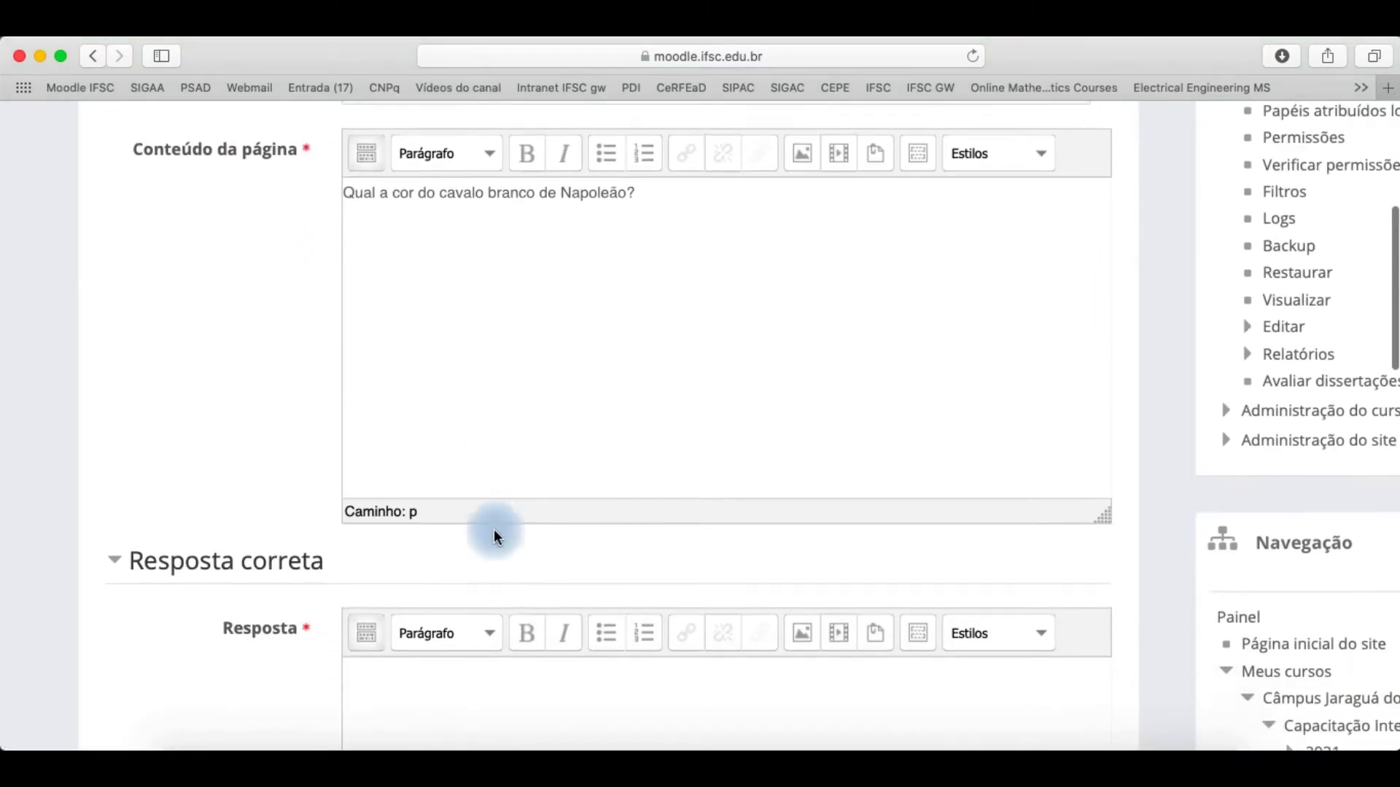
pyautogui.click(487, 544)
pyautogui.write('branco')
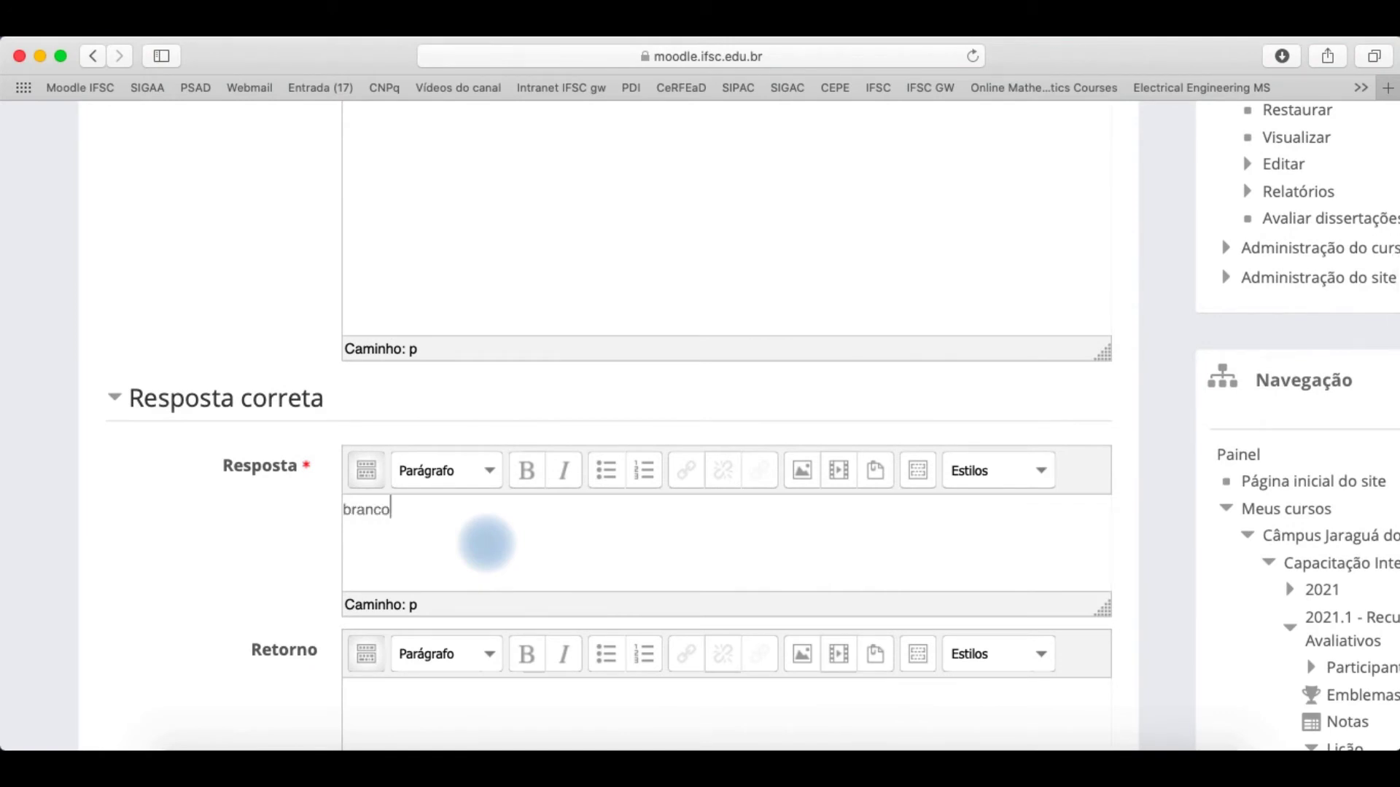
pyautogui.scroll(-3, 487, 544)
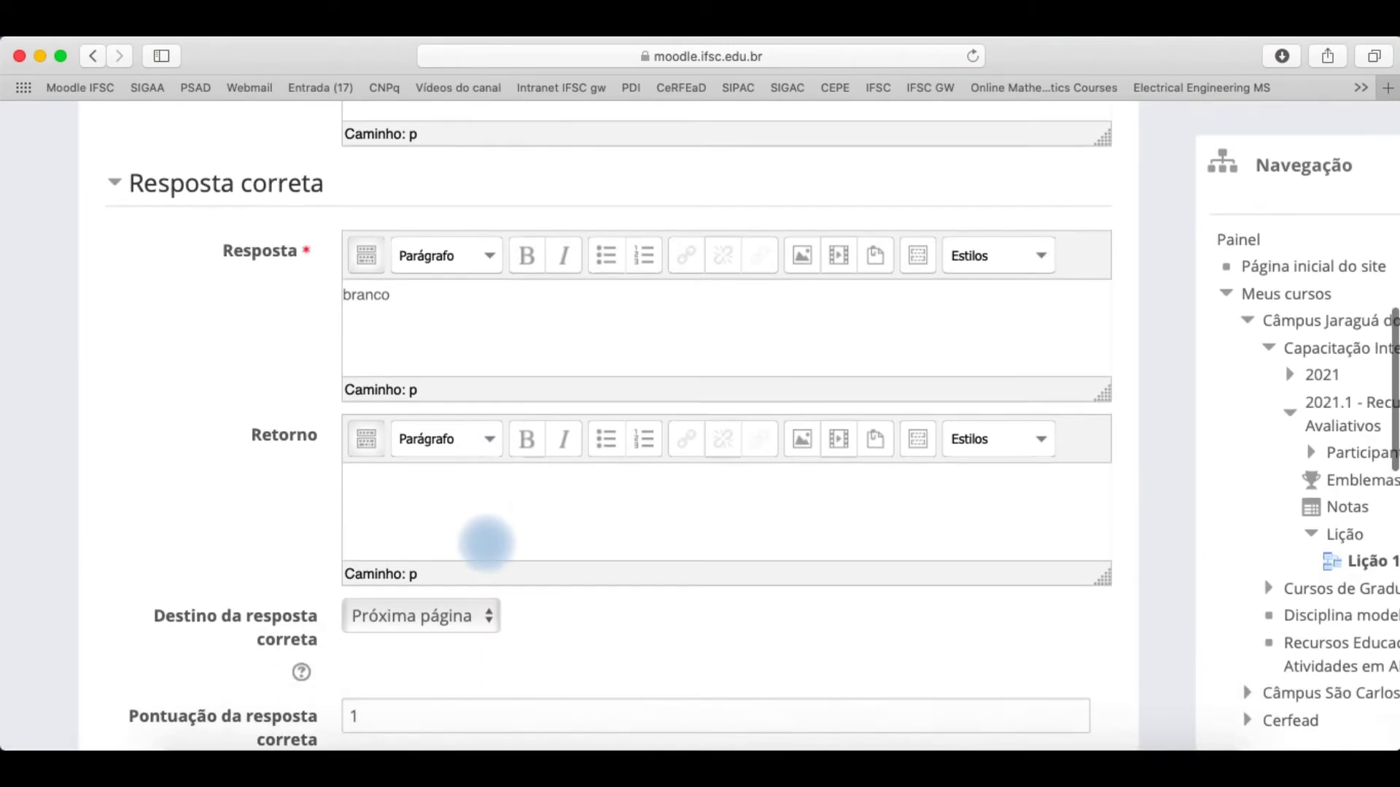
pyautogui.click(469, 511)
pyautogui.scroll(5, 349, 504)
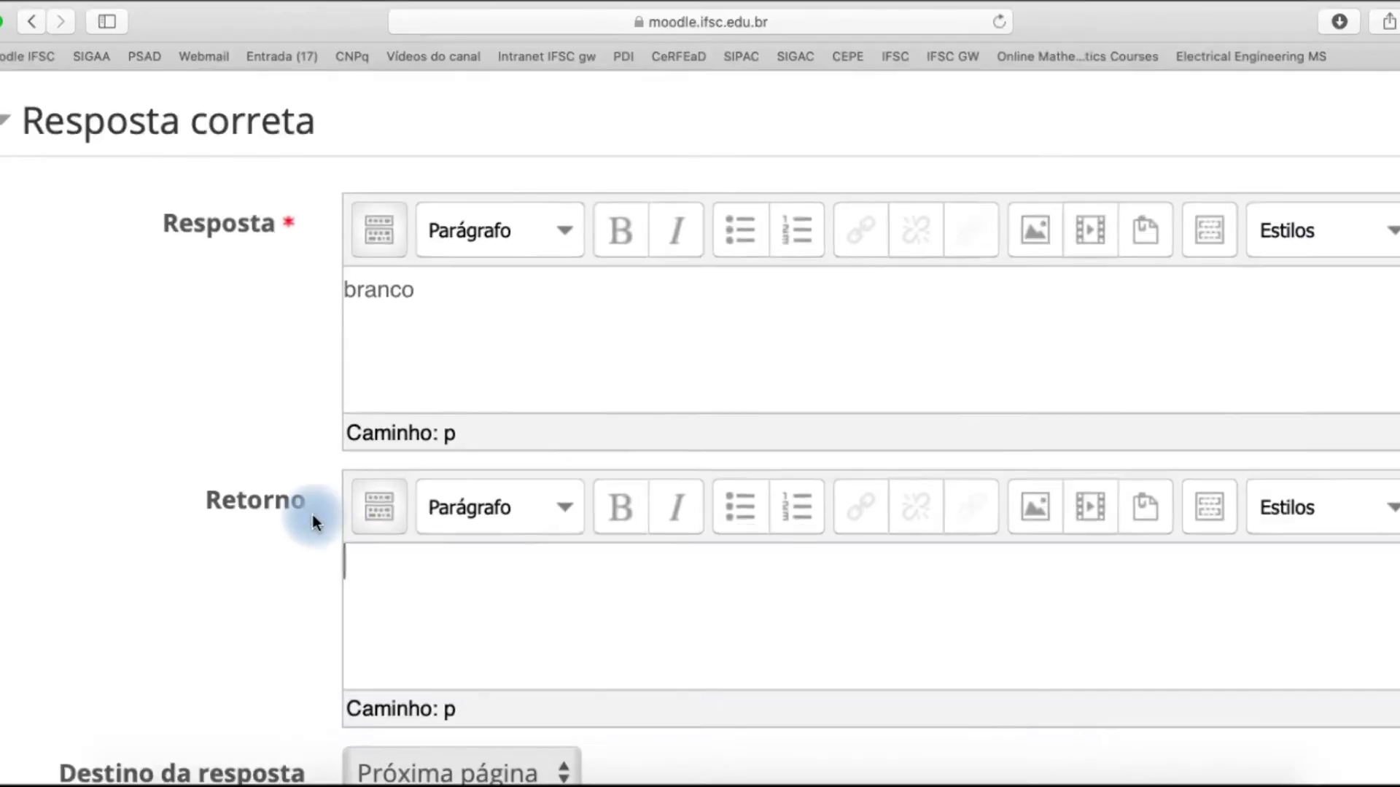
pyautogui.write('Parabéns, você acerto')
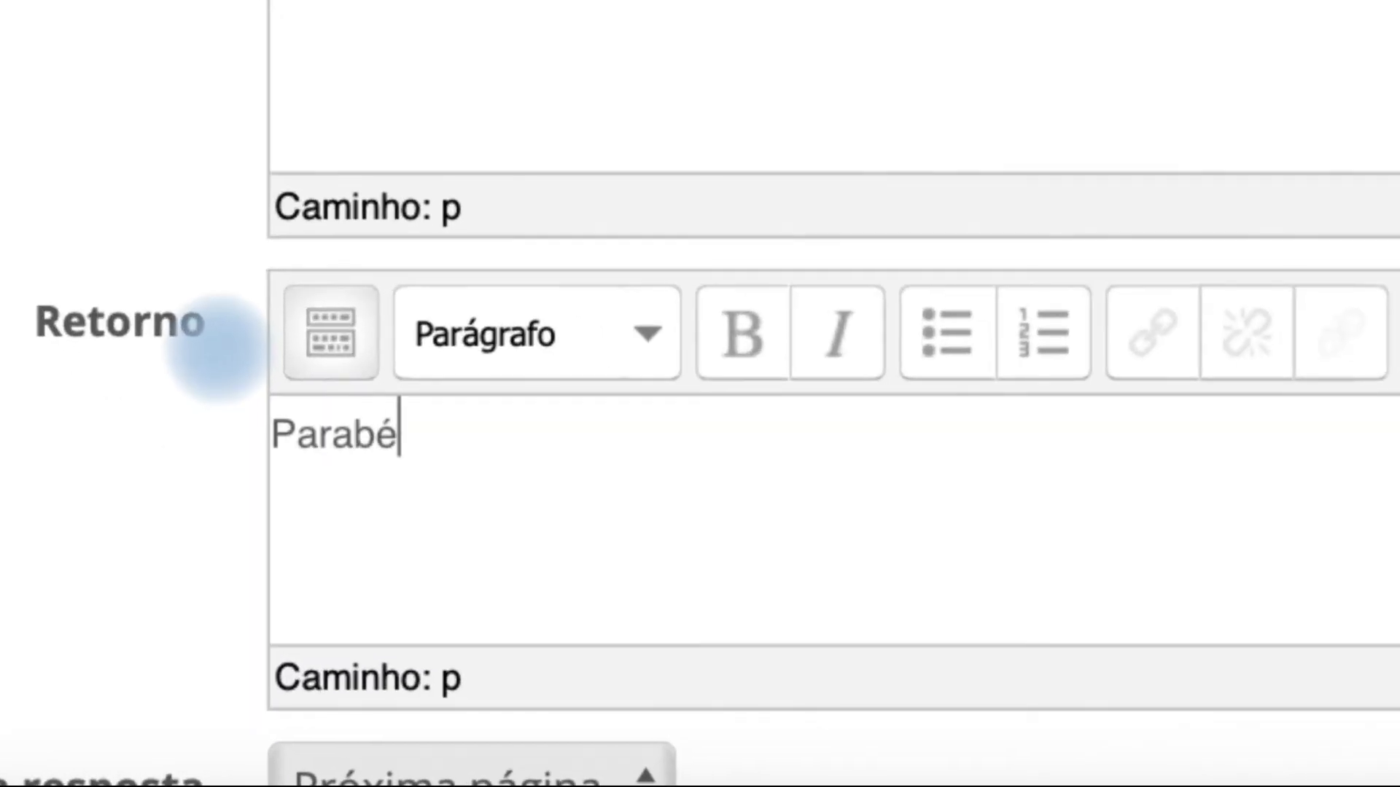
pyautogui.write('u!')
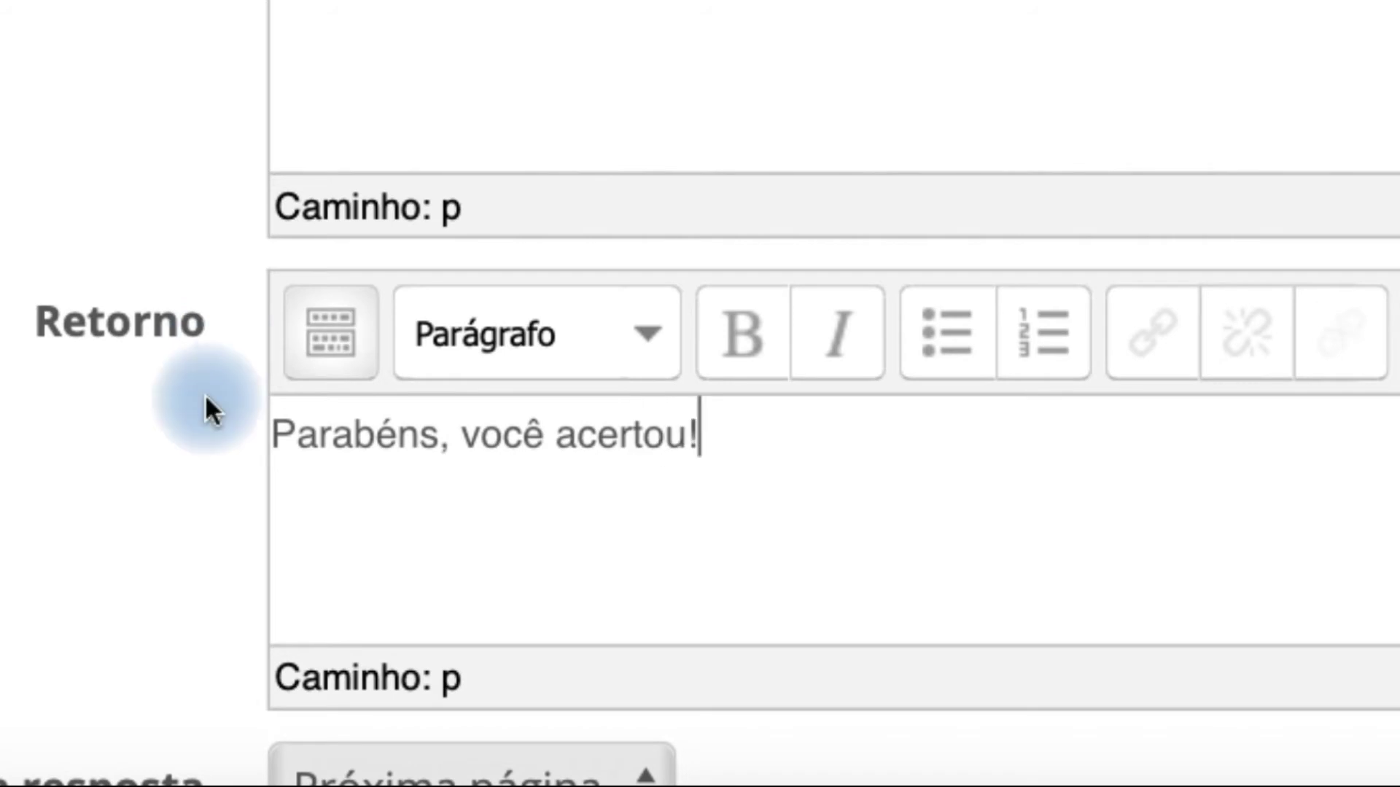
# Examine the correct answer's destination and score fields, plus the answer, feedback, destination and score fields of the wrong-answer section.
pyautogui.scroll(2, 350, 534)
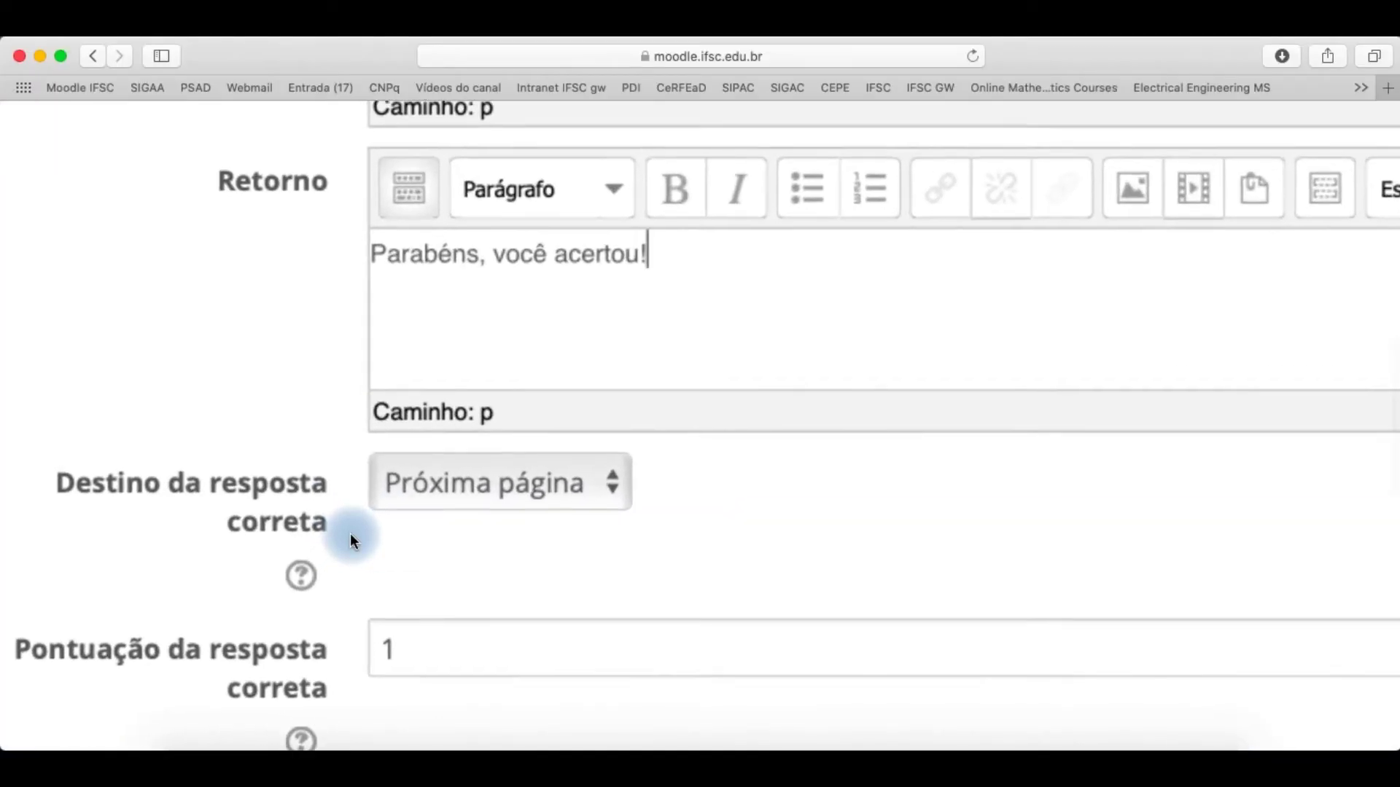
pyautogui.scroll(-3, 351, 540)
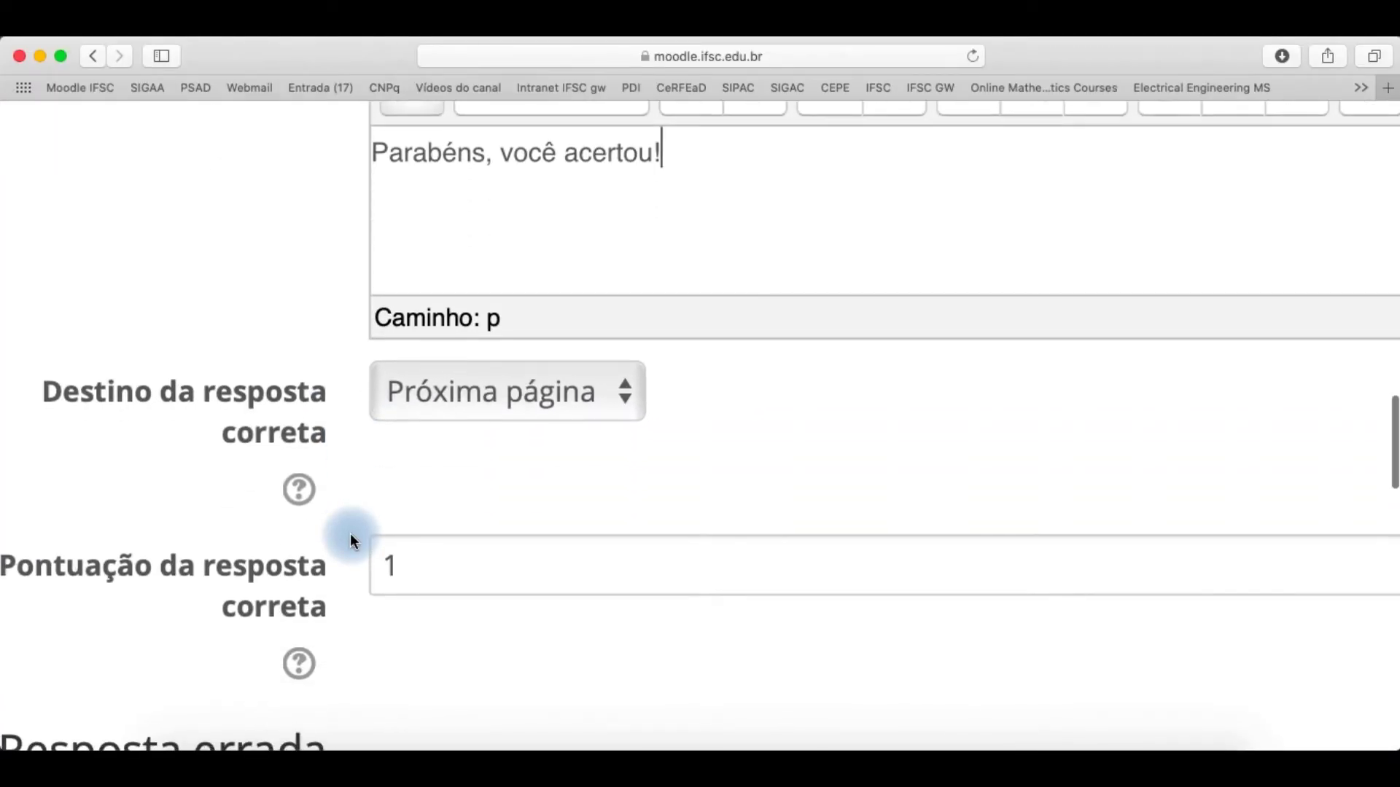
pyautogui.scroll(-2, 351, 538)
pyautogui.scroll(-4, 351, 537)
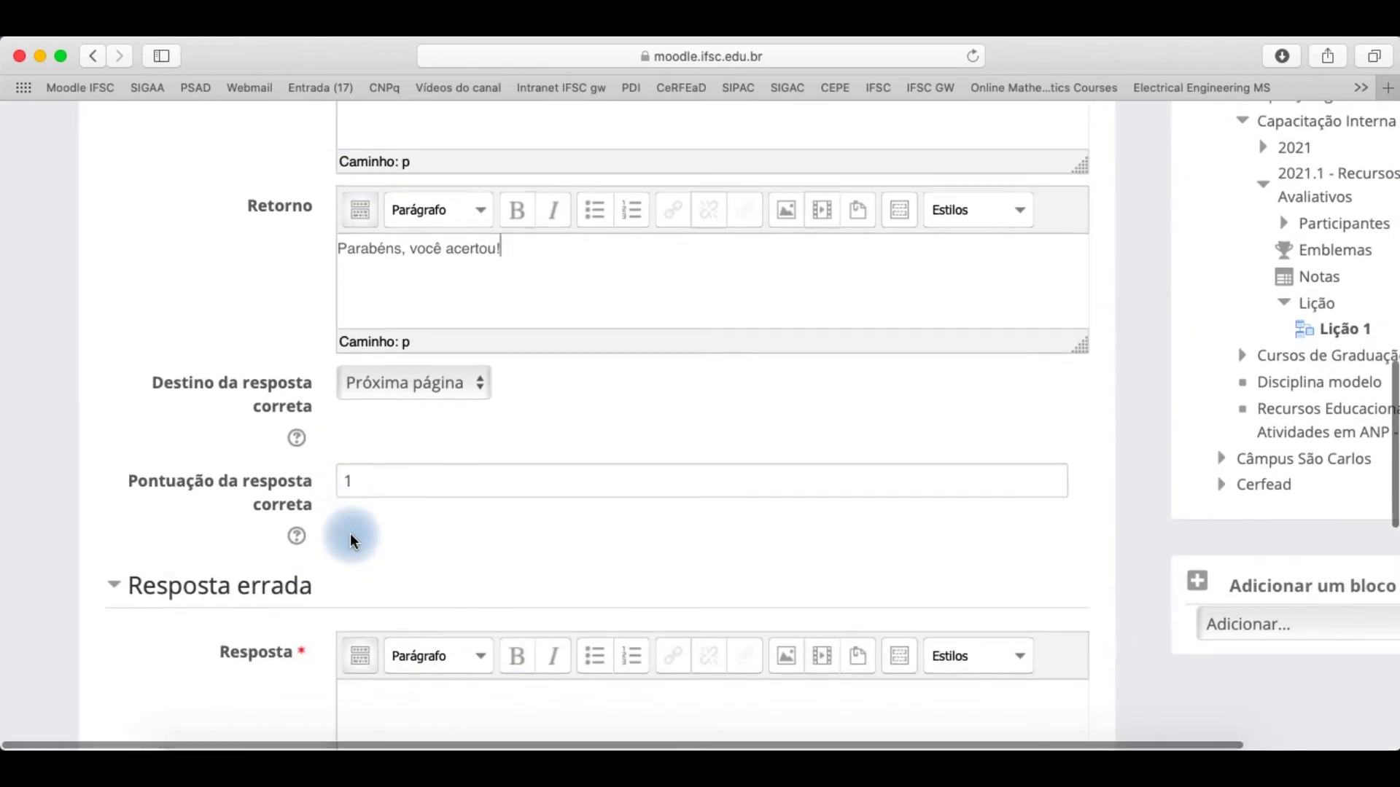
pyautogui.scroll(5, 217, 469)
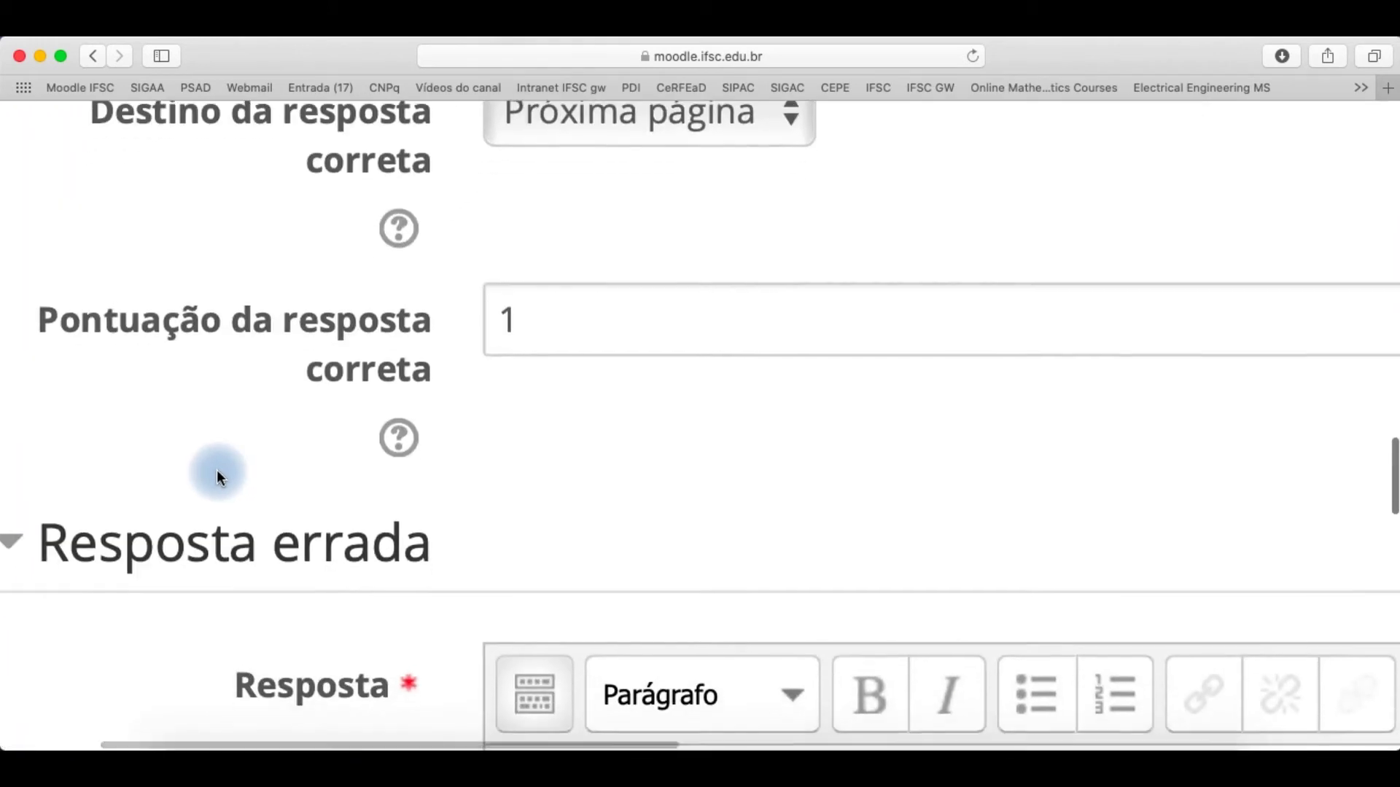
pyautogui.click(571, 315)
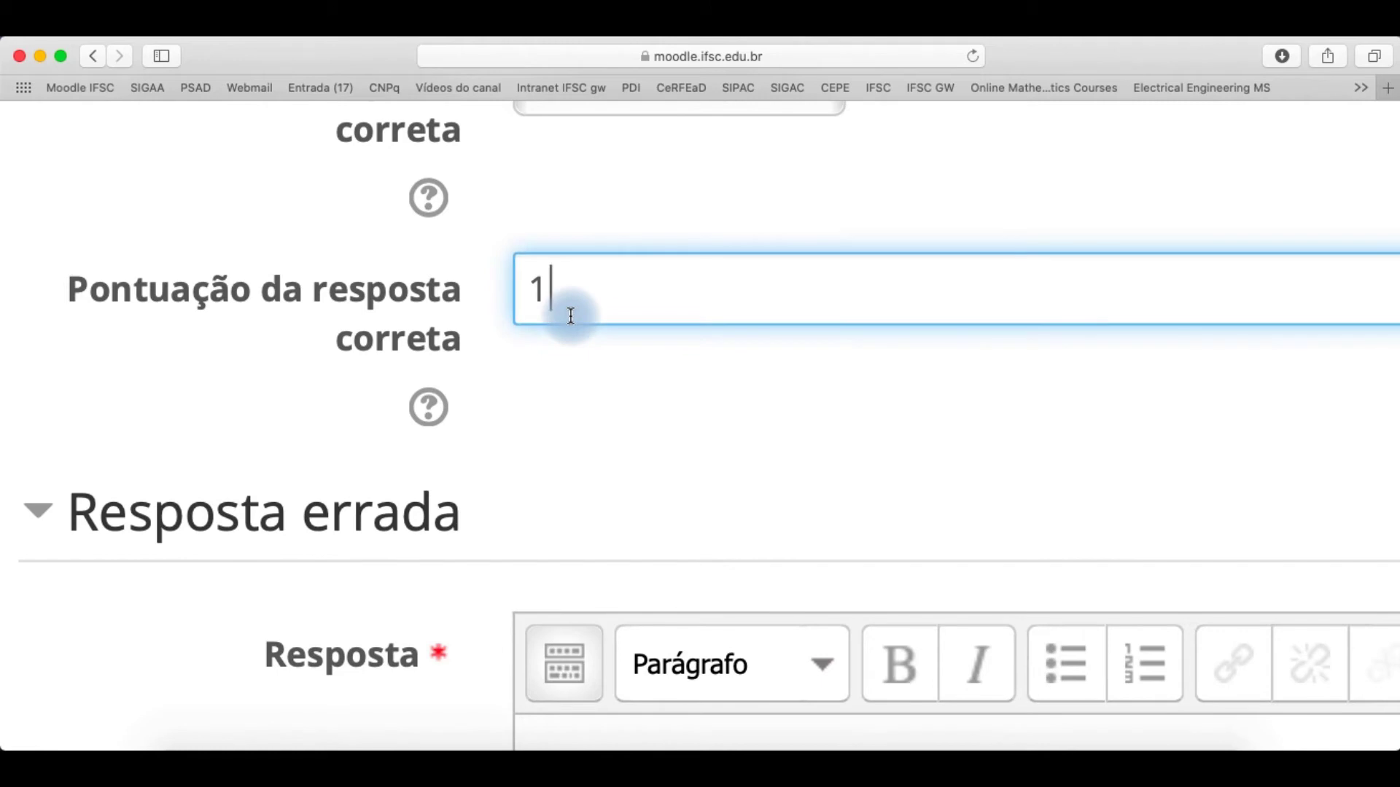
pyautogui.scroll(-5, 570, 316)
pyautogui.scroll(-3, 568, 312)
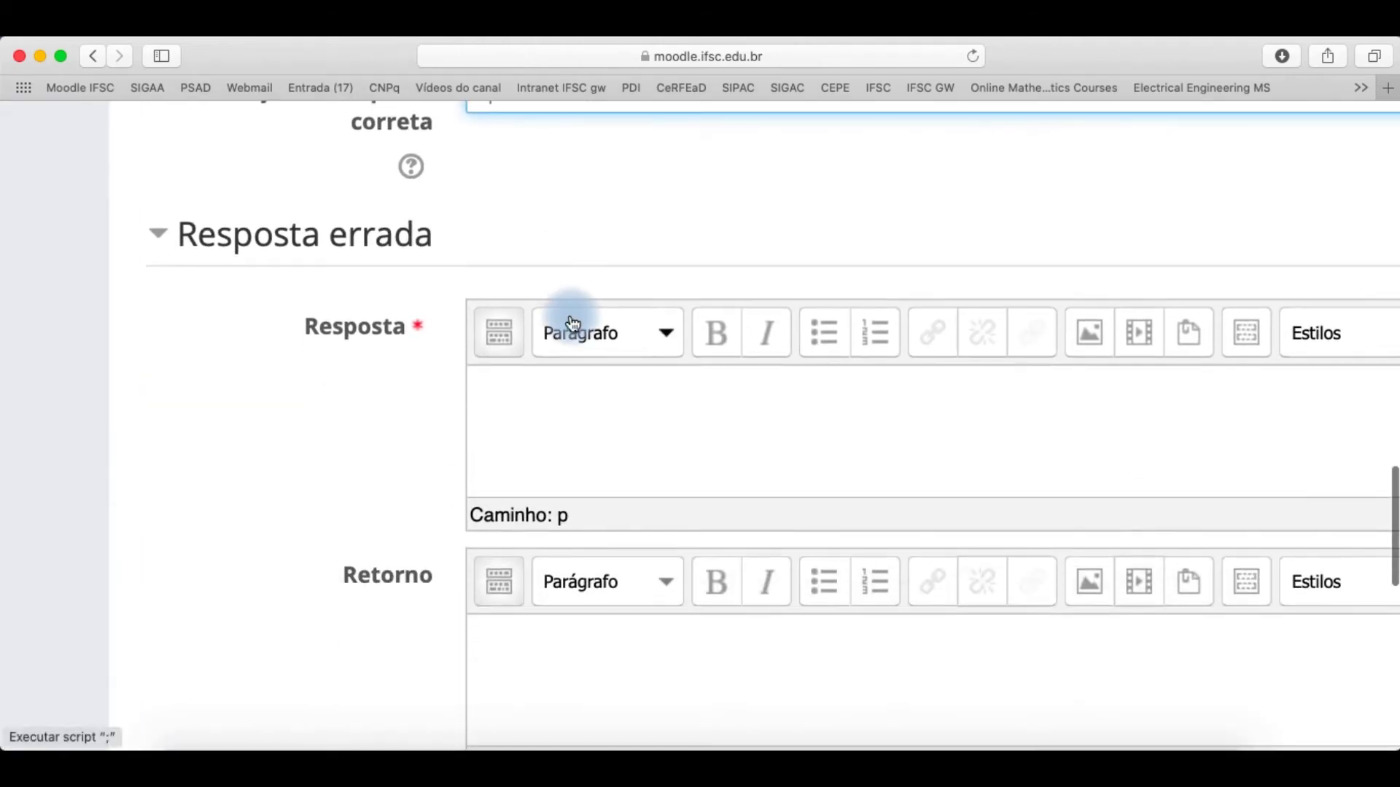
pyautogui.scroll(-3, 570, 228)
pyautogui.scroll(-3, 571, 321)
pyautogui.scroll(2, 568, 316)
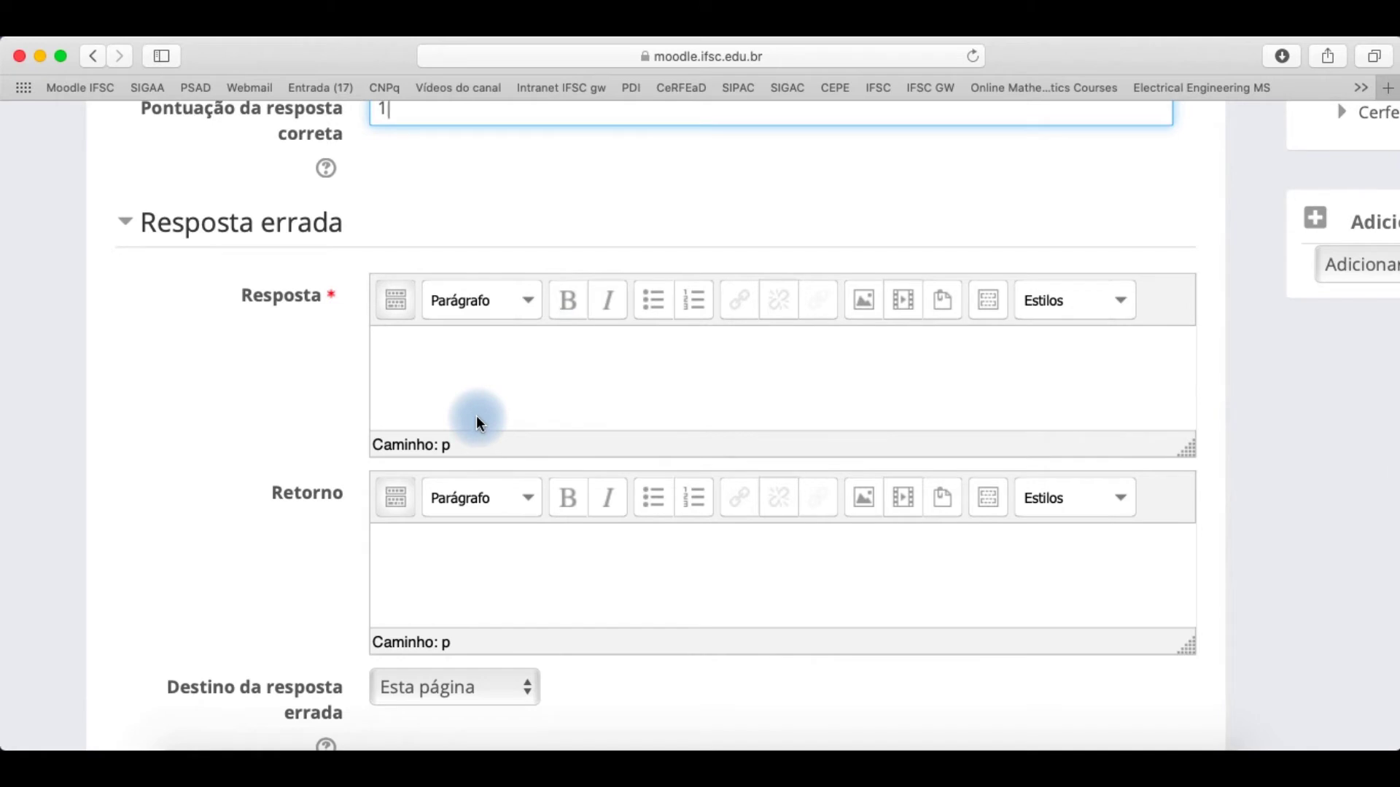
pyautogui.click(448, 571)
pyautogui.scroll(-2, 449, 572)
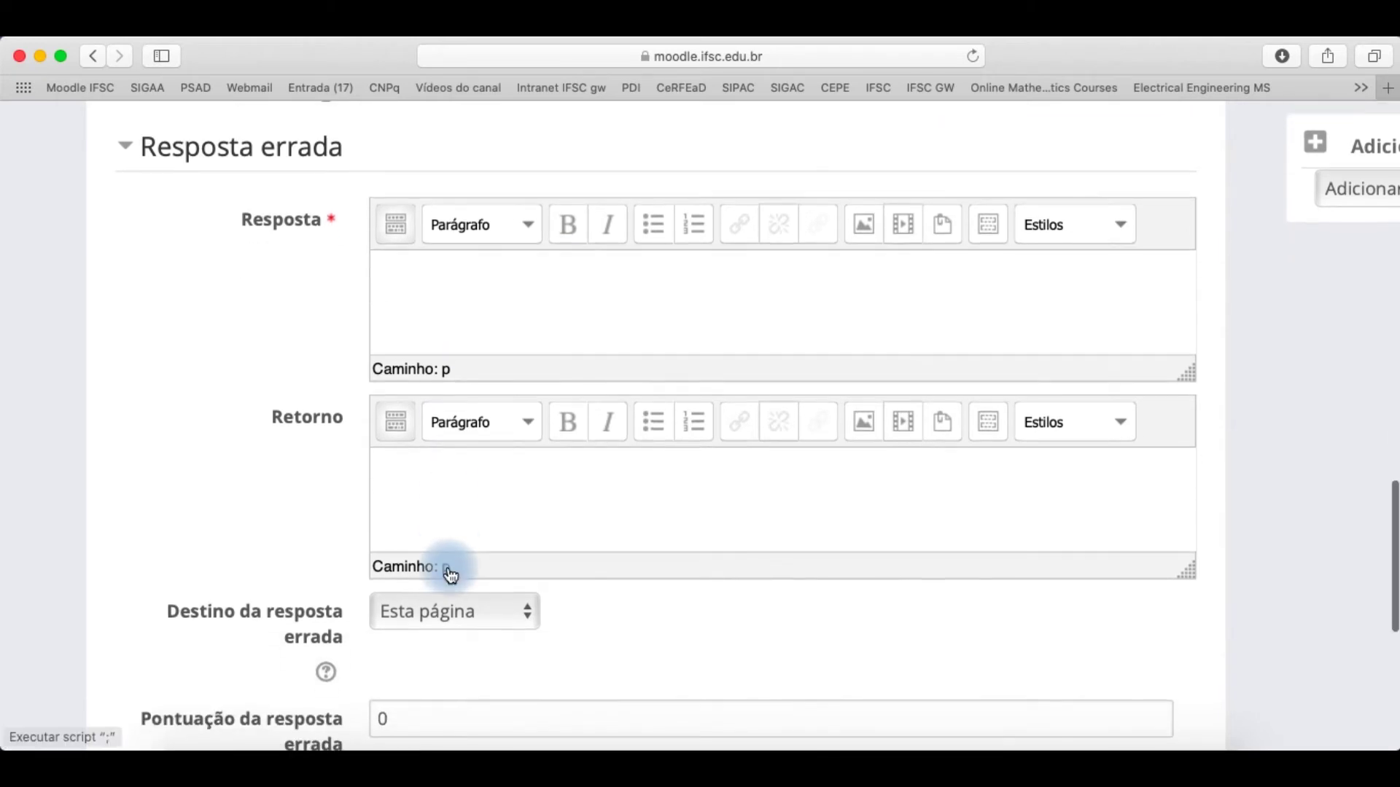
pyautogui.scroll(-6, 450, 572)
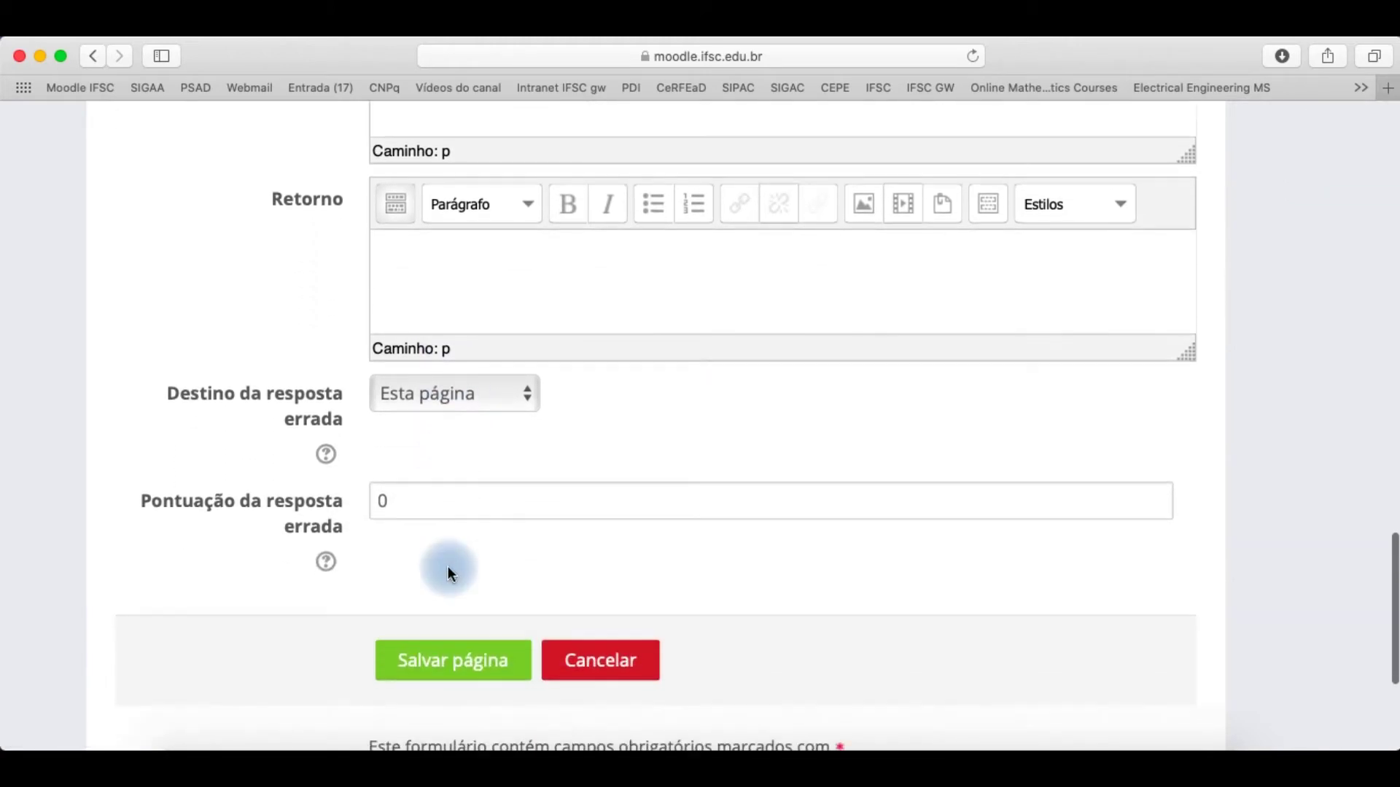
# Set the wrong answer's destination to Próxima página.
pyautogui.scroll(5, 238, 439)
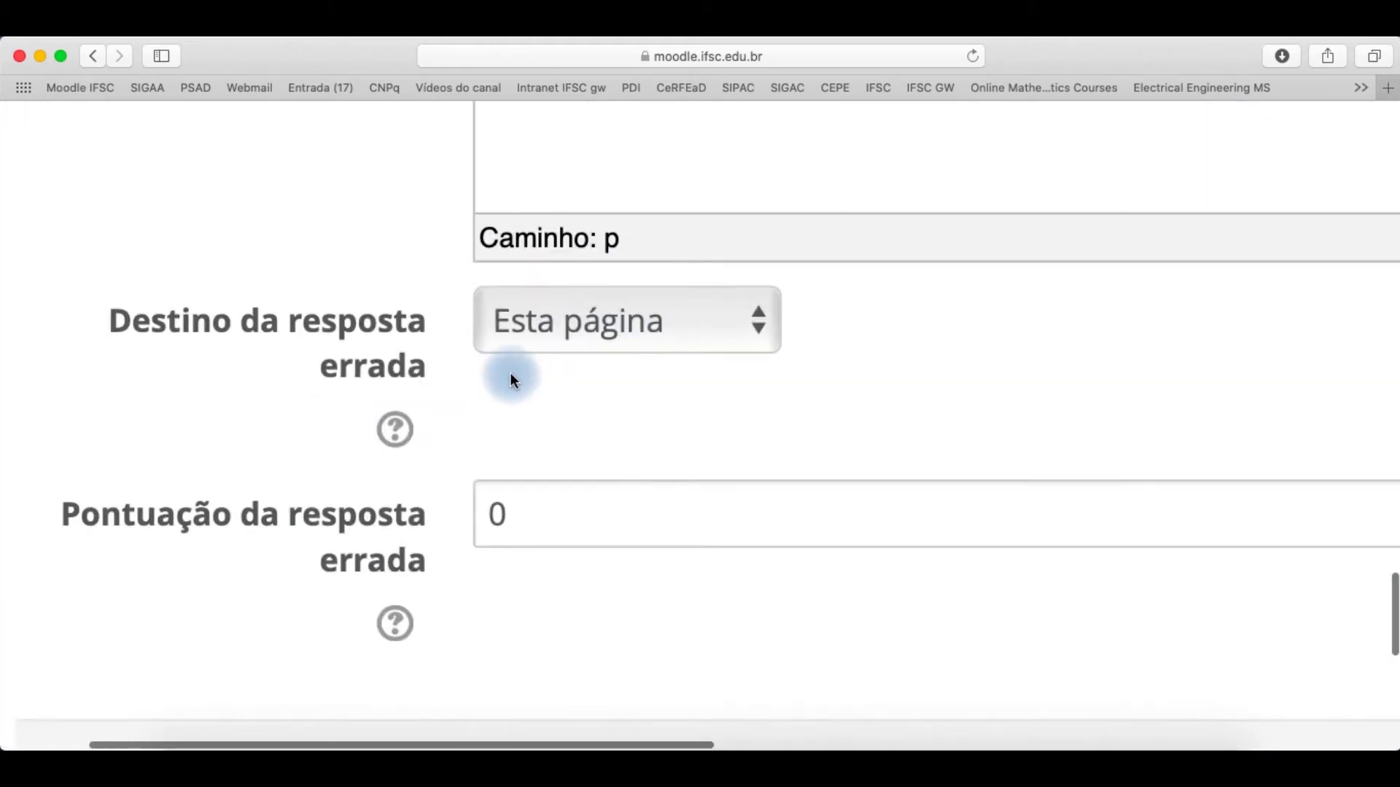
pyautogui.click(566, 340)
pyautogui.click(549, 325)
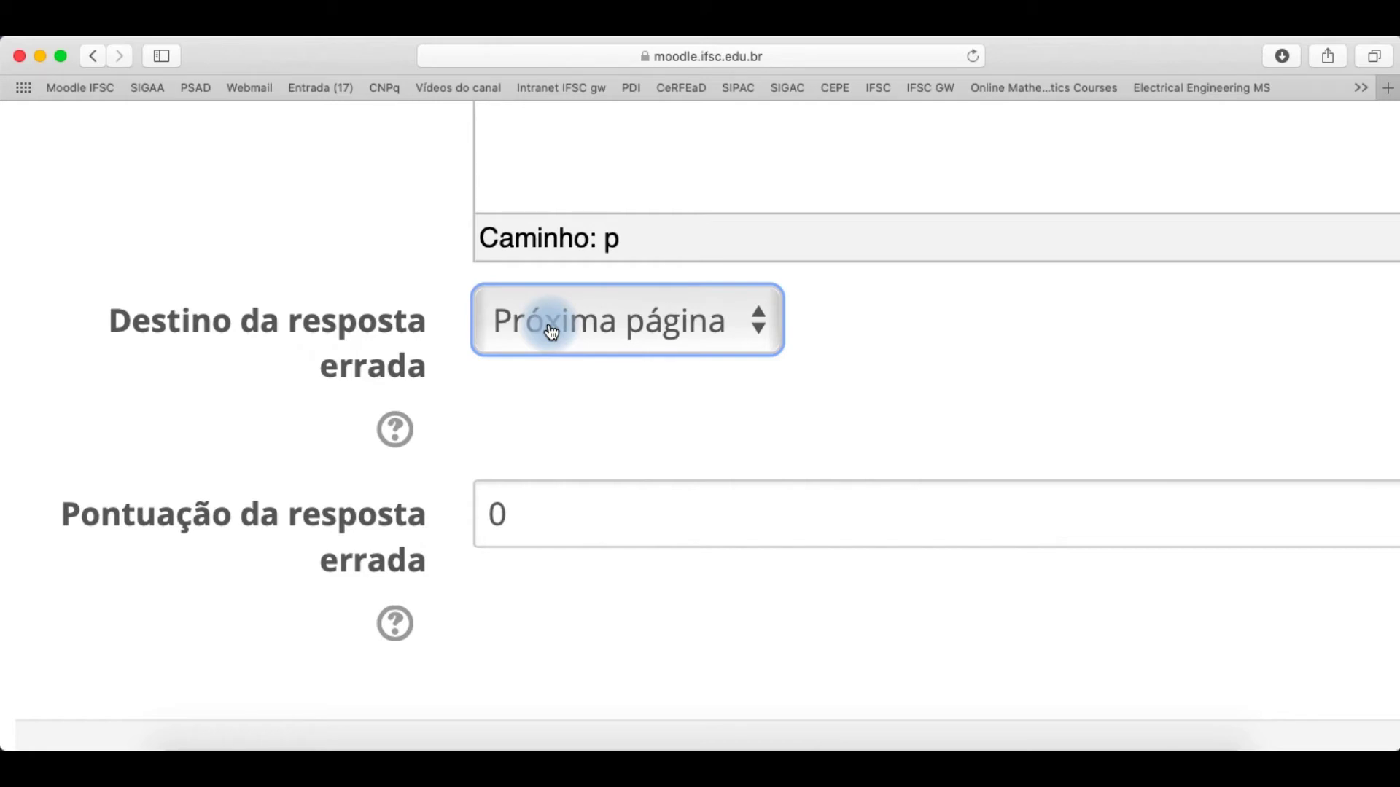
pyautogui.scroll(-3, 391, 540)
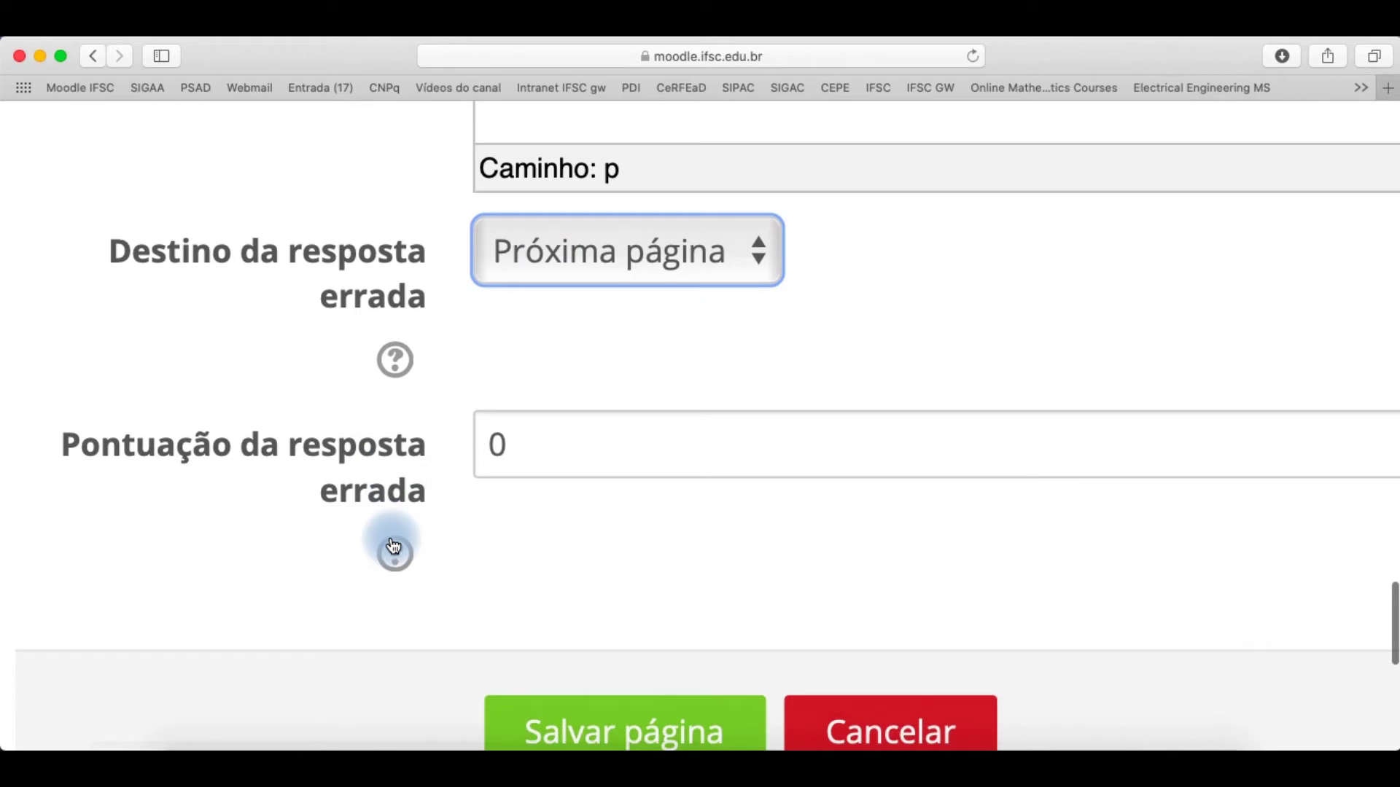
pyautogui.hscroll(-2, 393, 545)
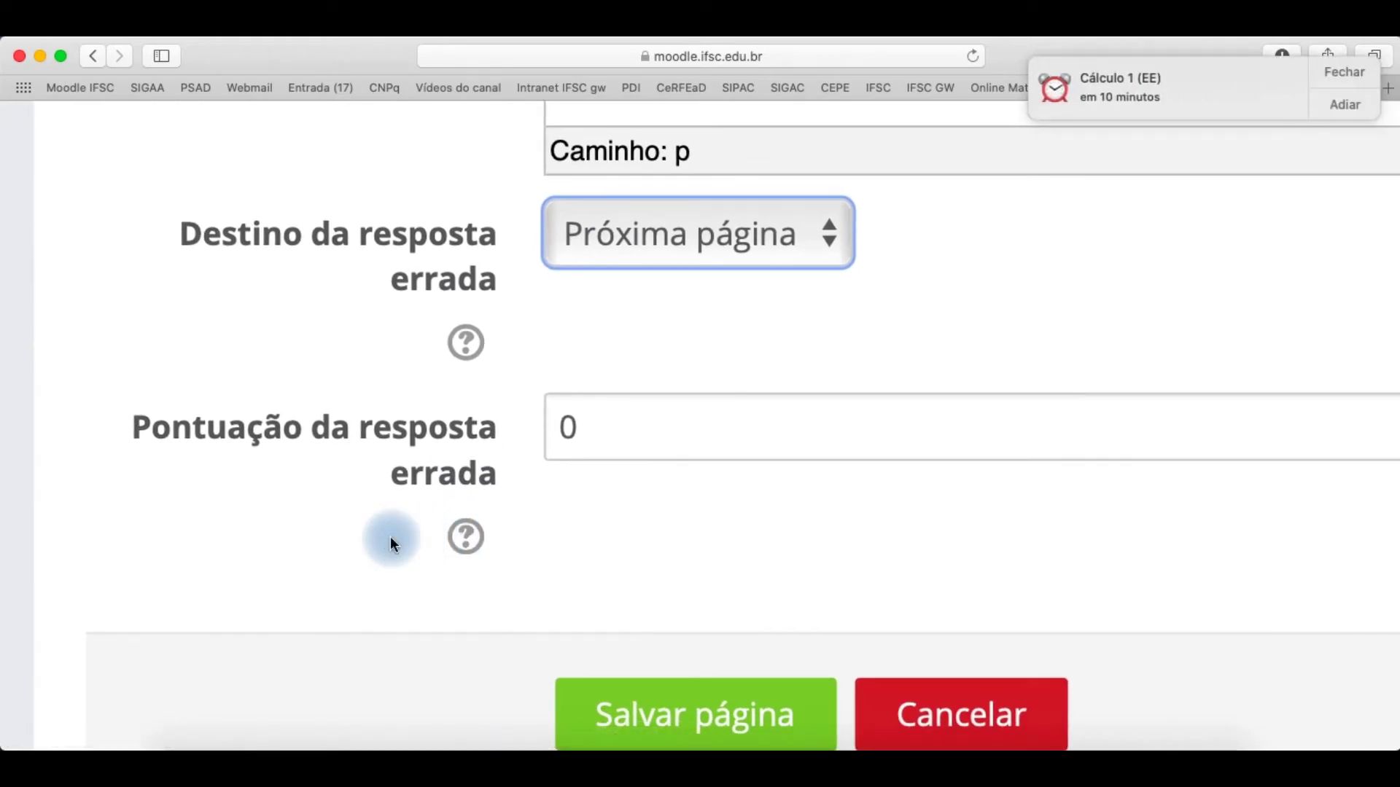
# Dismiss the calendar reminder and enter "preta" as the answer under Resposta errada.
pyautogui.click(1342, 73)
pyautogui.scroll(-3, 906, 403)
pyautogui.scroll(7, 907, 403)
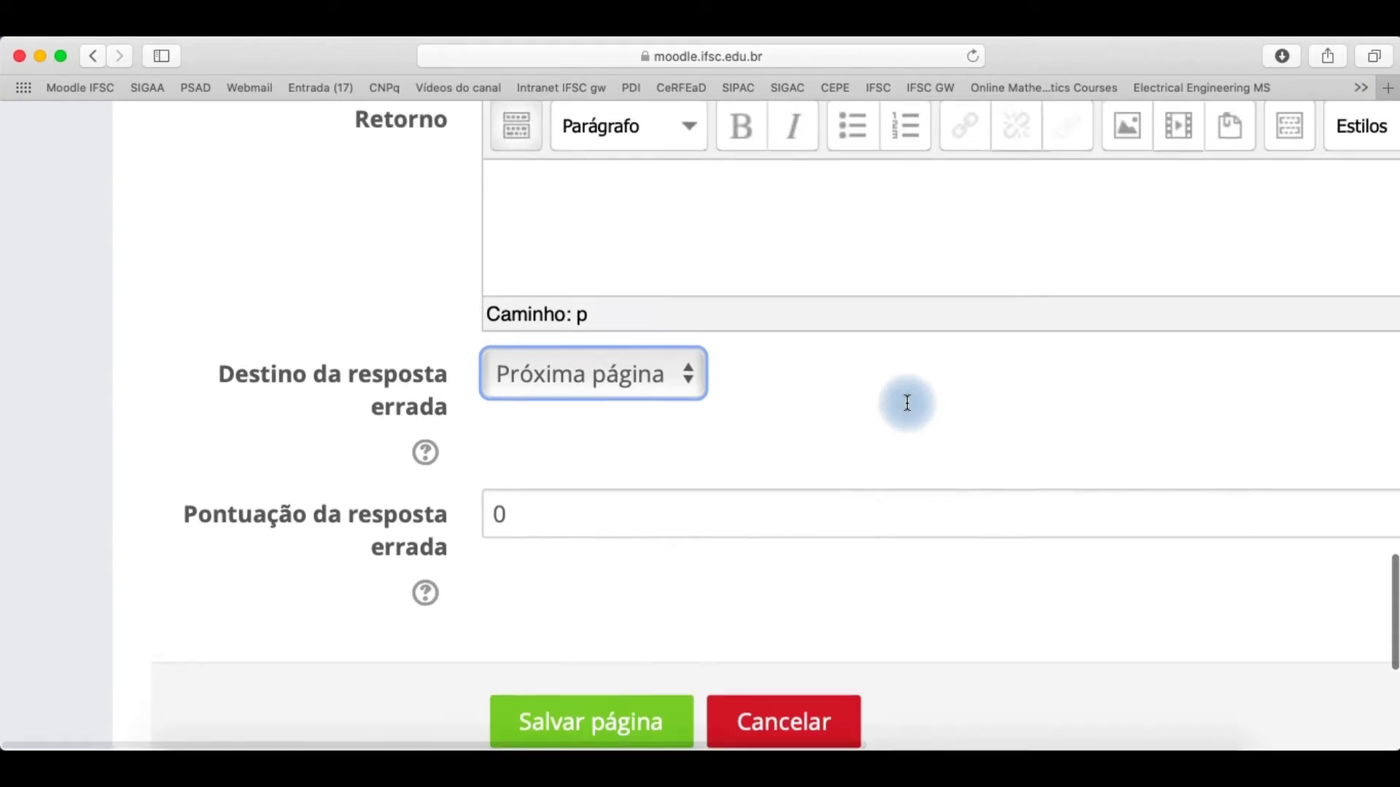
pyautogui.scroll(1, 907, 403)
pyautogui.click(772, 427)
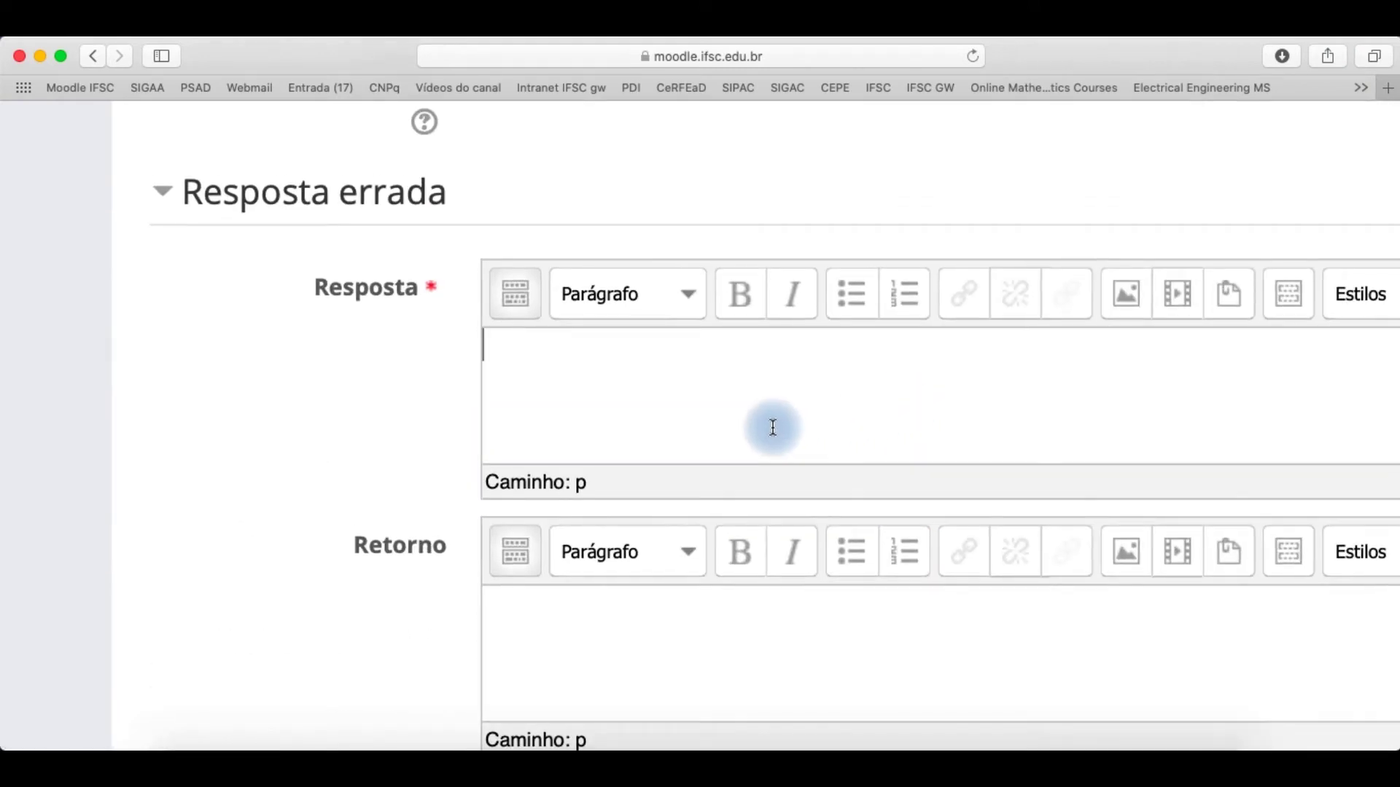
# Enter "Infelizmente está incorreto. Tente novamente." as the feedback (Retorno) for the wrong answer.
pyautogui.click(710, 608)
pyautogui.scroll(-3, 701, 641)
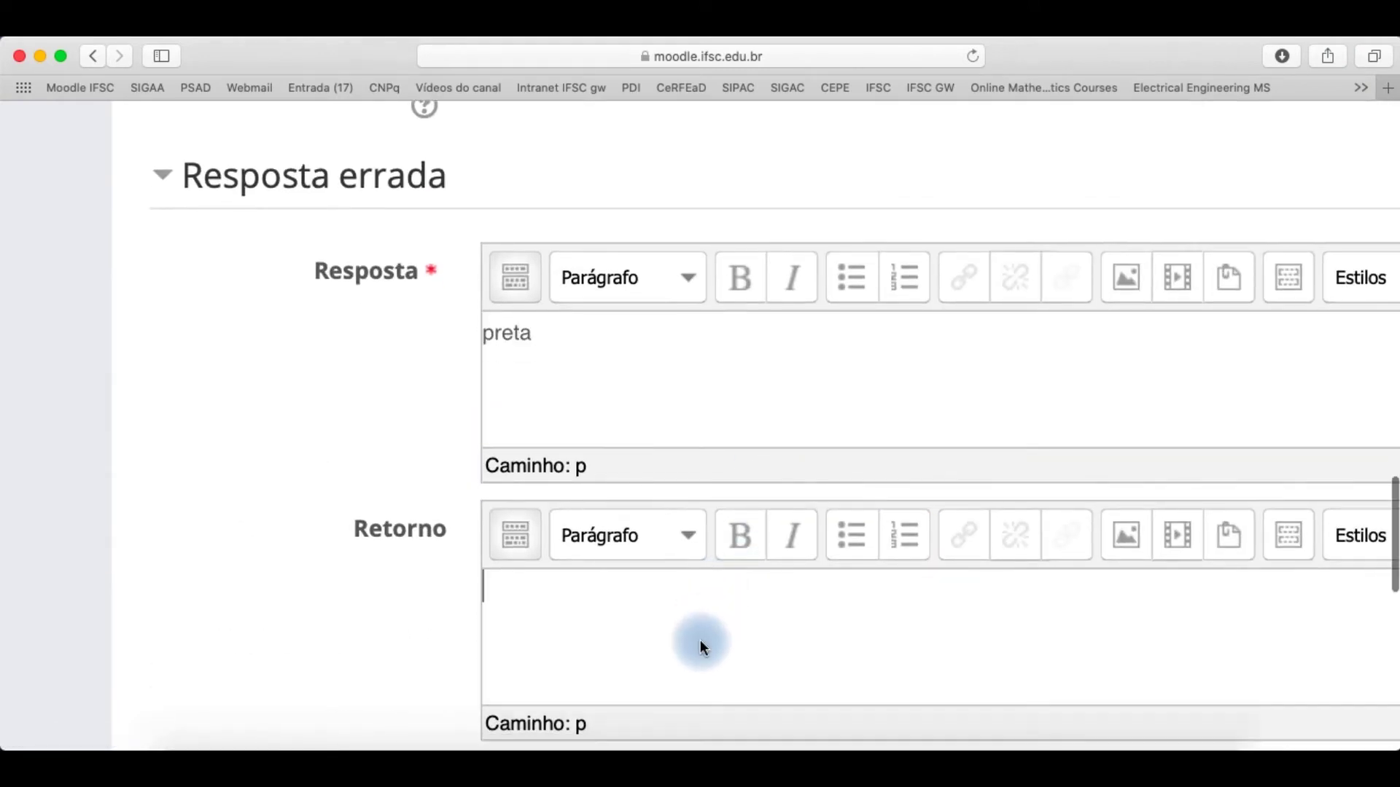
pyautogui.write('Infelizment')
pyautogui.write('e está incorreto.')
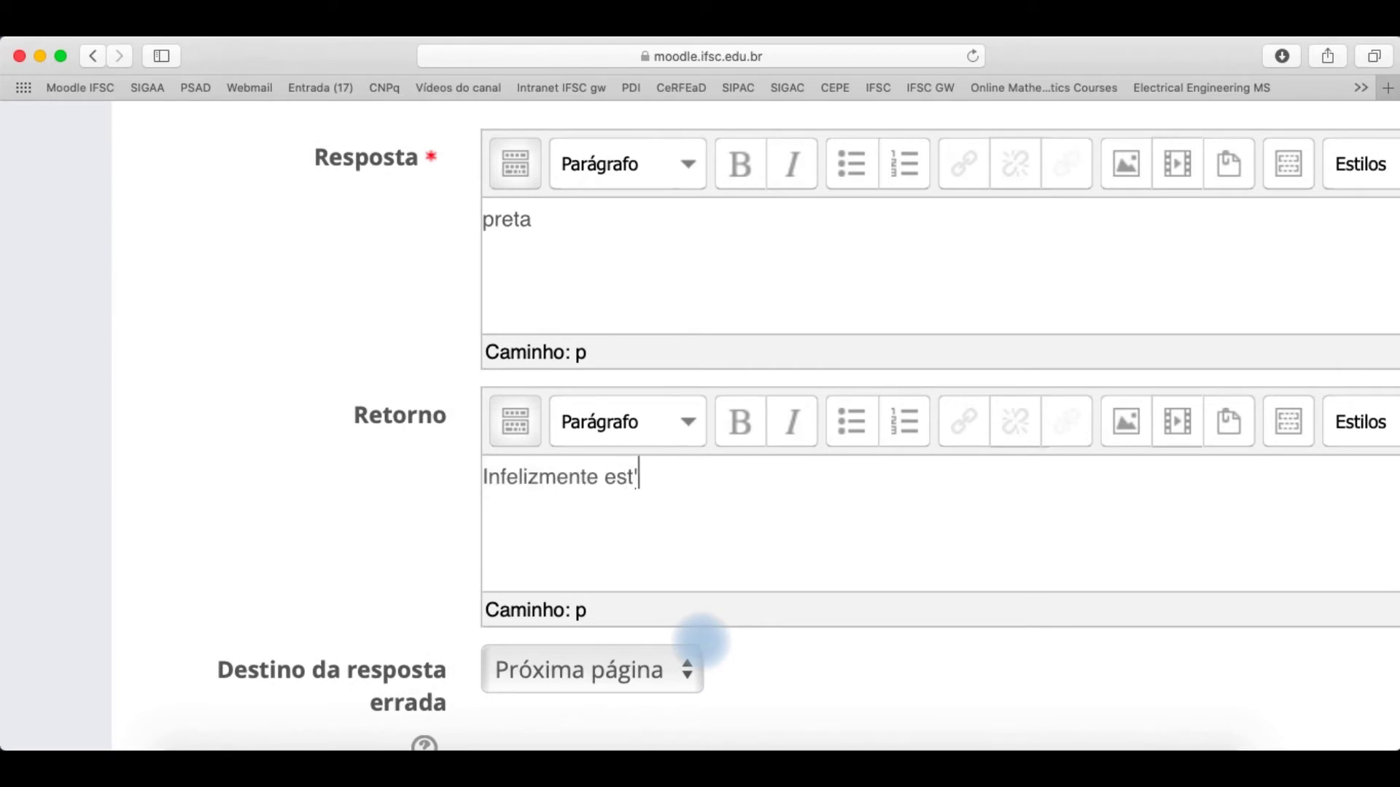
pyautogui.scroll(-1, 702, 642)
pyautogui.write('Tente novamente.')
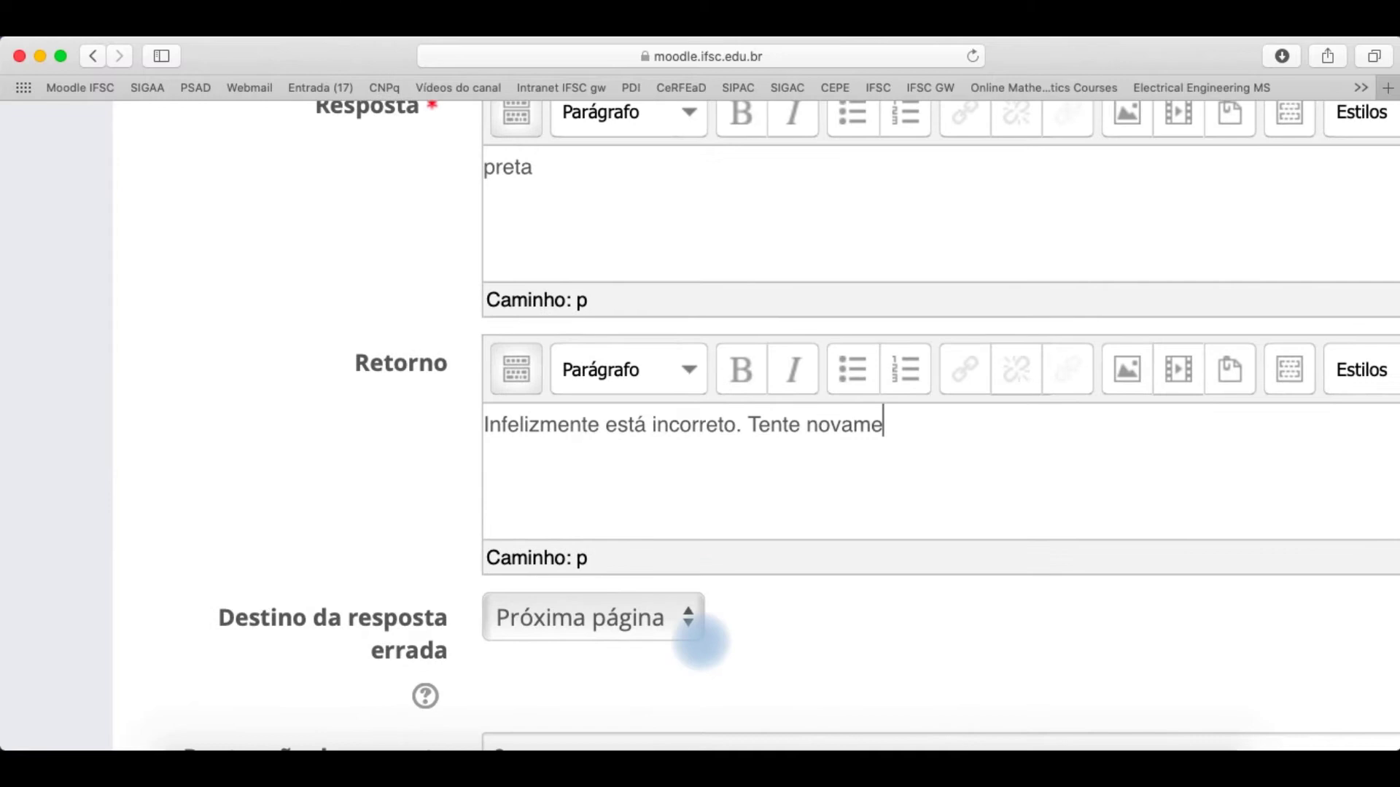
# Set the wrong answer's destination to Esta página and save the question page.
pyautogui.scroll(-3, 701, 648)
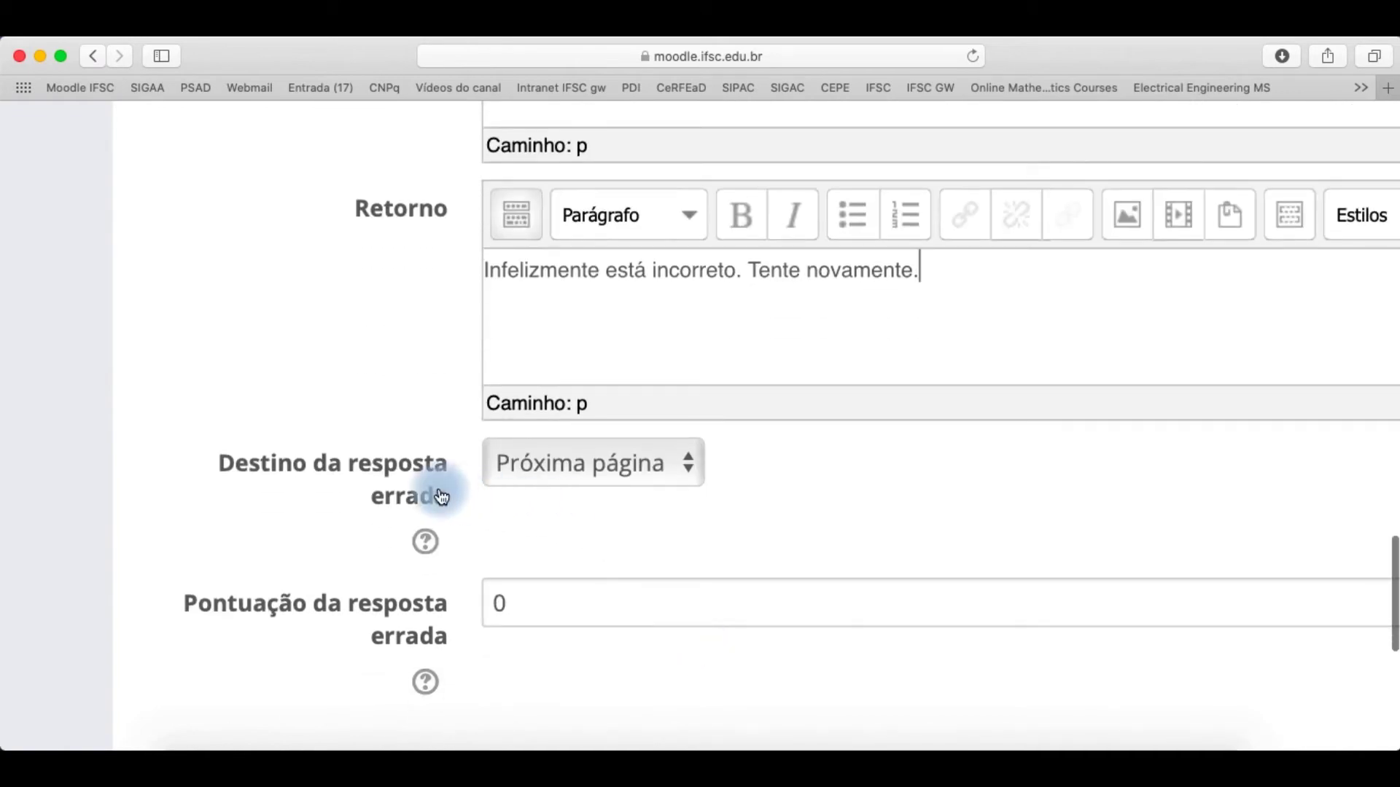
pyautogui.click(583, 482)
pyautogui.click(570, 438)
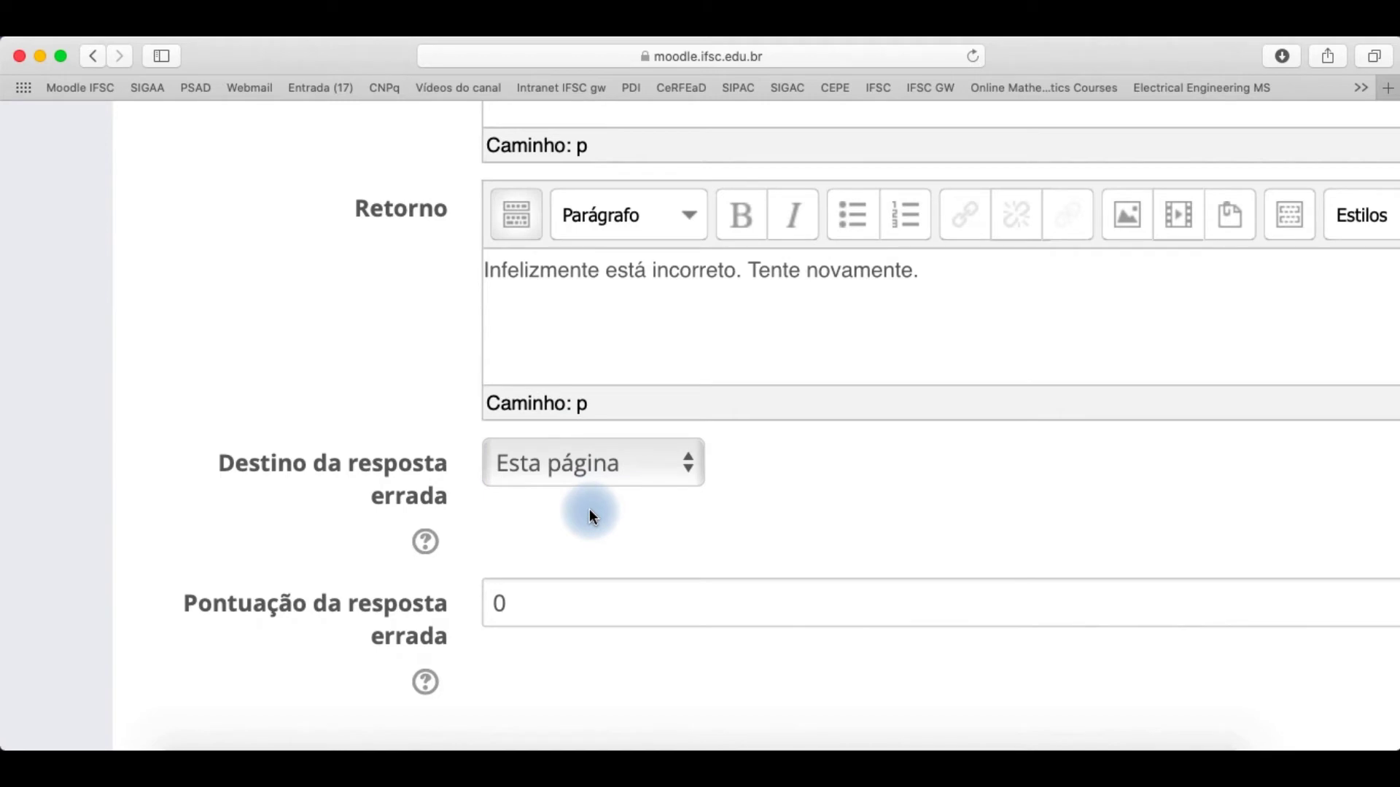
pyautogui.scroll(-4, 589, 509)
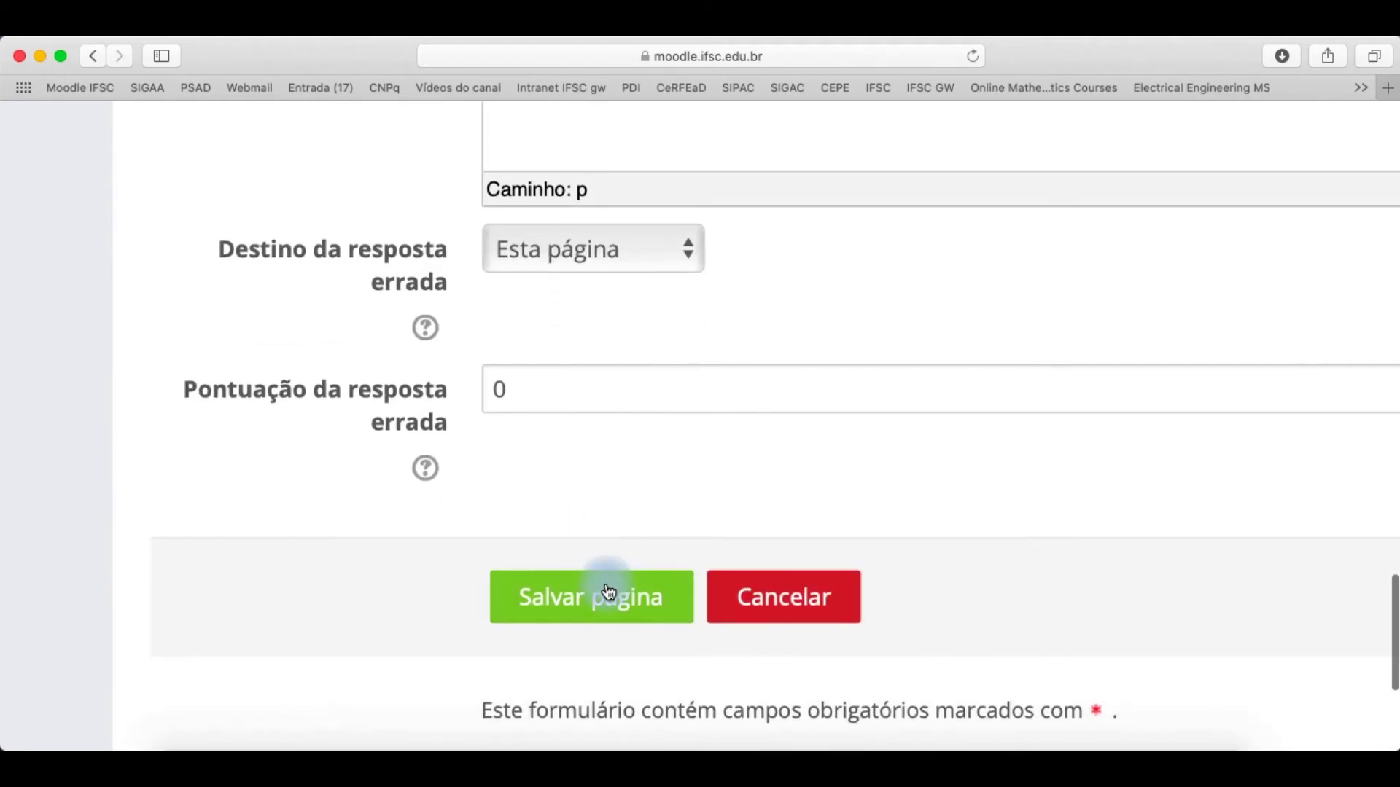
pyautogui.click(611, 598)
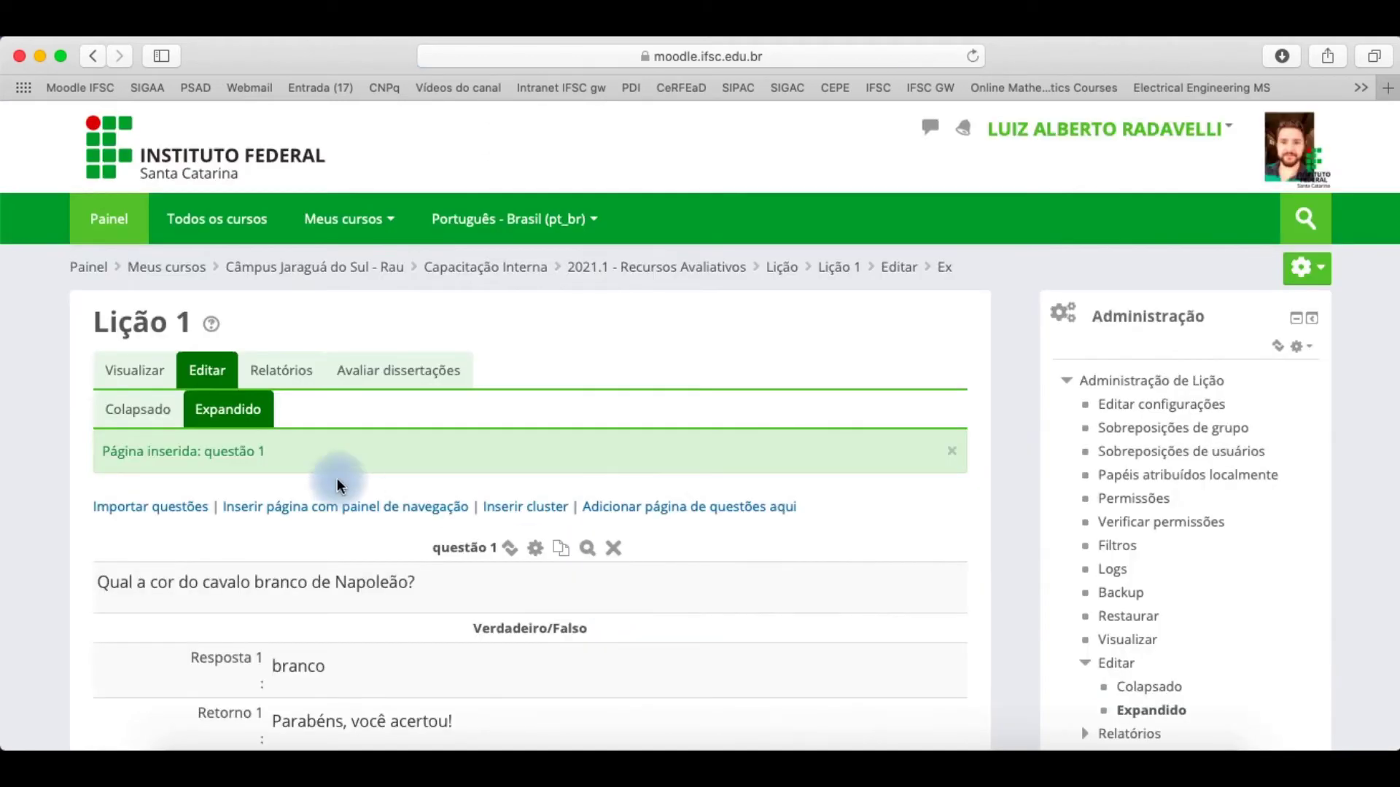
# Preview the lesson, submit "branco" as the answer to the question and continue past its feedback.
pyautogui.click(177, 431)
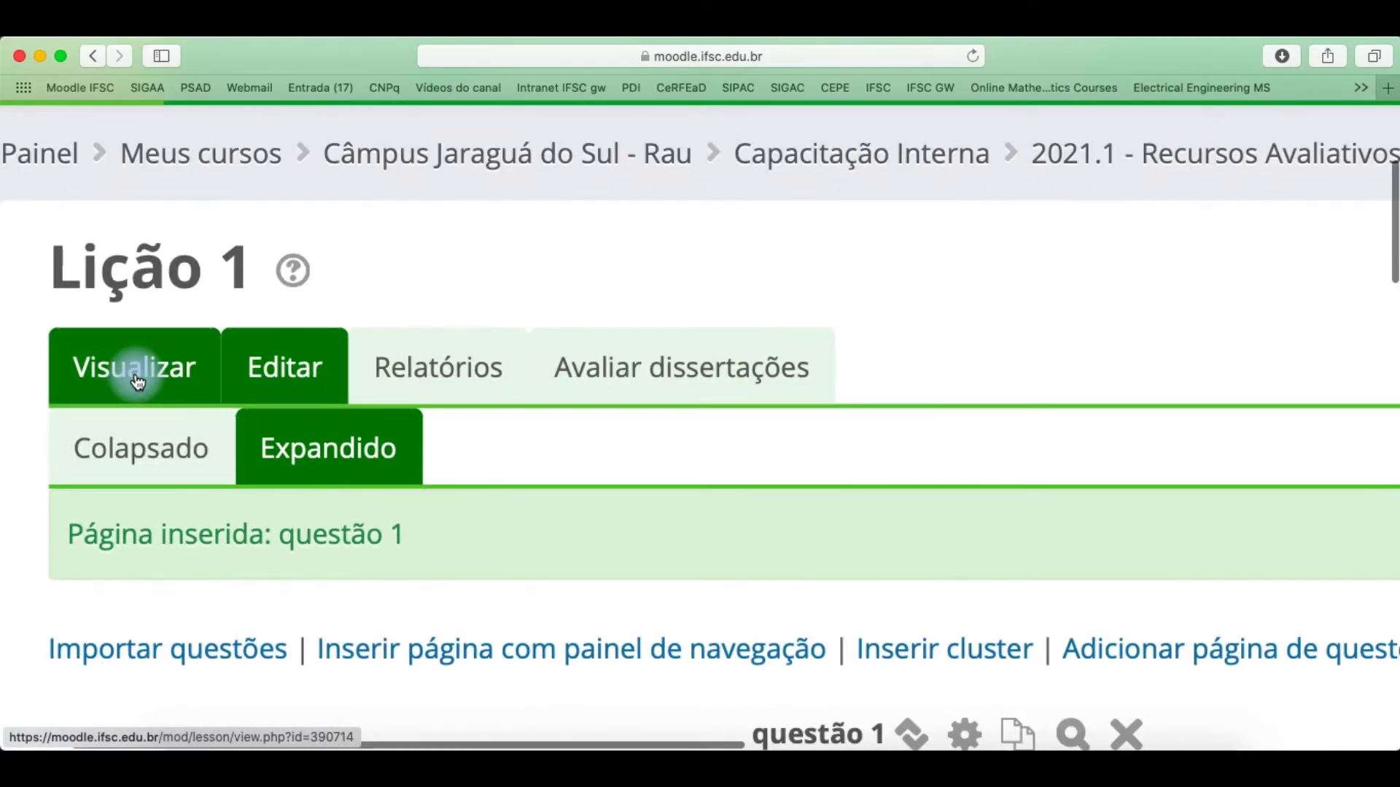
pyautogui.click(272, 369)
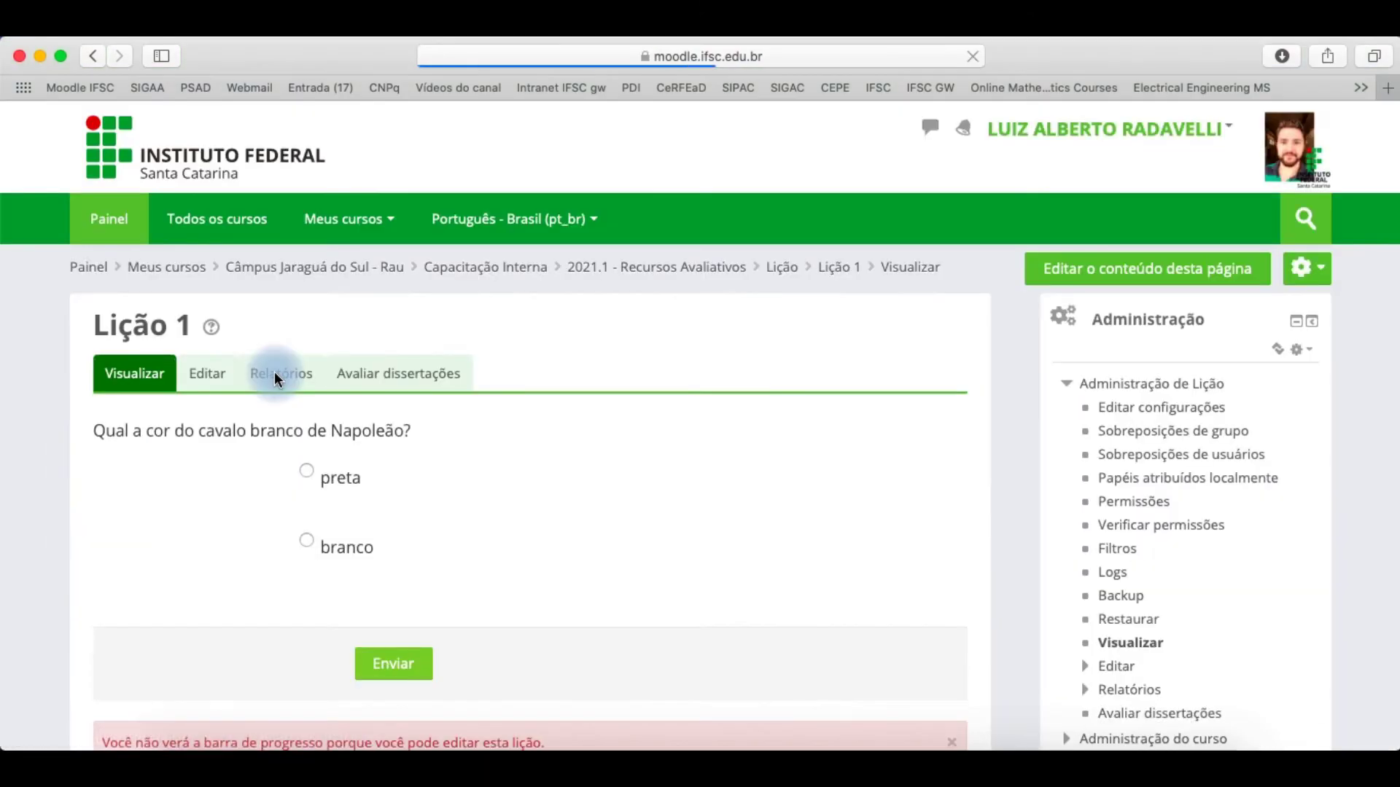
pyautogui.scroll(5, 187, 522)
pyautogui.hscroll(-2, 186, 521)
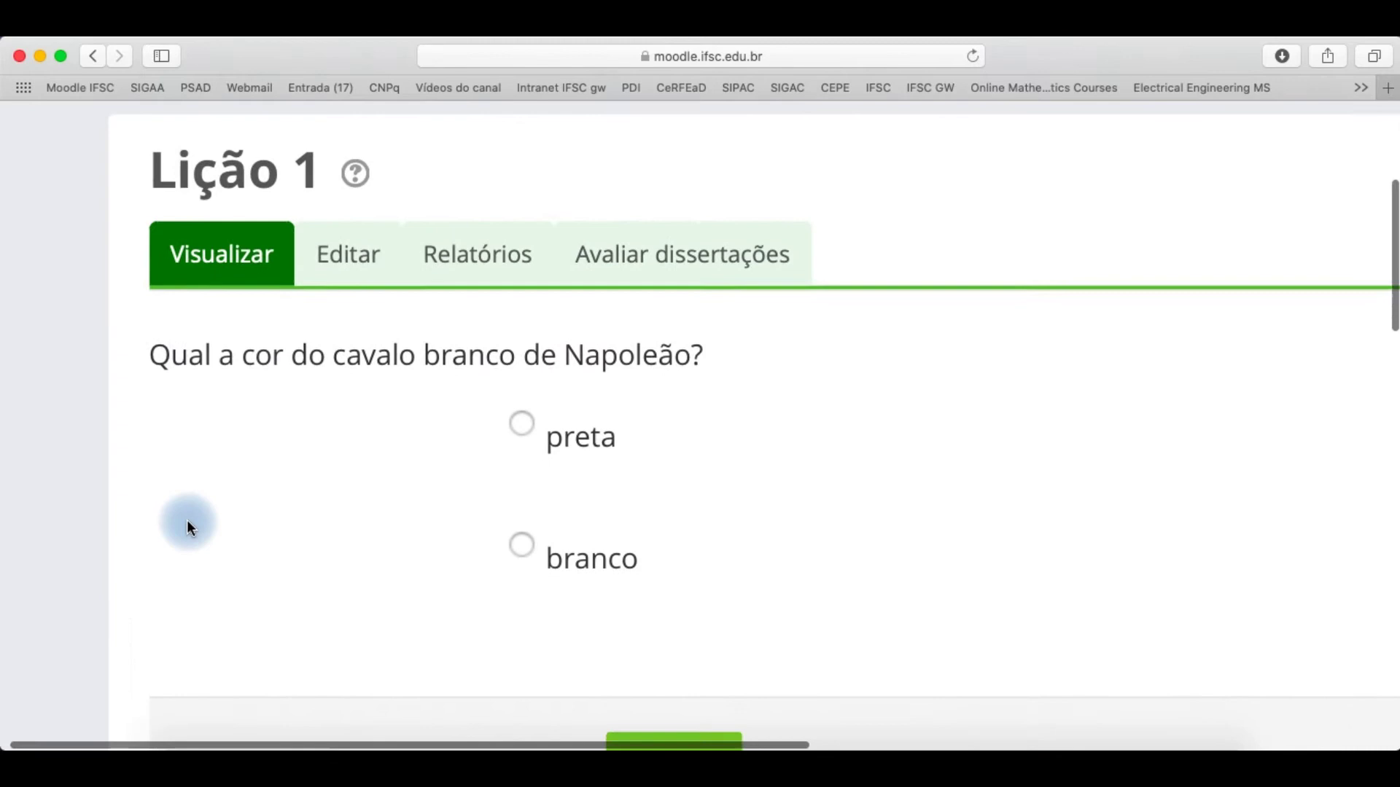
pyautogui.scroll(-1, 186, 522)
pyautogui.scroll(-1, 187, 519)
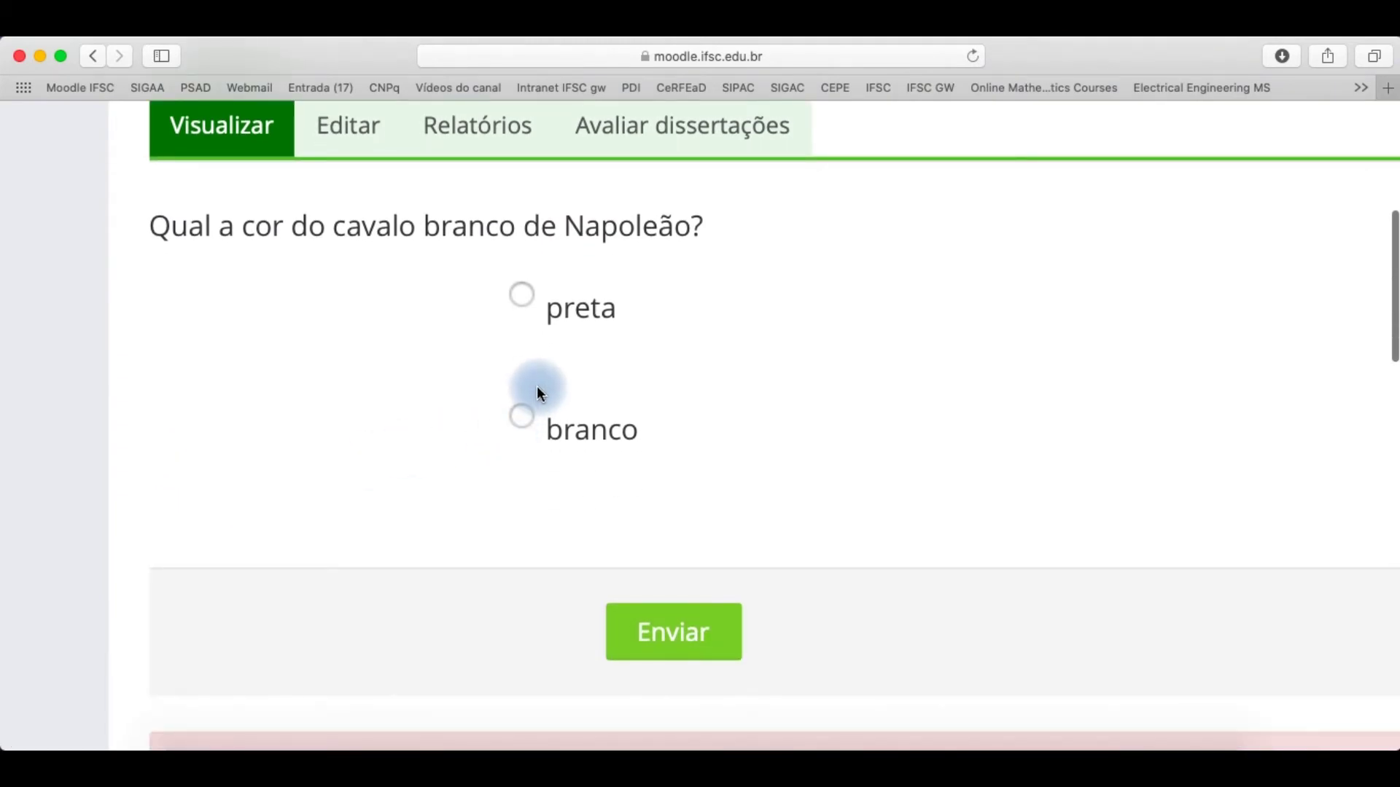
pyautogui.click(518, 421)
pyautogui.click(636, 618)
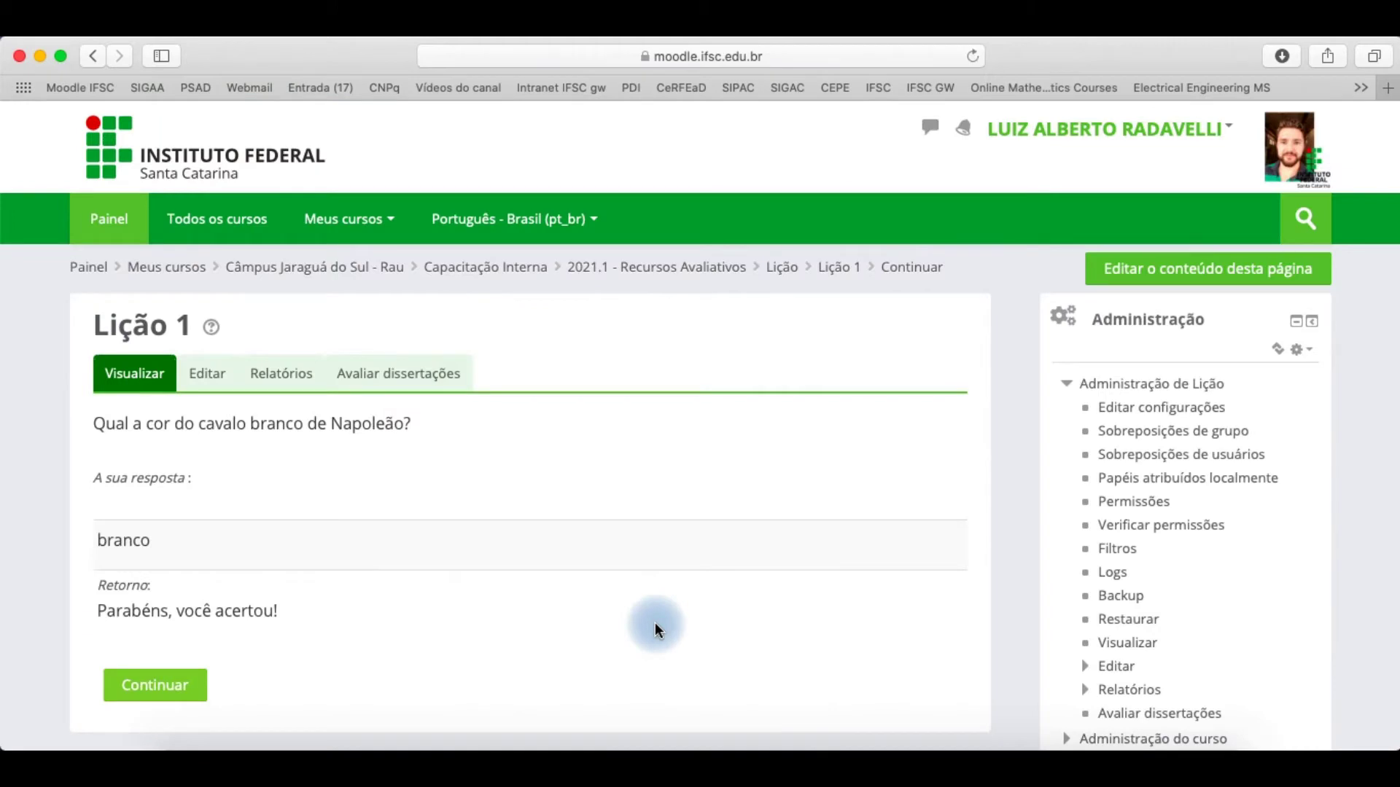
pyautogui.scroll(5, 67, 646)
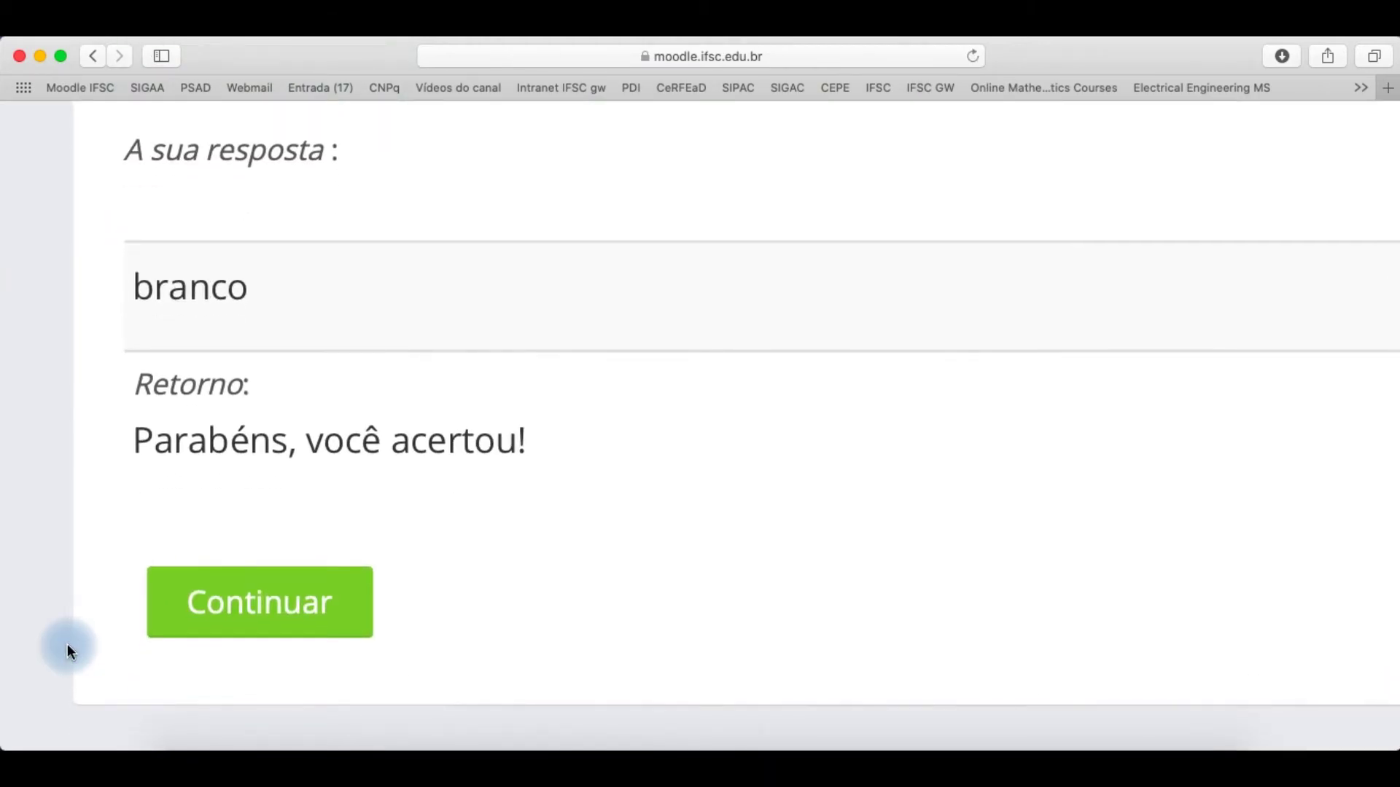
pyautogui.click(251, 596)
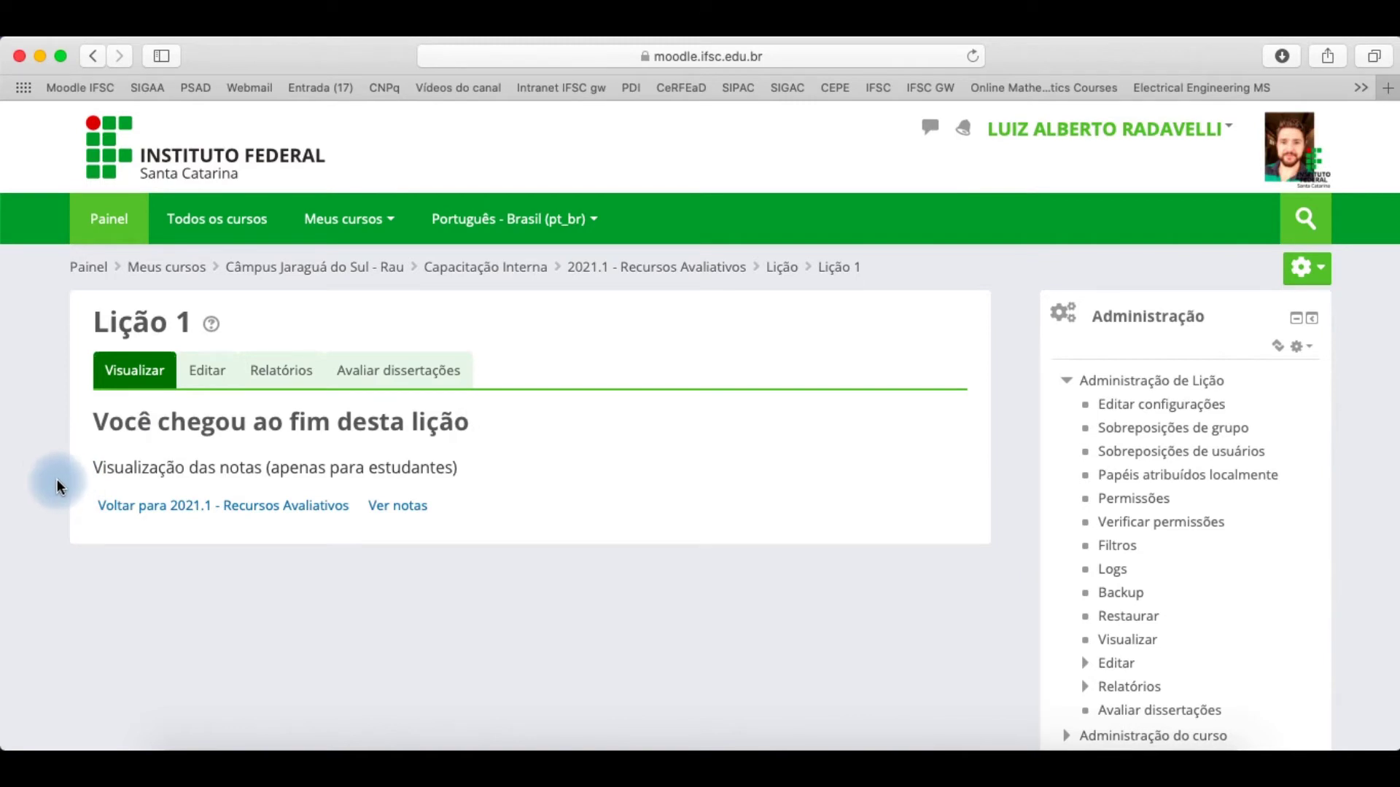
# Preview the lesson again, submit the wrong answer "preta" and continue past its feedback.
pyautogui.click(139, 372)
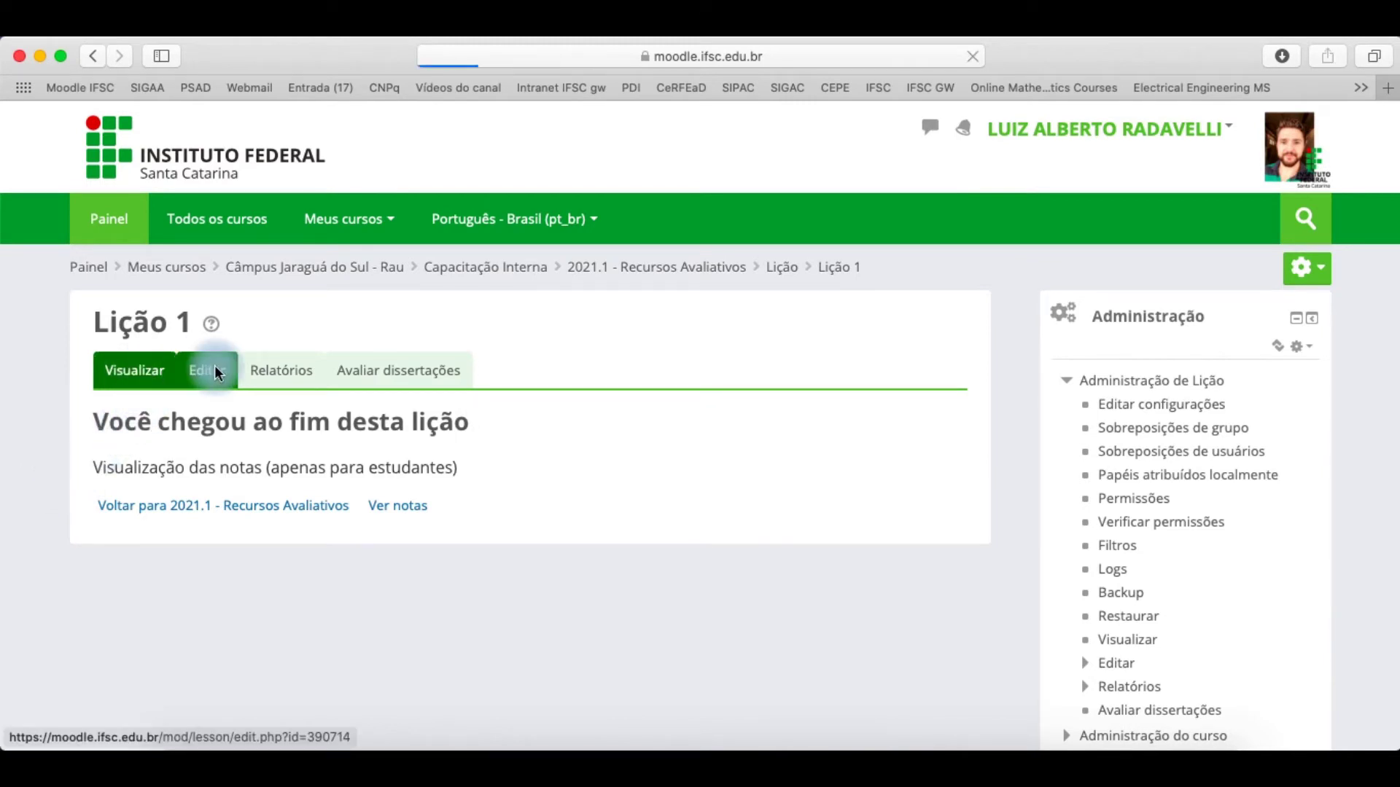
pyautogui.scroll(5, 290, 492)
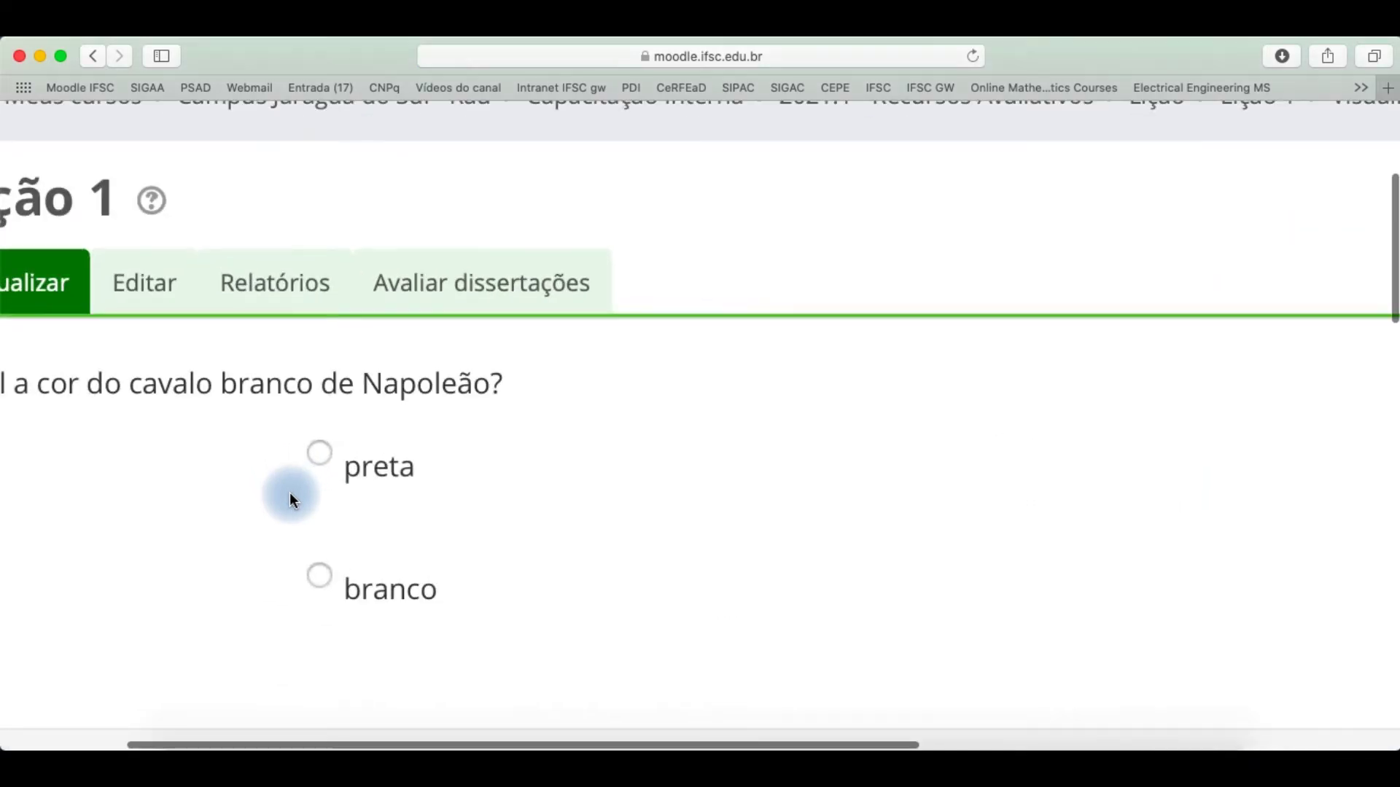
pyautogui.scroll(-1, 290, 492)
pyautogui.click(506, 412)
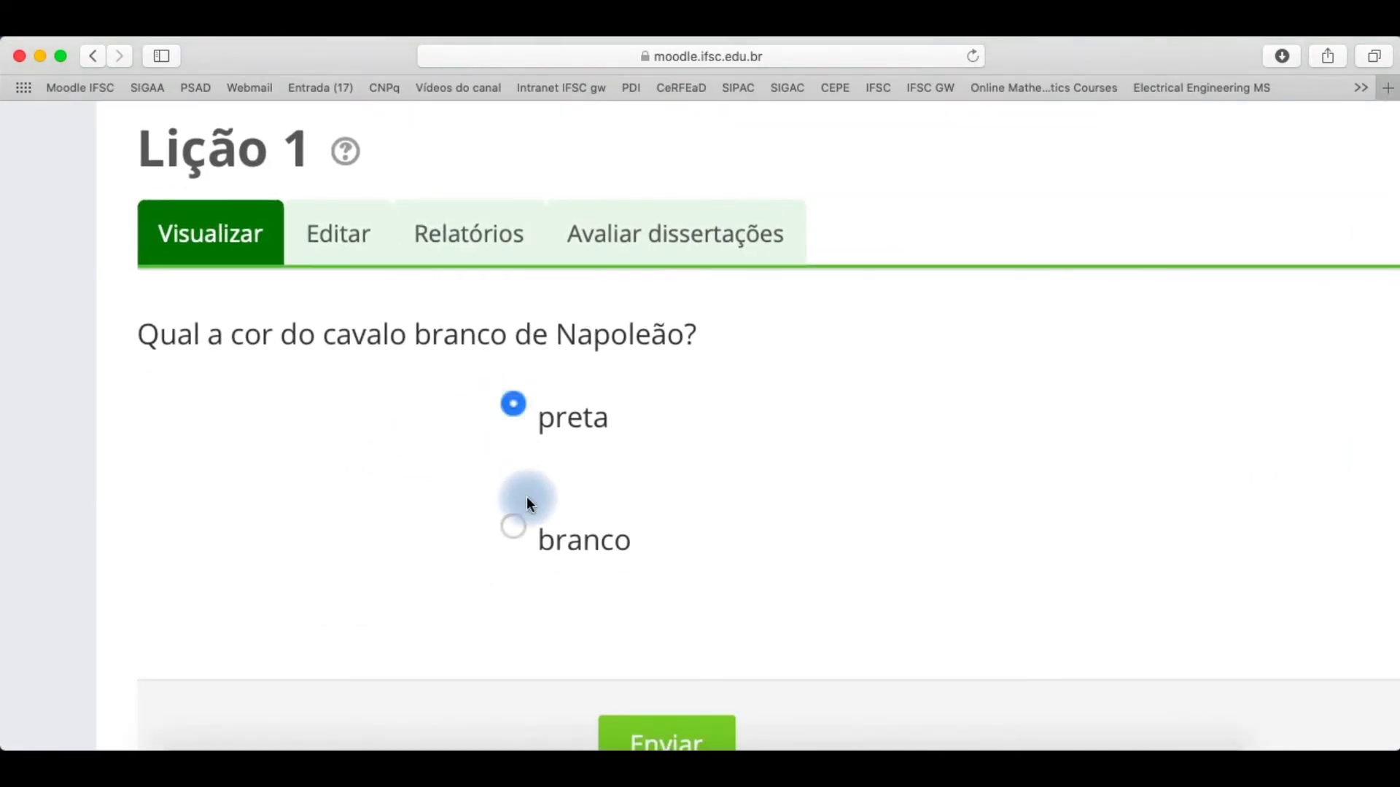
pyautogui.scroll(-2, 528, 500)
pyautogui.click(675, 606)
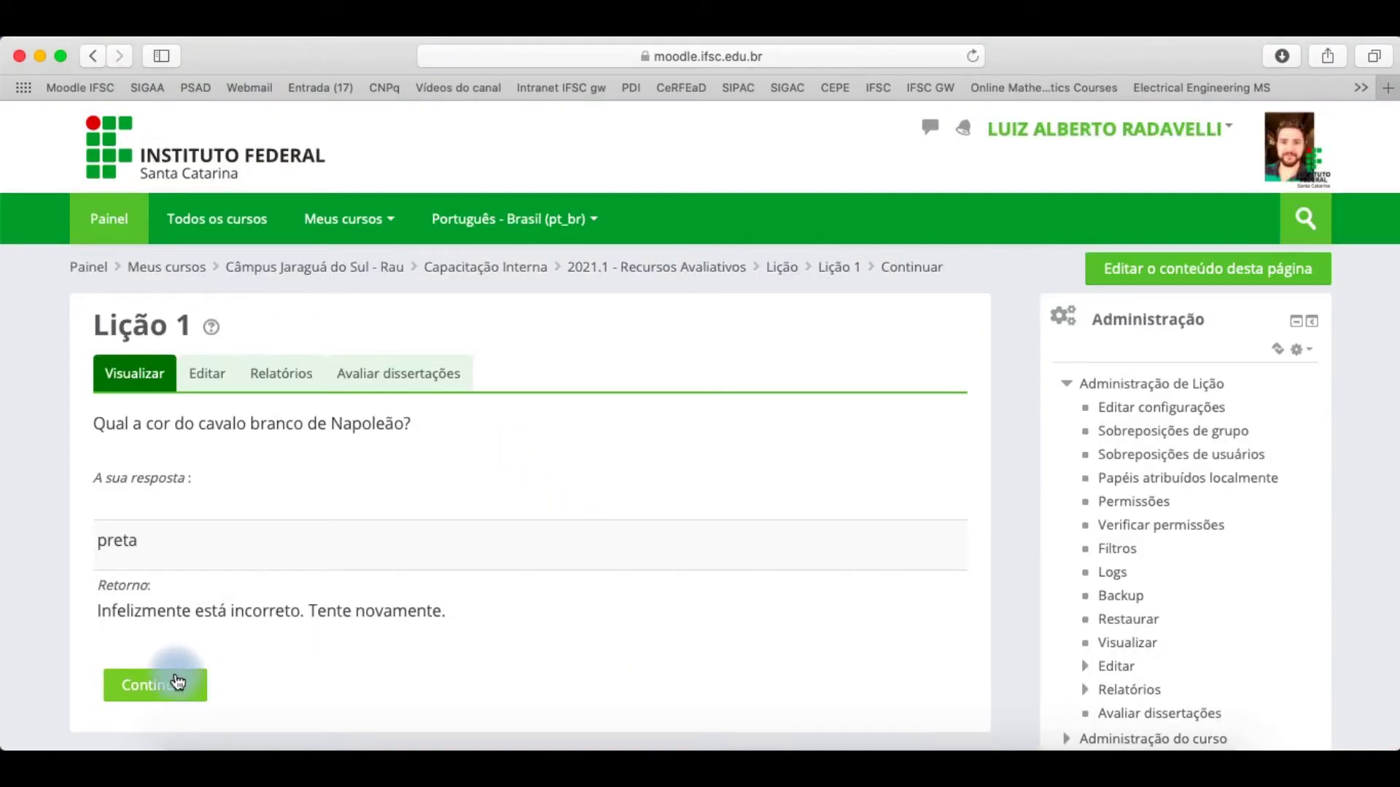
pyautogui.scroll(5, 103, 629)
pyautogui.scroll(-2, 103, 629)
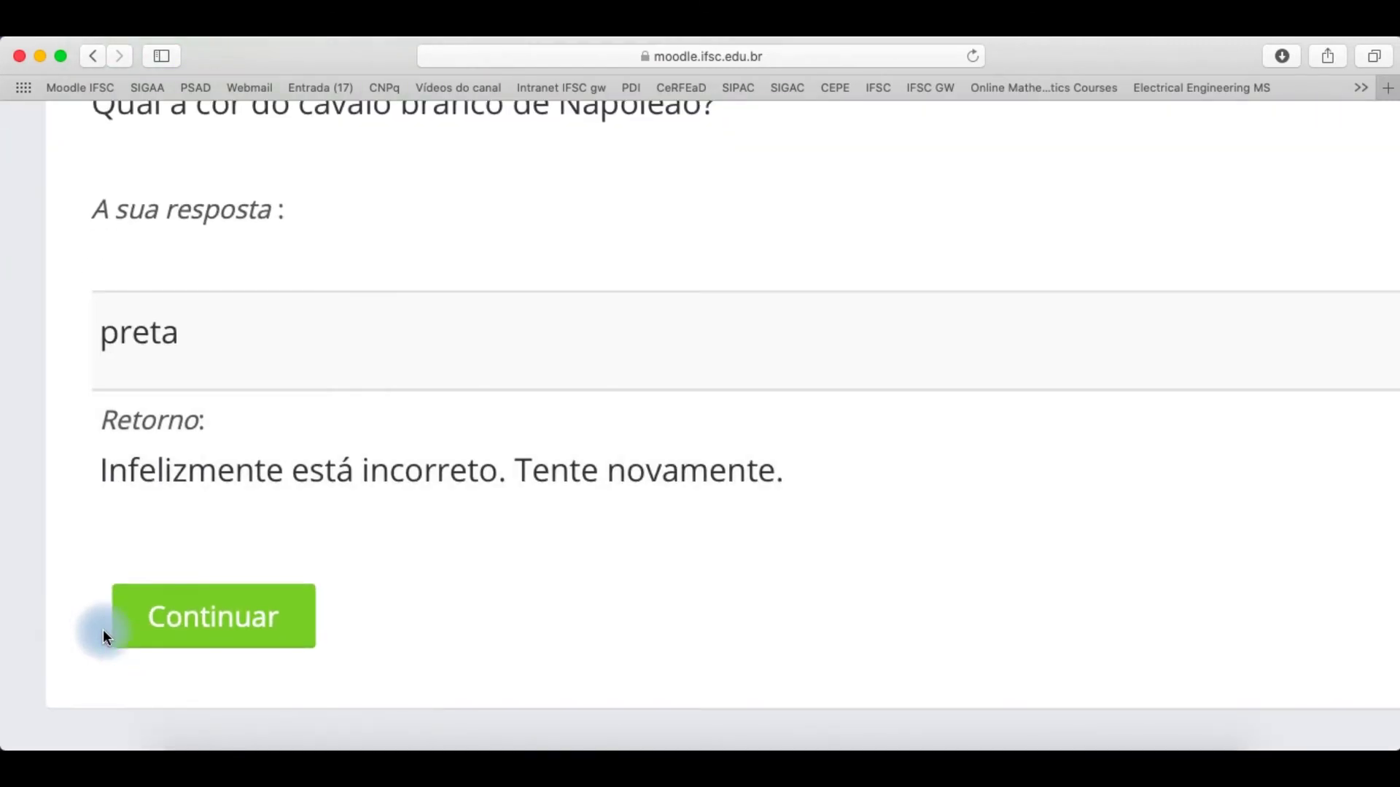
pyautogui.click(187, 625)
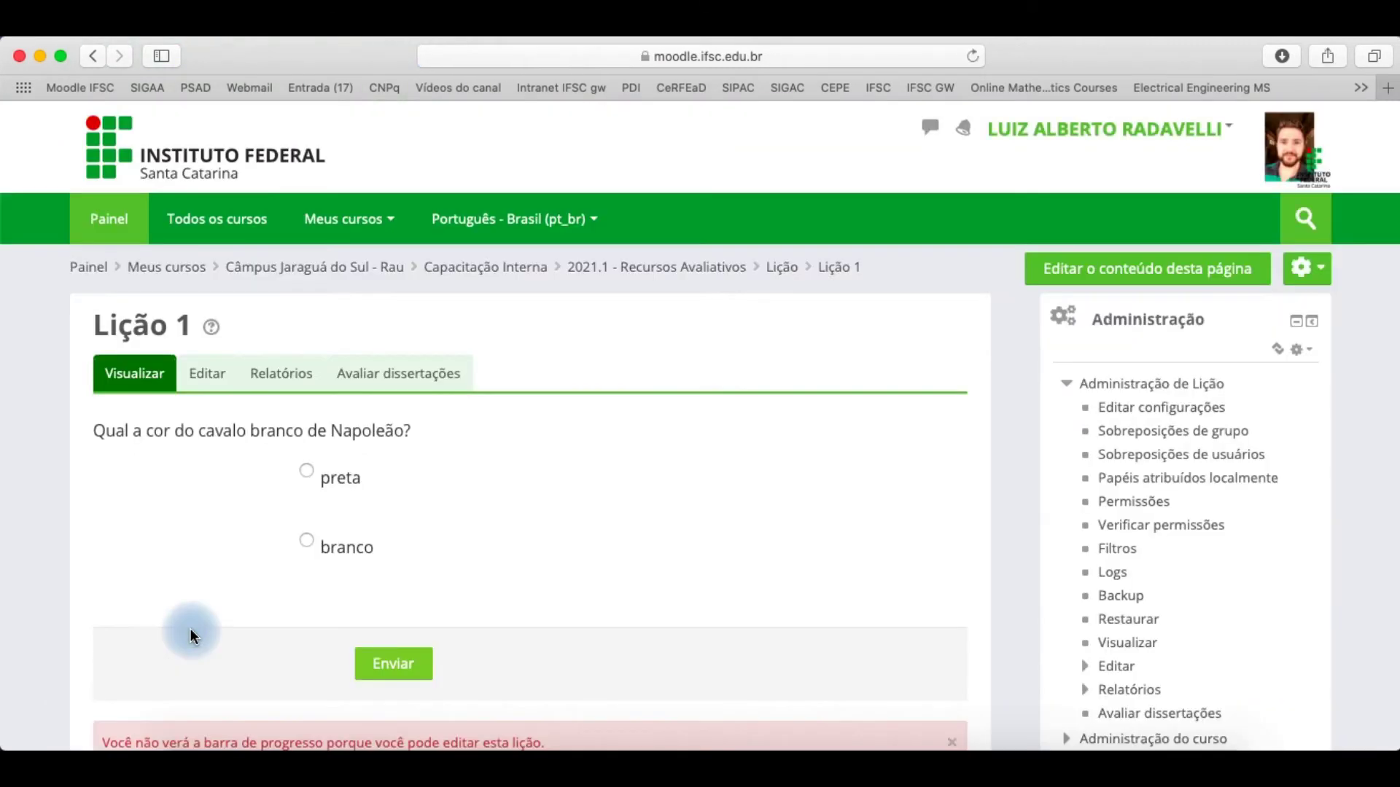
# Submit the wrong answer "preta" two more times, continuing past the feedback each time.
pyautogui.scroll(-2, 241, 554)
pyautogui.click(304, 398)
pyautogui.click(383, 587)
pyautogui.click(173, 687)
pyautogui.click(305, 471)
pyautogui.click(393, 663)
pyautogui.click(165, 684)
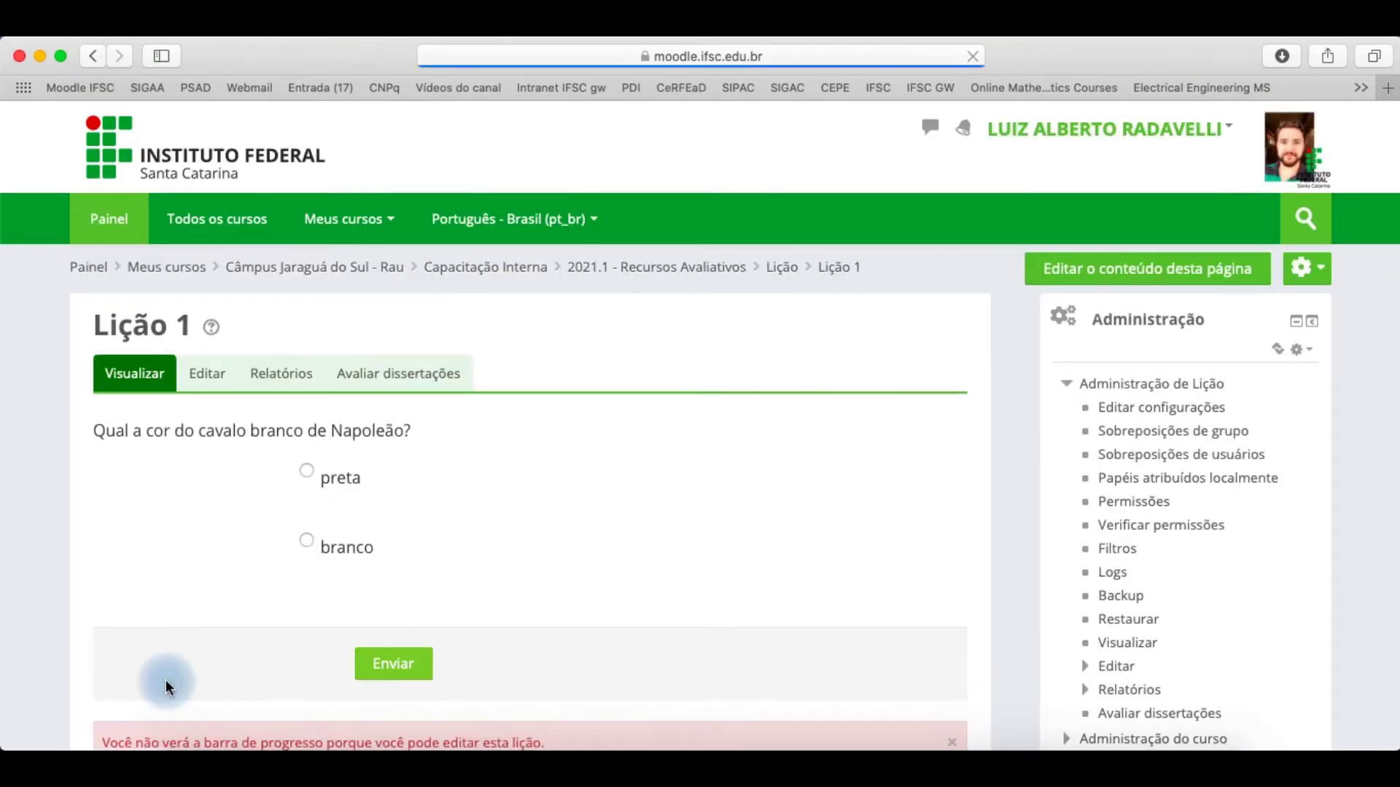
# Open the lesson's editing view and examine question 1's answers, feedback, scores and destinations.
pyautogui.scroll(-1, 247, 471)
pyautogui.scroll(-3, 247, 471)
pyautogui.click(208, 262)
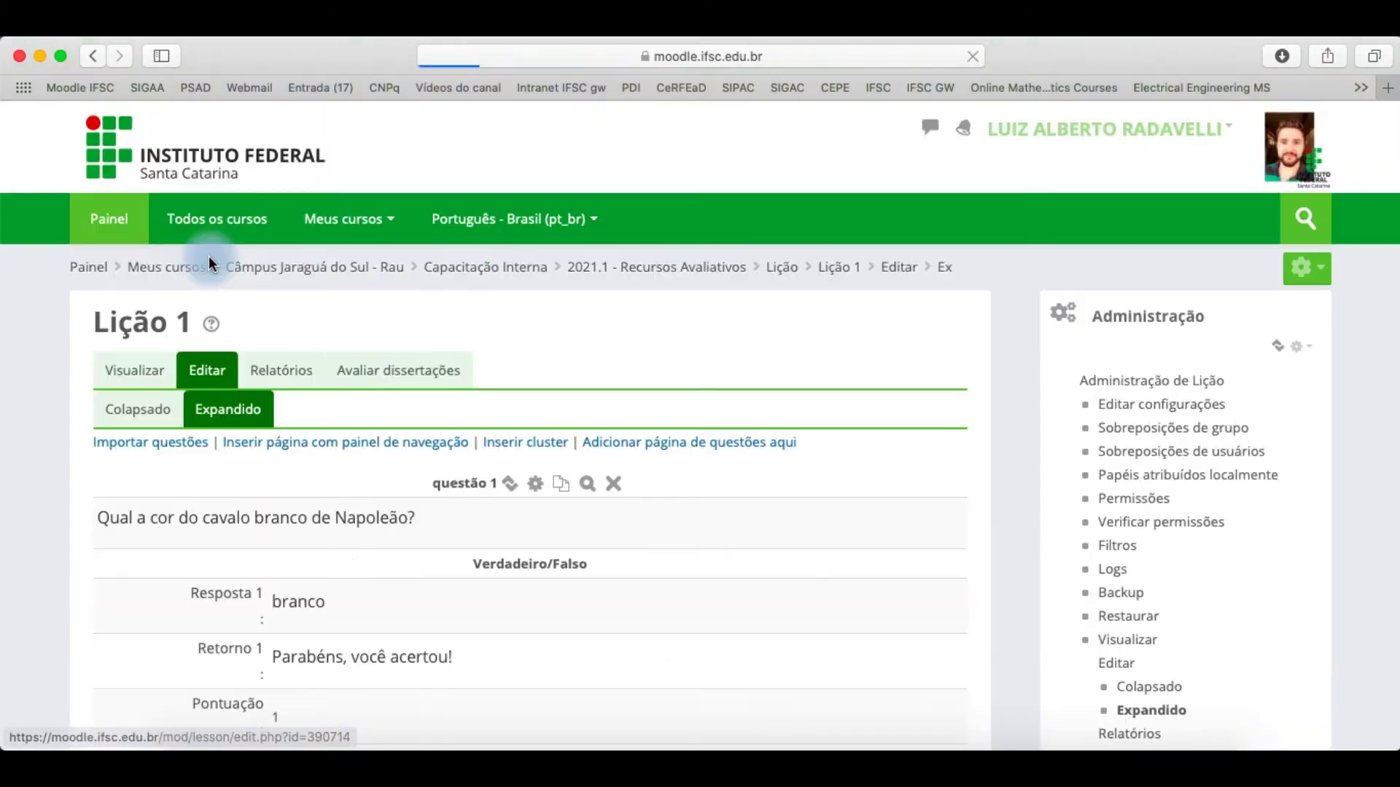
pyautogui.scroll(-6, 295, 421)
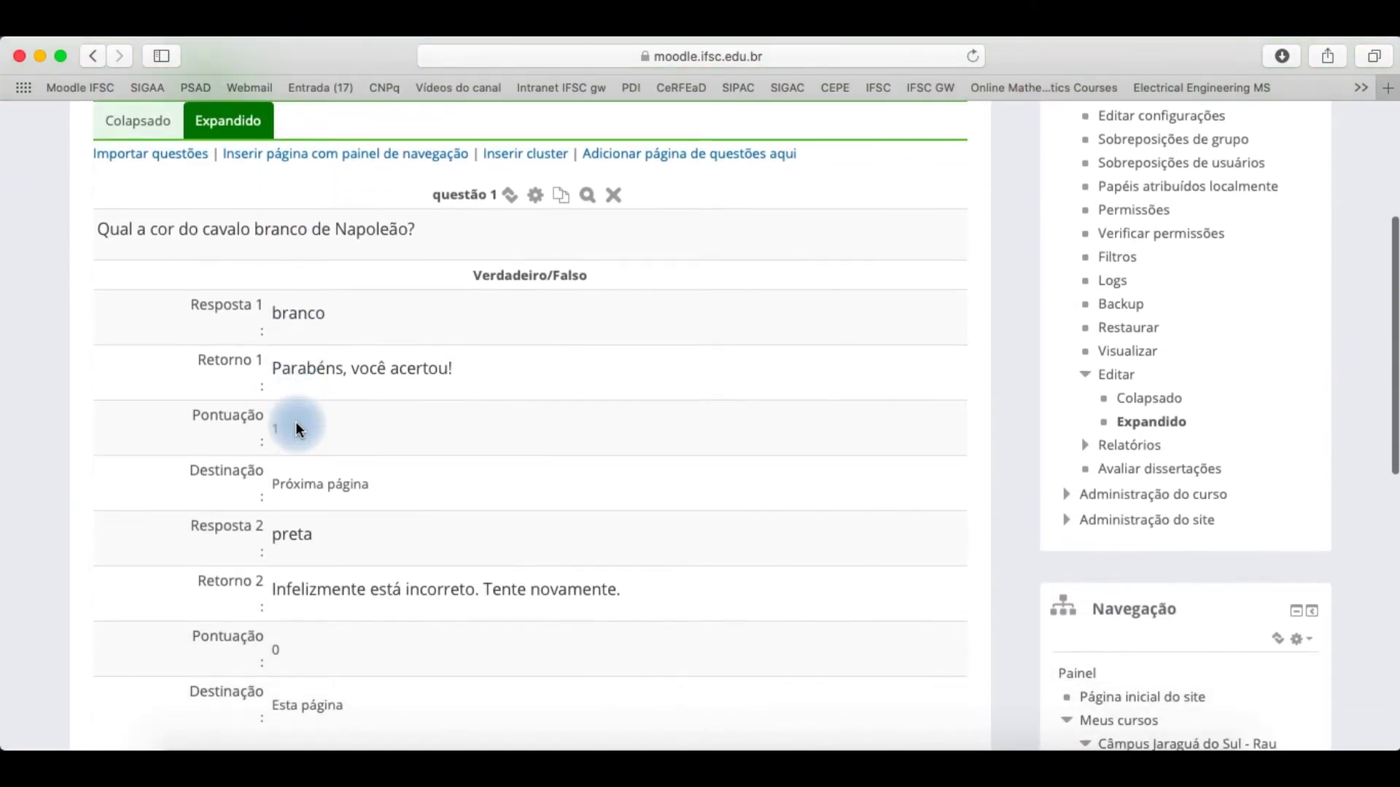
pyautogui.scroll(-6, 295, 430)
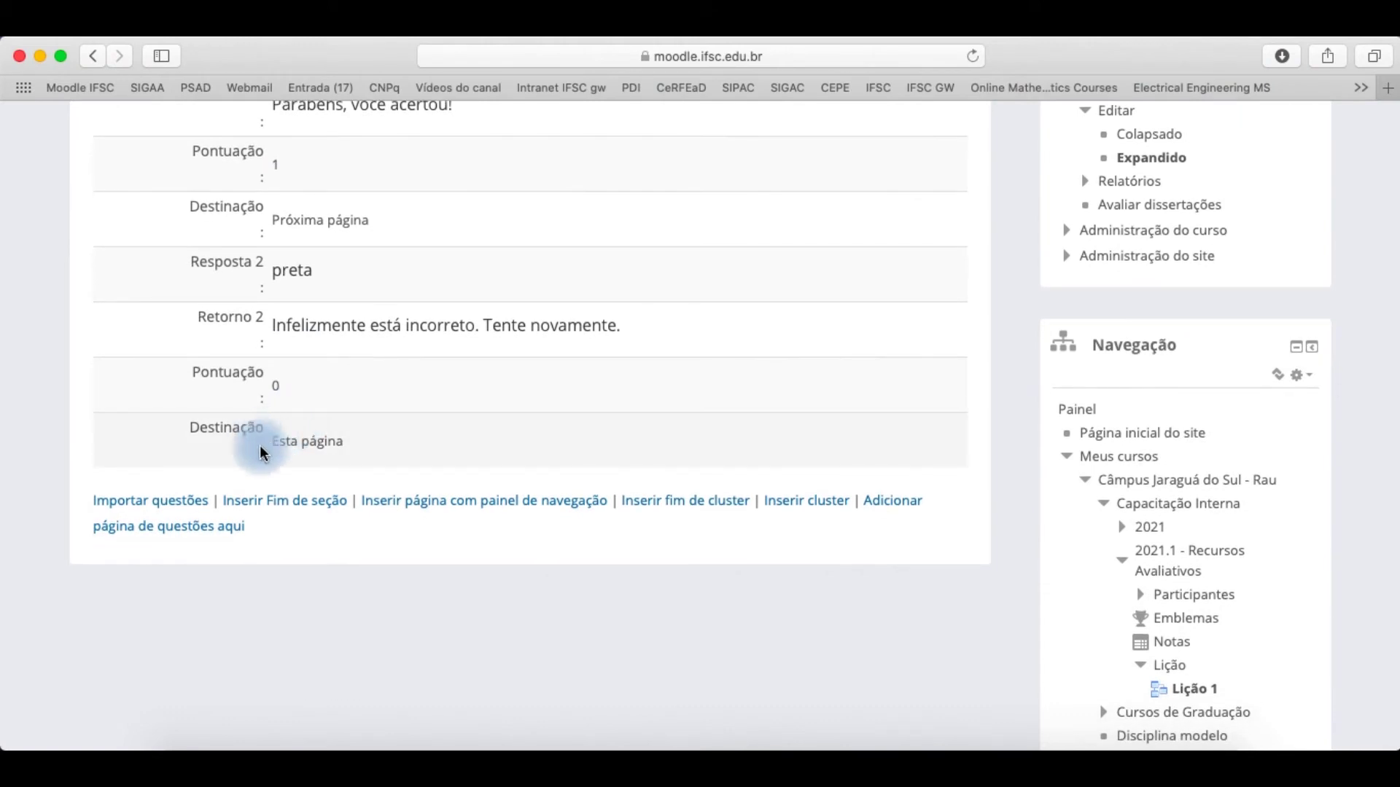
# Add a new question page after question 1, using the Múltipla escolha question type.
pyautogui.scroll(5, 877, 506)
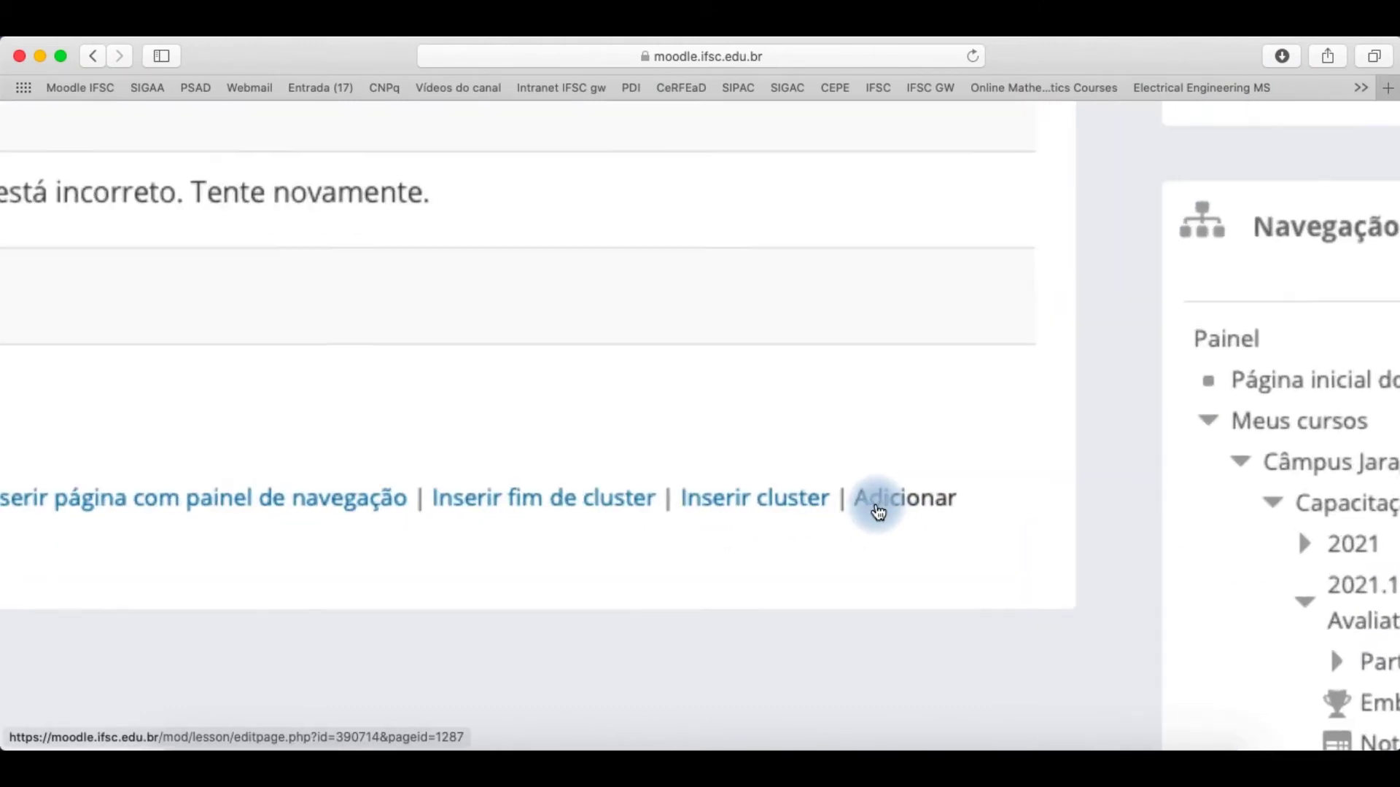
pyautogui.scroll(2, 877, 512)
pyautogui.hscroll(-10, 877, 512)
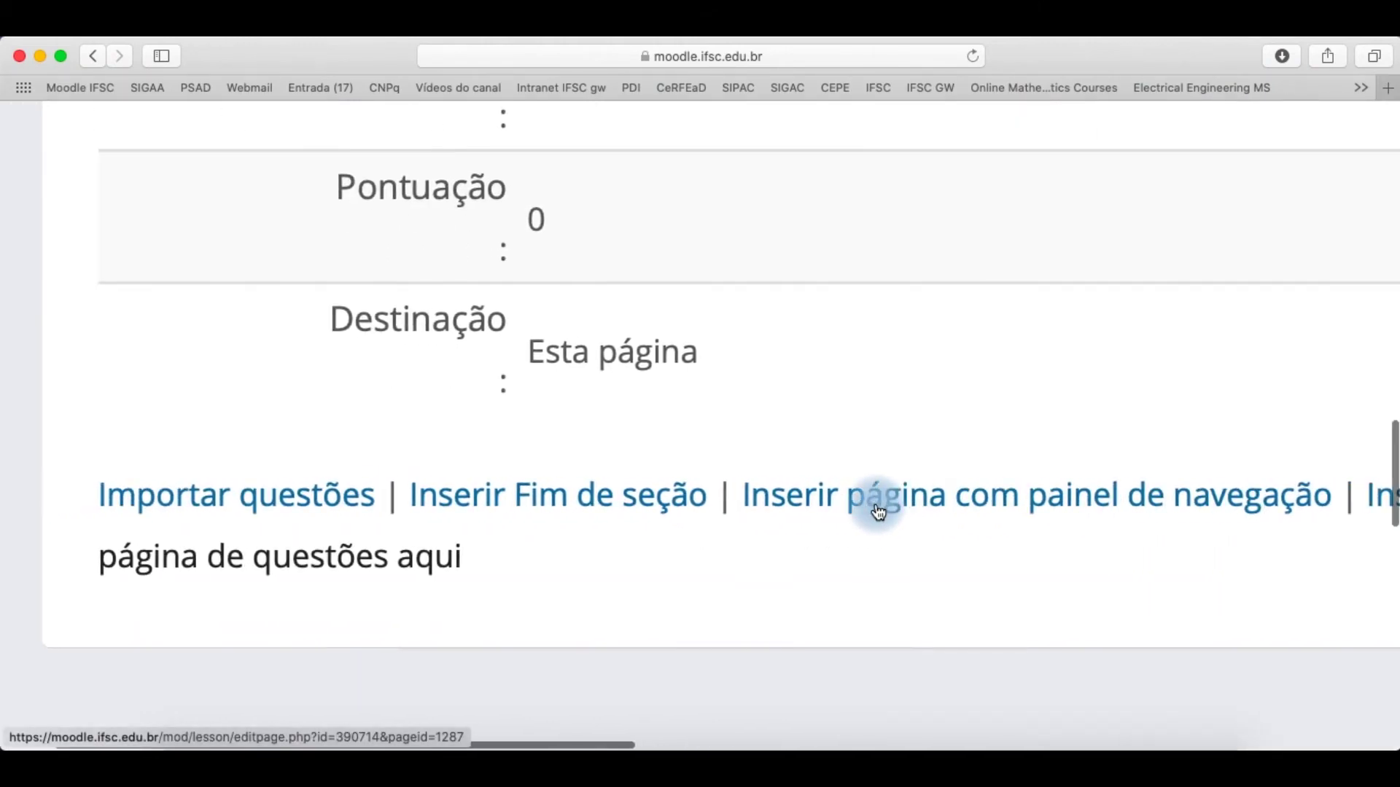
pyautogui.click(392, 556)
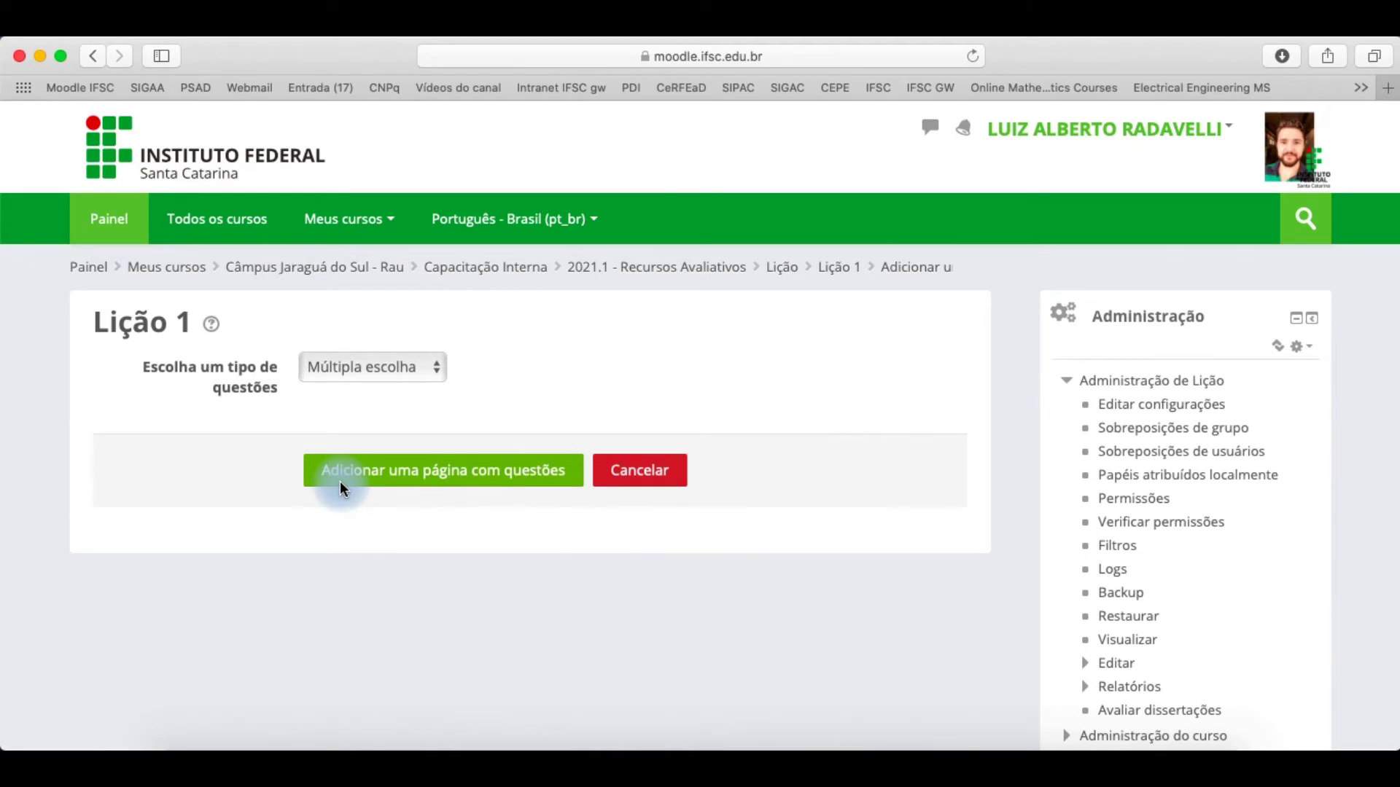
pyautogui.click(375, 364)
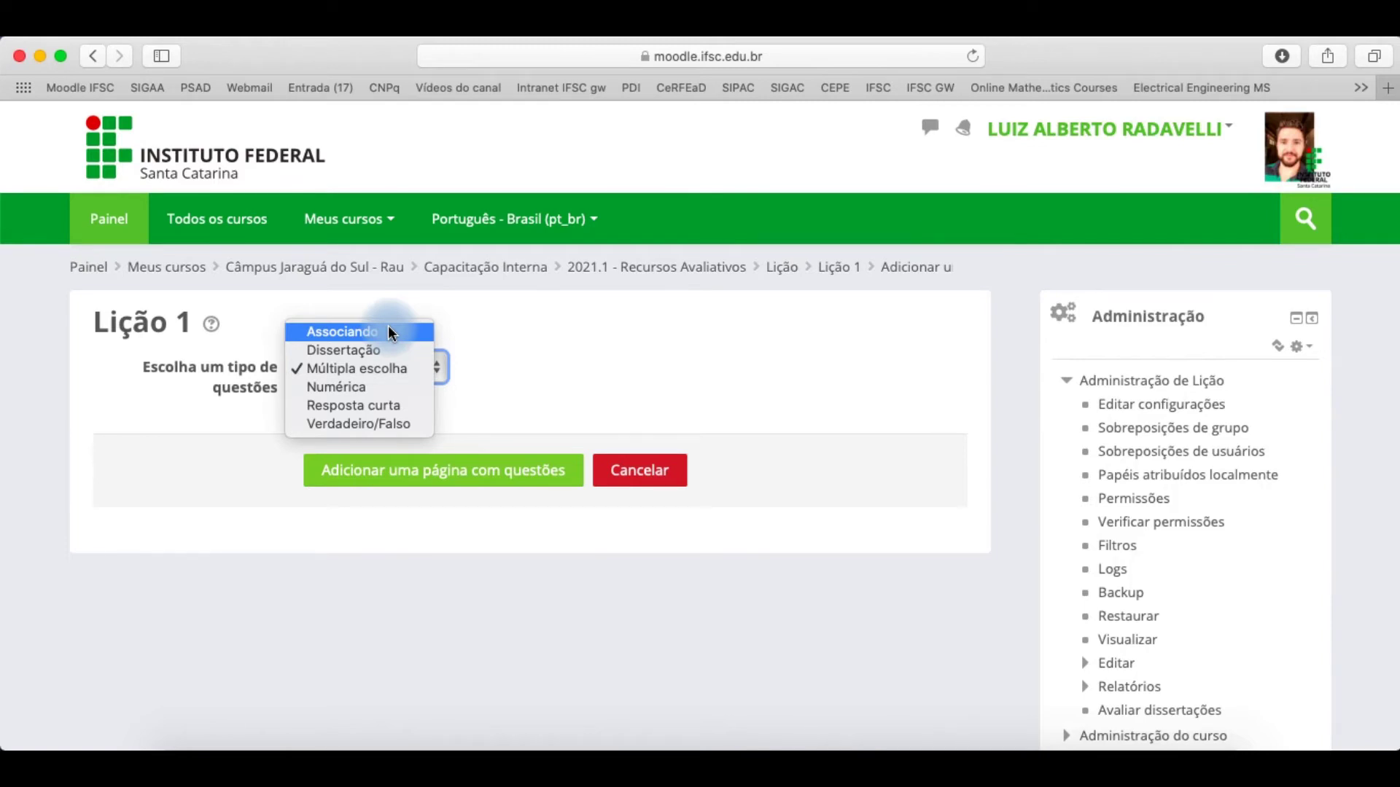
pyautogui.click(374, 368)
pyautogui.click(439, 468)
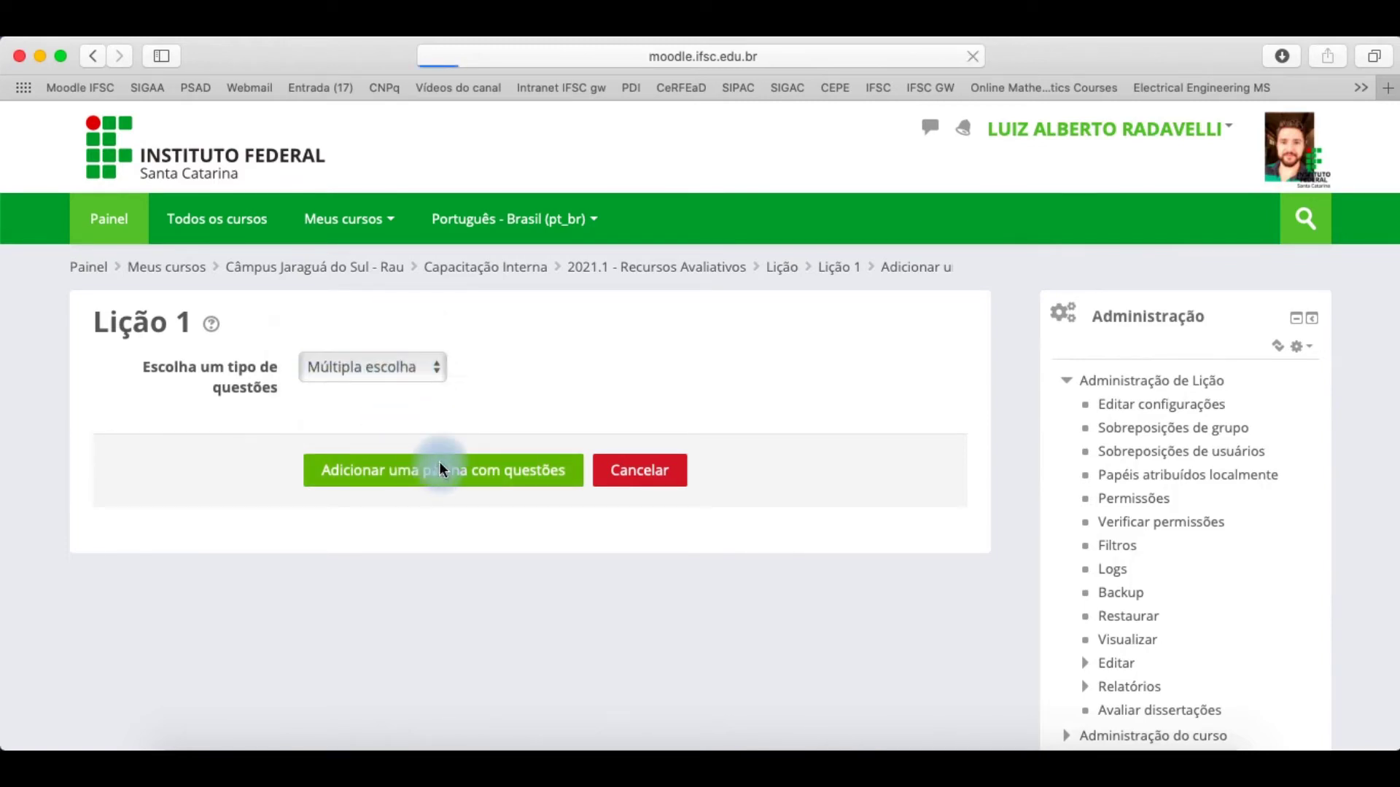
# Title the new multiple-choice question page "questão 2" and go to its content field.
pyautogui.click(382, 457)
pyautogui.write('questão 2')
pyautogui.click(375, 562)
pyautogui.scroll(-4, 402, 588)
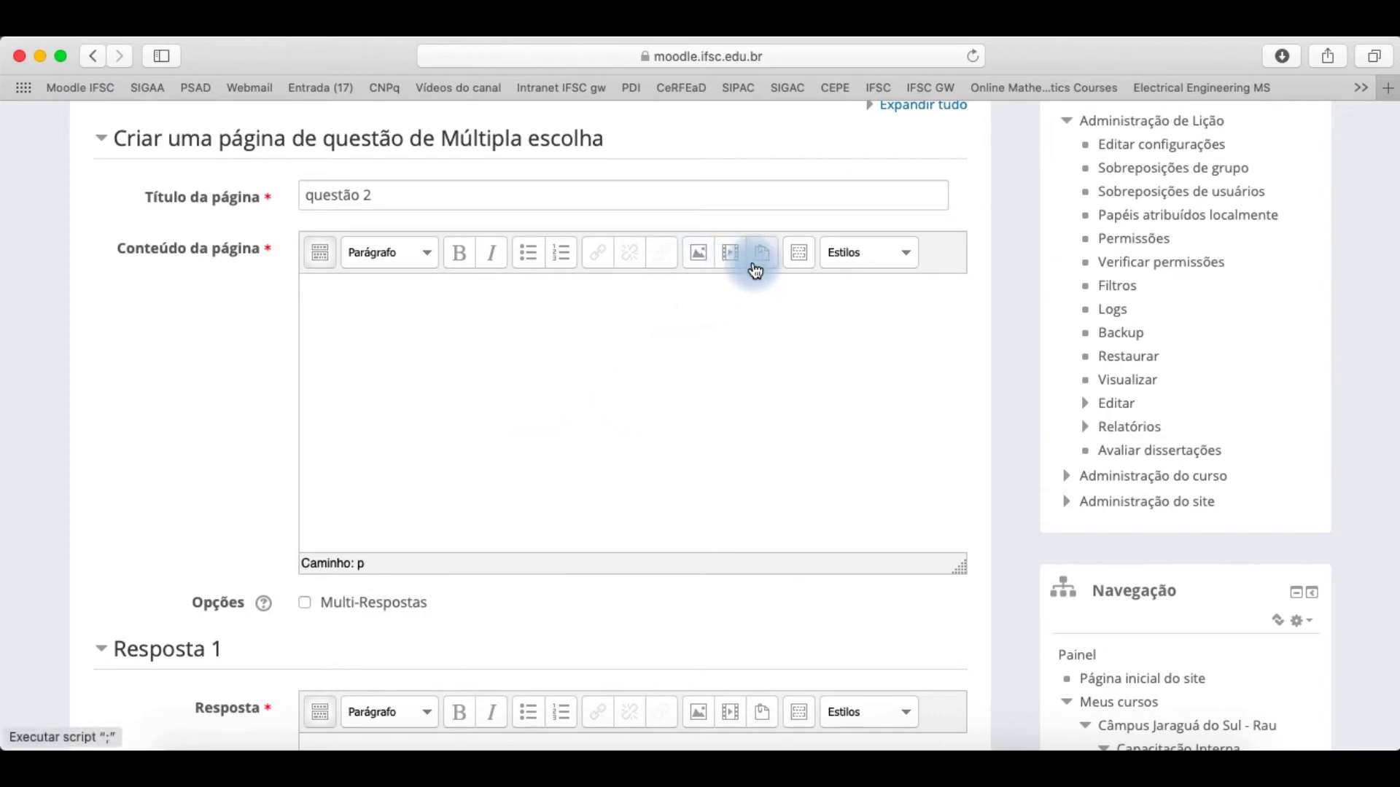
# Show the full formatting tools for the page content and insert the Rótulo Atividades template.
pyautogui.click(322, 261)
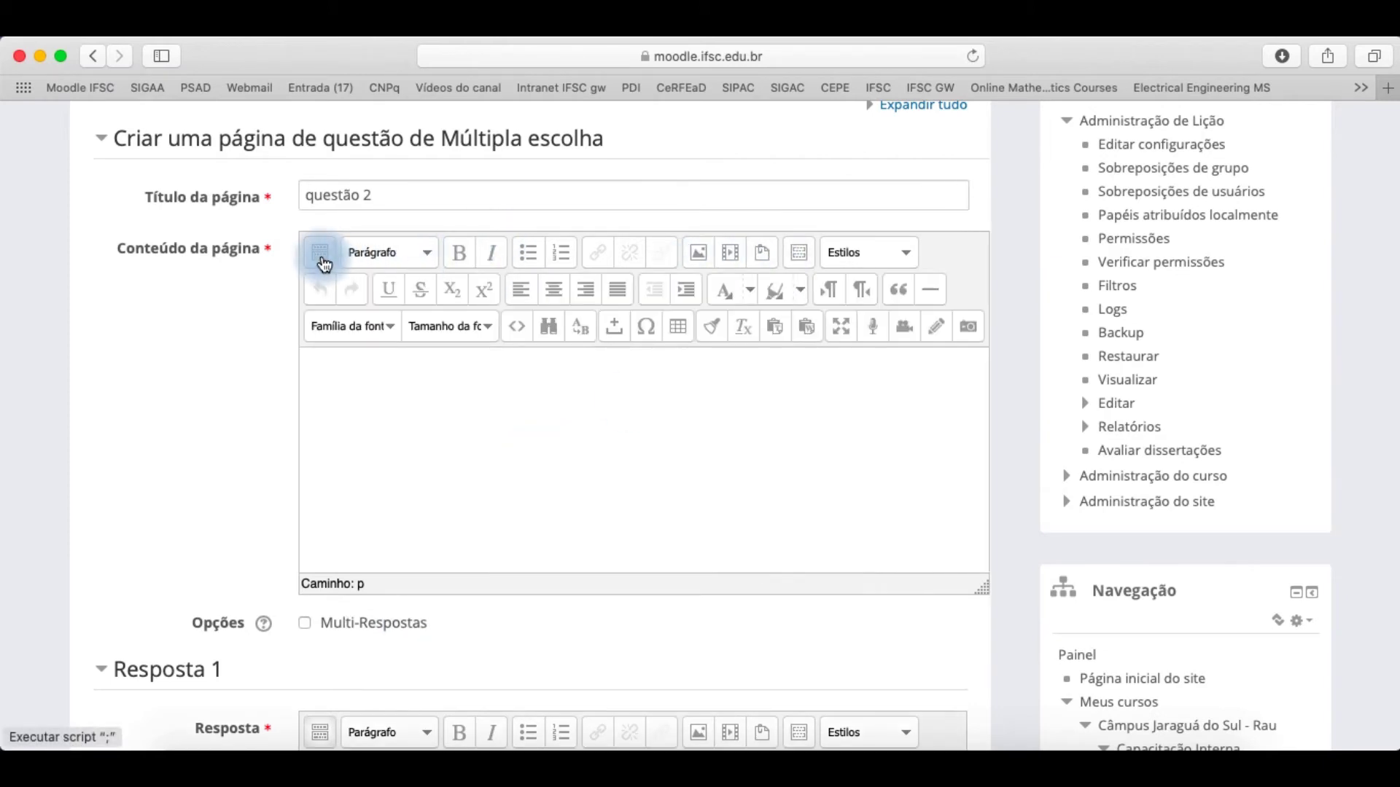
pyautogui.click(797, 260)
pyautogui.click(531, 189)
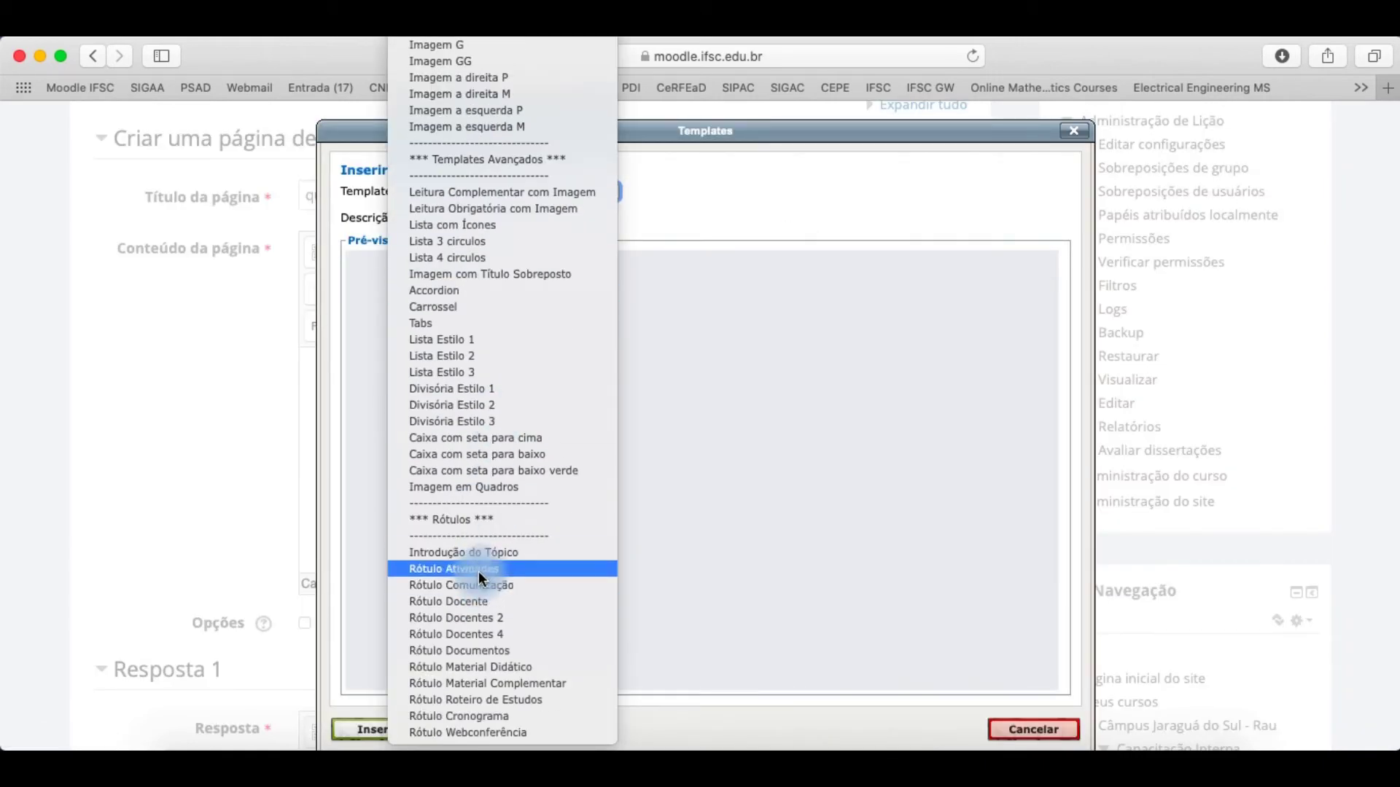
pyautogui.click(478, 571)
pyautogui.click(362, 729)
# Replace the inserted template's heading text with the question "Qual a cor do cavalo branco de Napoleão?".
pyautogui.tripleClick(378, 383)
pyautogui.click(379, 384)
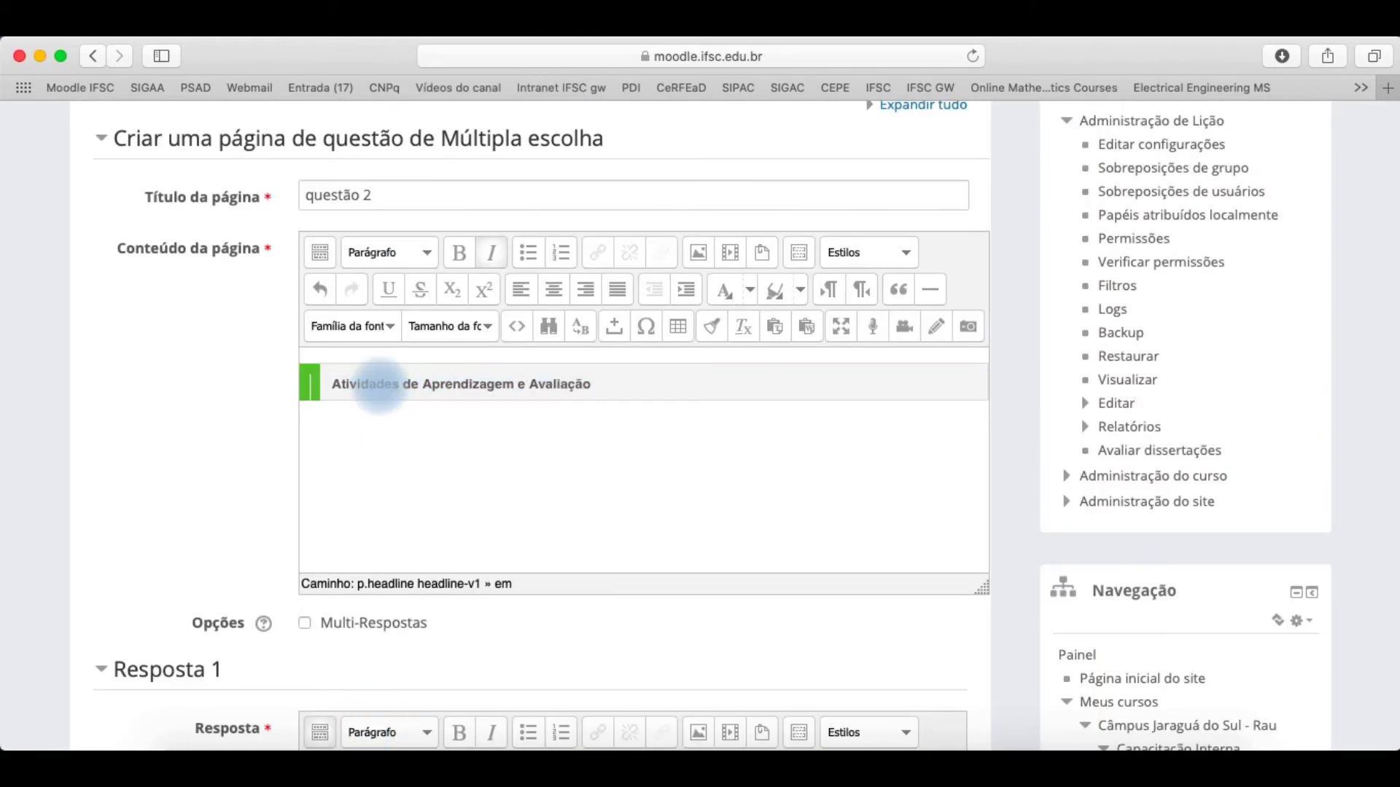
pyautogui.tripleClick(492, 383)
pyautogui.write('Qual a cor do cavalo branco de Napoleão?')
# Examine the answer, feedback, destination and score fields of Resposta 1 and Resposta 2.
pyautogui.scroll(-6, 458, 457)
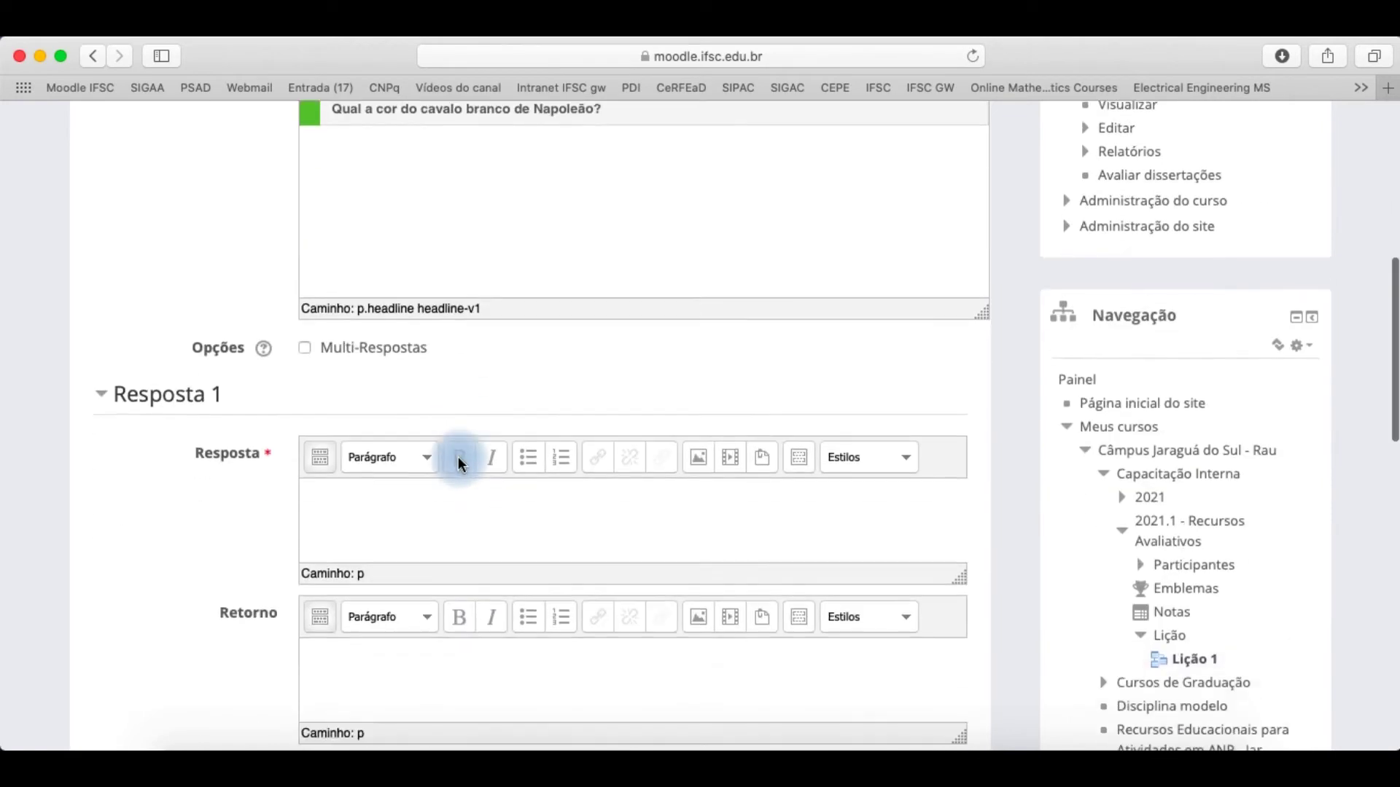
pyautogui.scroll(-2, 458, 456)
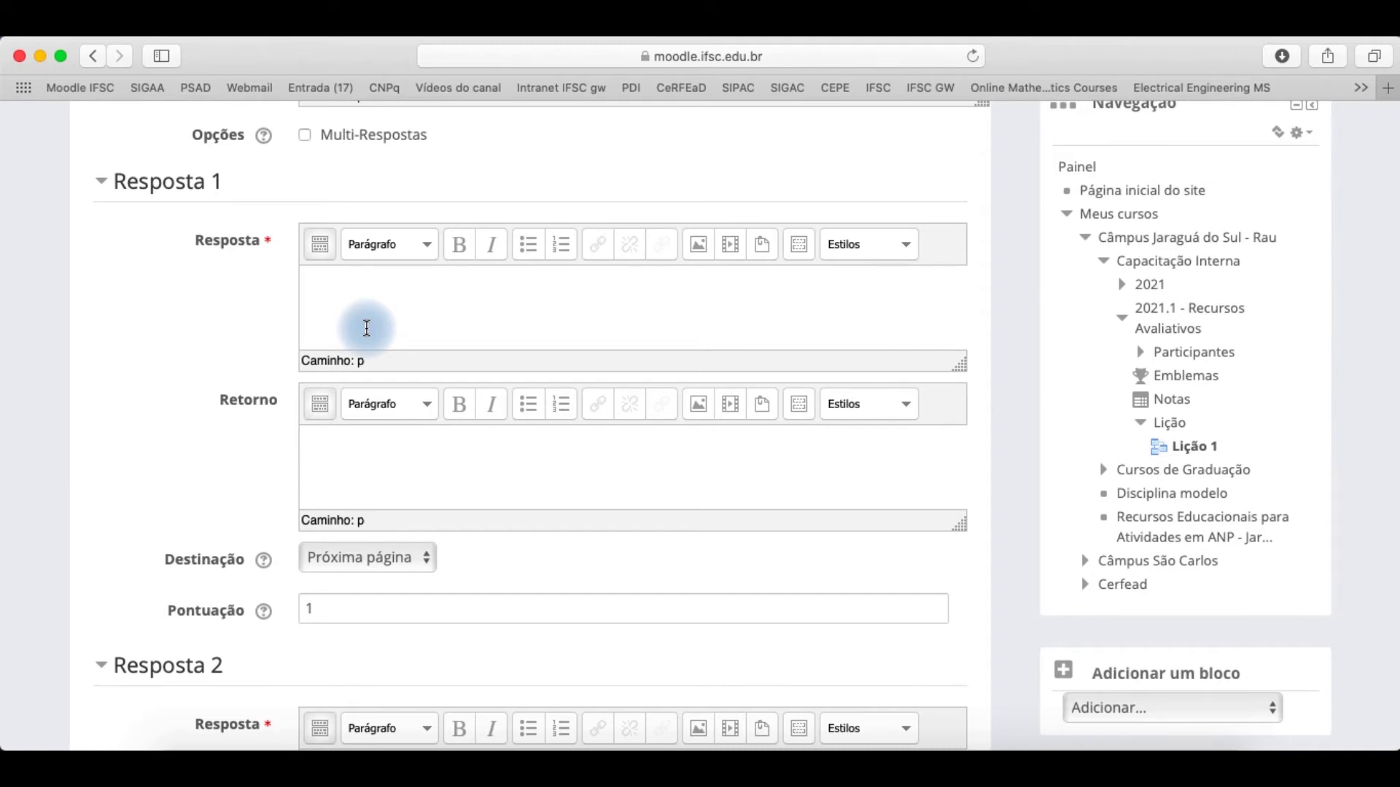
pyautogui.scroll(-1, 225, 466)
pyautogui.scroll(1, 225, 463)
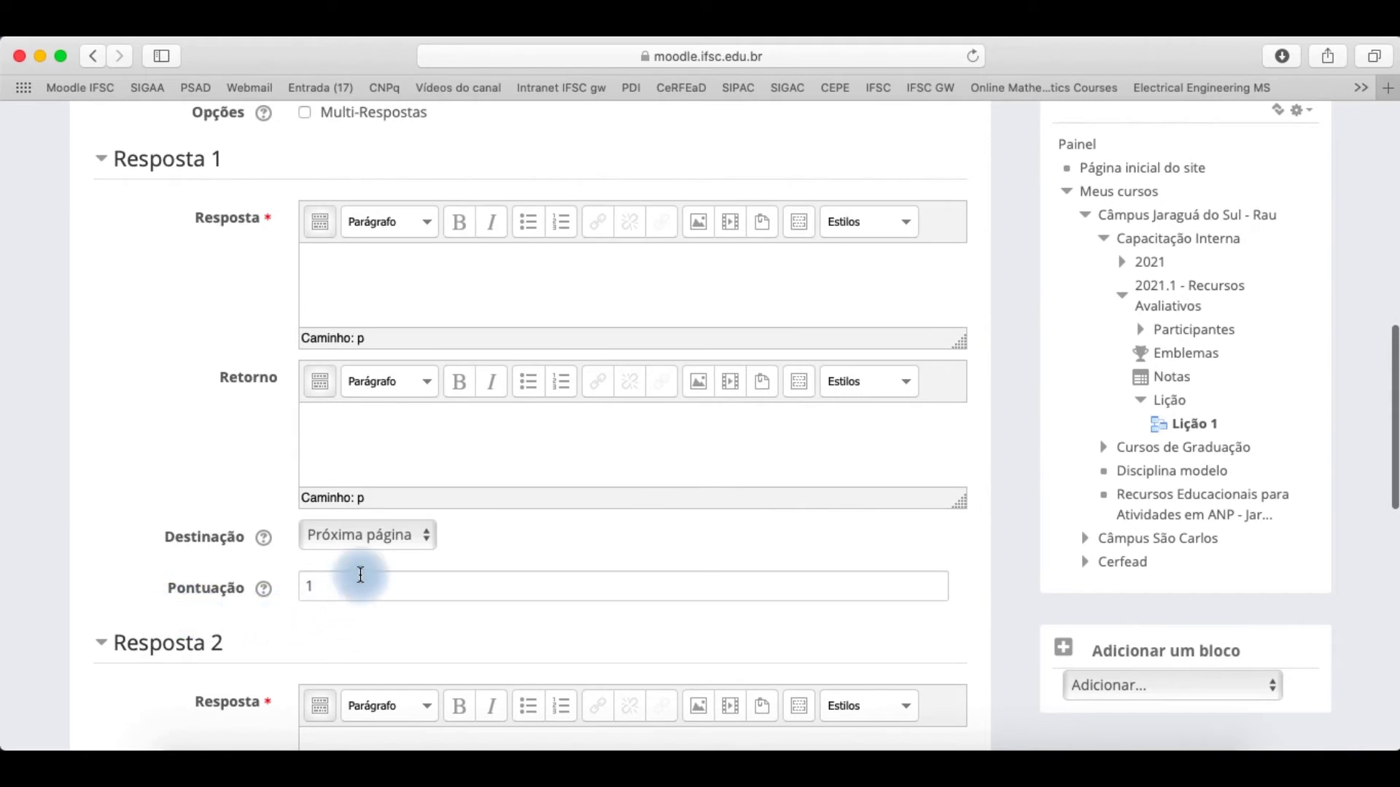
pyautogui.scroll(5, 204, 650)
pyautogui.hscroll(-1, 203, 650)
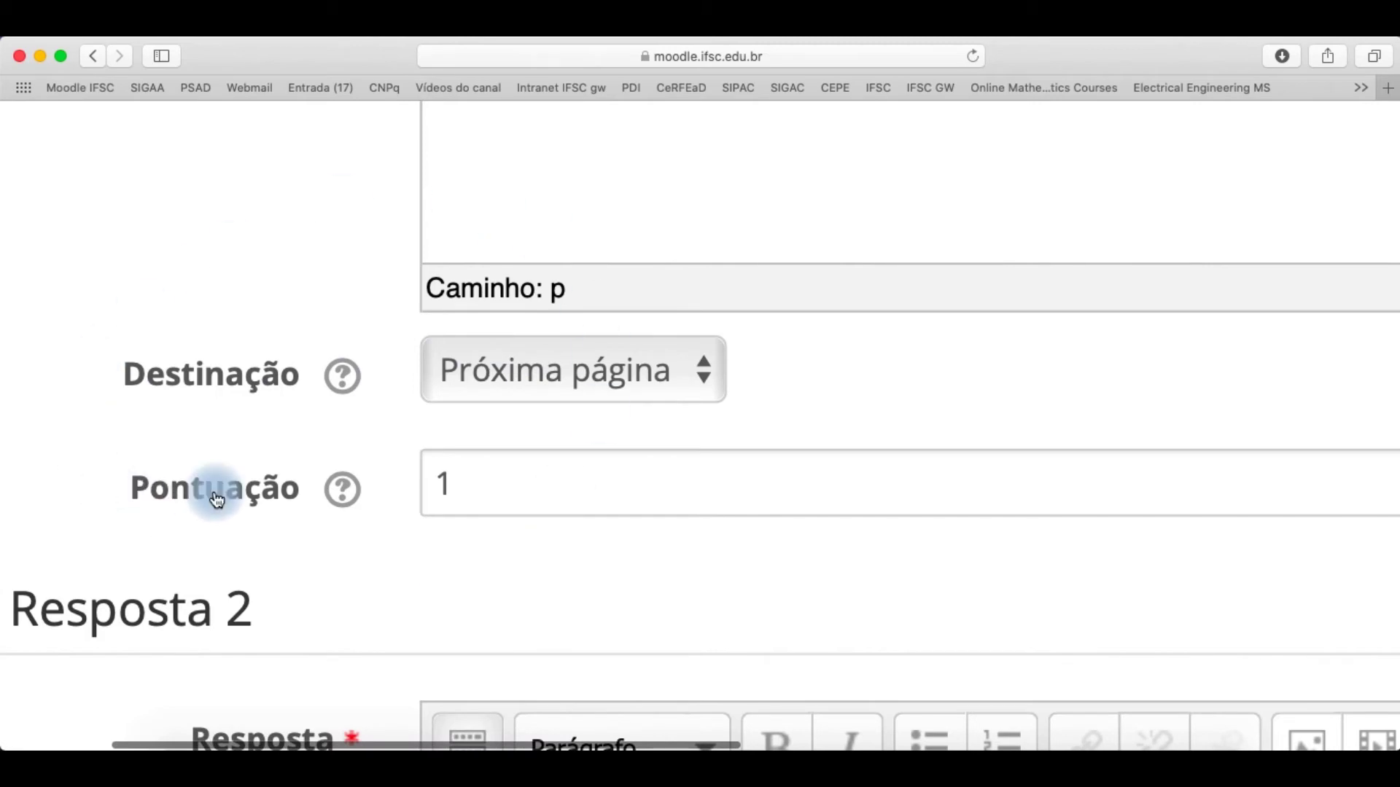
pyautogui.scroll(-5, 213, 494)
pyautogui.scroll(-5, 213, 495)
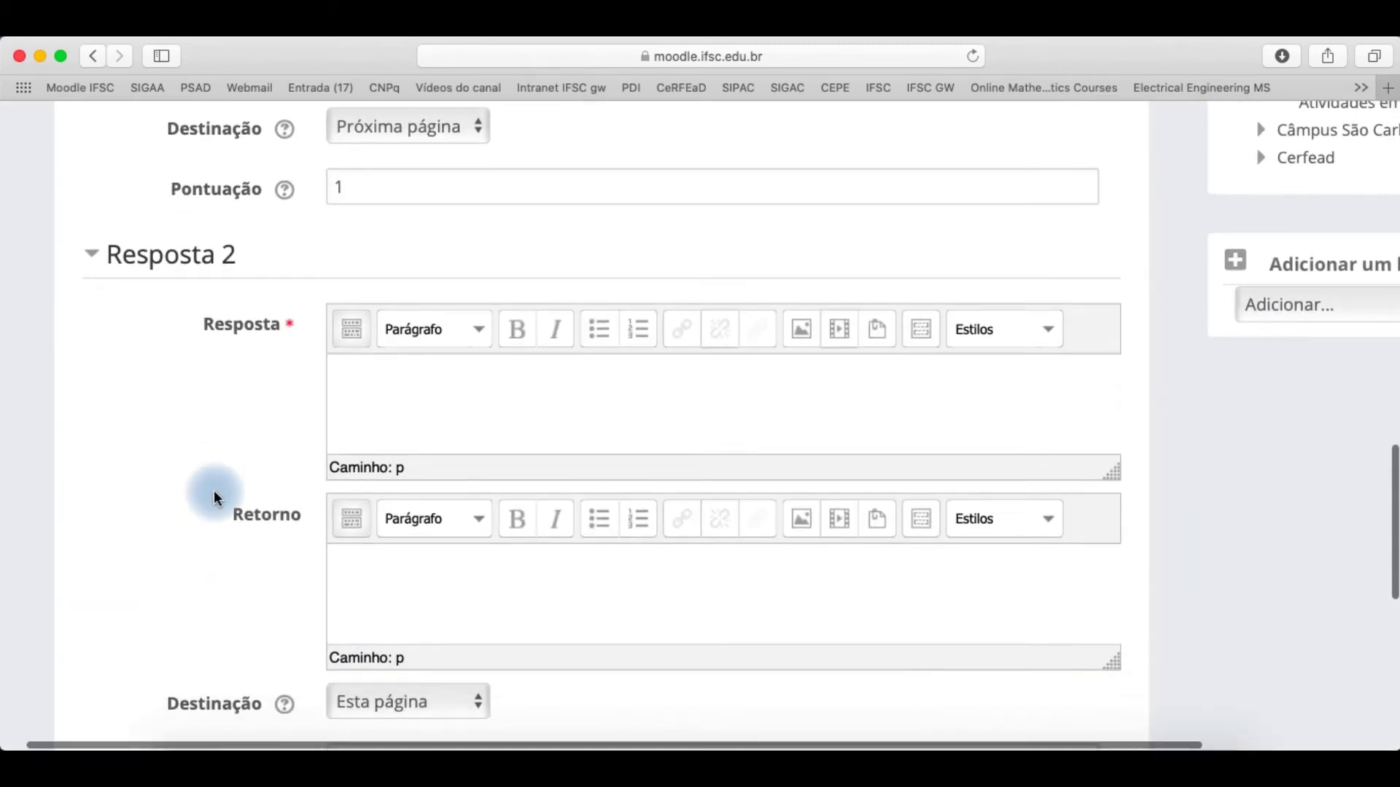
pyautogui.scroll(-3, 213, 491)
pyautogui.scroll(5, 213, 493)
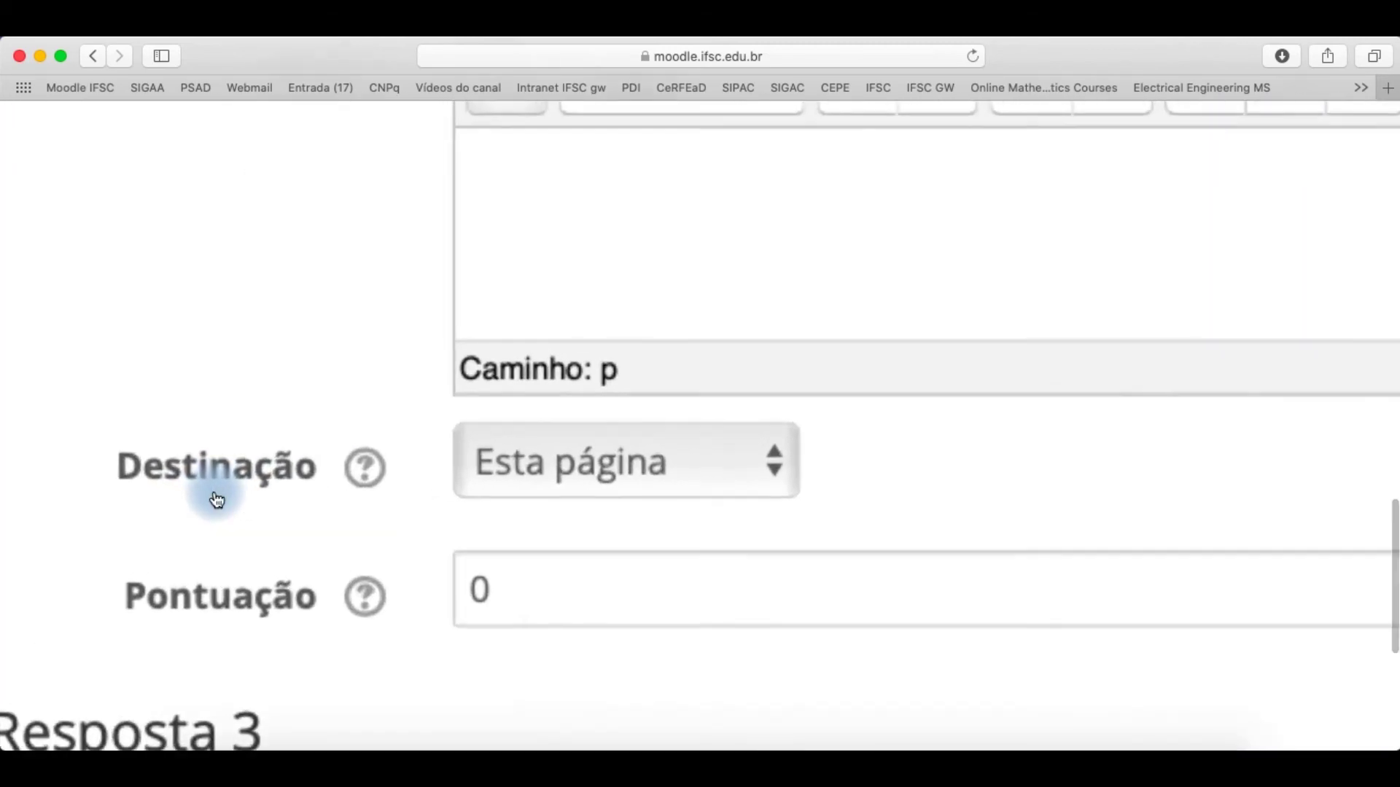
pyautogui.scroll(-2, 217, 500)
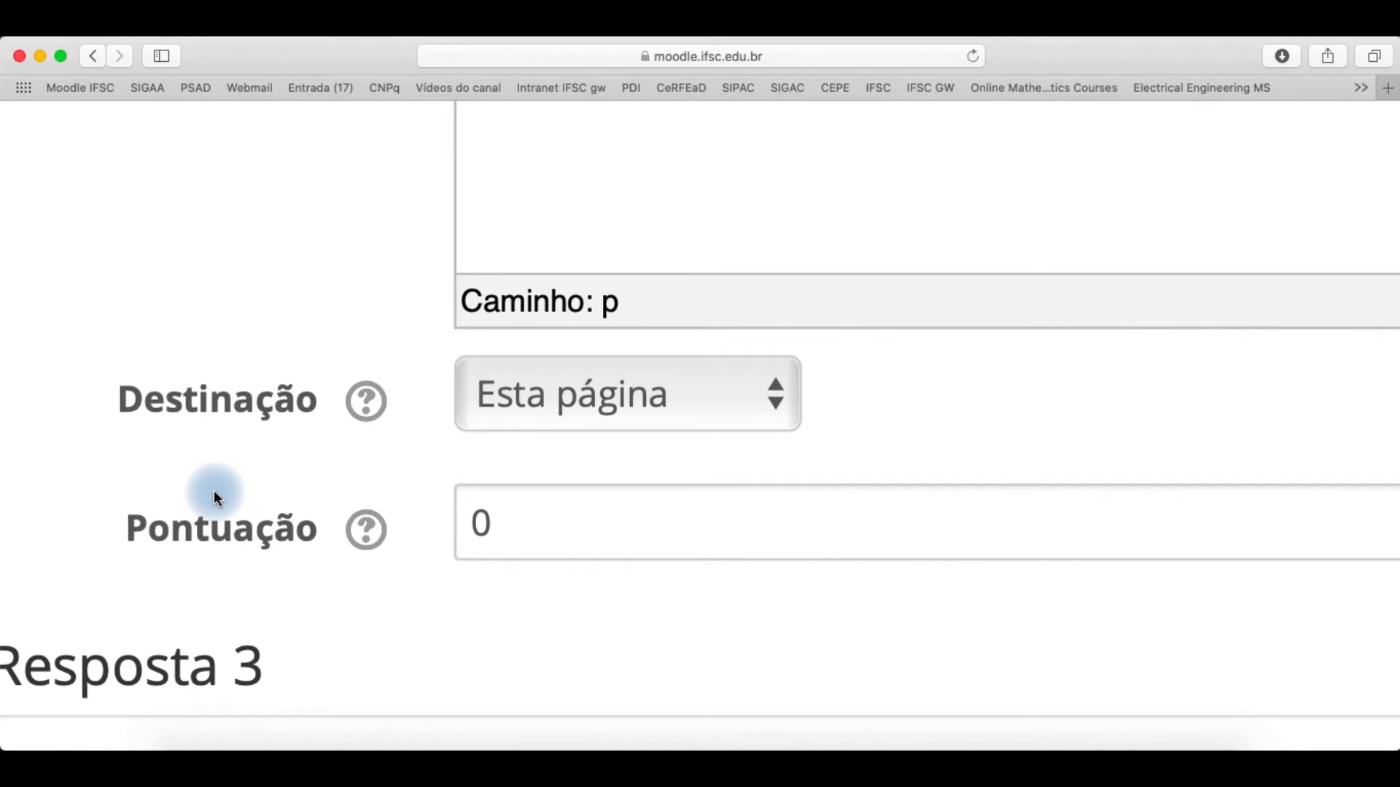
pyautogui.scroll(-5, 216, 490)
pyautogui.scroll(-3, 216, 491)
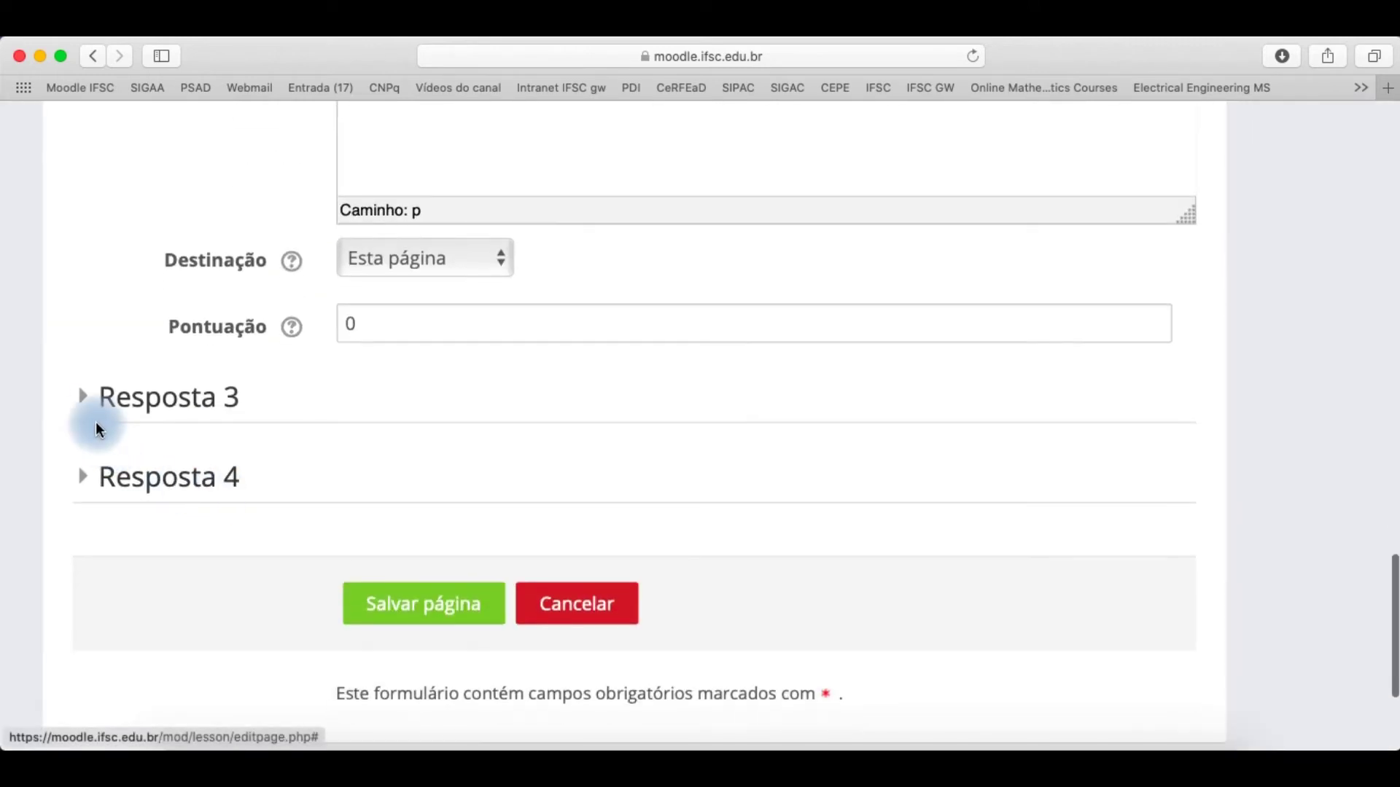
# Expand the Resposta 3 and Resposta 4 sections of the question form.
pyautogui.click(93, 412)
pyautogui.scroll(-5, 163, 478)
pyautogui.click(83, 587)
pyautogui.scroll(-7, 95, 594)
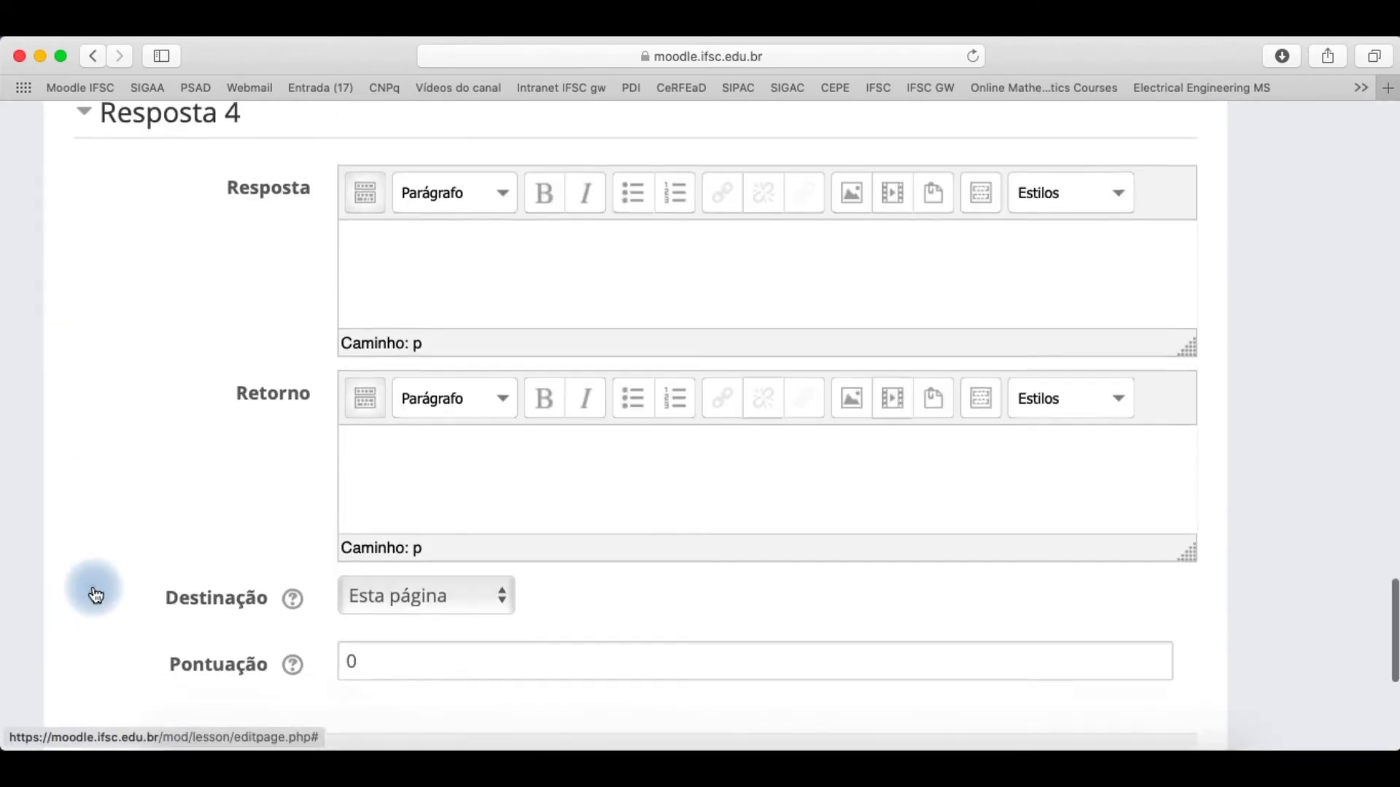
# Fill in Resposta 1 with the answer "branco" and the feedback "parabéns".
pyautogui.scroll(10, 95, 593)
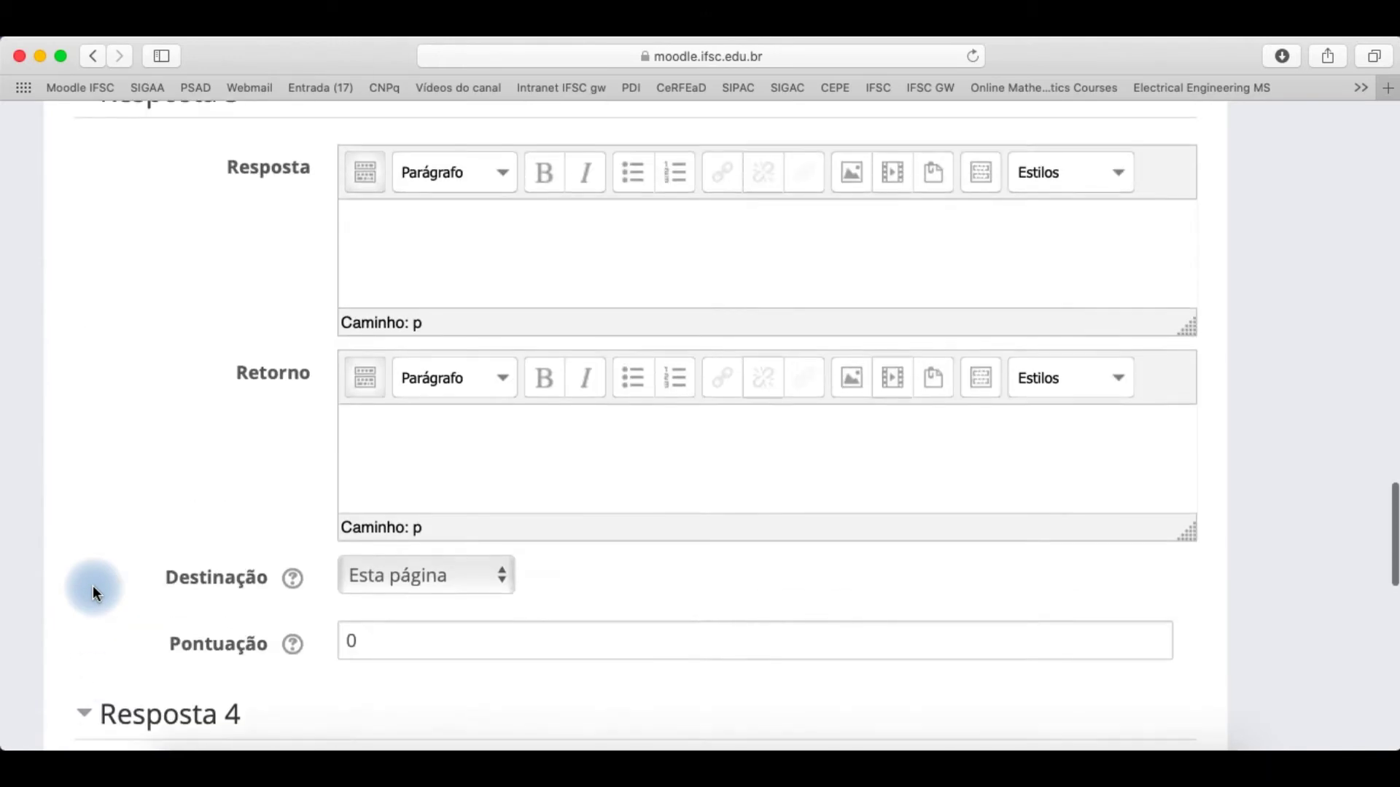
pyautogui.scroll(15, 93, 584)
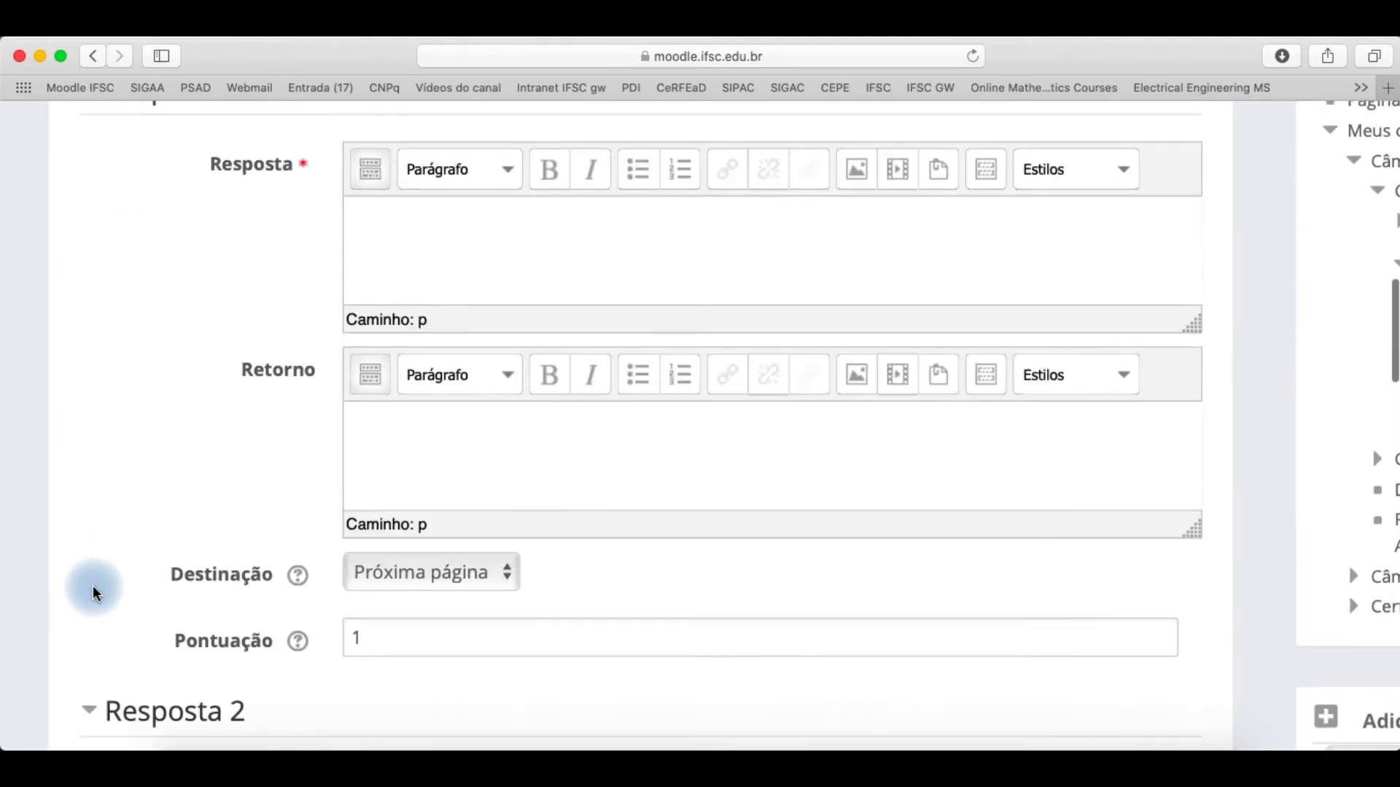
pyautogui.scroll(4, 94, 585)
pyautogui.scroll(-2, 212, 659)
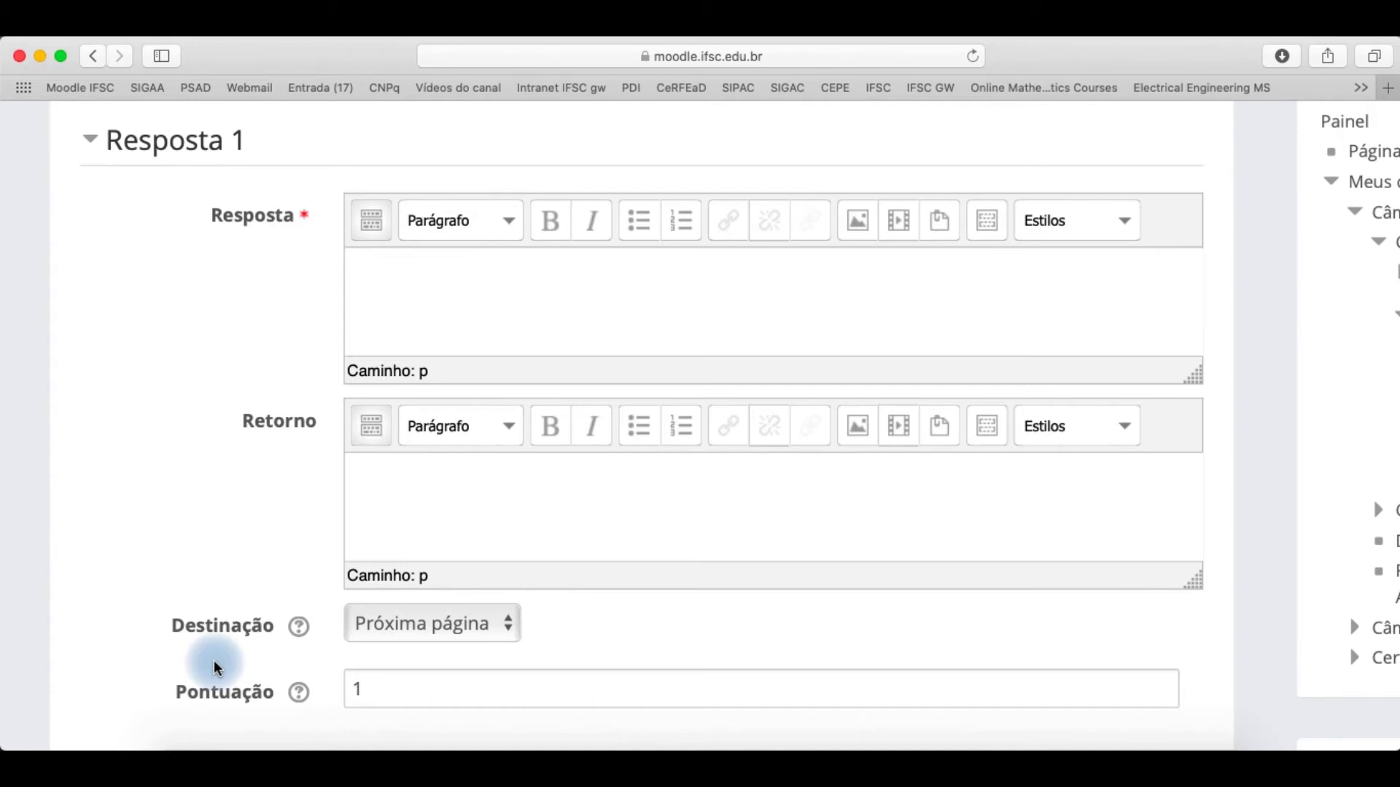
pyautogui.scroll(-2, 363, 559)
pyautogui.scroll(-2, 363, 558)
pyautogui.scroll(1, 363, 558)
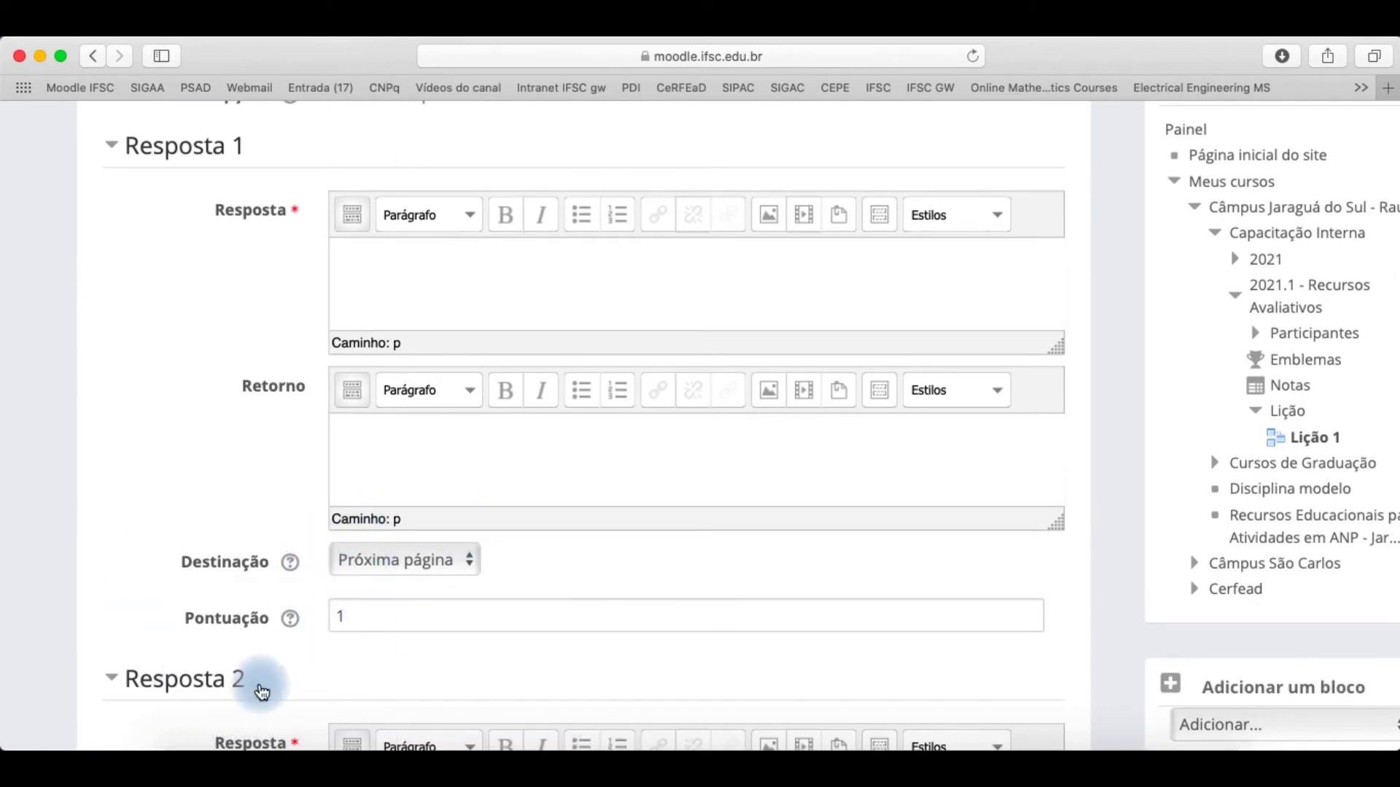
pyautogui.click(463, 303)
pyautogui.scroll(1, 437, 292)
pyautogui.write('branco')
pyautogui.press('Tab')
pyautogui.write('para')
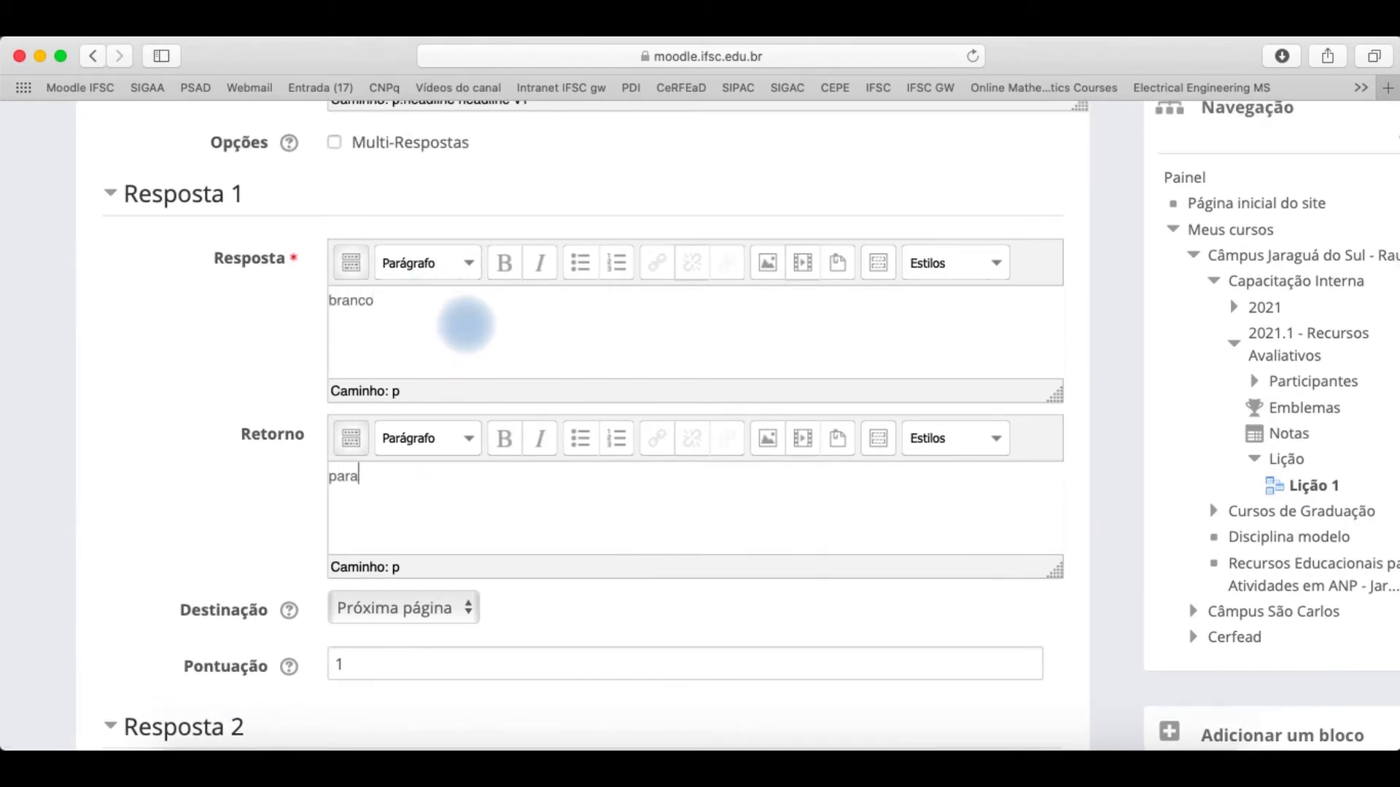
# Fill in Resposta 2 with "preto" and the feedback "infelizmente está errado", and copy that feedback text.
pyautogui.scroll(-5, 467, 324)
pyautogui.click(422, 606)
pyautogui.write('preto')
pyautogui.scroll(-5, 422, 606)
pyautogui.click(440, 506)
pyautogui.write('infelizmente está errado')
pyautogui.press('super+a')
pyautogui.press('super+c')
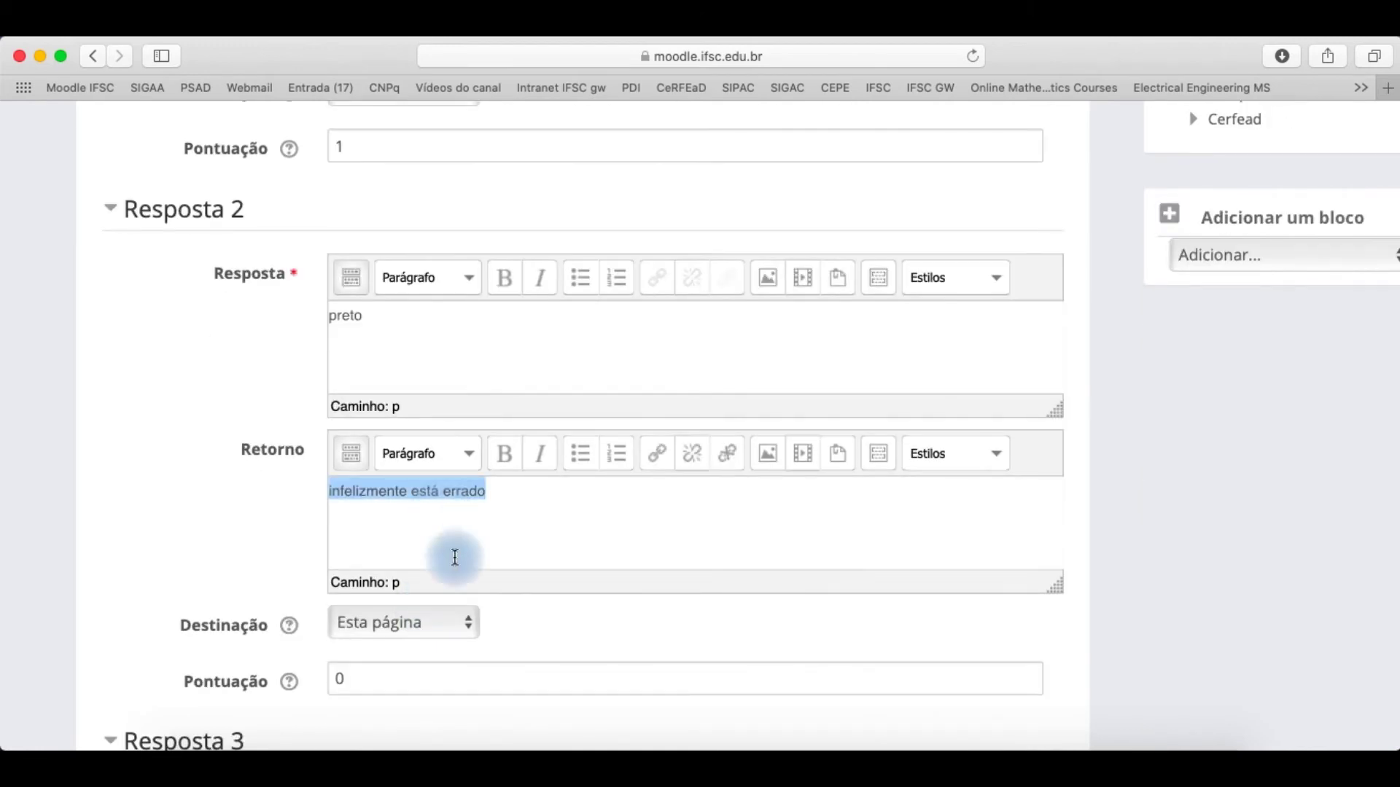
# Fill in Resposta 3 with "amarelo" and paste "infelizmente está errado" as its feedback.
pyautogui.scroll(-5, 452, 576)
pyautogui.click(453, 610)
pyautogui.write('amarelo')
pyautogui.scroll(-4, 474, 568)
pyautogui.click(501, 533)
pyautogui.press('super+v')
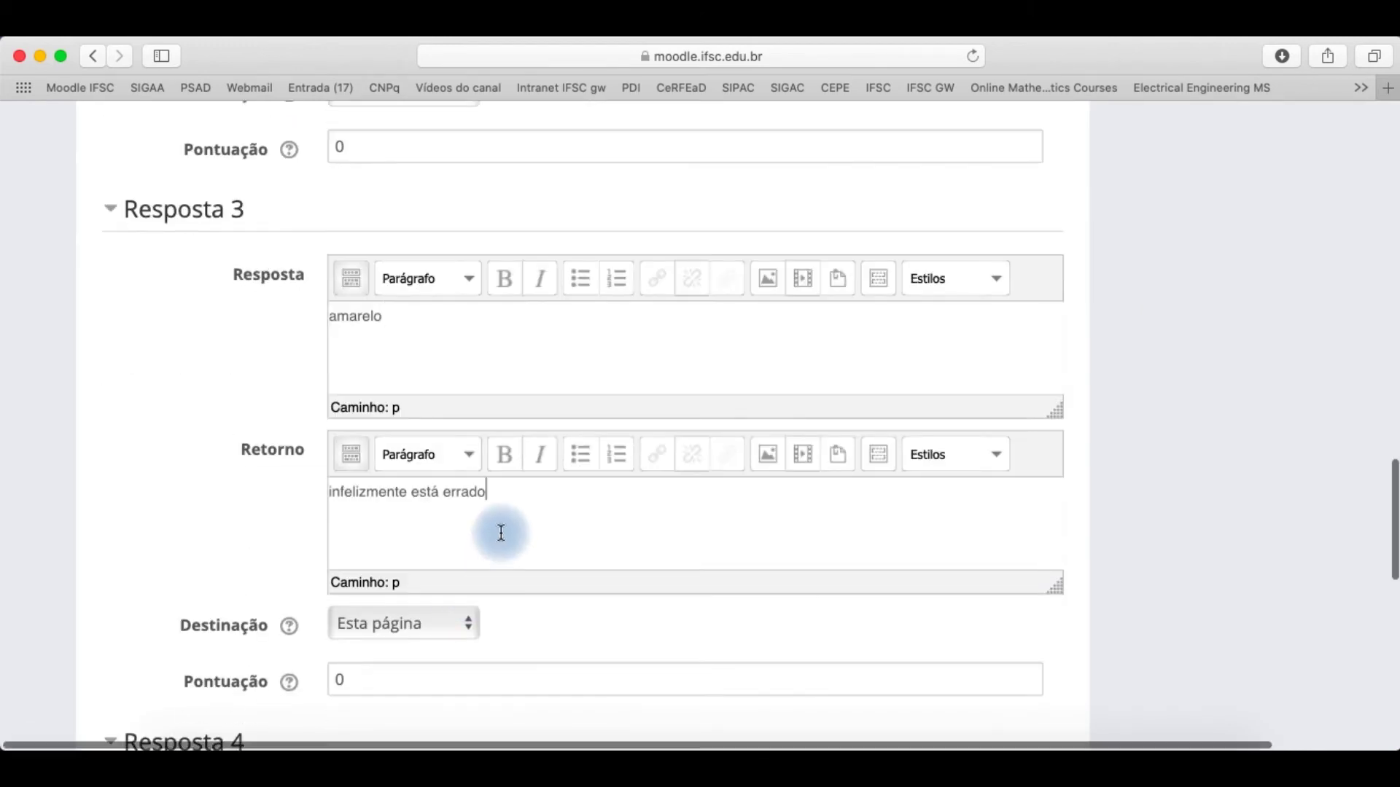
# Fill in Resposta 4 with "azul" and the copied wrong-answer feedback, and save the question page.
pyautogui.scroll(-4, 495, 569)
pyautogui.click(478, 625)
pyautogui.write('azul')
pyautogui.scroll(-1, 479, 625)
pyautogui.click(487, 667)
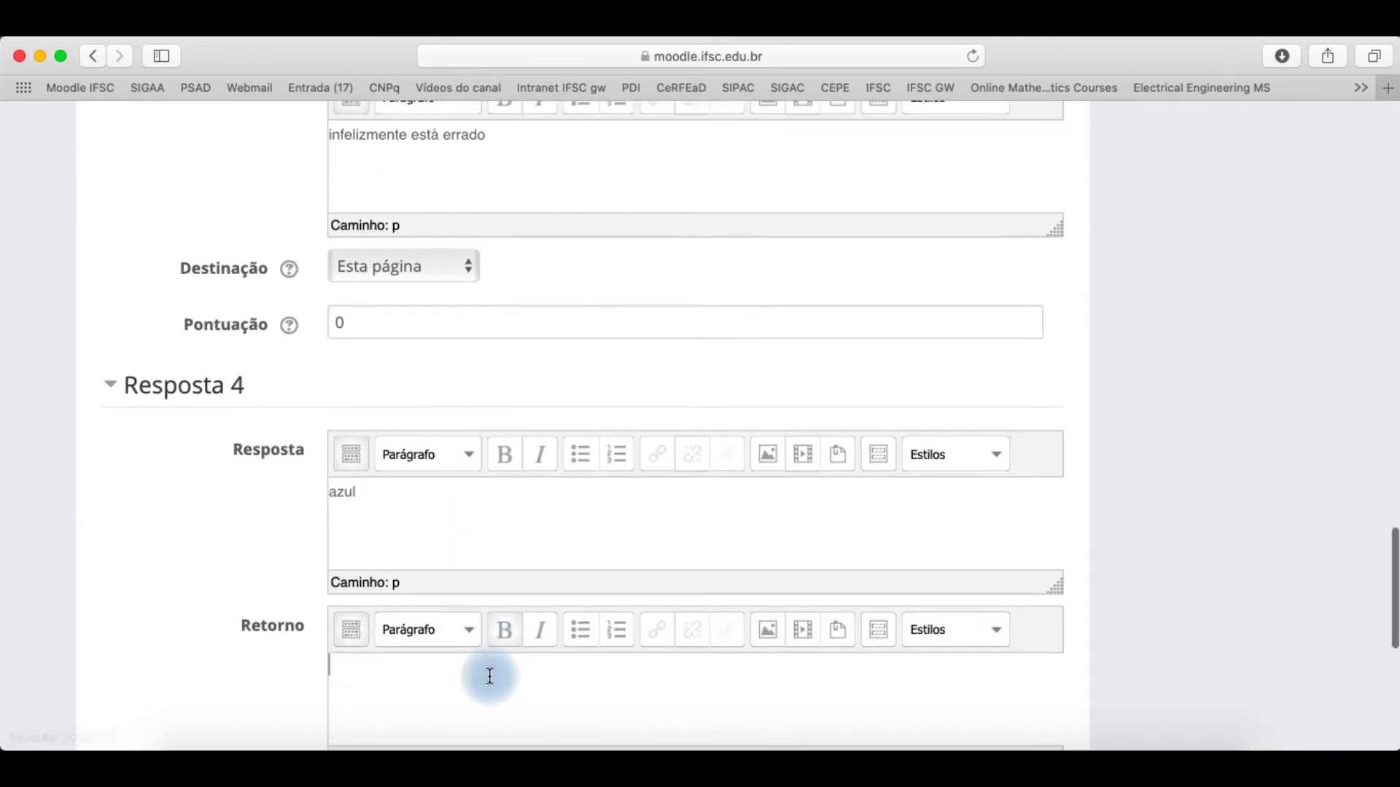
pyautogui.press('super+v')
pyautogui.scroll(-1, 494, 671)
pyautogui.press('super+a')
pyautogui.press('super+b')
pyautogui.scroll(-3, 528, 683)
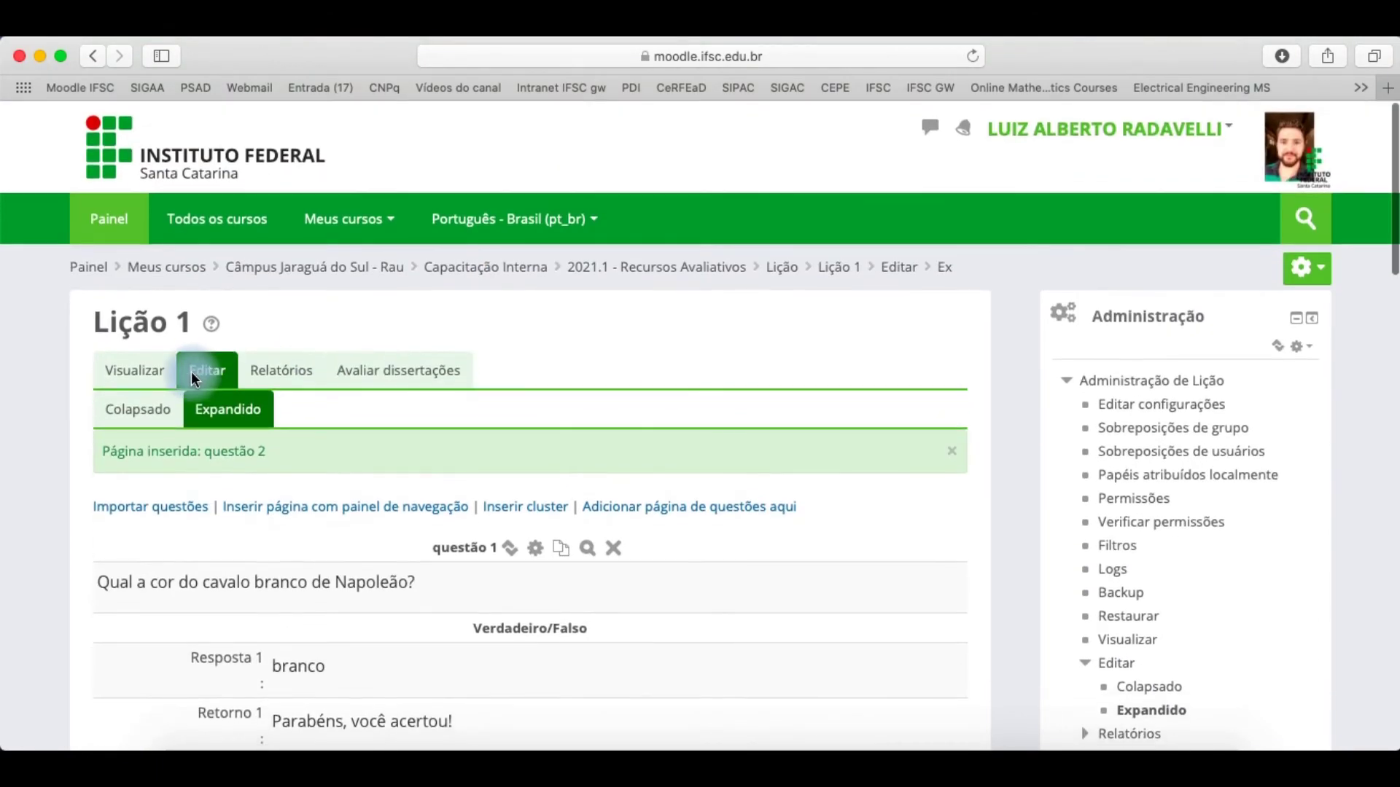
# View the lesson as a participant, answer question 1 with "branco" and continue to question 2.
pyautogui.click(125, 369)
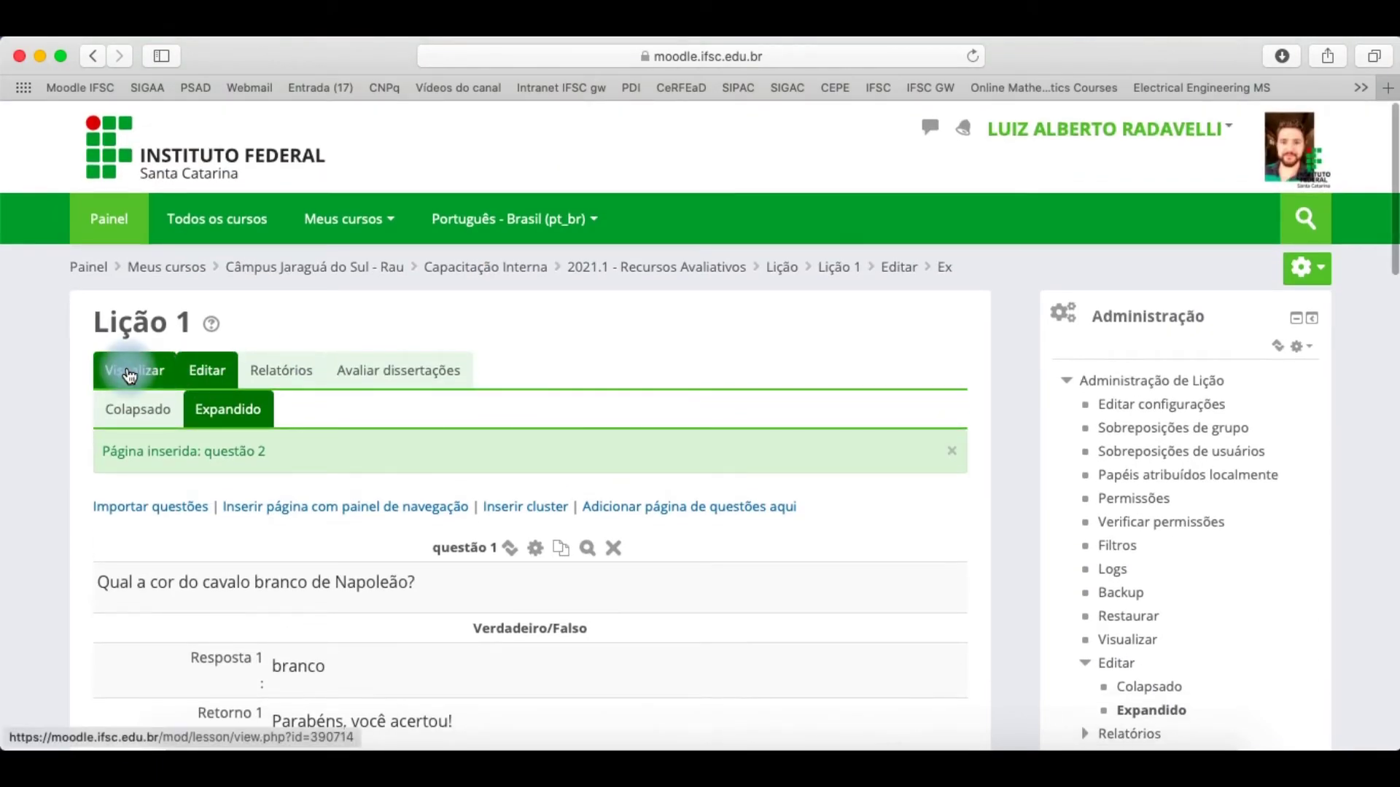
pyautogui.scroll(-5, 336, 603)
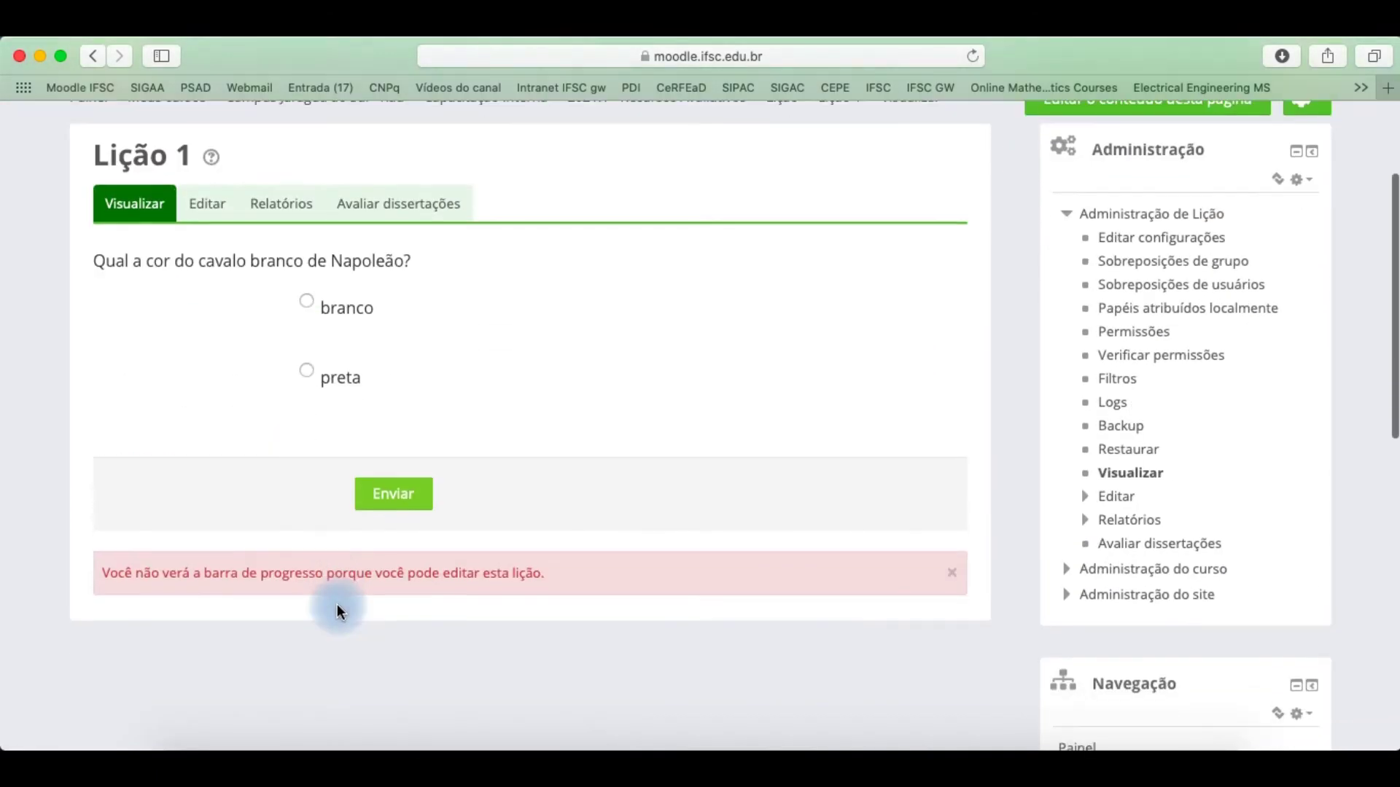
pyautogui.click(306, 302)
pyautogui.click(372, 496)
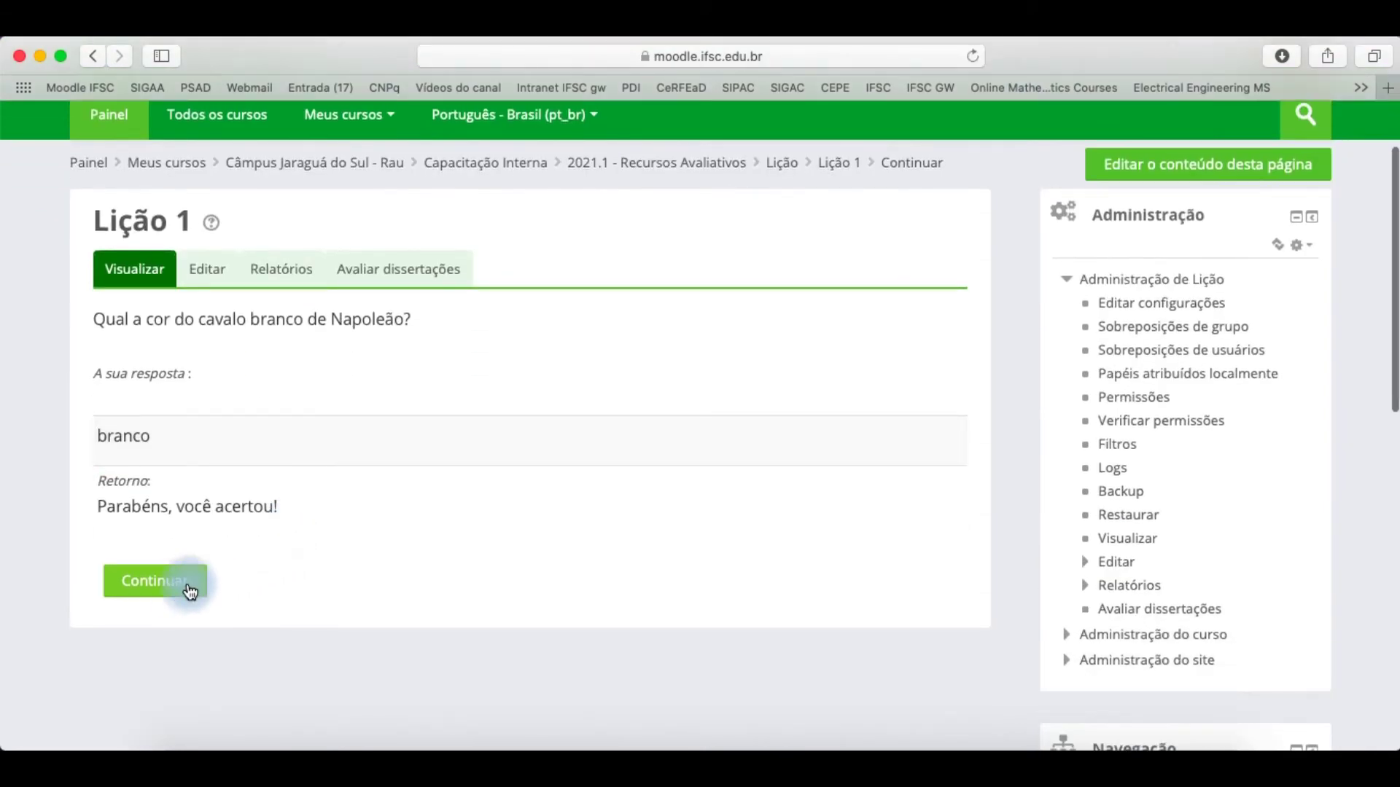
pyautogui.click(155, 581)
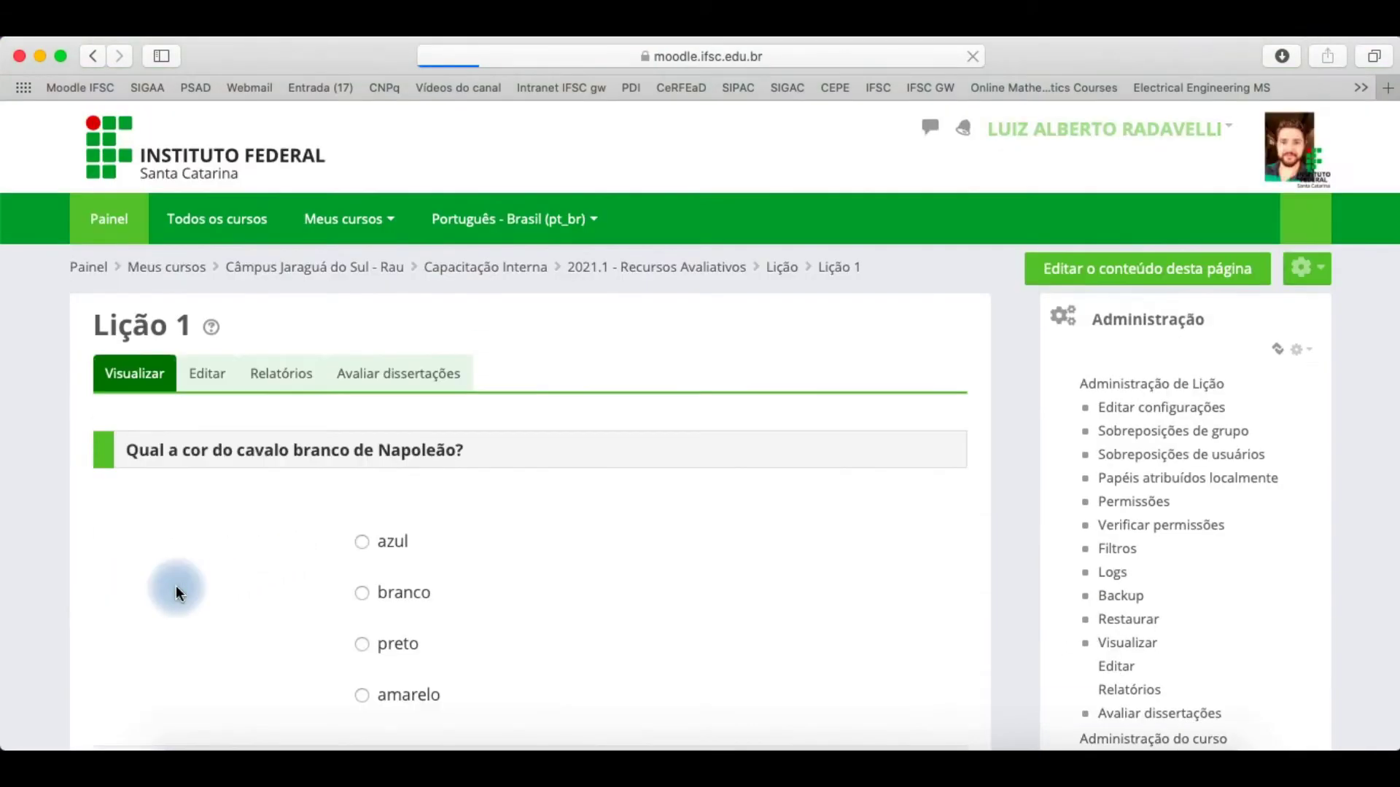
# Test question 2 with the wrong answer "amarelo", read its feedback and continue the lesson.
pyautogui.scroll(-3, 191, 587)
pyautogui.press('super+equal')
pyautogui.press('super+equal')
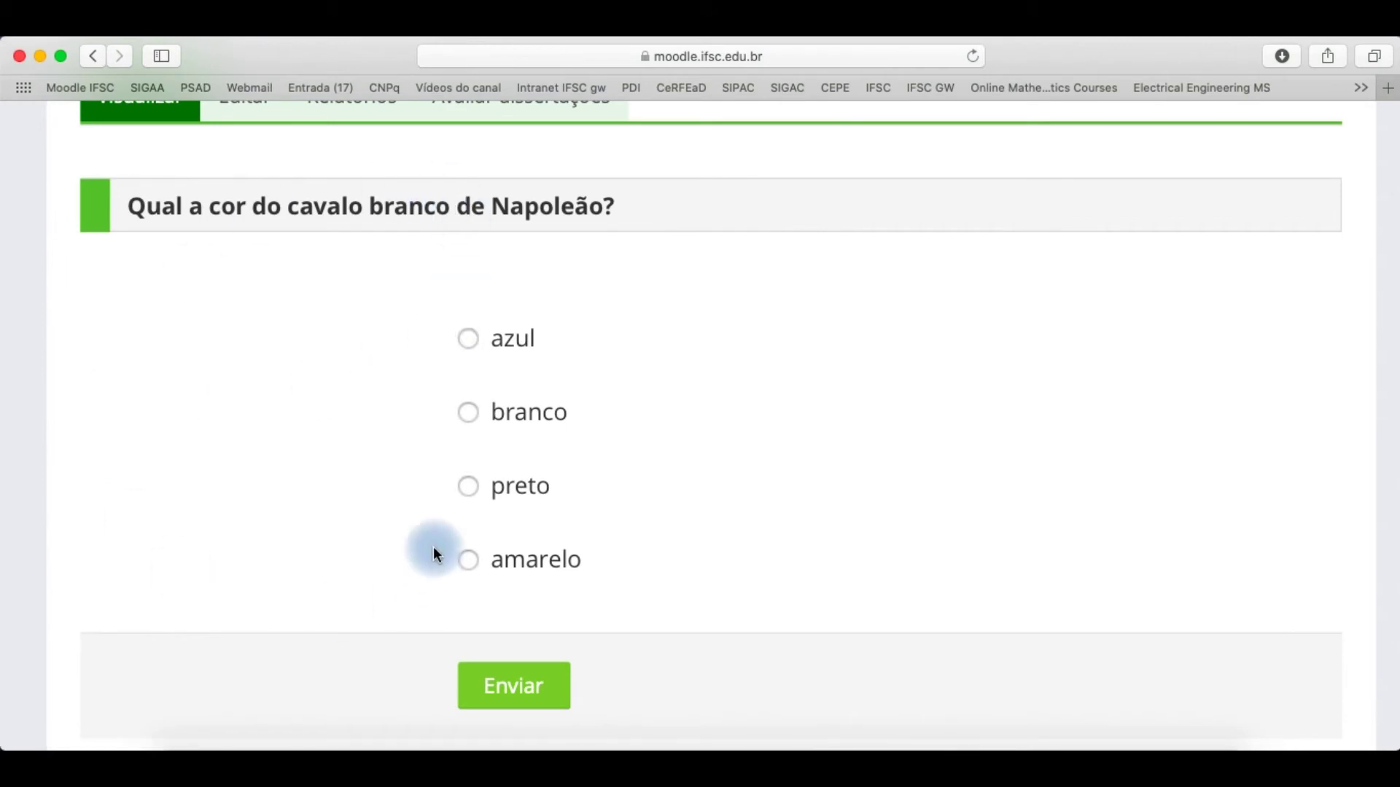
pyautogui.click(471, 343)
pyautogui.click(468, 560)
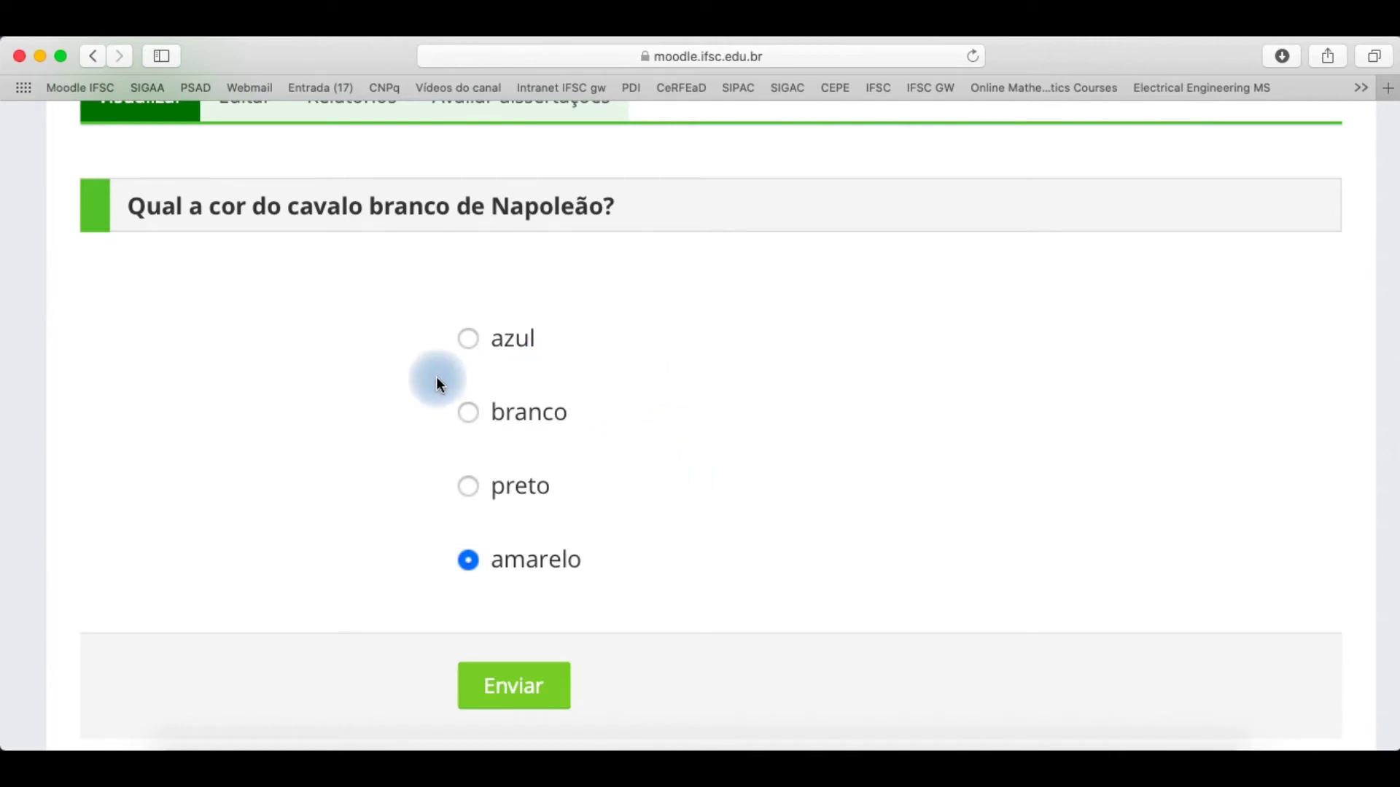
pyautogui.click(504, 683)
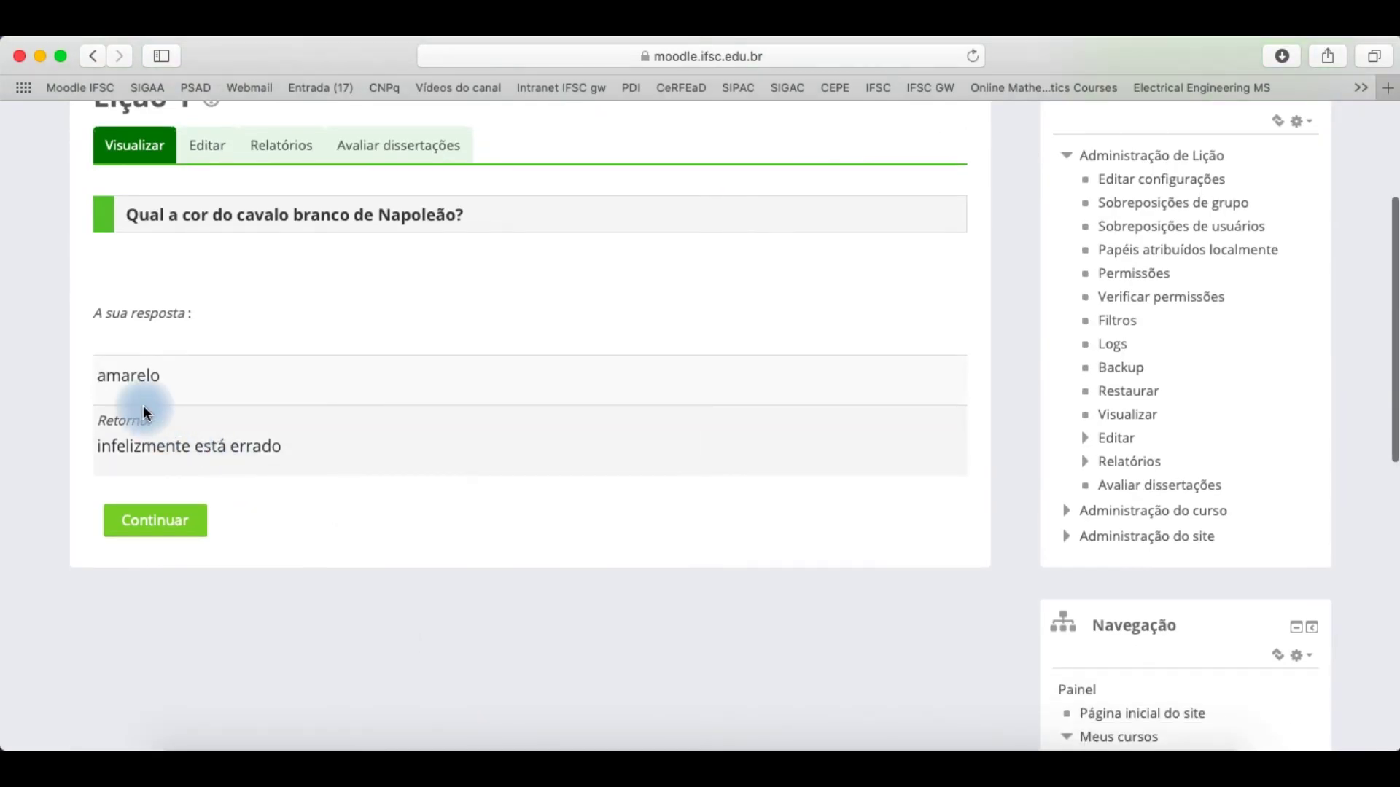
pyautogui.scroll(5, 143, 405)
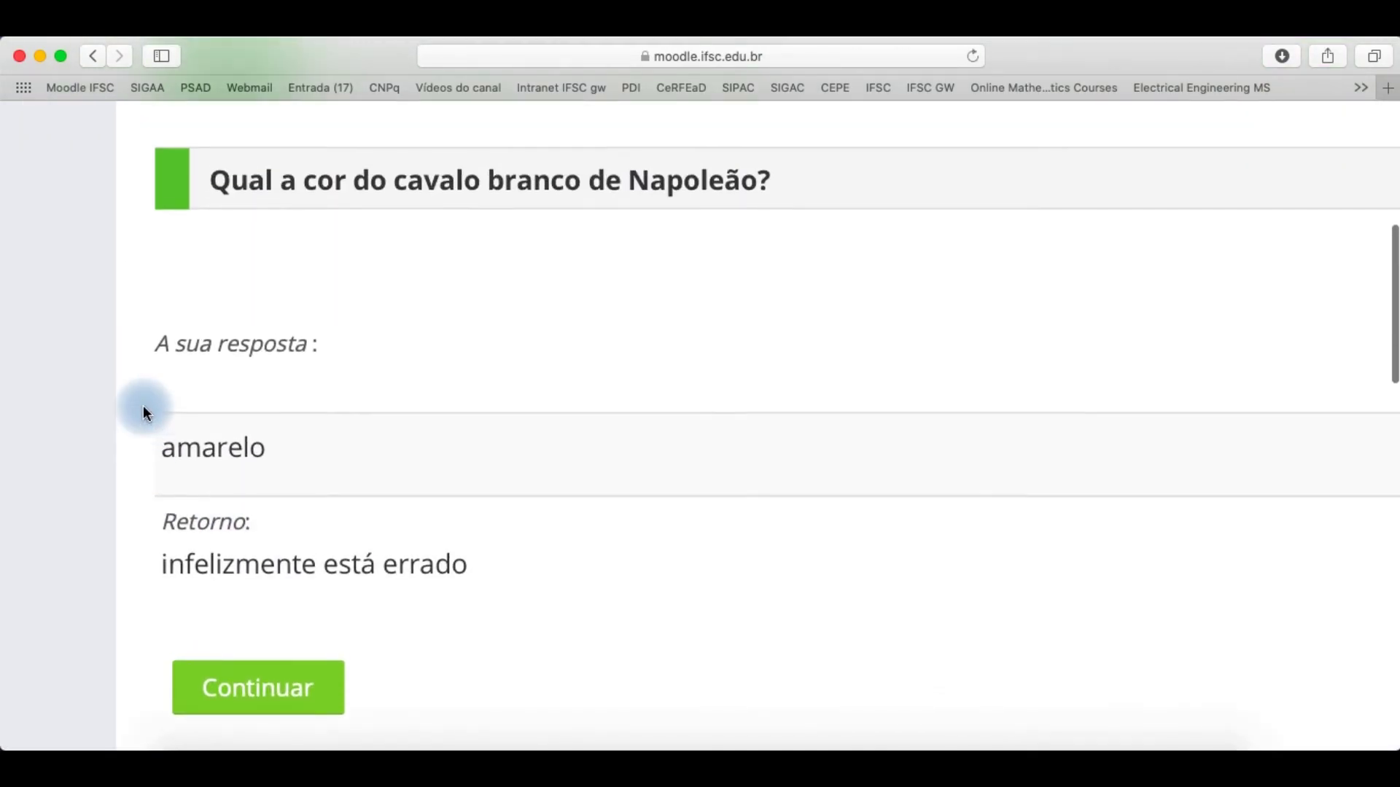
pyautogui.click(261, 682)
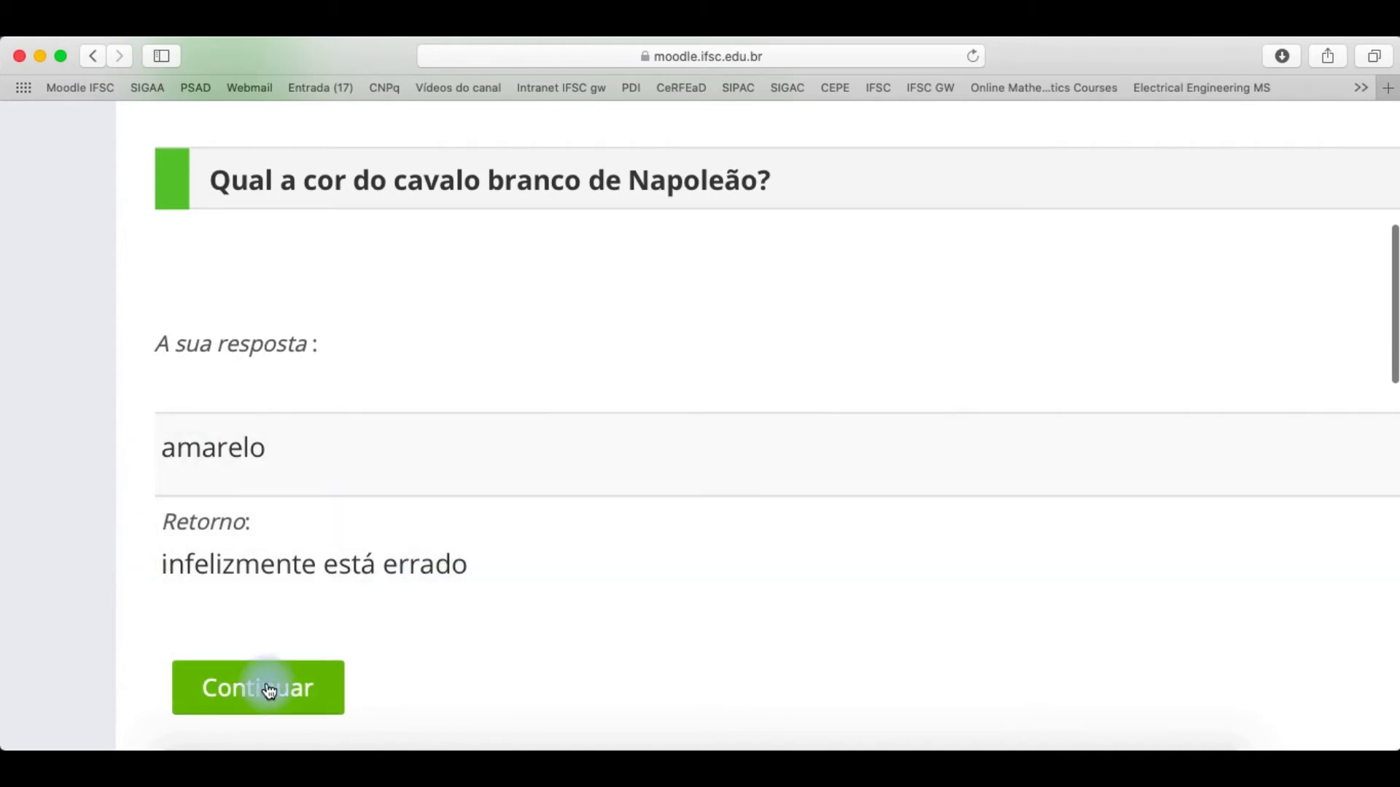
# Answer the repeated question 2 with "branco", submit it and continue past the feedback.
pyautogui.scroll(-3, 265, 681)
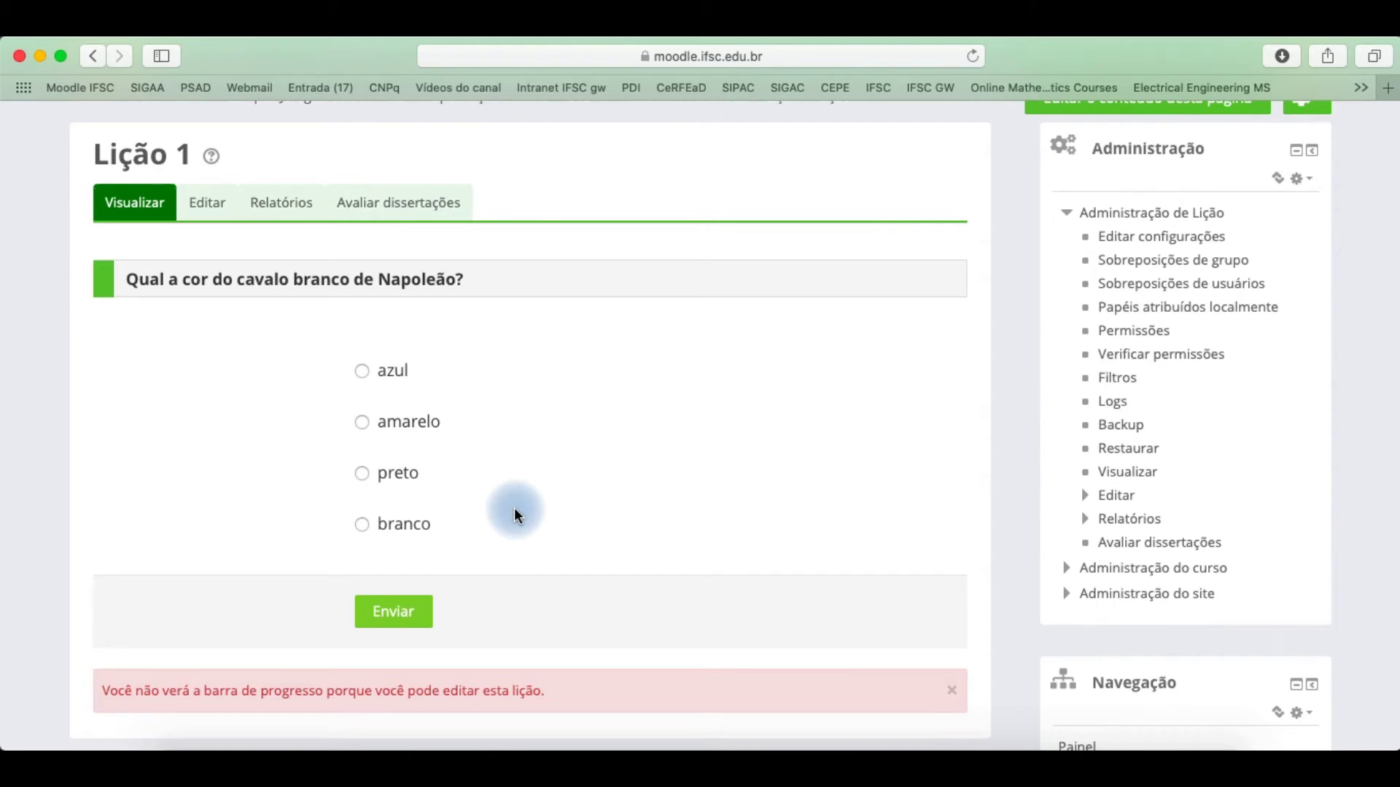
pyautogui.click(371, 525)
pyautogui.click(393, 611)
pyautogui.scroll(-5, 387, 613)
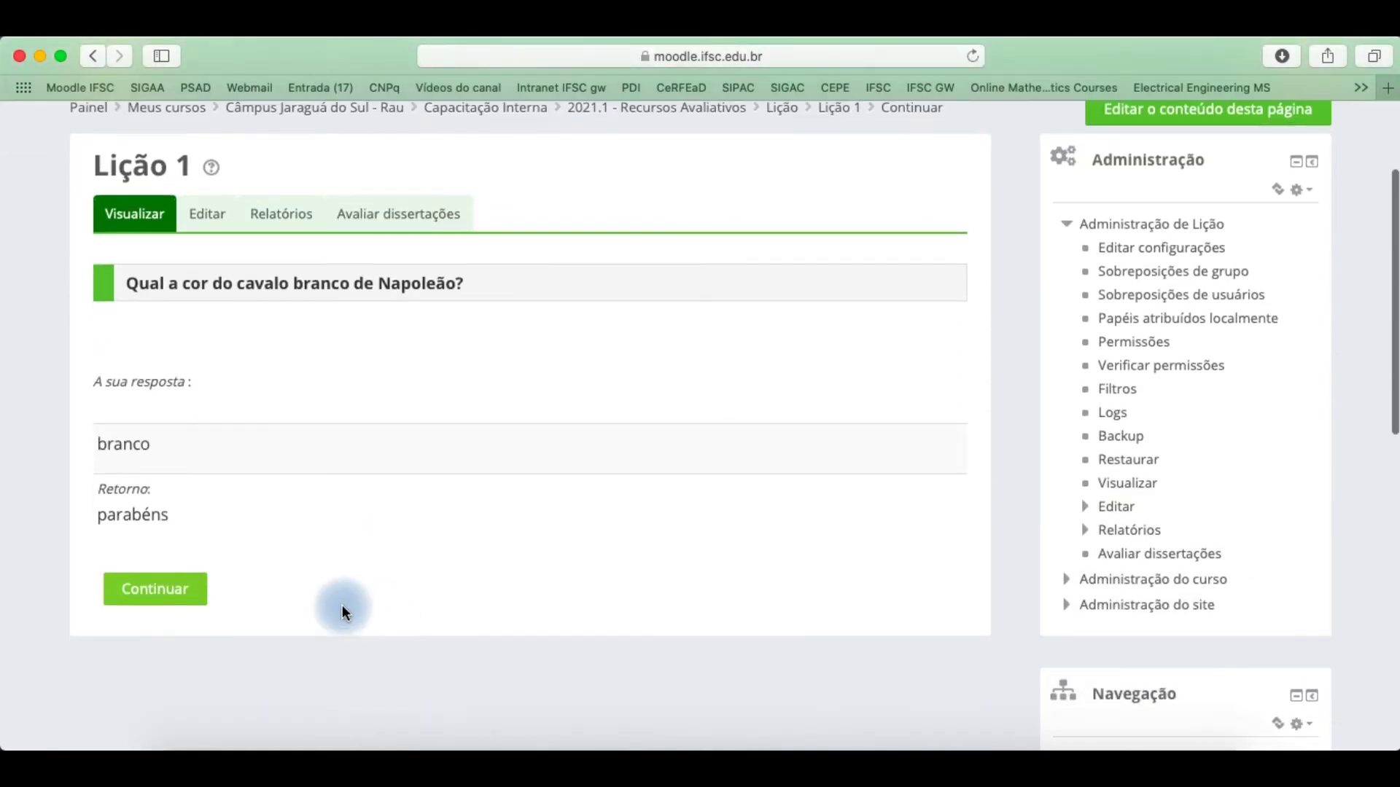
pyautogui.click(145, 589)
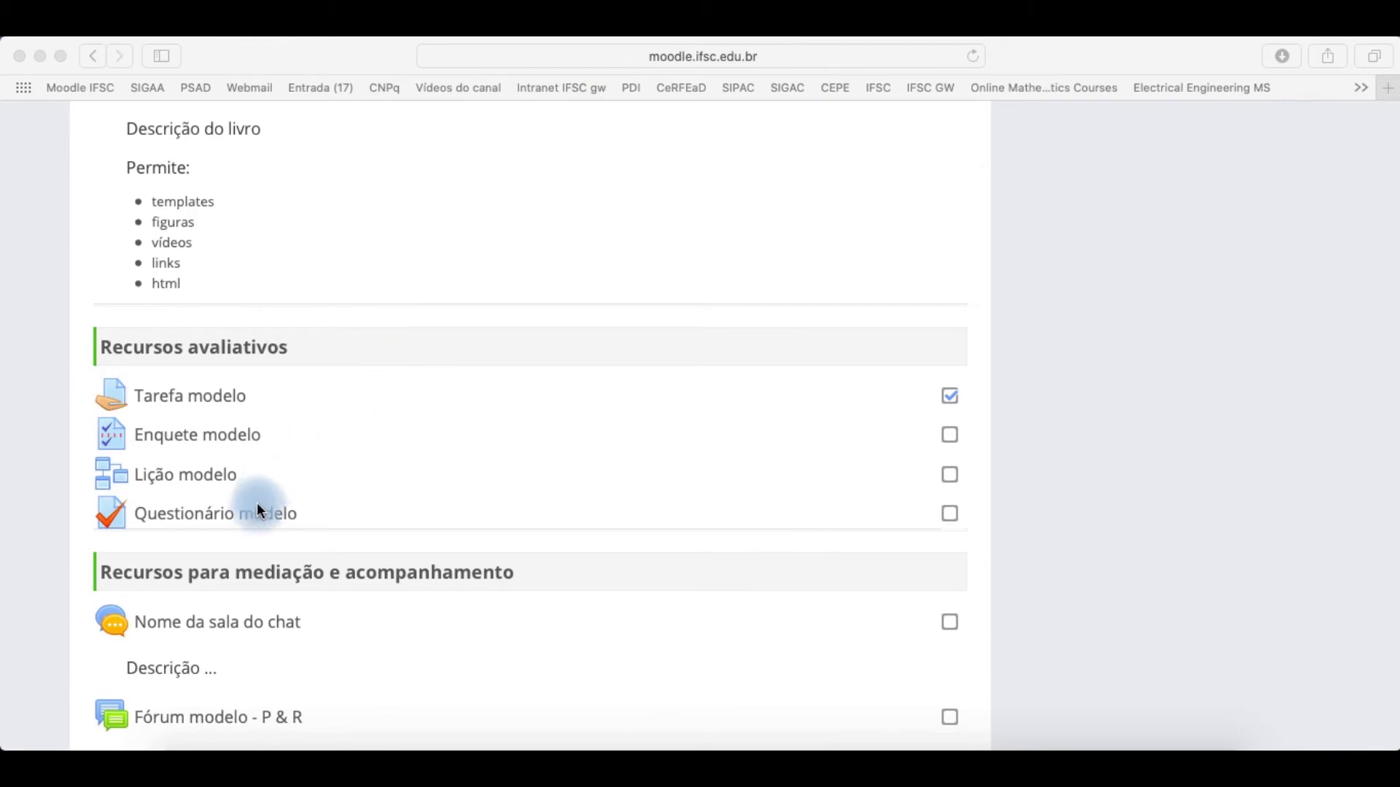
# Open the Questionário modelo activity and examine its description, grading method and previous attempts.
pyautogui.click(225, 514)
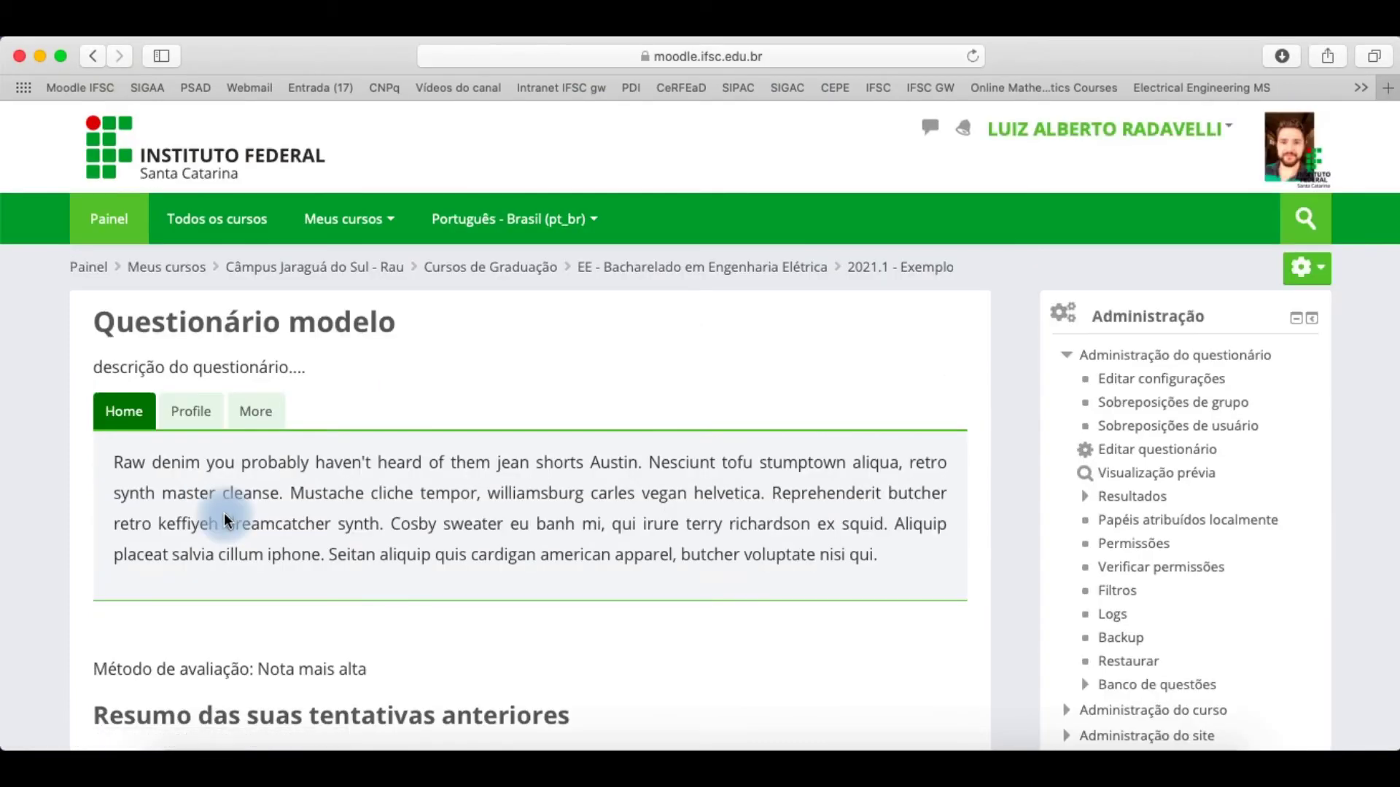
pyautogui.scroll(-2, 225, 513)
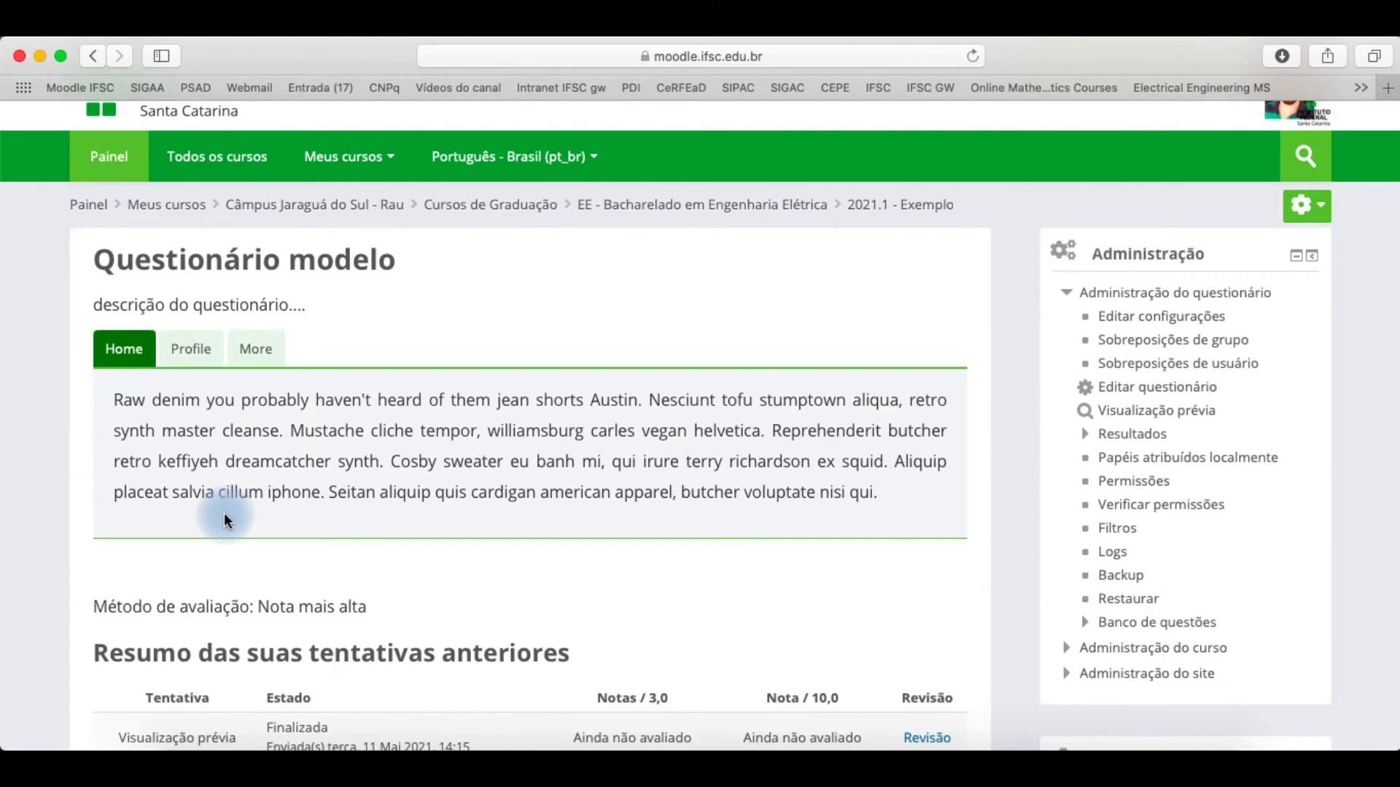
pyautogui.scroll(-3, 305, 518)
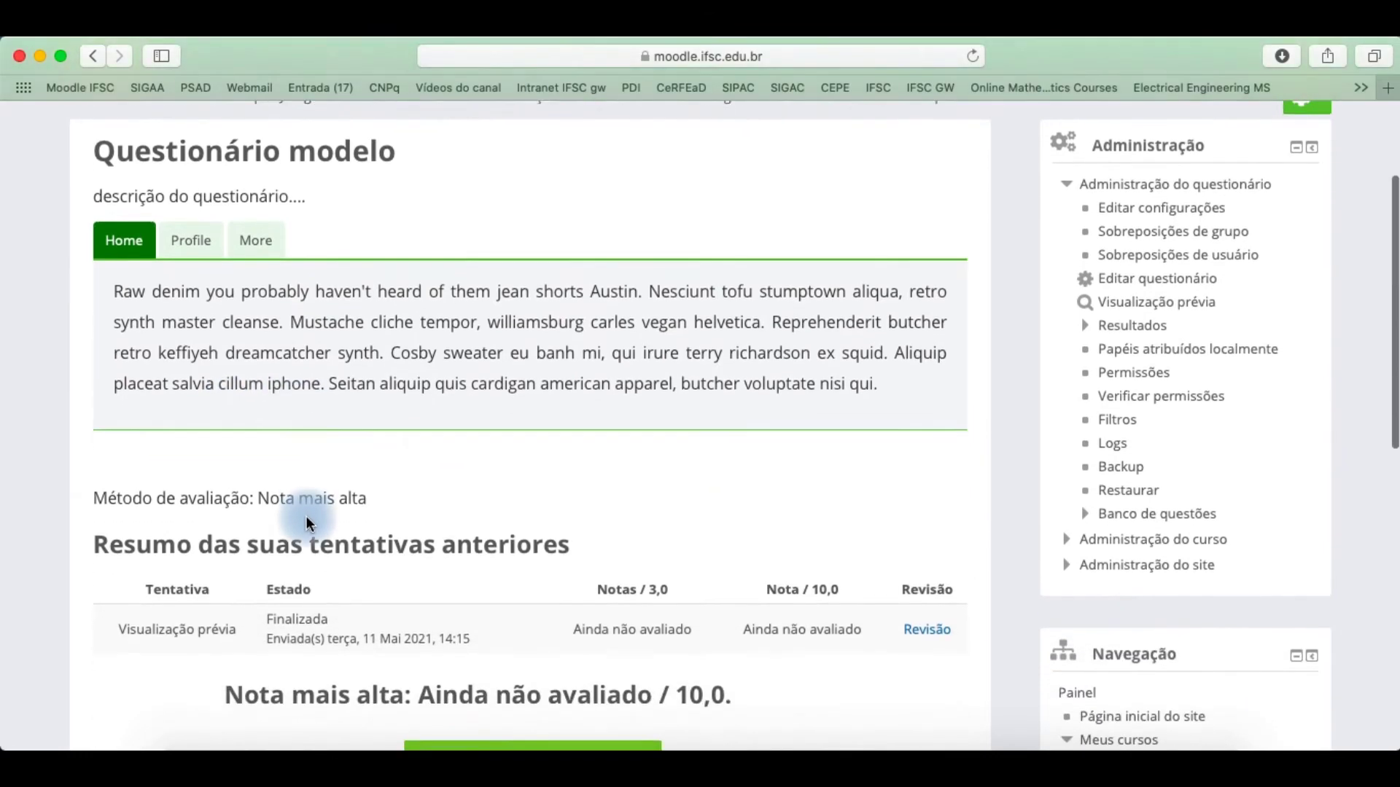
pyautogui.scroll(2, 305, 515)
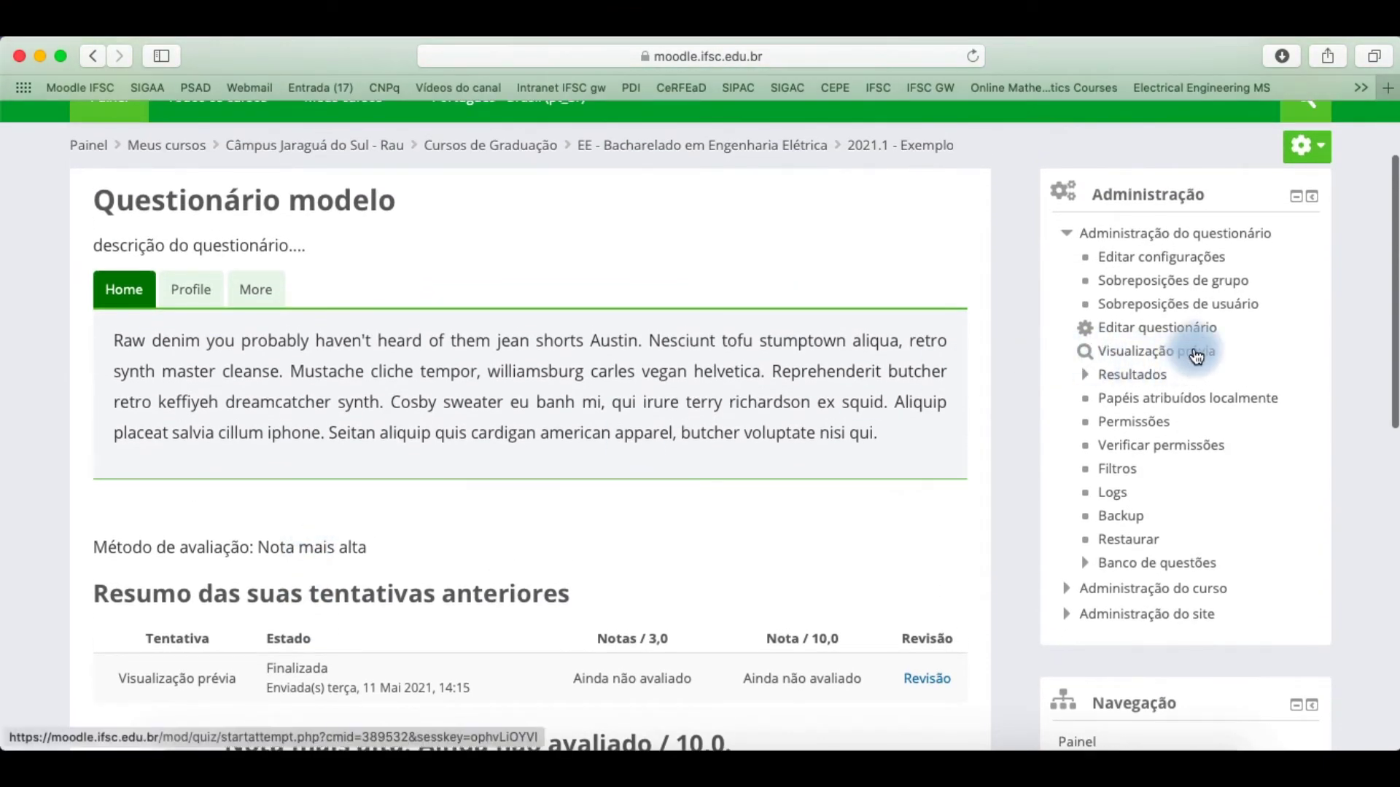
# Start a preview attempt of the Questionário modelo quiz.
pyautogui.scroll(3, 1195, 350)
pyautogui.scroll(2, 1195, 355)
pyautogui.scroll(2, 1196, 355)
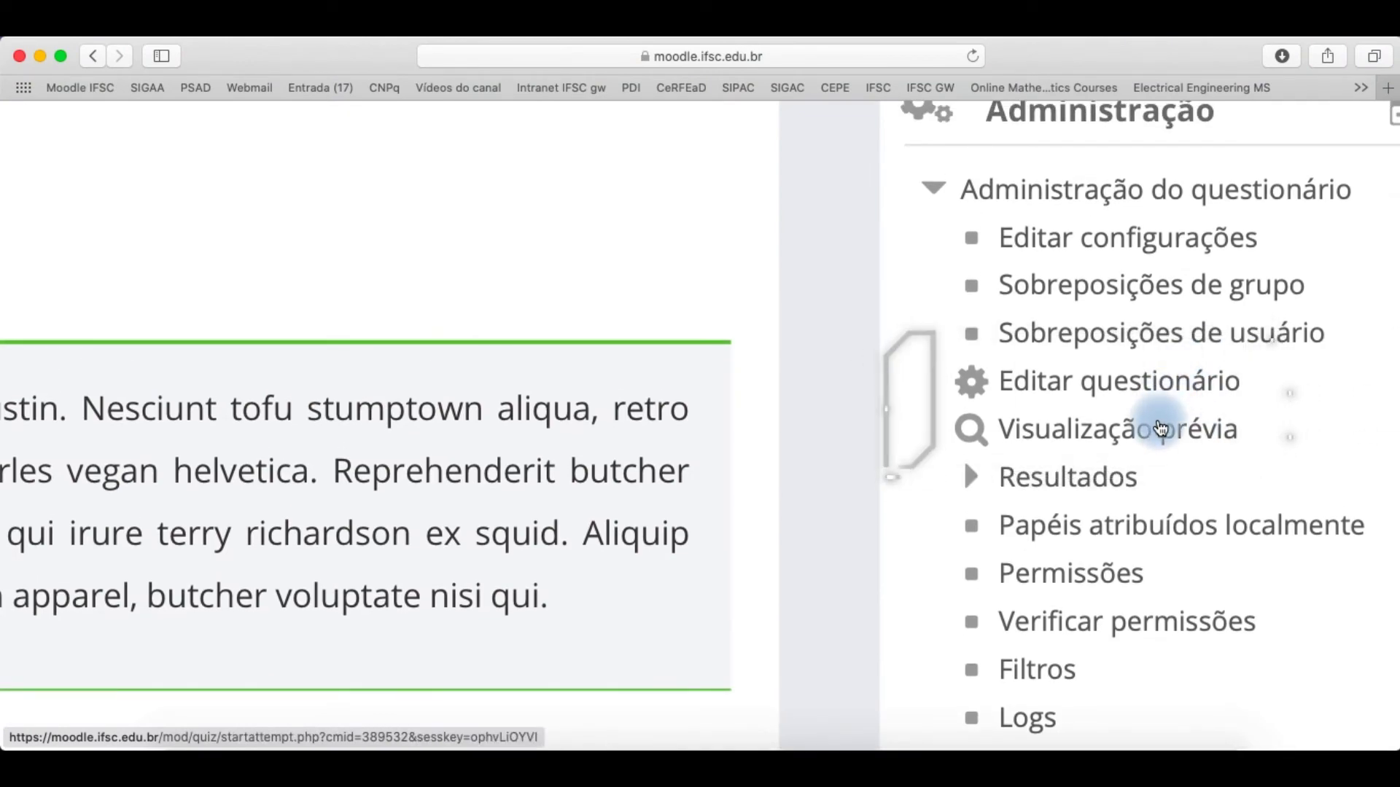
pyautogui.scroll(-5, 1083, 395)
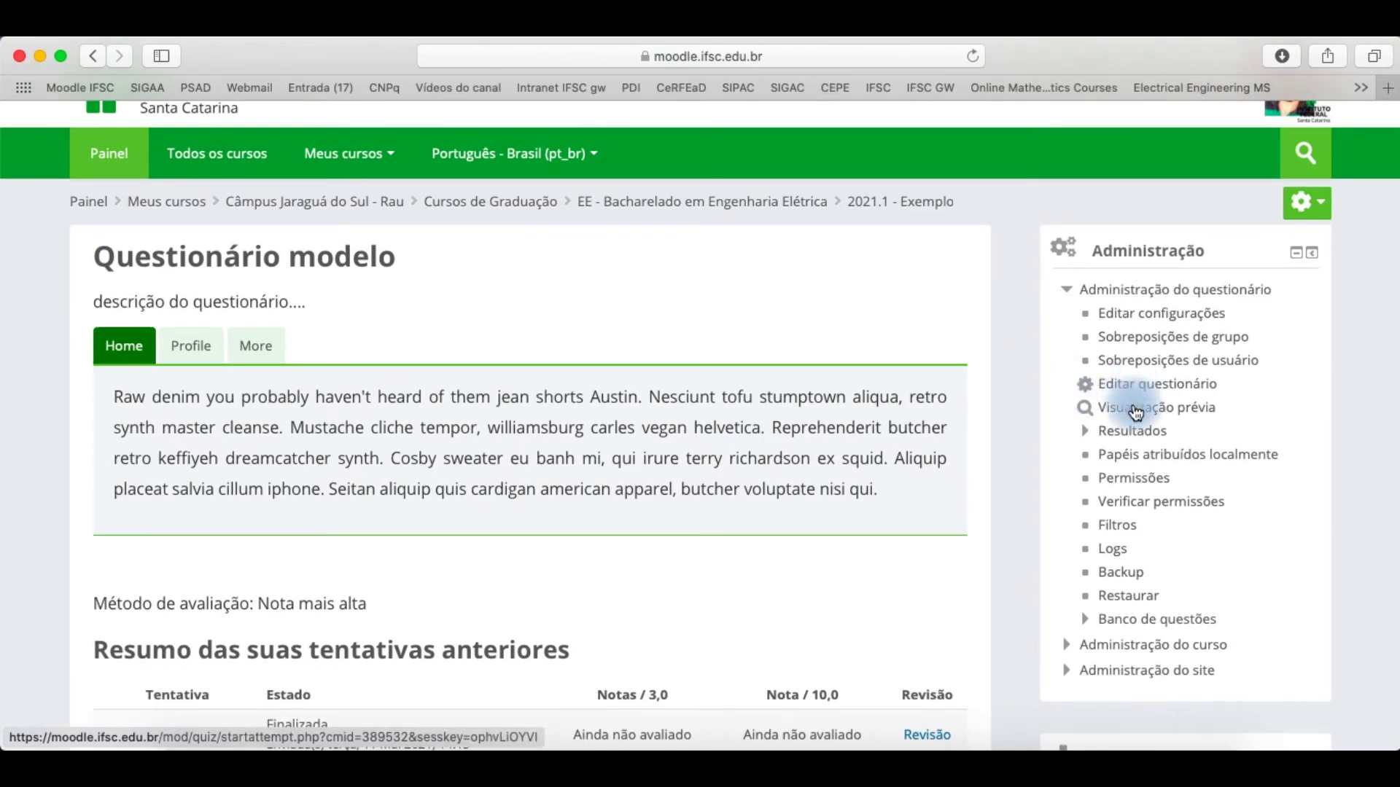
pyautogui.click(1136, 412)
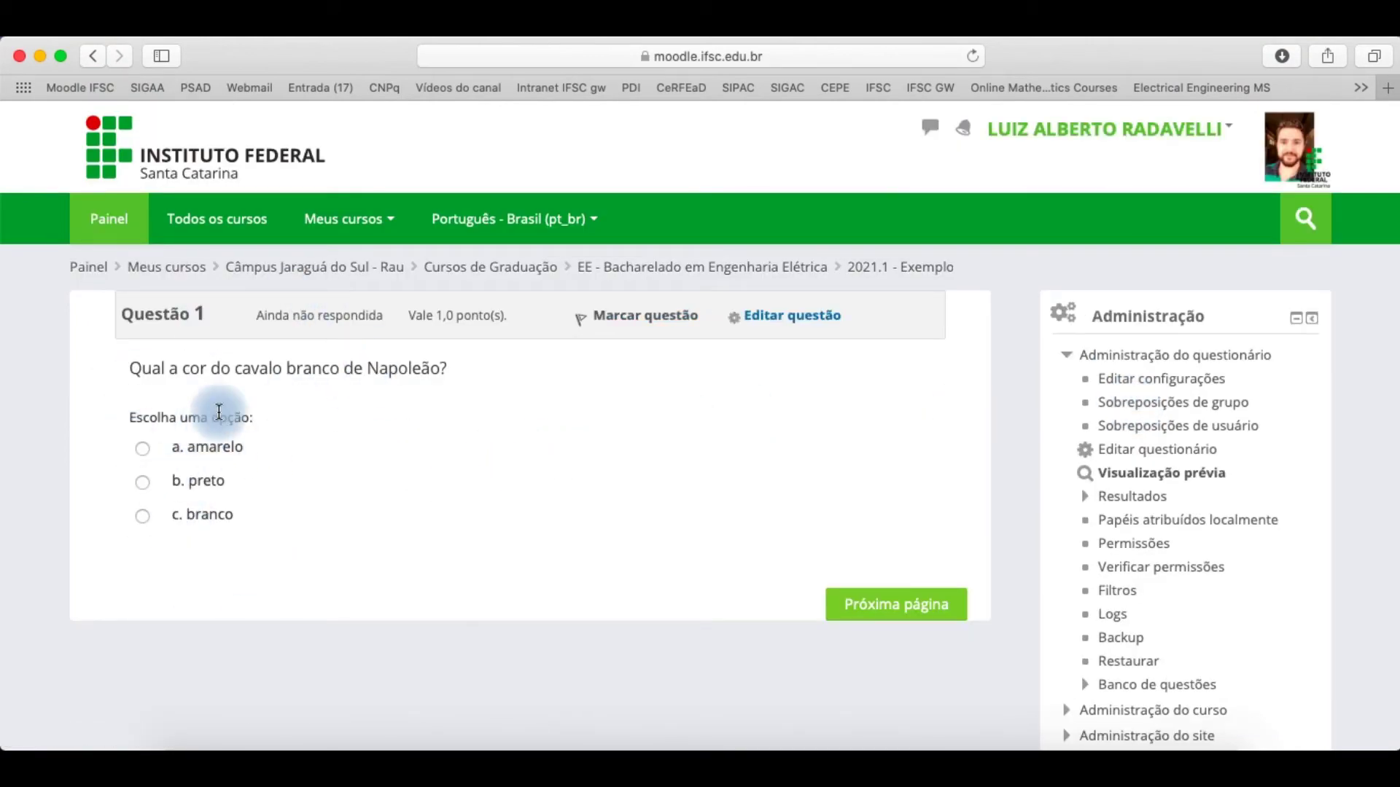
# Answer question 1 about Napoleon's horse with "branco" and continue to the following question.
pyautogui.scroll(5, 101, 425)
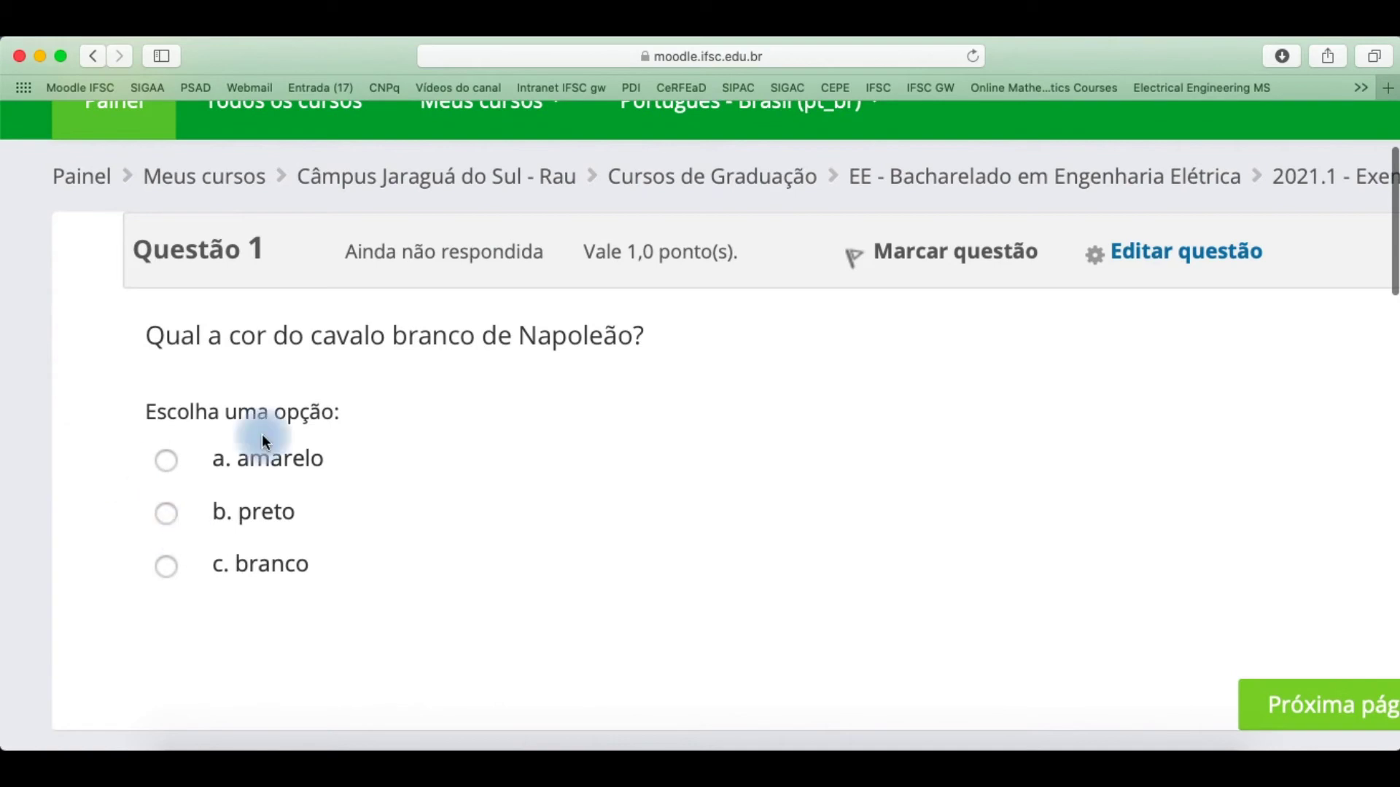
pyautogui.click(168, 565)
pyautogui.scroll(-5, 365, 521)
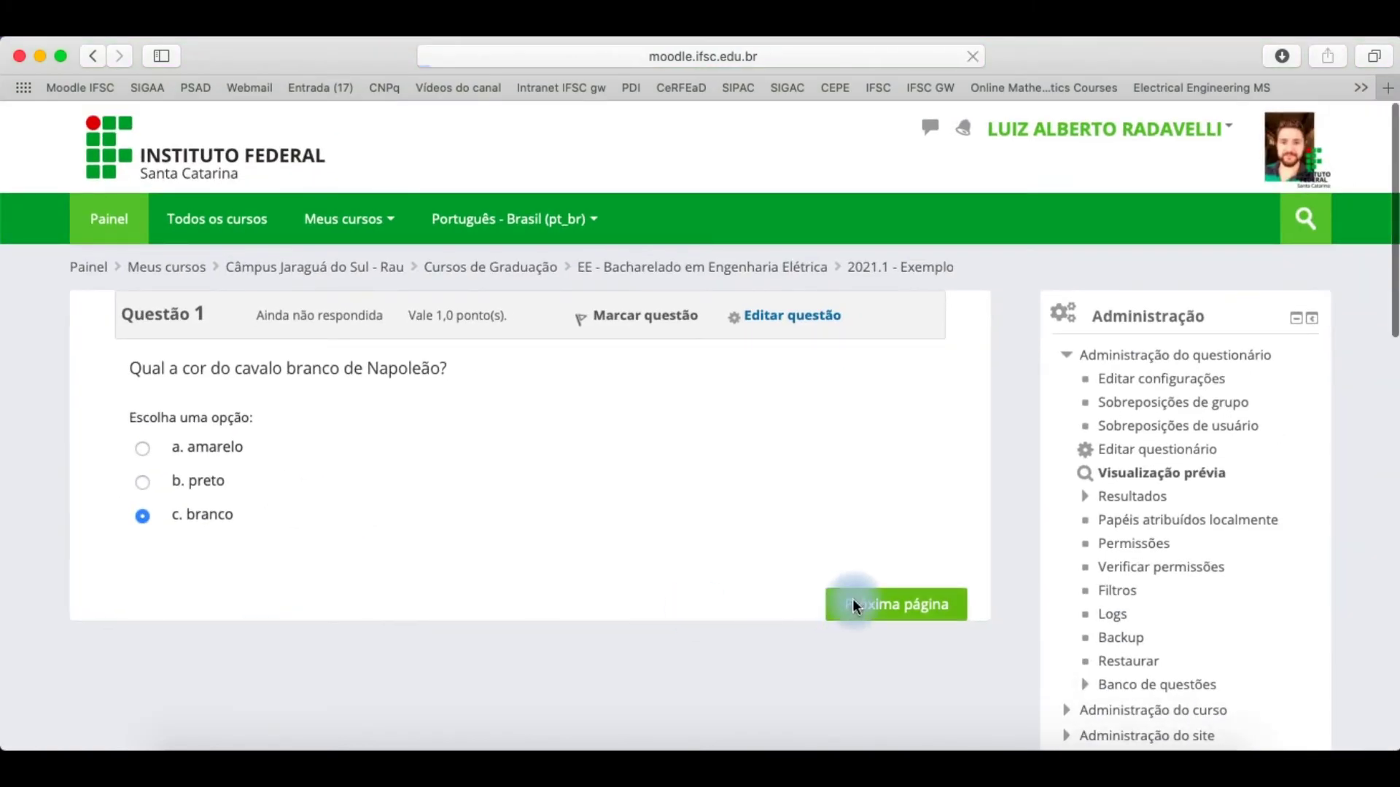
pyautogui.click(850, 602)
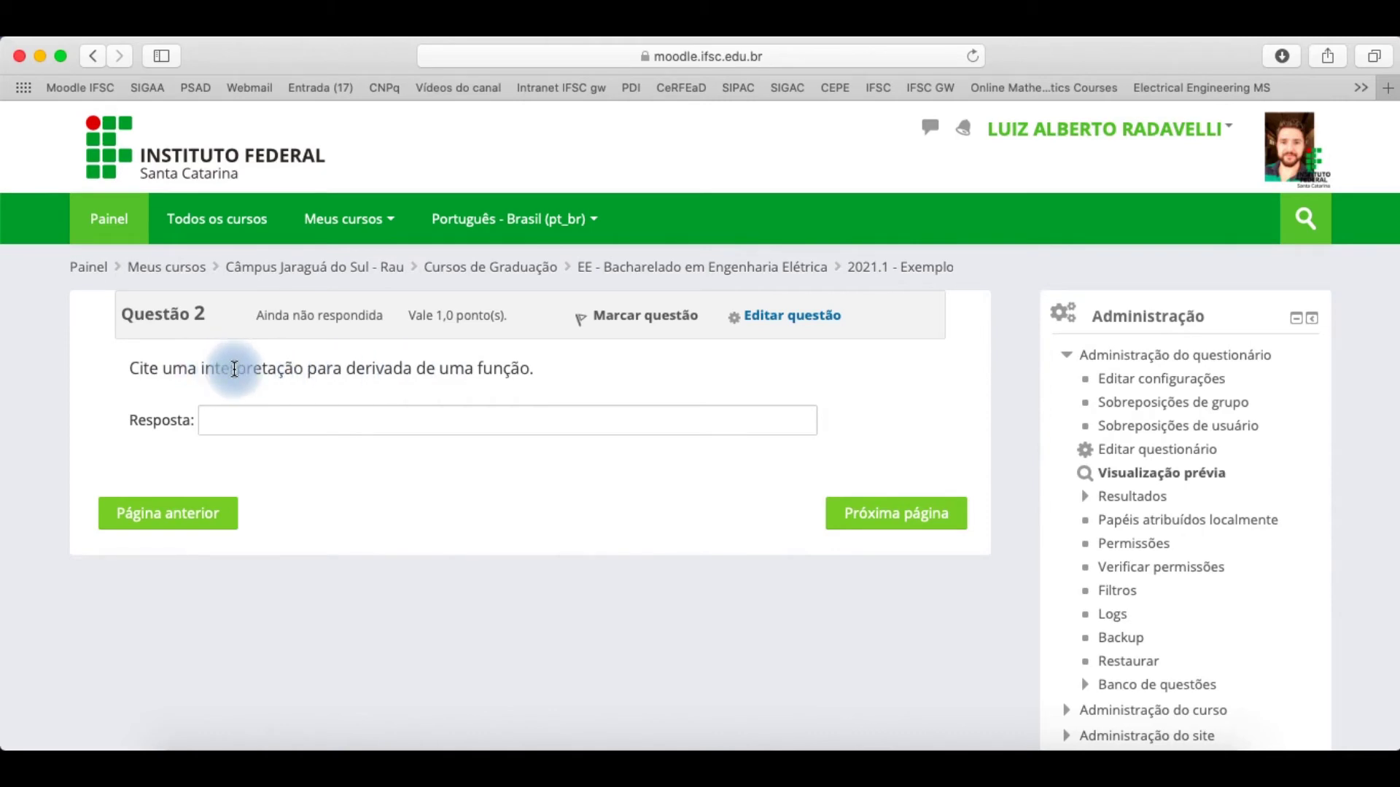
# Answer question 2 about the interpretation of the derivative with "velocidade" and continue to question 3.
pyautogui.click(275, 415)
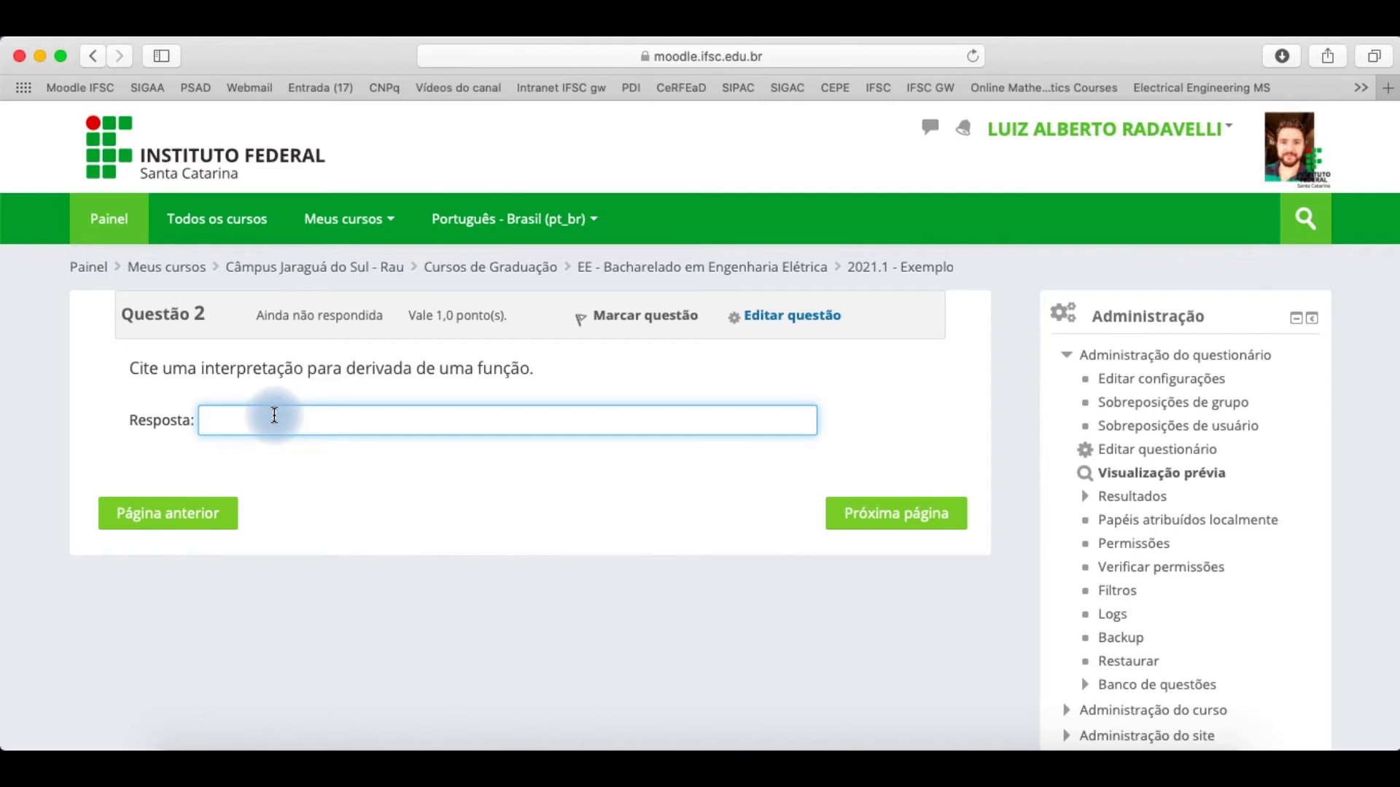
pyautogui.write('velocidade')
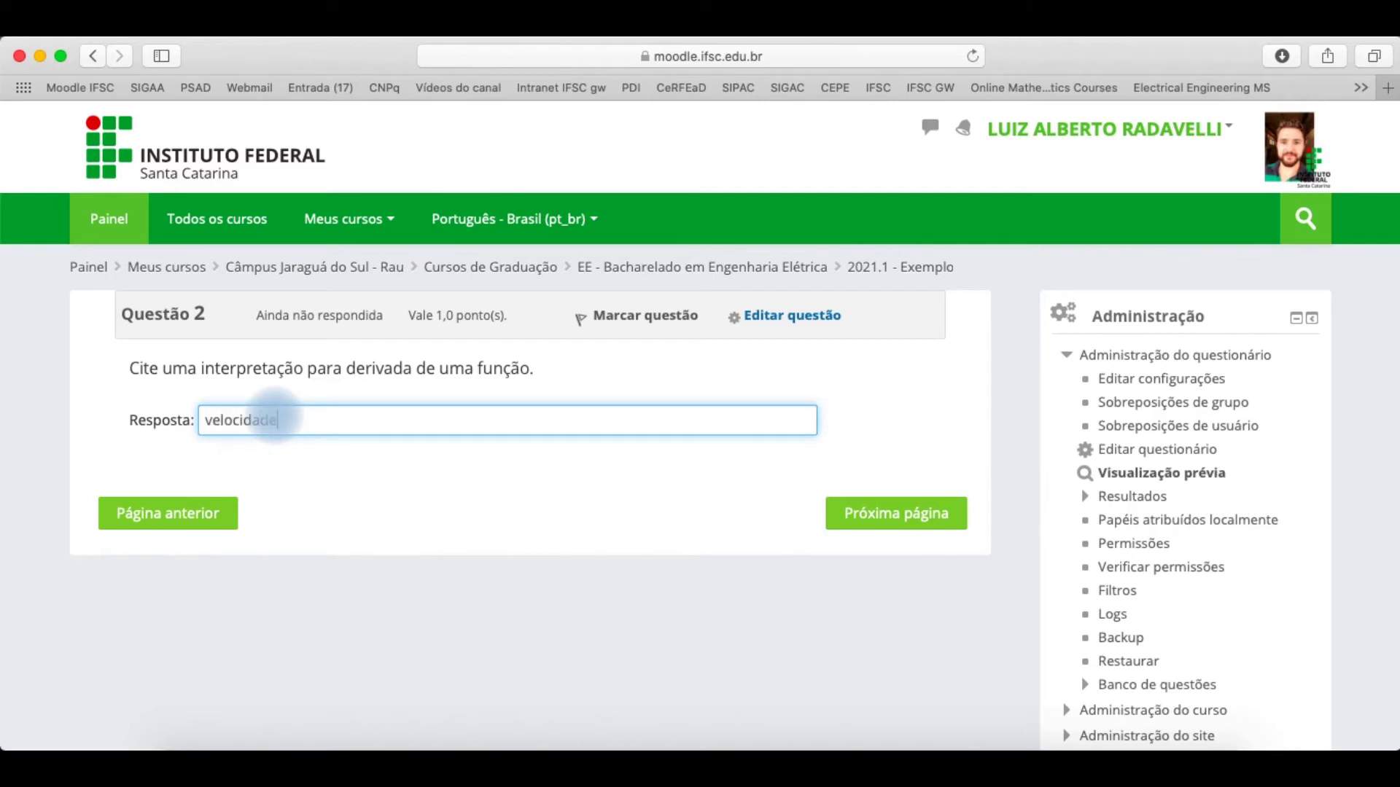
pyautogui.click(895, 512)
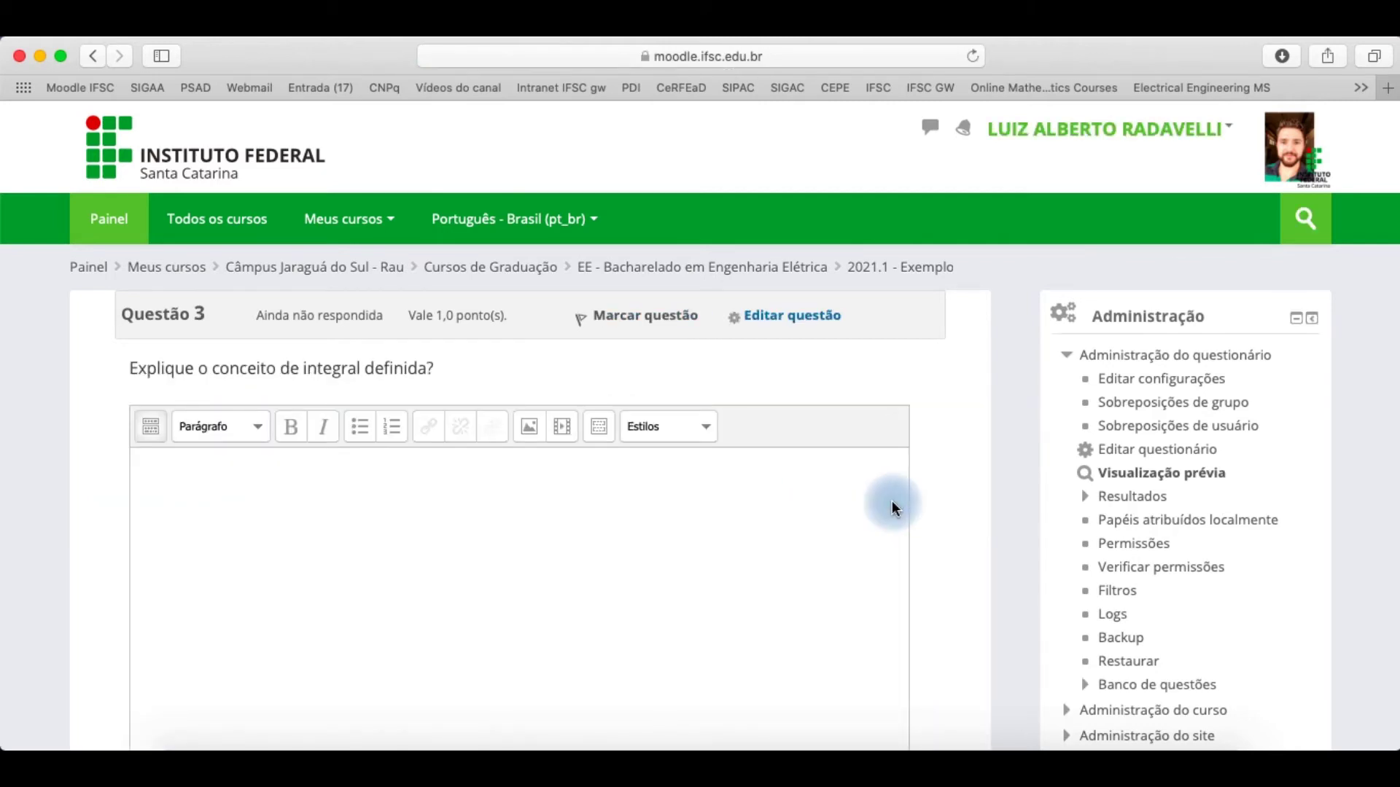
# Show the full set of editor tools in question 3 and enter "resposta...." as the essay answer.
pyautogui.scroll(-3, 645, 491)
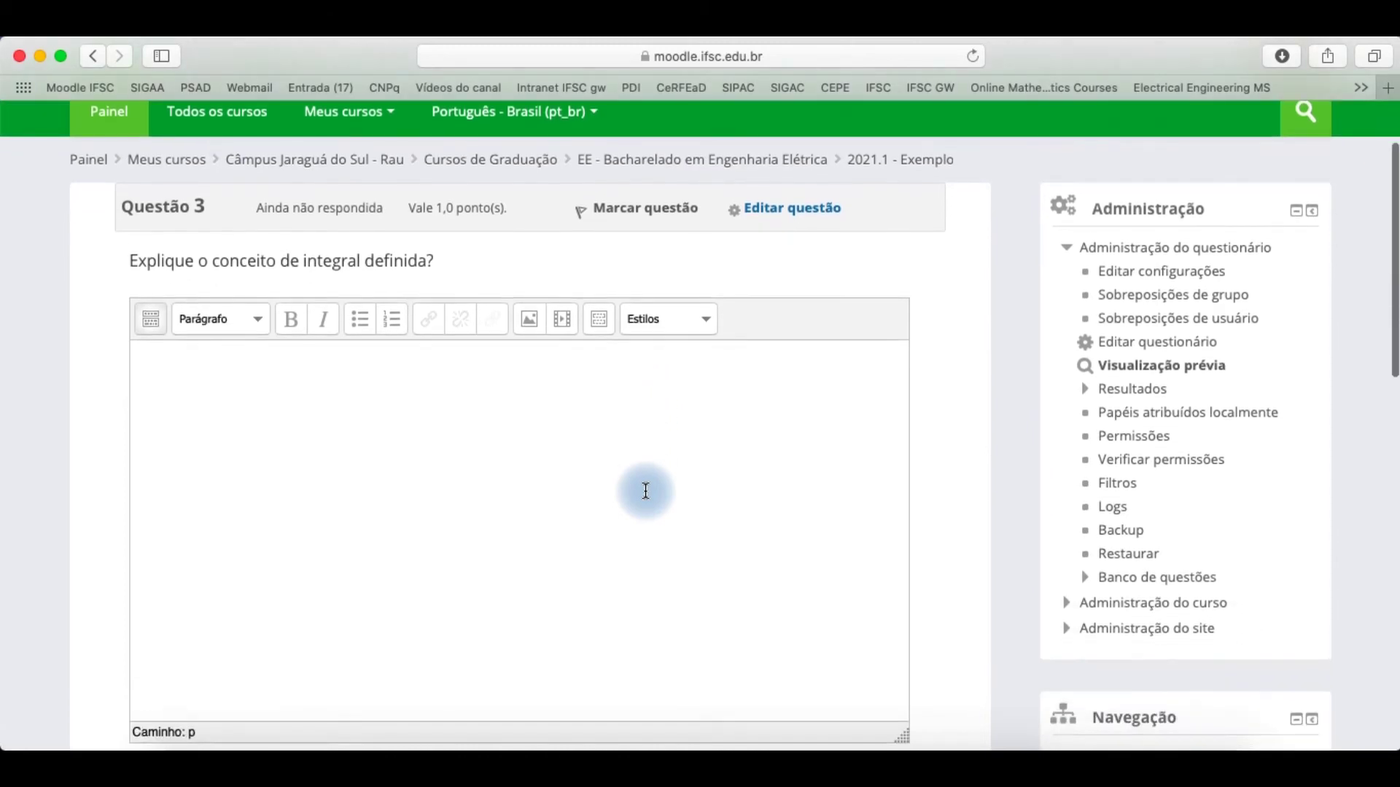
pyautogui.scroll(-1, 645, 491)
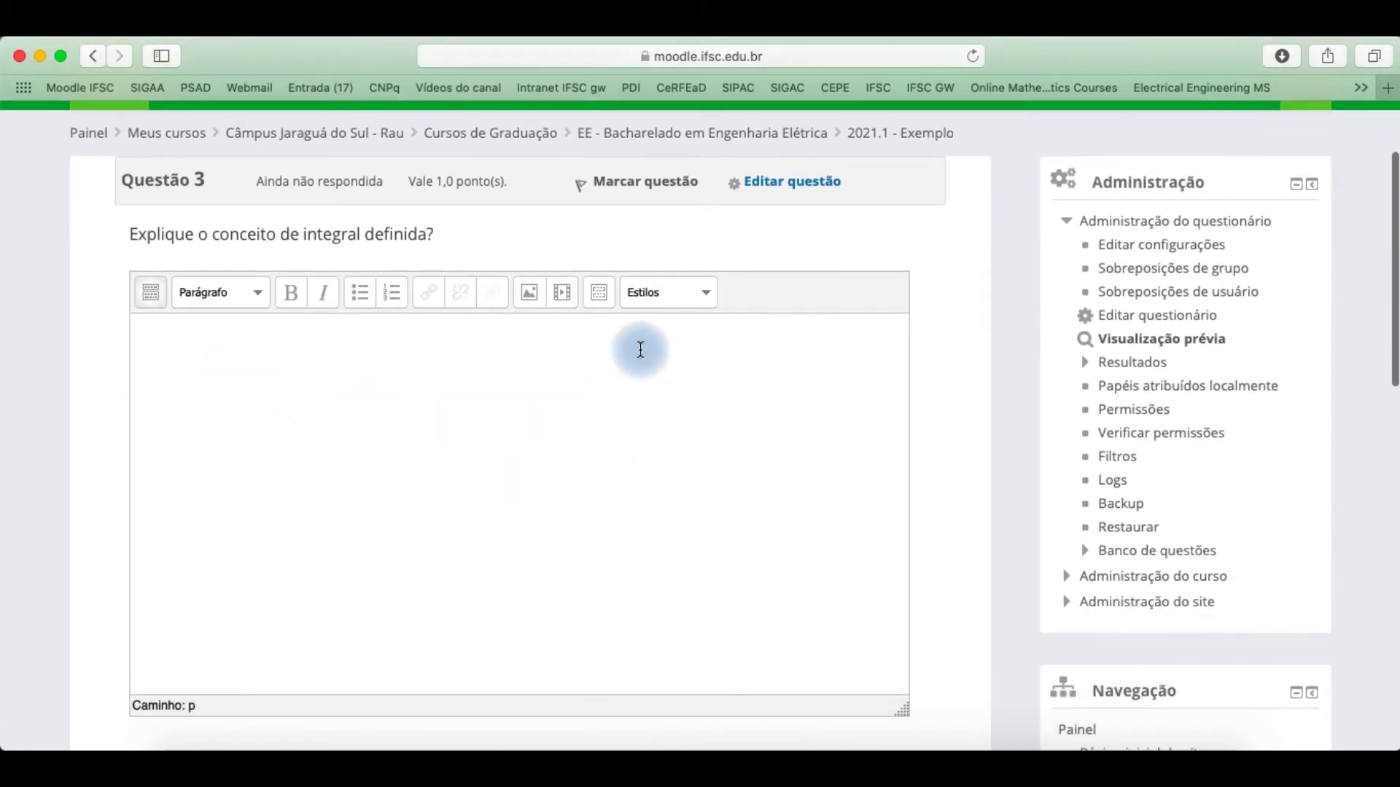
pyautogui.click(148, 294)
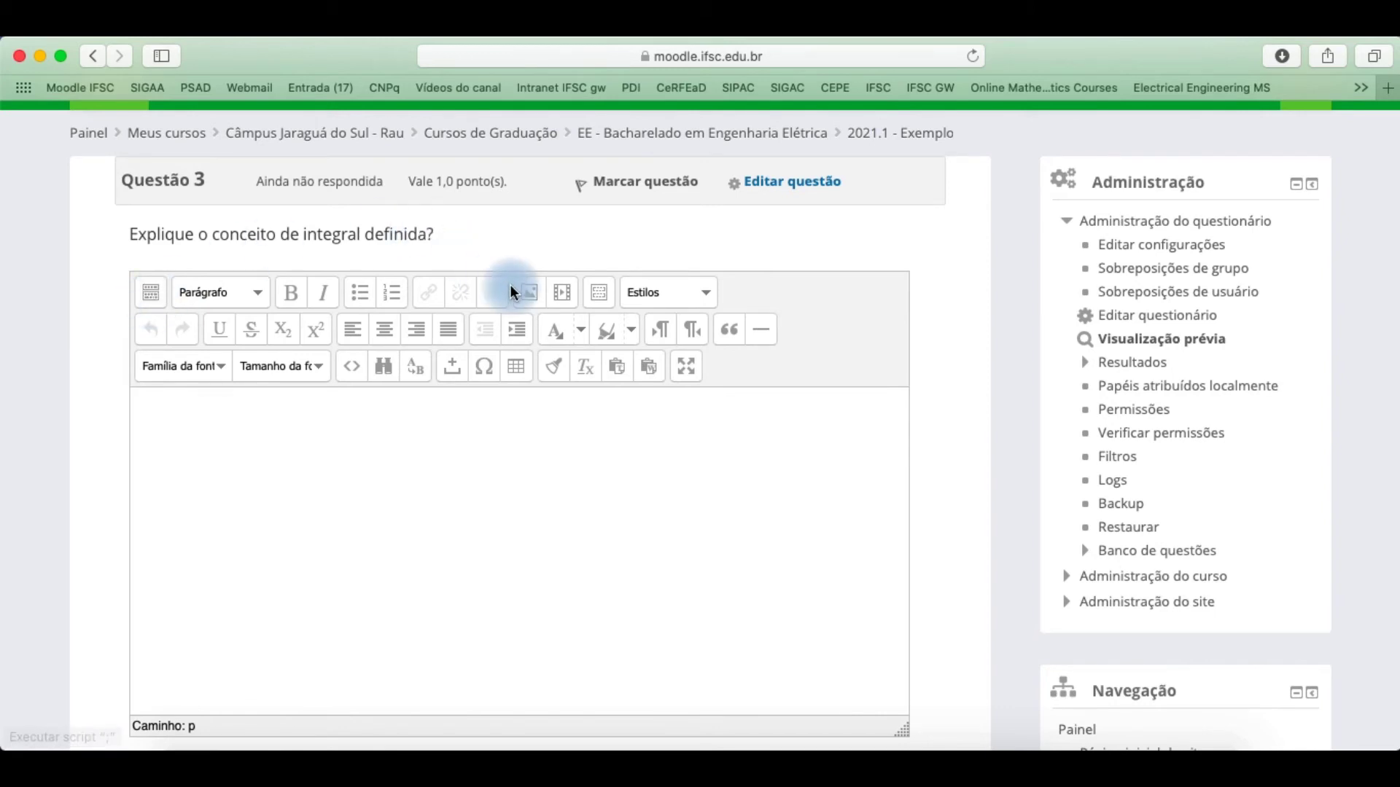
pyautogui.click(526, 296)
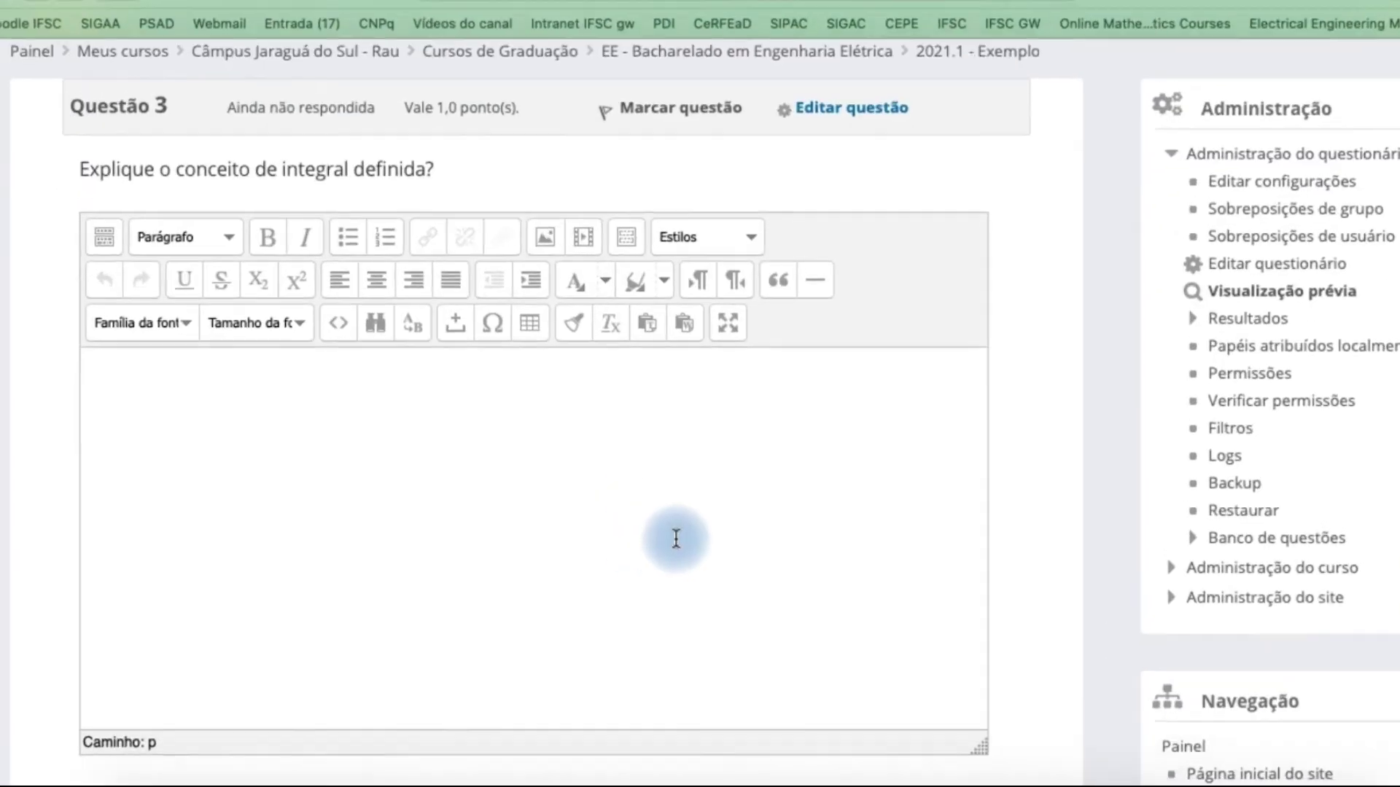
pyautogui.write('resposta....')
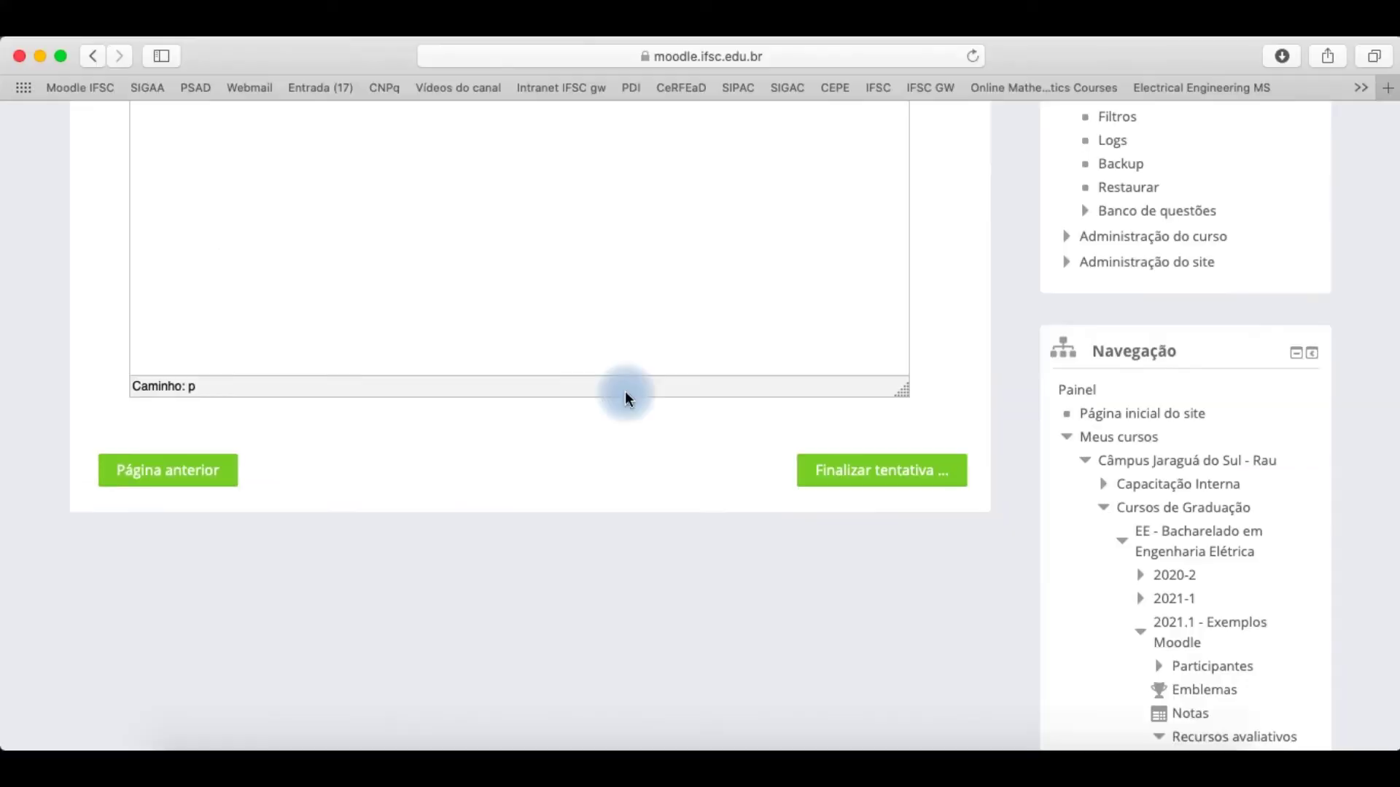
# Finish the quiz attempt and submit all answers, confirming the submission.
pyautogui.scroll(2, 624, 391)
pyautogui.scroll(2, 624, 390)
pyautogui.scroll(-2, 624, 391)
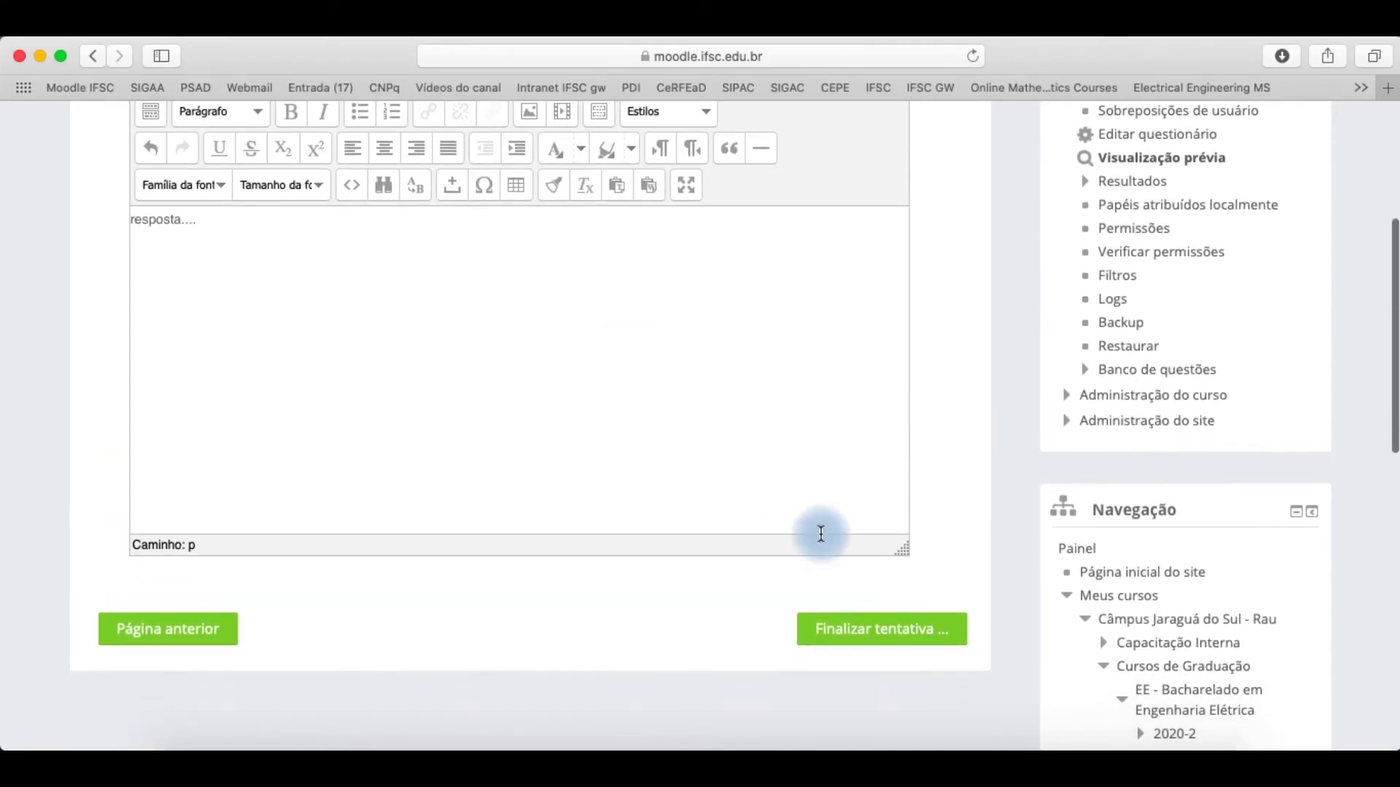
pyautogui.click(912, 634)
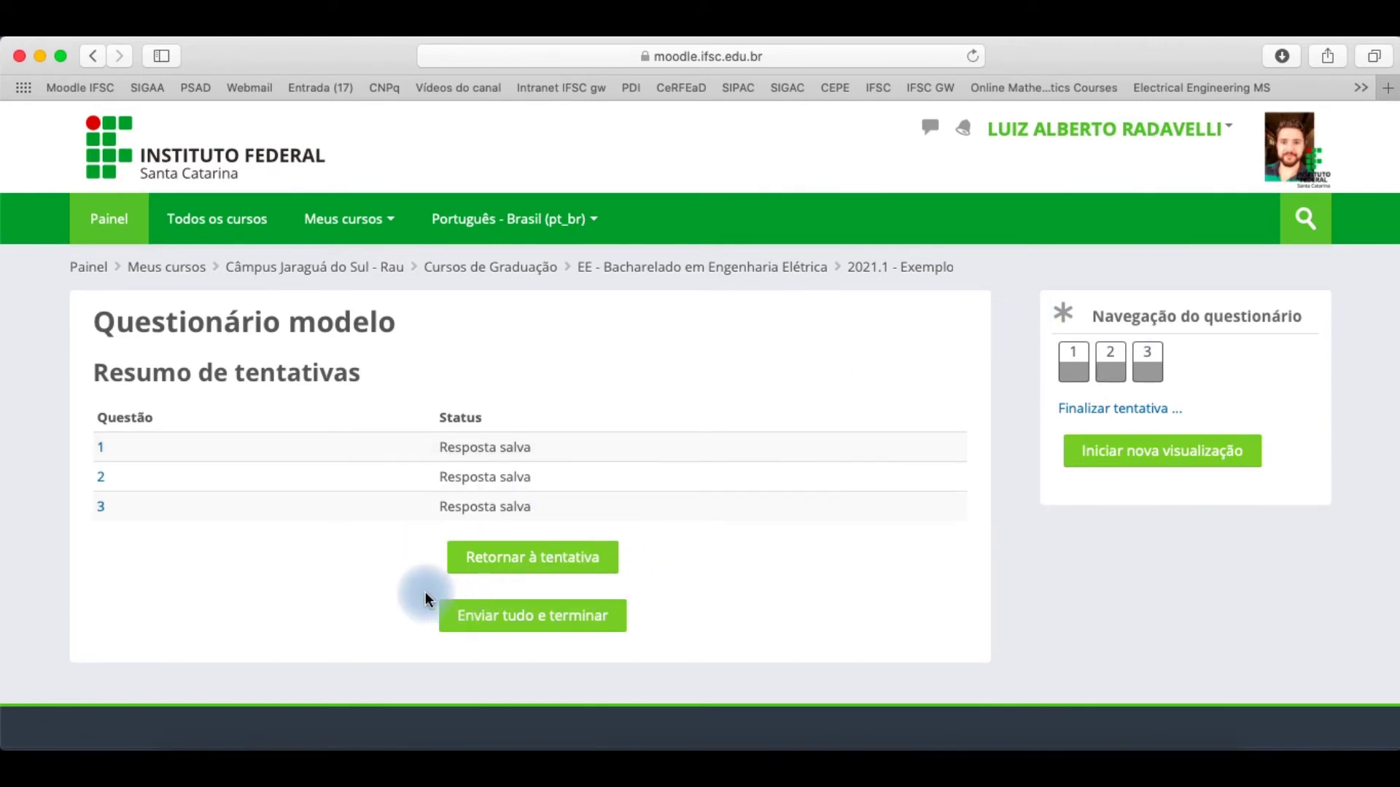
pyautogui.click(543, 619)
pyautogui.click(675, 529)
# Review the submitted attempt, examining the score, correctness marks and feedback of each of the three questions.
pyautogui.scroll(-2, 673, 527)
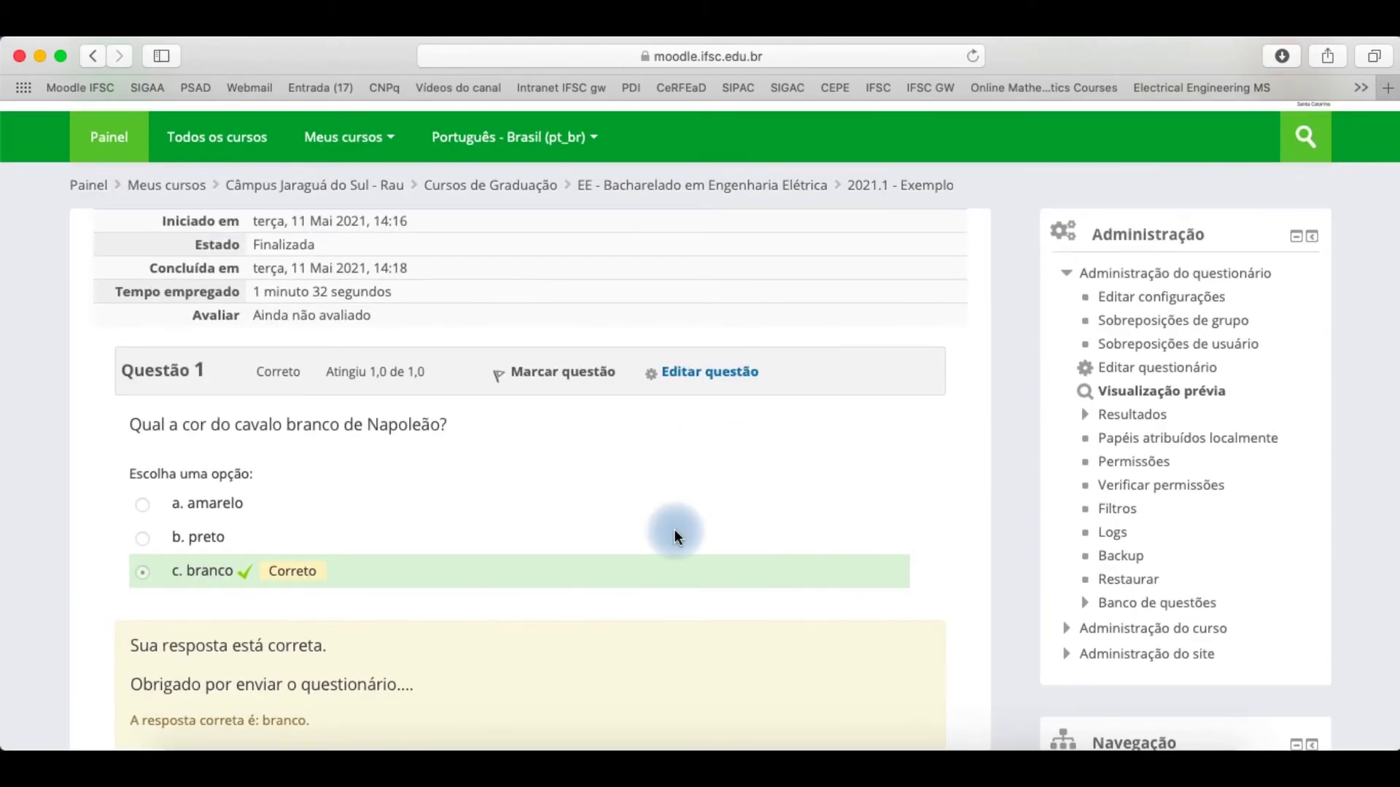
pyautogui.scroll(-4, 675, 534)
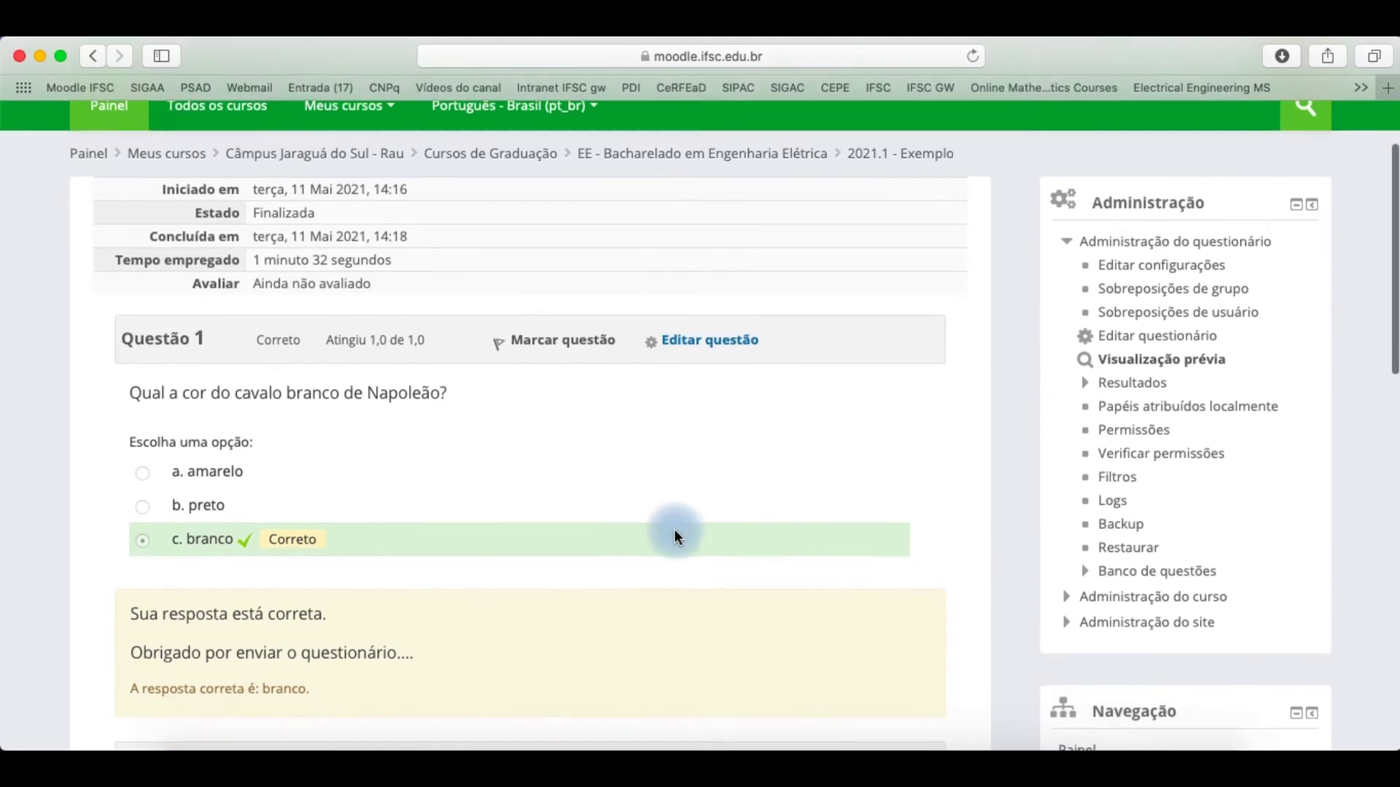
pyautogui.scroll(-2, 675, 530)
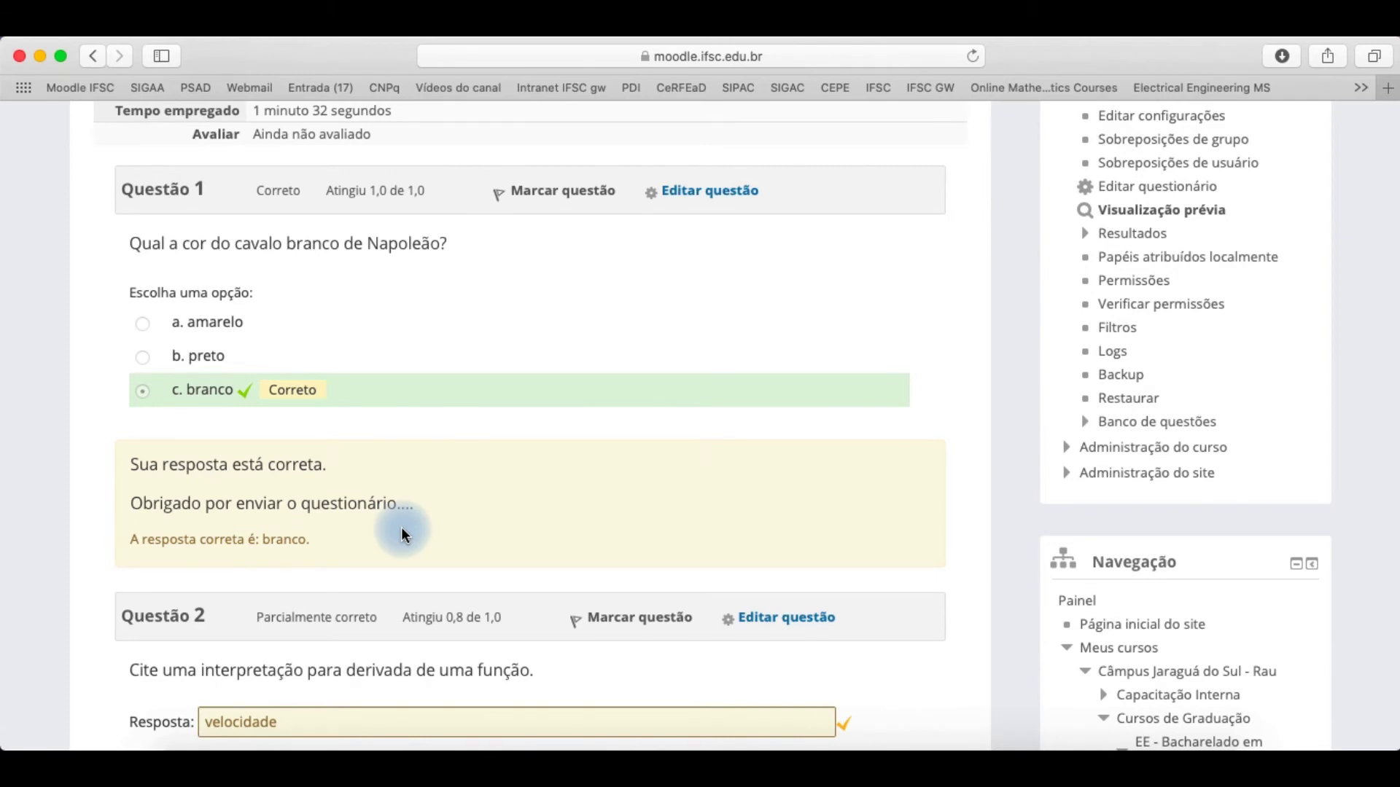
pyautogui.scroll(-10, 401, 528)
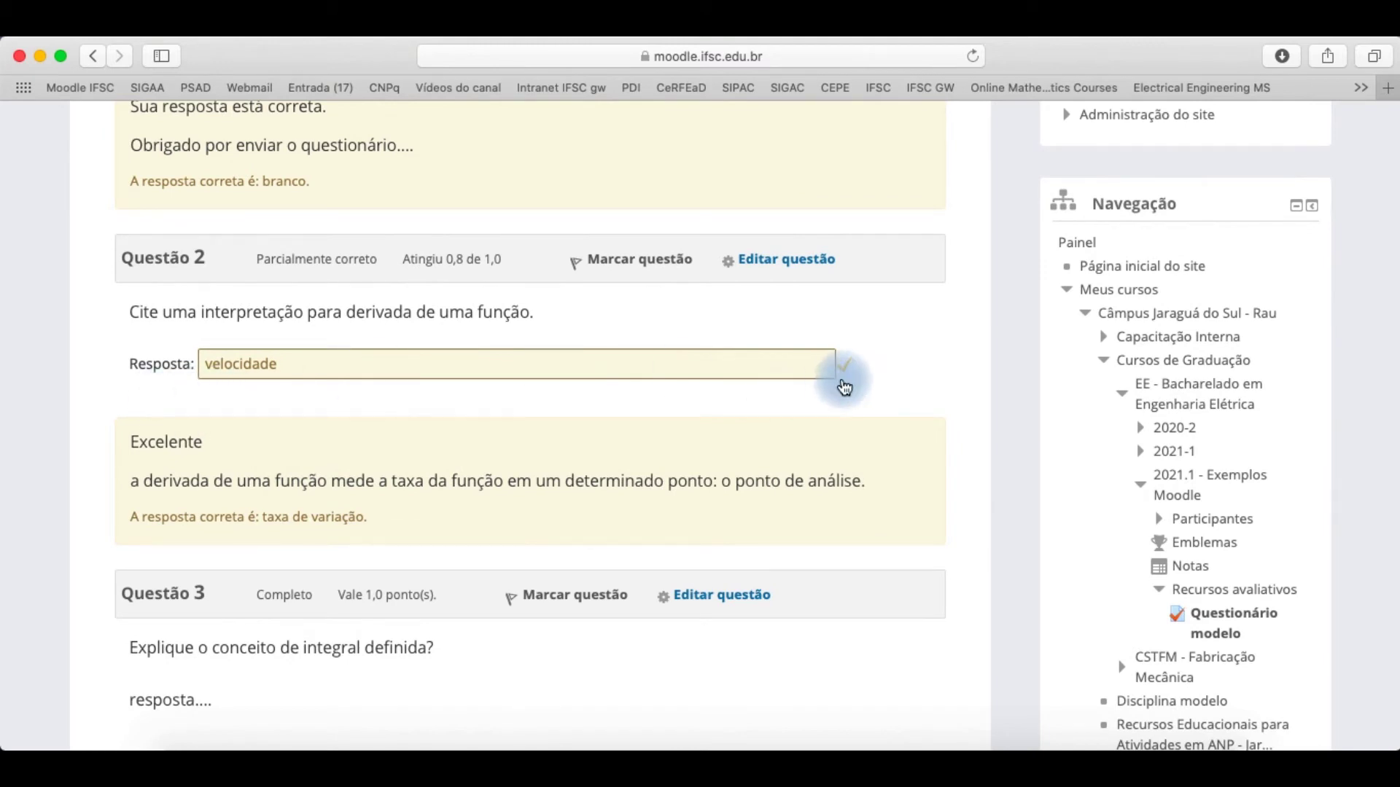
pyautogui.scroll(6, 844, 386)
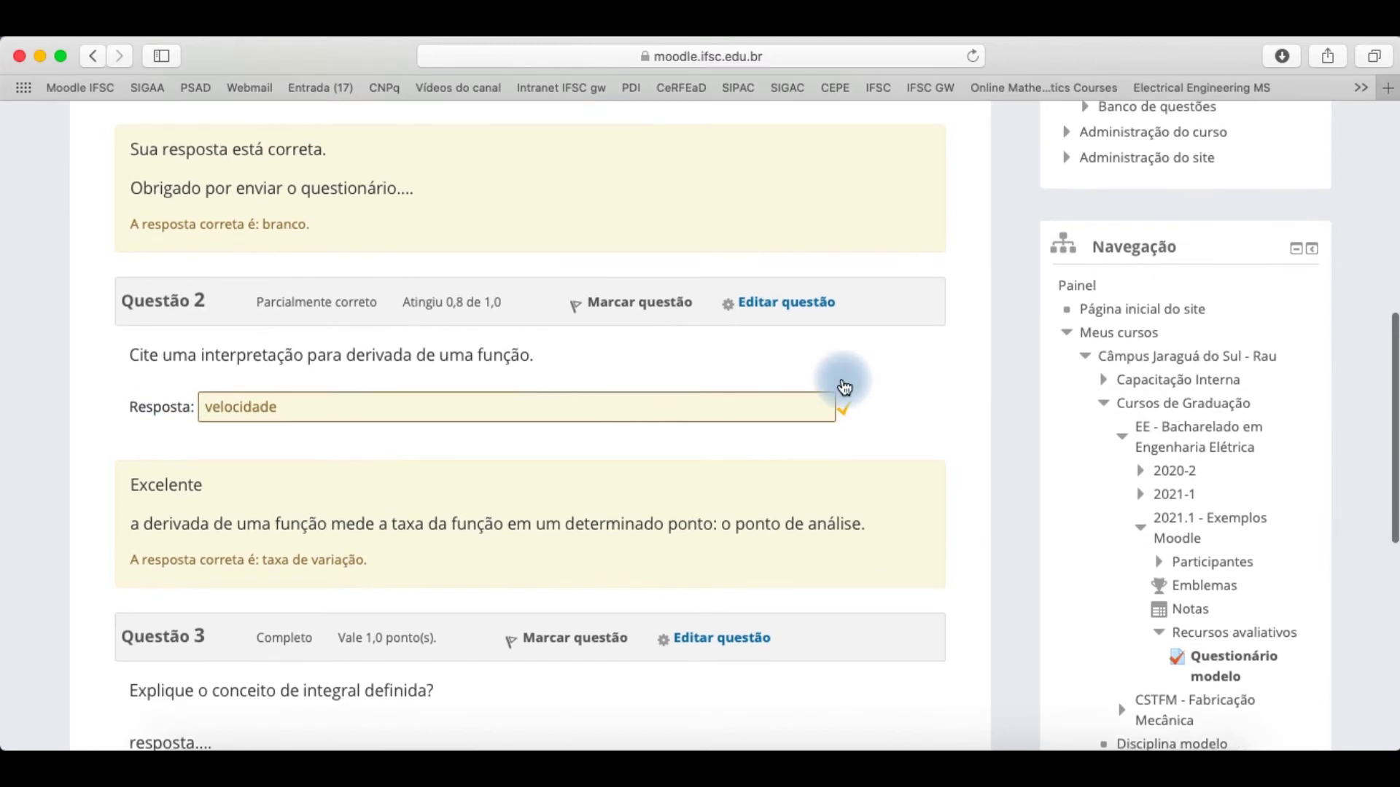
pyautogui.scroll(3, 439, 299)
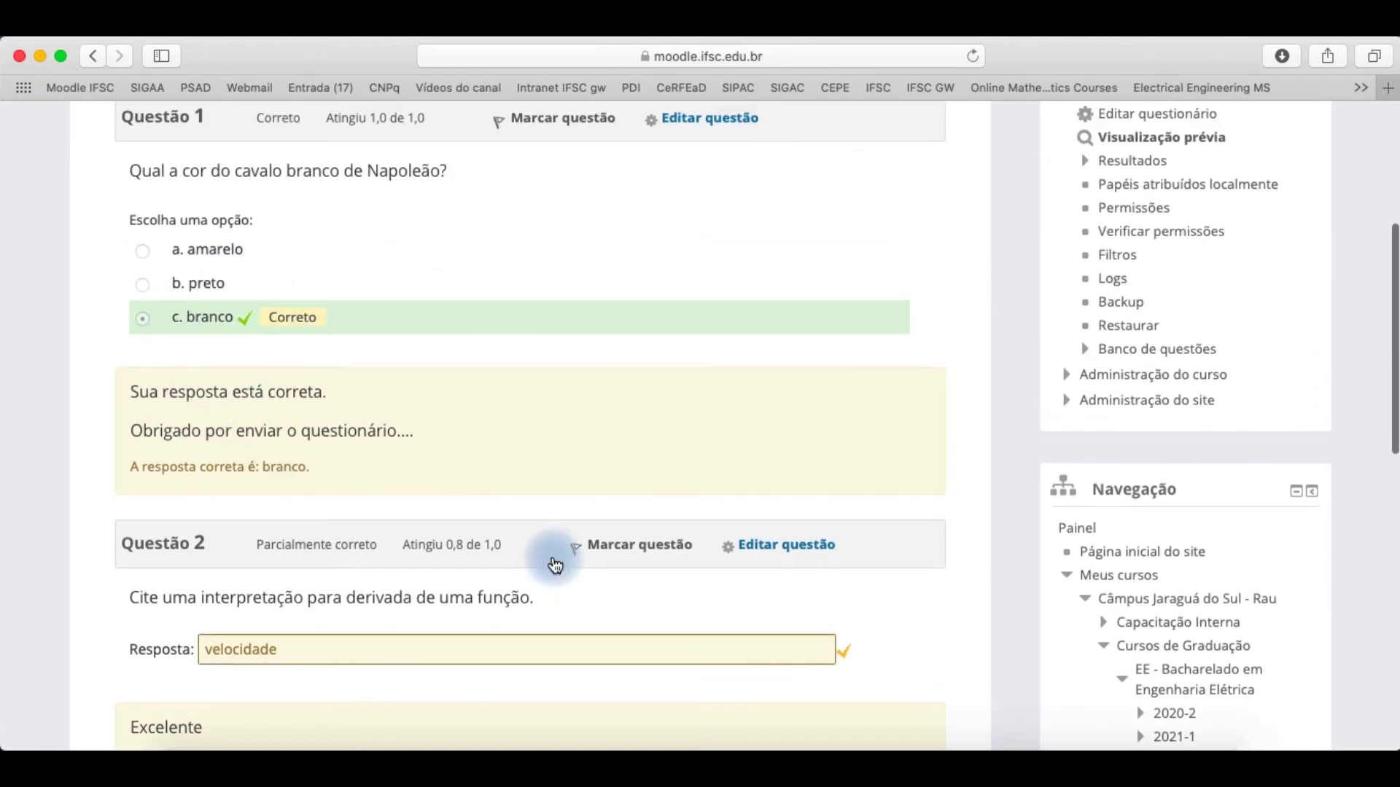
pyautogui.scroll(-3, 933, 613)
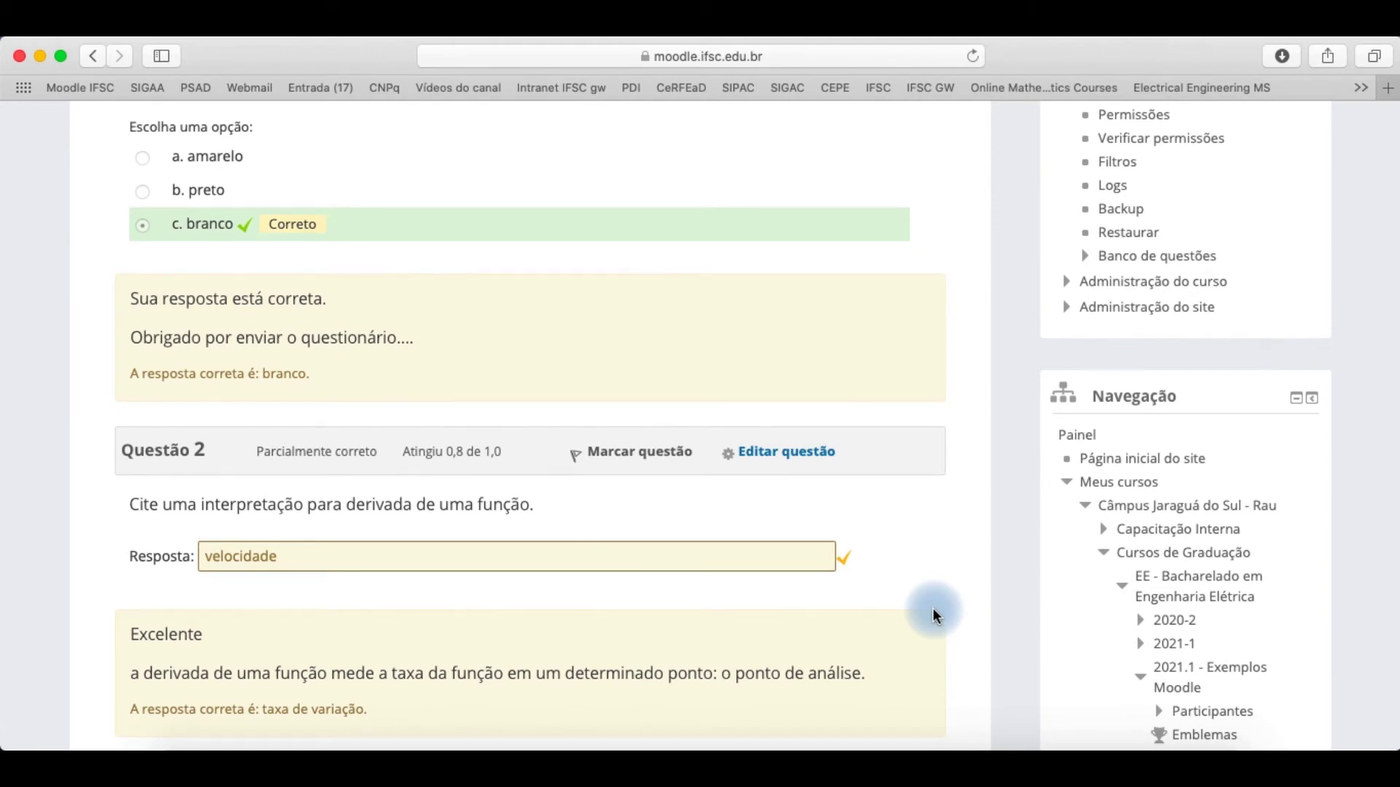
pyautogui.scroll(-10, 933, 612)
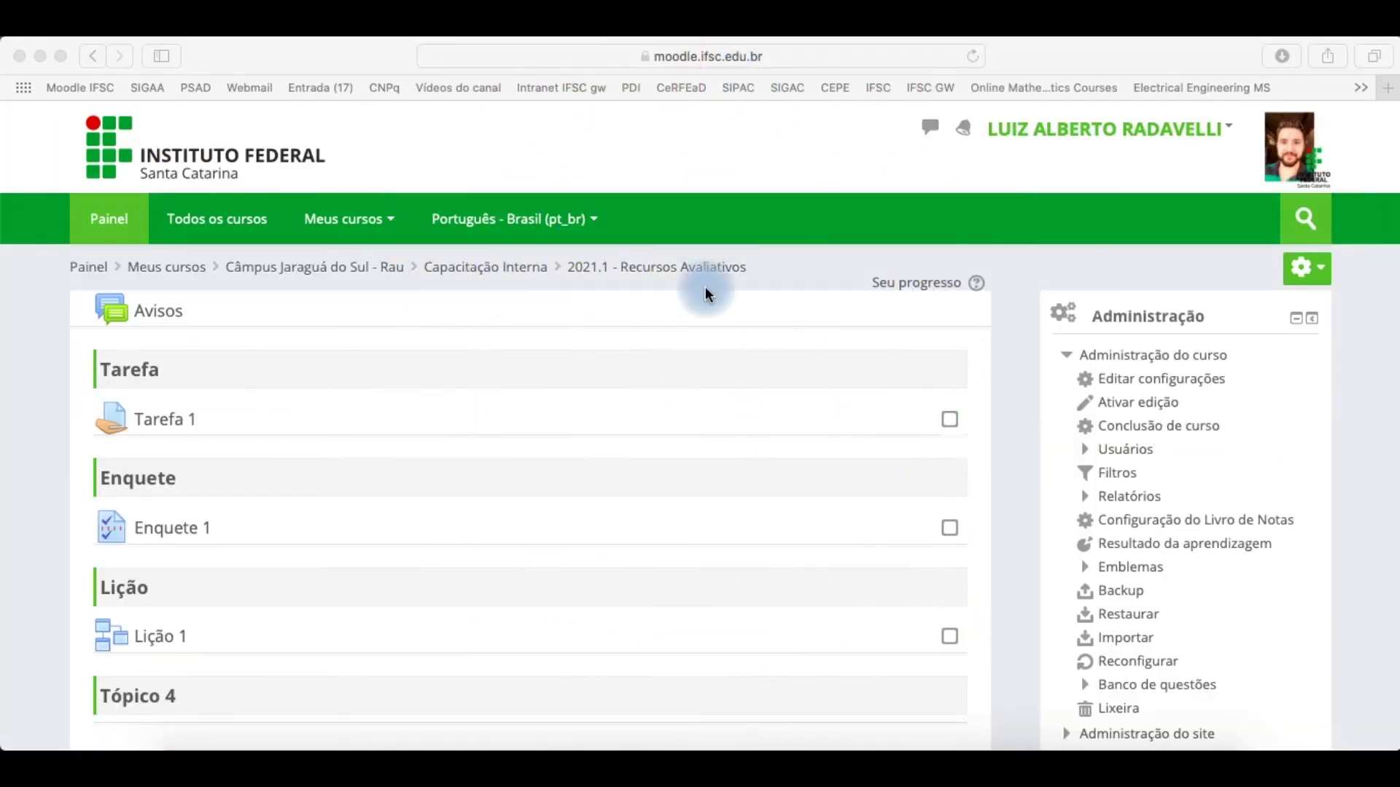
# Turn on editing in the Recursos Avaliativos course and rename the Tópico 4 section to "Questionário".
pyautogui.scroll(-5, 703, 310)
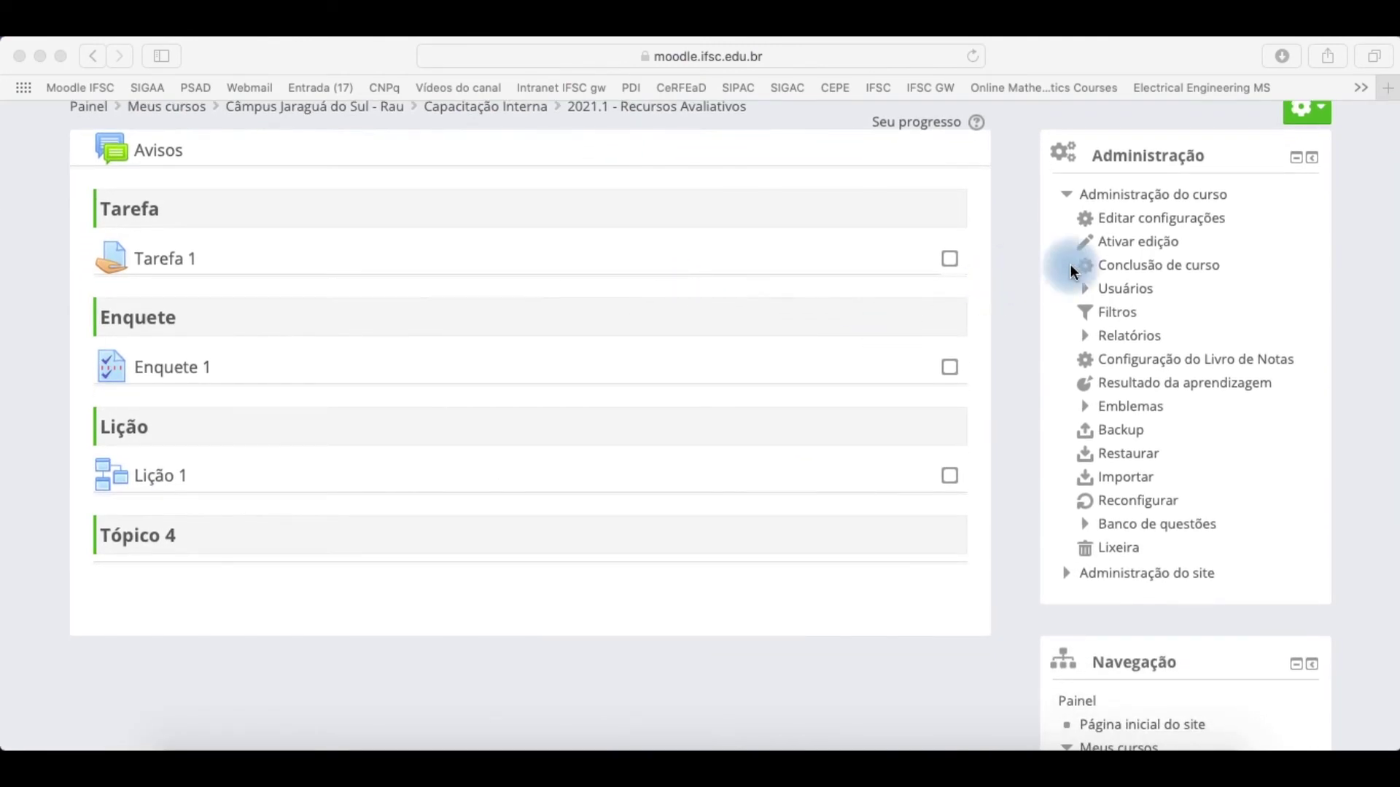
pyautogui.click(1111, 239)
pyautogui.scroll(-5, 676, 554)
pyautogui.scroll(-1, 675, 554)
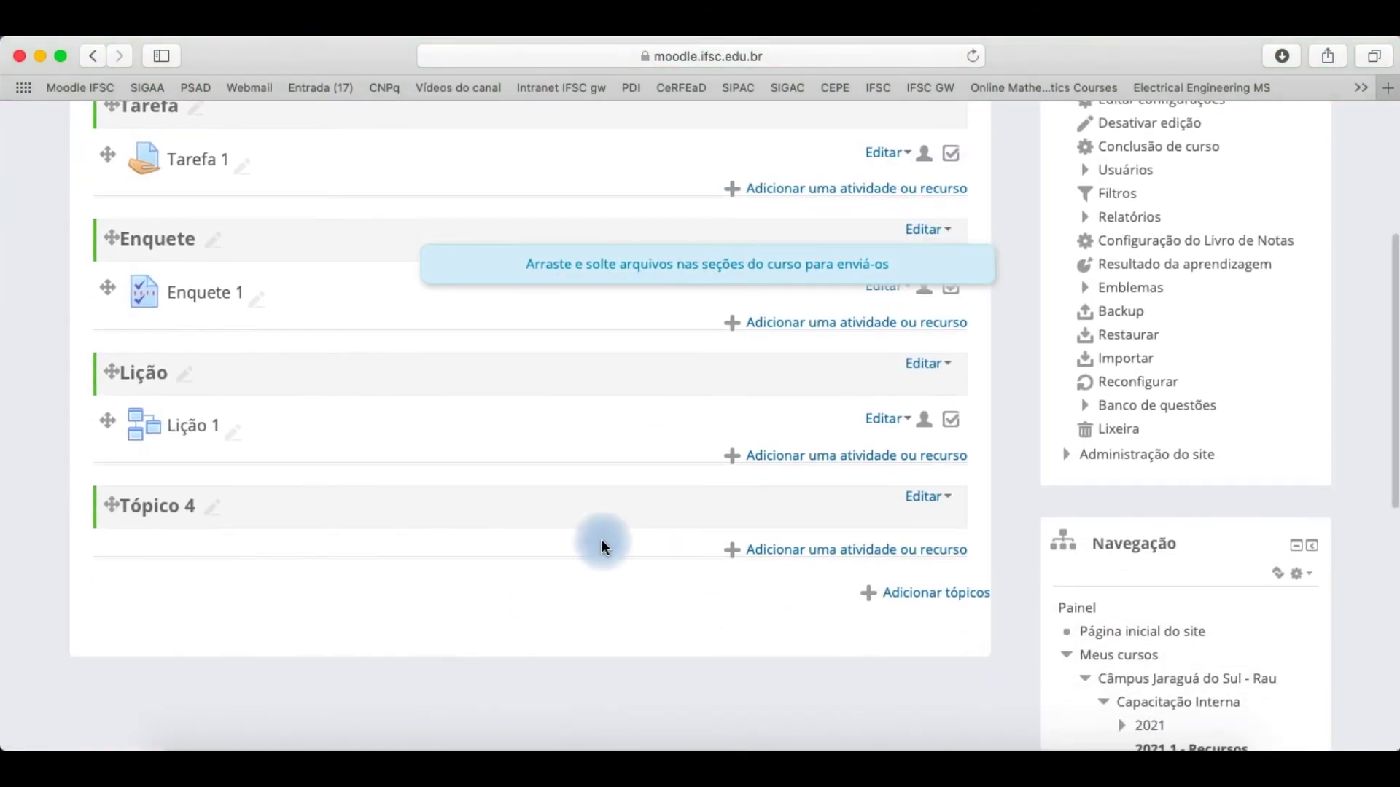
pyautogui.click(212, 510)
pyautogui.write('Quest')
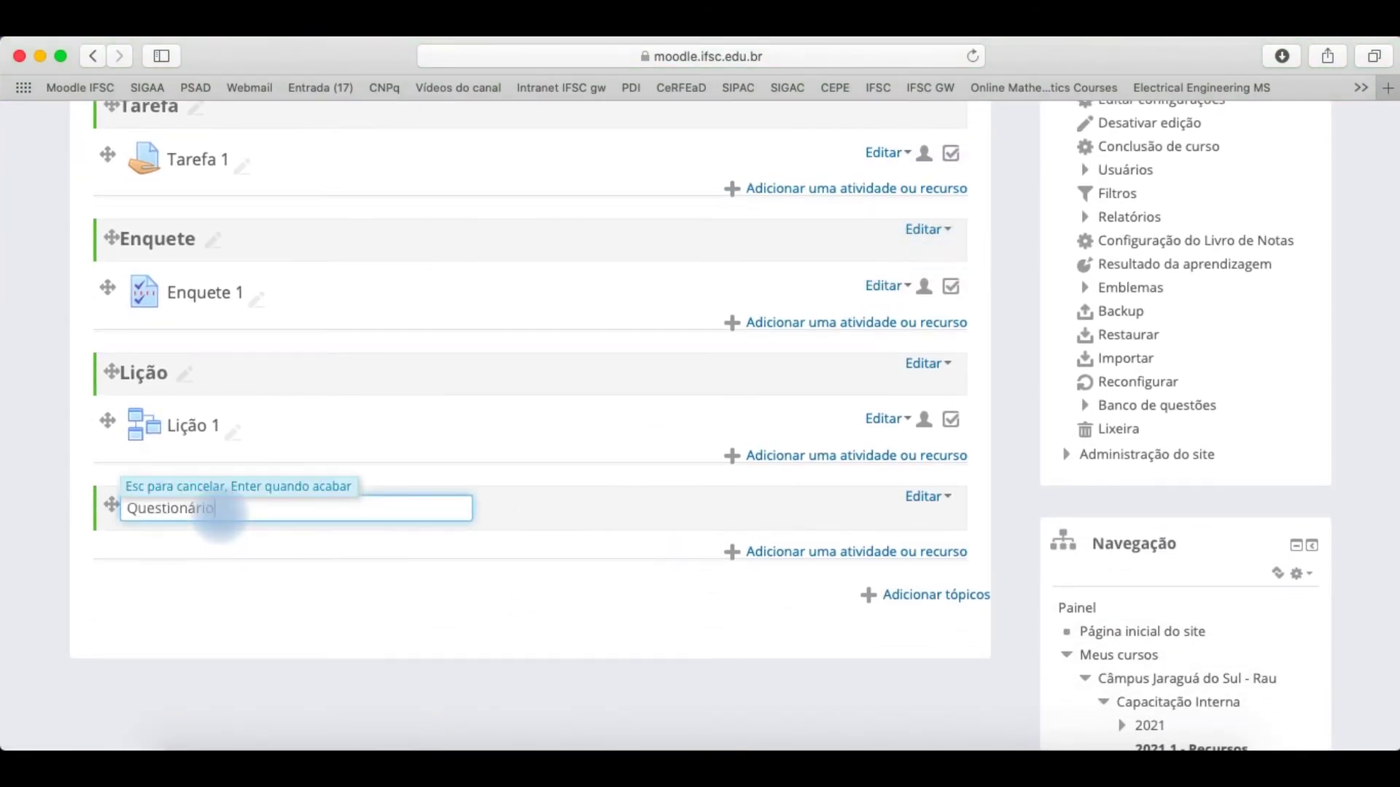
pyautogui.write('ionário')
pyautogui.press('Return')
# Add a new Questionário activity to the Questionário section of the course.
pyautogui.click(780, 552)
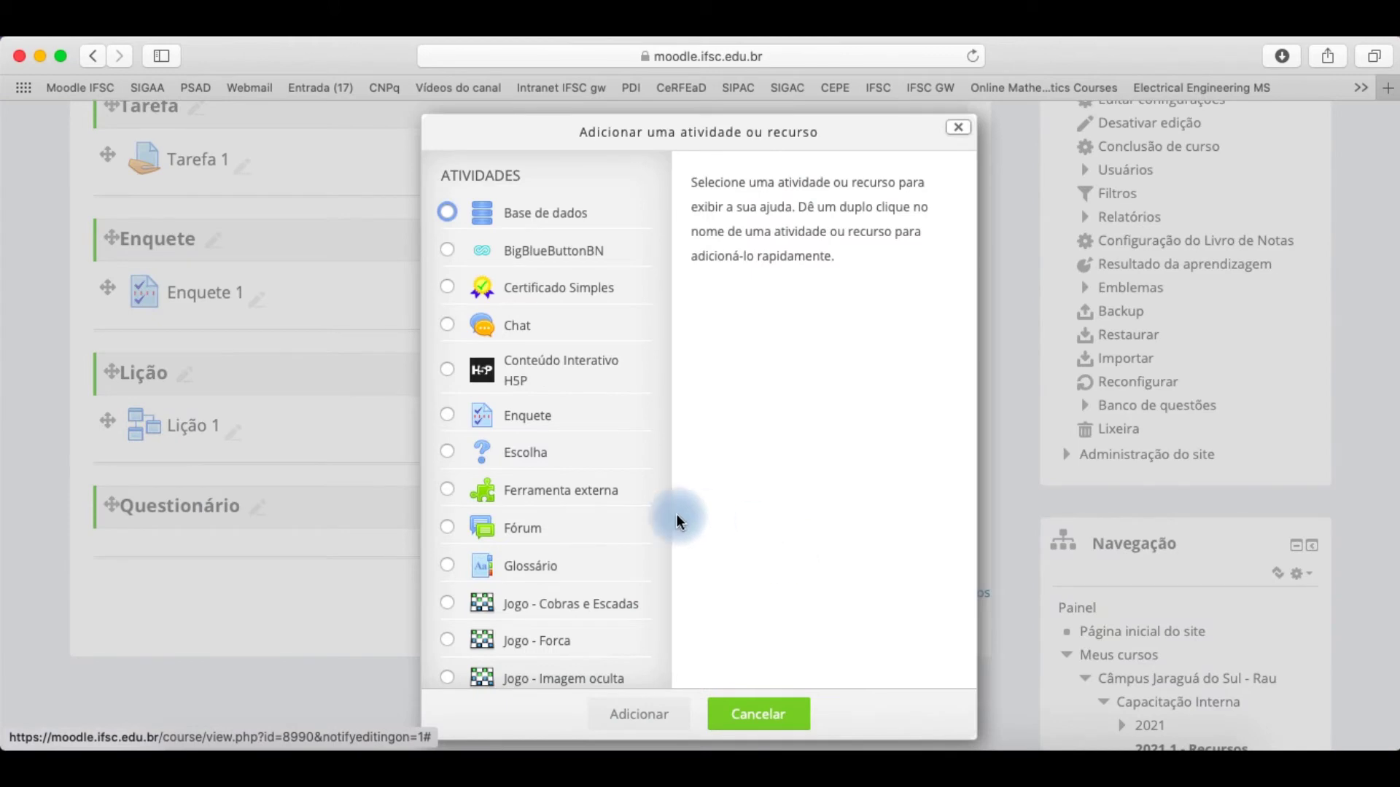
pyautogui.scroll(-5, 576, 556)
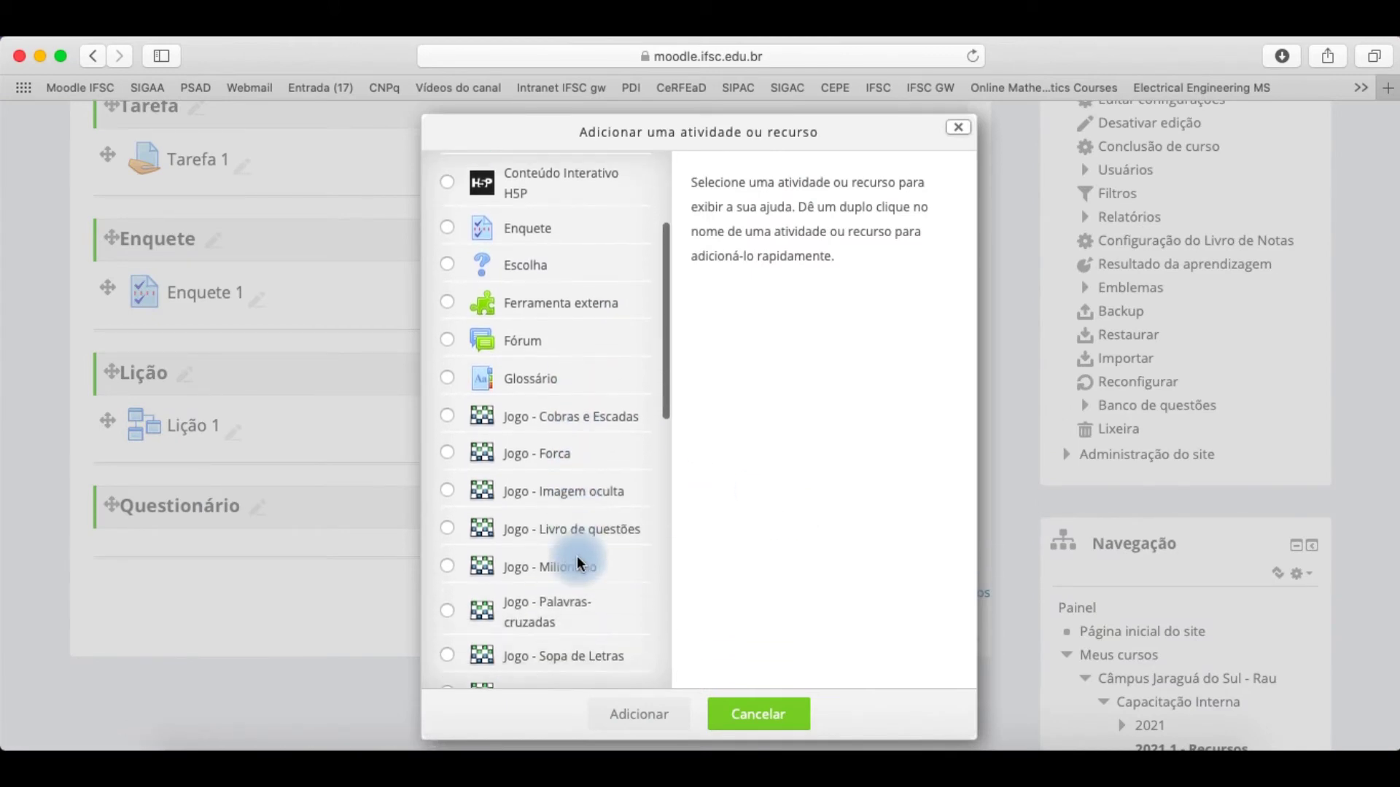
pyautogui.scroll(-14, 577, 561)
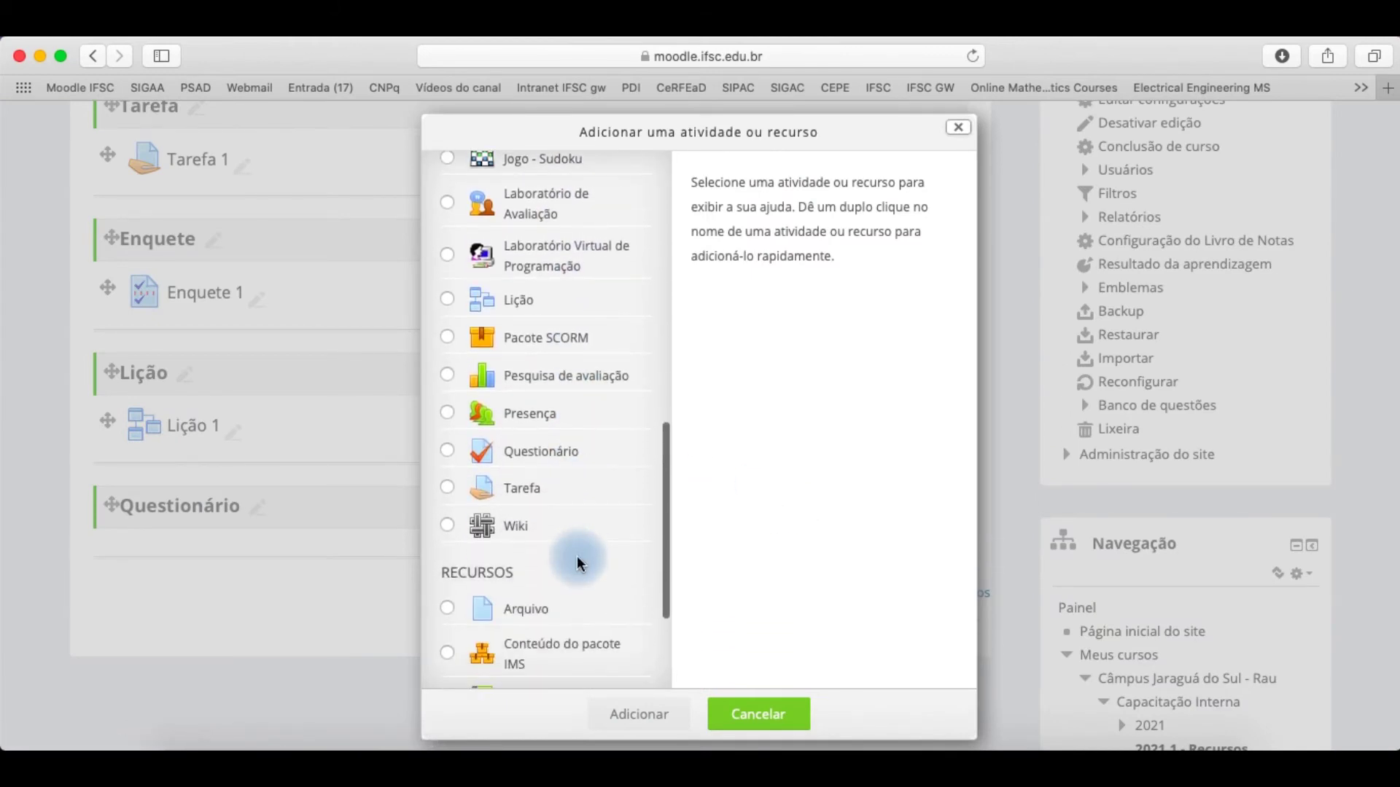
pyautogui.click(537, 450)
pyautogui.click(634, 707)
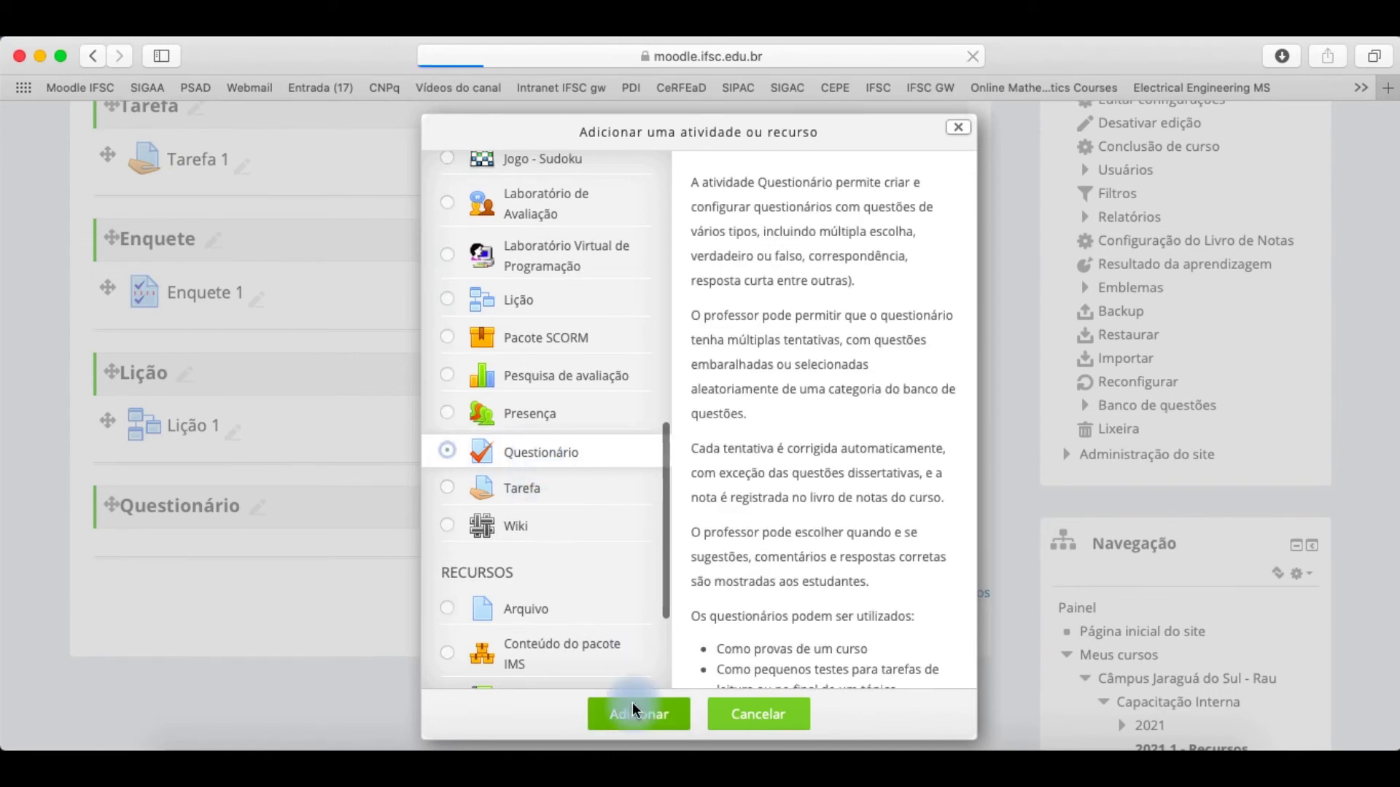
# Name the new quiz "Questionário modelo" and enter the description "Questionário sobre expressões algébricas".
pyautogui.scroll(-5, 525, 549)
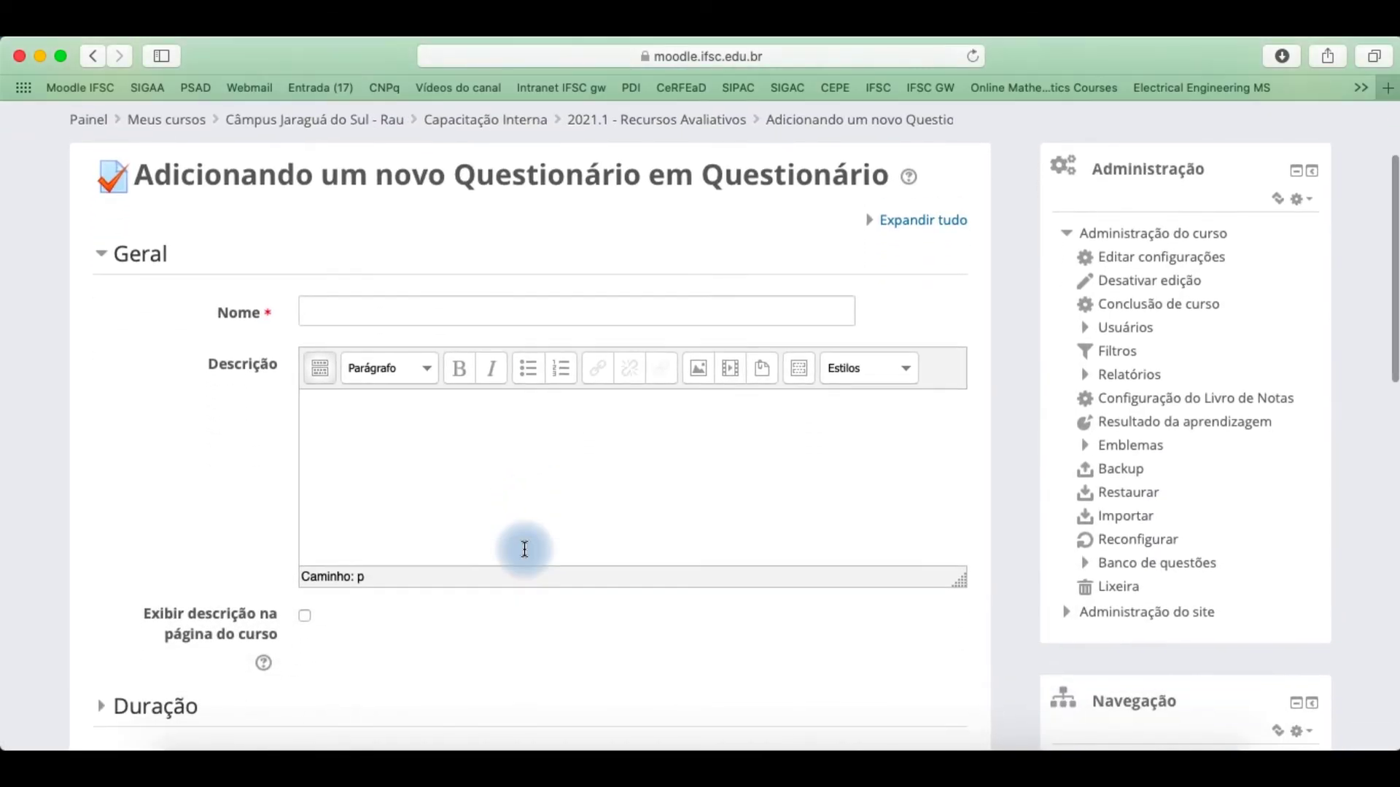
pyautogui.scroll(-1, 524, 549)
pyautogui.click(475, 226)
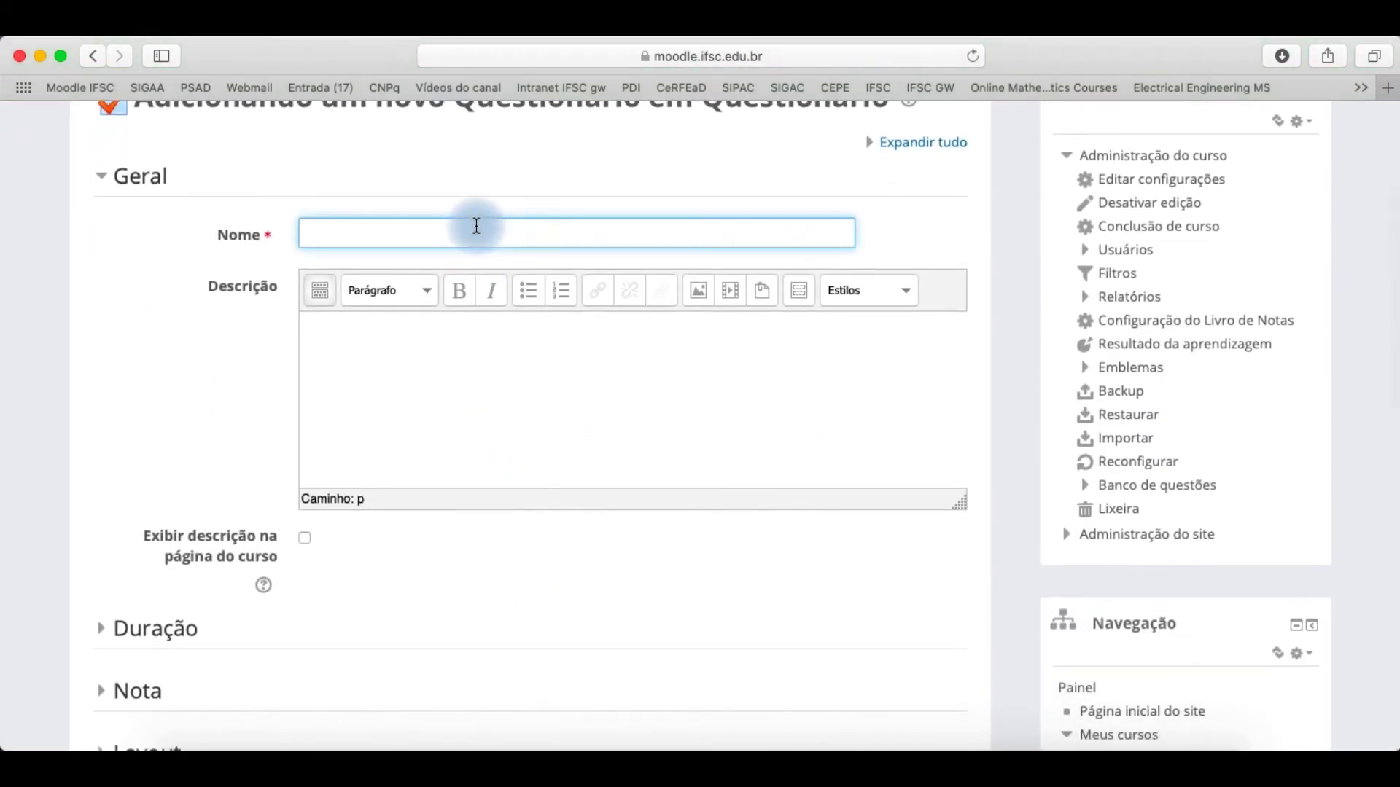
pyautogui.write('Questionário modelo')
pyautogui.click(484, 356)
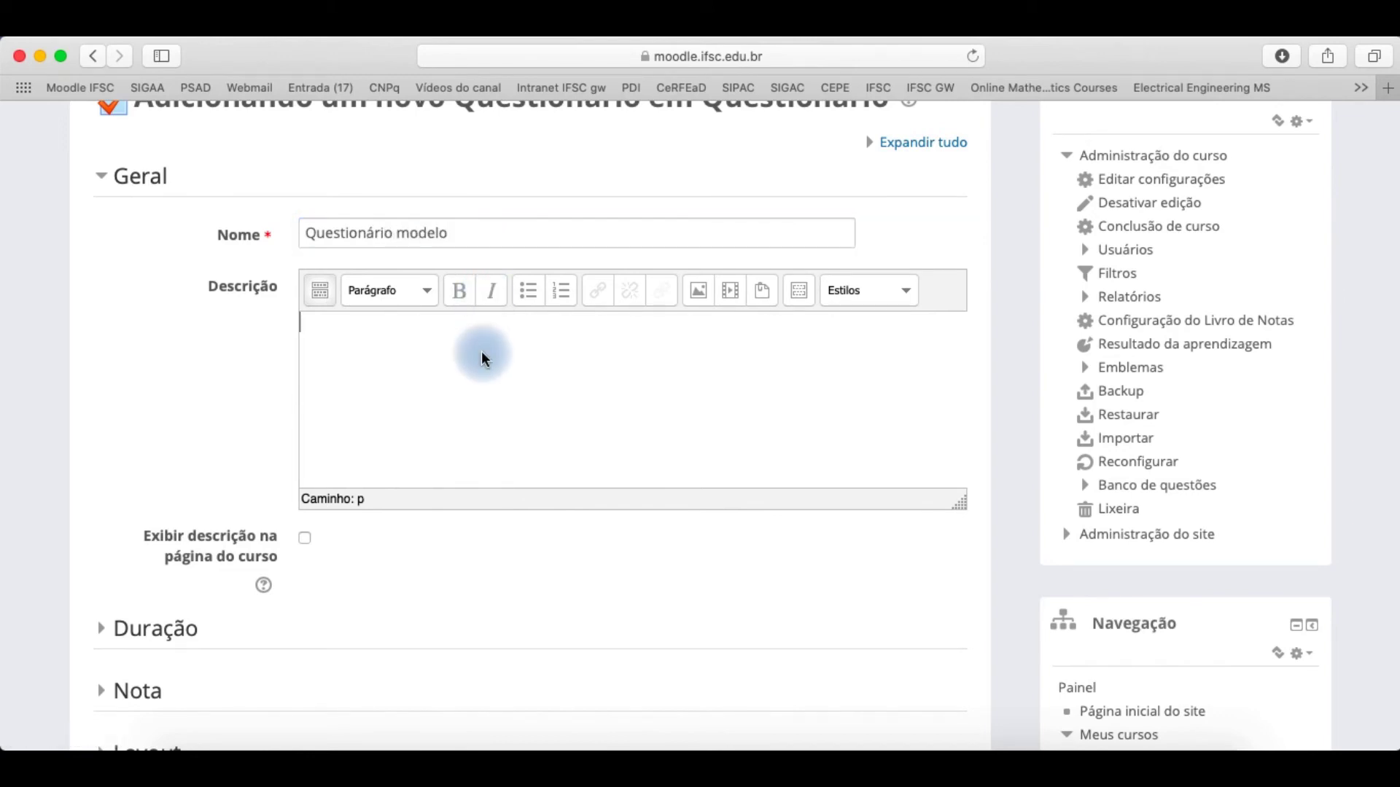
pyautogui.write('Questionário sobre expressões algébr')
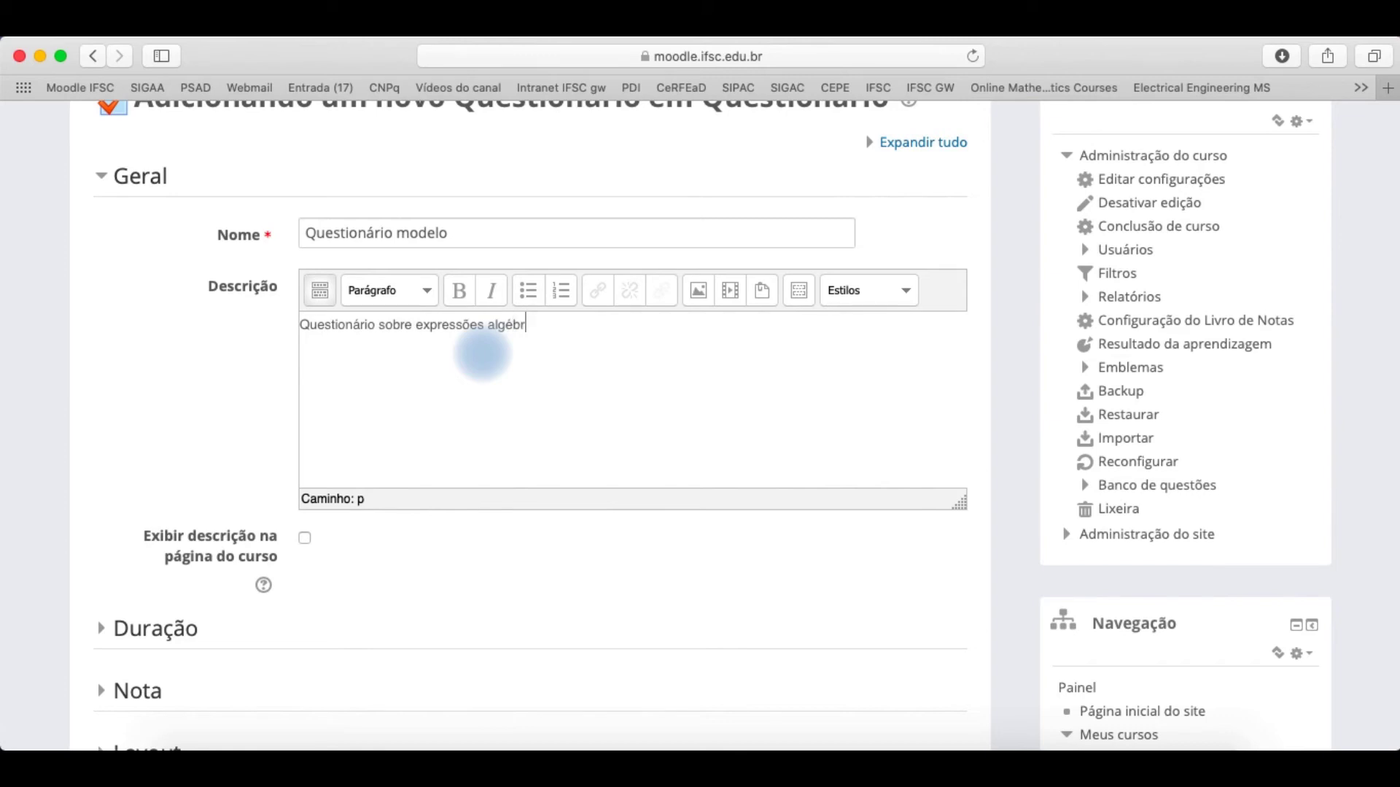
pyautogui.write('icas')
# Examine the quiz's Duração settings, including the opening and closing dates, time limit and time-expiry behaviour, and the remaining settings sections.
pyautogui.scroll(-5, 468, 363)
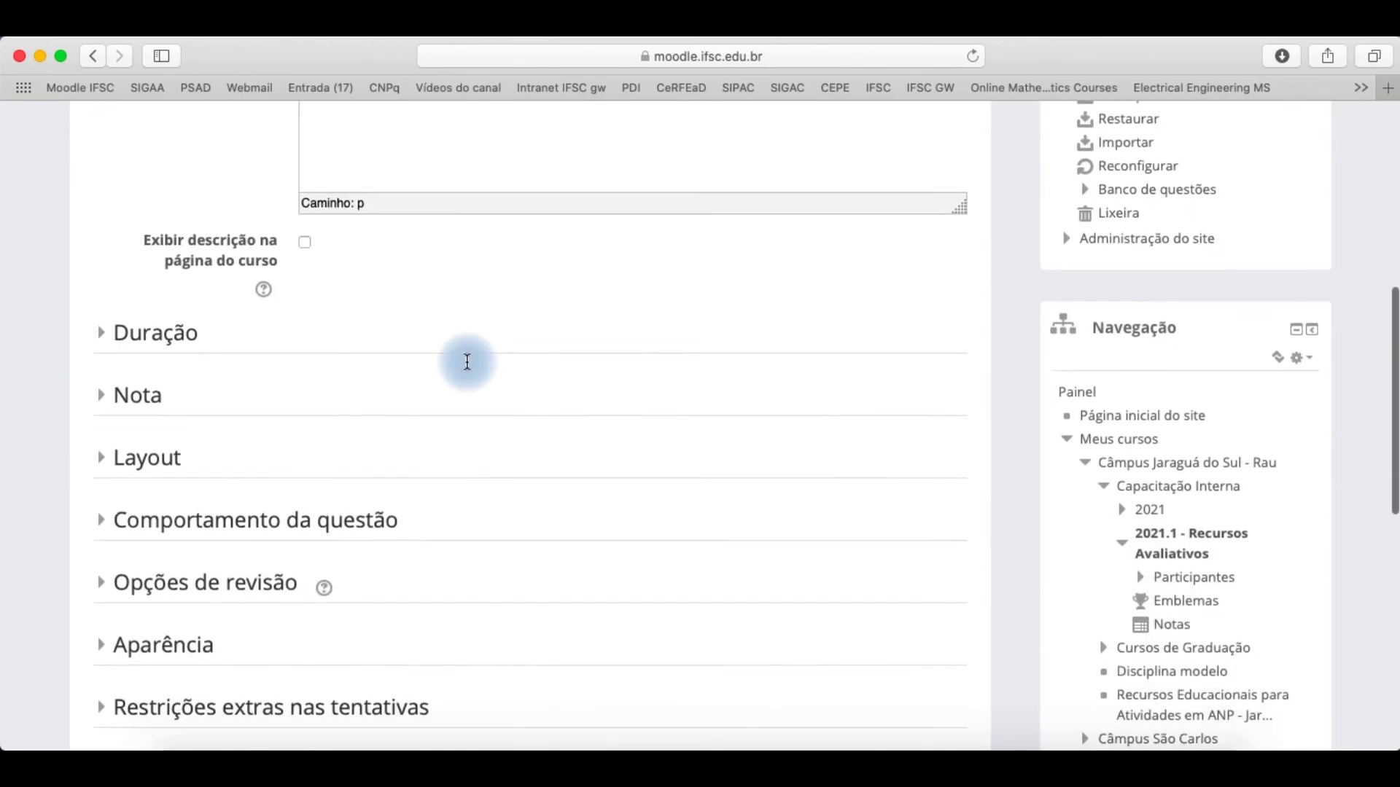
pyautogui.click(106, 332)
pyautogui.scroll(-2, 240, 310)
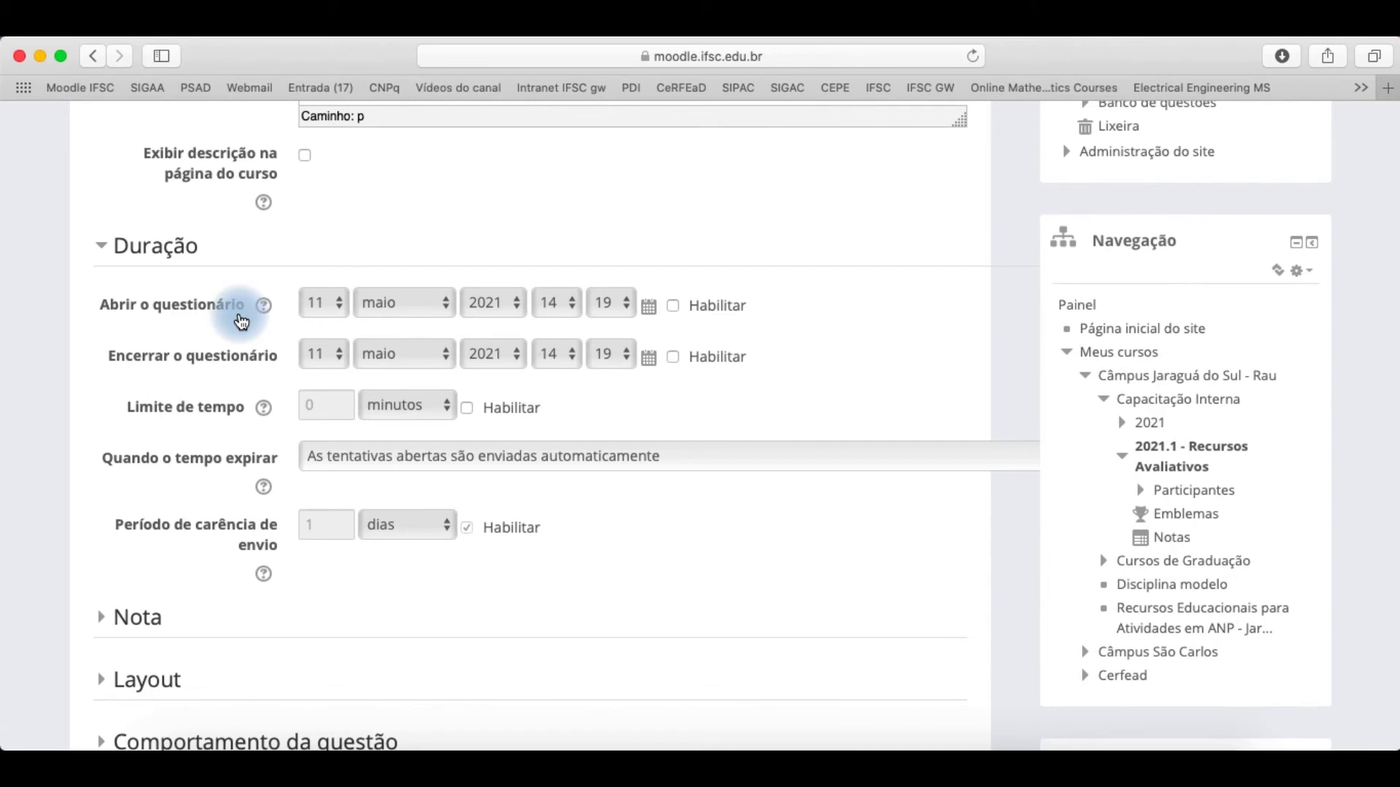
pyautogui.scroll(-2, 656, 400)
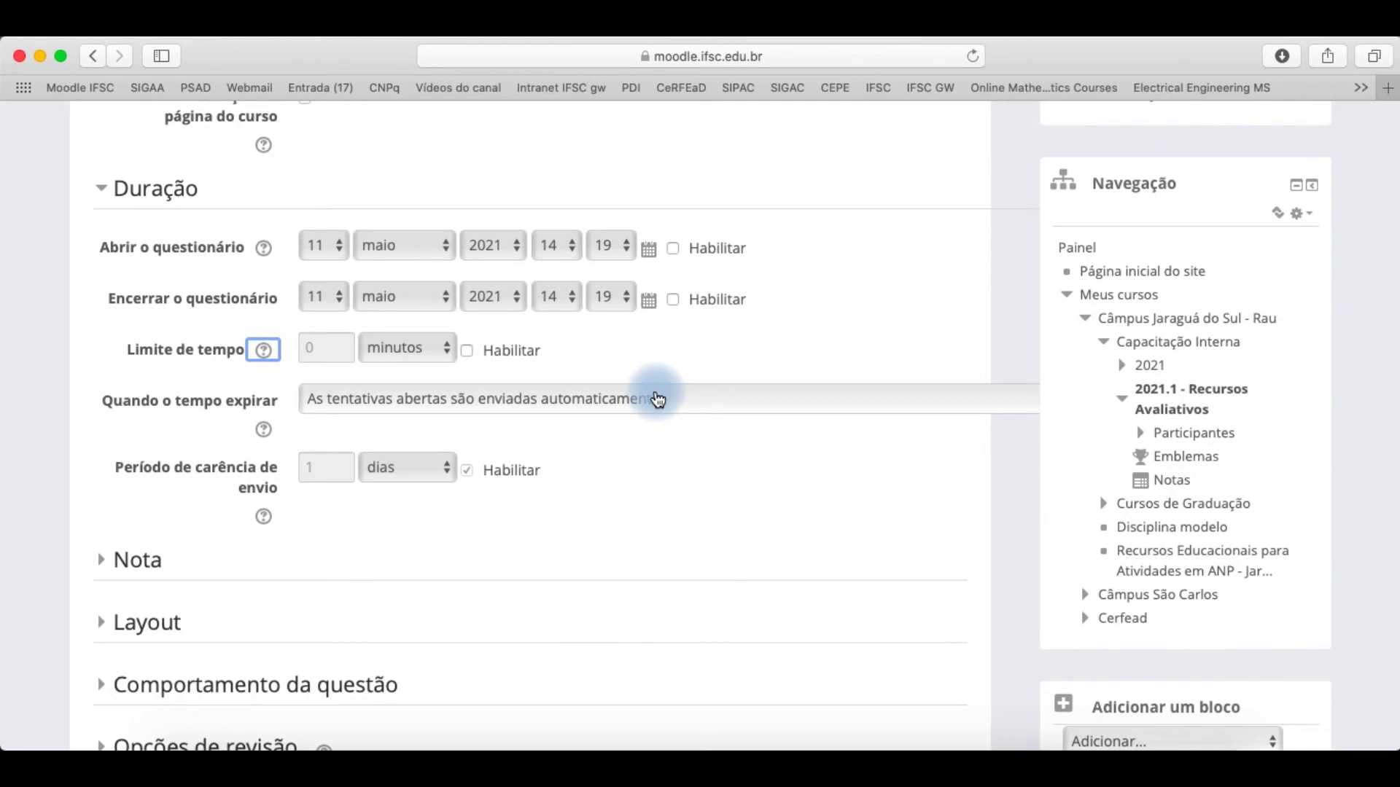
pyautogui.click(657, 400)
pyautogui.scroll(-5, 685, 479)
pyautogui.scroll(-5, 689, 486)
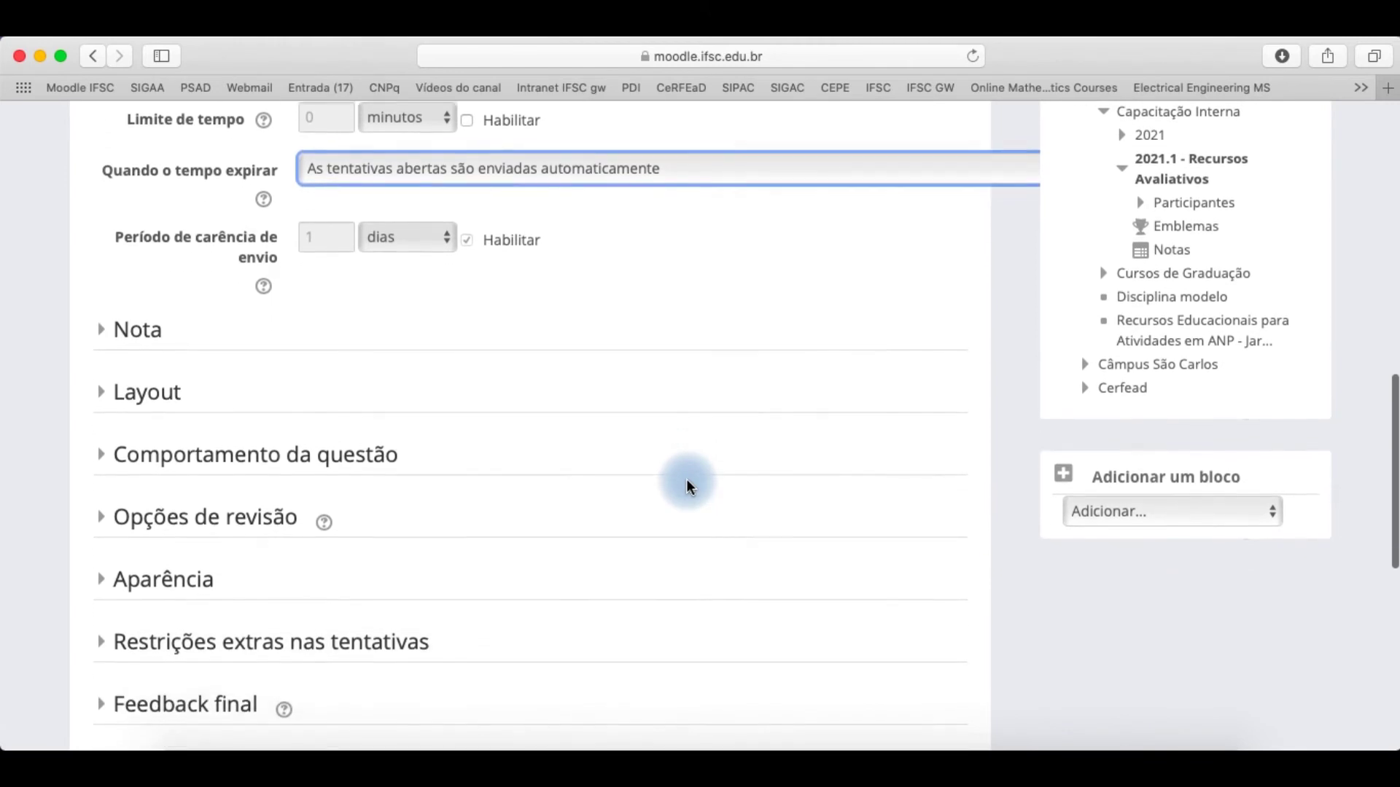
pyautogui.scroll(-1, 689, 485)
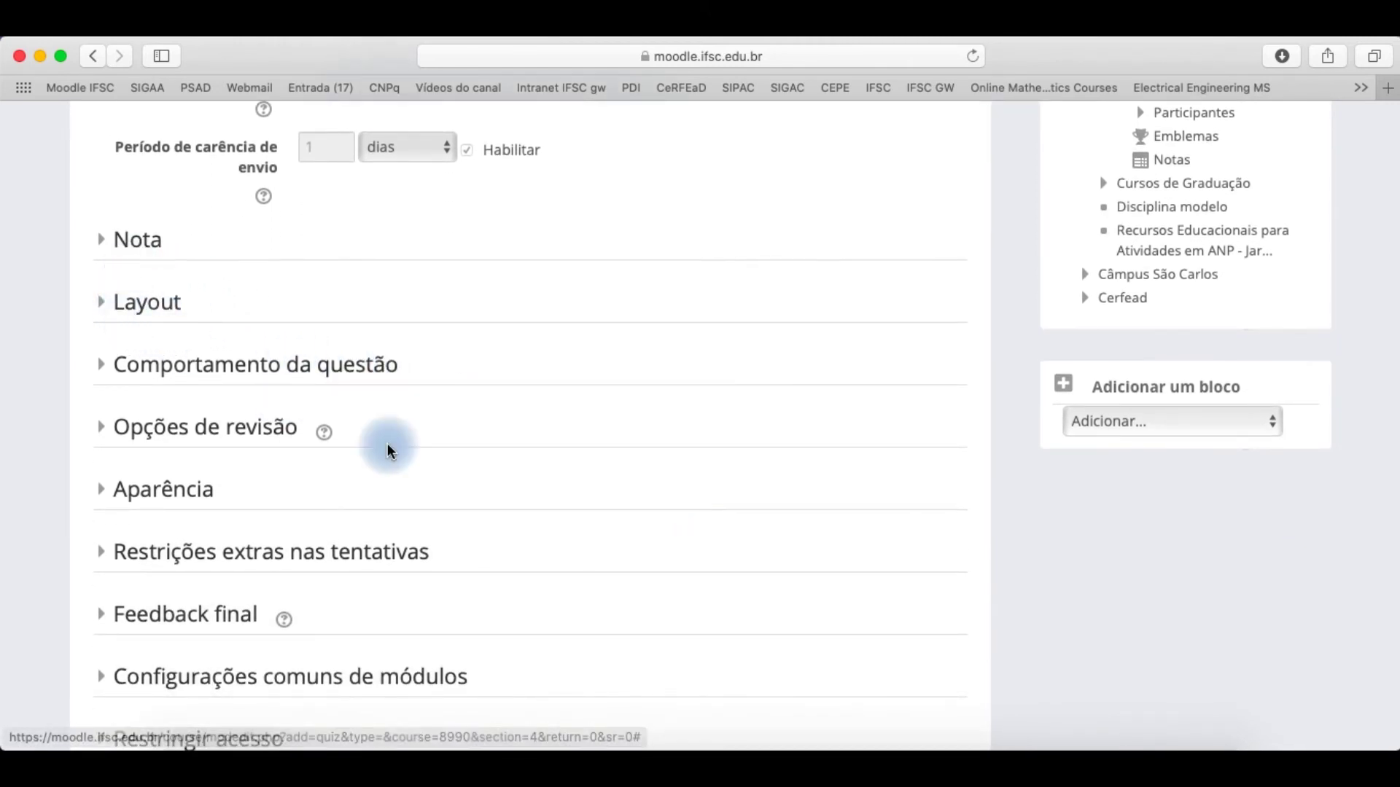
# Save and display the new quiz with its remaining settings as they are, and open it for question editing.
pyautogui.scroll(-8, 430, 477)
pyautogui.click(547, 683)
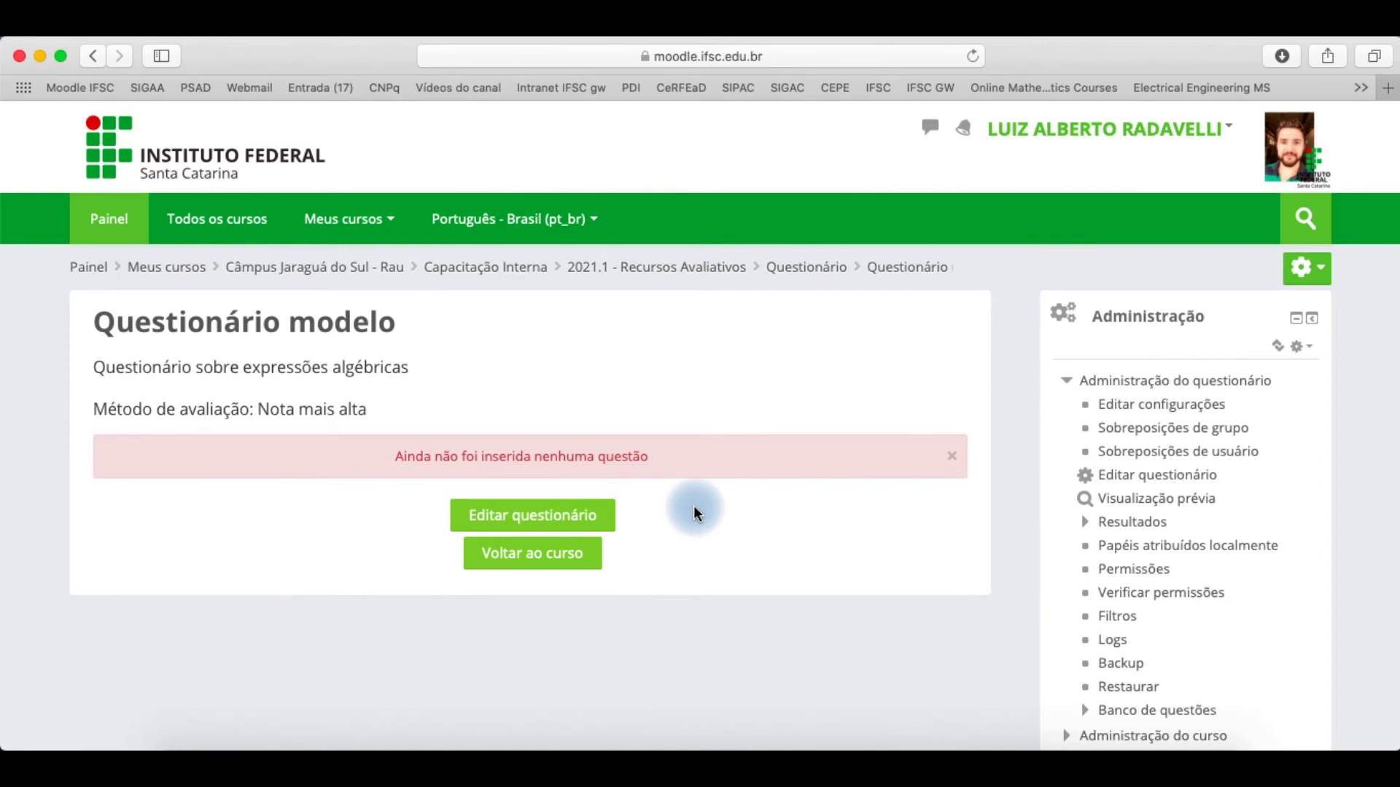
pyautogui.scroll(5, 471, 489)
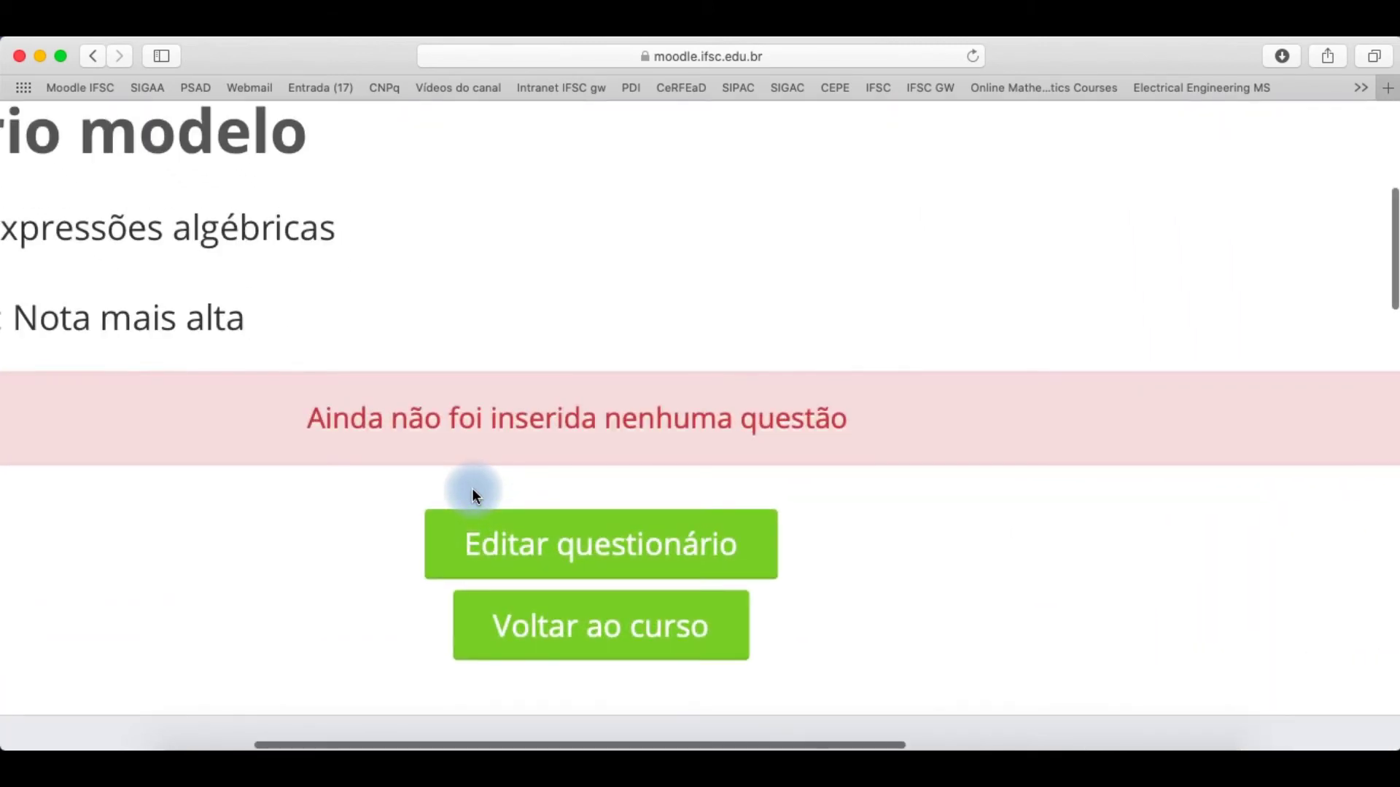
pyautogui.click(571, 554)
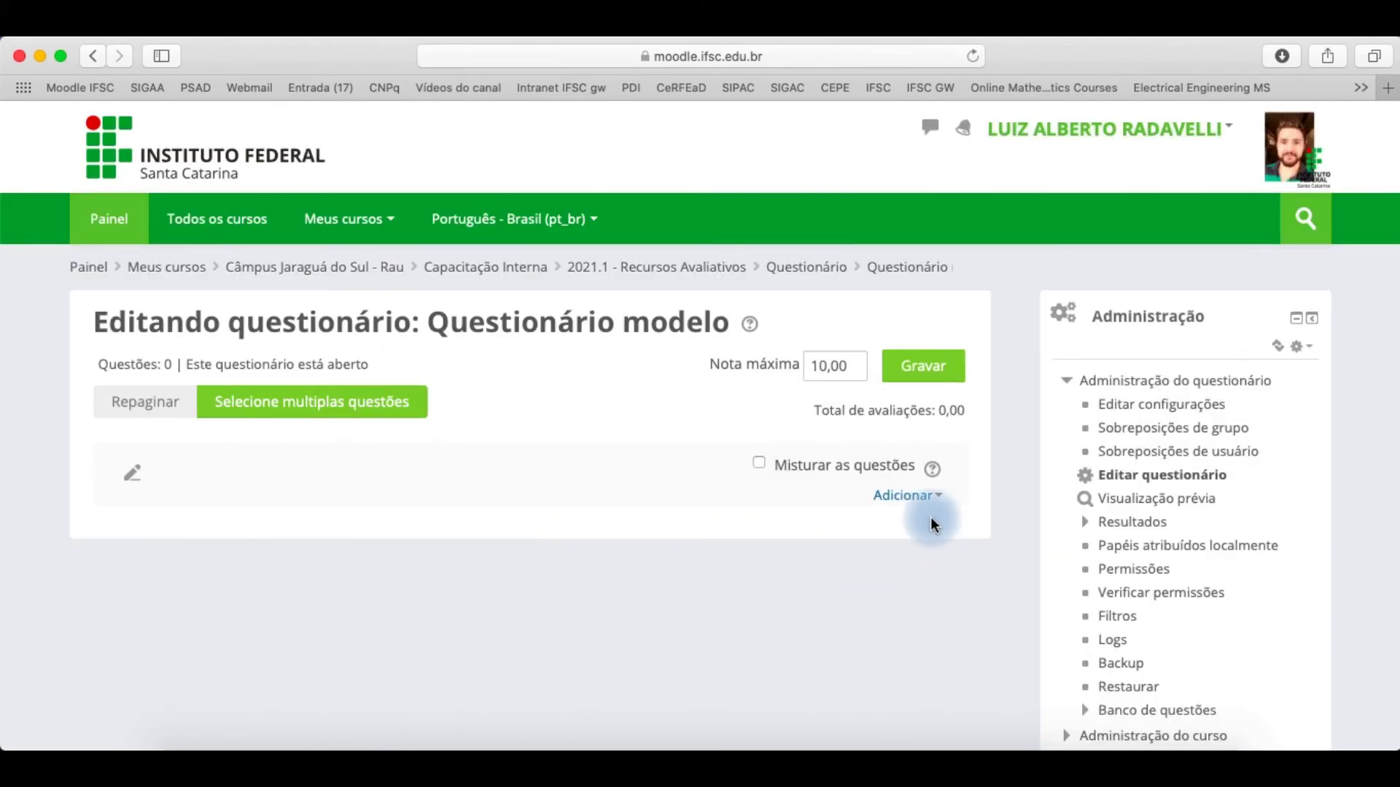
# Add a new question of the type Múltipla escolha to the quiz, looking through the available question types.
pyautogui.scroll(5, 930, 518)
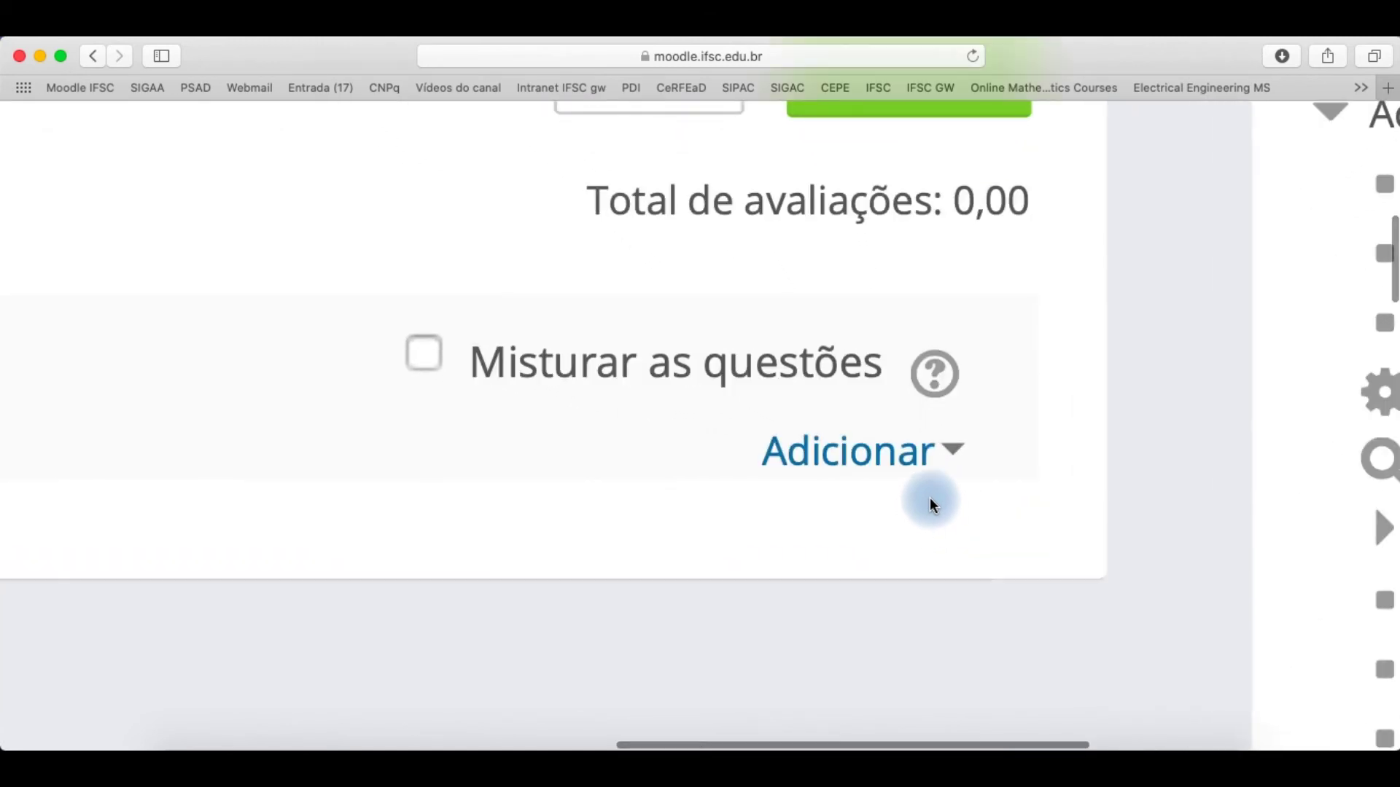
pyautogui.click(955, 456)
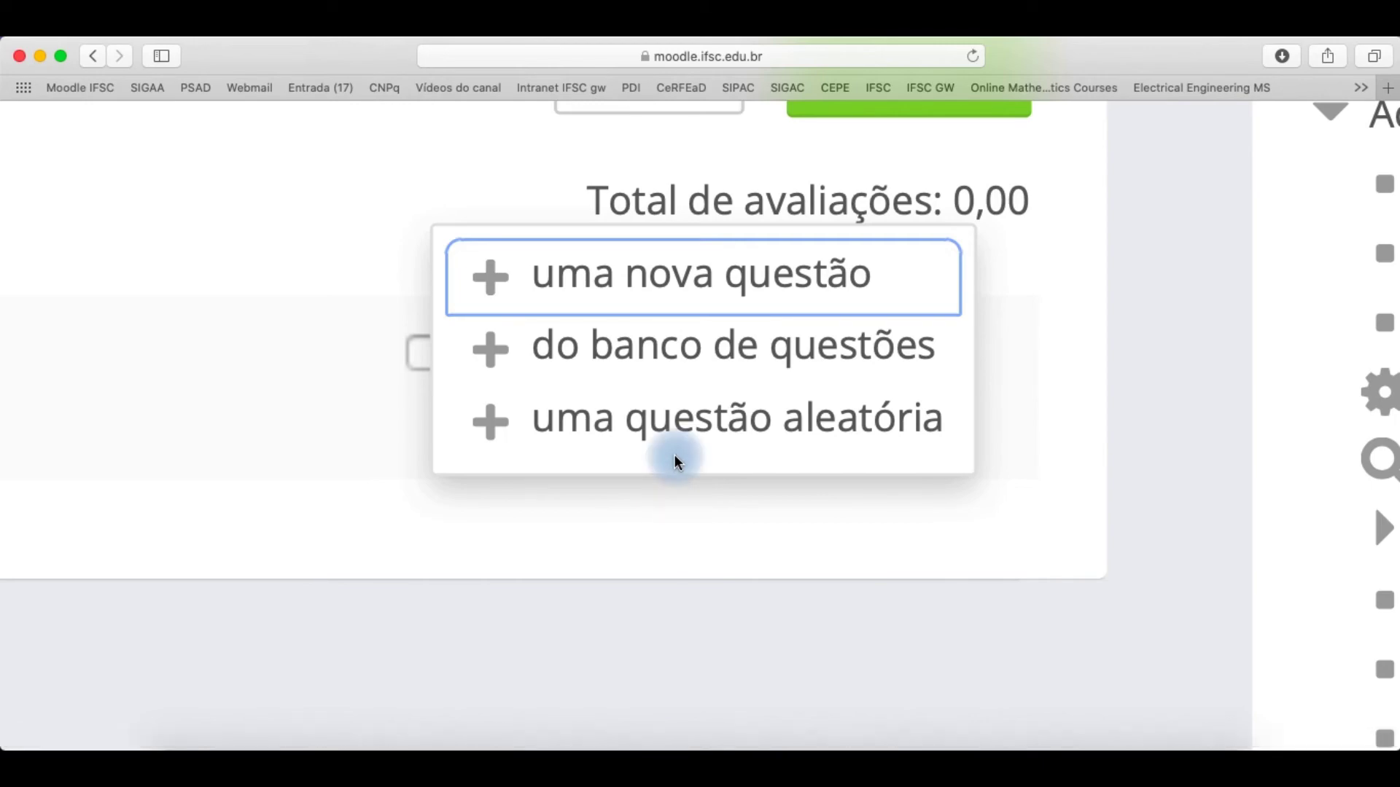
pyautogui.click(692, 292)
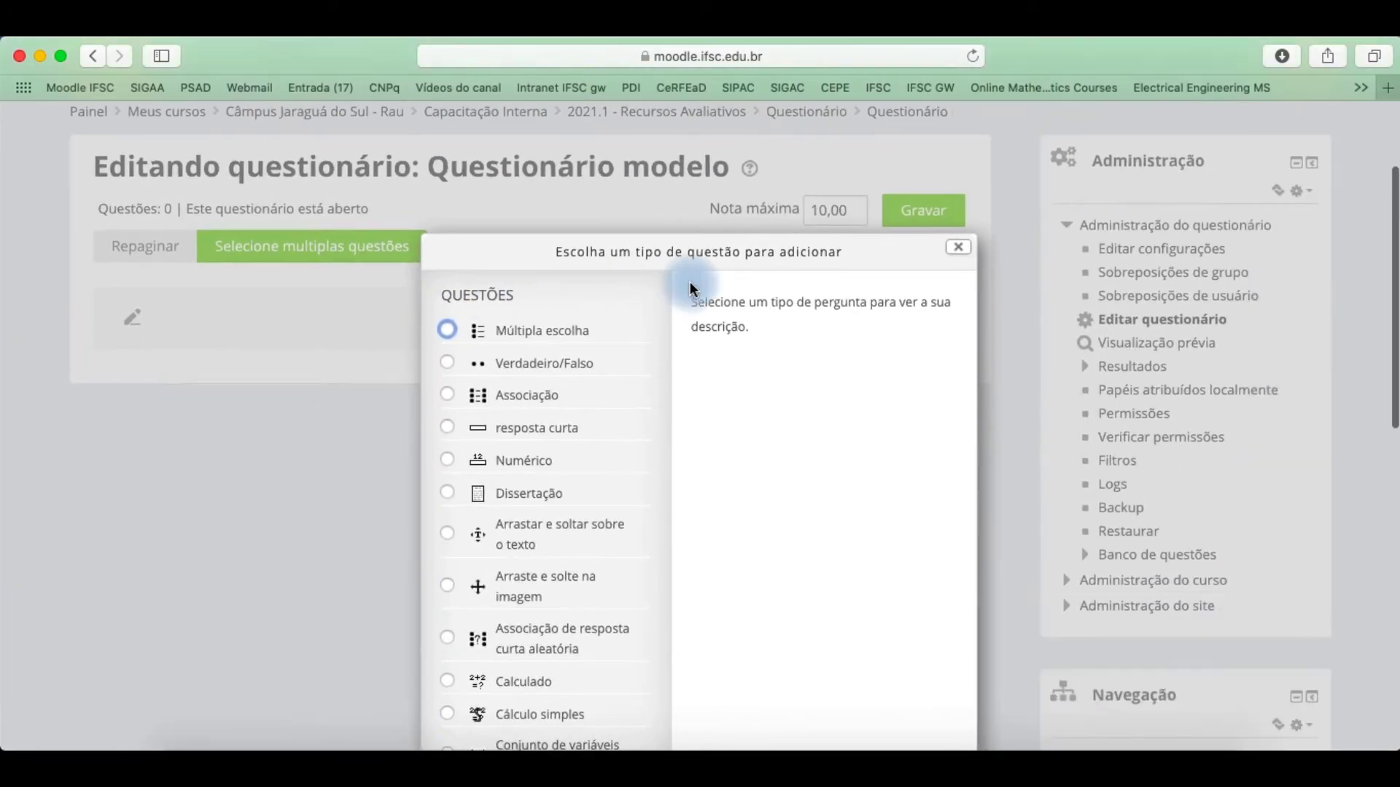
pyautogui.press('shift+super+backslash')
pyautogui.click(477, 303)
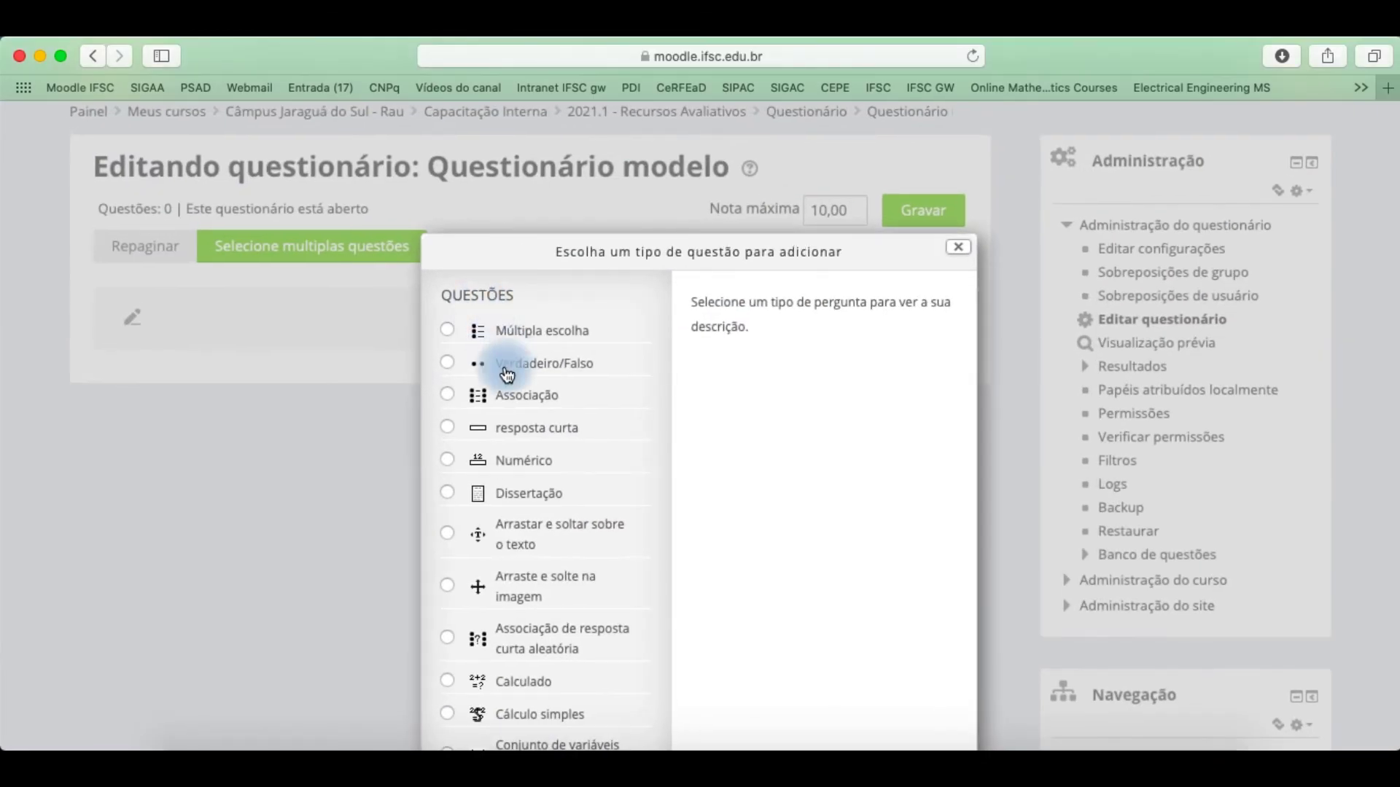
pyautogui.scroll(-3, 511, 357)
pyautogui.scroll(-5, 627, 466)
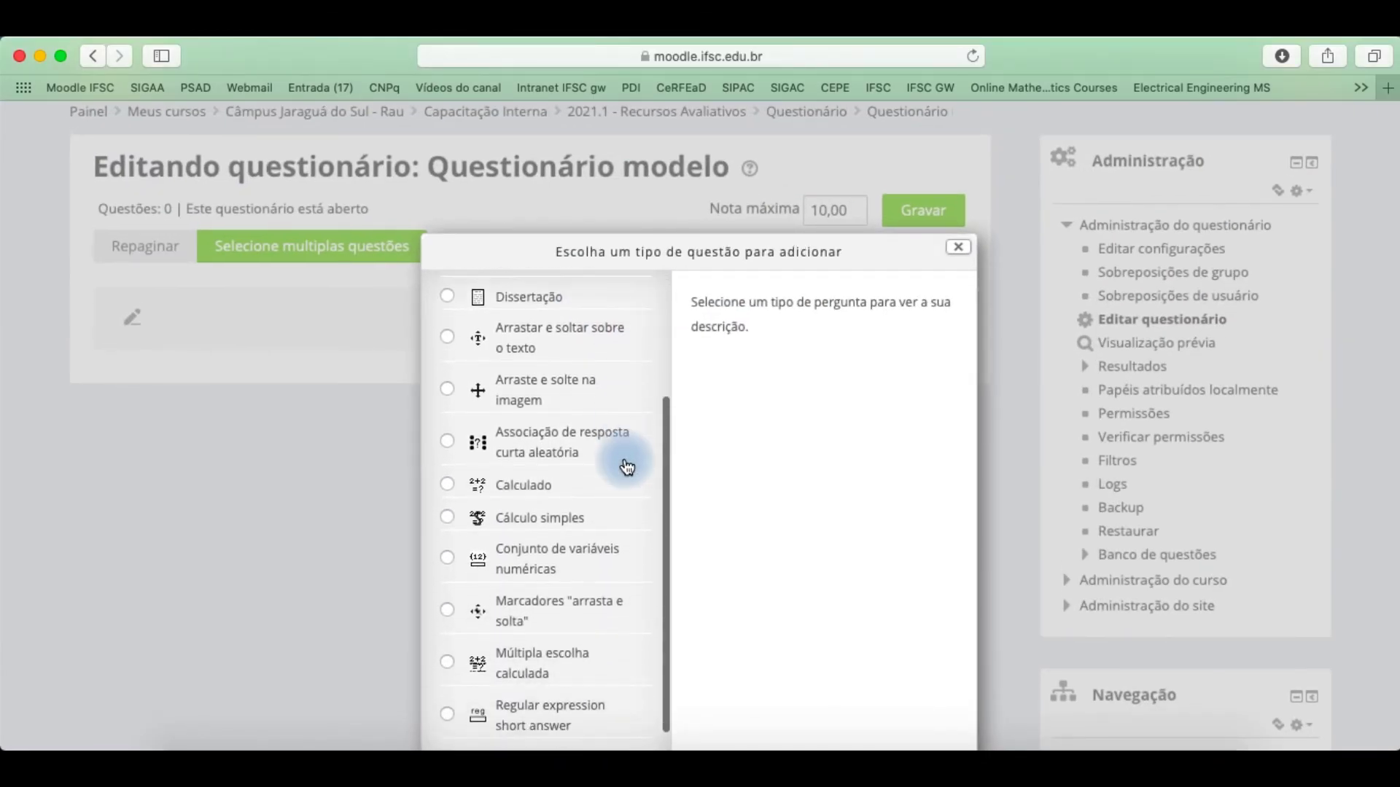
pyautogui.scroll(-6, 374, 537)
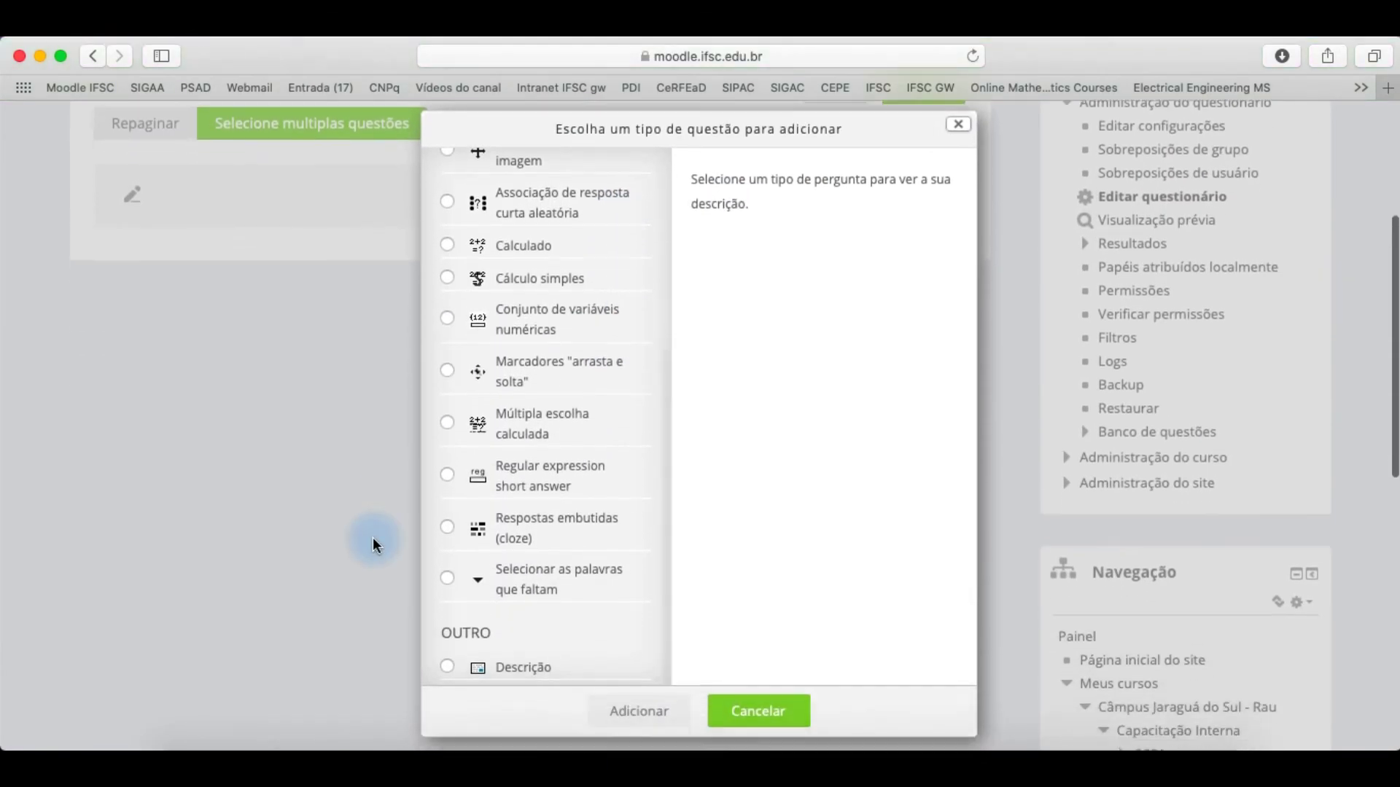
pyautogui.scroll(10, 518, 467)
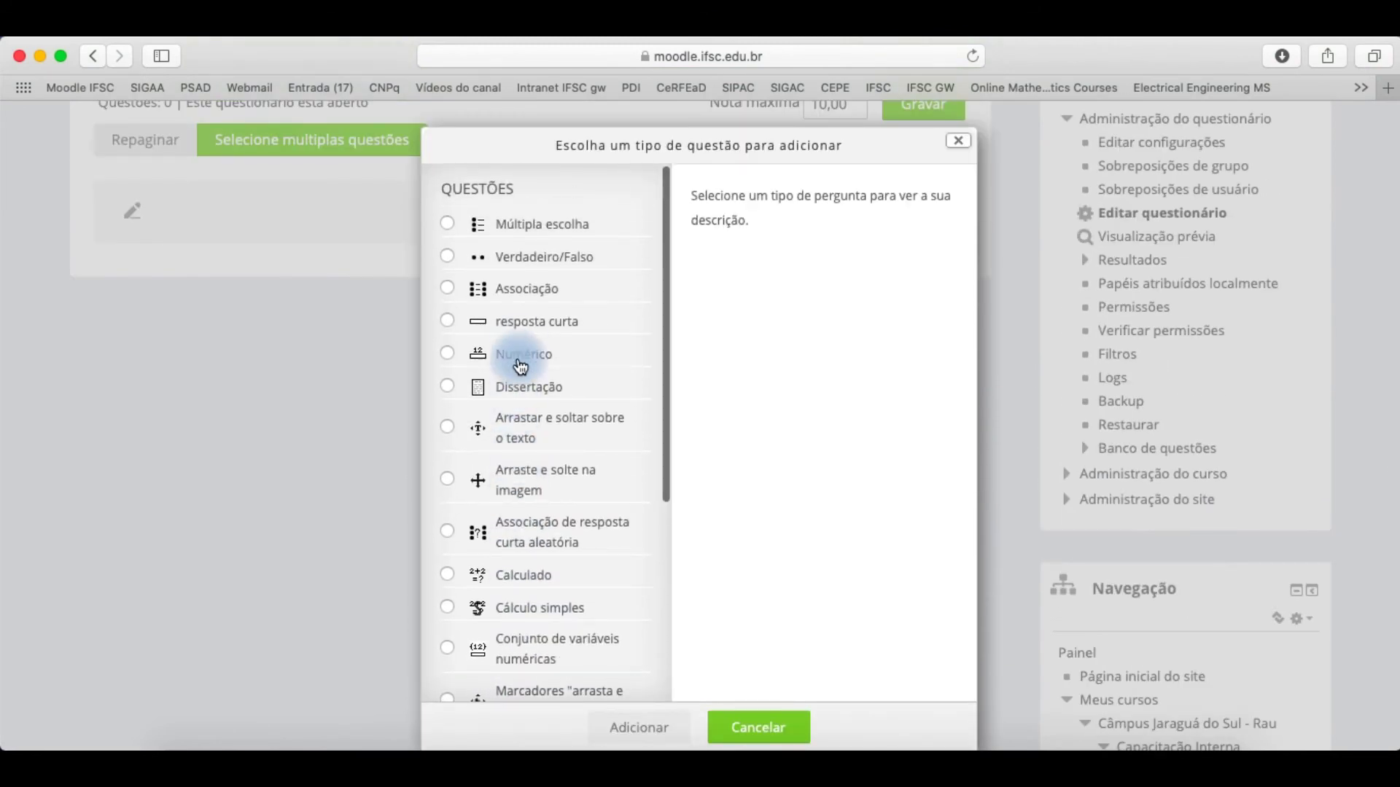
pyautogui.click(517, 233)
pyautogui.click(634, 727)
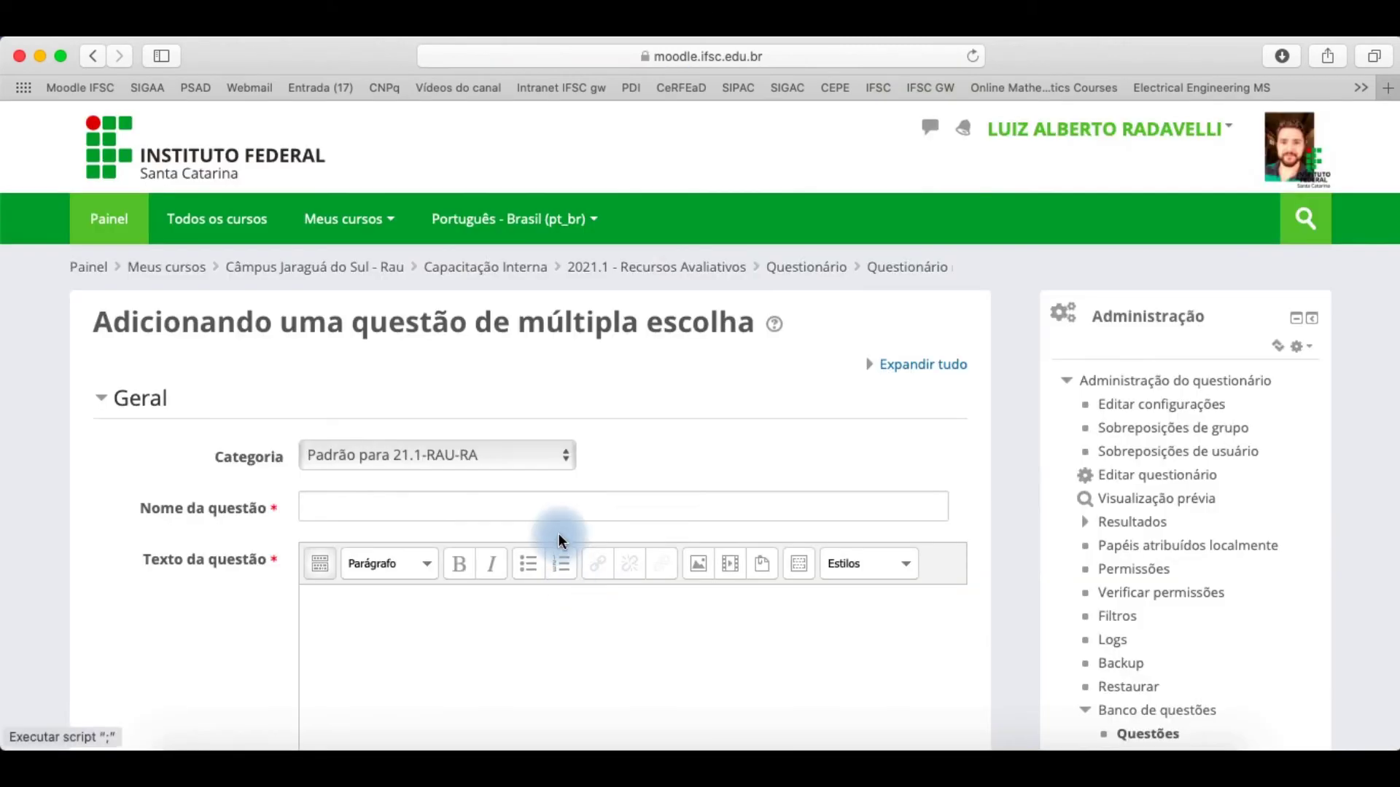
# Name the question "Questão 1" and enter the question text "Qual a cor do cavalo branco de Napoleão?".
pyautogui.scroll(-5, 558, 536)
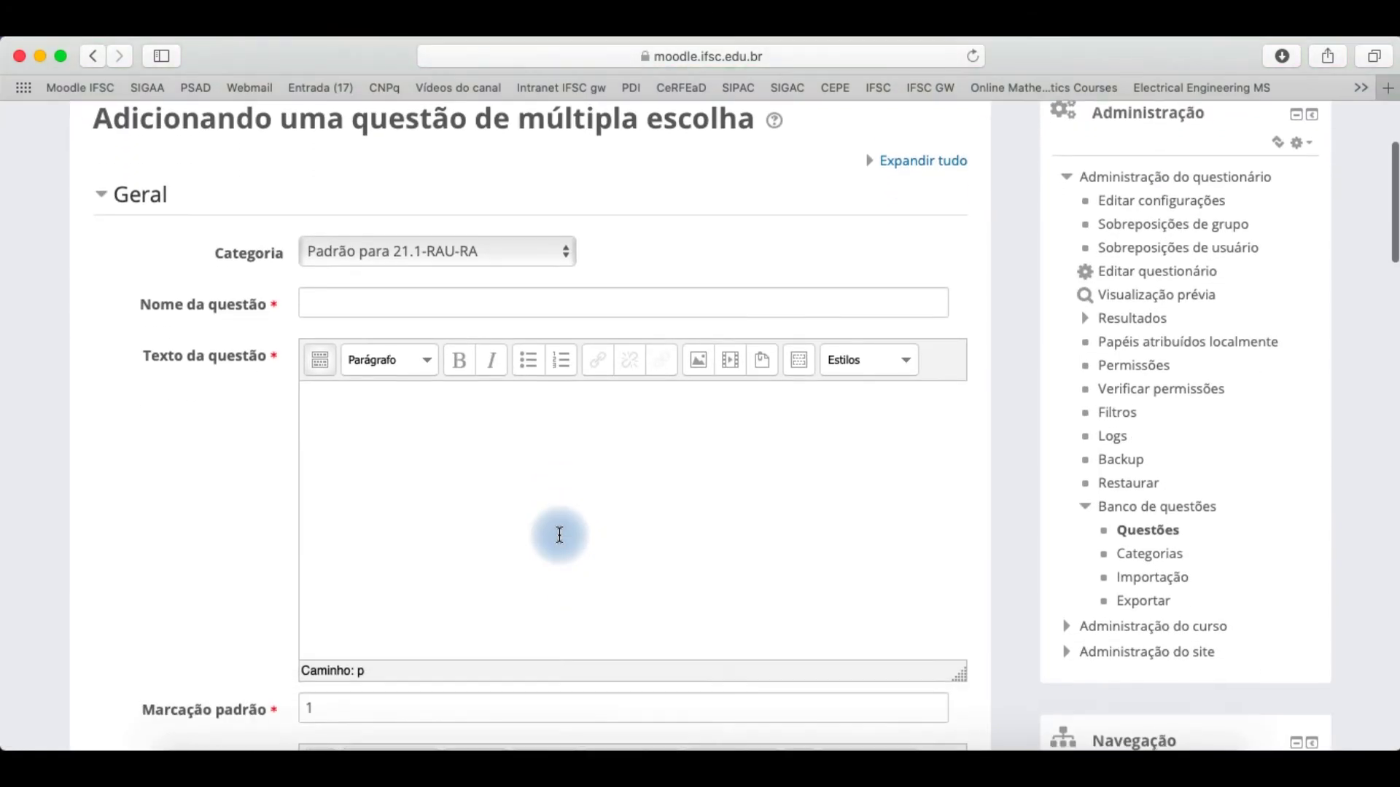
pyautogui.click(399, 288)
pyautogui.write('Questã')
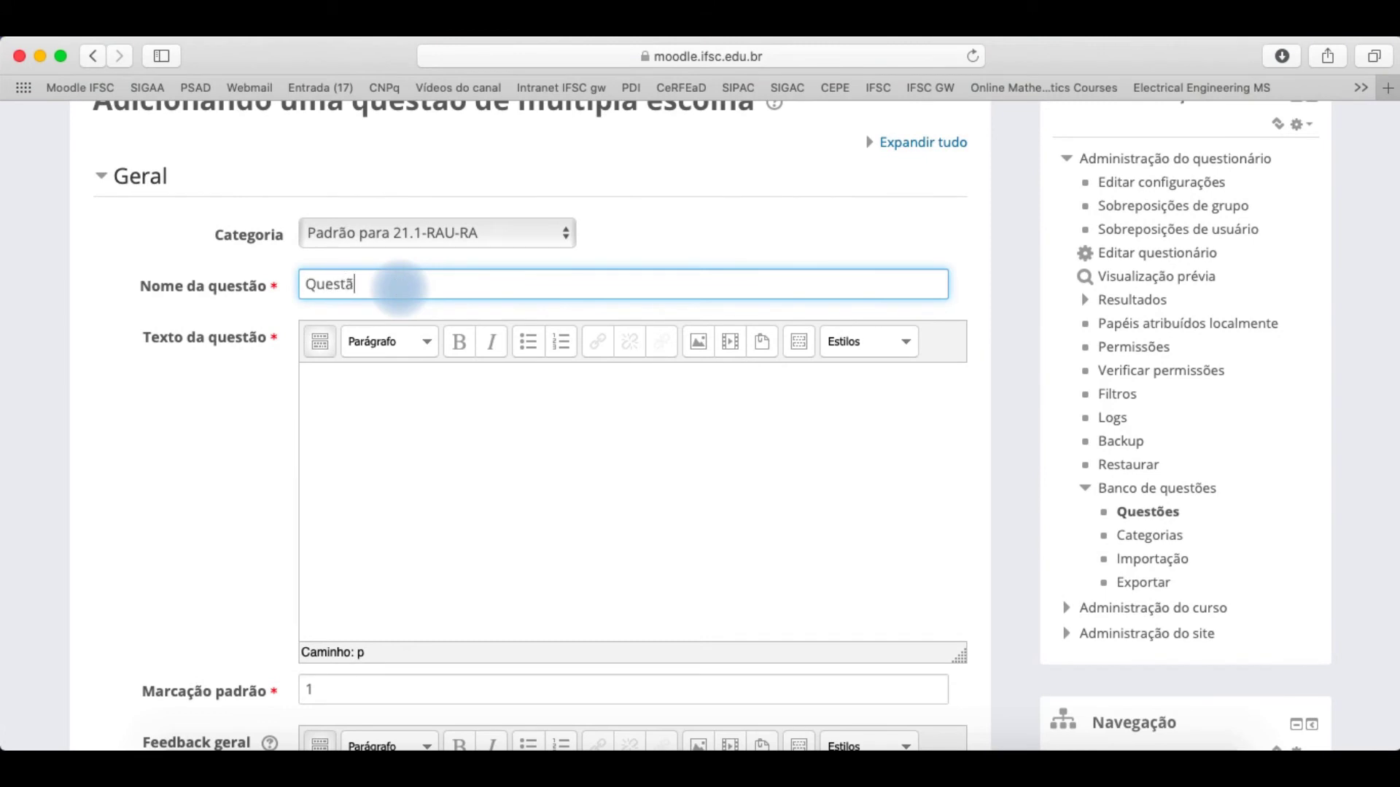
pyautogui.write('o 1')
pyautogui.click(401, 414)
pyautogui.scroll(-2, 401, 417)
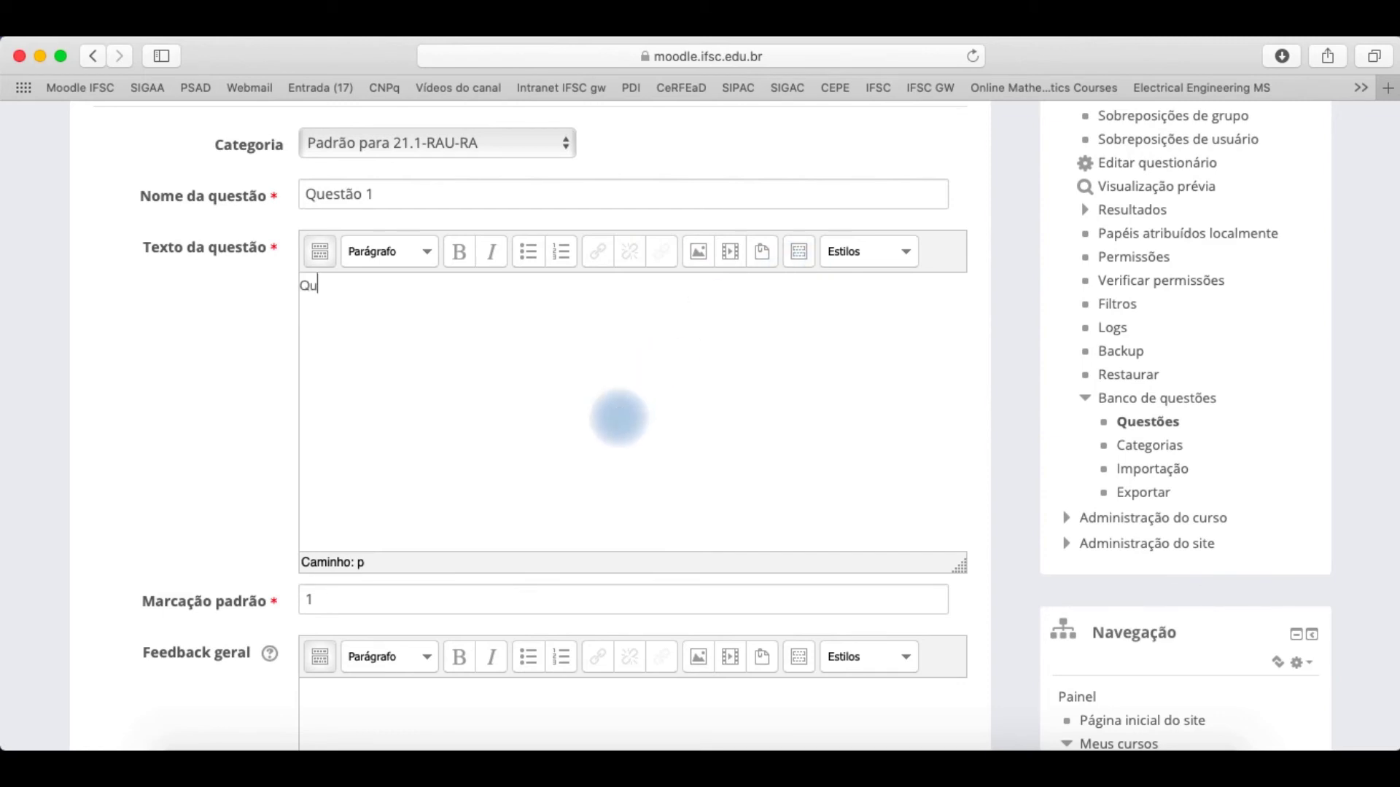
pyautogui.write('oleão?')
# Enter "retorno para a questão 1...." as the question's general feedback.
pyautogui.scroll(-3, 592, 478)
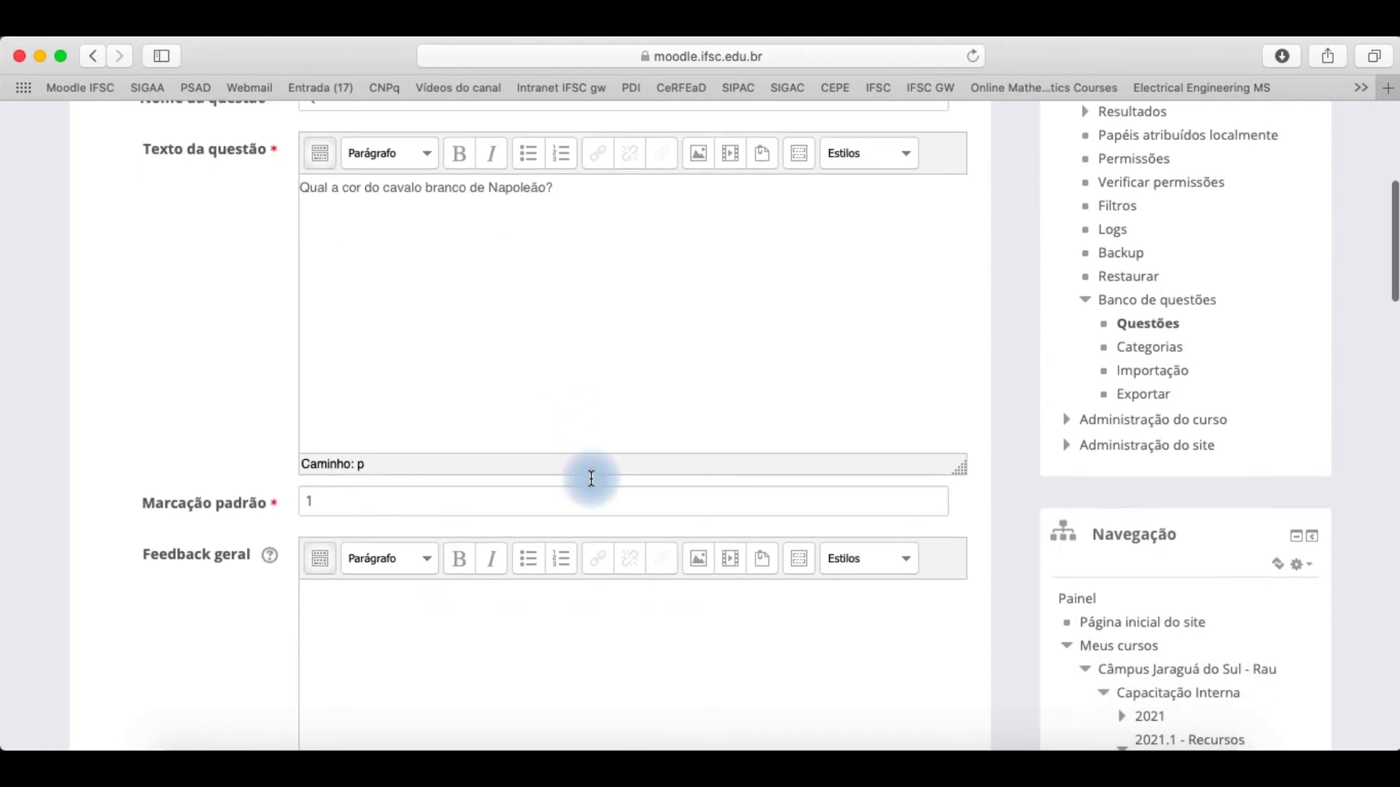
pyautogui.scroll(-5, 591, 478)
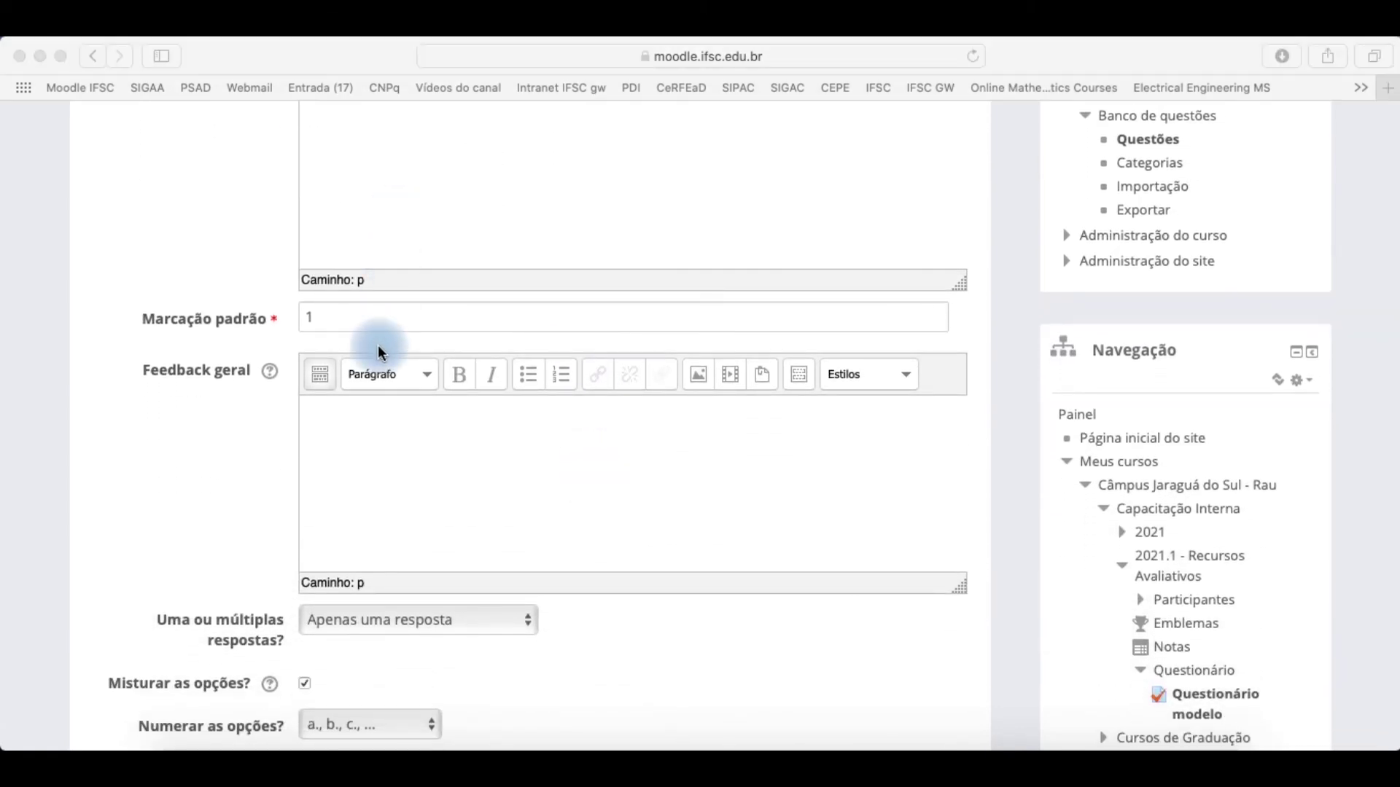
pyautogui.click(305, 436)
pyautogui.scroll(5, 305, 436)
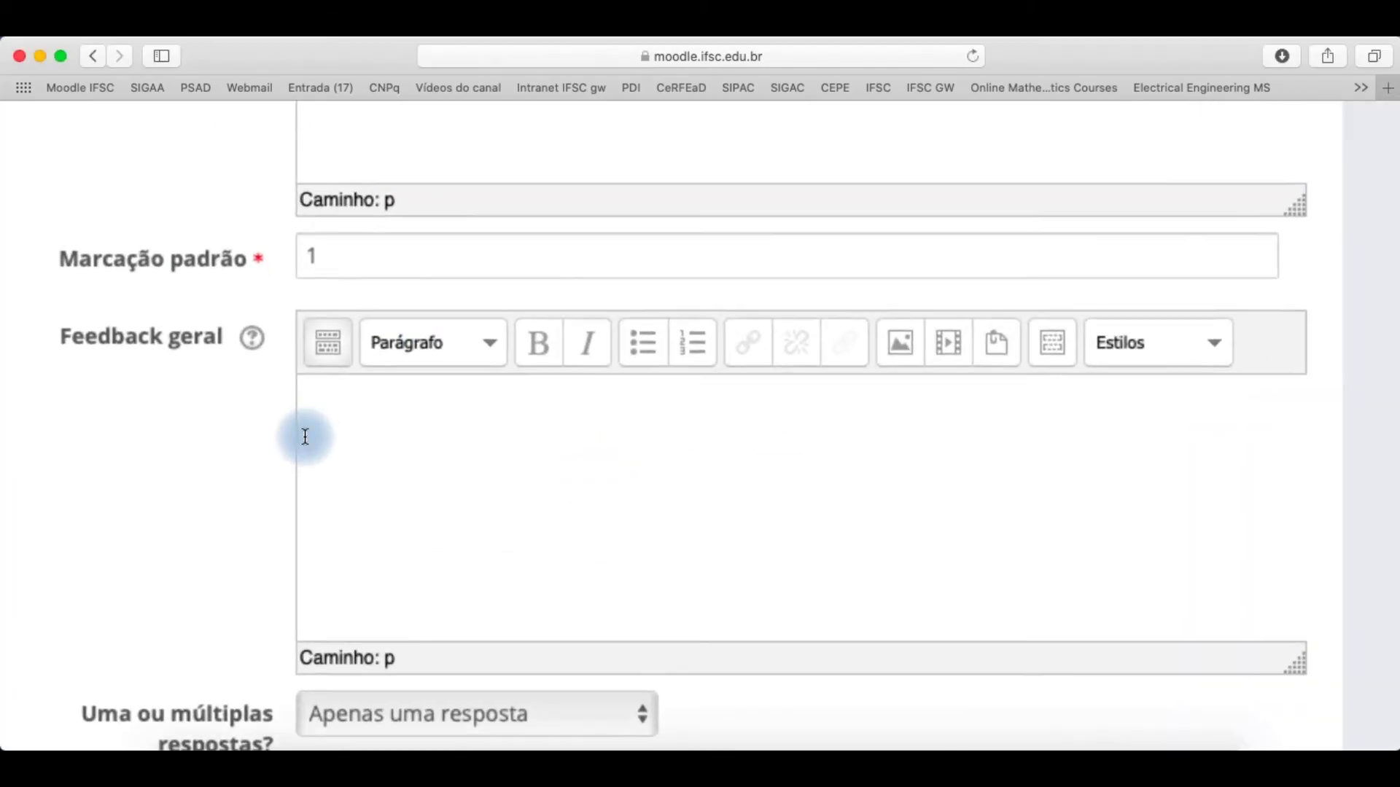
pyautogui.scroll(-2, 304, 436)
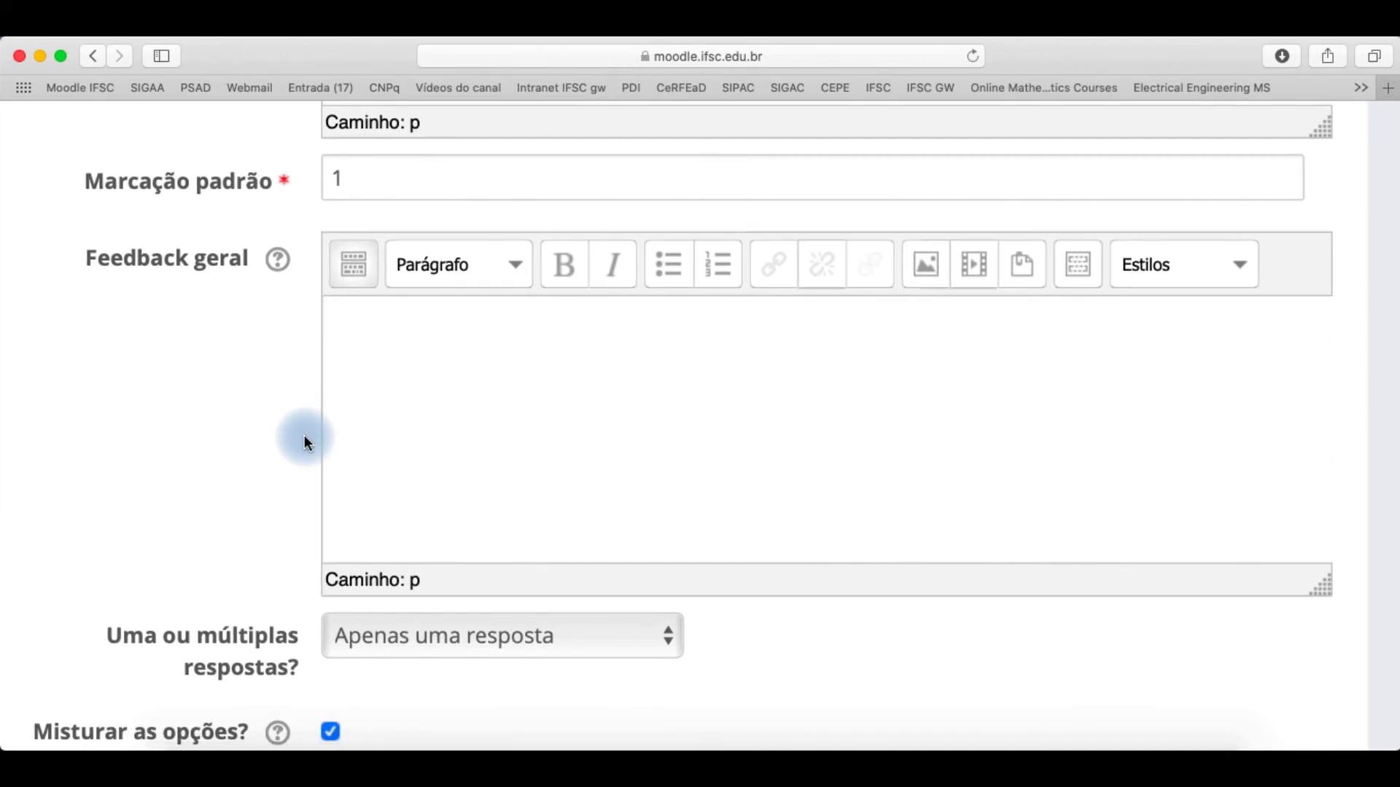
pyautogui.scroll(-5, 304, 435)
pyautogui.scroll(3, 304, 435)
pyautogui.scroll(4, 304, 436)
pyautogui.scroll(-7, 304, 436)
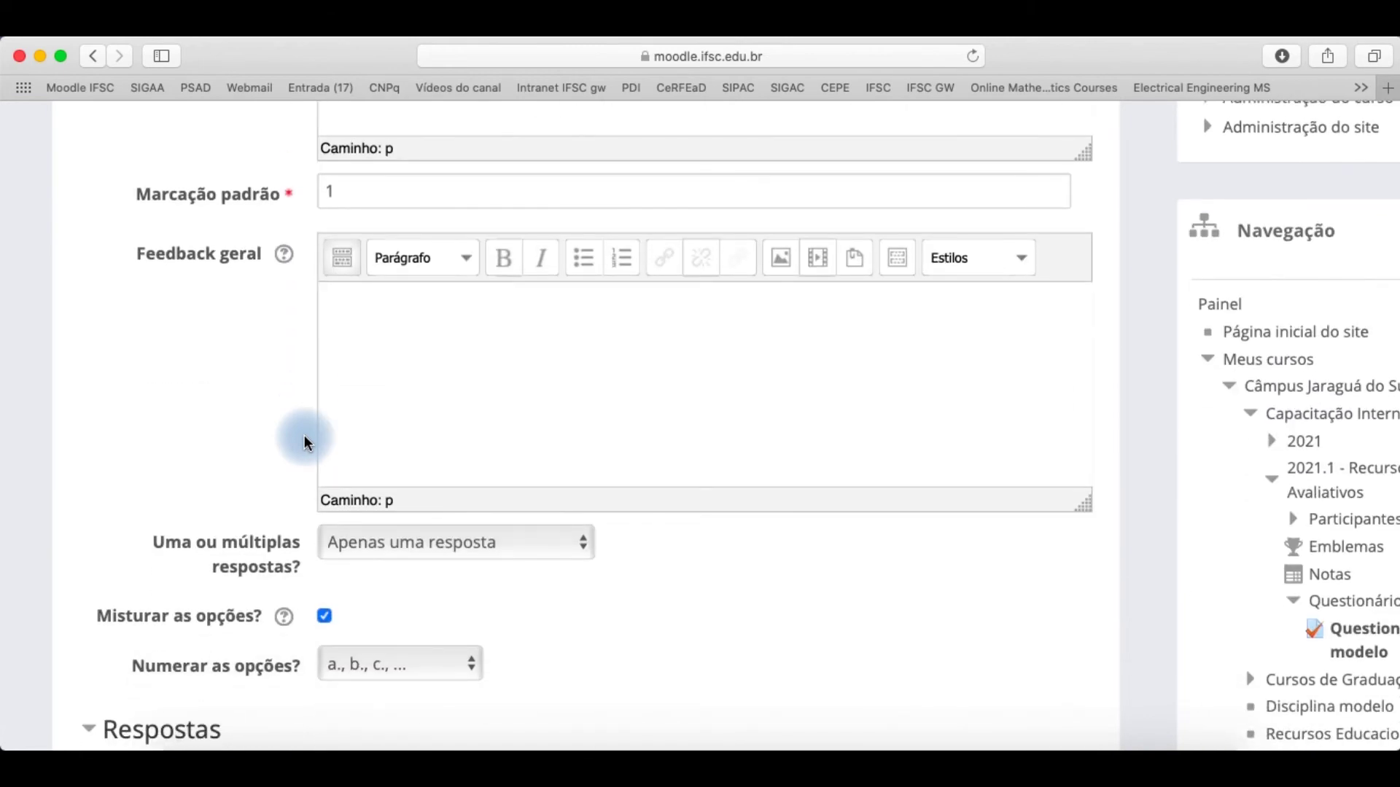
pyautogui.scroll(-7, 304, 436)
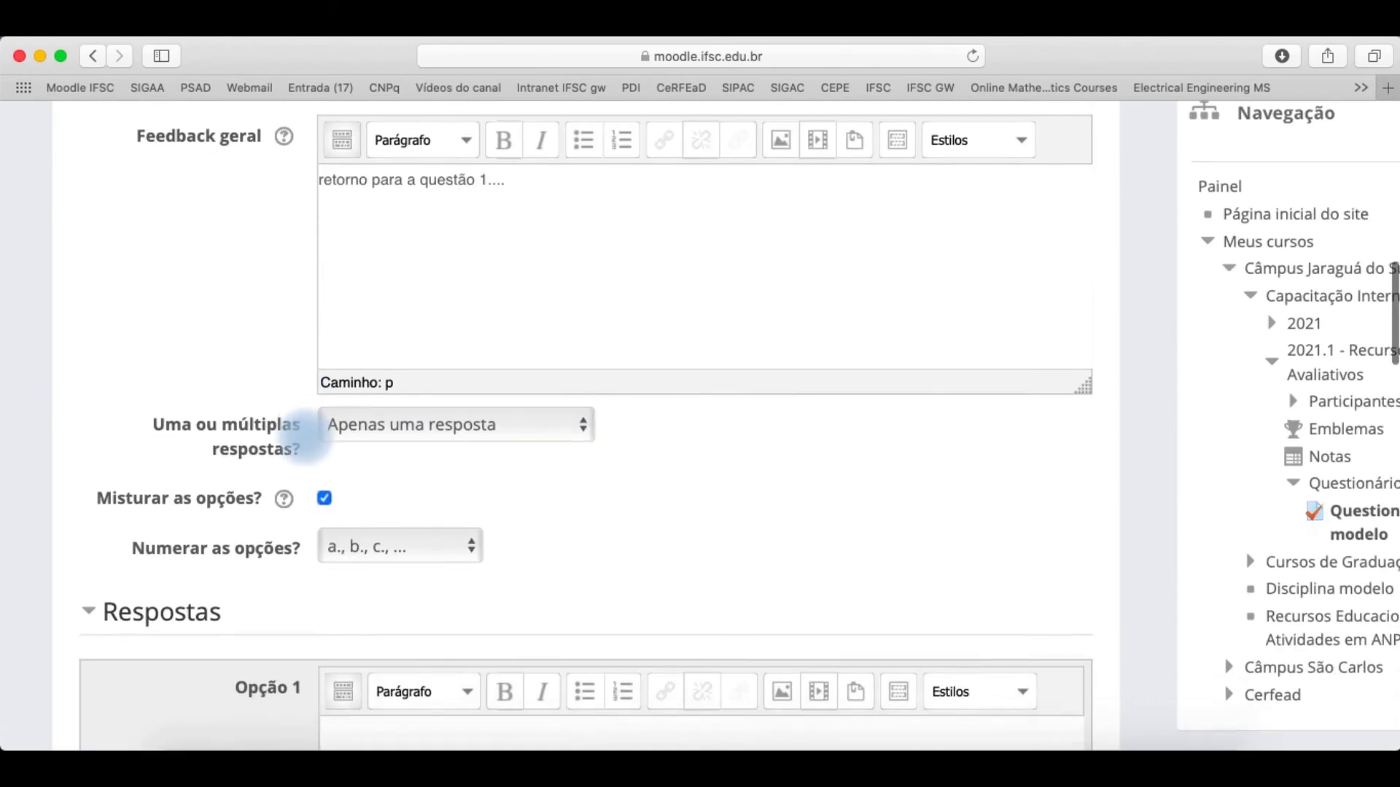
# Fill in Opção 1 with the answer "preto" and the feedback "não!!".
pyautogui.scroll(-1, 304, 436)
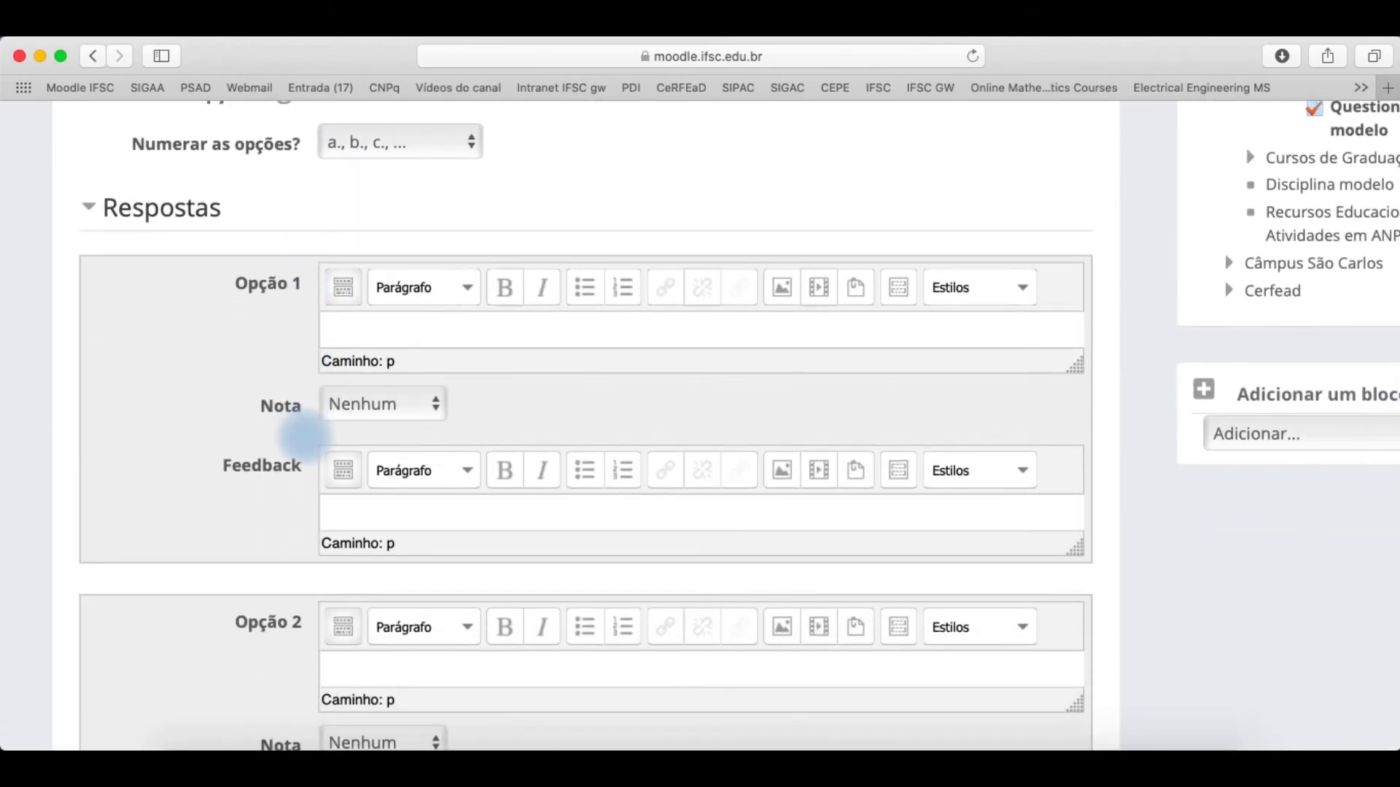
pyautogui.scroll(-2, 304, 436)
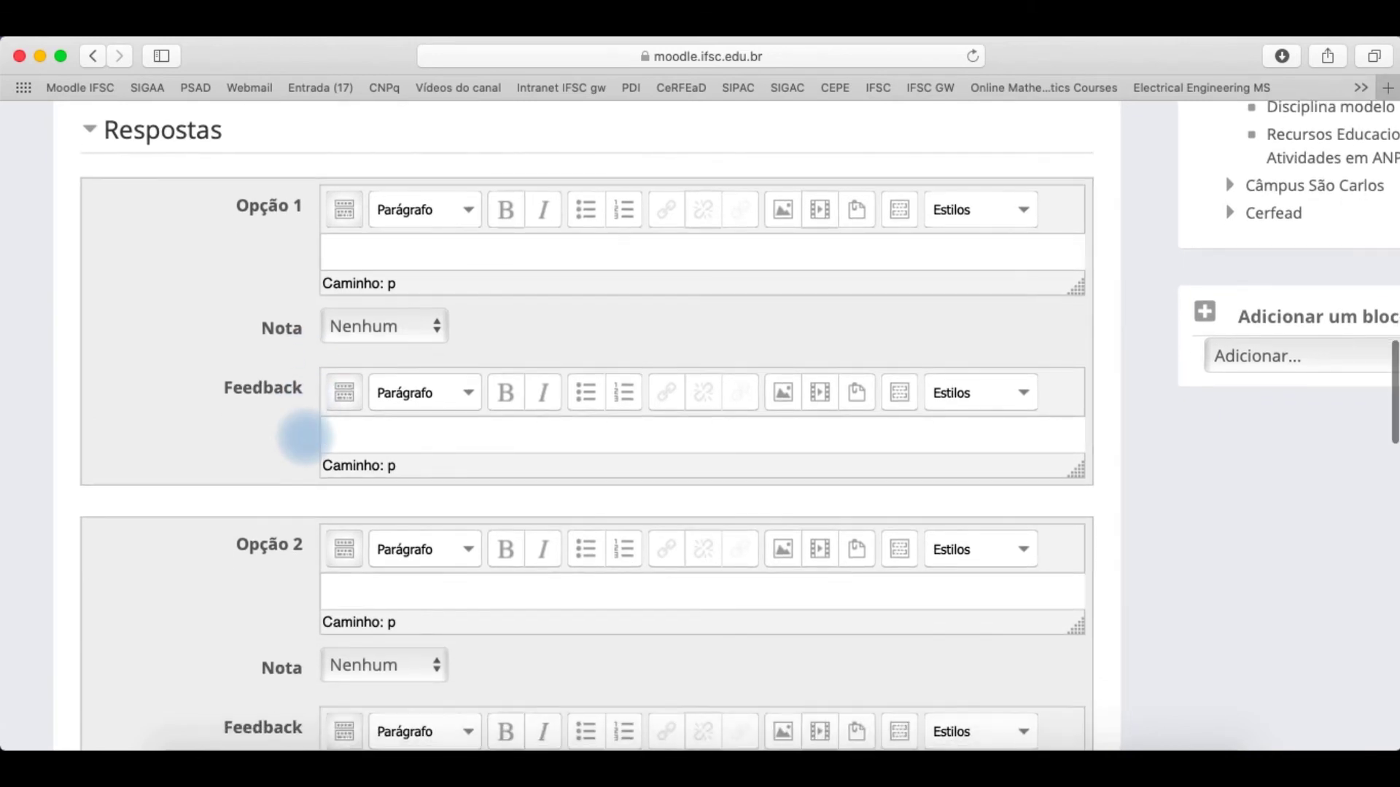
pyautogui.scroll(1, 304, 436)
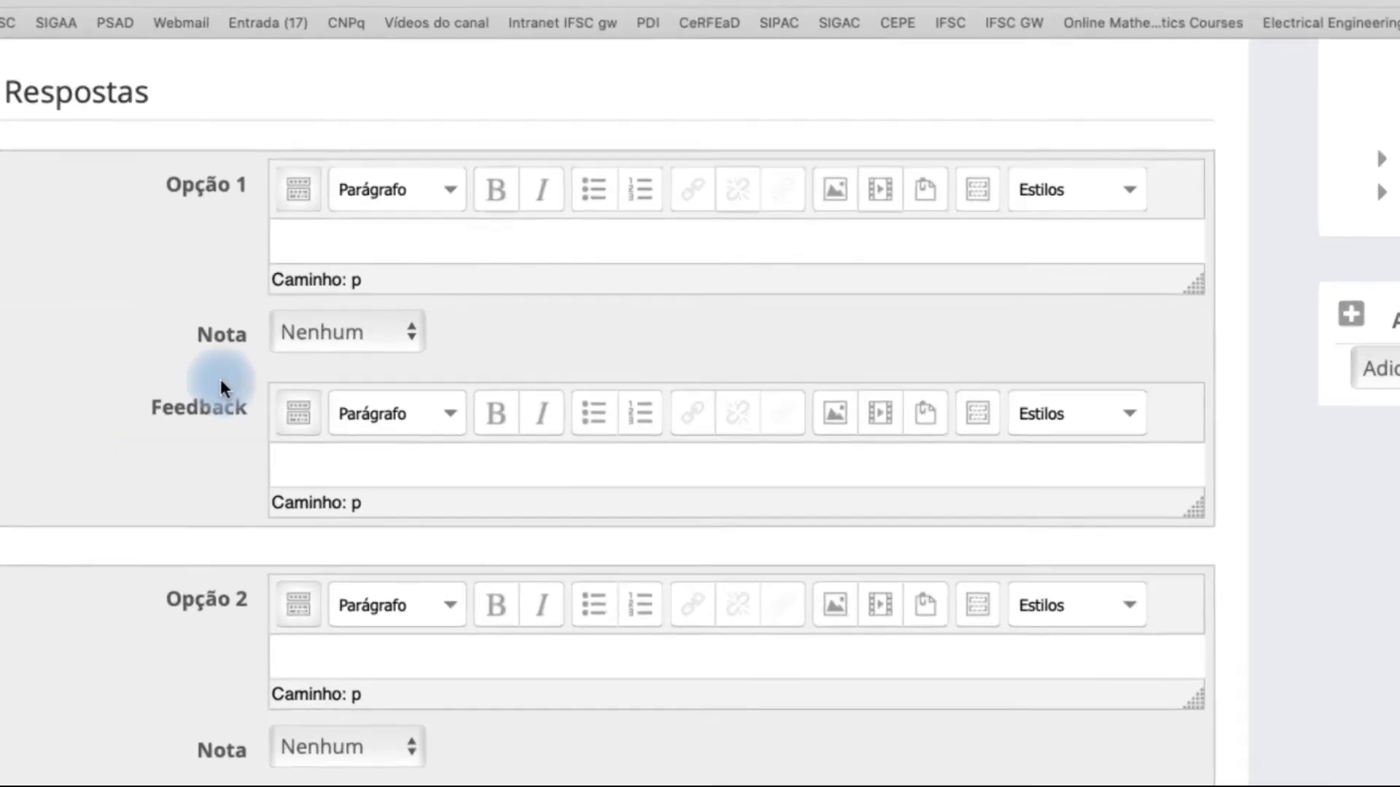
pyautogui.click(427, 275)
pyautogui.write('preto')
pyautogui.click(419, 477)
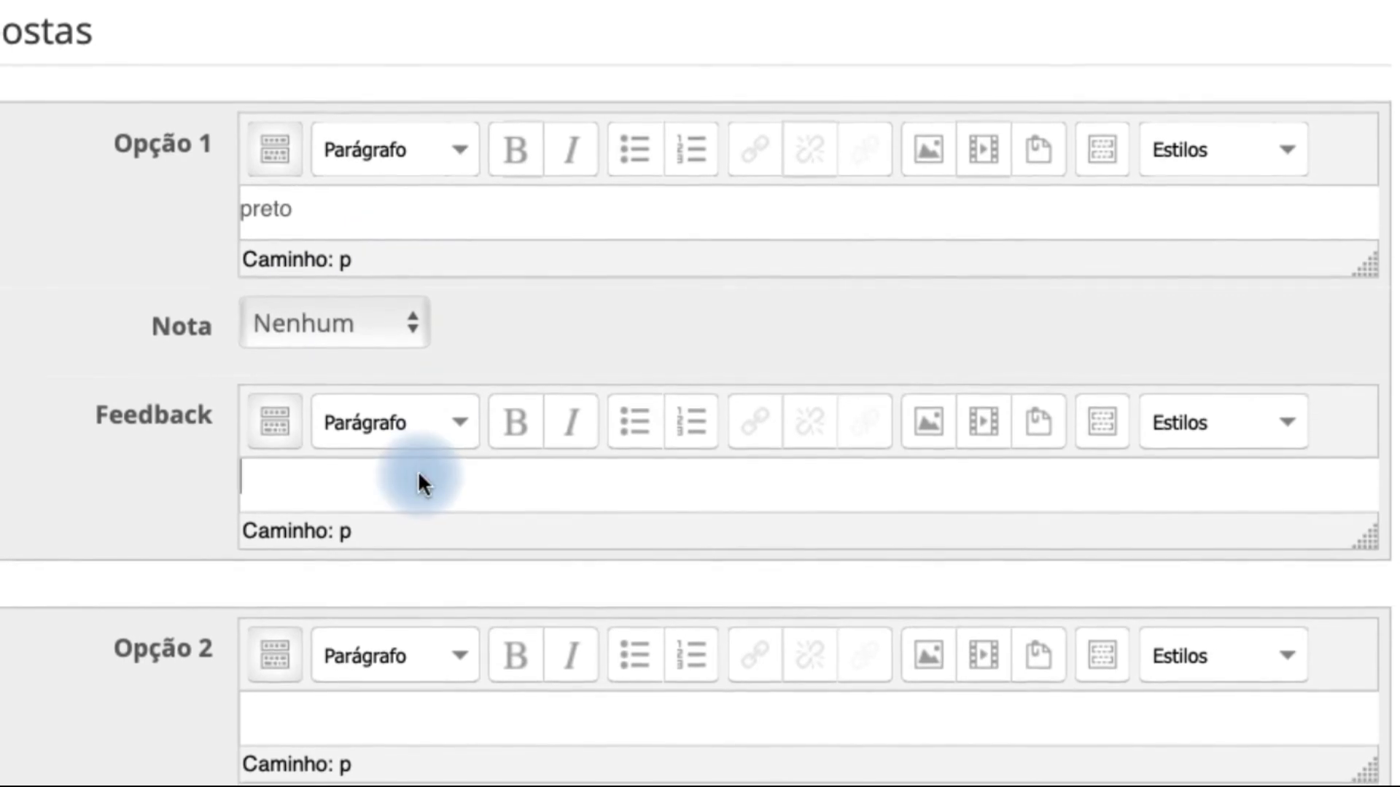
pyautogui.write('não!!')
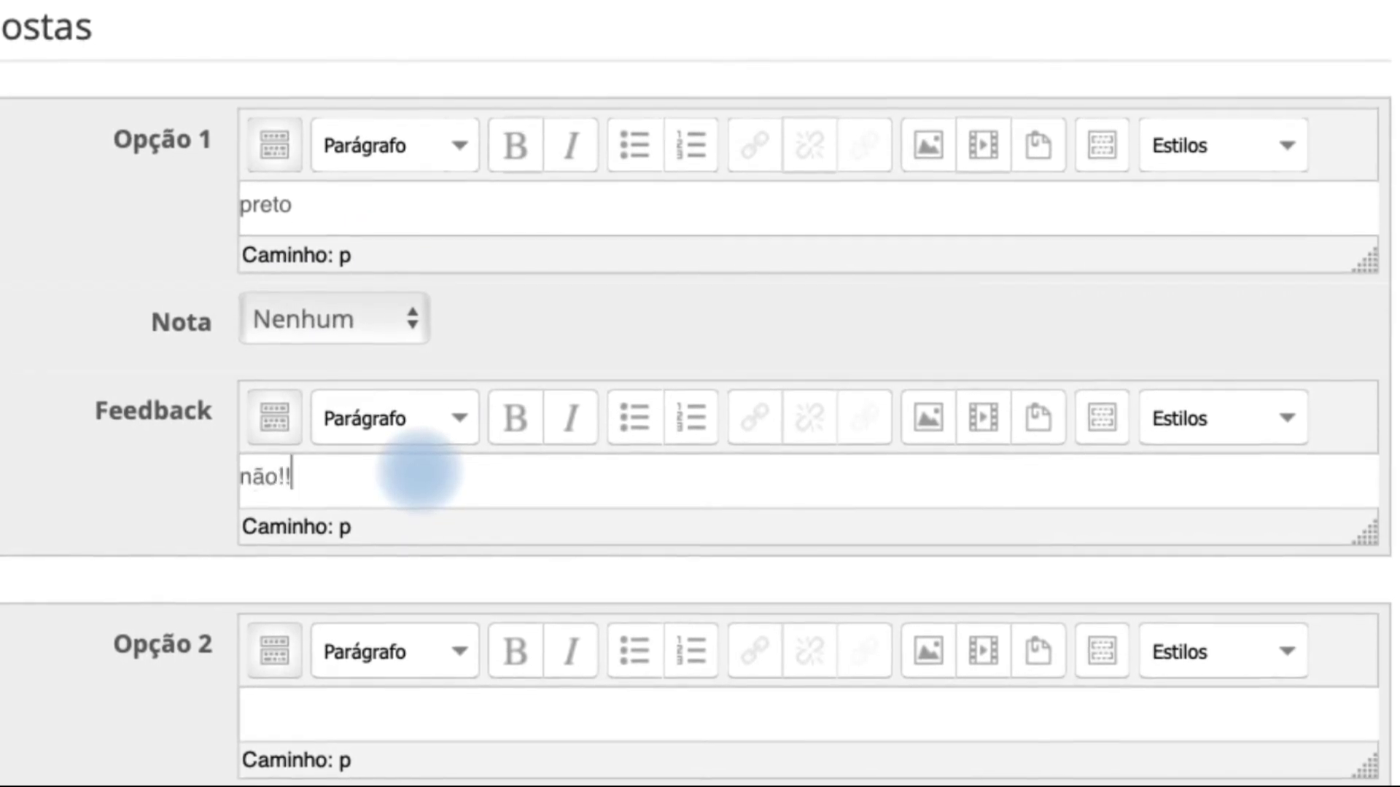
# Fill in Opção 2 with the answer "branco" and the feedback "sim!!".
pyautogui.scroll(-3, 397, 495)
pyautogui.click(417, 482)
pyautogui.write('branco')
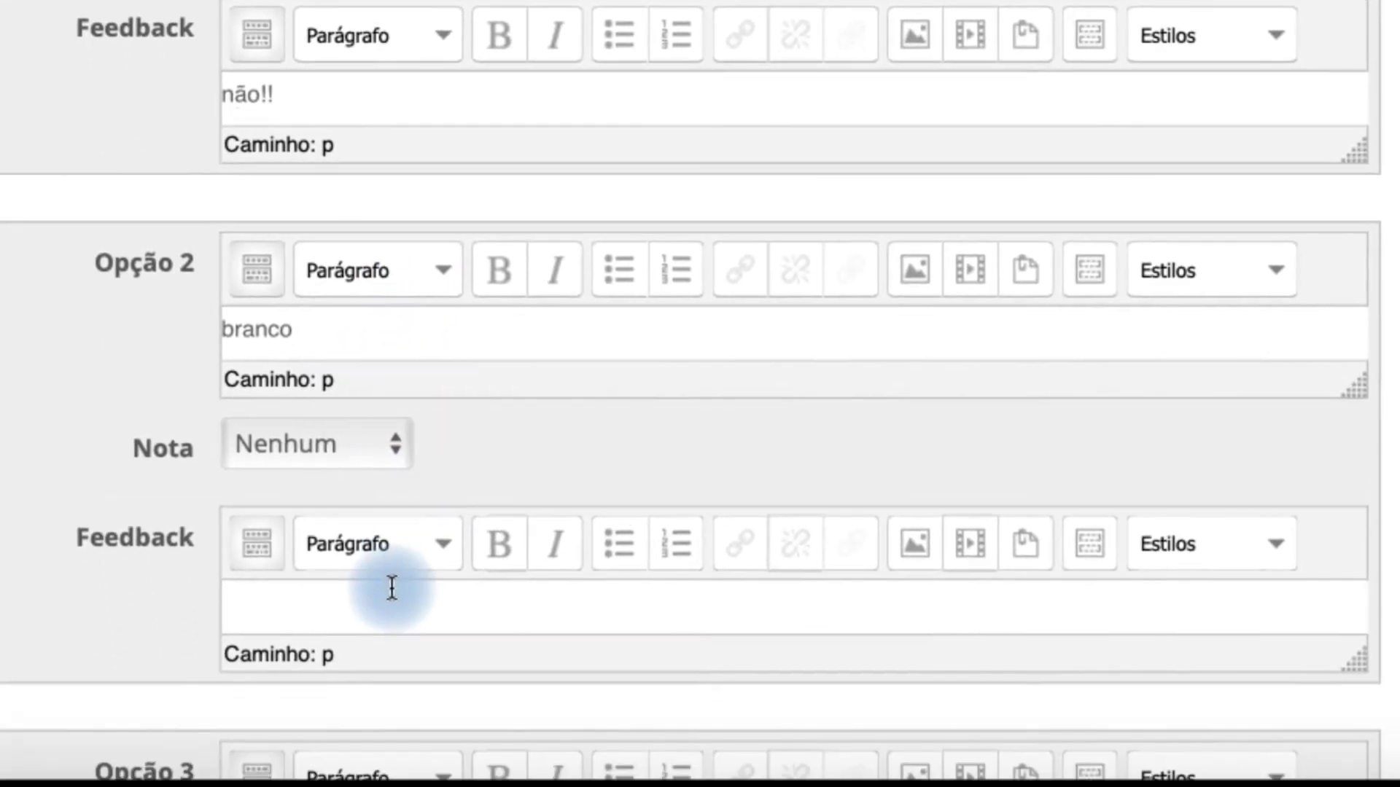
pyautogui.click(391, 589)
pyautogui.write('sim!!')
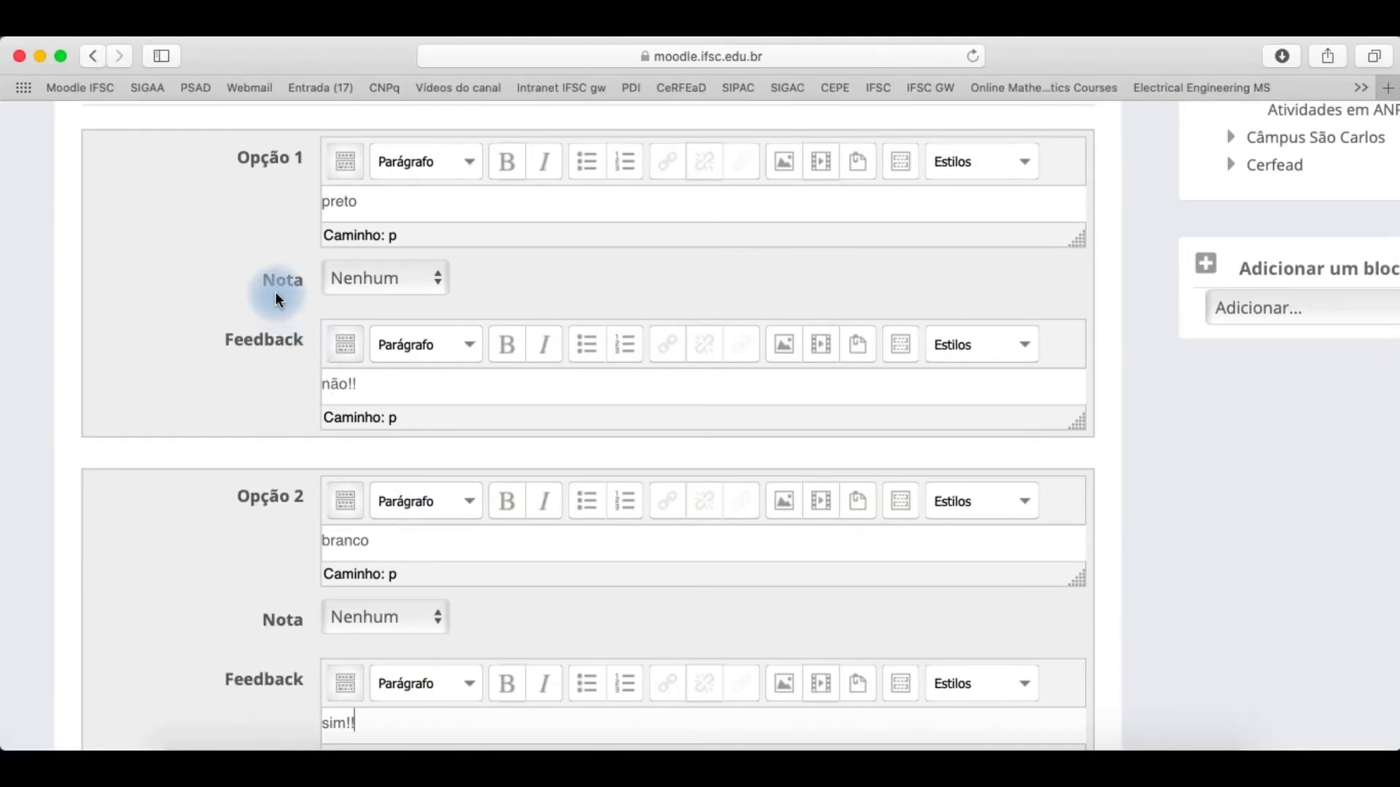
# Set the grade of Opção 1 to 30% and the grade of Opção 2 to 100%.
pyautogui.scroll(2, 277, 295)
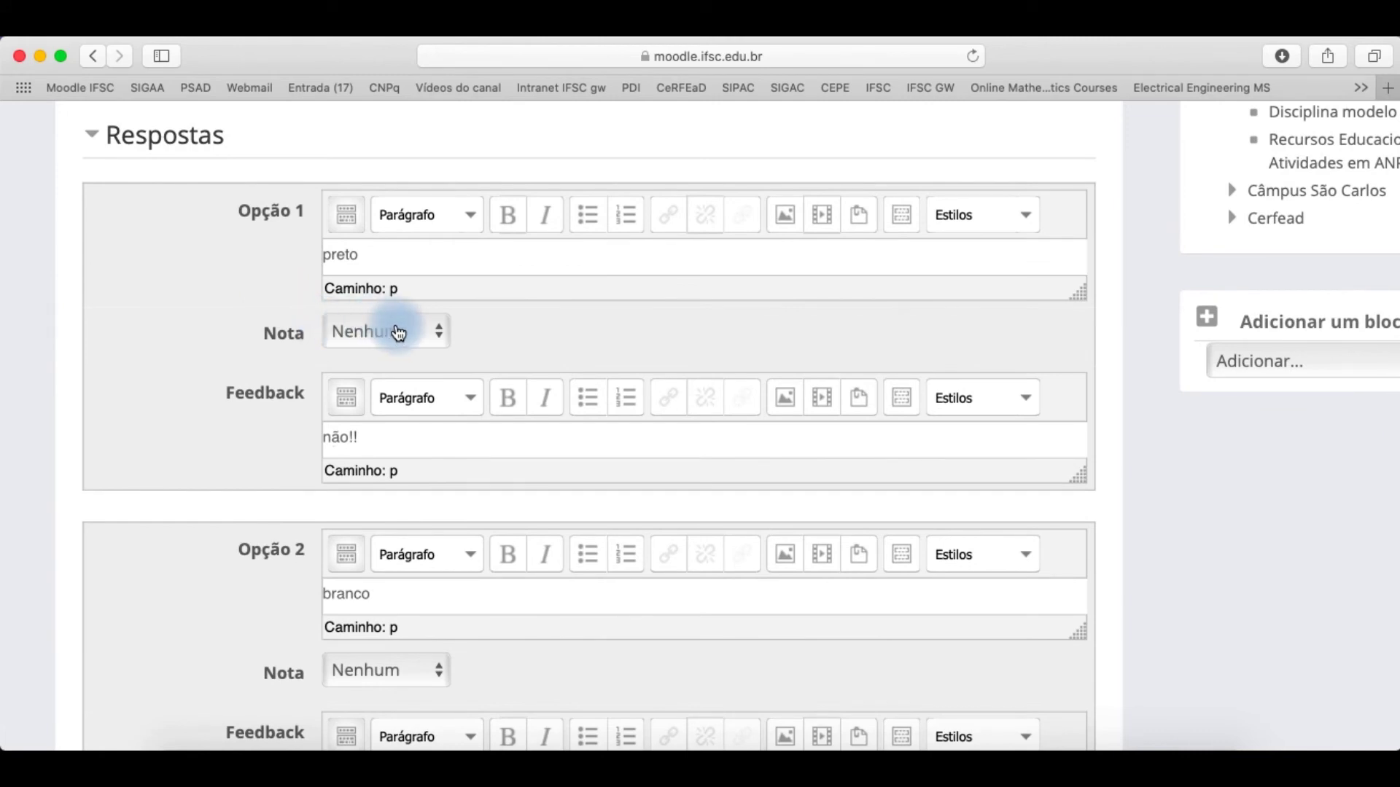
pyautogui.click(398, 333)
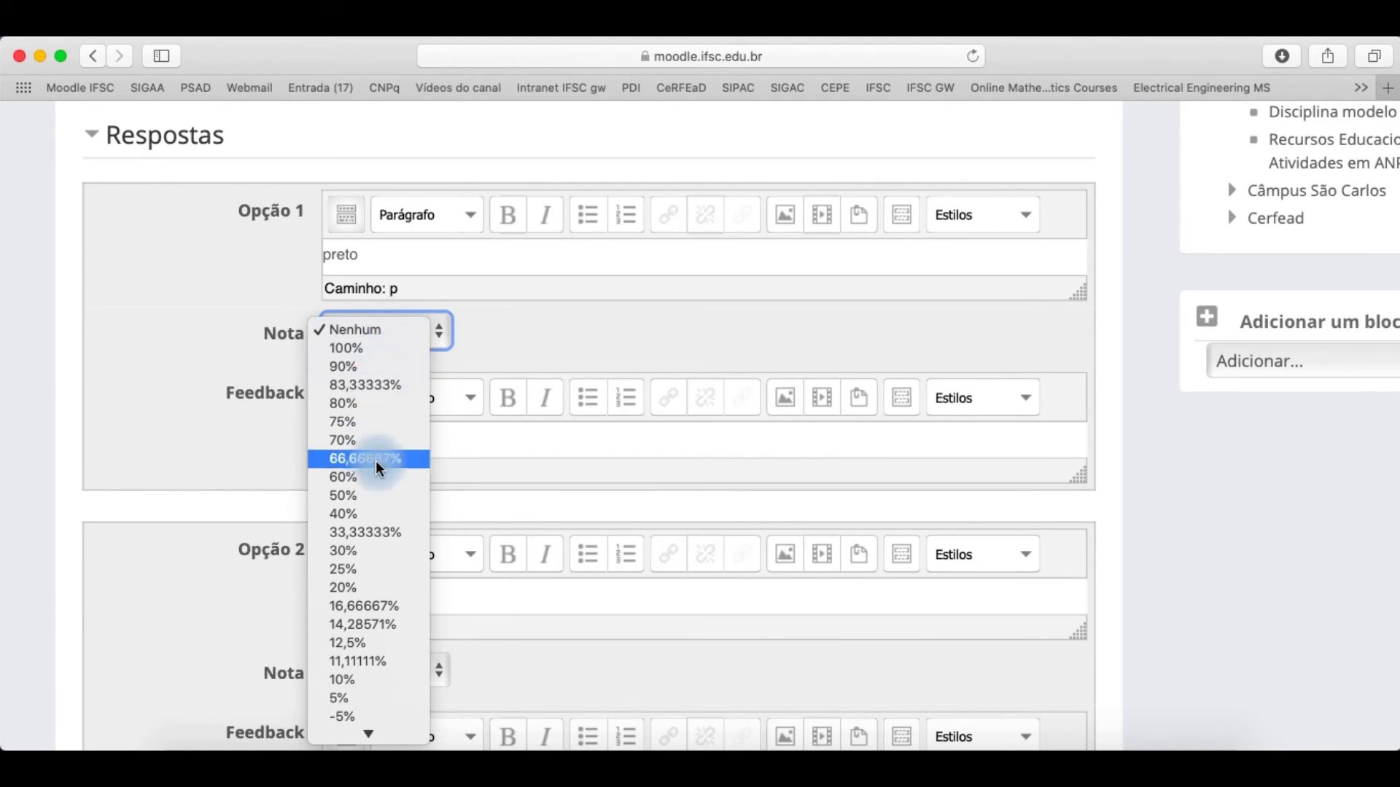
pyautogui.click(347, 560)
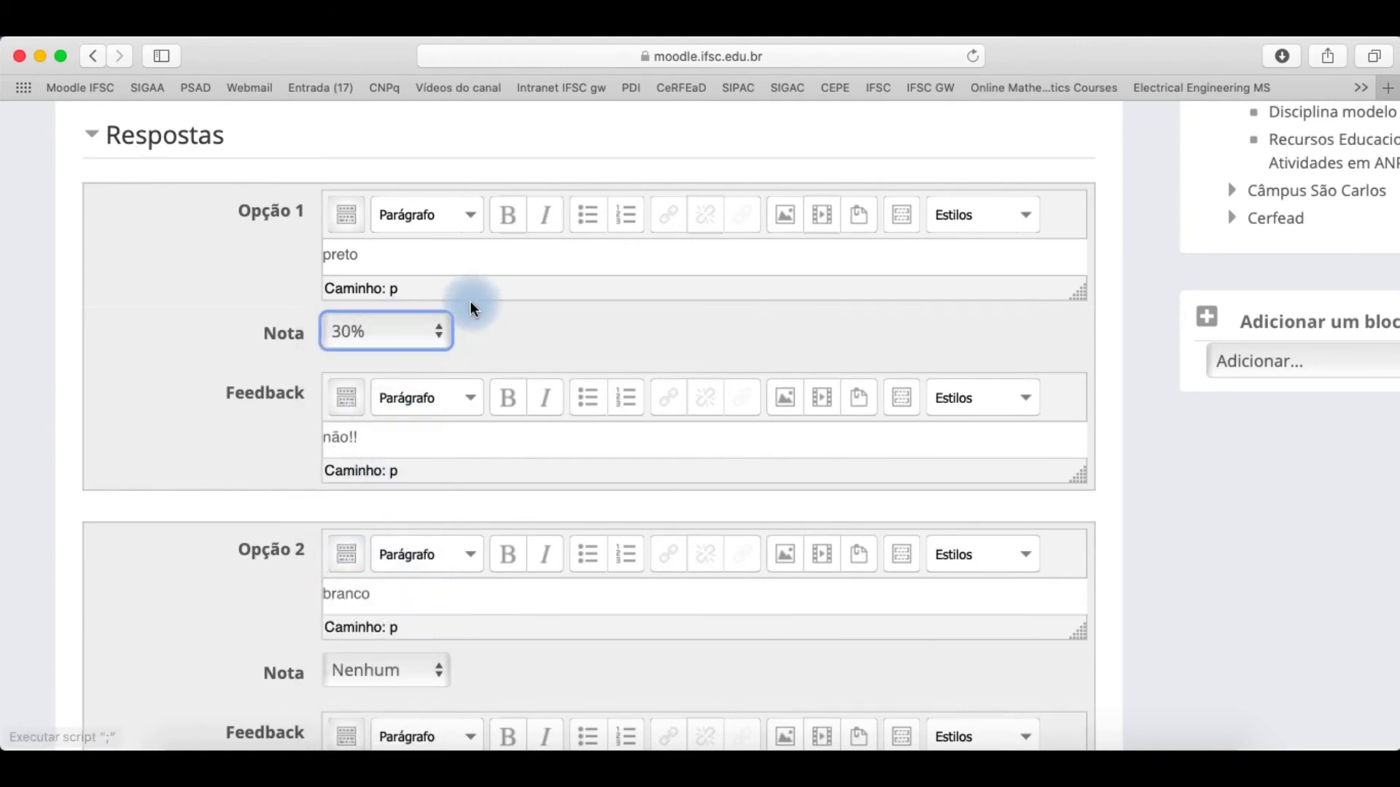
pyautogui.scroll(-2, 419, 547)
pyautogui.click(415, 589)
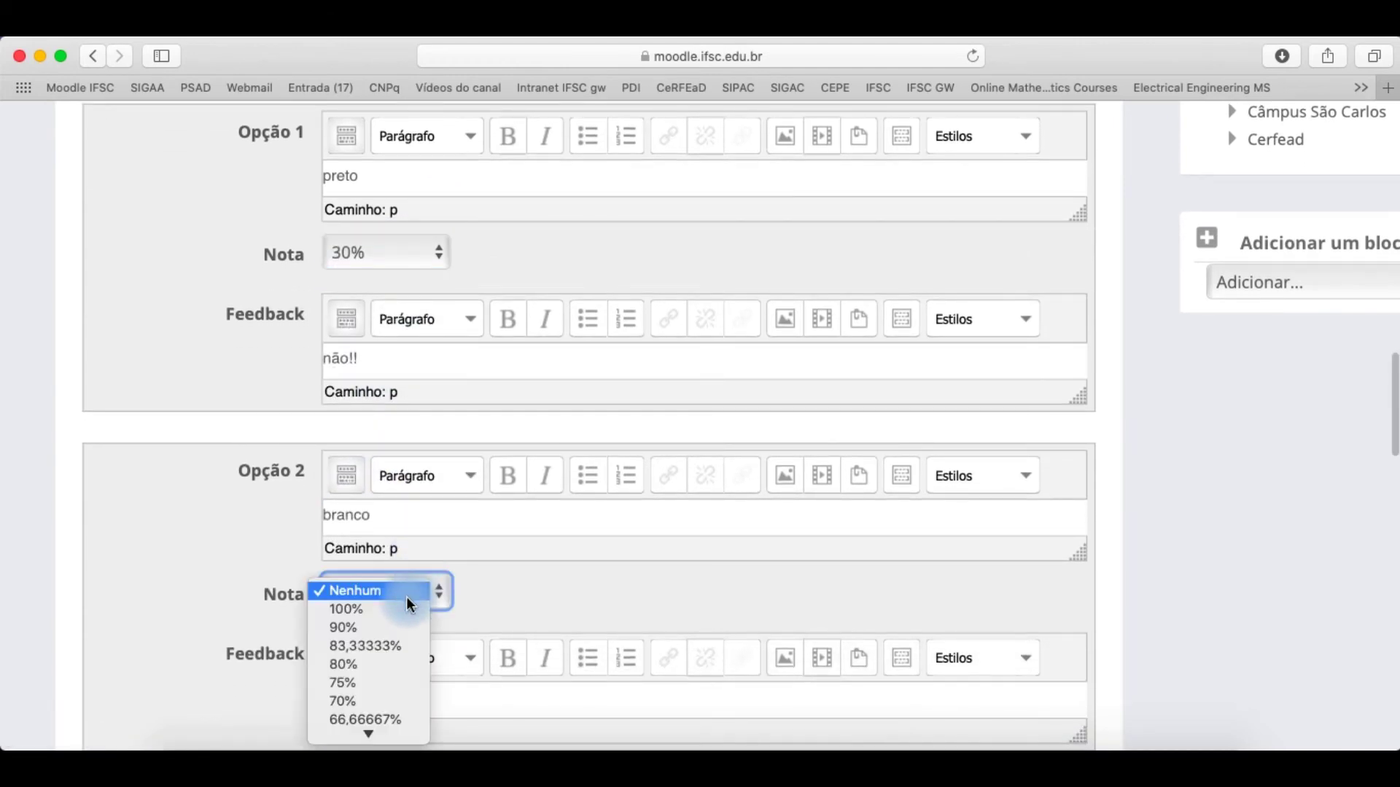
pyautogui.click(402, 611)
pyautogui.click(519, 589)
# Fill in Opção 3 with the answer "verde" and the feedback "incorreto", keeping its grade at Nenhum.
pyautogui.scroll(1, 519, 589)
pyautogui.scroll(-5, 519, 589)
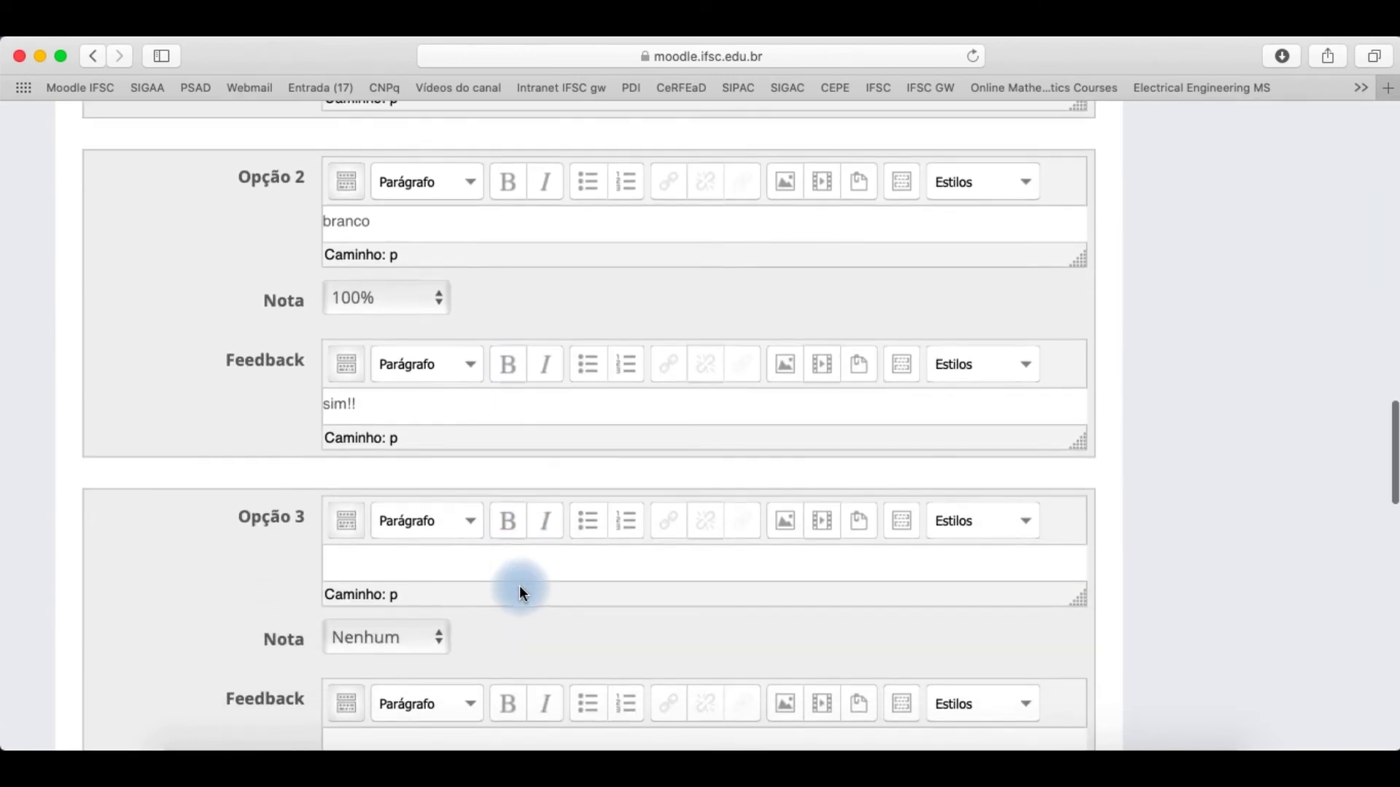
pyautogui.click(500, 566)
pyautogui.write('verde')
pyautogui.scroll(-3, 500, 567)
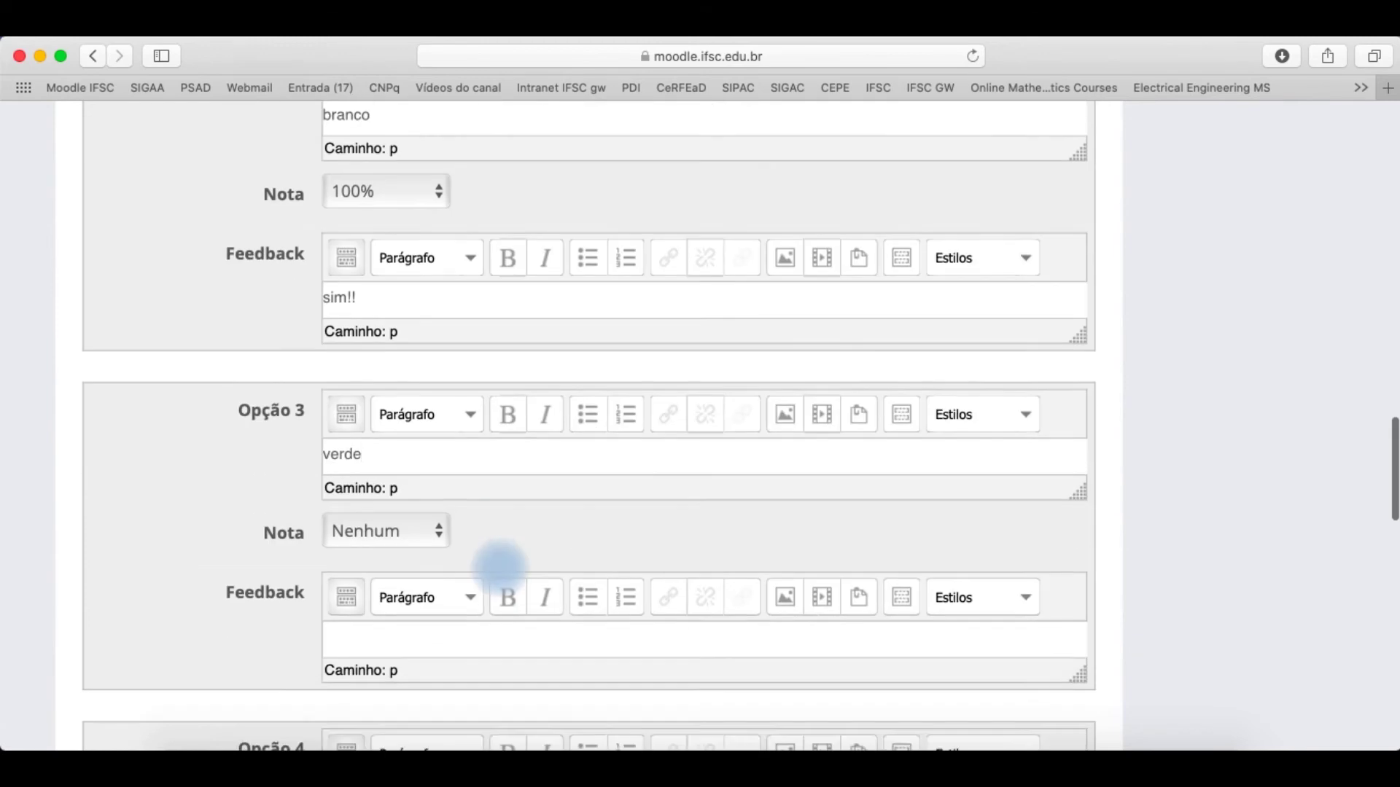
pyautogui.scroll(-2, 500, 567)
pyautogui.write('or')
pyautogui.scroll(-1, 487, 590)
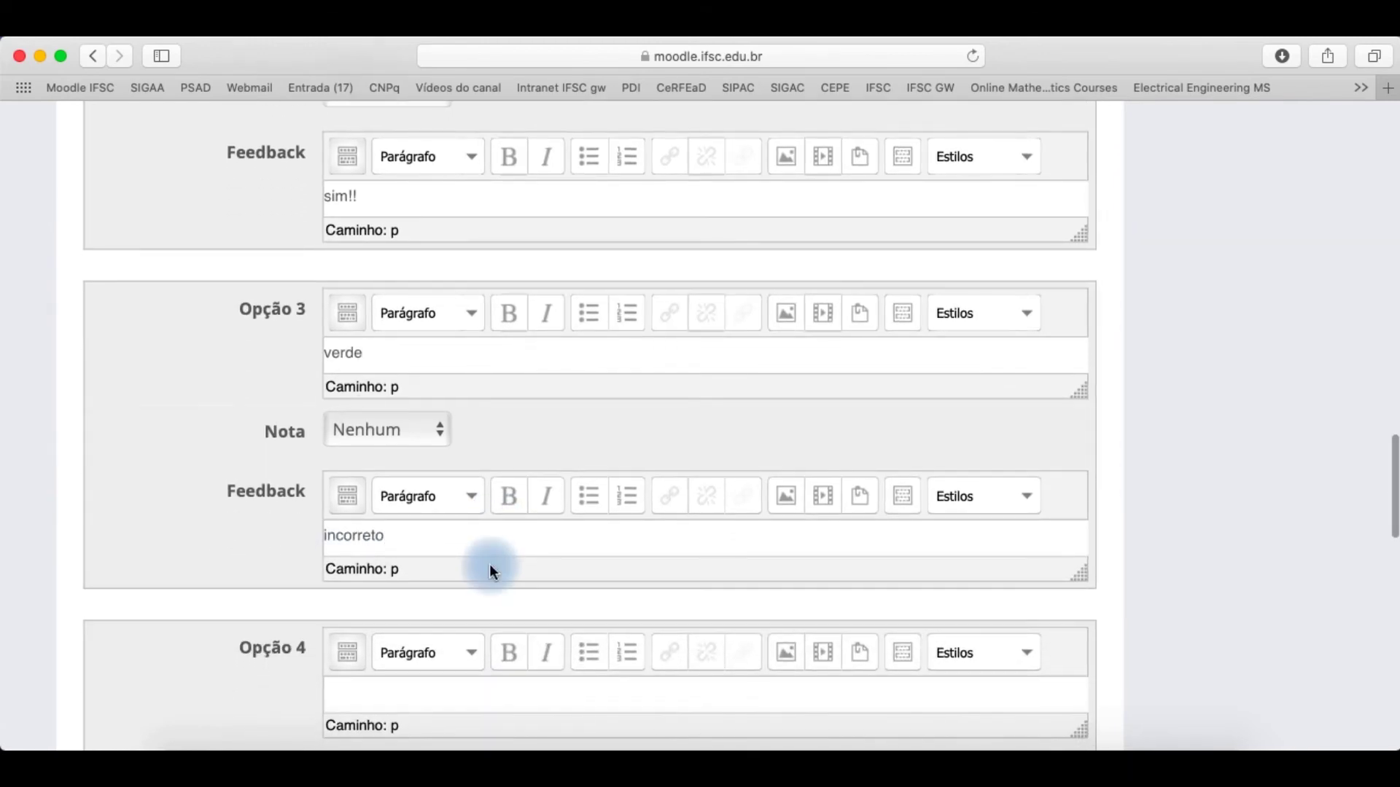
pyautogui.click(426, 435)
pyautogui.click(373, 431)
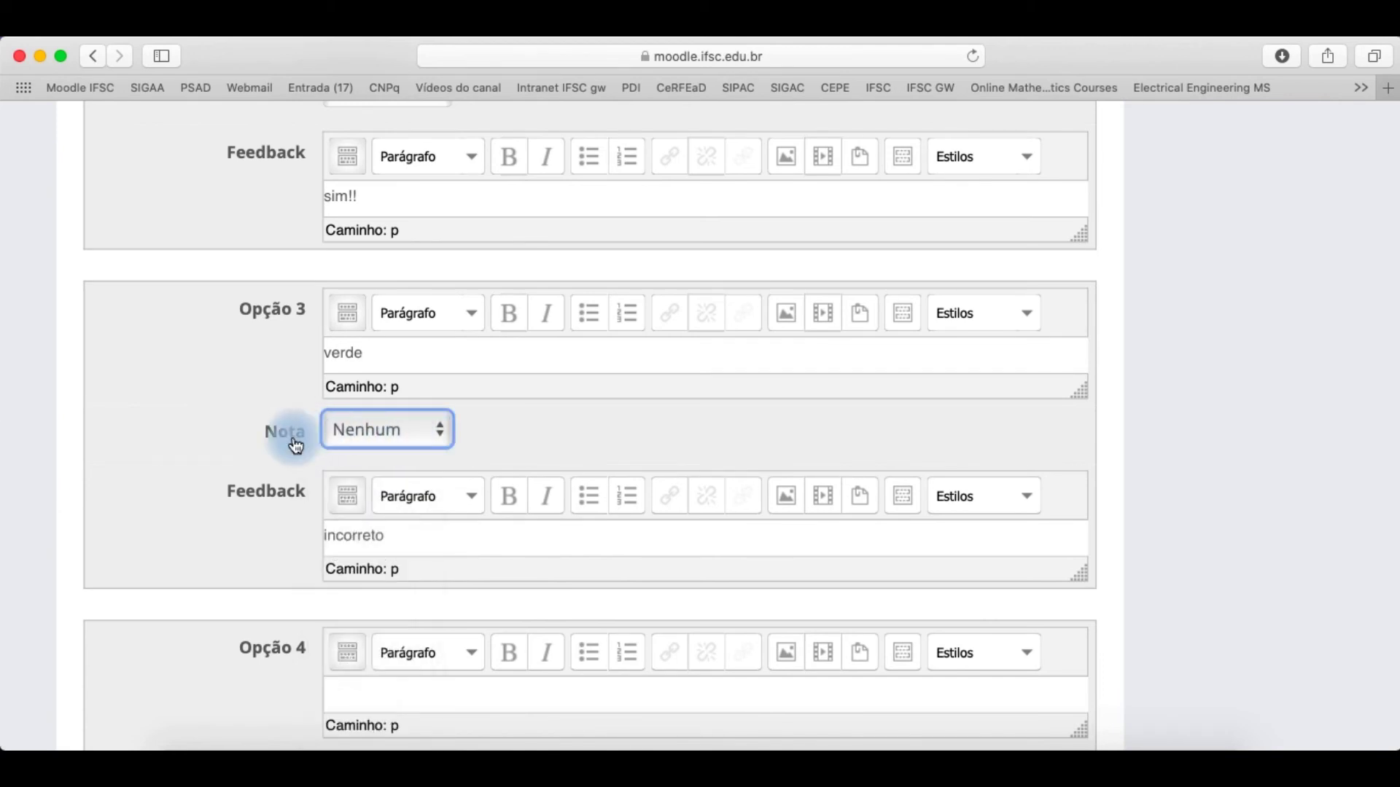
pyautogui.click(558, 422)
# Save the multiple-choice question, leaving the remaining answer options empty.
pyautogui.scroll(-10, 560, 429)
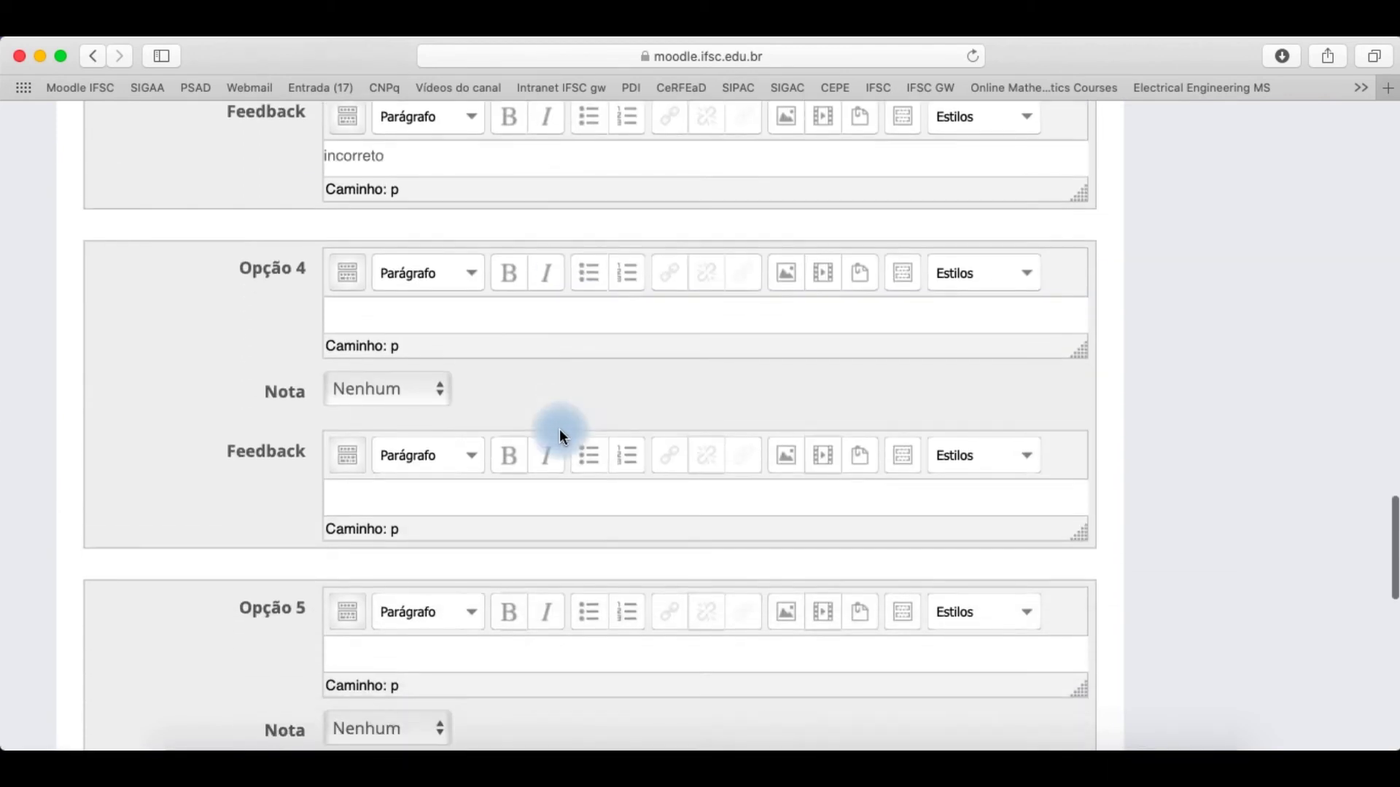
pyautogui.scroll(-5, 562, 434)
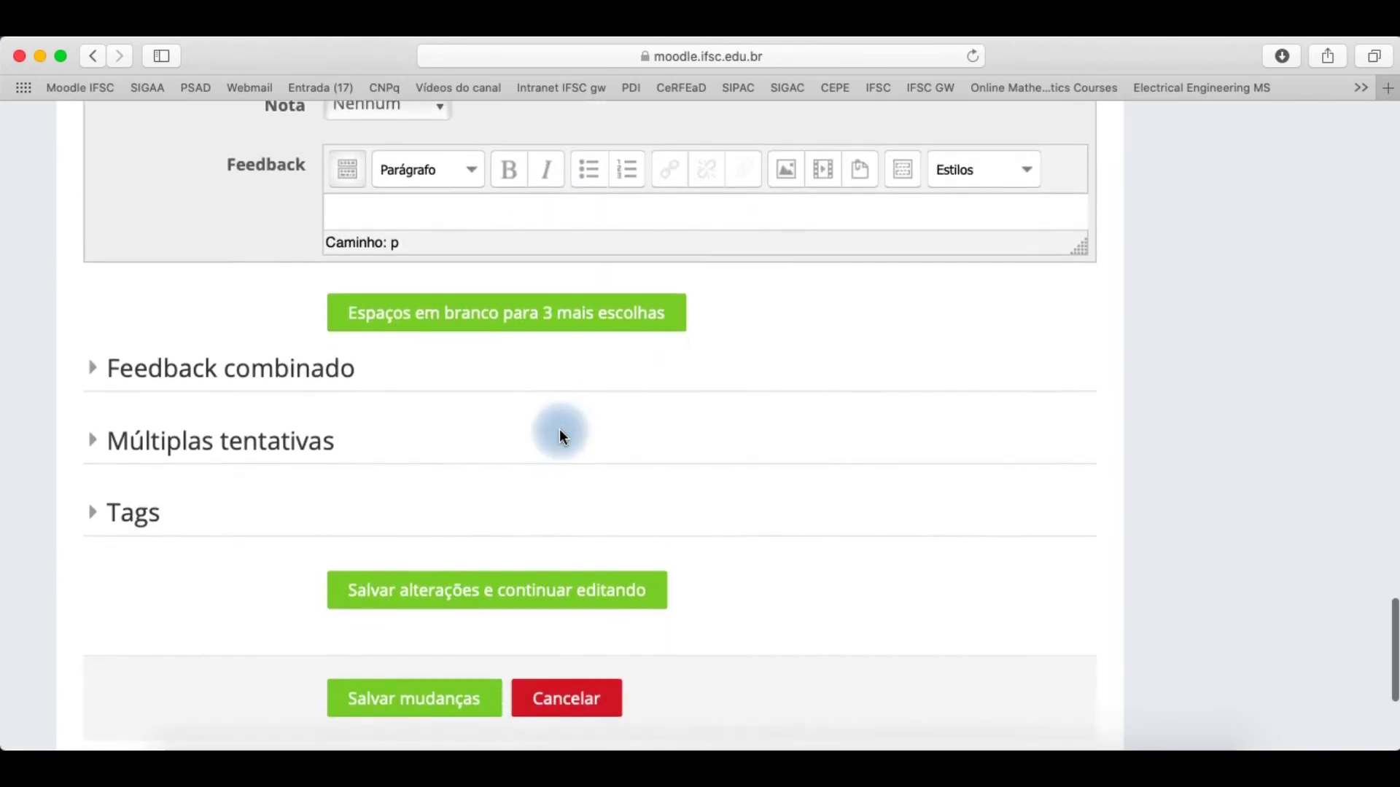
pyautogui.click(420, 620)
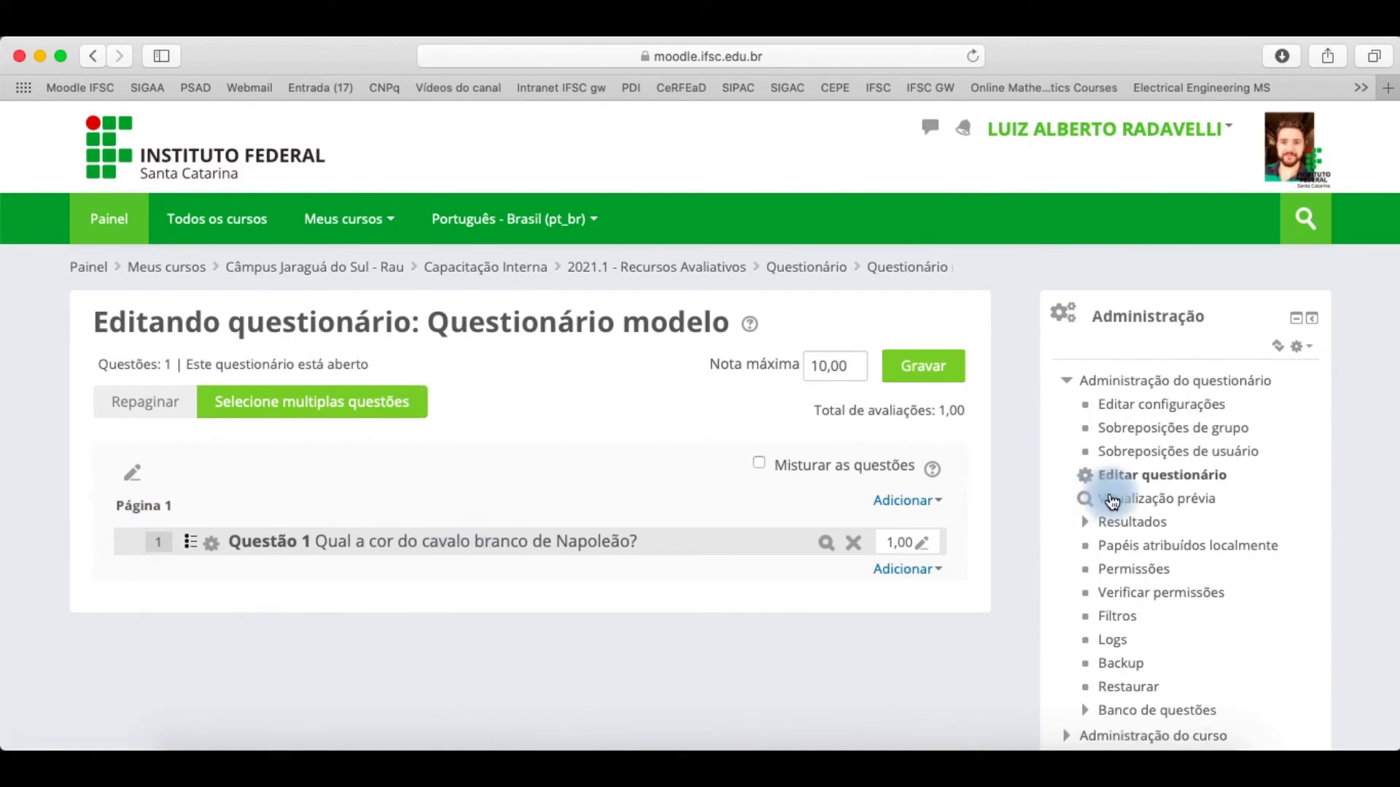
# Open the preview of the Questionário modelo quiz.
pyautogui.scroll(5, 1208, 517)
pyautogui.scroll(2, 1208, 517)
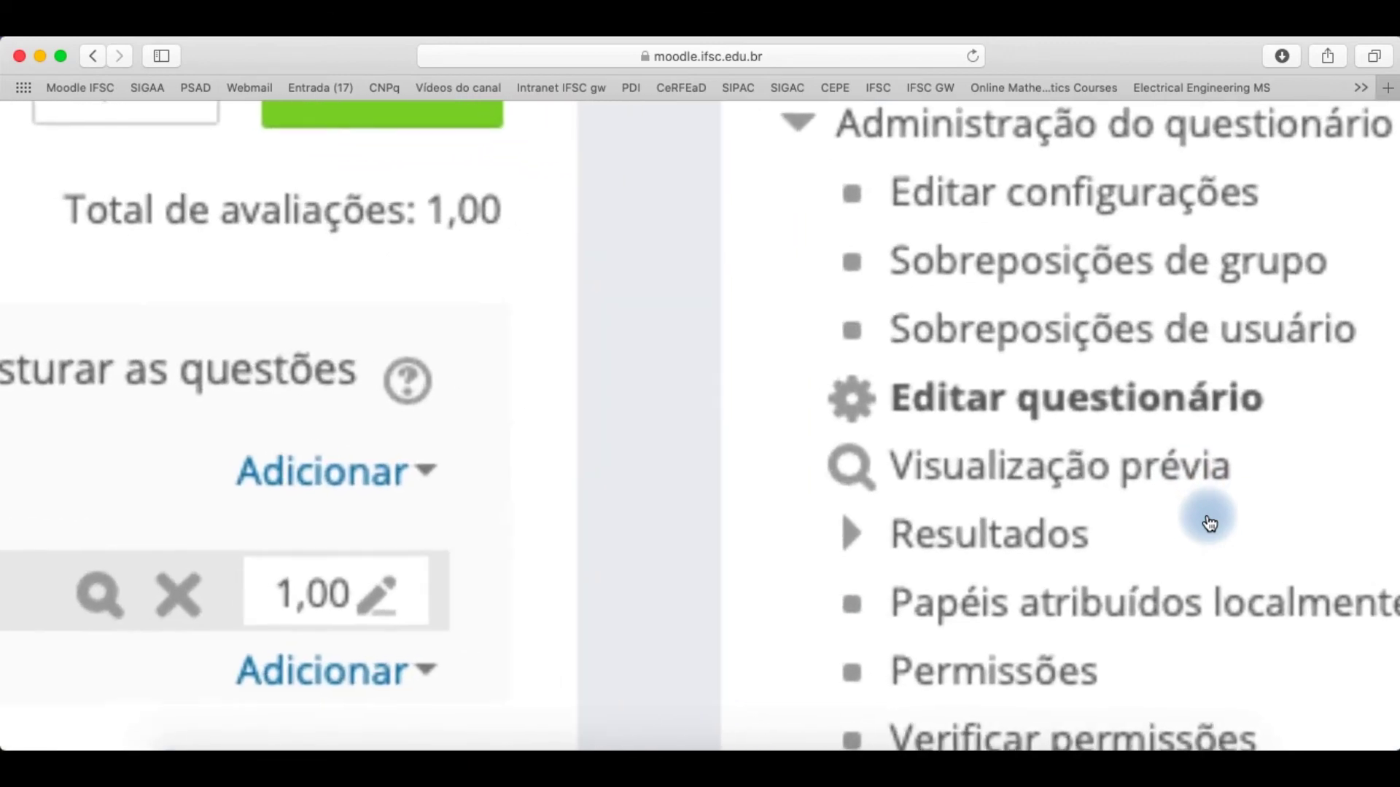
pyautogui.click(1161, 481)
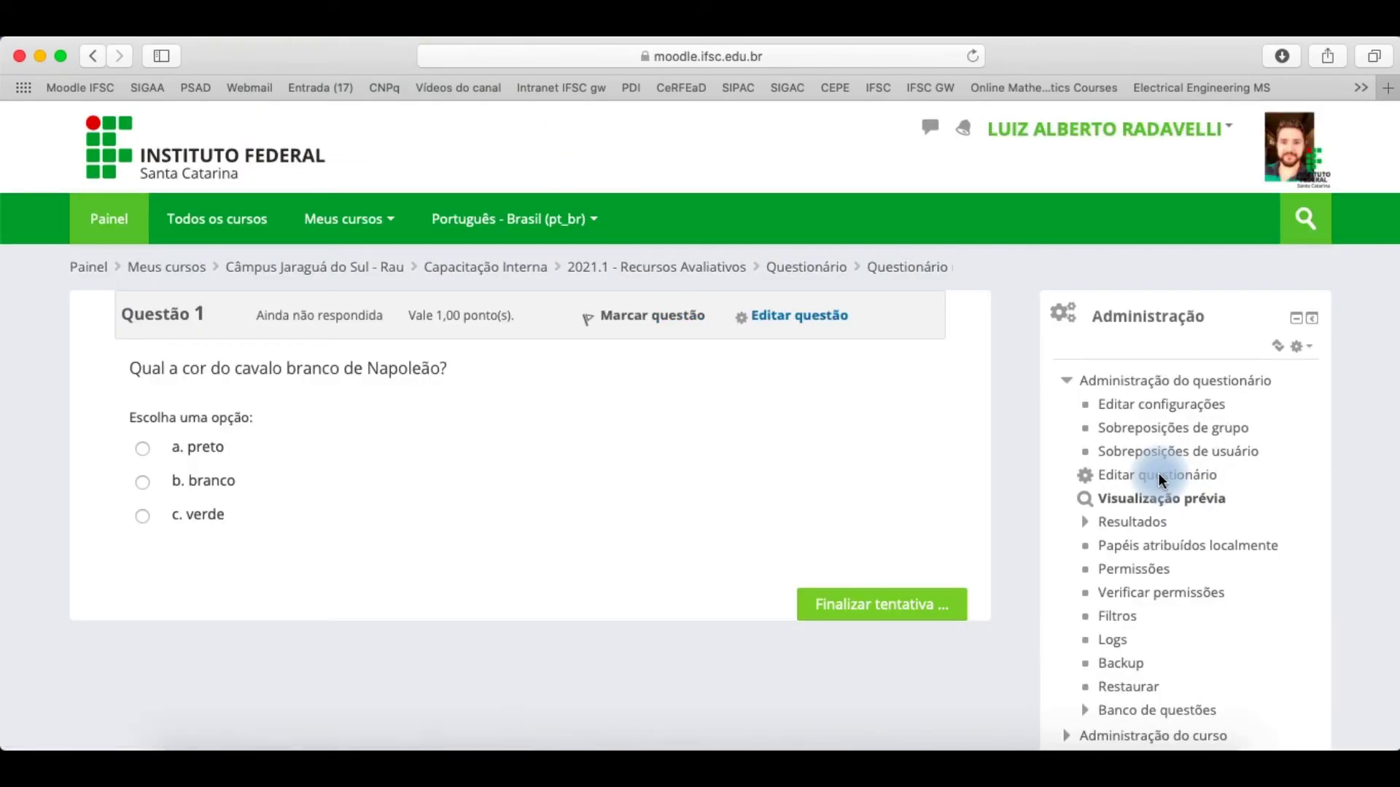
pyautogui.scroll(2, 108, 491)
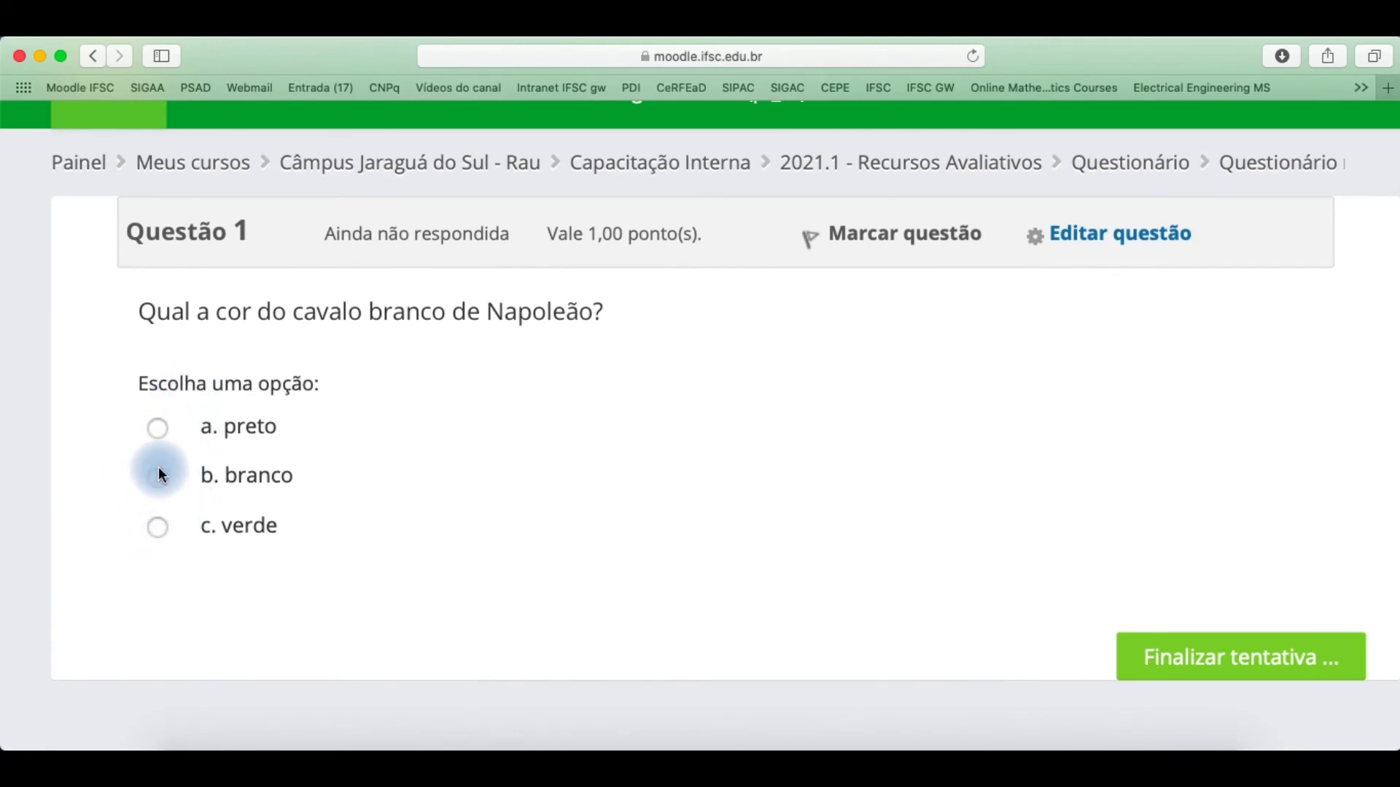
# Answer Questão 1 with "branco", submit and finish the preview attempt, and review its grade and feedback.
pyautogui.click(169, 489)
pyautogui.scroll(-2, 305, 495)
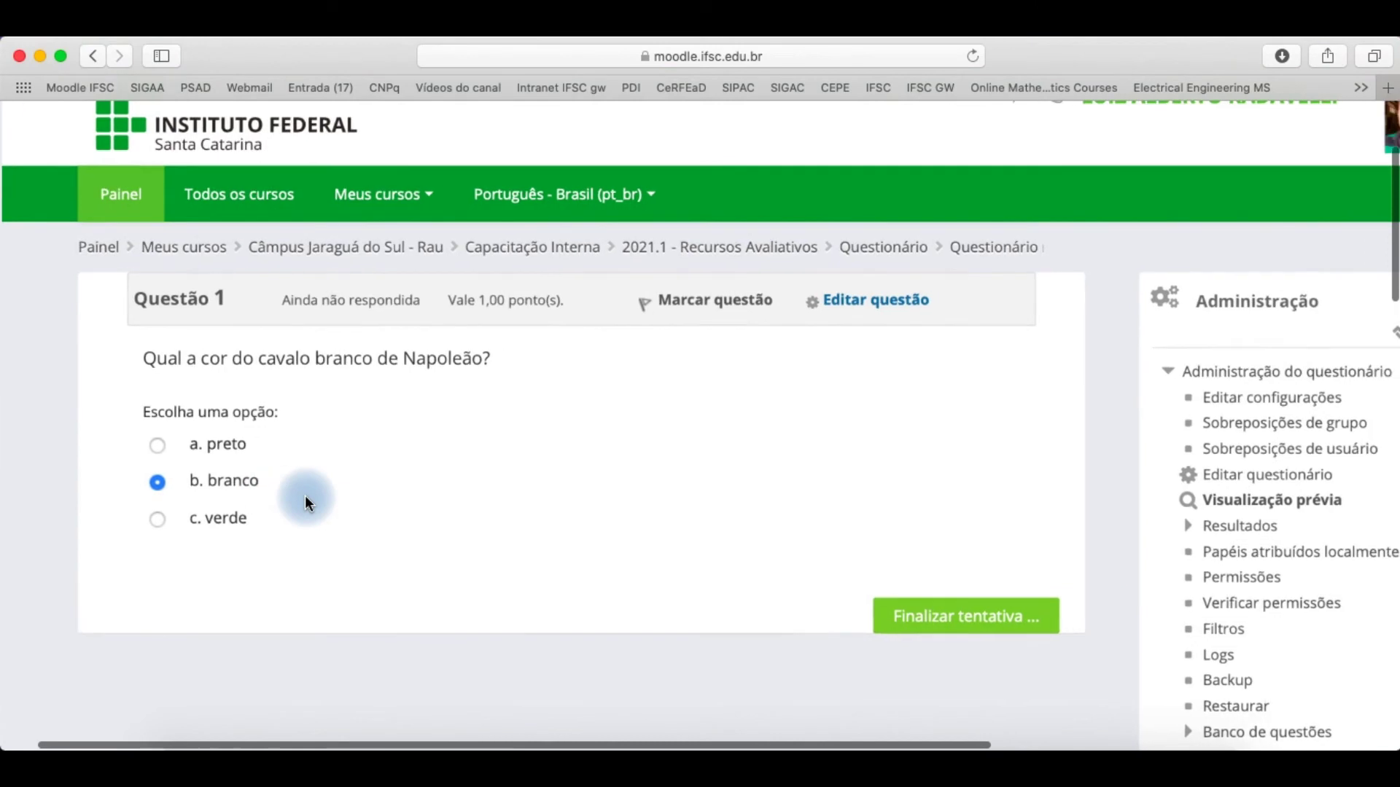
pyautogui.click(933, 616)
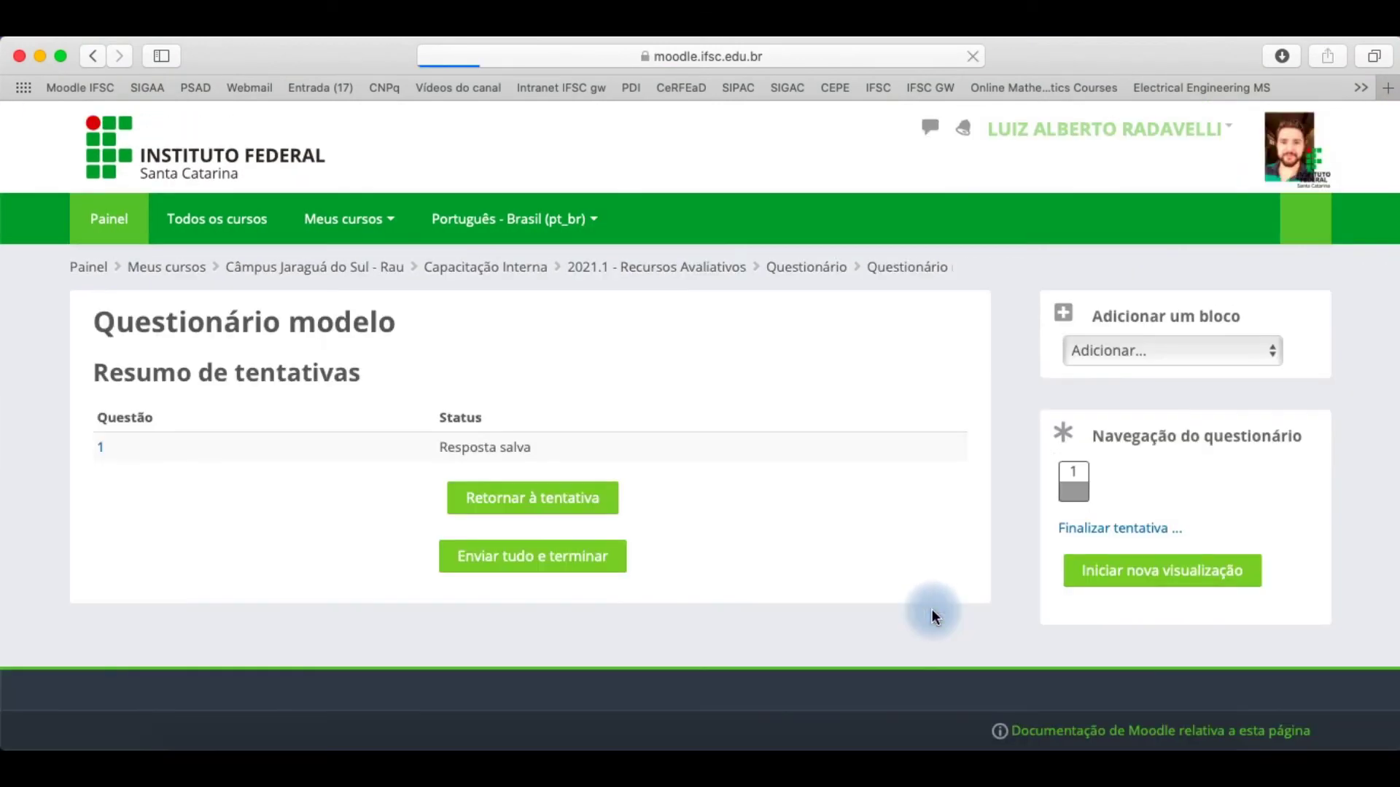
pyautogui.click(553, 558)
pyautogui.click(660, 535)
pyautogui.scroll(-5, 575, 583)
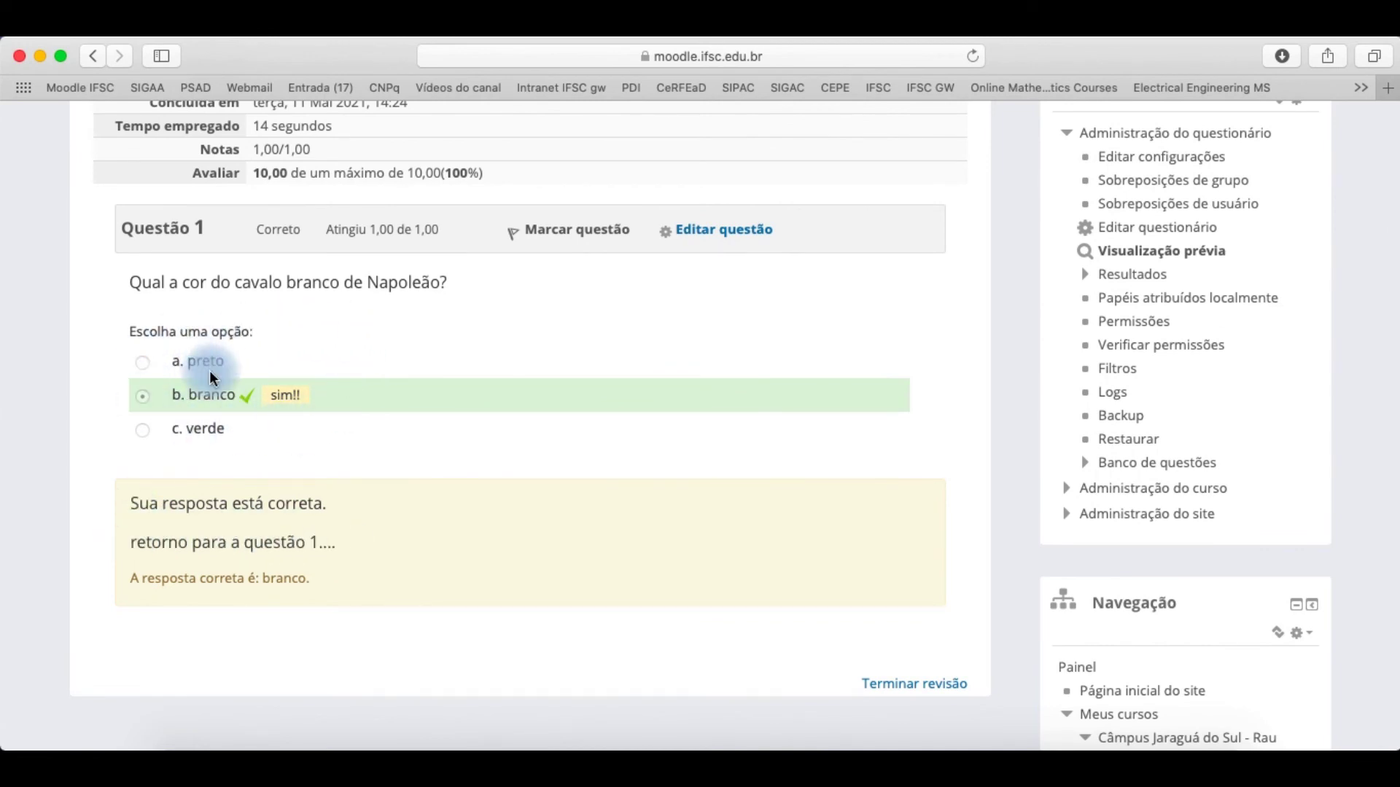
pyautogui.scroll(5, 360, 235)
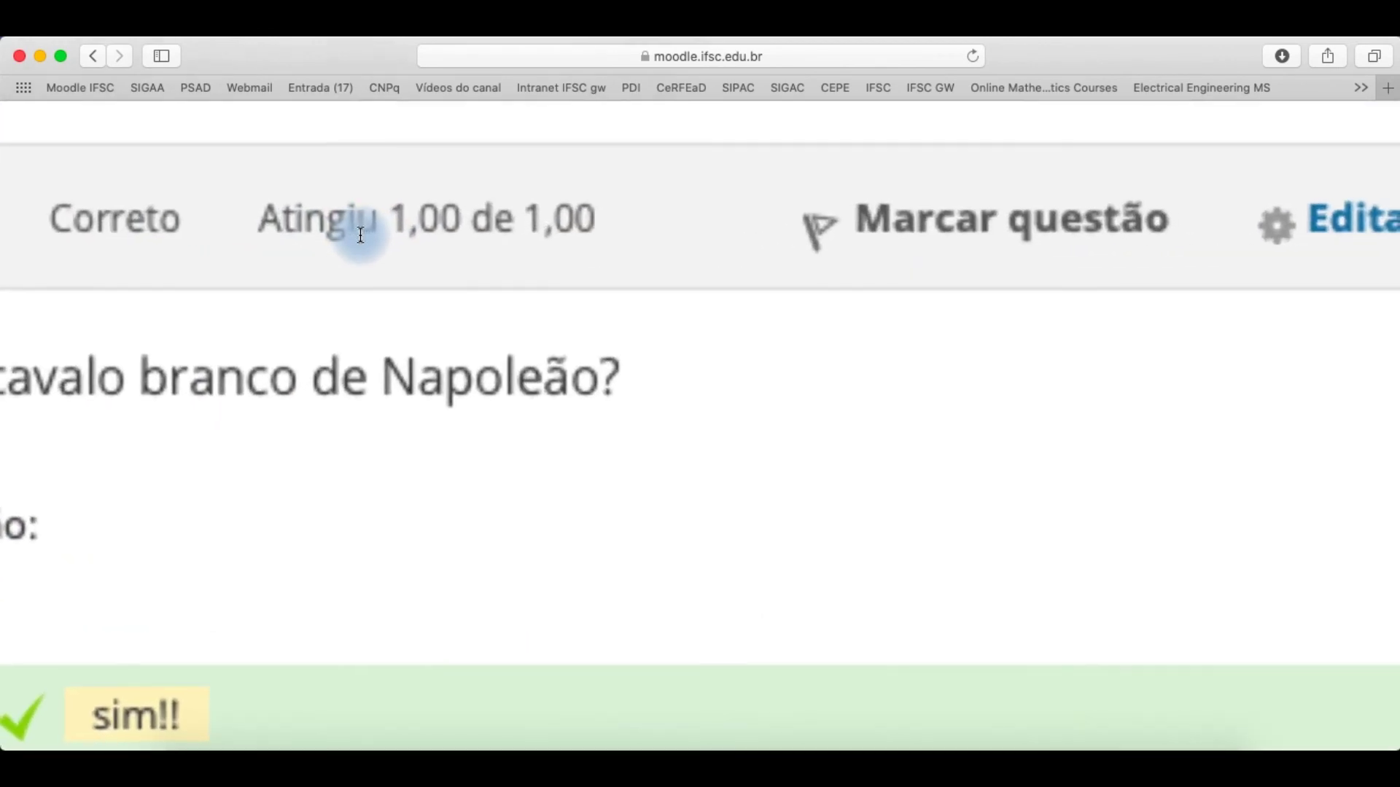
# Submit another preview attempt with "preto" as the answer to Questão 1 and review its grade and feedback.
pyautogui.scroll(1, 360, 235)
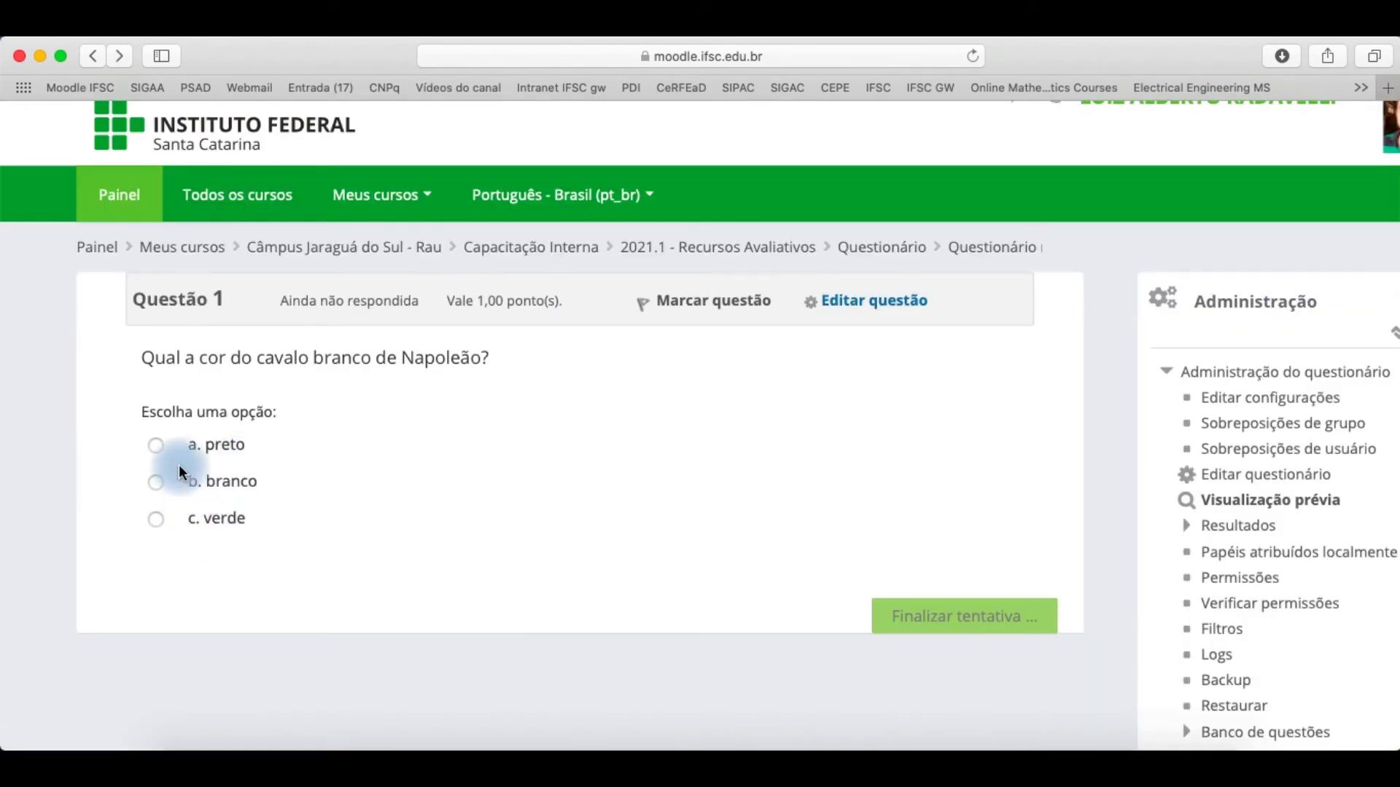
pyautogui.click(157, 451)
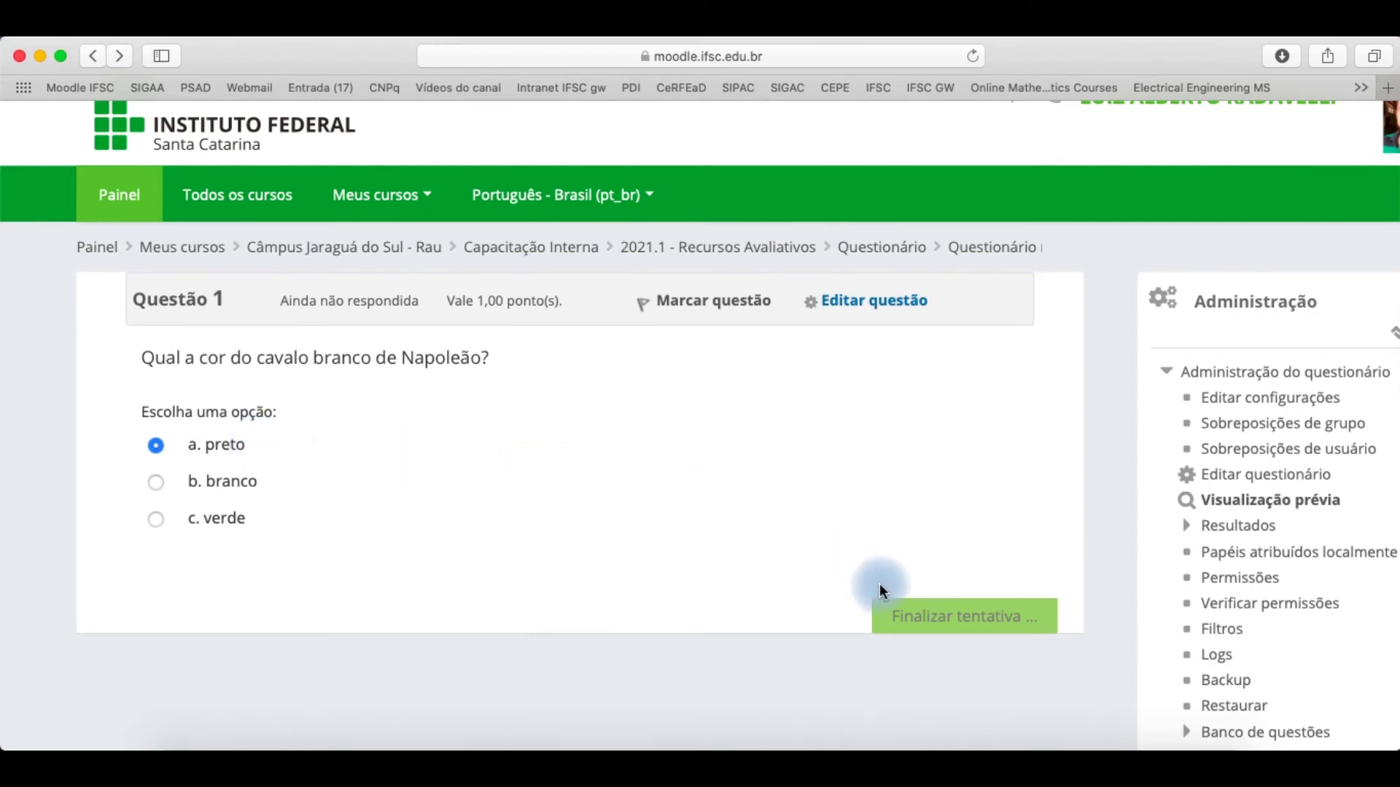
pyautogui.click(922, 607)
pyautogui.click(510, 562)
pyautogui.click(617, 531)
pyautogui.scroll(-5, 484, 580)
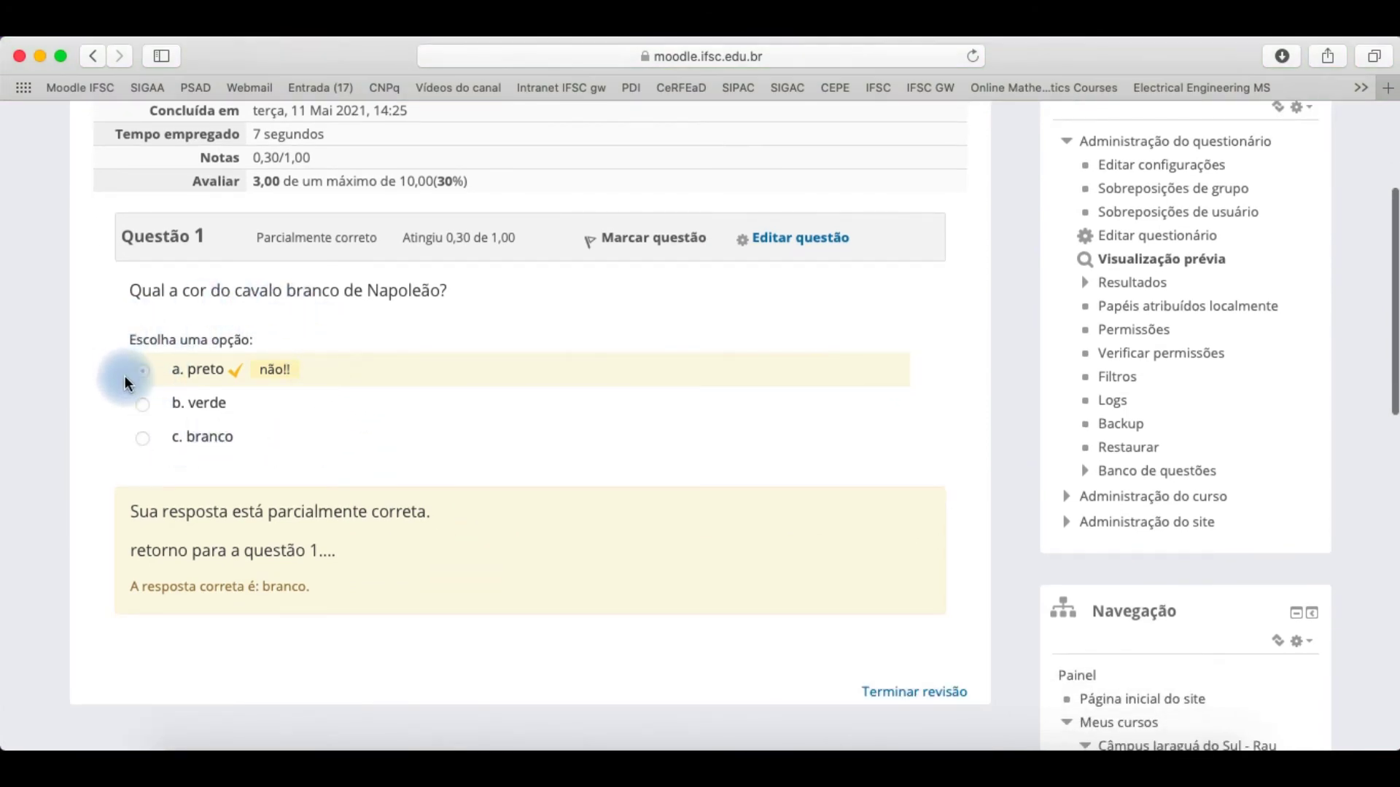
pyautogui.scroll(5, 418, 217)
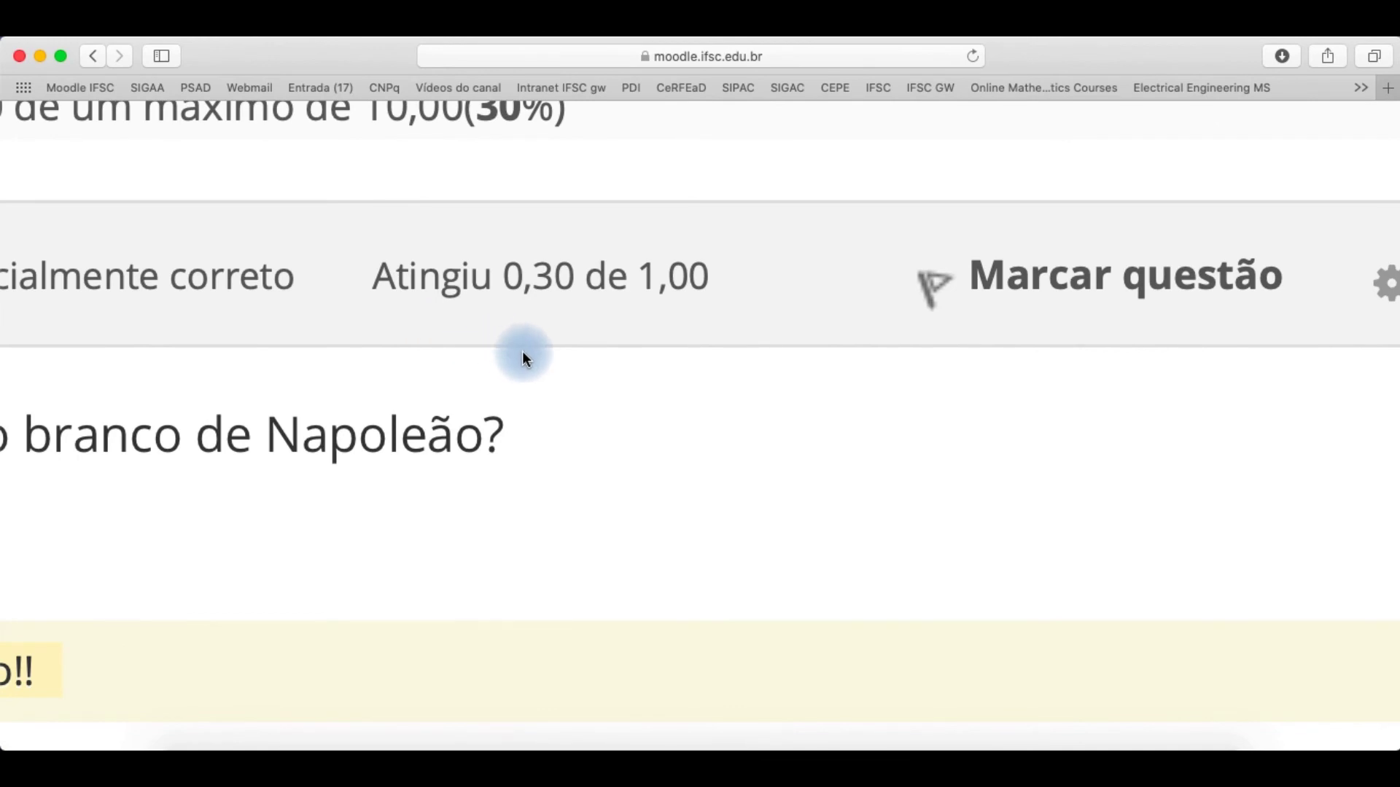
# Return from the attempt review to editing the quiz's questions.
pyautogui.scroll(-5, 522, 352)
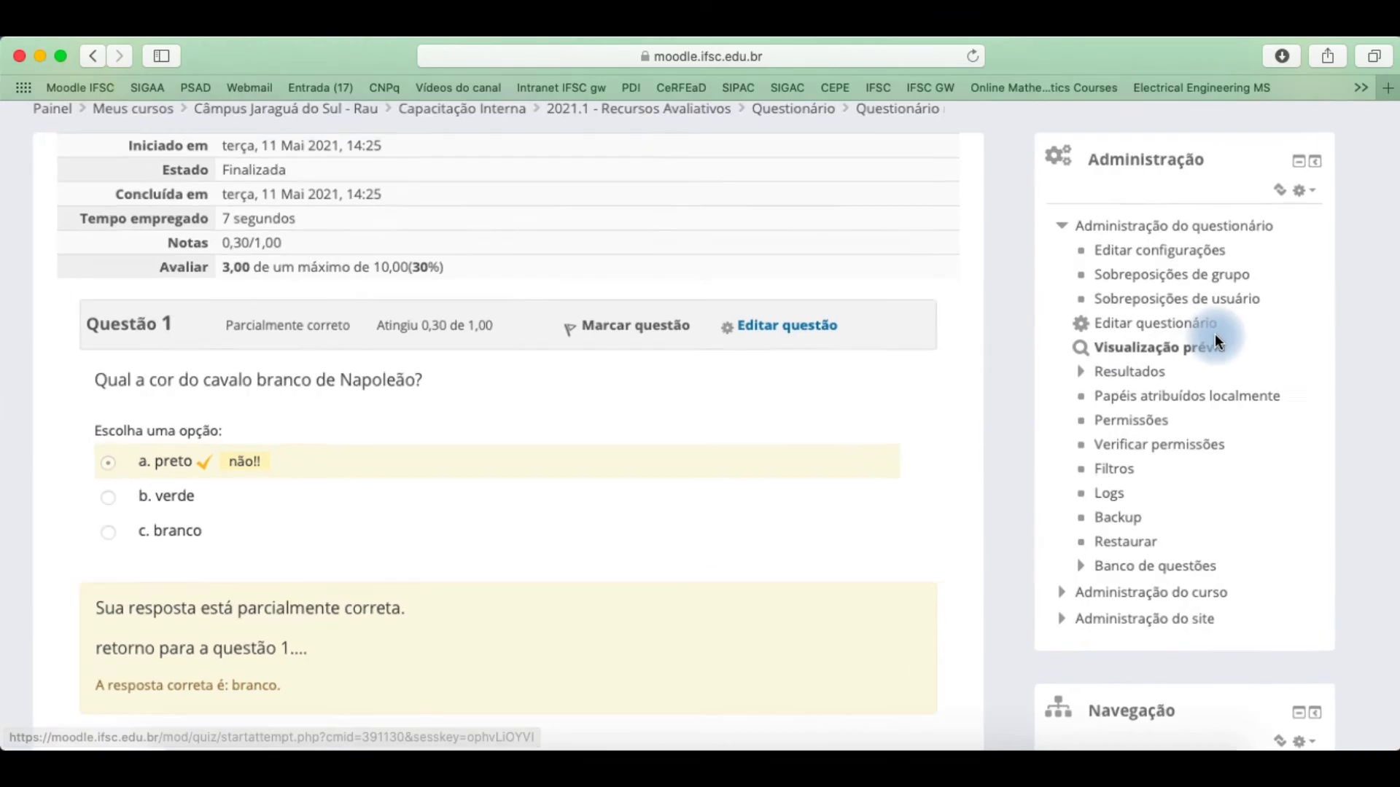
pyautogui.scroll(5, 1214, 334)
pyautogui.scroll(-3, 1214, 333)
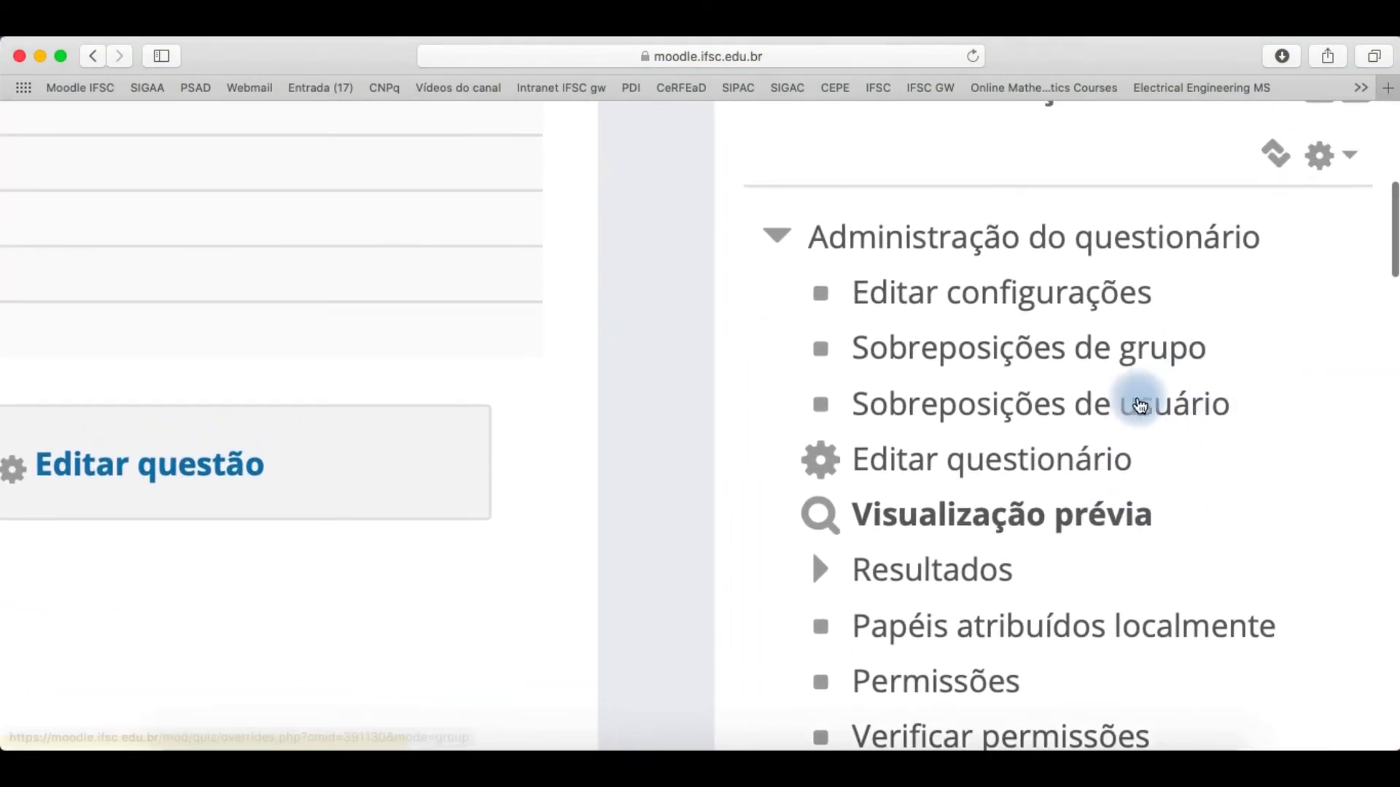
pyautogui.click(1062, 460)
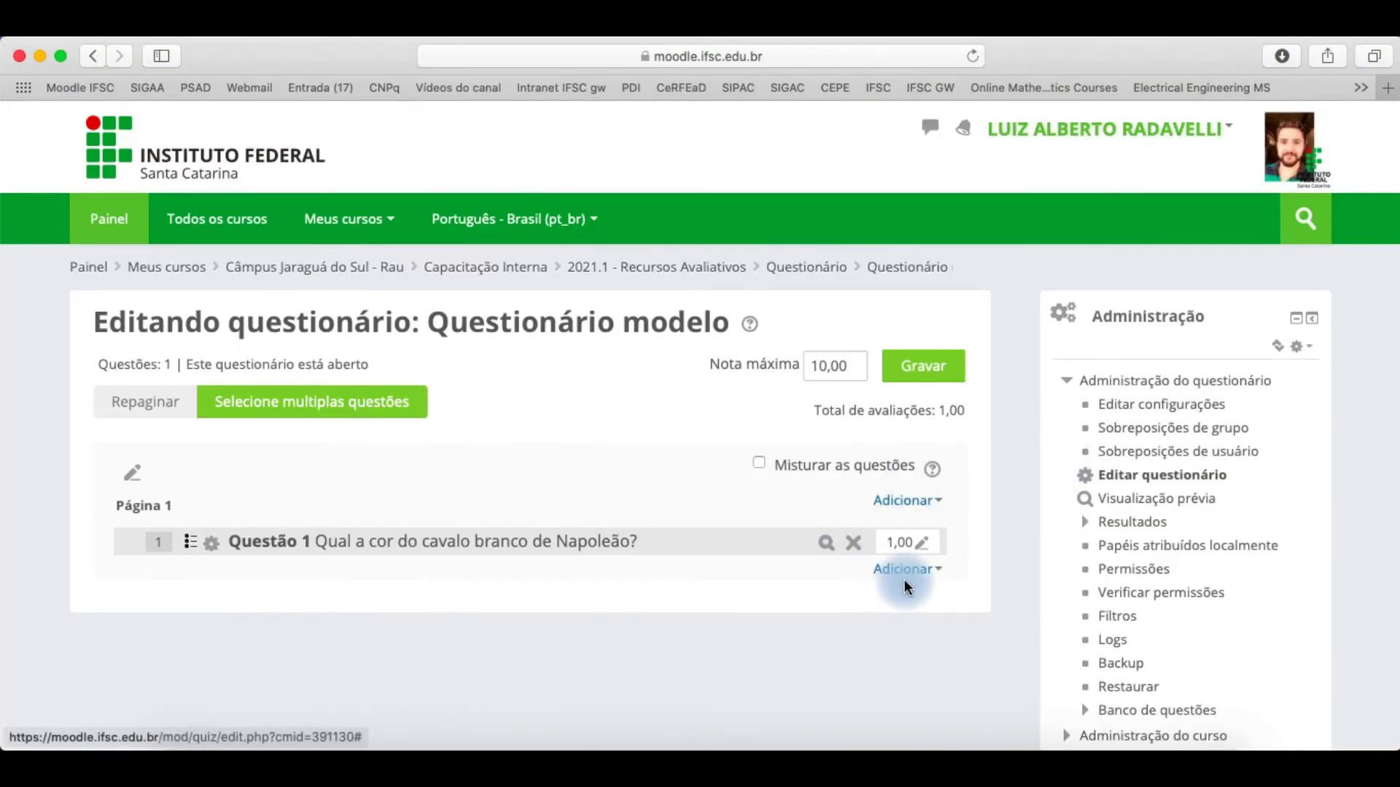
# Add a new question of the type Dissertação below Questão 1.
pyautogui.scroll(3, 904, 578)
pyautogui.scroll(3, 904, 579)
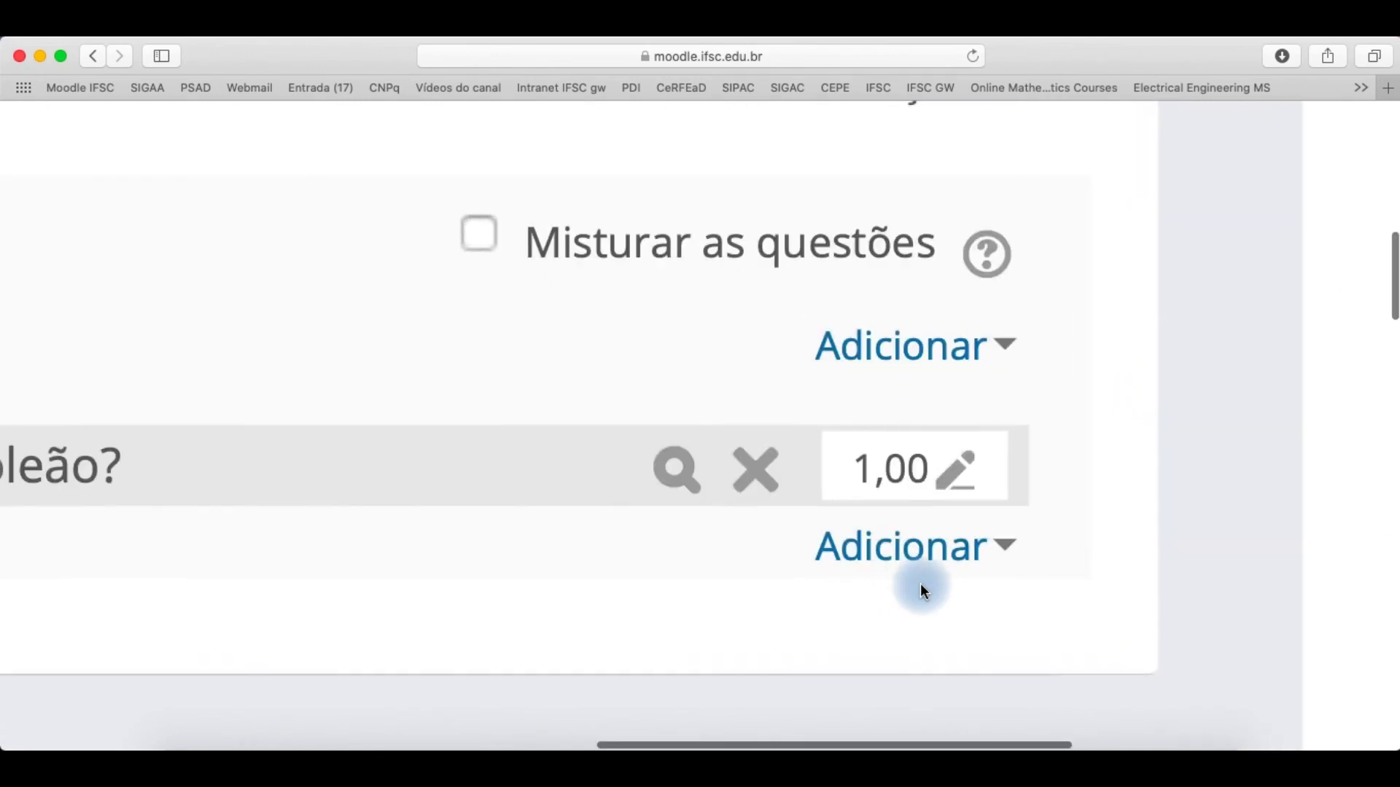
pyautogui.click(953, 556)
pyautogui.scroll(-3, 953, 558)
pyautogui.click(744, 369)
pyautogui.scroll(3, 744, 369)
pyautogui.scroll(-3, 744, 368)
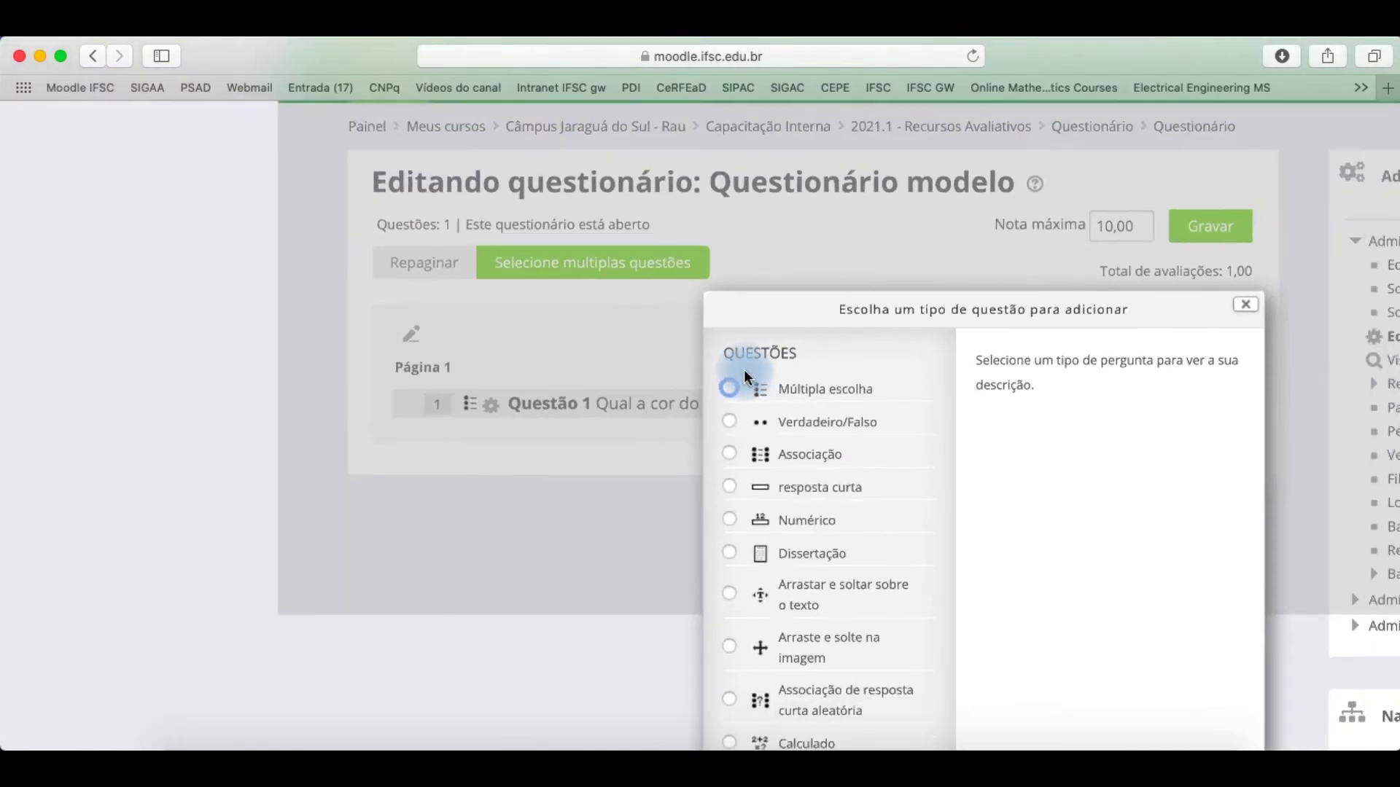
pyautogui.scroll(3, 743, 369)
pyautogui.scroll(-2, 723, 470)
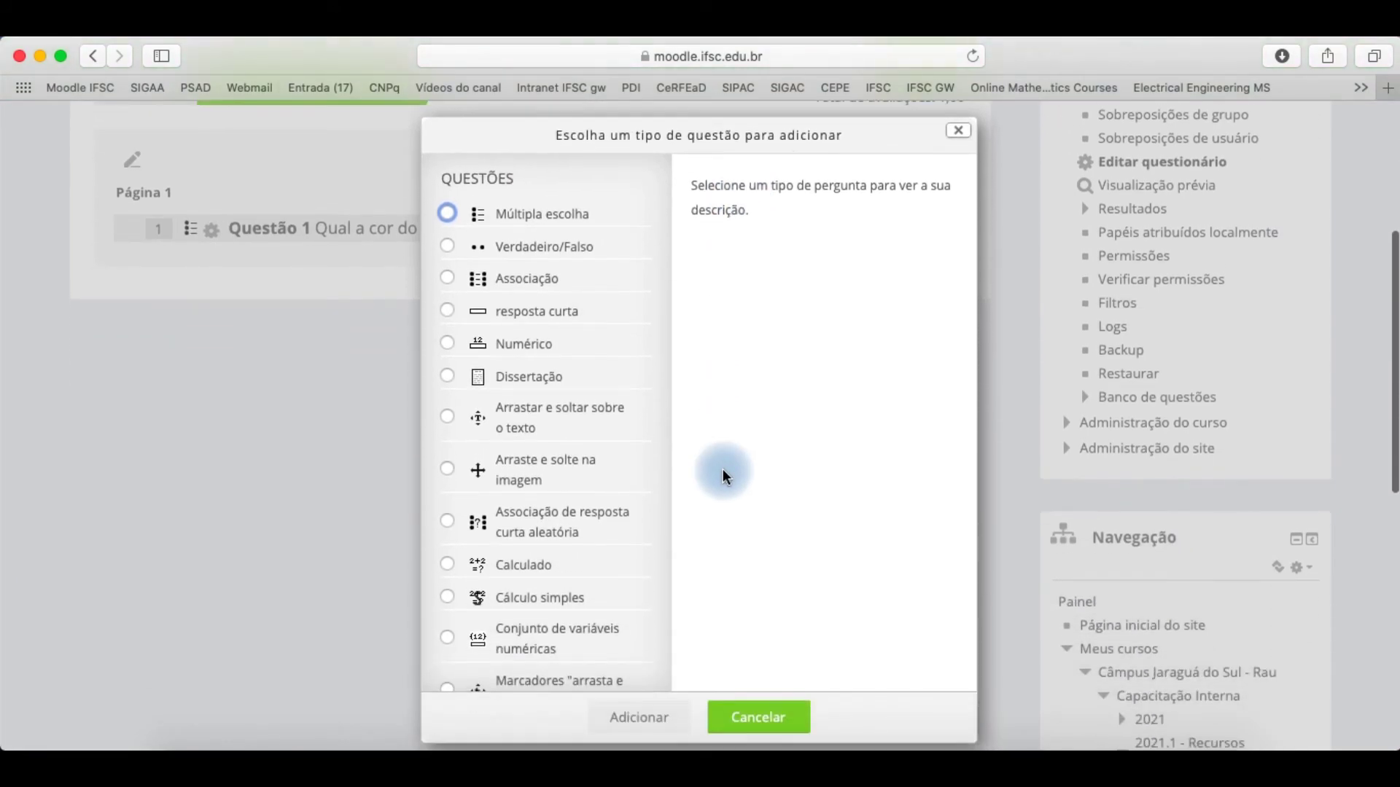
pyautogui.click(517, 374)
pyautogui.click(623, 707)
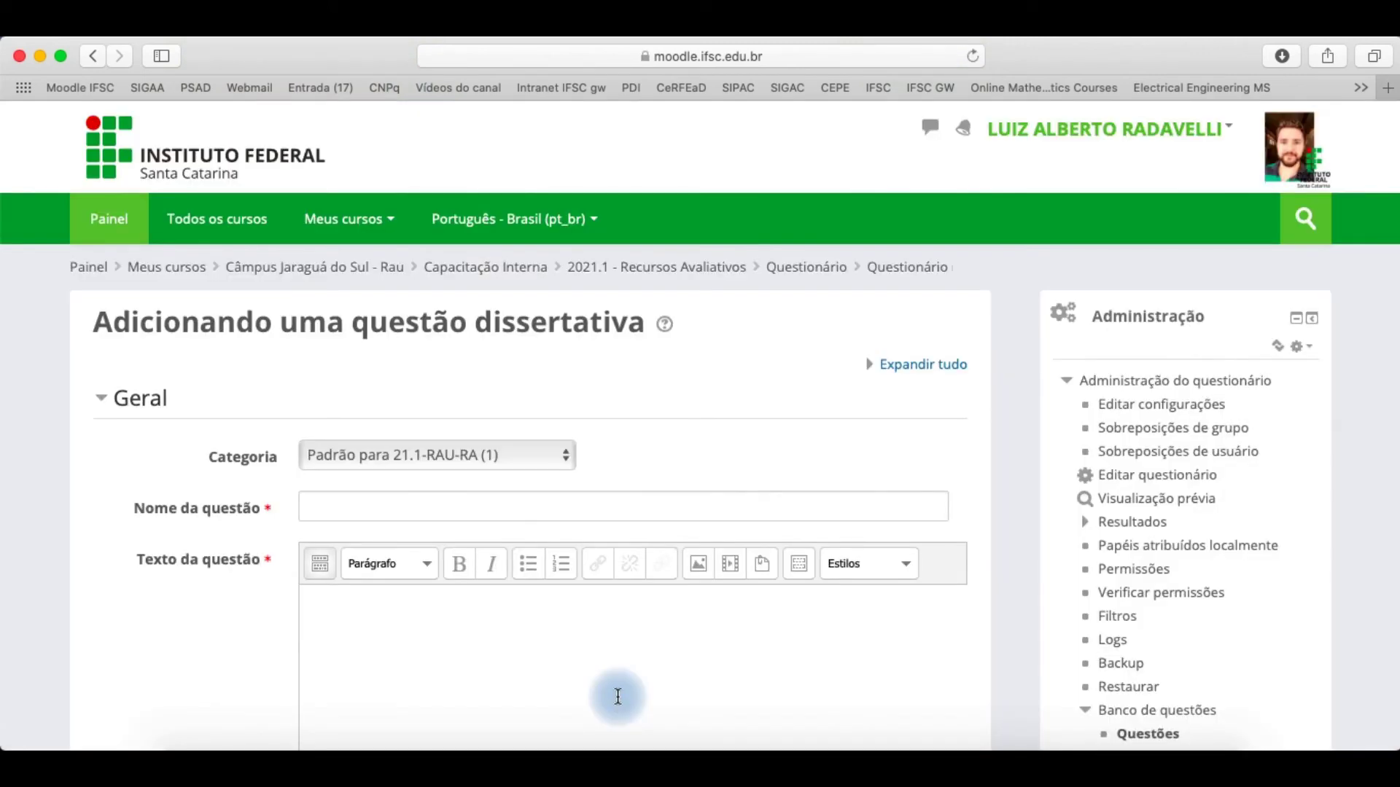
# Name the essay question "Questão 2" and enter the question text "Disserte sobre o conceito de integral definida.".
pyautogui.scroll(-3, 617, 656)
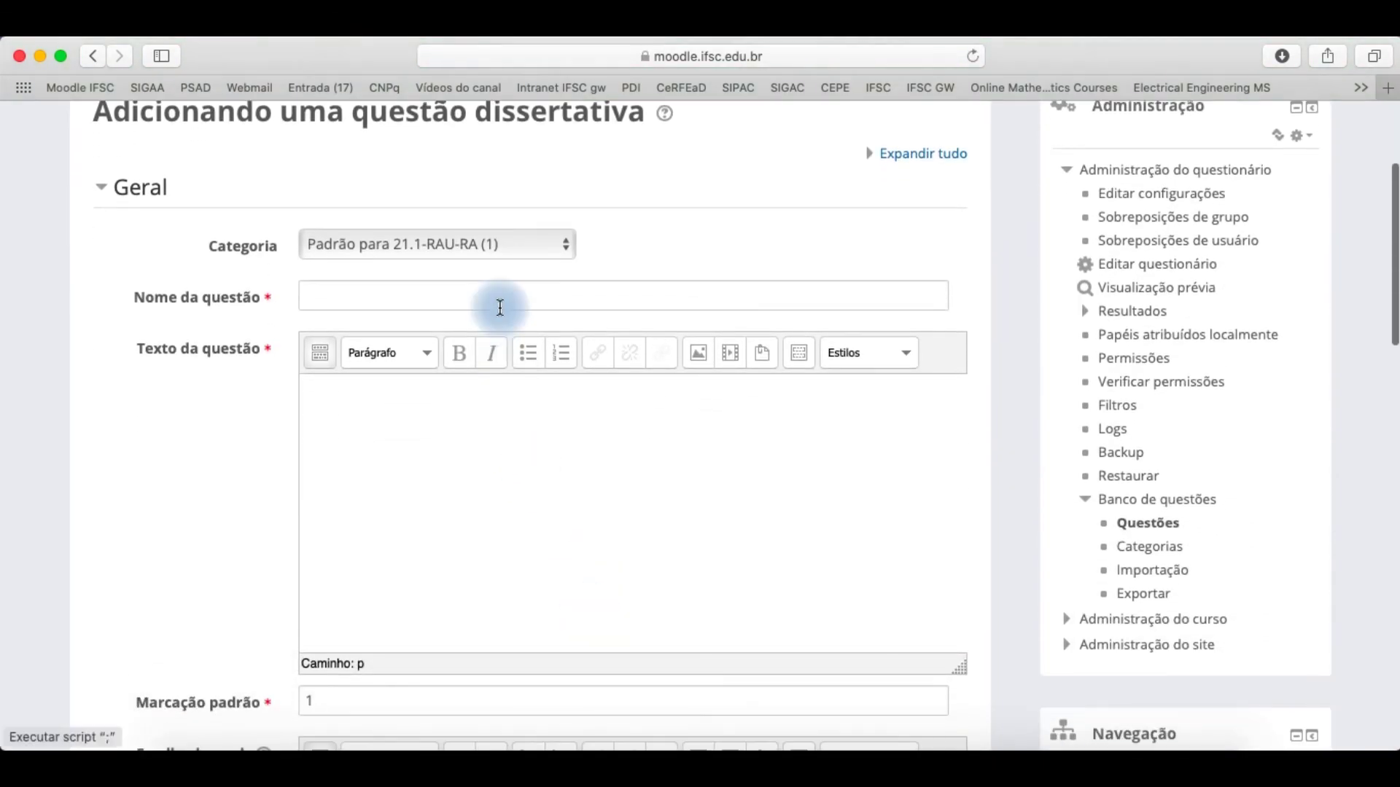
pyautogui.click(501, 302)
pyautogui.write('Quest')
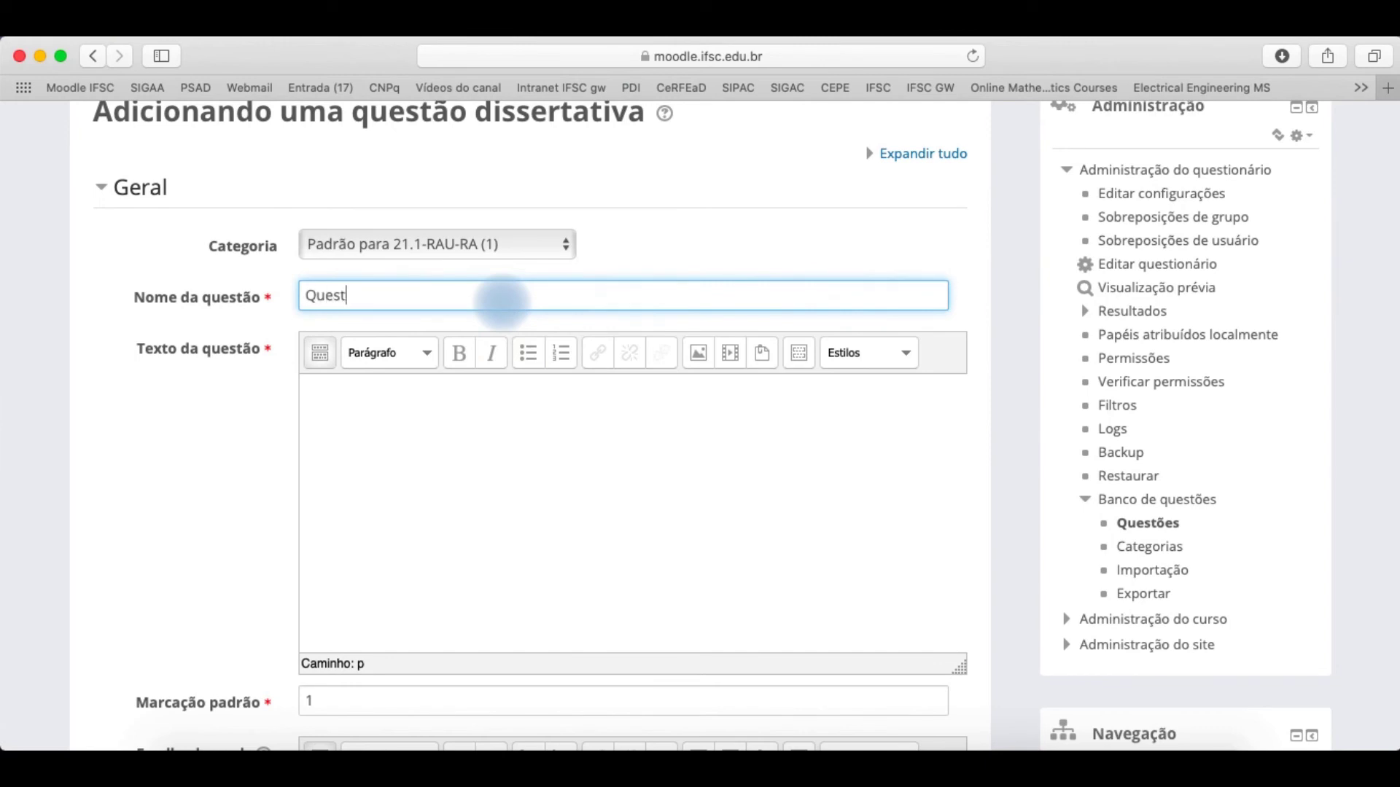
pyautogui.write('ão 2')
pyautogui.click(491, 450)
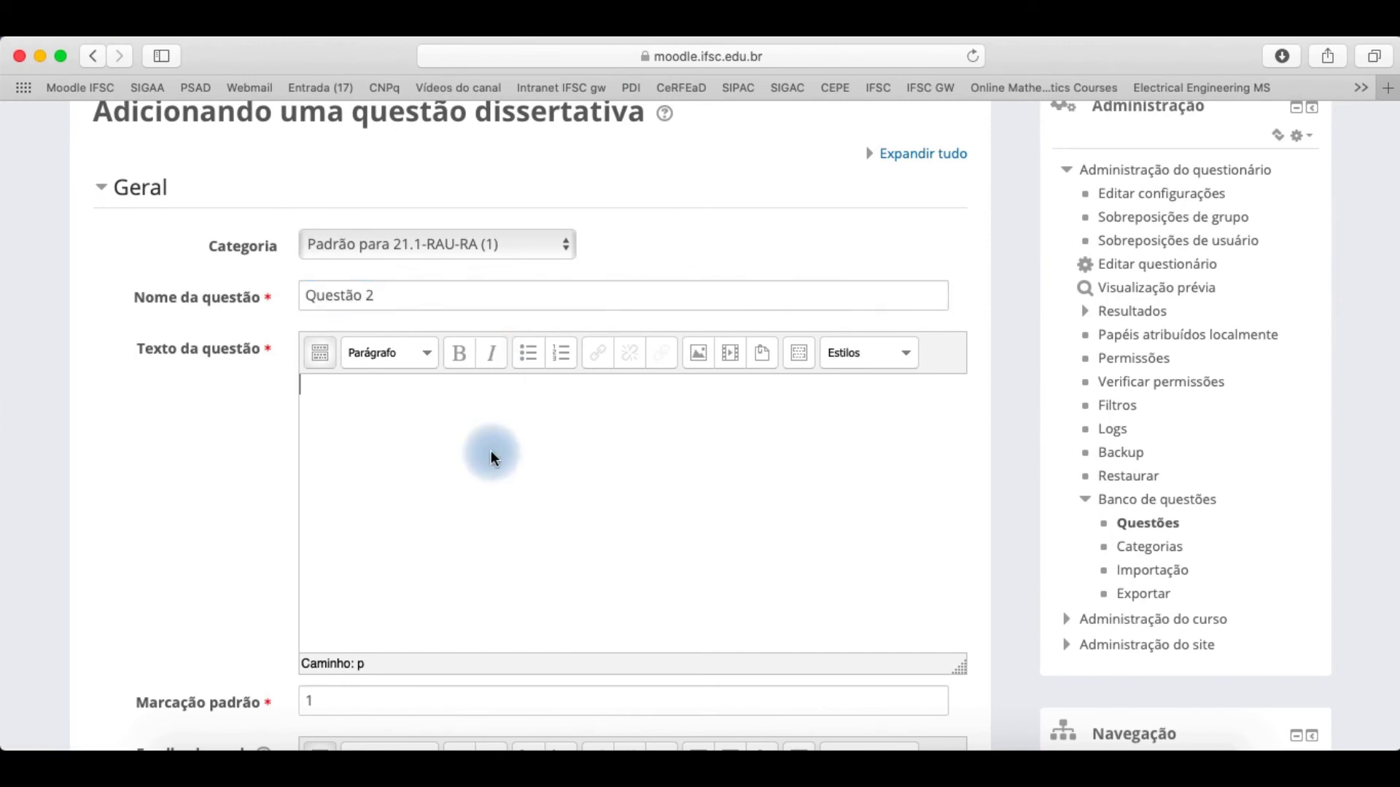
pyautogui.scroll(-2, 491, 450)
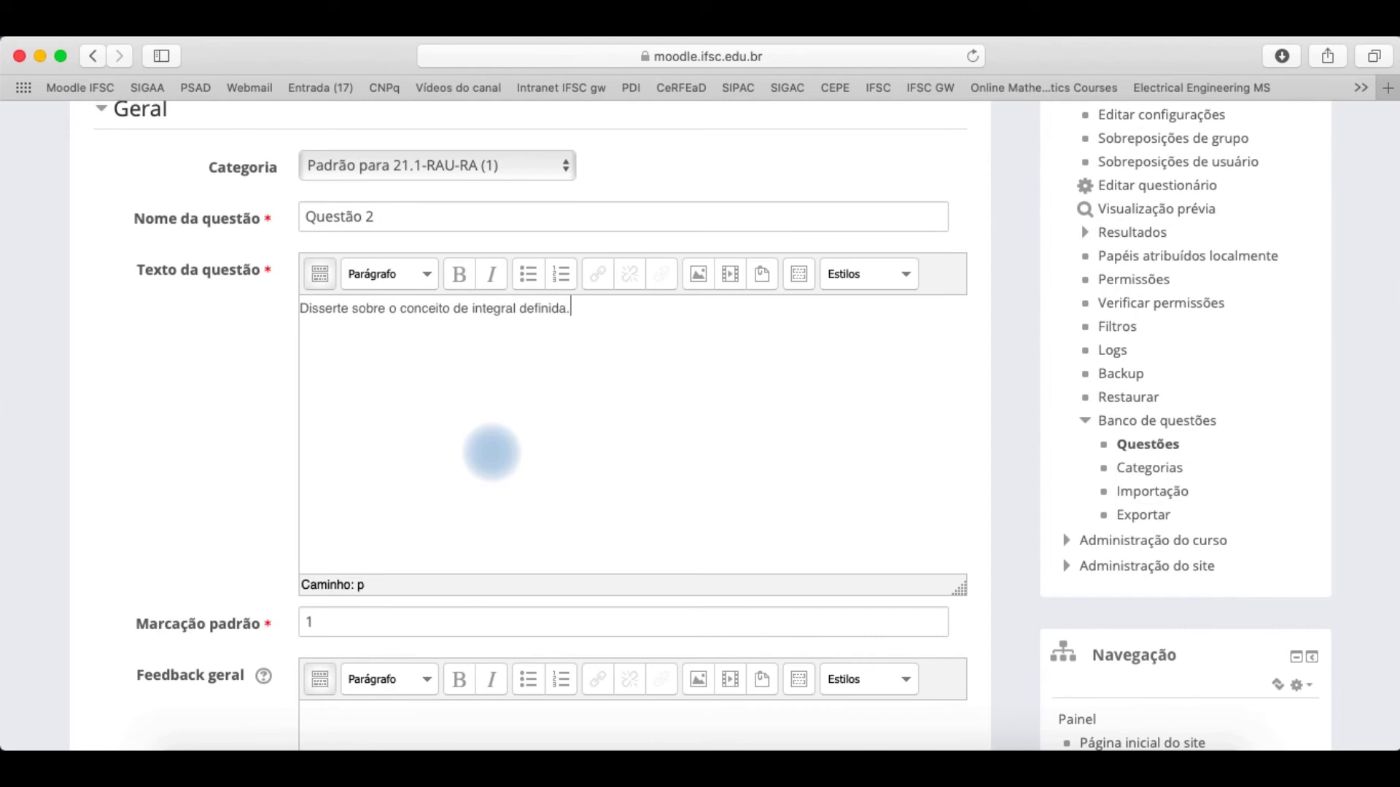
# Enter "retorno para a questão 2" as the general feedback (Feedback geral) of the essay question.
pyautogui.scroll(5, 458, 422)
pyautogui.scroll(2, 458, 421)
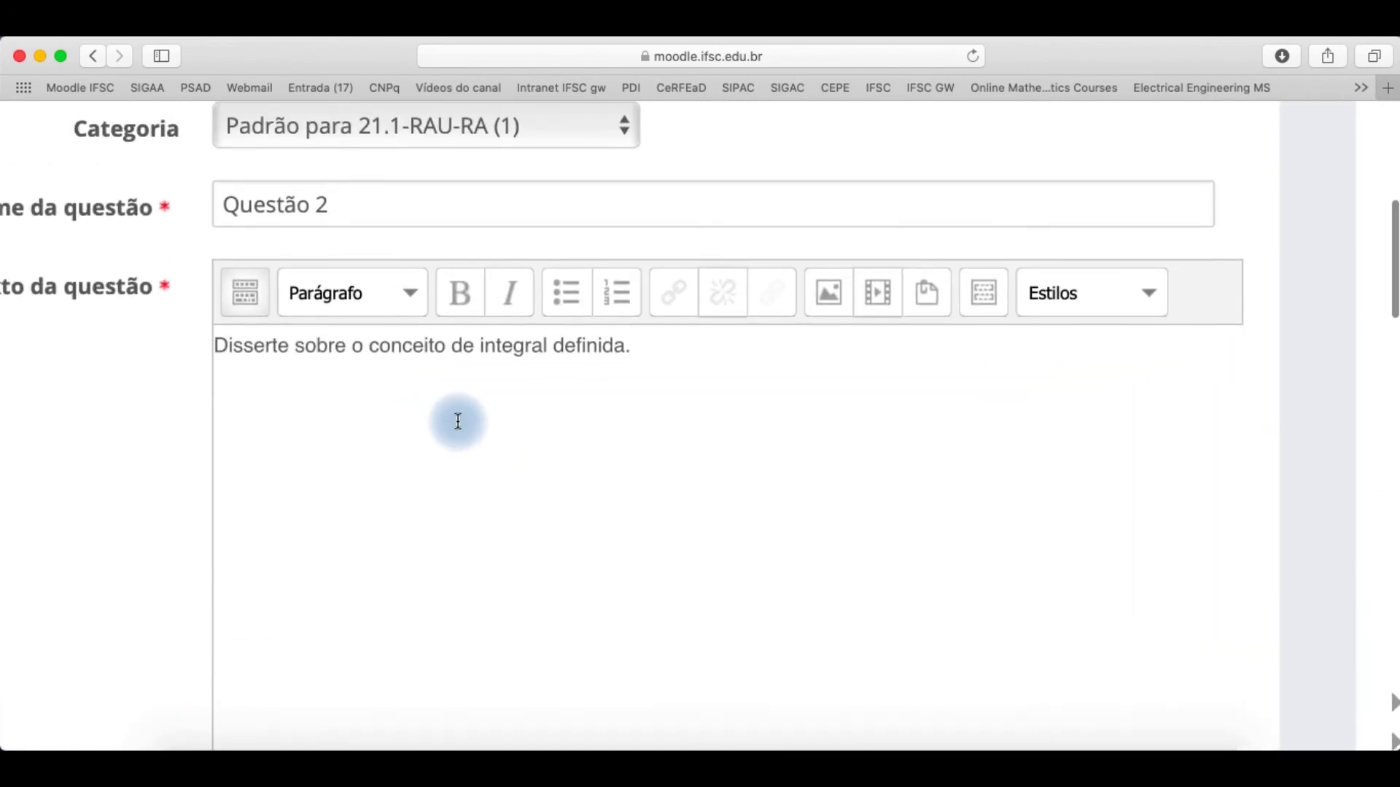
pyautogui.scroll(-3, 458, 422)
pyautogui.scroll(-6, 458, 420)
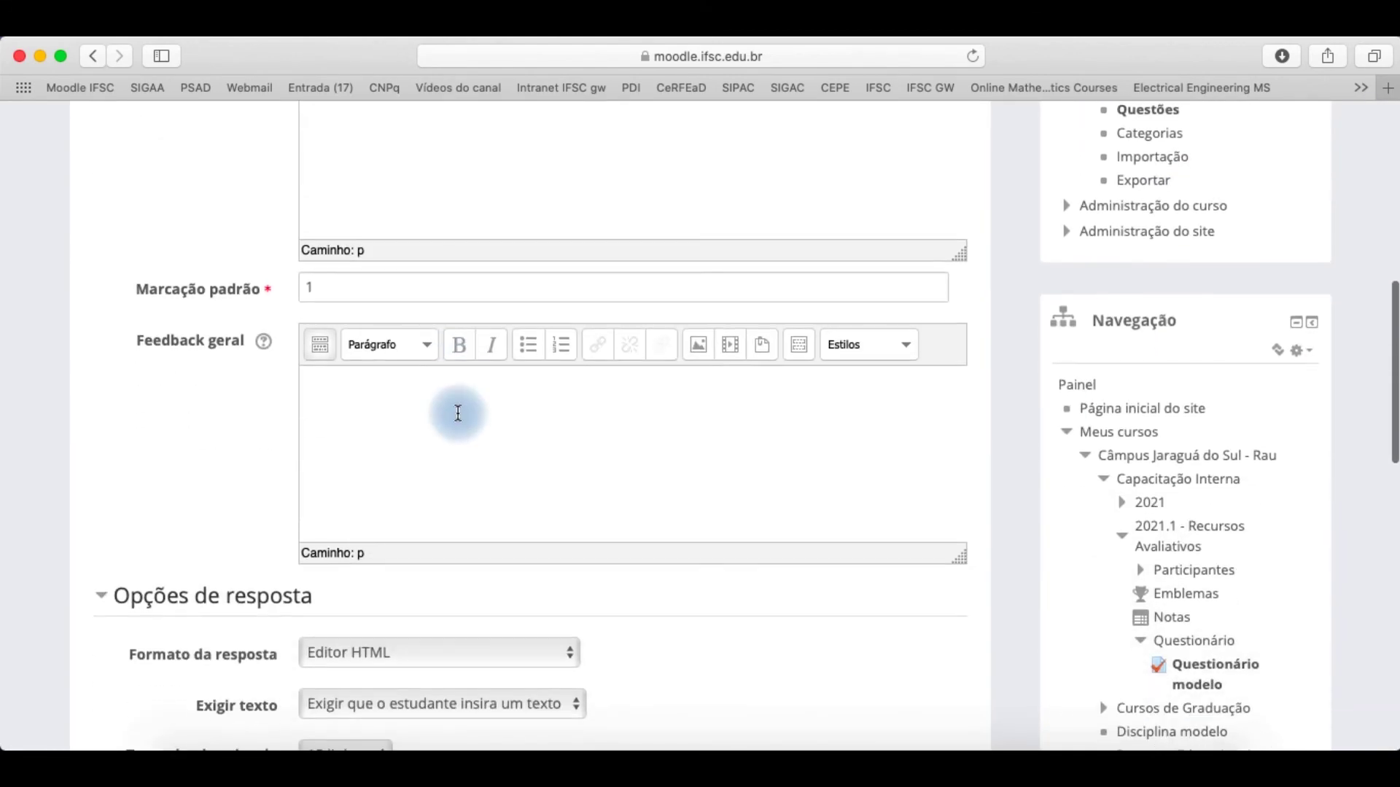
pyautogui.scroll(2, 463, 419)
pyautogui.scroll(-2, 464, 423)
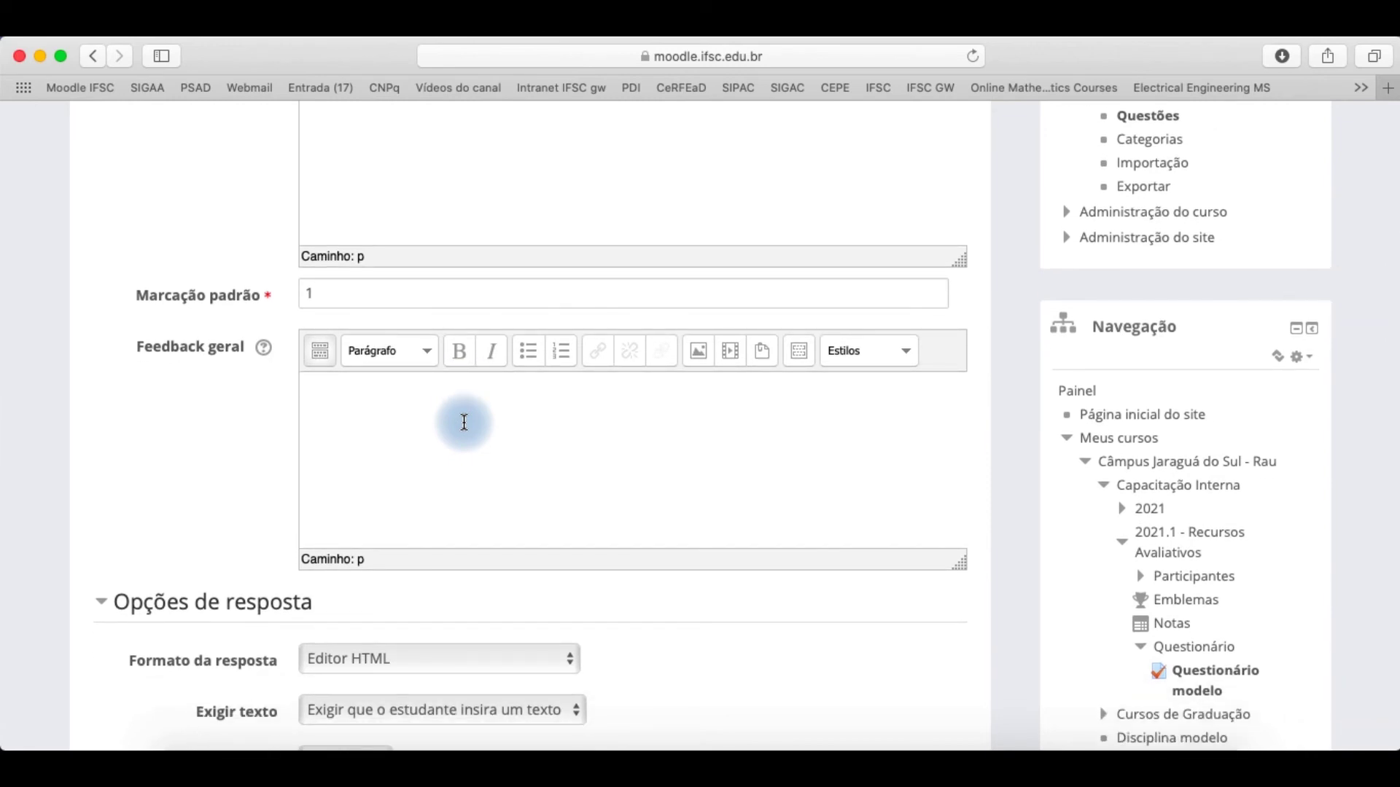
pyautogui.scroll(8, 465, 422)
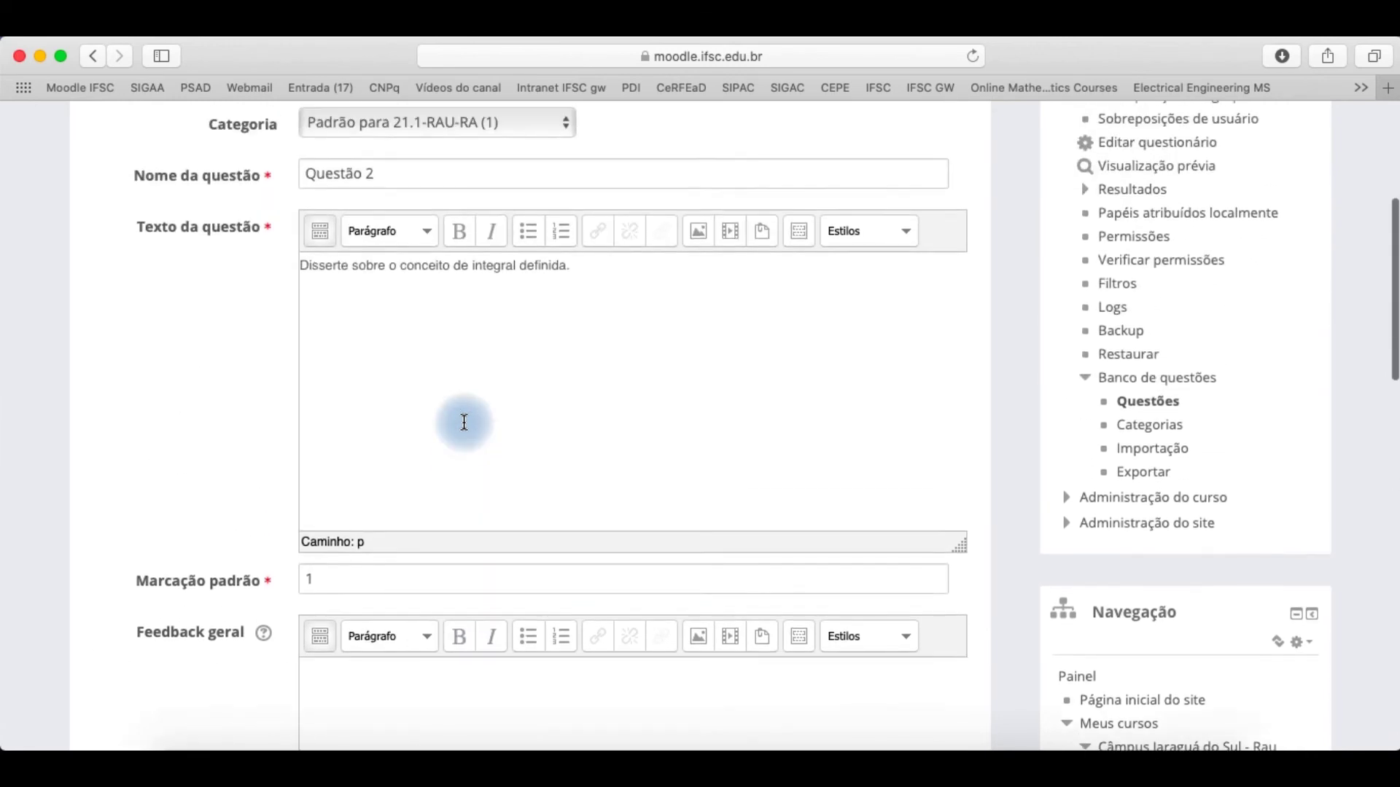
pyautogui.scroll(-3, 463, 422)
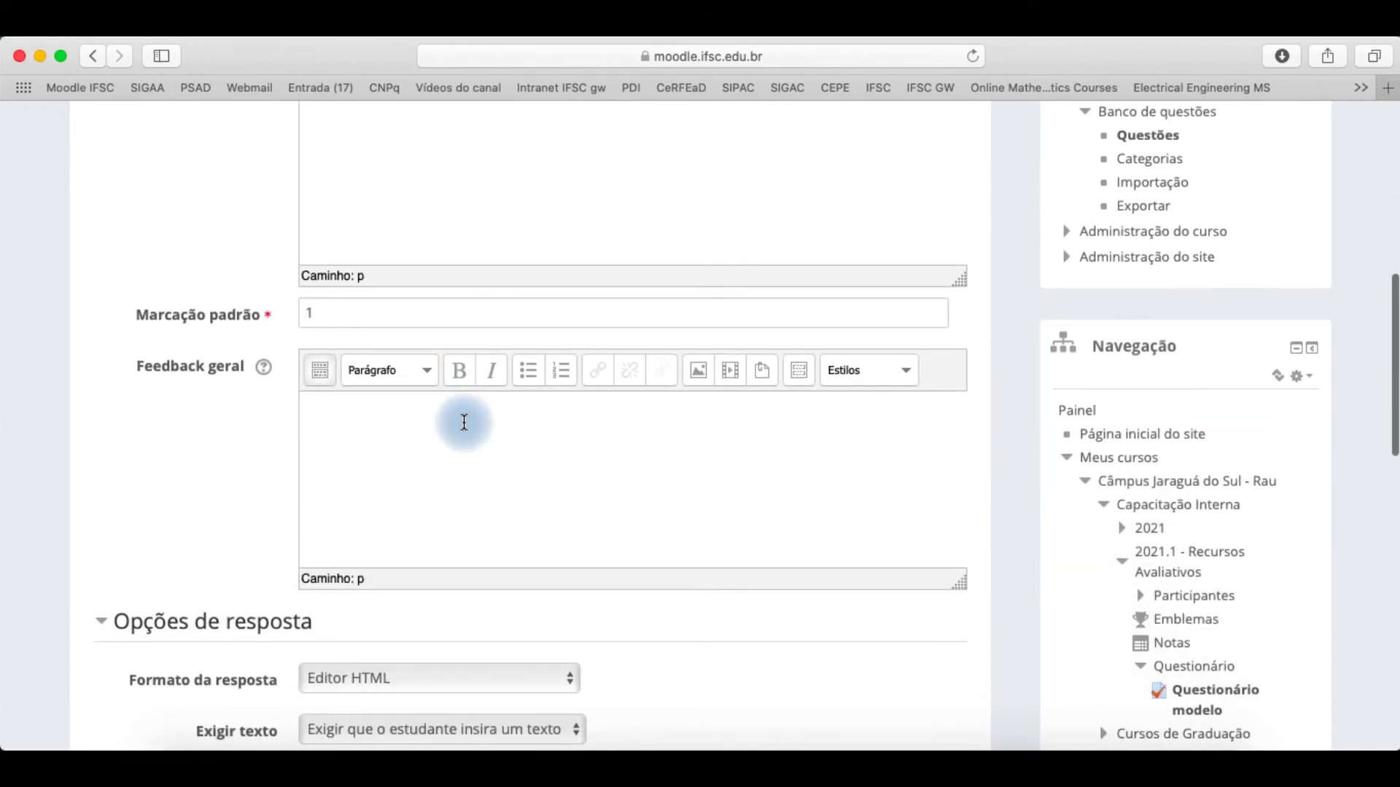
pyautogui.write('retorno para a questão 2')
pyautogui.scroll(5, 438, 445)
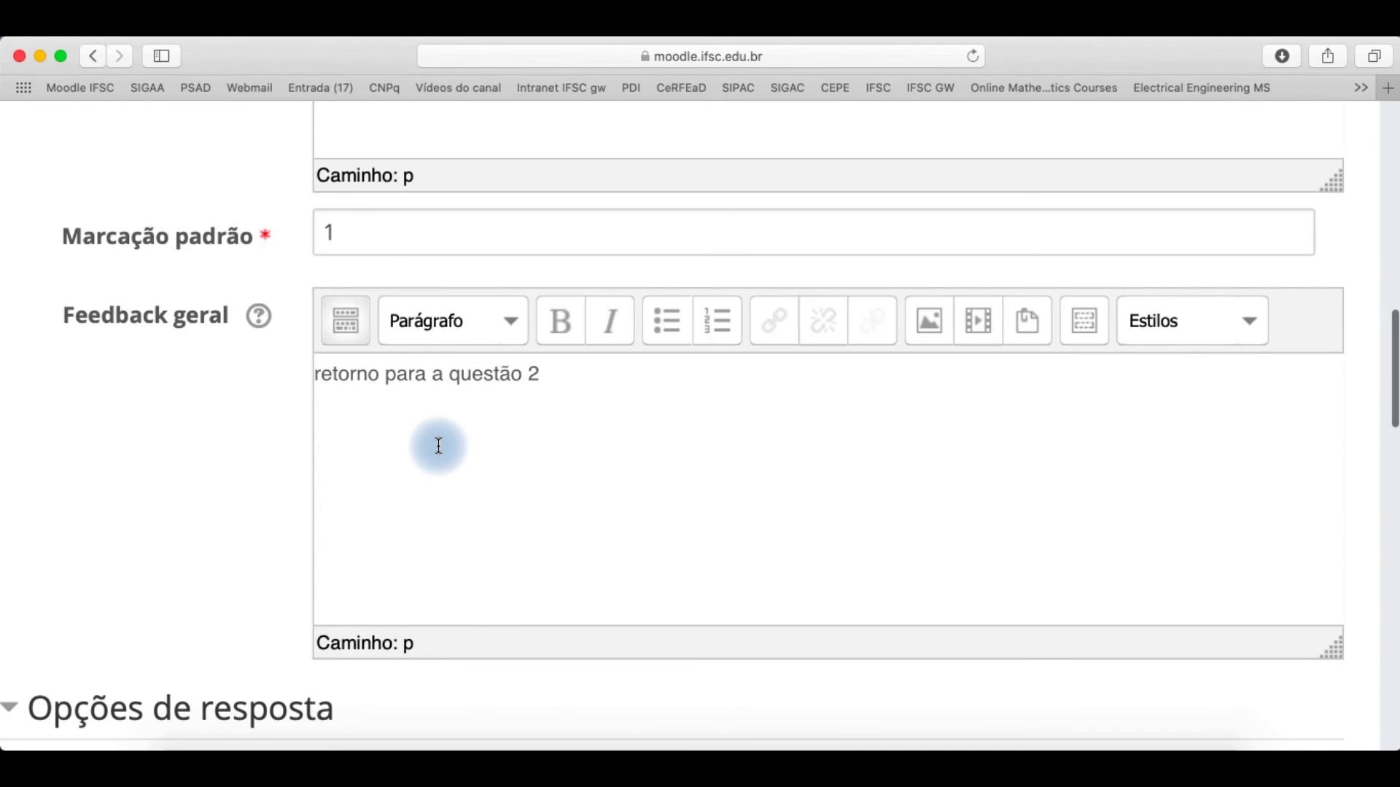
# Set the essay question's response format to "Editor HTML com seletor de arquivos".
pyautogui.scroll(-5, 438, 445)
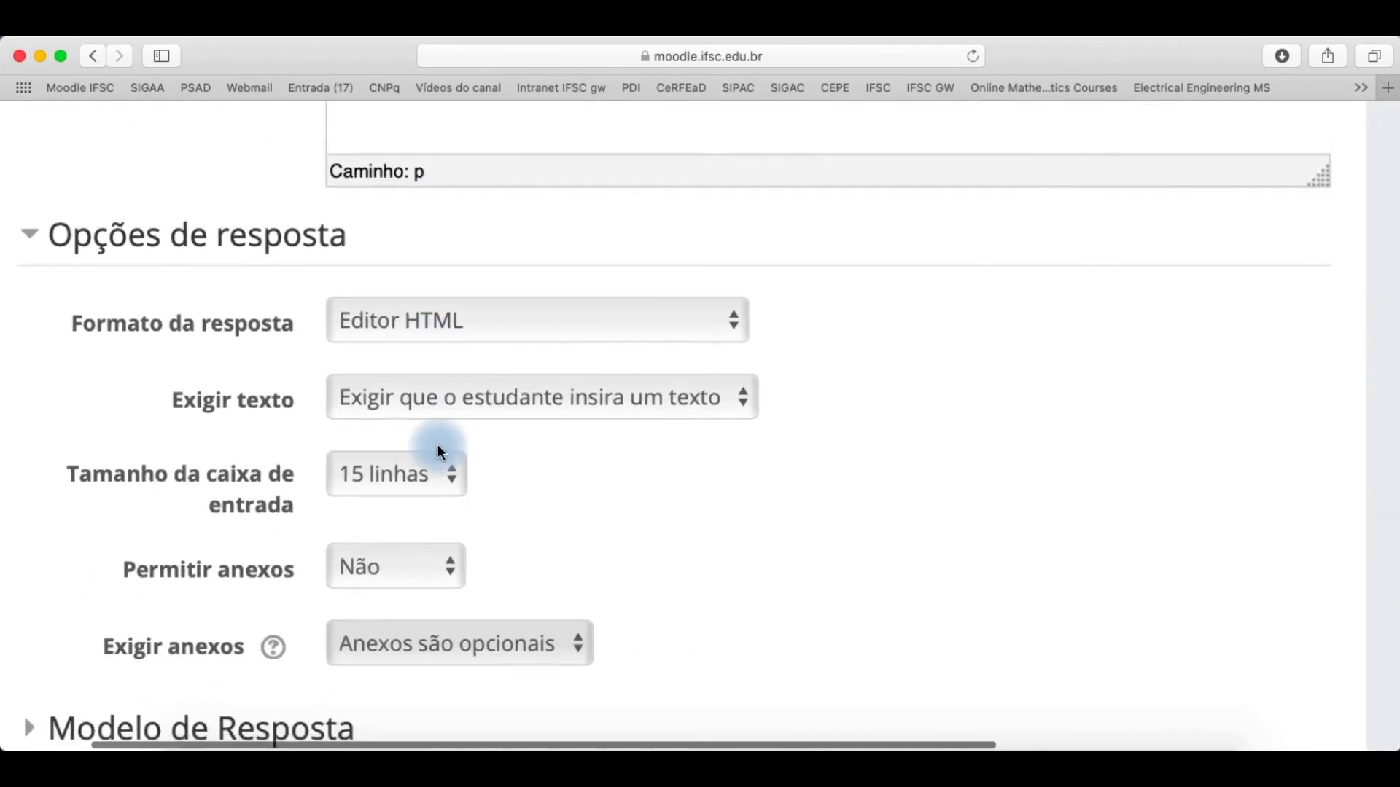
pyautogui.scroll(5, 440, 447)
pyautogui.scroll(-2, 441, 452)
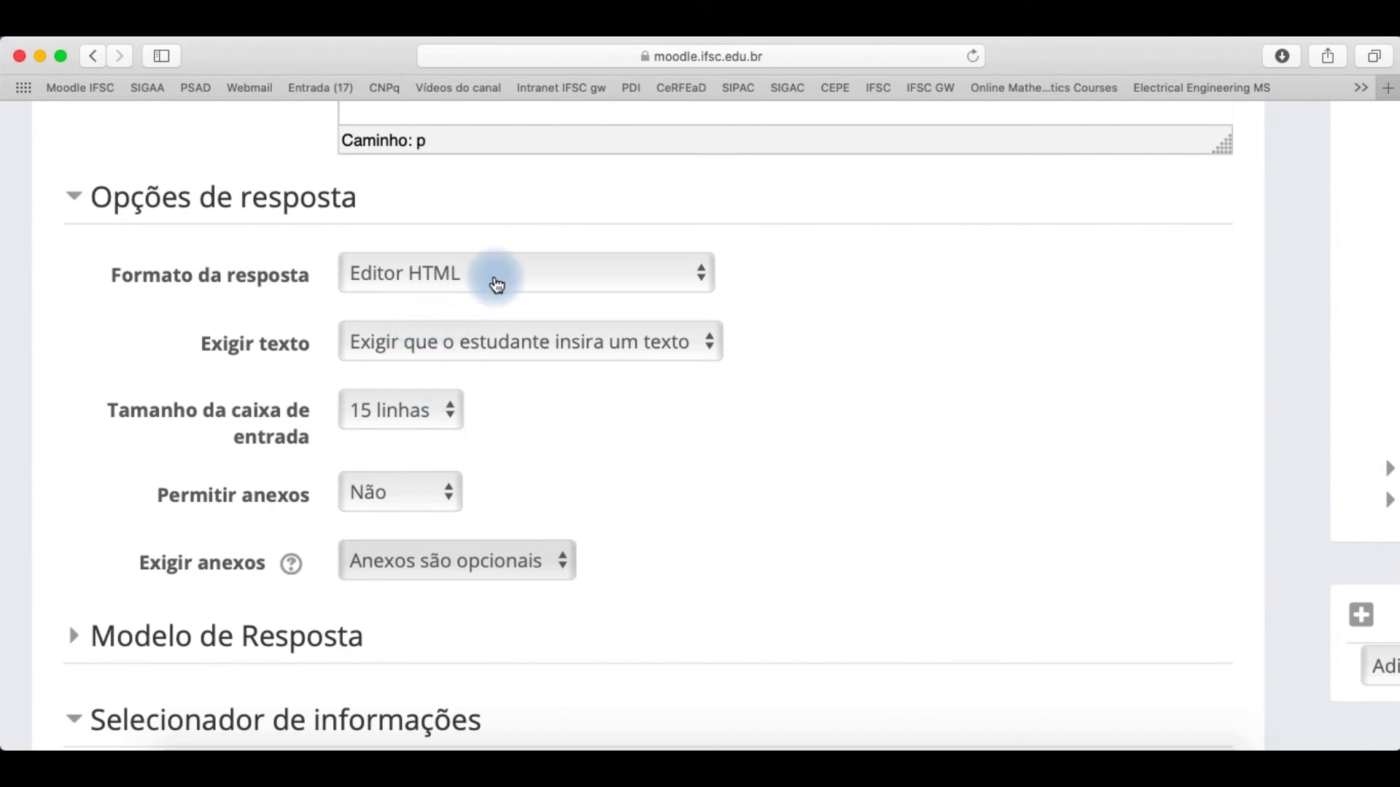
pyautogui.click(495, 283)
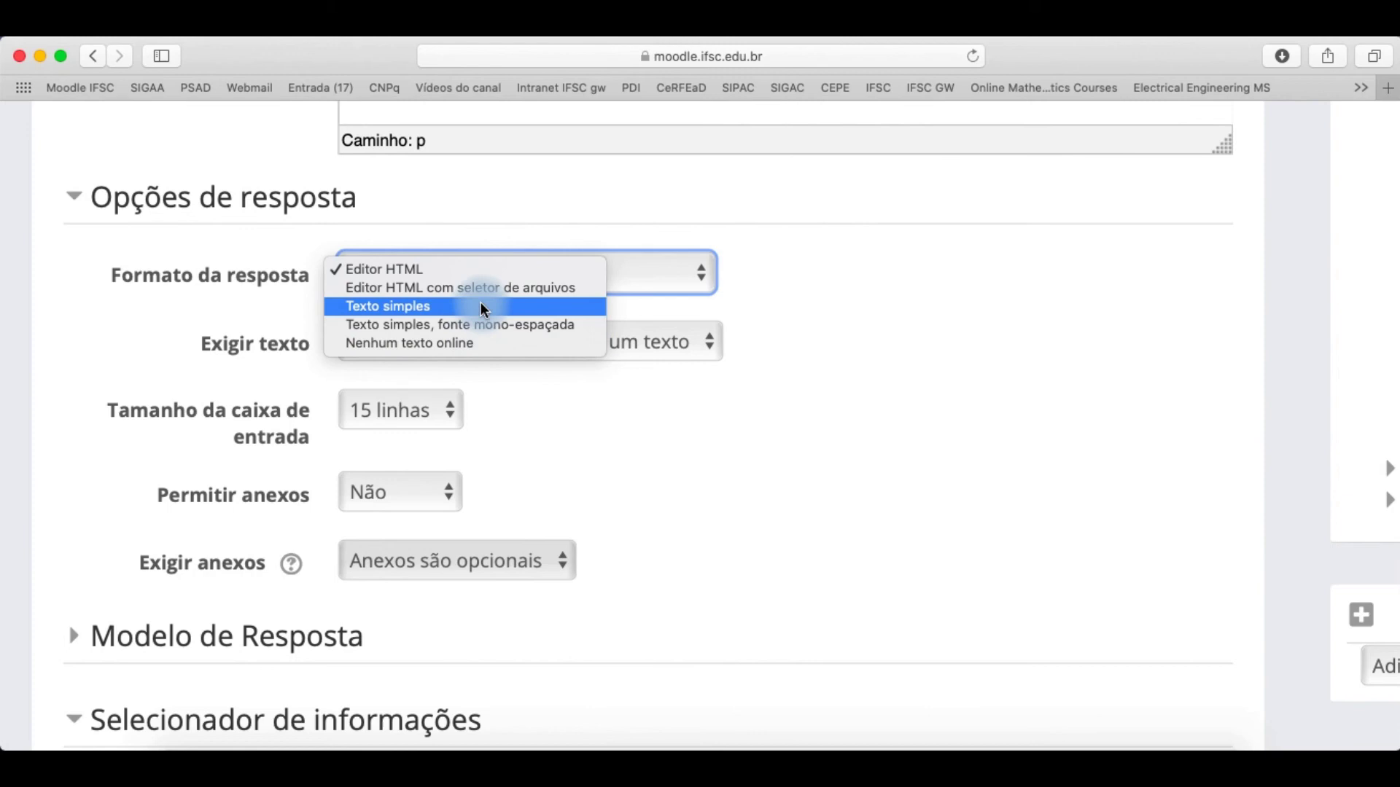
pyautogui.click(498, 290)
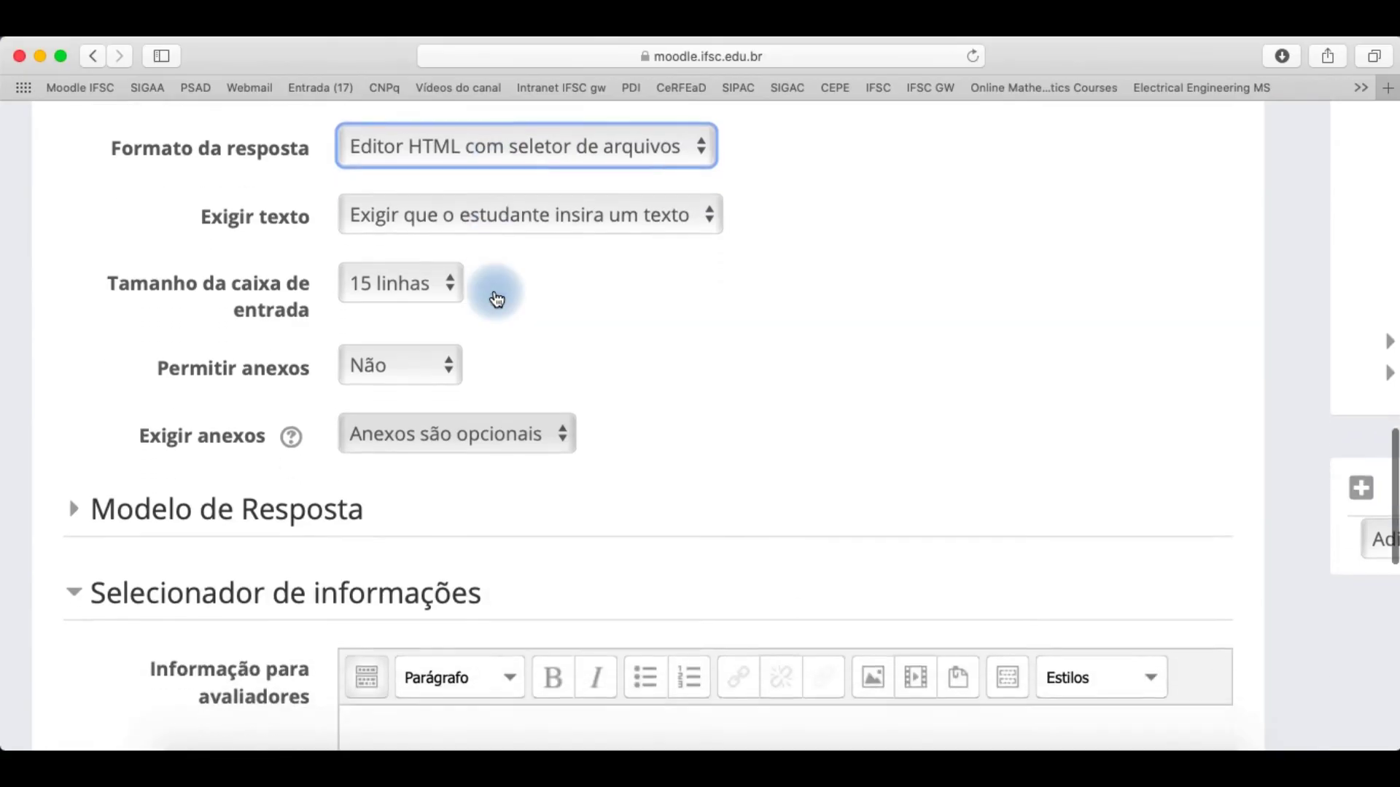
# Save the essay question and return to the quiz's question list.
pyautogui.scroll(-1, 500, 291)
pyautogui.scroll(-5, 119, 334)
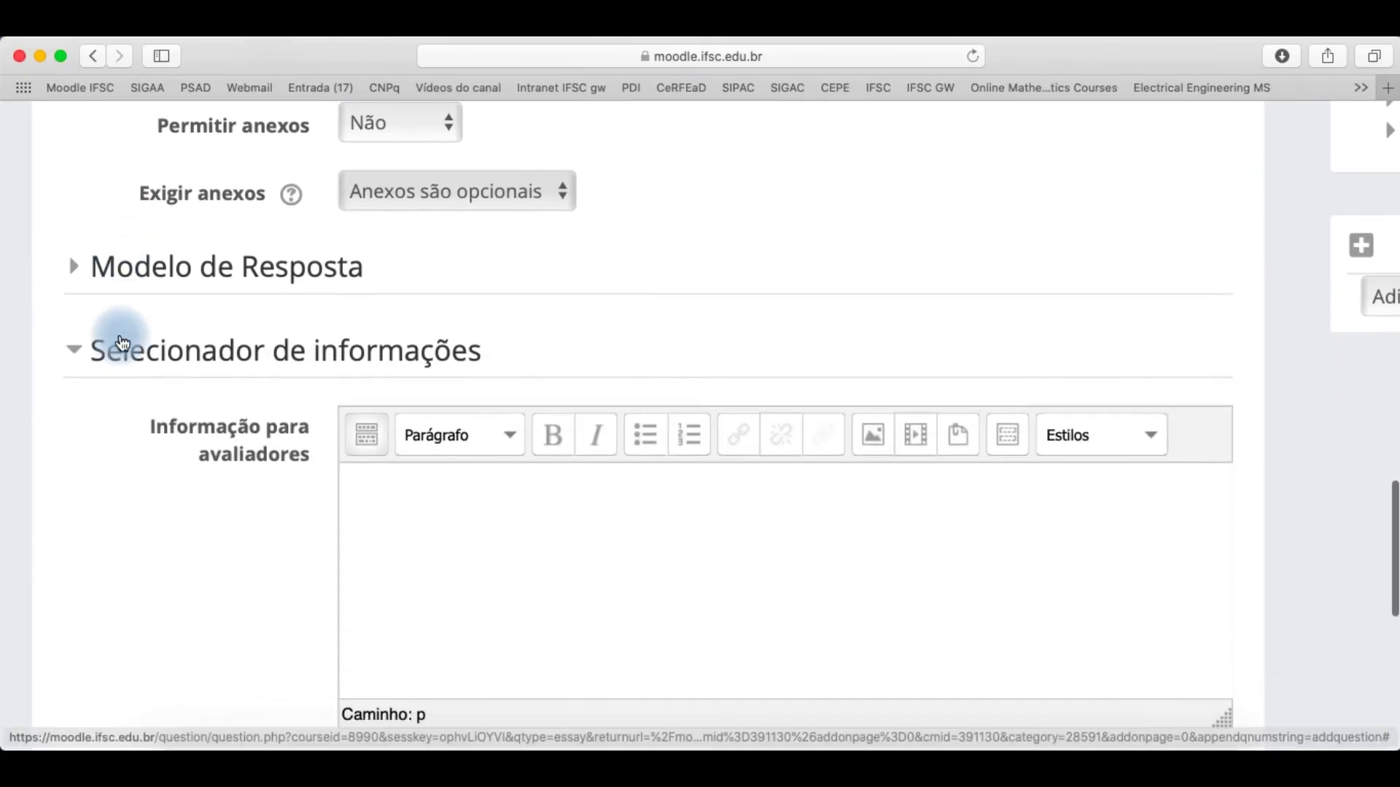
pyautogui.scroll(-12, 120, 339)
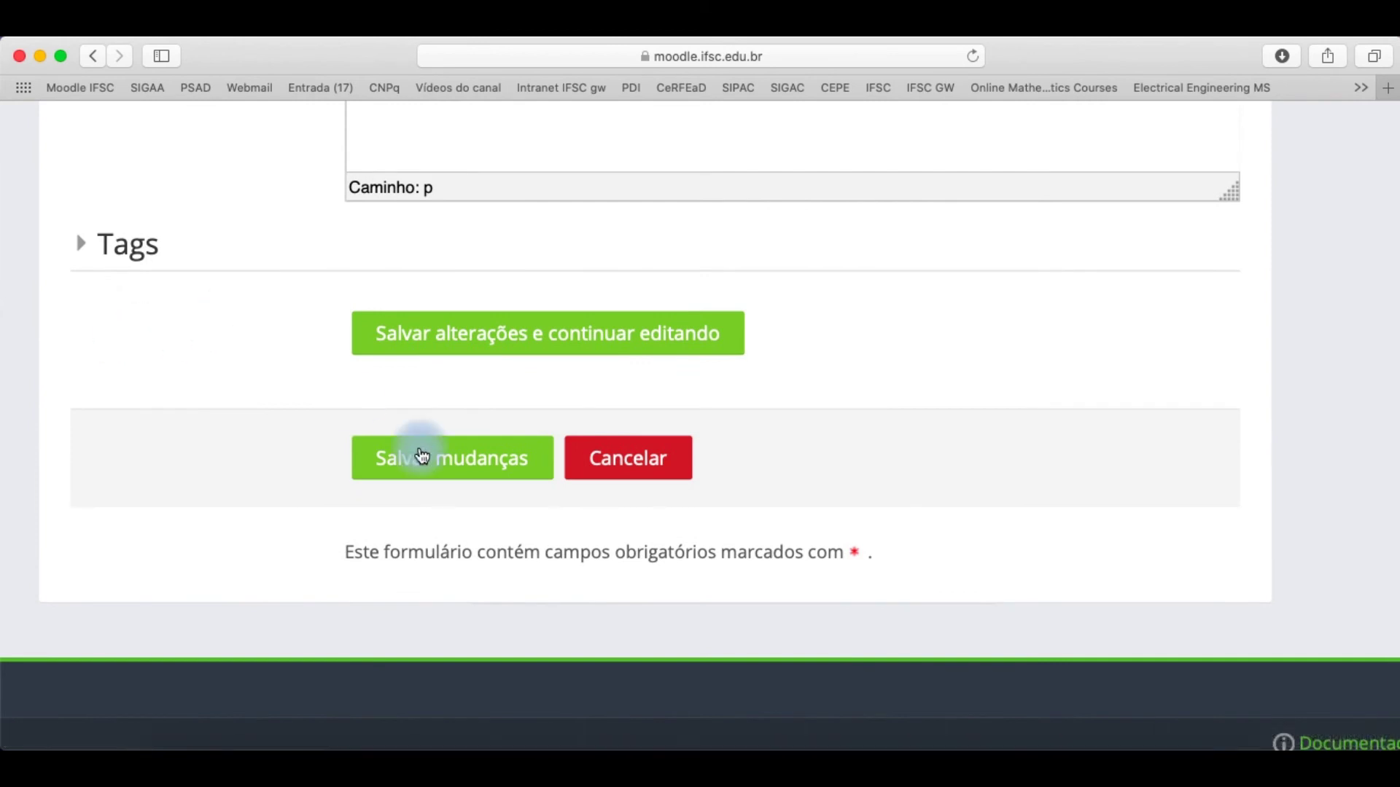
pyautogui.rightClick(411, 467)
pyautogui.click(449, 453)
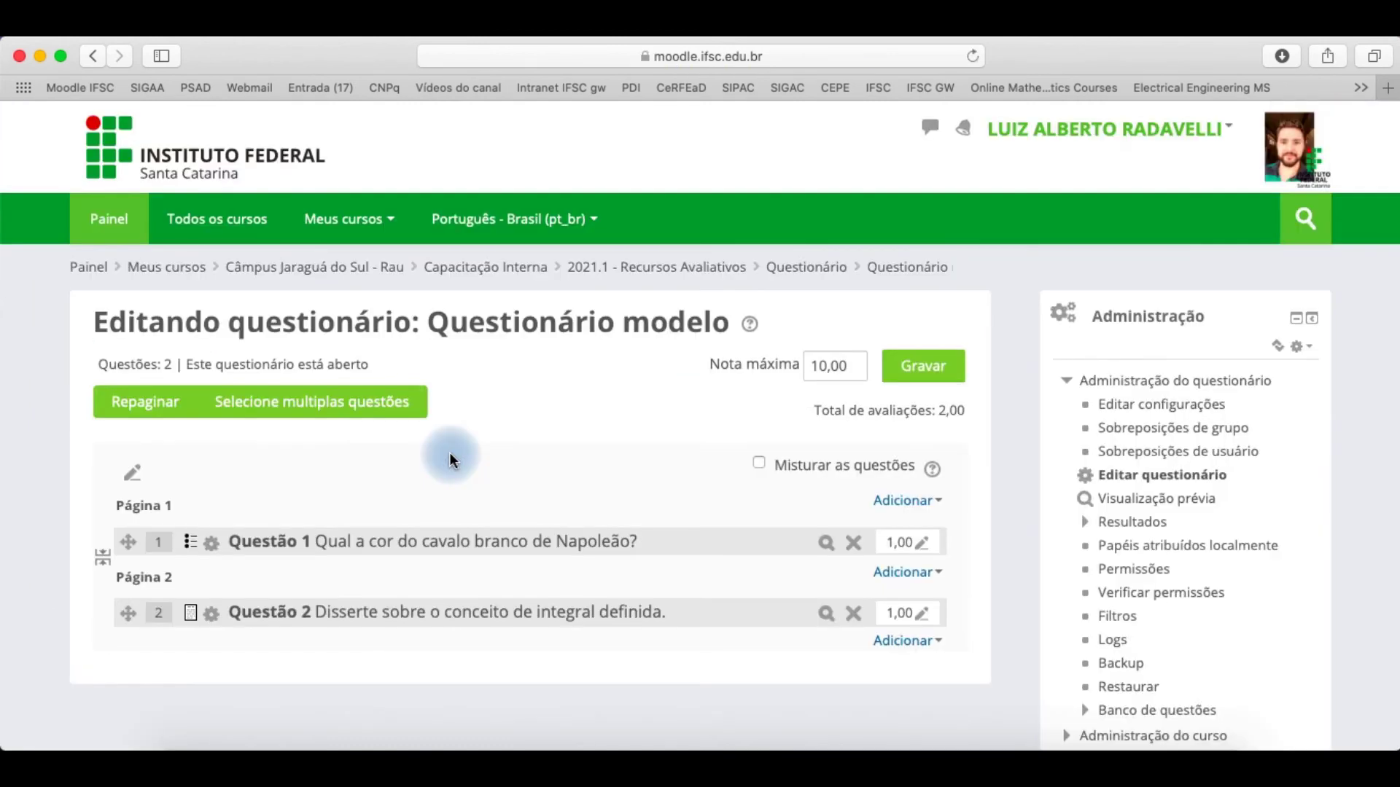
# Preview the quiz, answer Questão 1 with "branco" and continue to the page with Questão 2.
pyautogui.click(1119, 498)
pyautogui.click(141, 515)
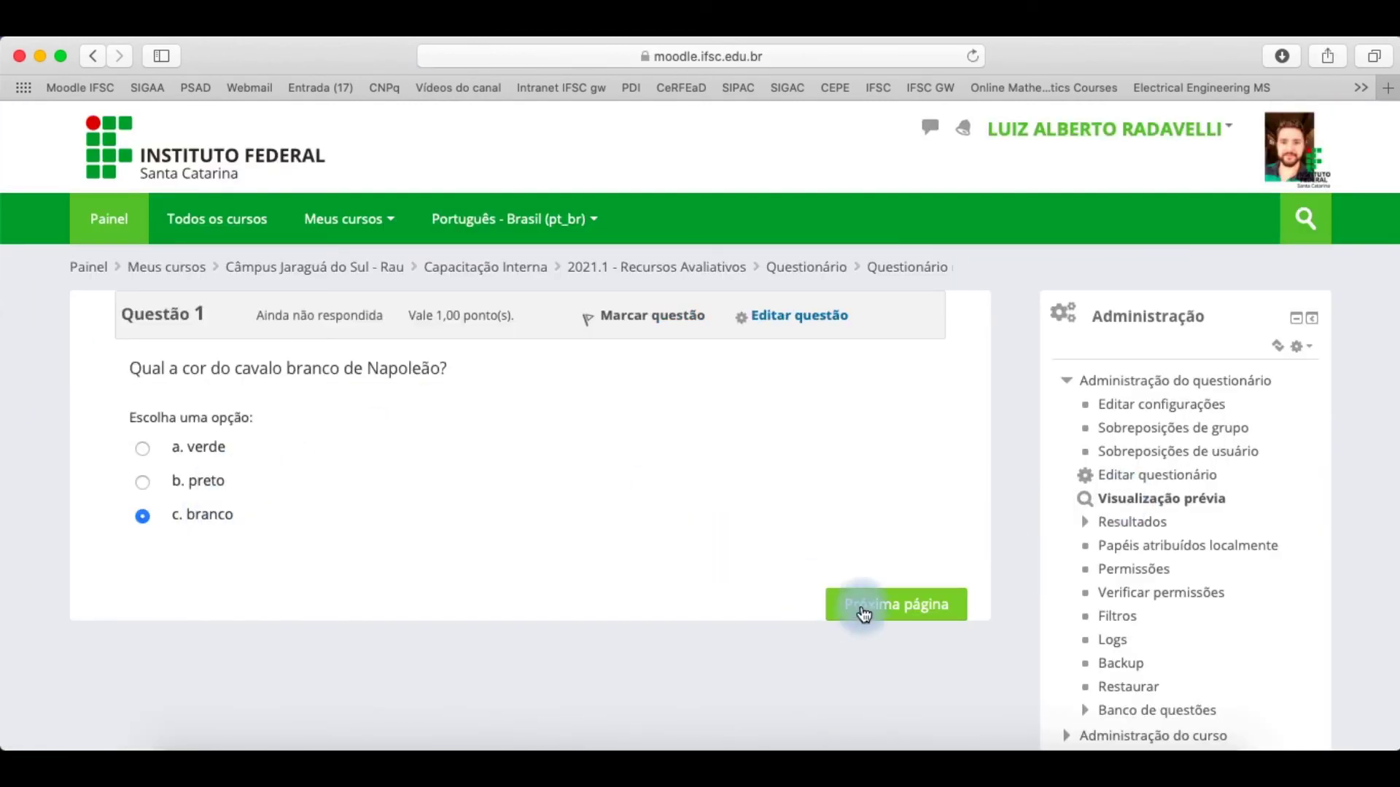
pyautogui.click(850, 609)
pyautogui.scroll(-3, 601, 547)
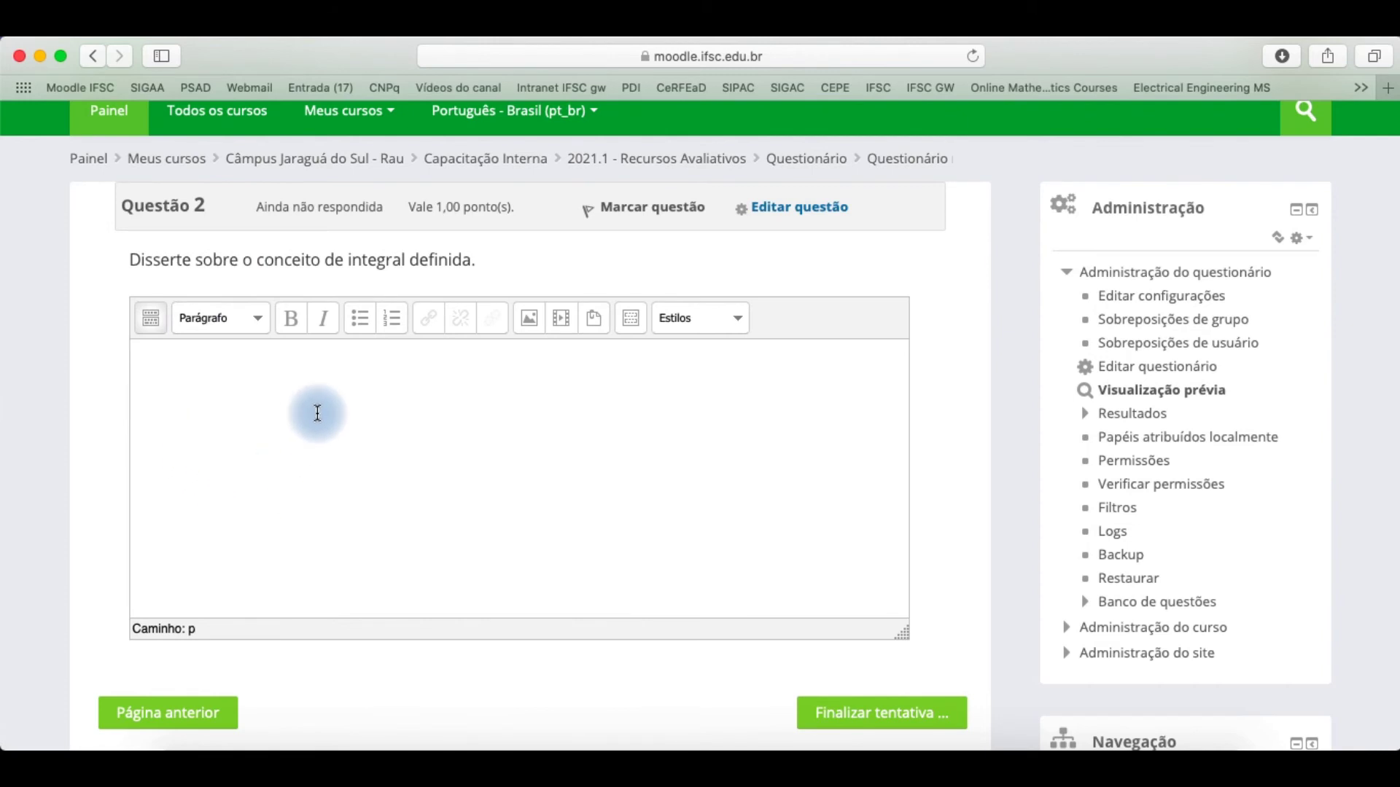
# Expand the full formatting options of the answer editor and enter "resposta...." as the answer to Questão 2.
pyautogui.click(153, 323)
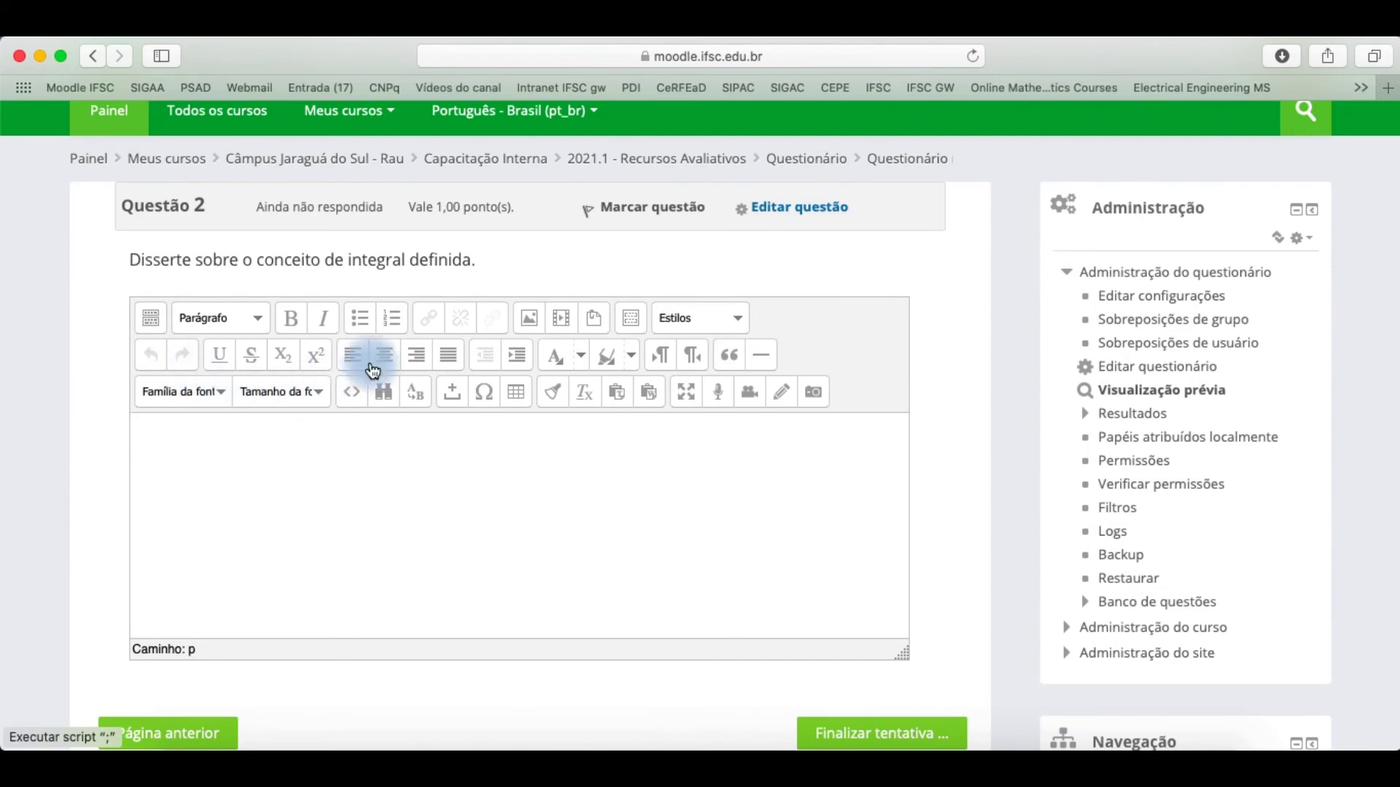
pyautogui.click(530, 321)
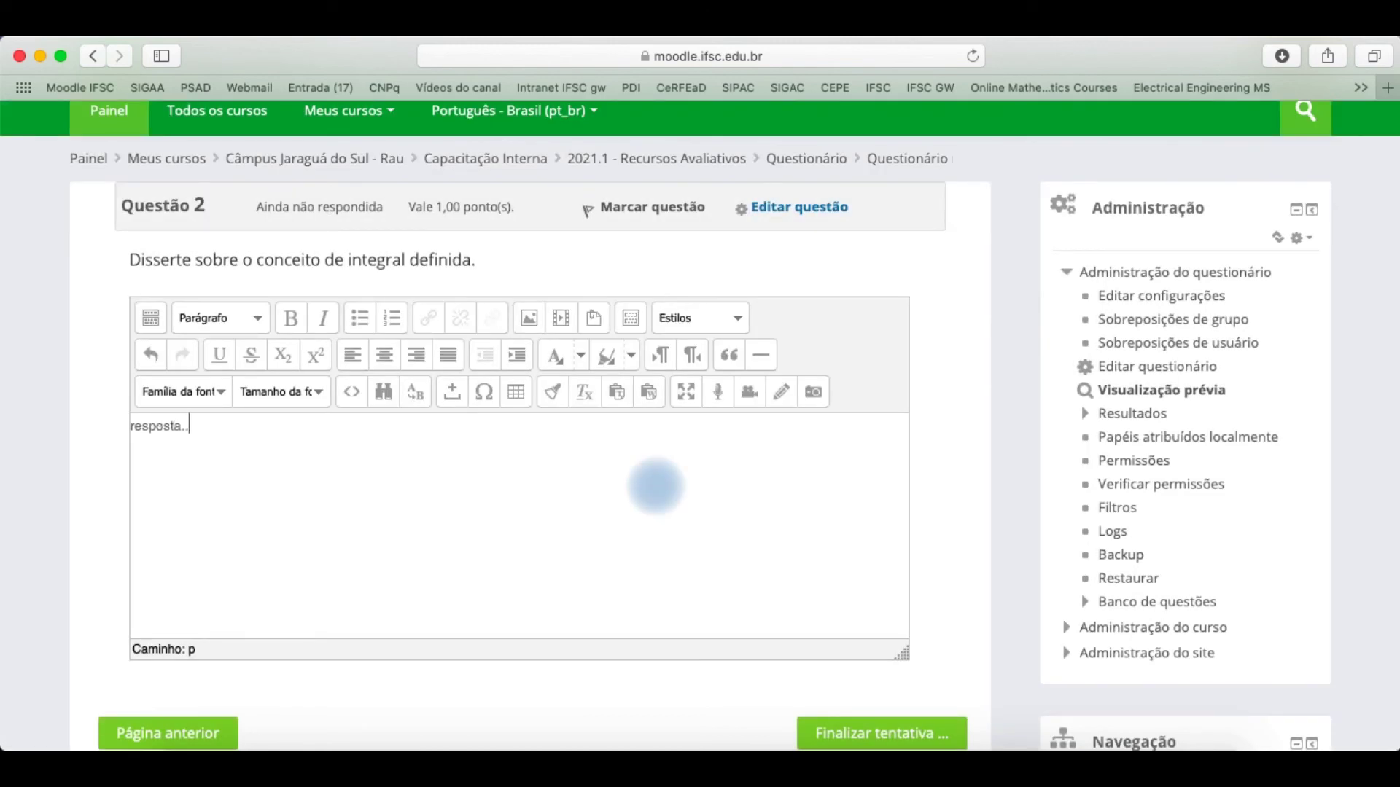
pyautogui.scroll(-2, 658, 477)
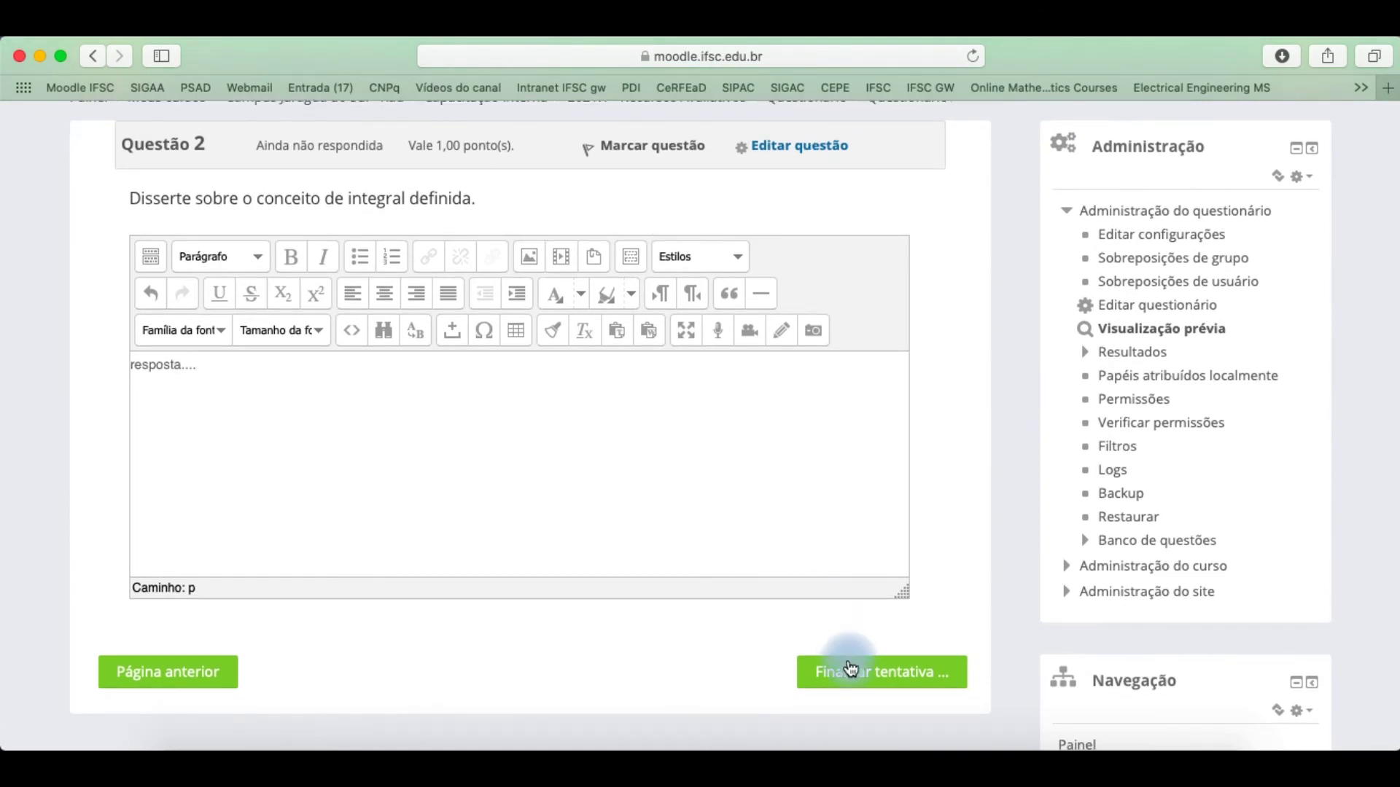
pyautogui.scroll(-2, 850, 665)
# Finish the preview attempt, submit all answers with confirmation and look through the attempt review.
pyautogui.click(889, 619)
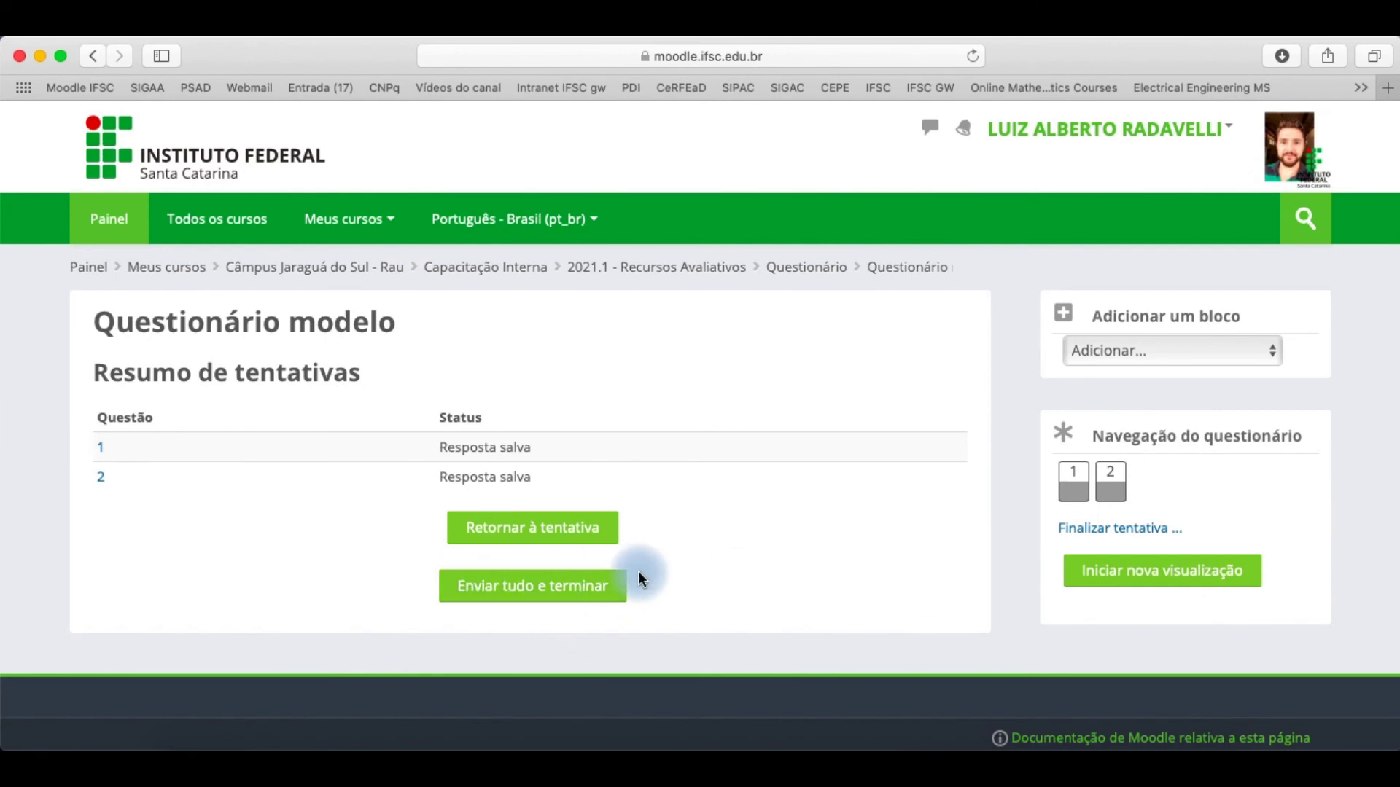
pyautogui.click(522, 588)
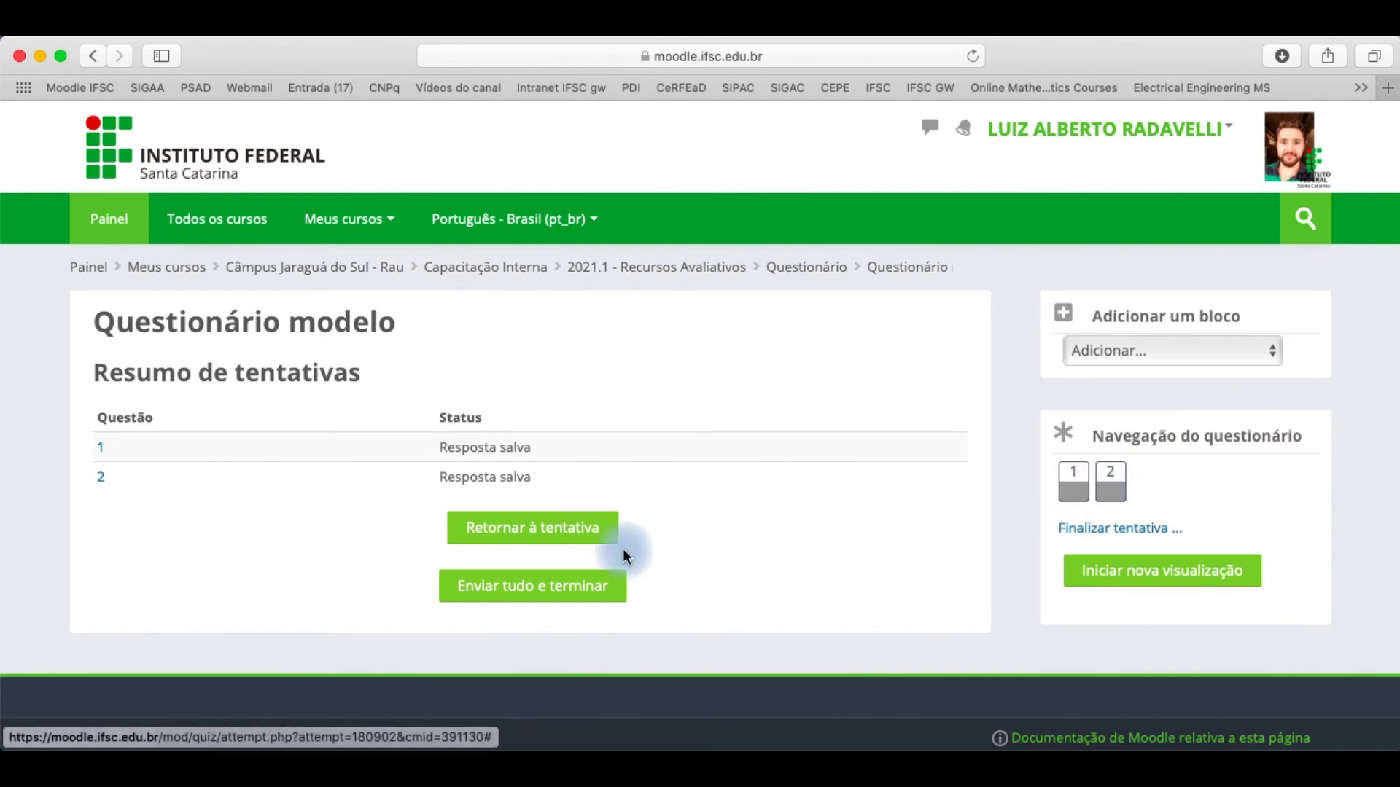
pyautogui.click(549, 586)
pyautogui.click(680, 537)
pyautogui.scroll(-1, 679, 539)
pyautogui.scroll(-10, 680, 536)
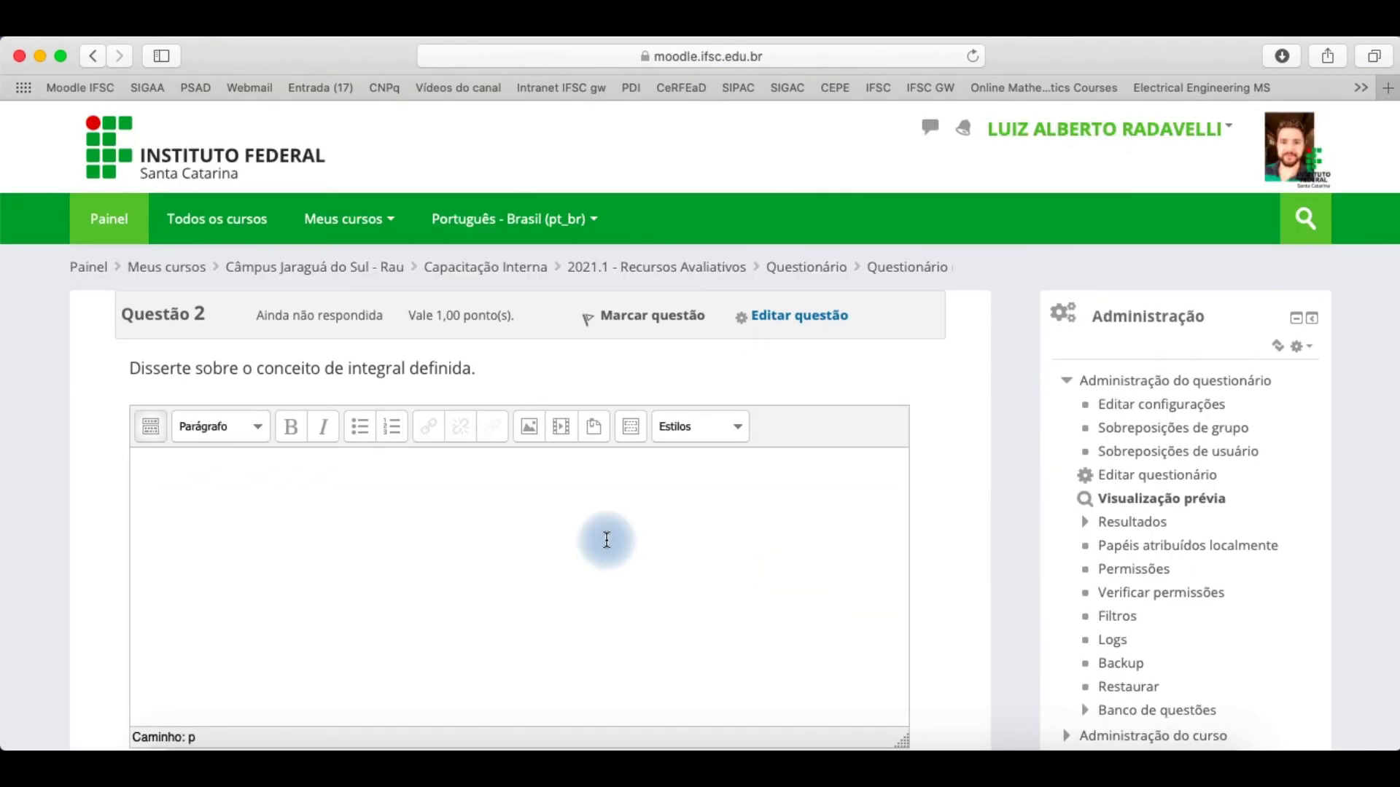
# Choose a picture of the hand-drawn surface z = x² − y² for insertion into the Questão 2 answer.
pyautogui.click(529, 426)
pyautogui.click(640, 335)
pyautogui.click(365, 228)
pyautogui.click(360, 252)
pyautogui.click(506, 282)
pyautogui.click(667, 366)
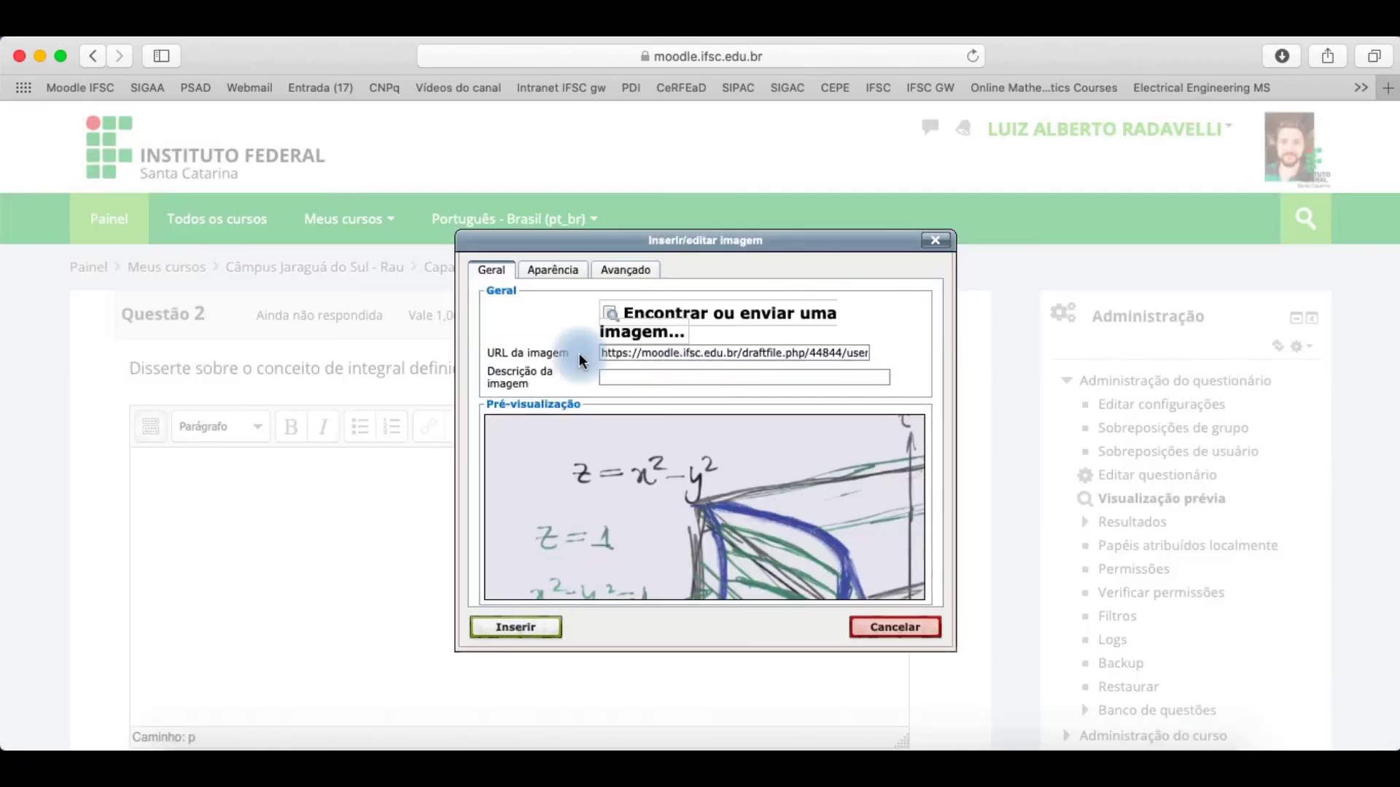
# Set the picture's width to 400 and insert it into the Questão 2 answer.
pyautogui.click(553, 269)
pyautogui.doubleClick(614, 337)
pyautogui.write('400')
pyautogui.press('Return')
pyautogui.click(647, 466)
pyautogui.scroll(-2, 582, 574)
pyautogui.scroll(-3, 788, 458)
# Finish the attempt containing the picture answer and submit all answers with confirmation.
pyautogui.click(833, 624)
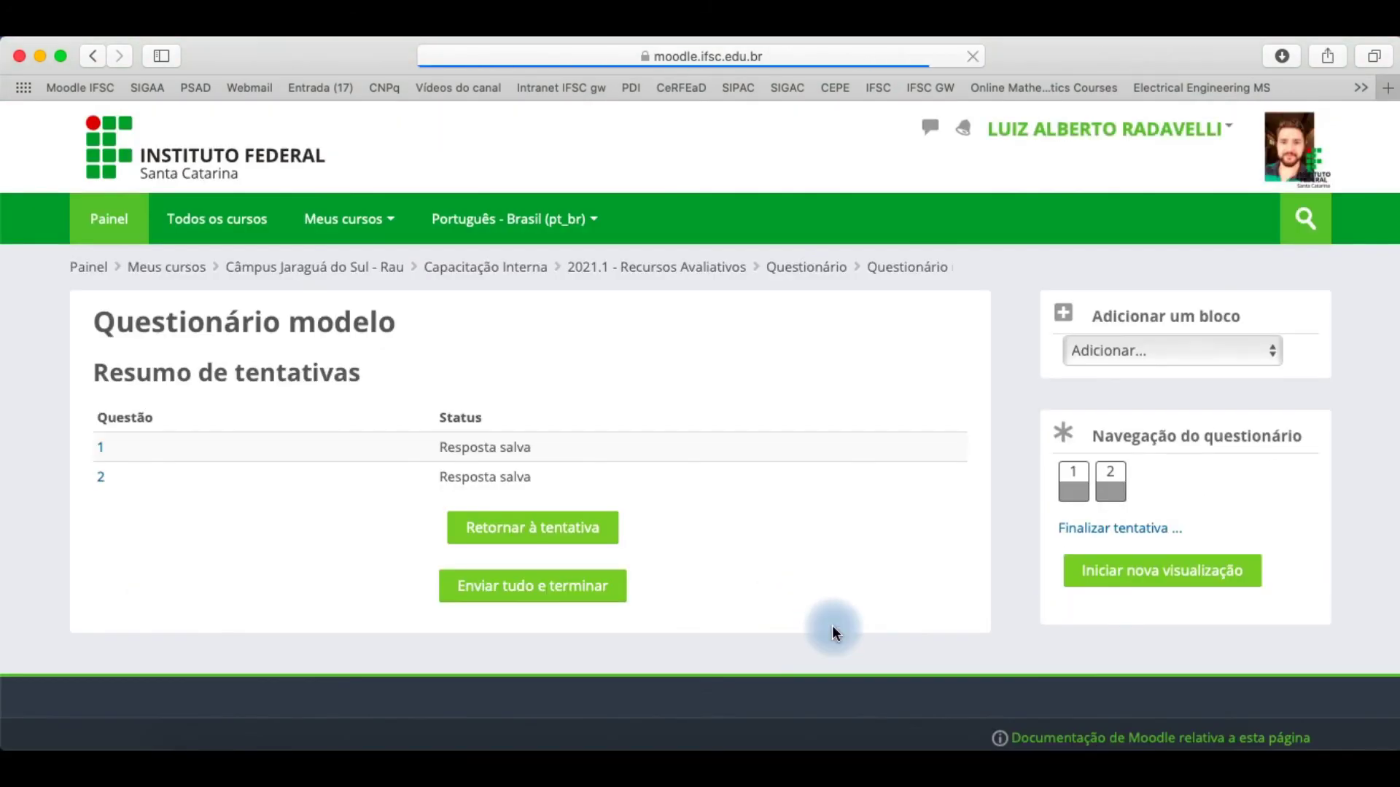
pyautogui.click(538, 584)
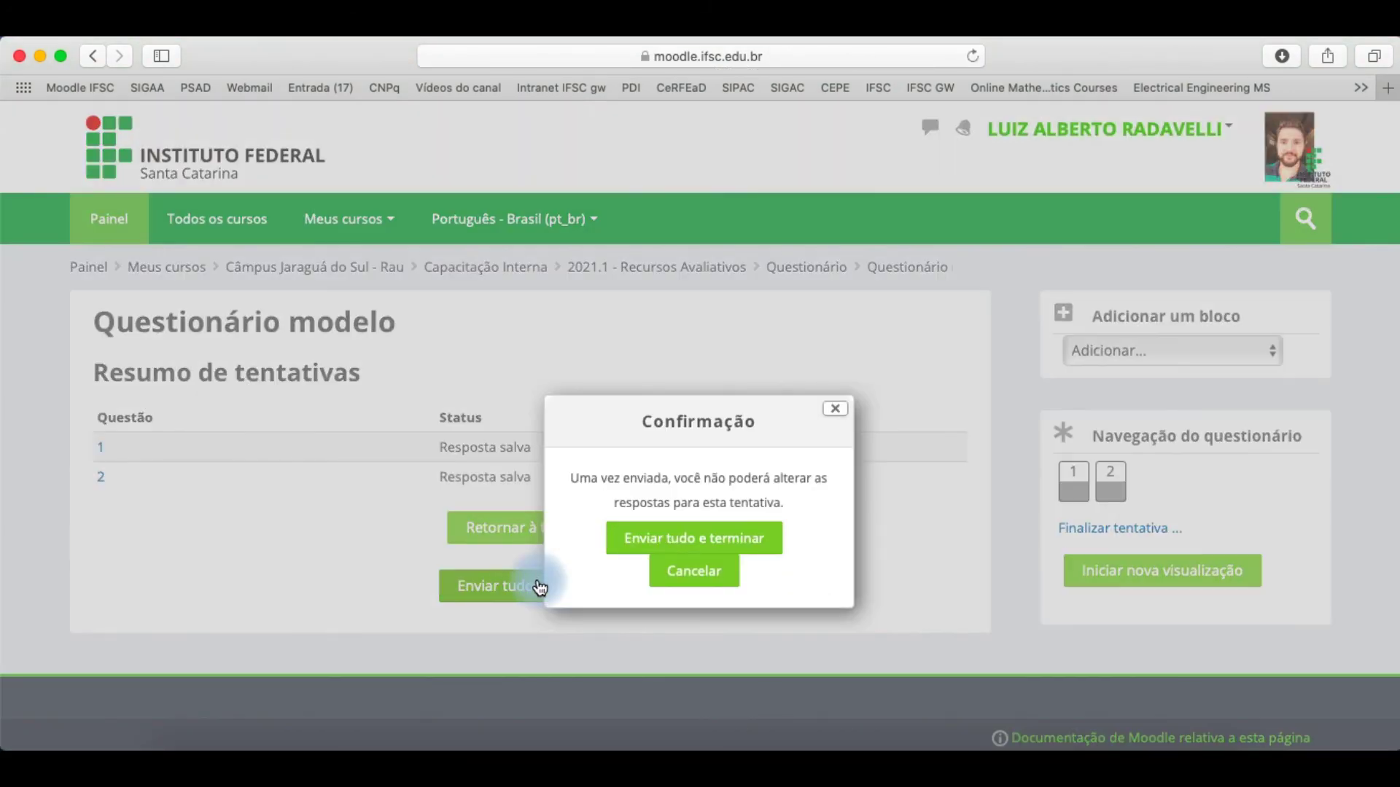
pyautogui.click(653, 543)
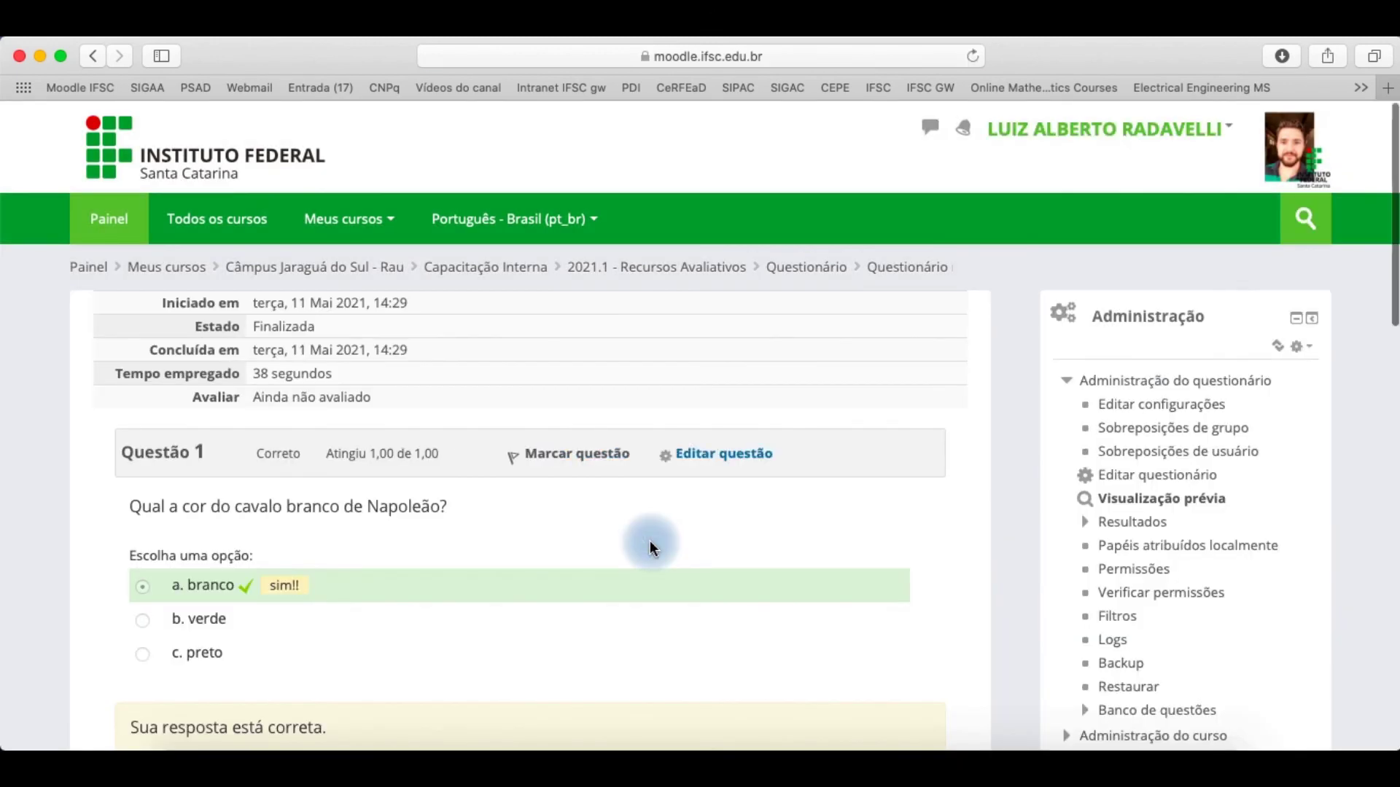
# Review the submitted answers and the feedback given for Questão 1 and Questão 2.
pyautogui.scroll(-5, 651, 546)
pyautogui.scroll(-4, 649, 543)
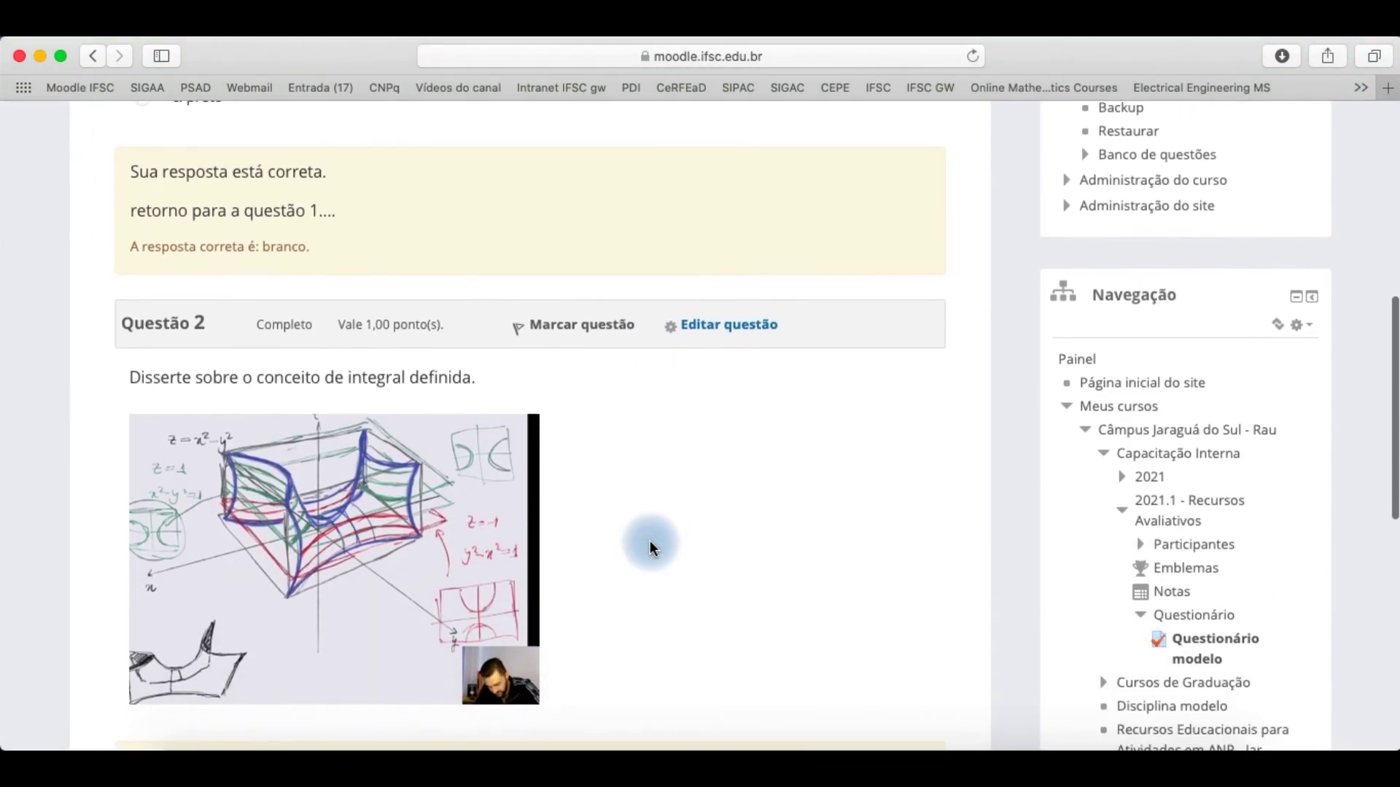
pyautogui.scroll(-2, 650, 541)
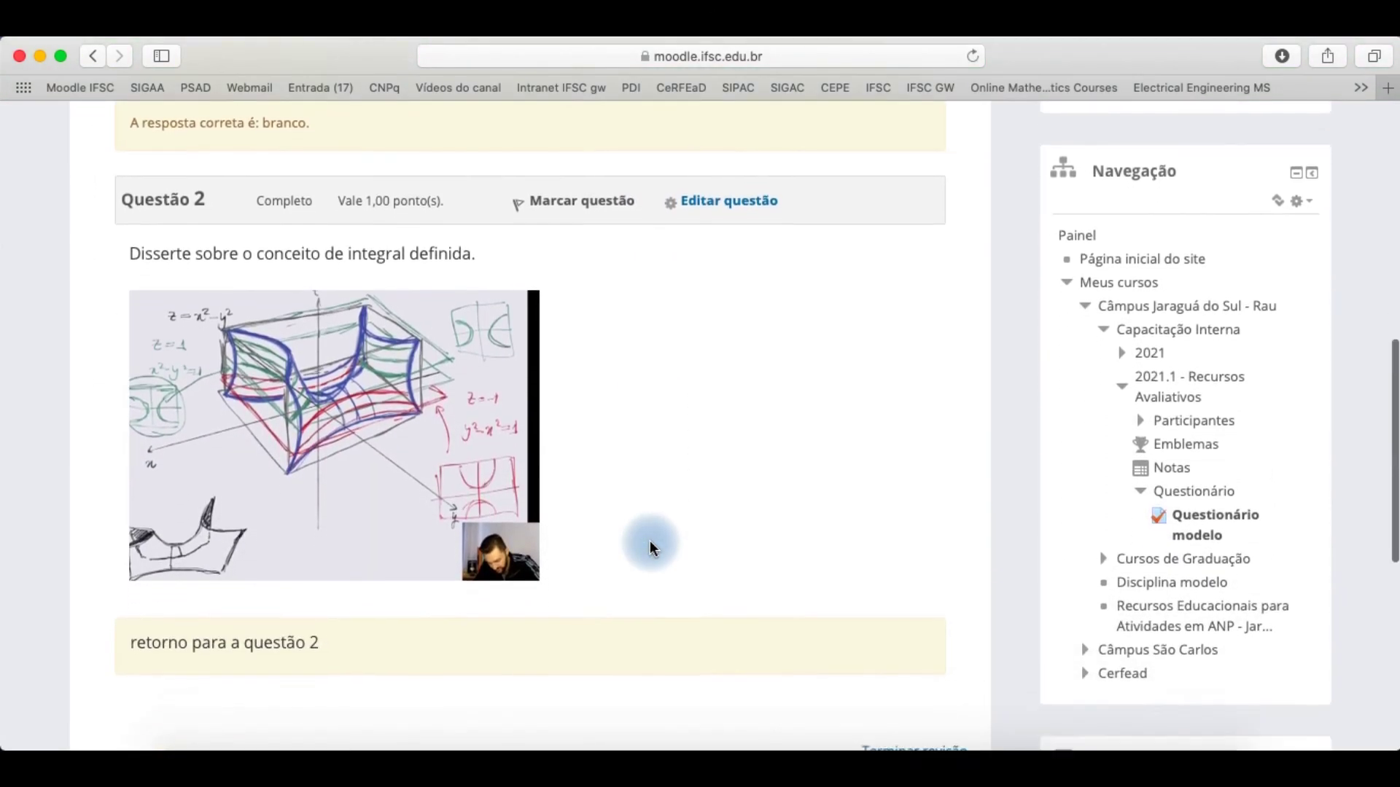
pyautogui.scroll(4, 273, 538)
pyautogui.scroll(7, 272, 538)
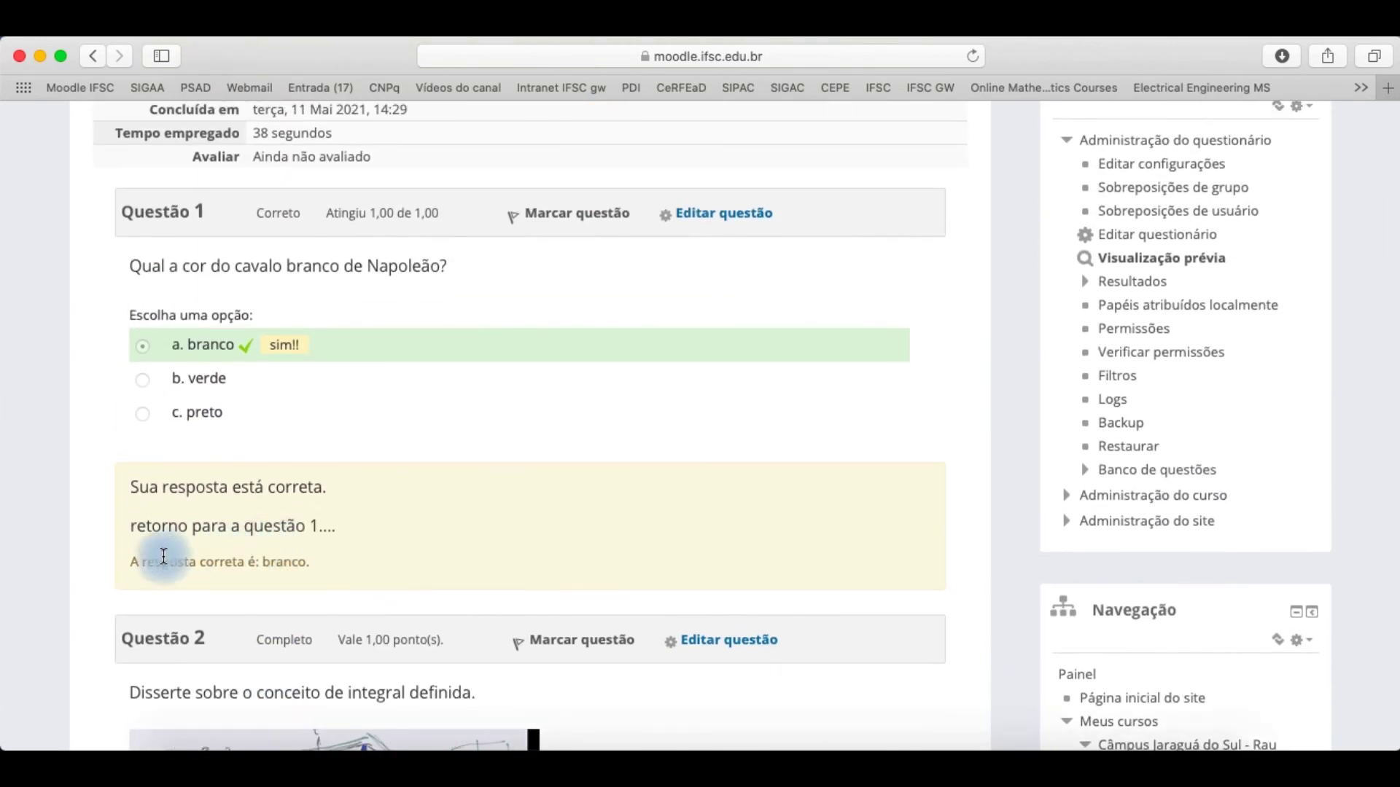
pyautogui.scroll(5, 273, 544)
pyautogui.scroll(-5, 273, 544)
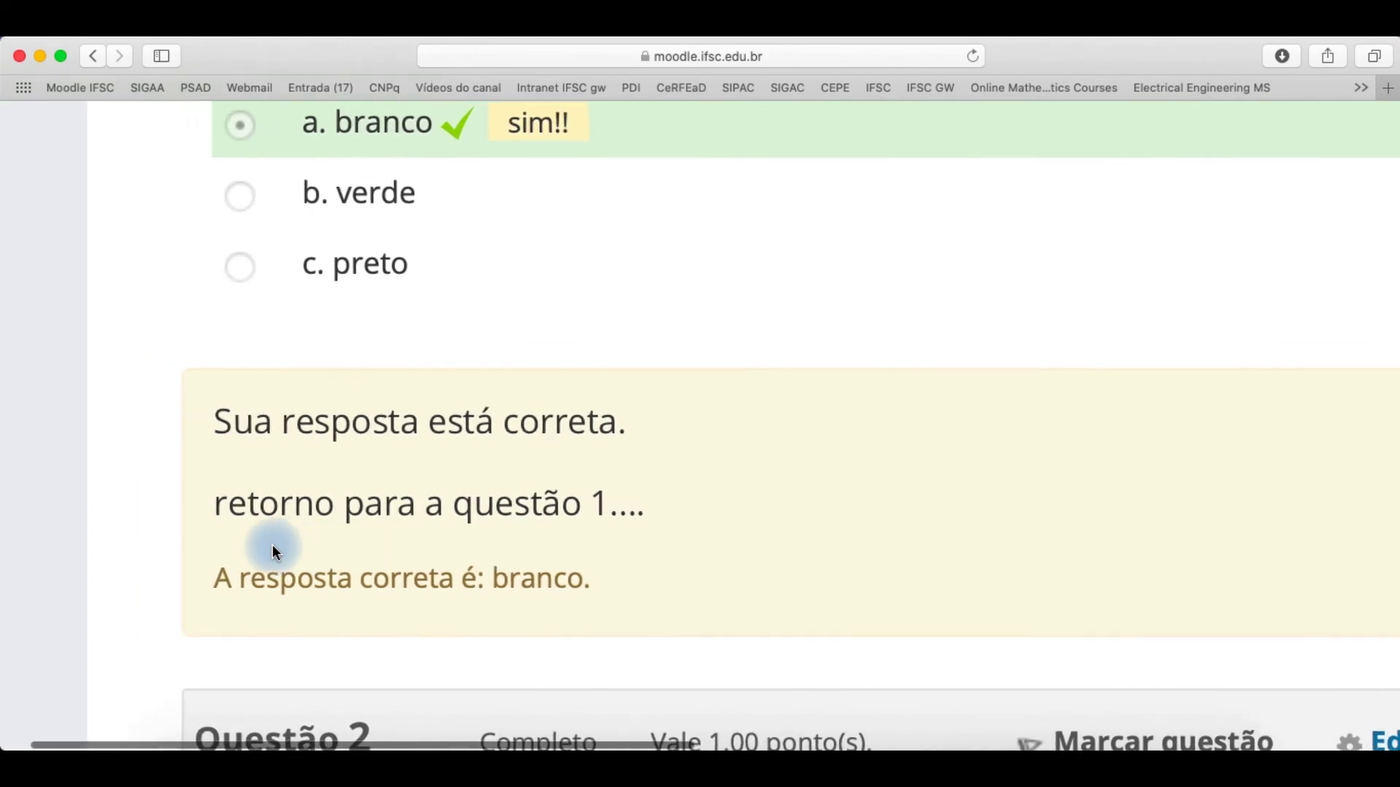
pyautogui.scroll(5, 273, 545)
pyautogui.scroll(-15, 273, 545)
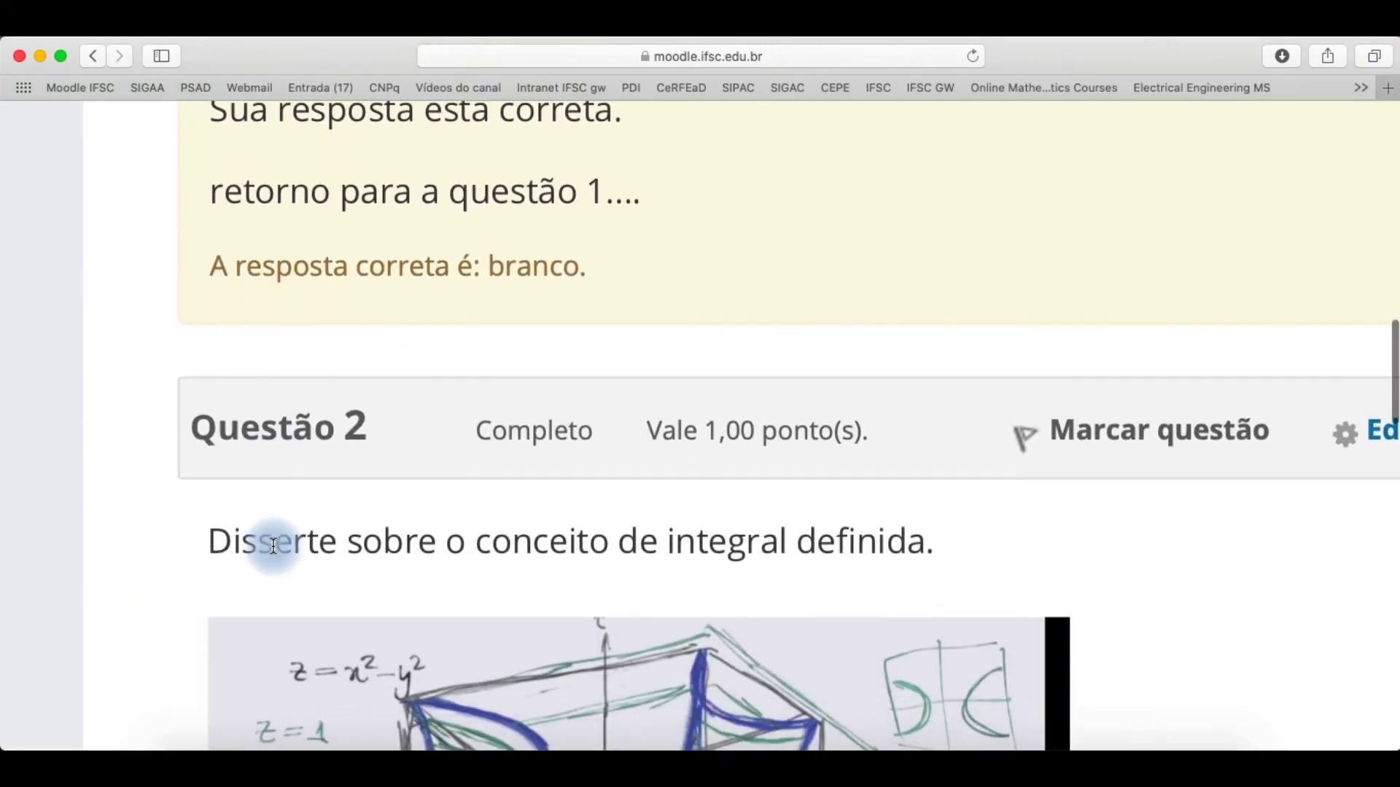
pyautogui.scroll(-2, 273, 546)
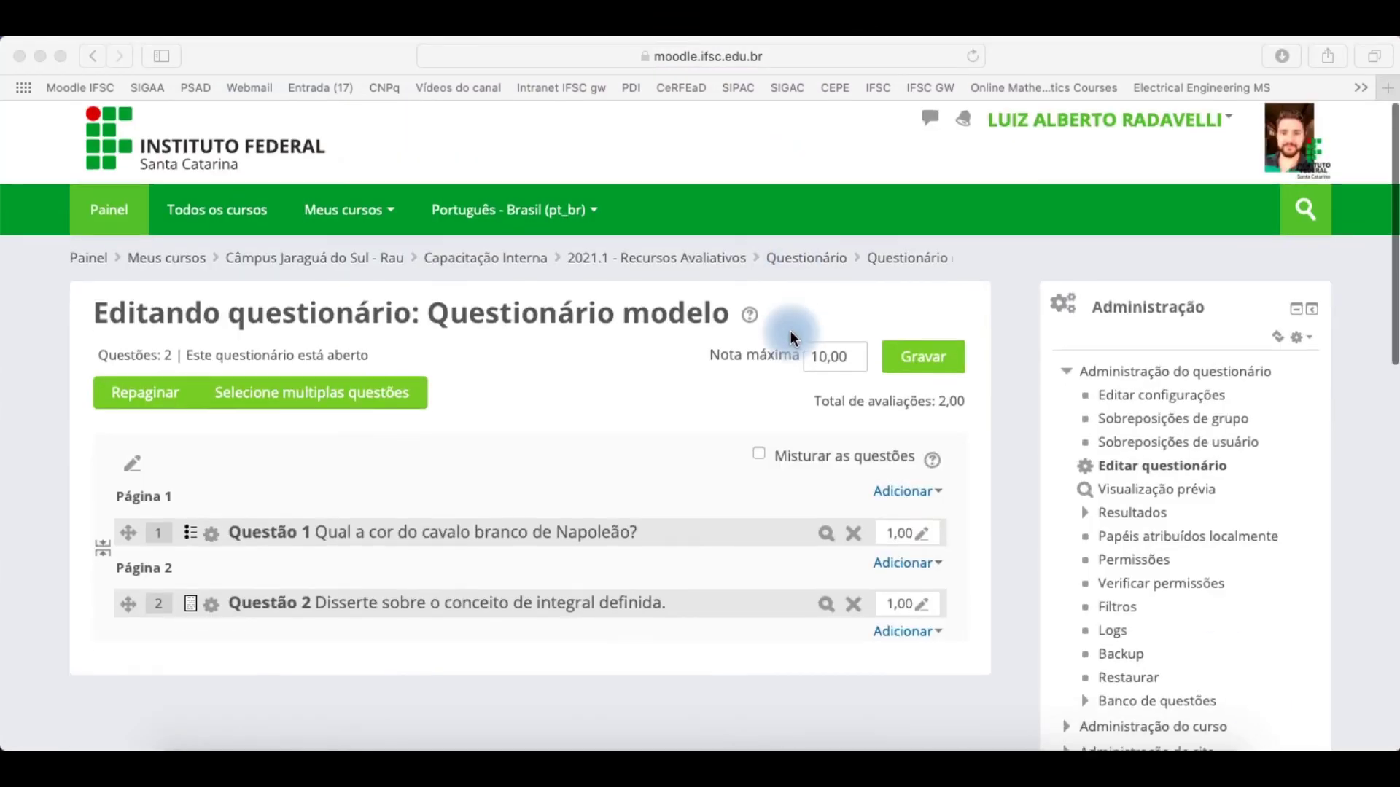
# Add a new Verdadeiro/Falso question after Questão 2 in the quiz.
pyautogui.scroll(-3, 790, 330)
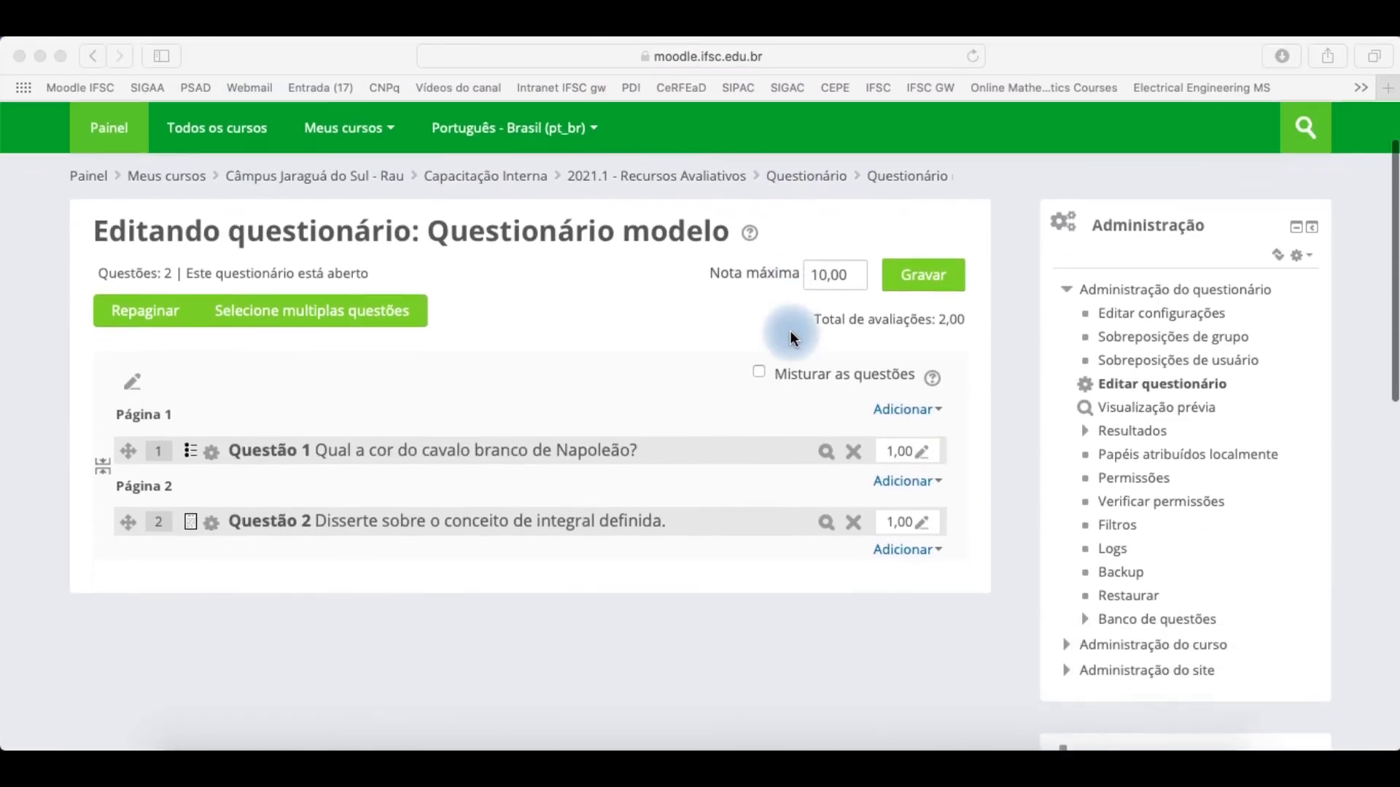
pyautogui.click(894, 545)
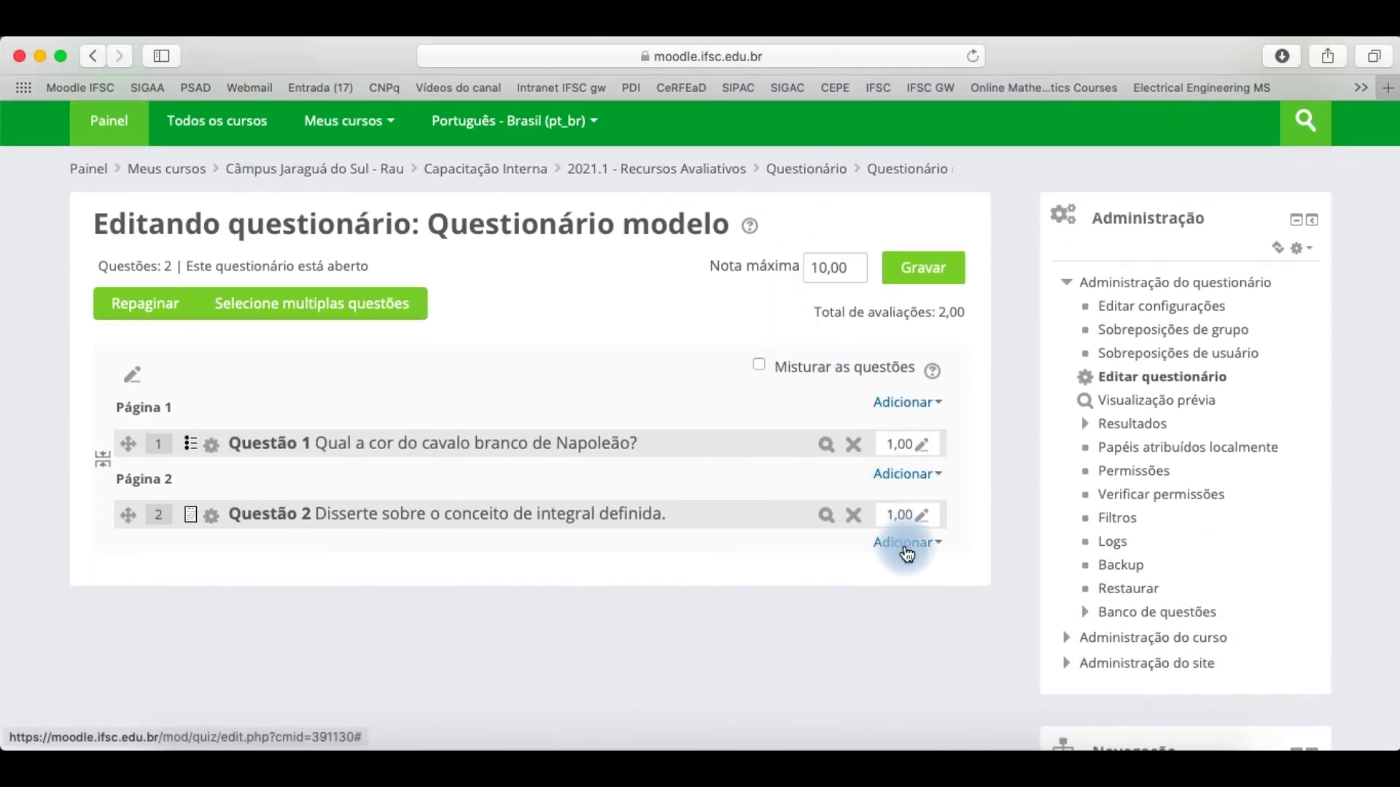
pyautogui.click(904, 551)
pyautogui.click(859, 491)
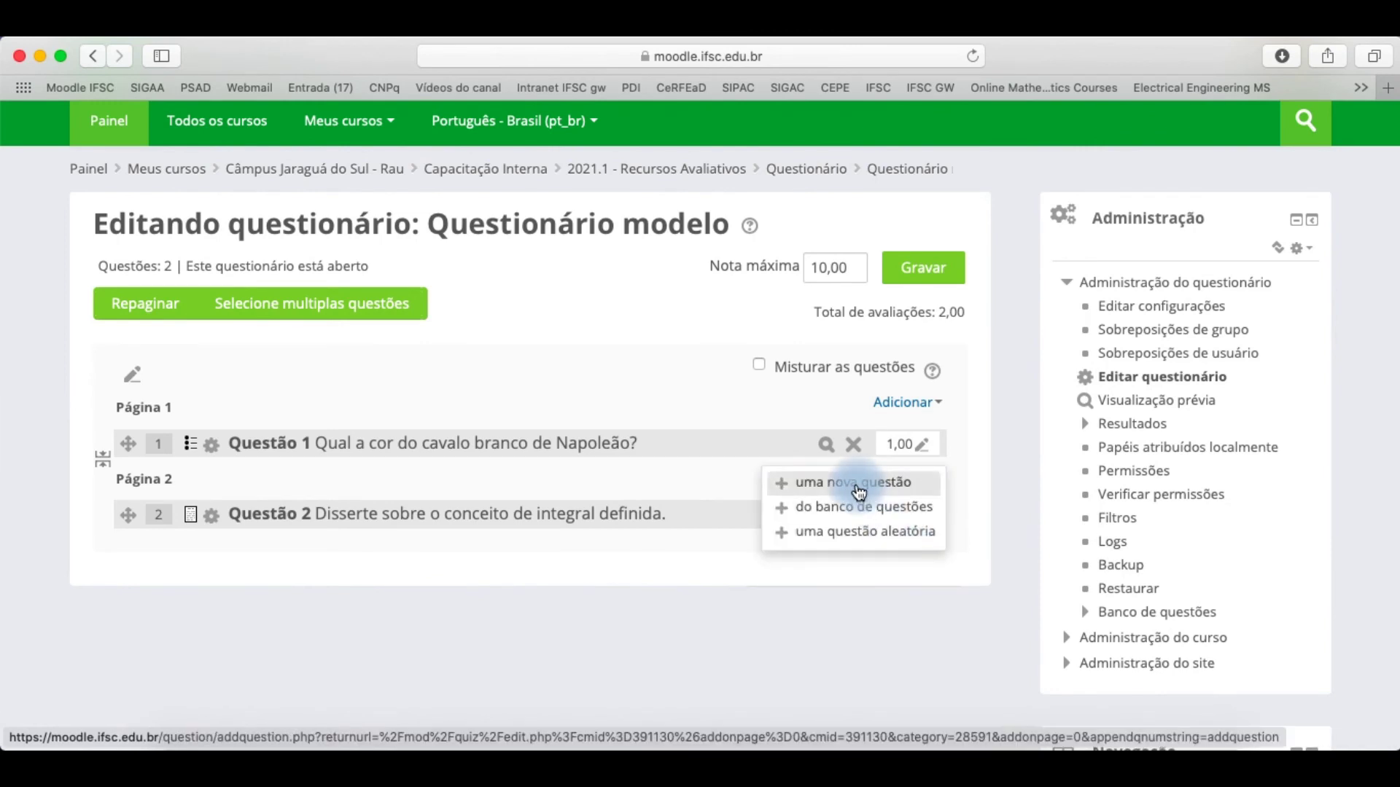
pyautogui.click(858, 491)
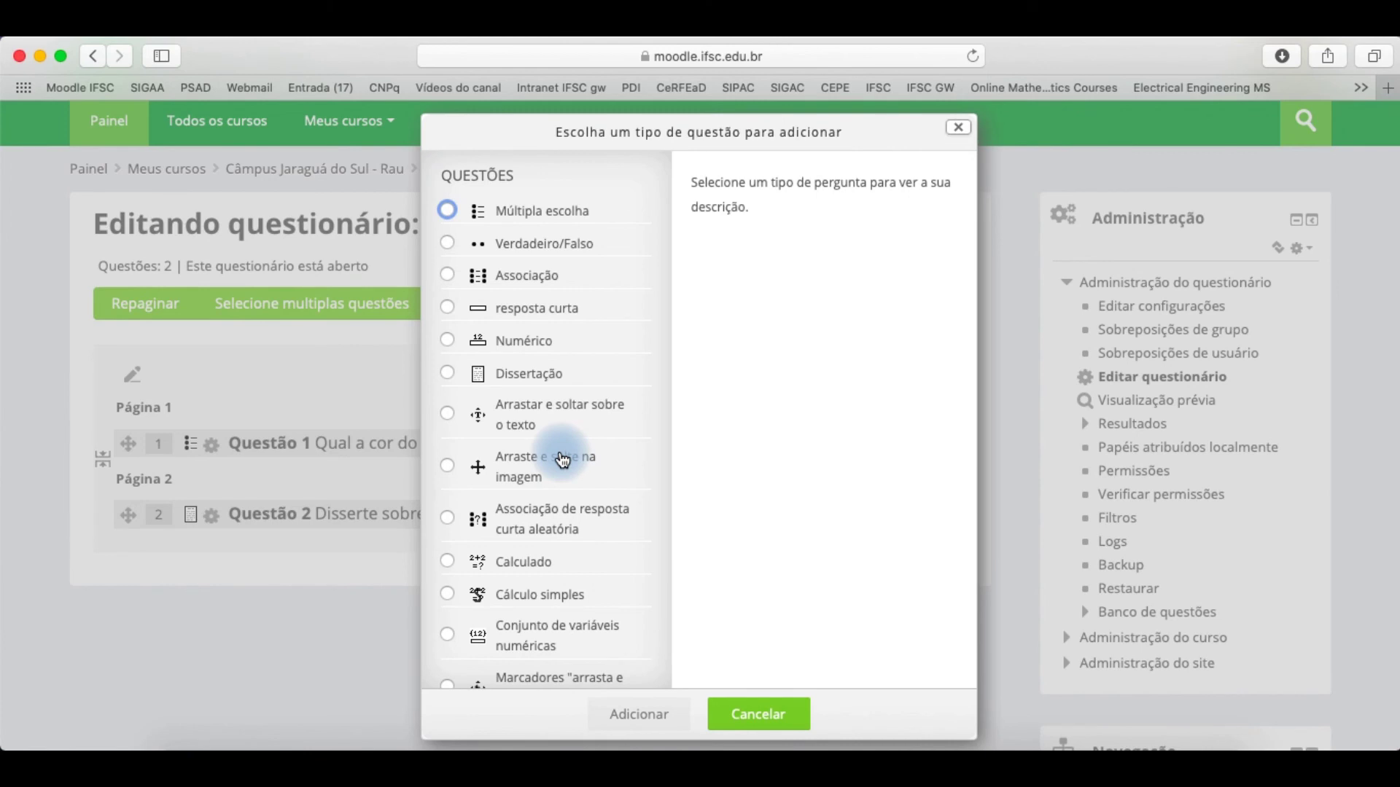
pyautogui.scroll(-3, 563, 460)
pyautogui.click(543, 498)
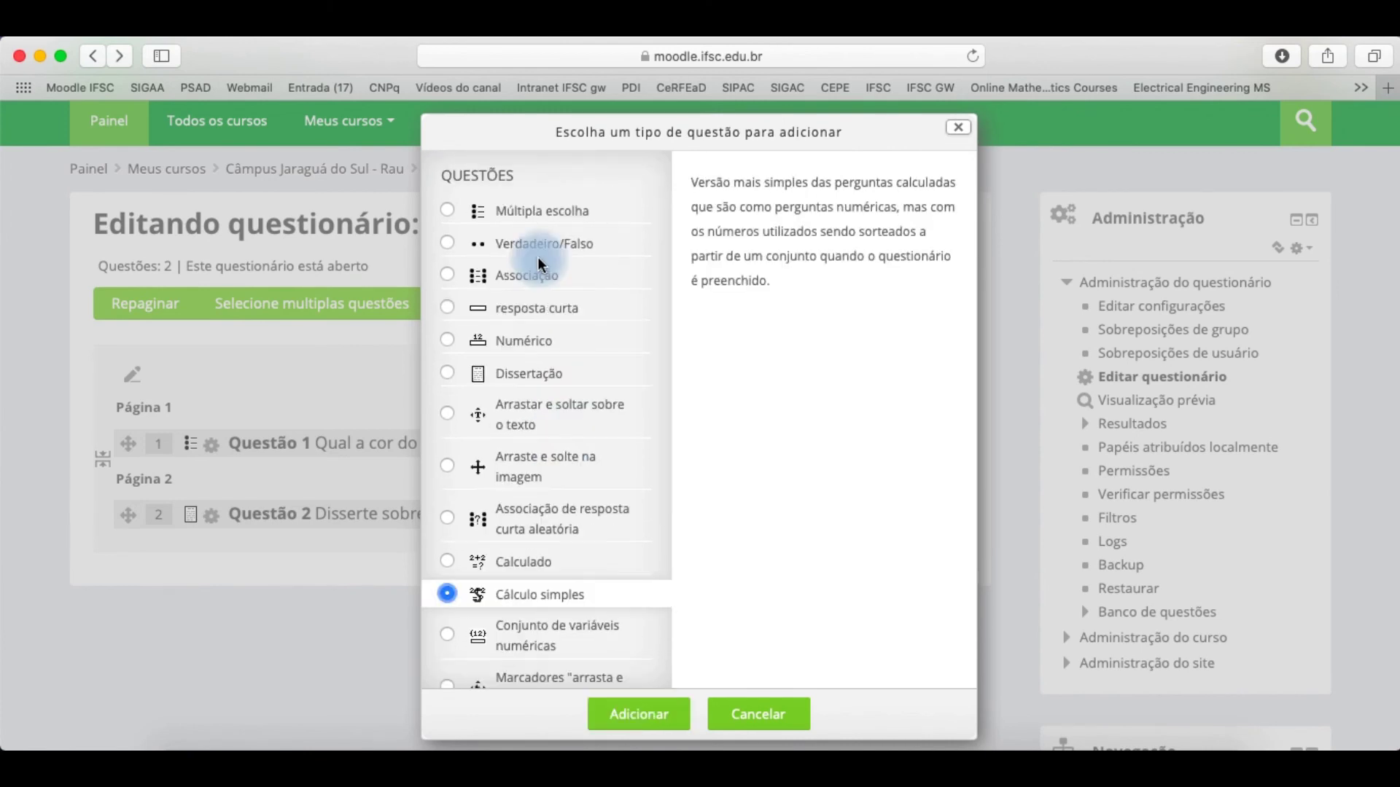
pyautogui.click(540, 246)
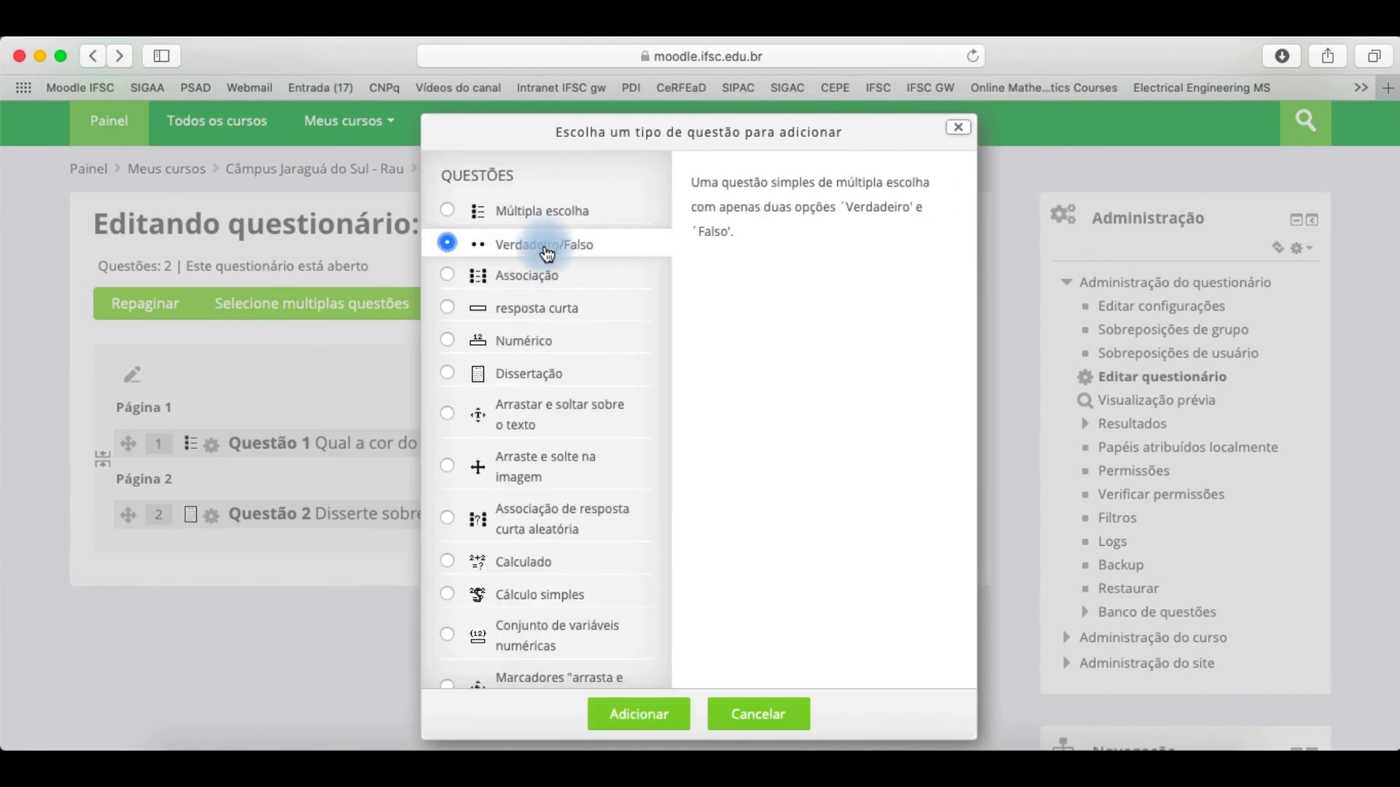
pyautogui.click(639, 729)
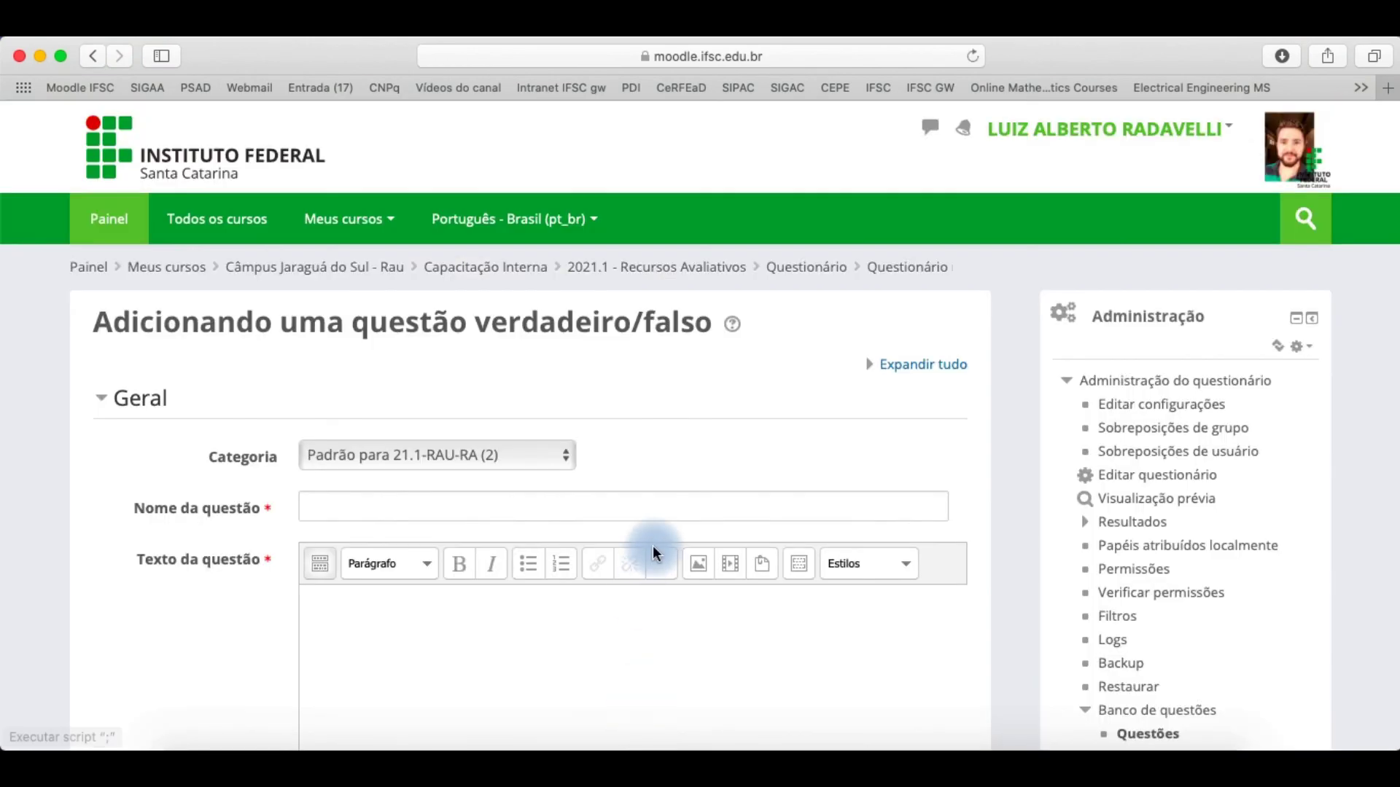
# Name the question "Questão 3" and enter the question text "Verdadeiro ou falso? A terra é plana?".
pyautogui.scroll(-2, 653, 545)
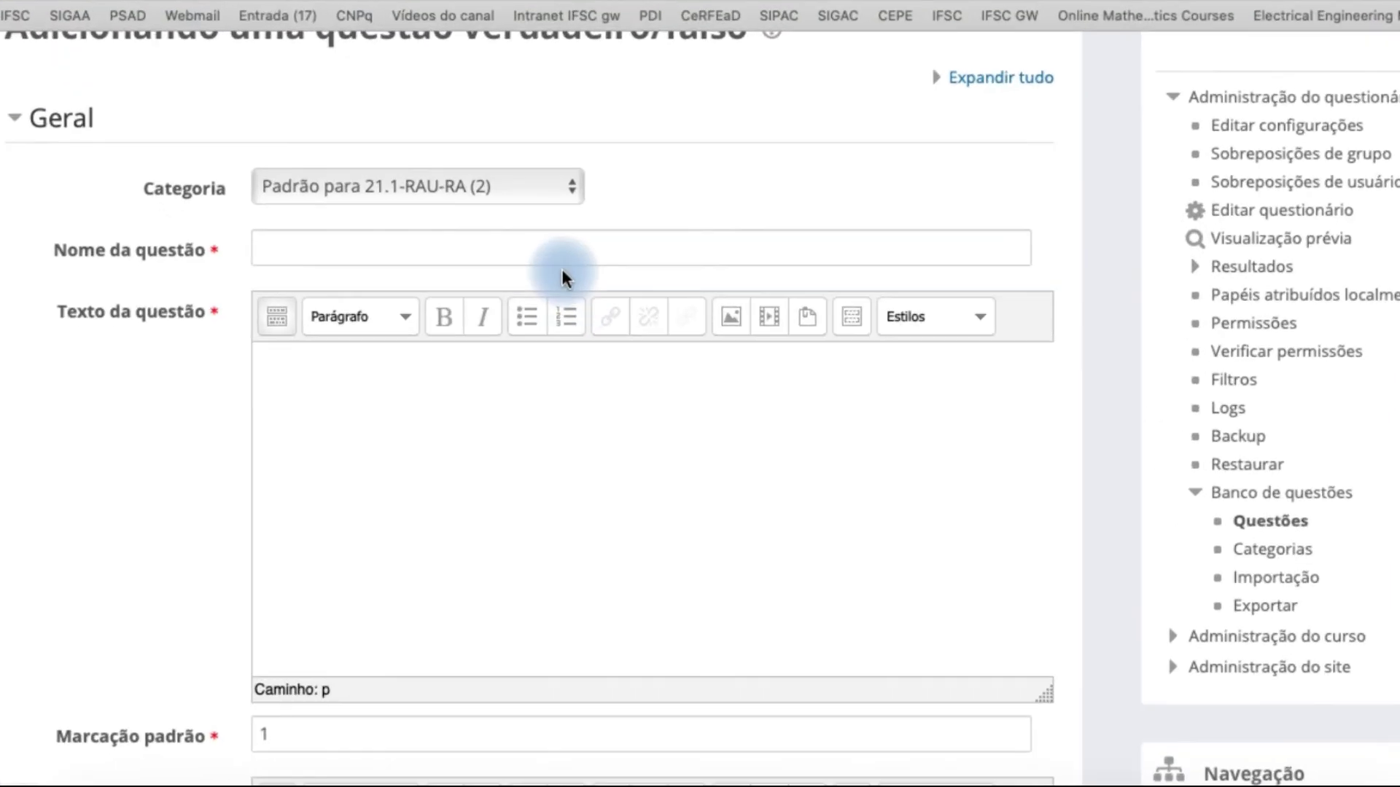
pyautogui.click(562, 341)
pyautogui.write('Q')
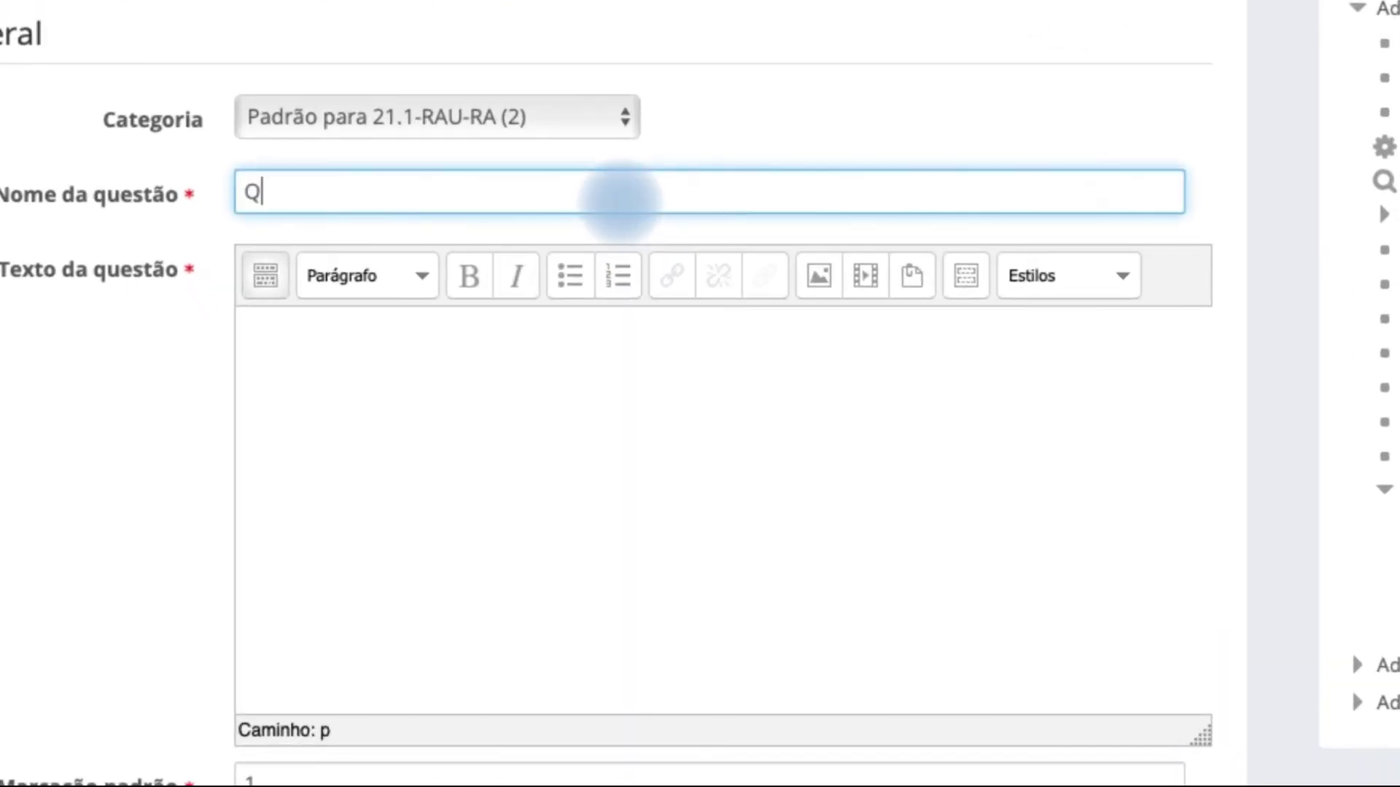
pyautogui.write('uestão 3')
pyautogui.click(503, 406)
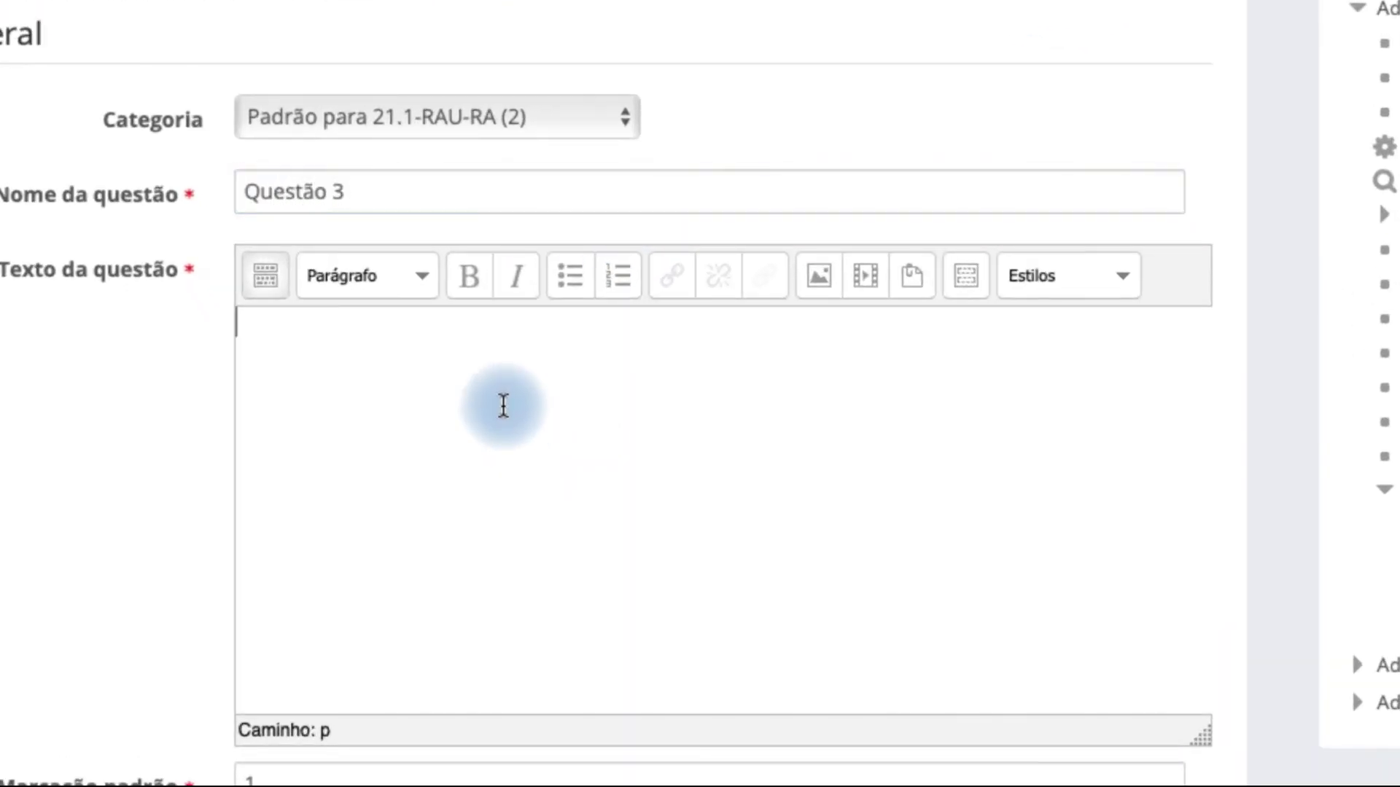
pyautogui.write('Verdadeiro ou falso? A terra é plana?')
# Enter the general feedback "Obrigado por responder o questionário... agora é só aguardar a correção." for Questão 3.
pyautogui.scroll(-5, 531, 481)
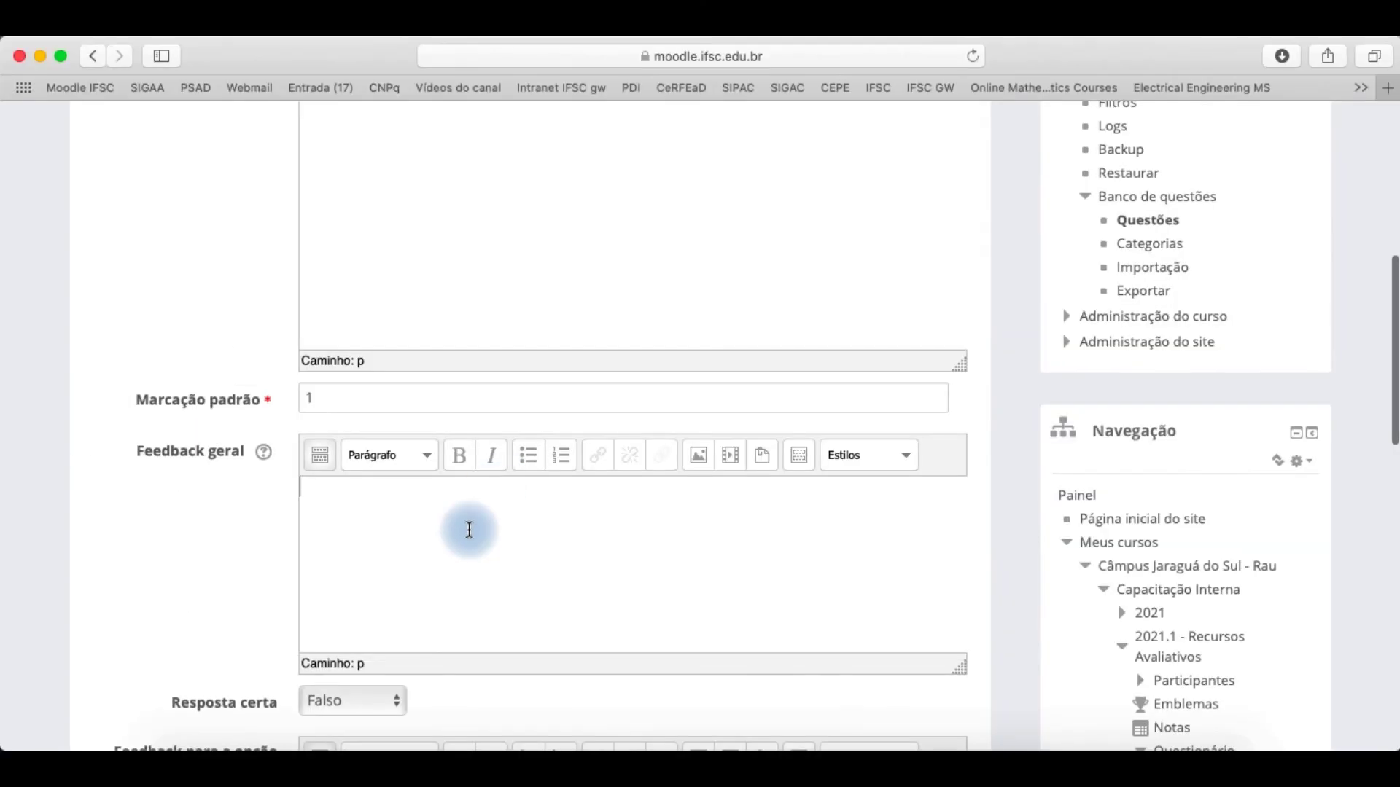
pyautogui.write('Obrigado por ')
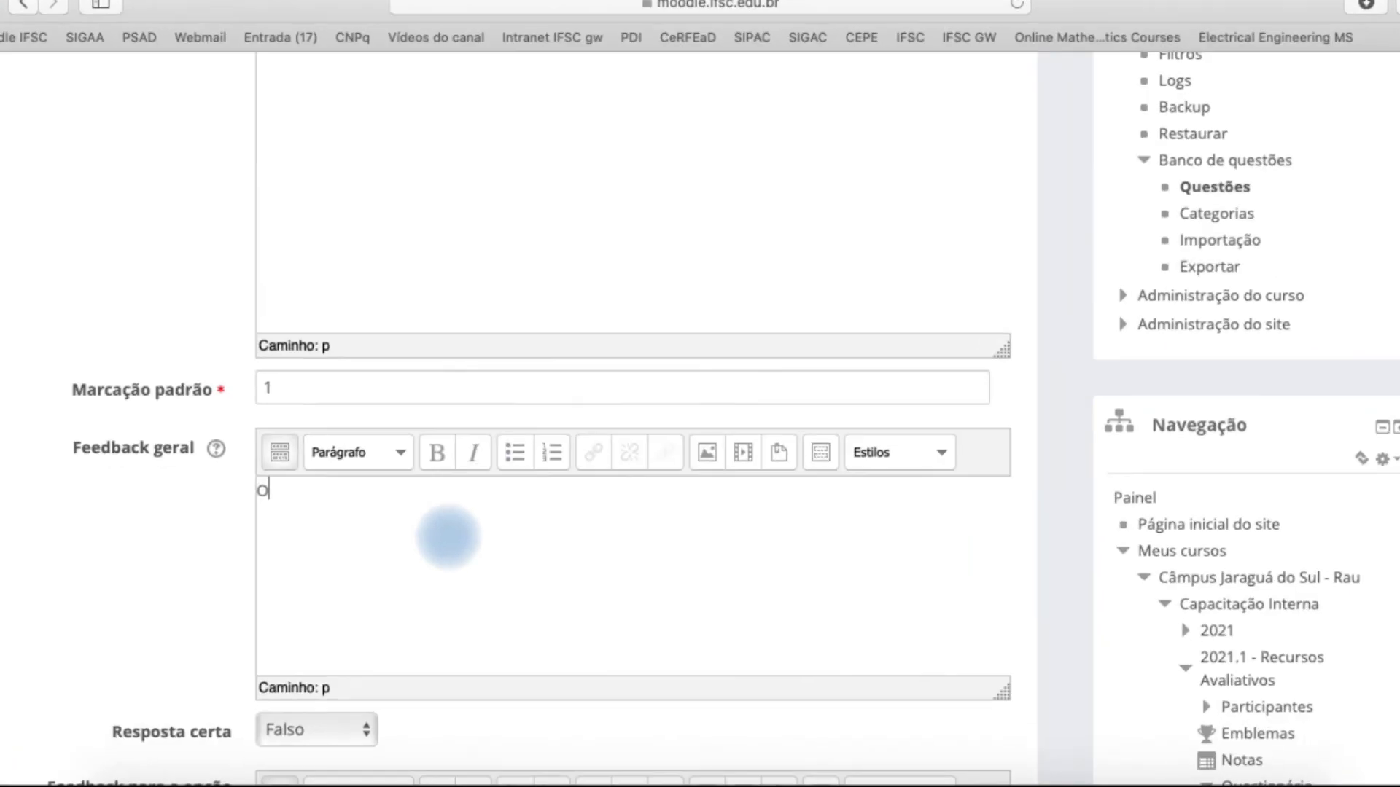
pyautogui.write('responder o questionário... agora é só ')
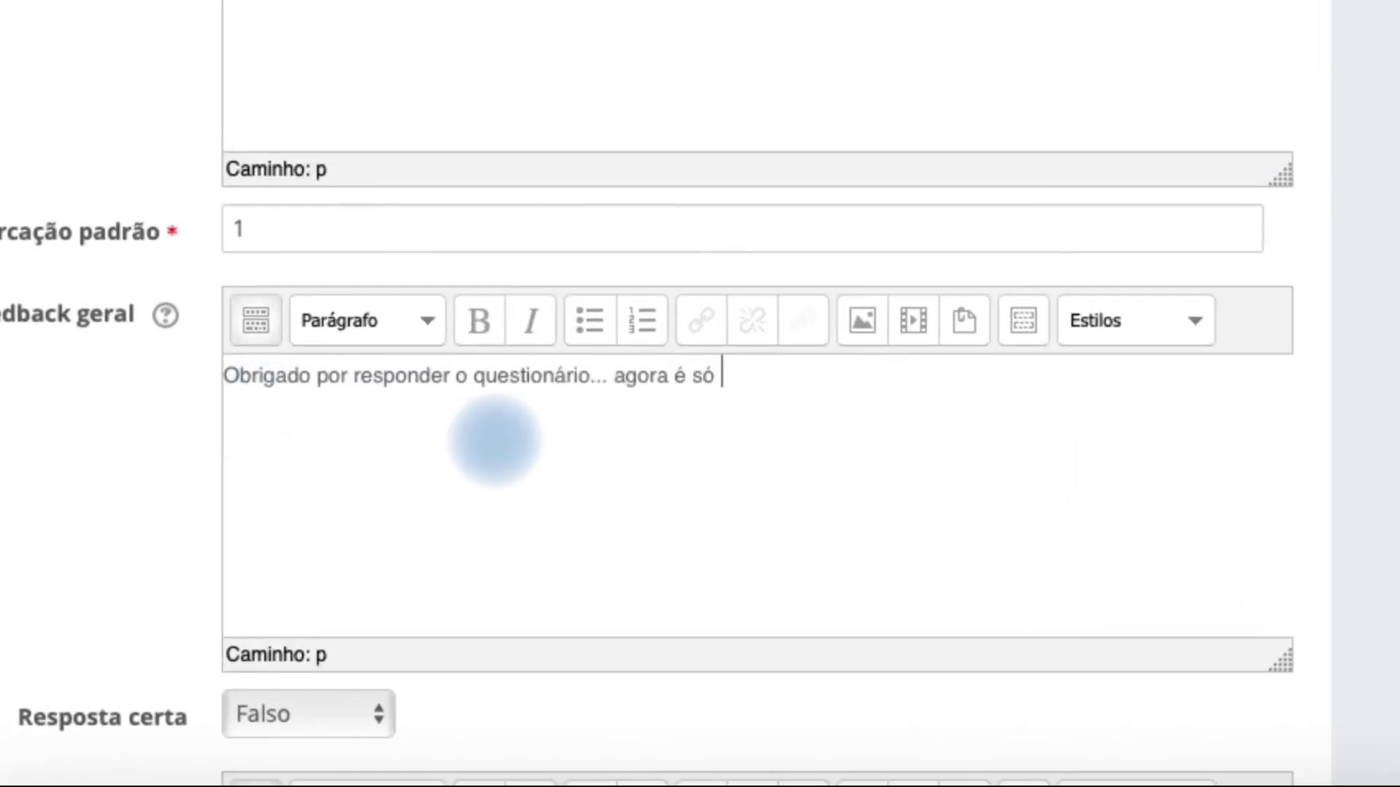
pyautogui.write('aguardar a correção...')
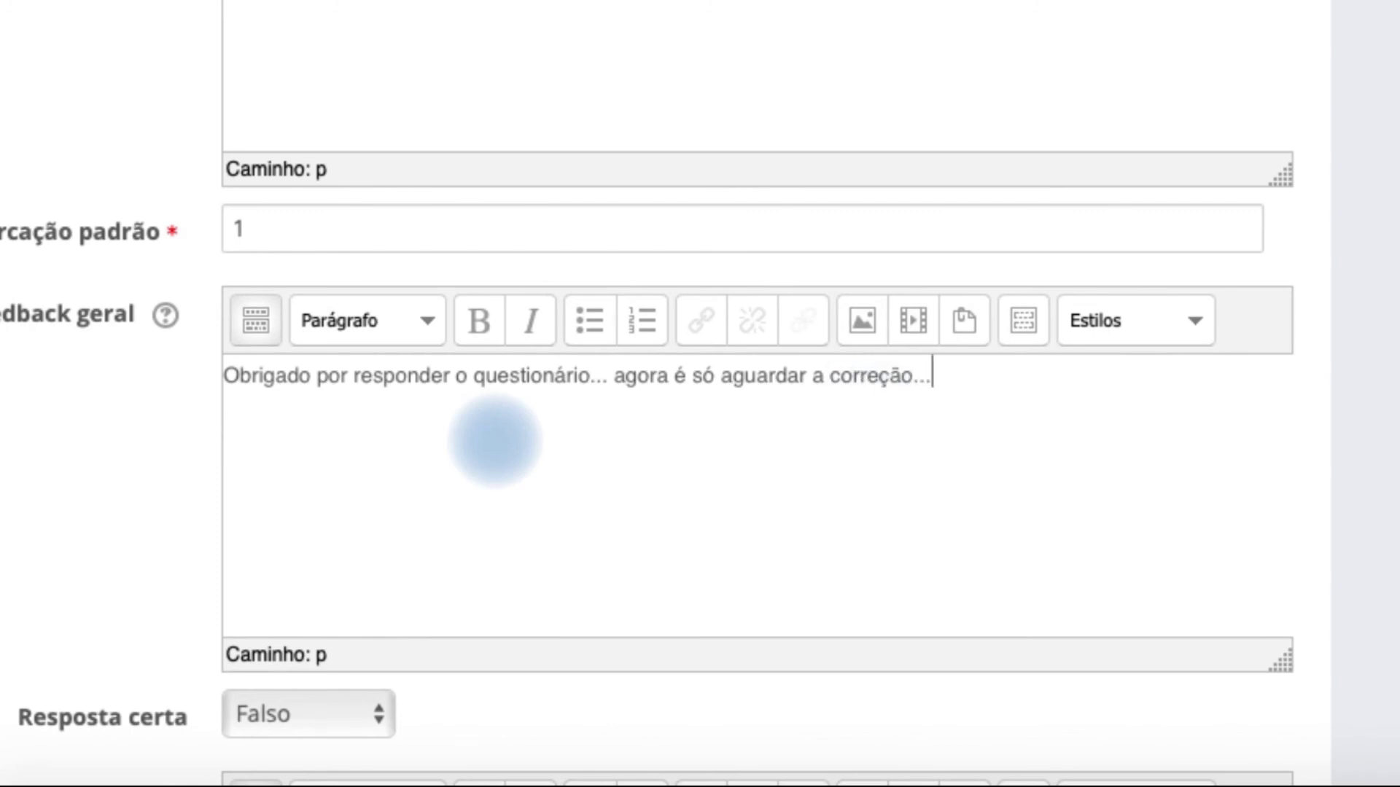
pyautogui.press('BackSpace')
pyautogui.press('BackSpace')
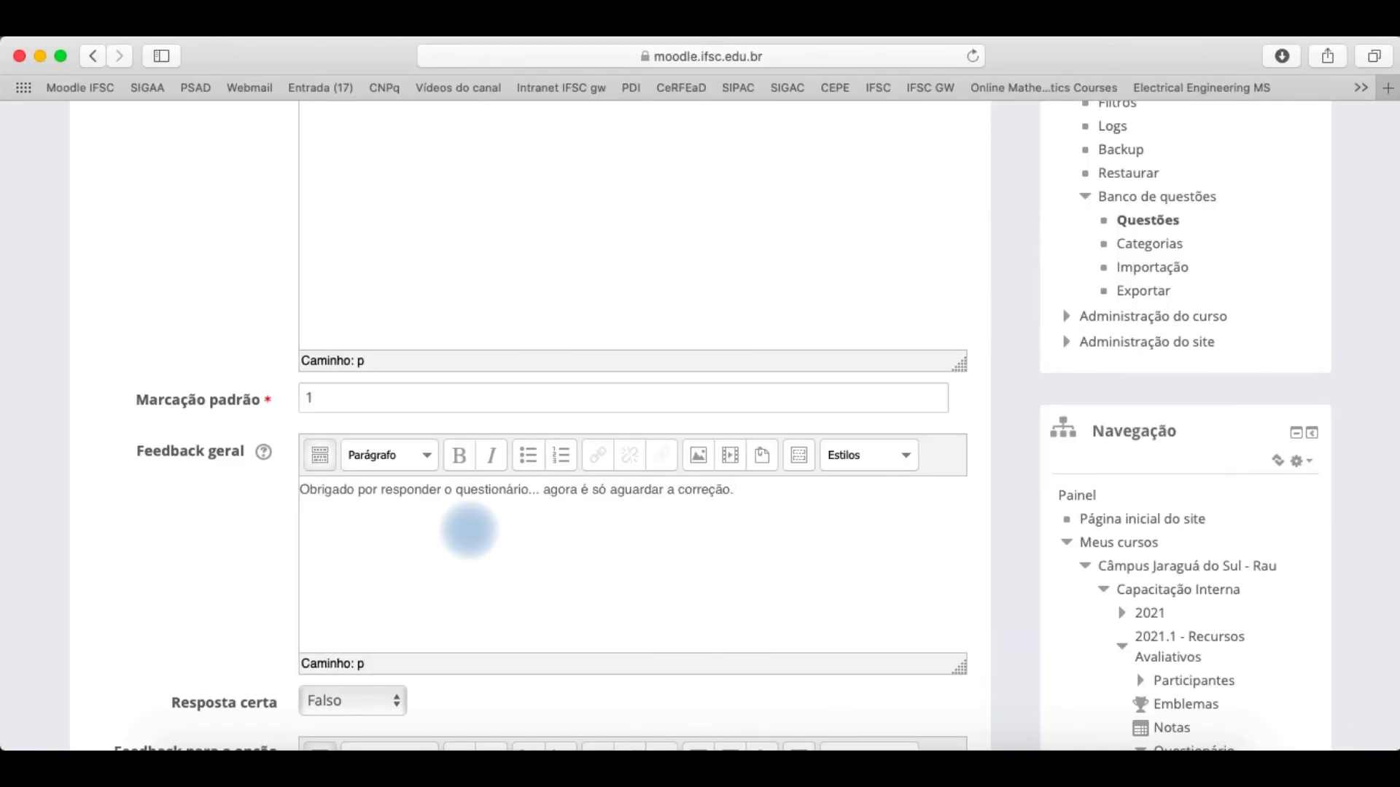
# Examine Questão 3's general feedback, correct-answer setting and the feedback fields for the true and false options.
pyautogui.scroll(-2, 469, 531)
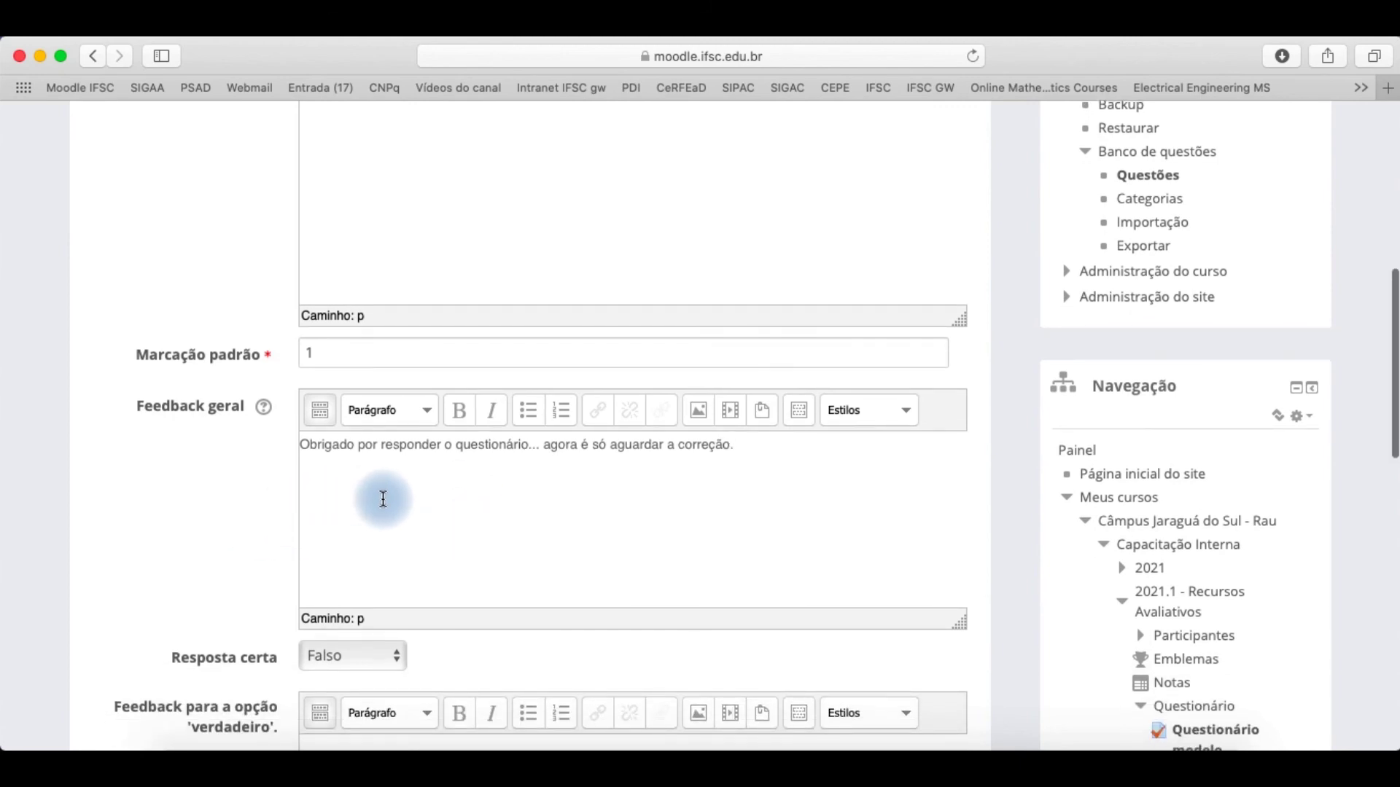
pyautogui.scroll(5, 383, 499)
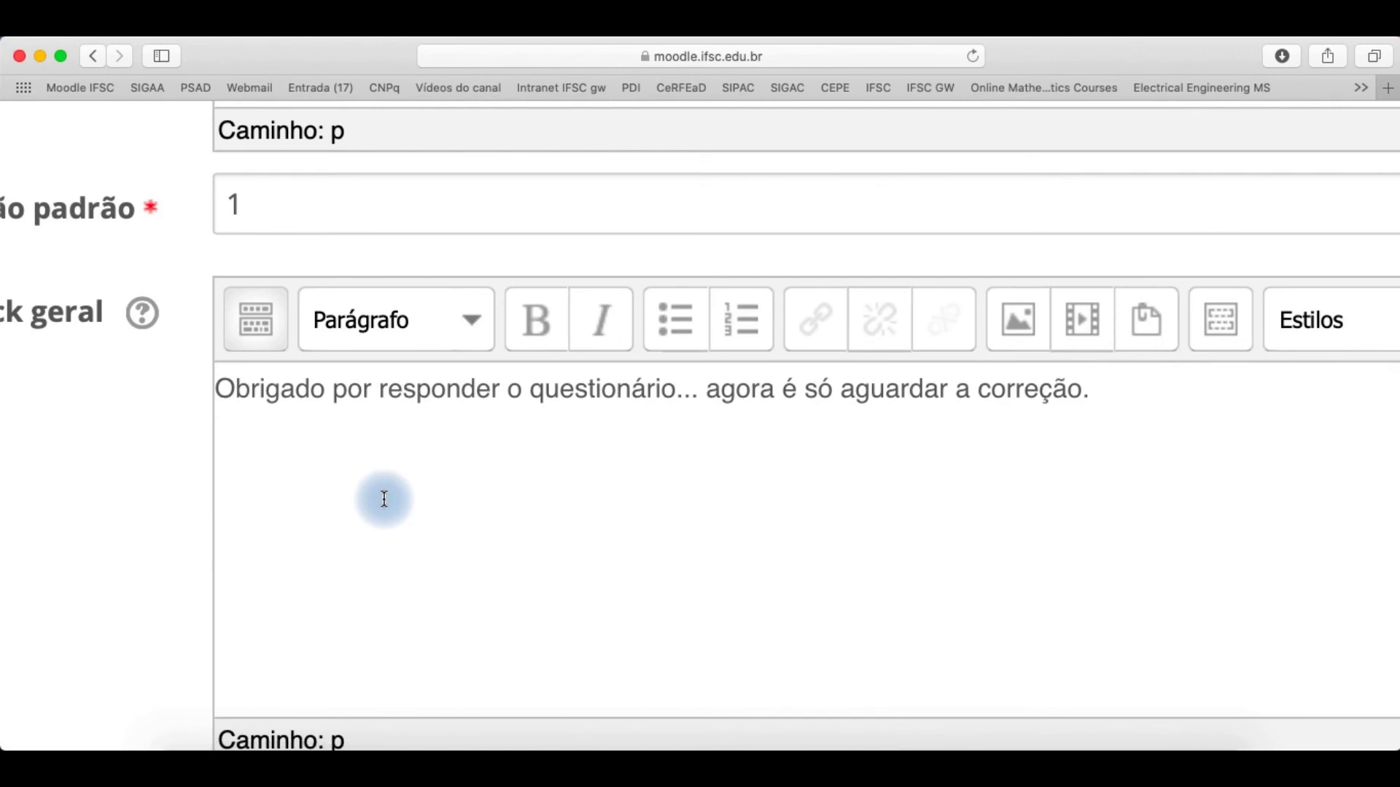
pyautogui.scroll(-5, 384, 499)
pyautogui.scroll(-5, 384, 498)
pyautogui.scroll(2, 384, 499)
pyautogui.scroll(-1, 383, 499)
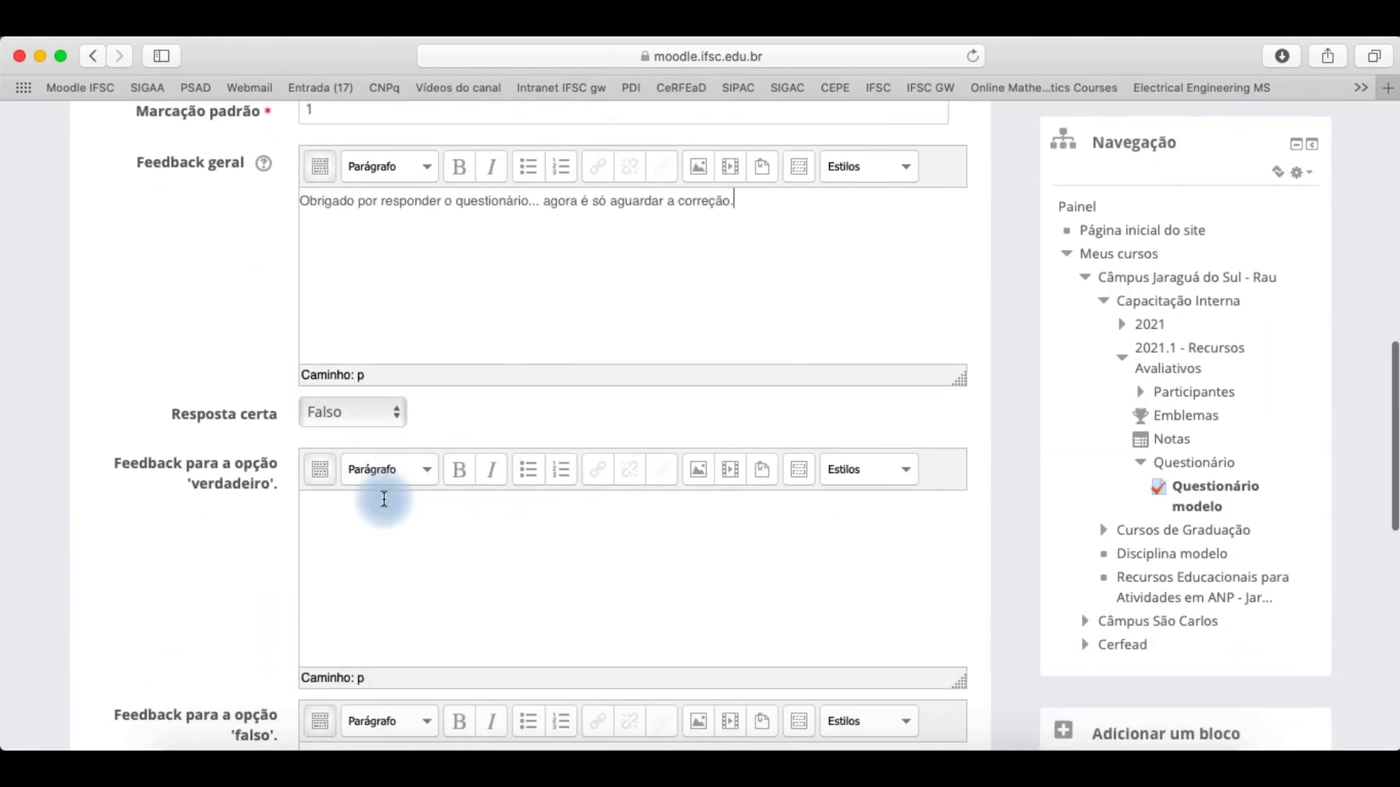
pyautogui.scroll(-5, 383, 499)
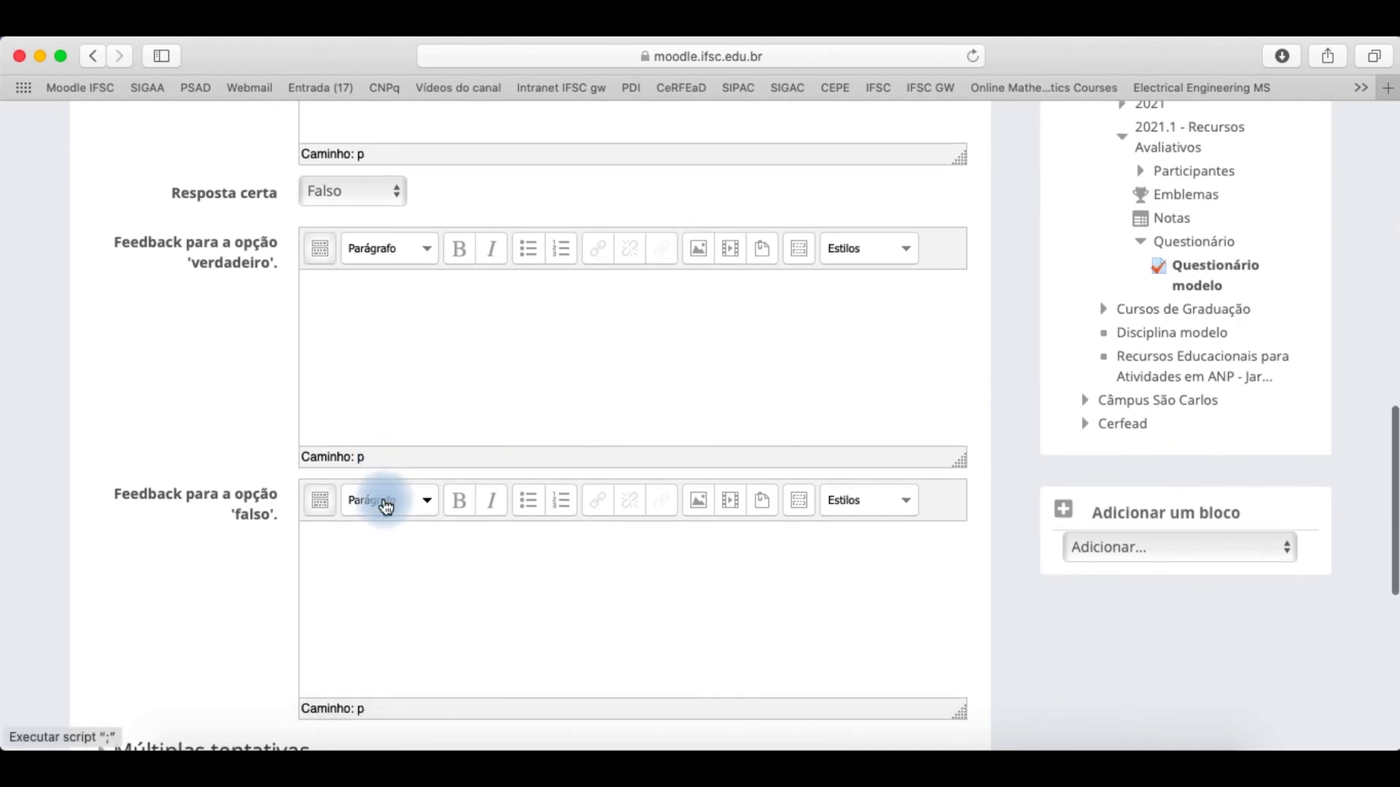
pyautogui.scroll(-1, 386, 506)
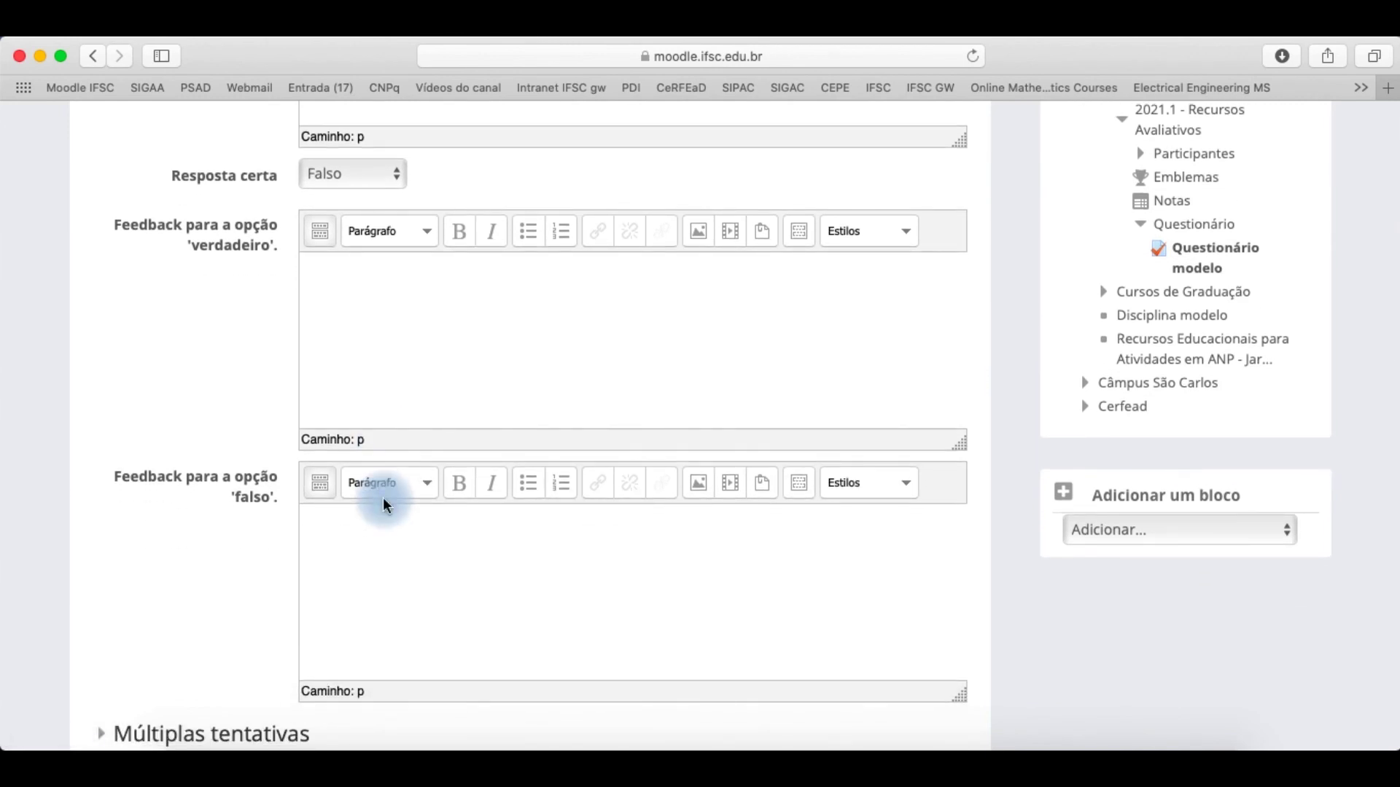
pyautogui.scroll(5, 207, 338)
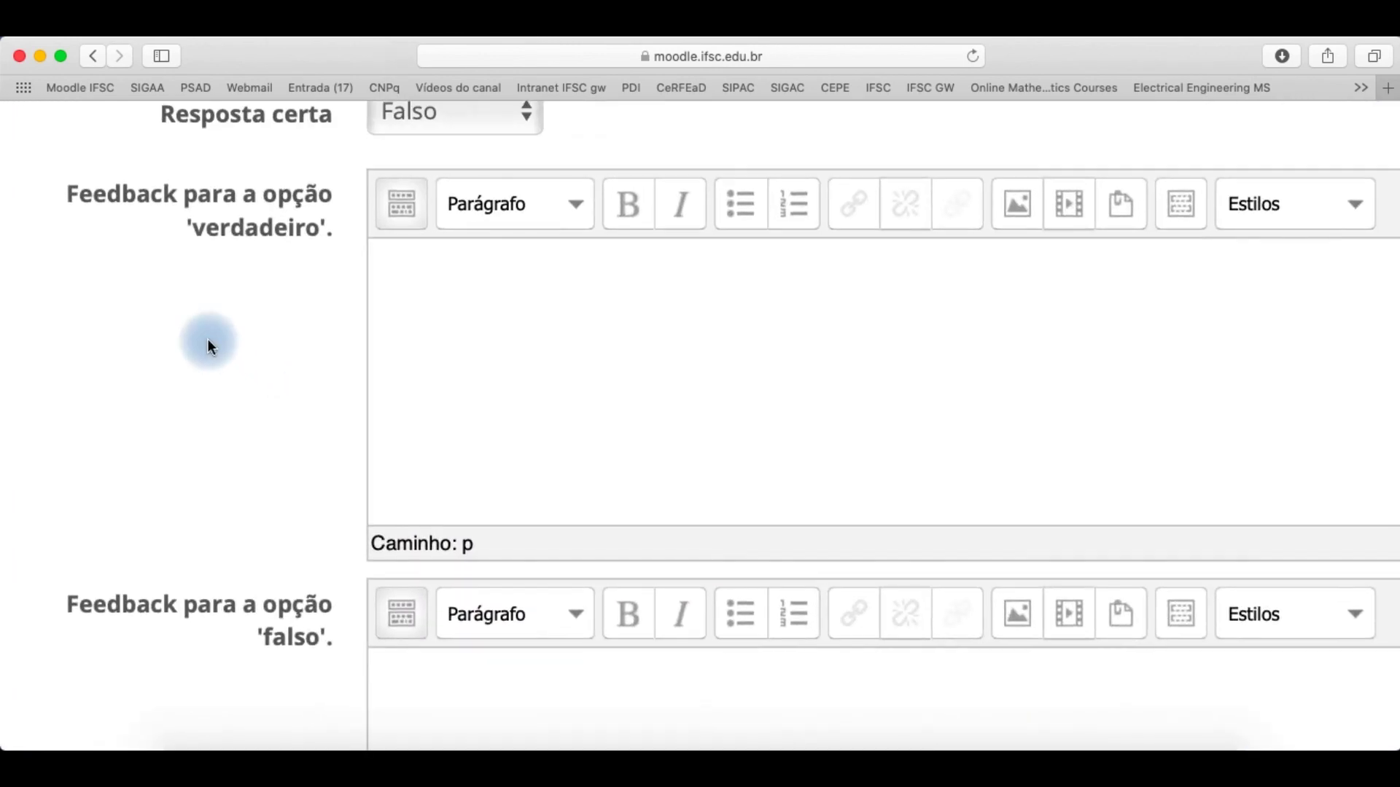
pyautogui.scroll(1, 207, 338)
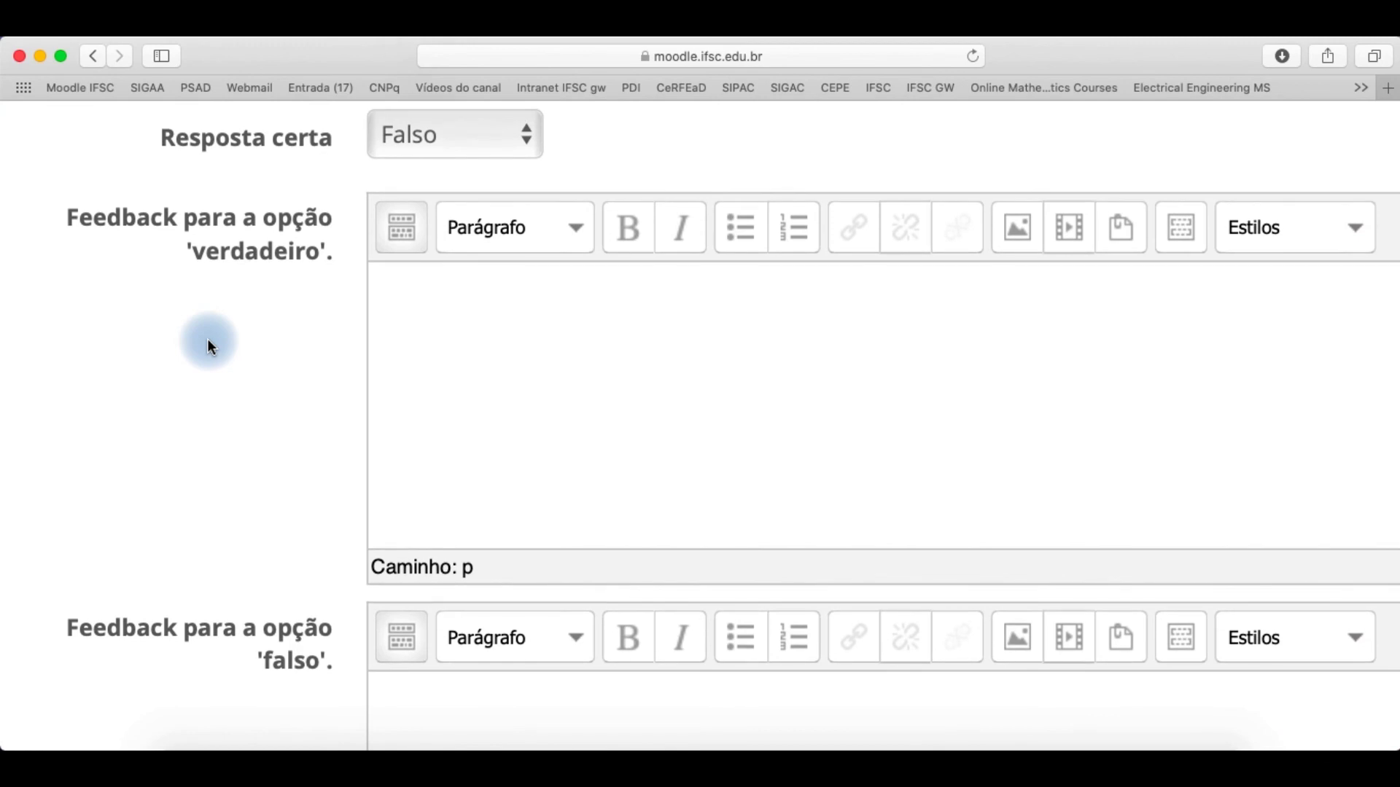
# Set the feedback to "Você respondeu verdadeiro... preocupante!" for the 'verdadeiro' option and "Que bom..." for the 'falso' option.
pyautogui.scroll(-3, 209, 346)
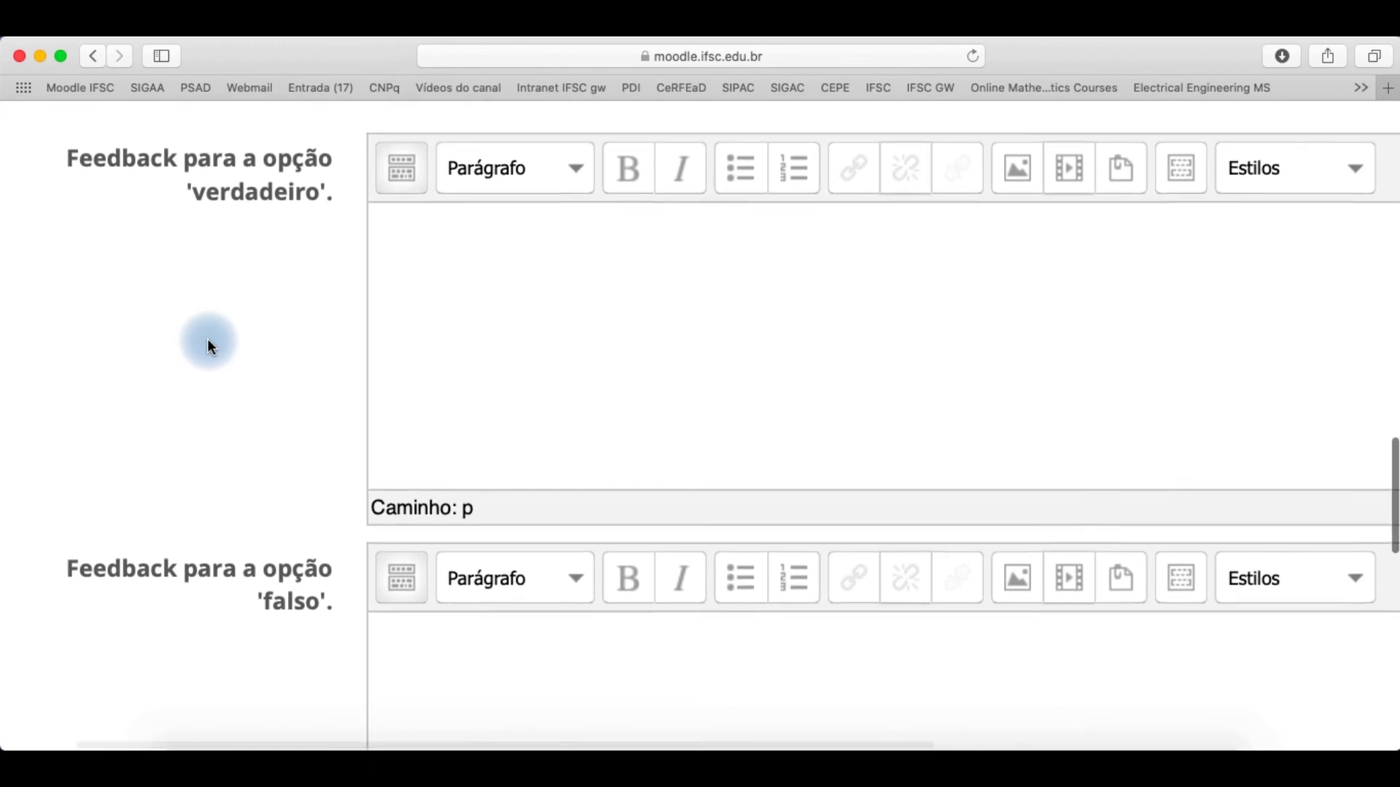
pyautogui.click(419, 286)
pyautogui.write('Você respondeu verdadeir')
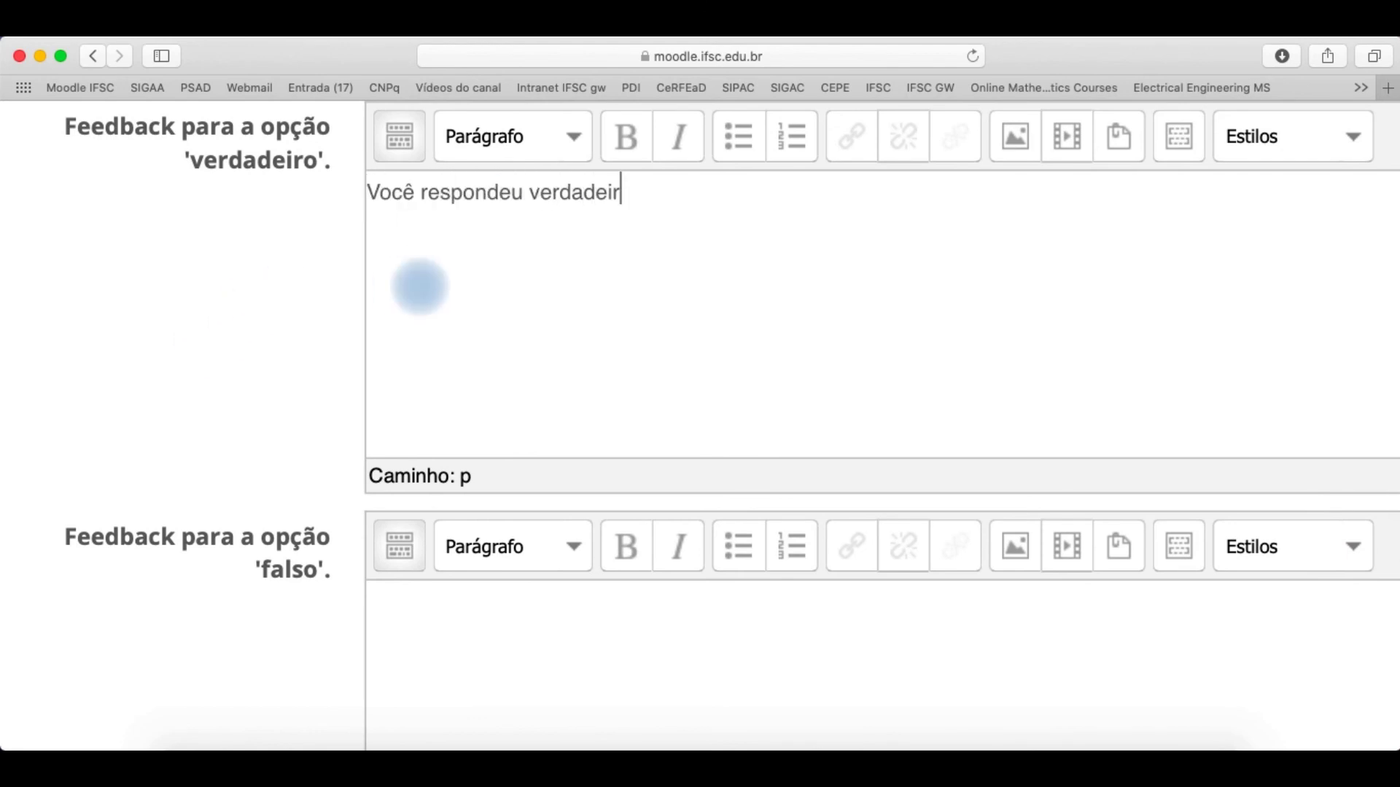
pyautogui.write('o... preocupante!')
pyautogui.click(447, 666)
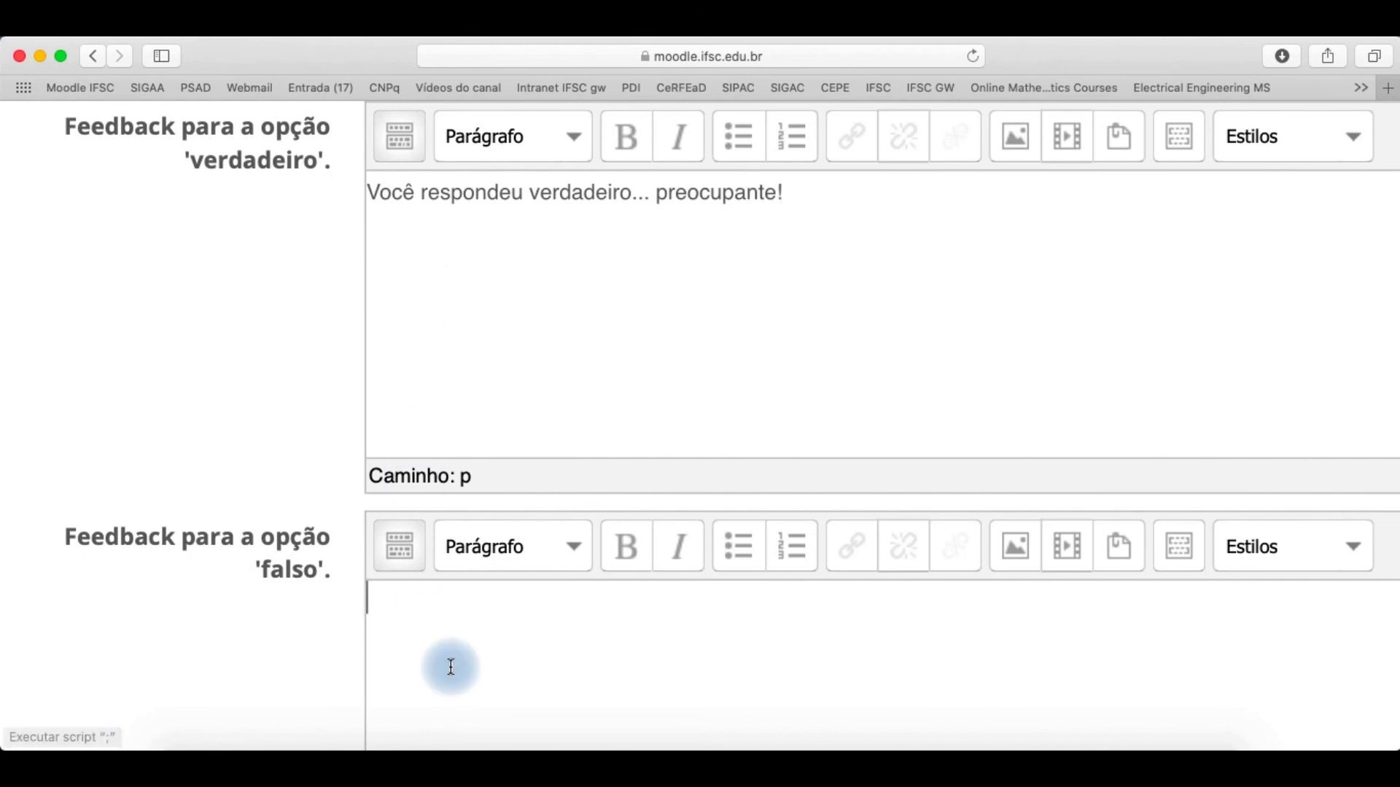
pyautogui.scroll(-2, 448, 665)
pyautogui.write('Que bom...')
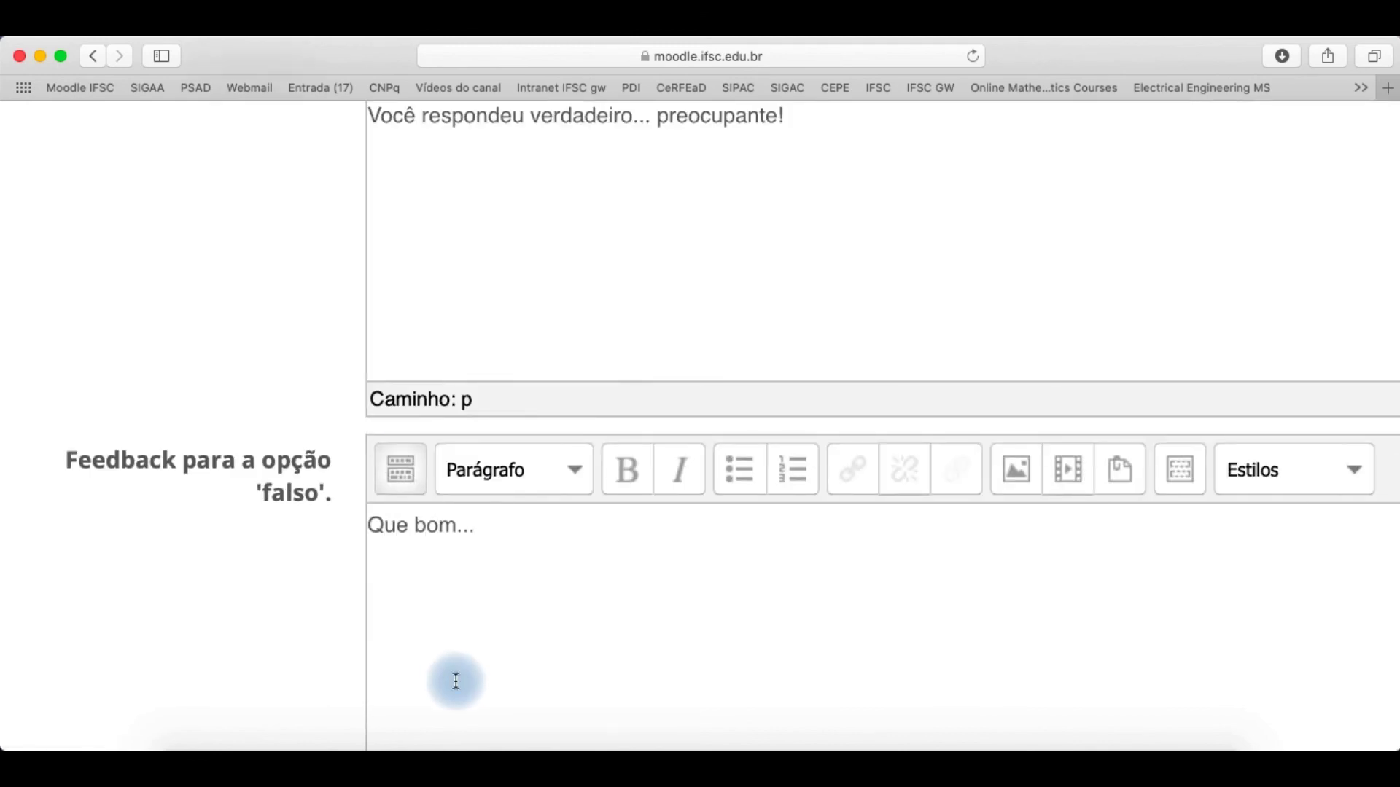
# Save Questão 3 and return to the quiz's question list.
pyautogui.scroll(-5, 453, 678)
pyautogui.press('super+minus')
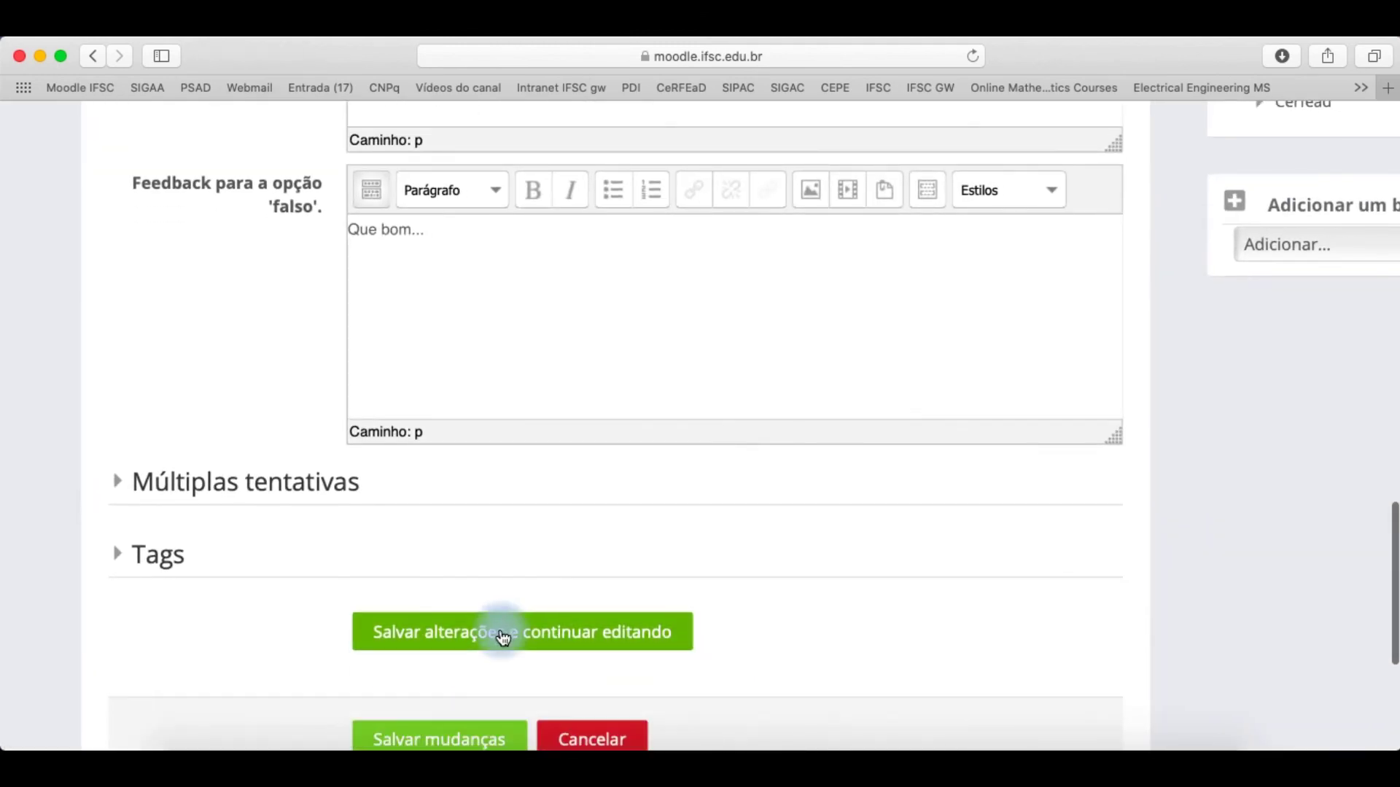
pyautogui.scroll(-3, 503, 638)
pyautogui.click(471, 614)
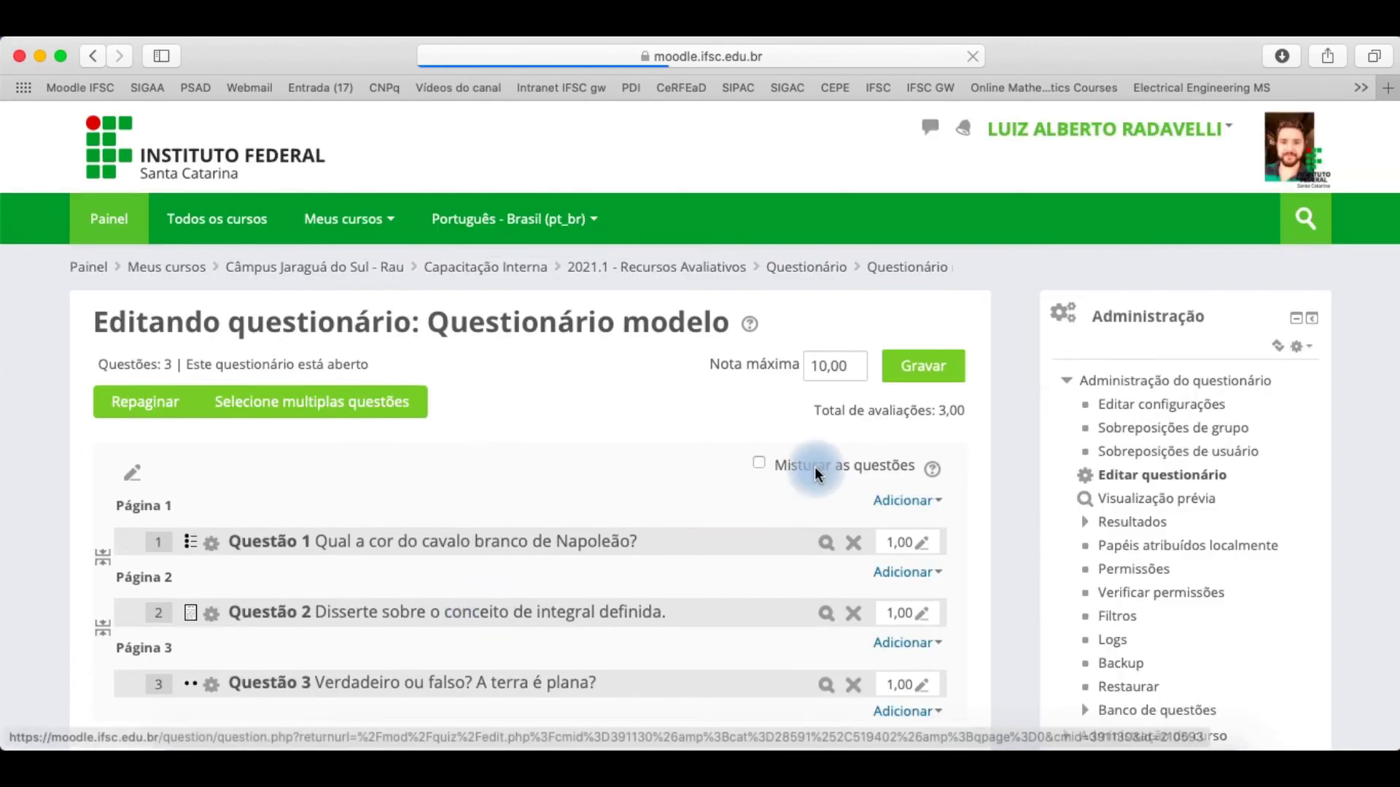
# Start a preview of the quiz, answer Questão 1 with branco and go on to Questão 2.
pyautogui.click(1131, 503)
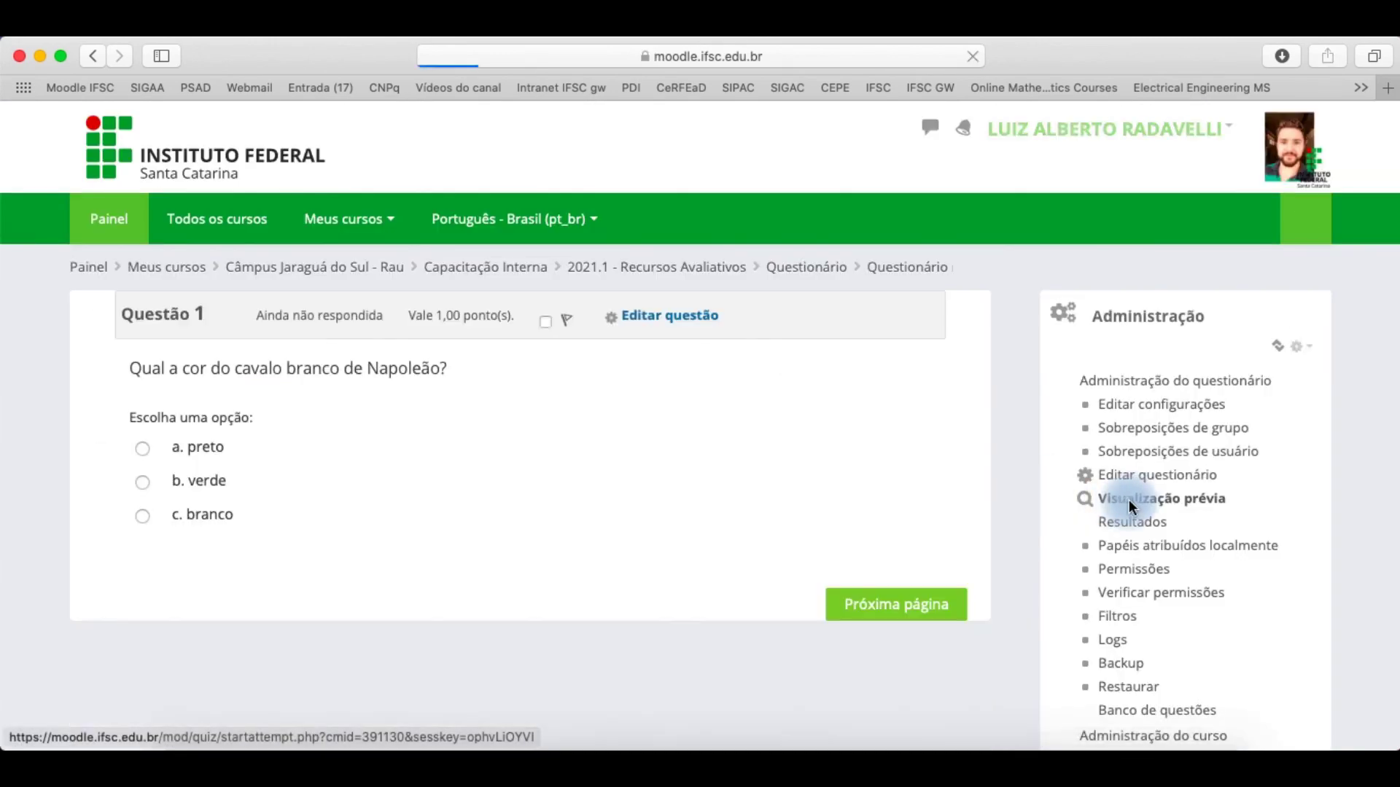
pyautogui.click(201, 503)
pyautogui.click(838, 608)
# Fill the Questão 2 essay answer with repeated placeholder text and go on to Questão 3.
pyautogui.click(554, 541)
pyautogui.write('resposta res')
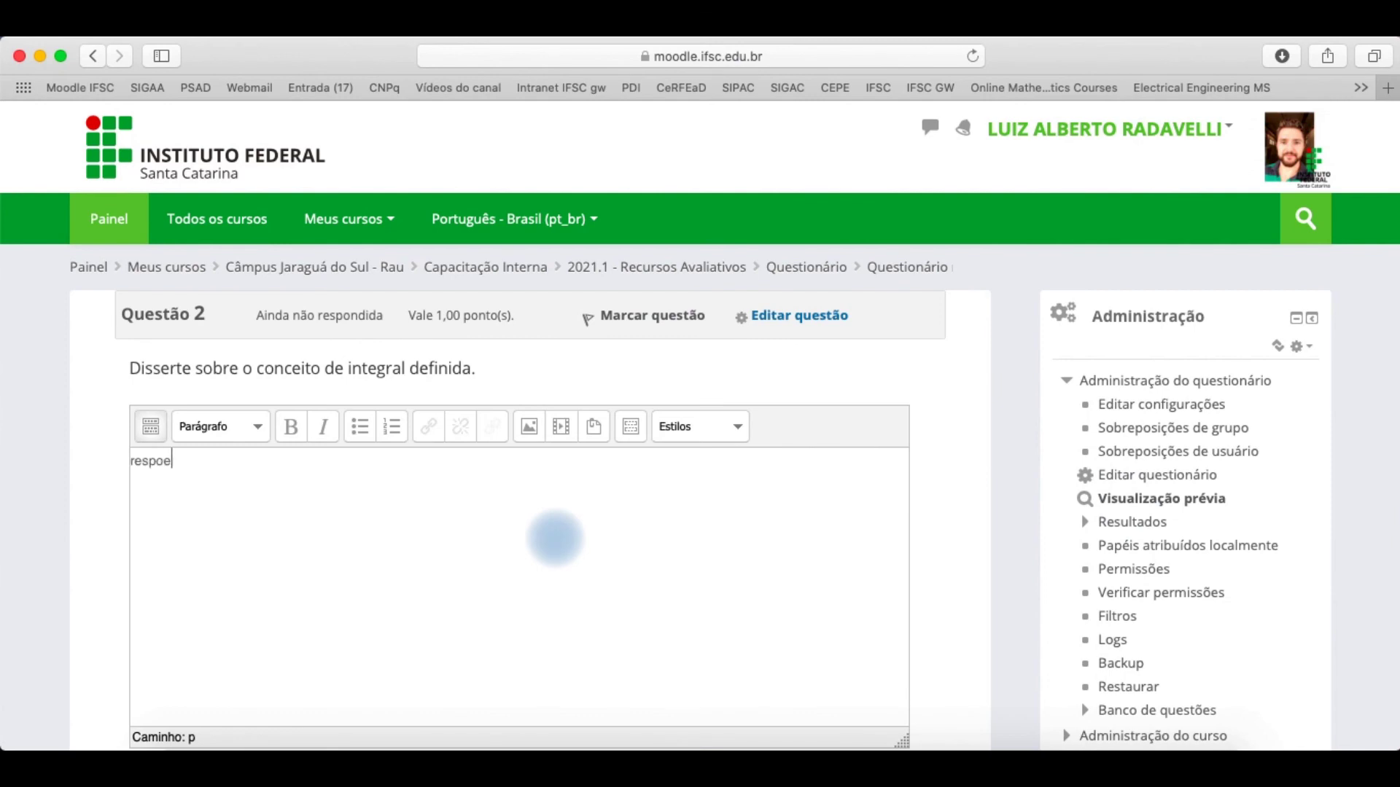
pyautogui.press('super+a')
pyautogui.press('super+c')
pyautogui.press('super+v')
pyautogui.press('super+v')
pyautogui.press('super+v')
pyautogui.press('super+v')
pyautogui.press('super+v')
pyautogui.scroll(-3, 480, 609)
pyautogui.click(837, 667)
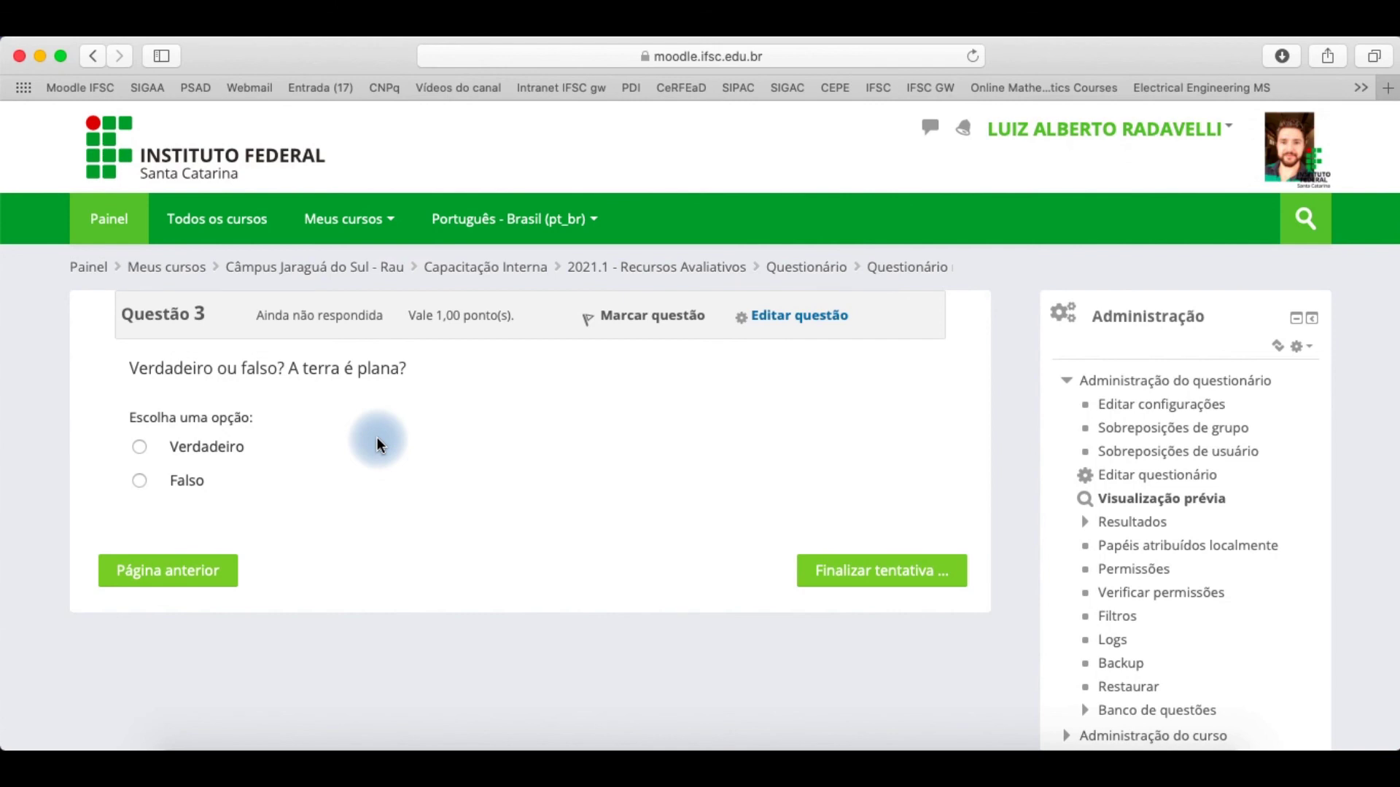
# Answer Questão 3 with Verdadeiro and submit the finished attempt with confirmation.
pyautogui.scroll(5, 164, 448)
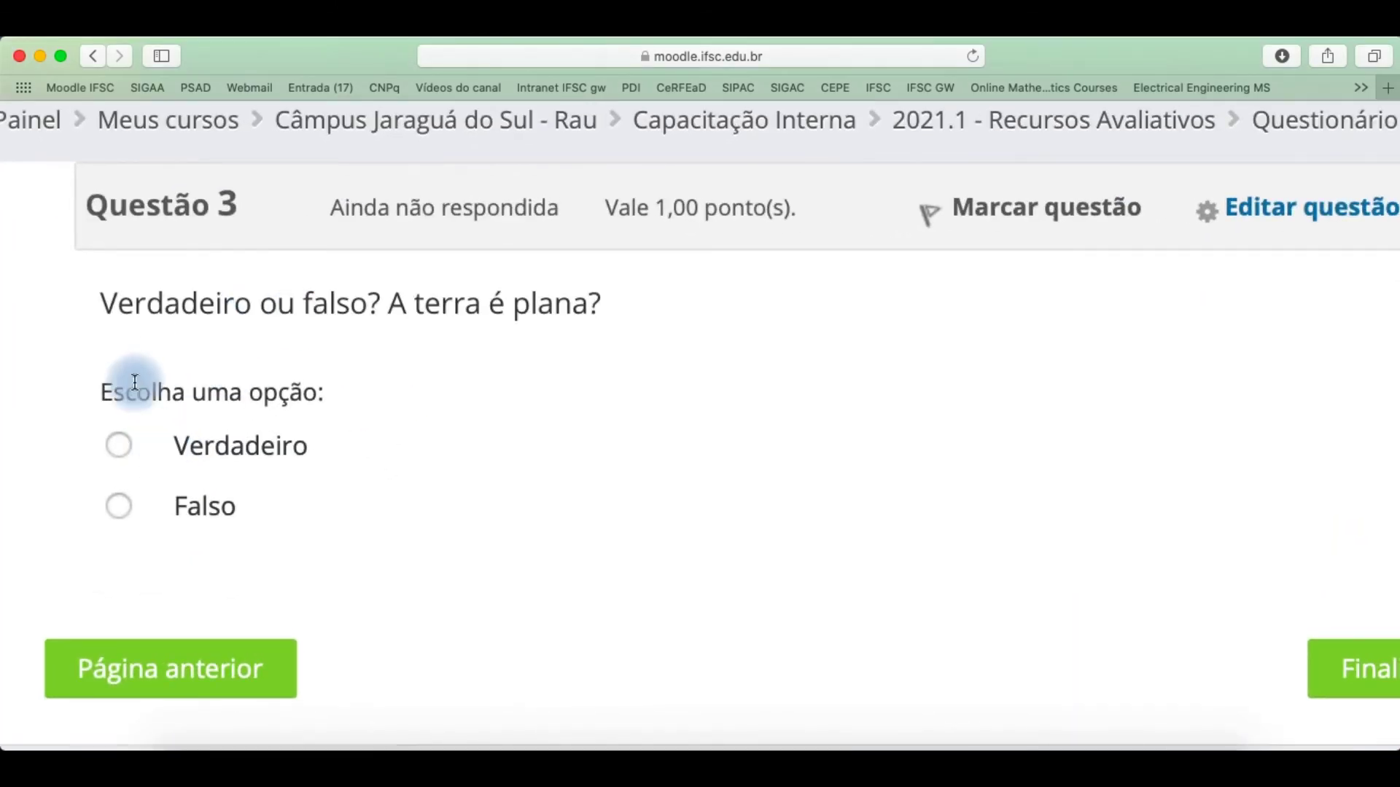
pyautogui.click(122, 450)
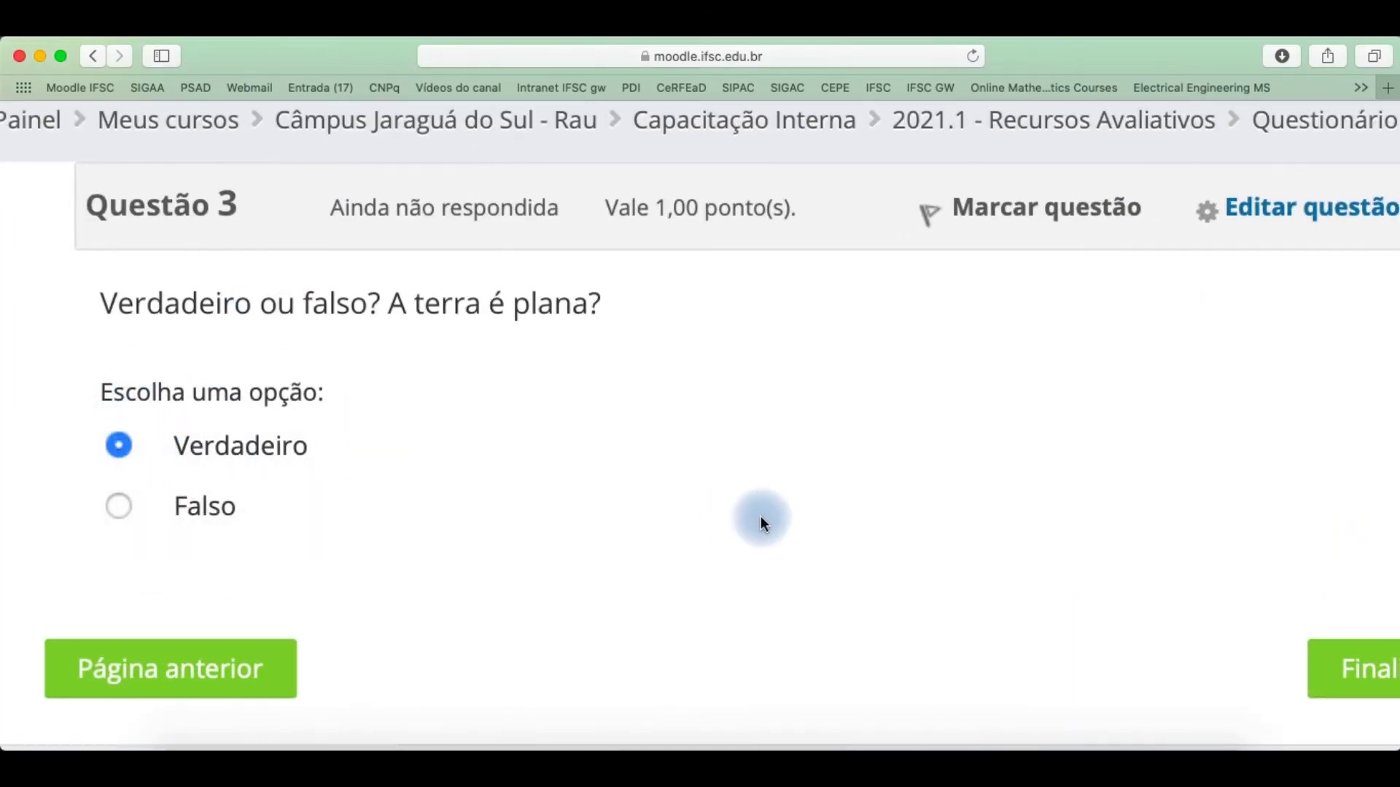
pyautogui.scroll(-5, 759, 515)
pyautogui.click(904, 585)
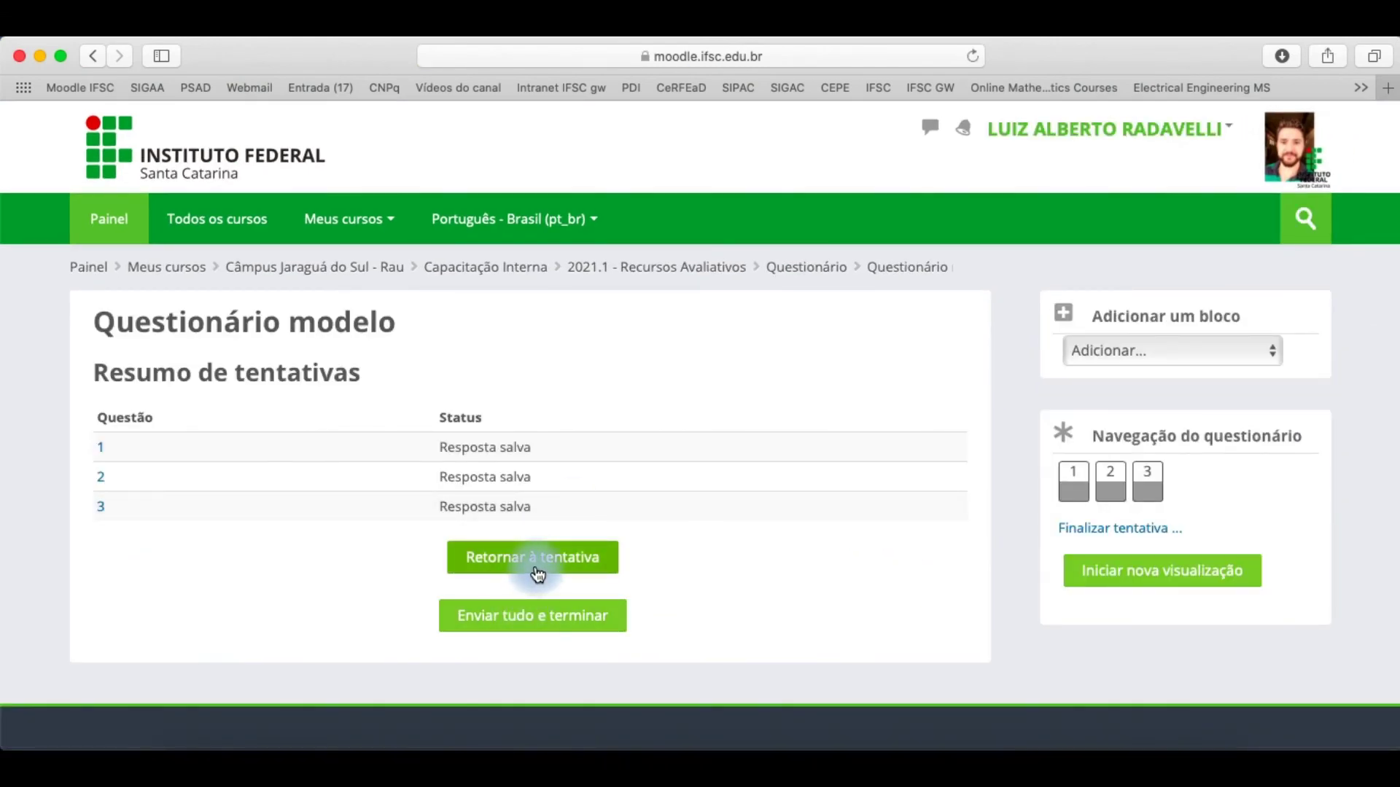
pyautogui.click(532, 615)
pyautogui.click(660, 535)
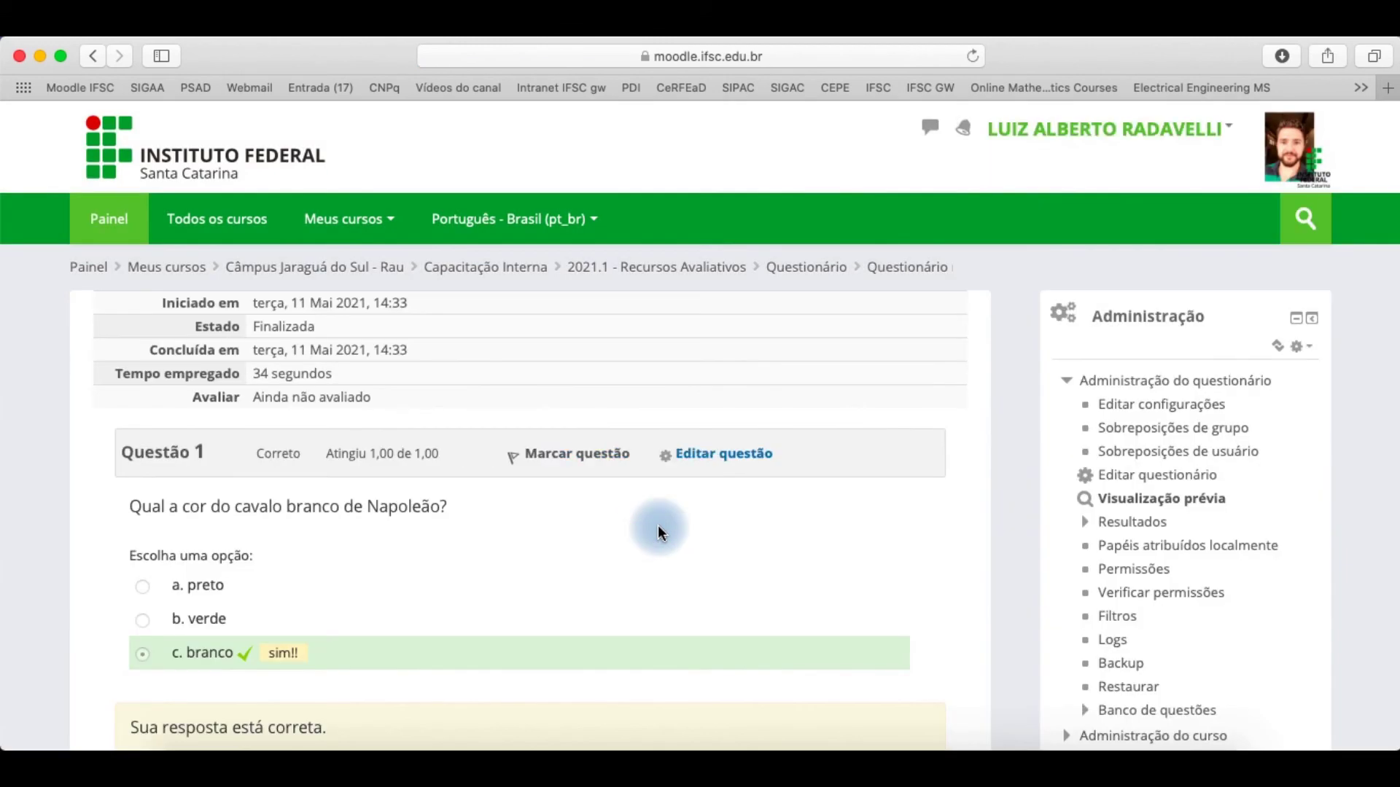
# Review the feedback on all three questions of the finished attempt and return to editing the quiz.
pyautogui.scroll(-5, 657, 527)
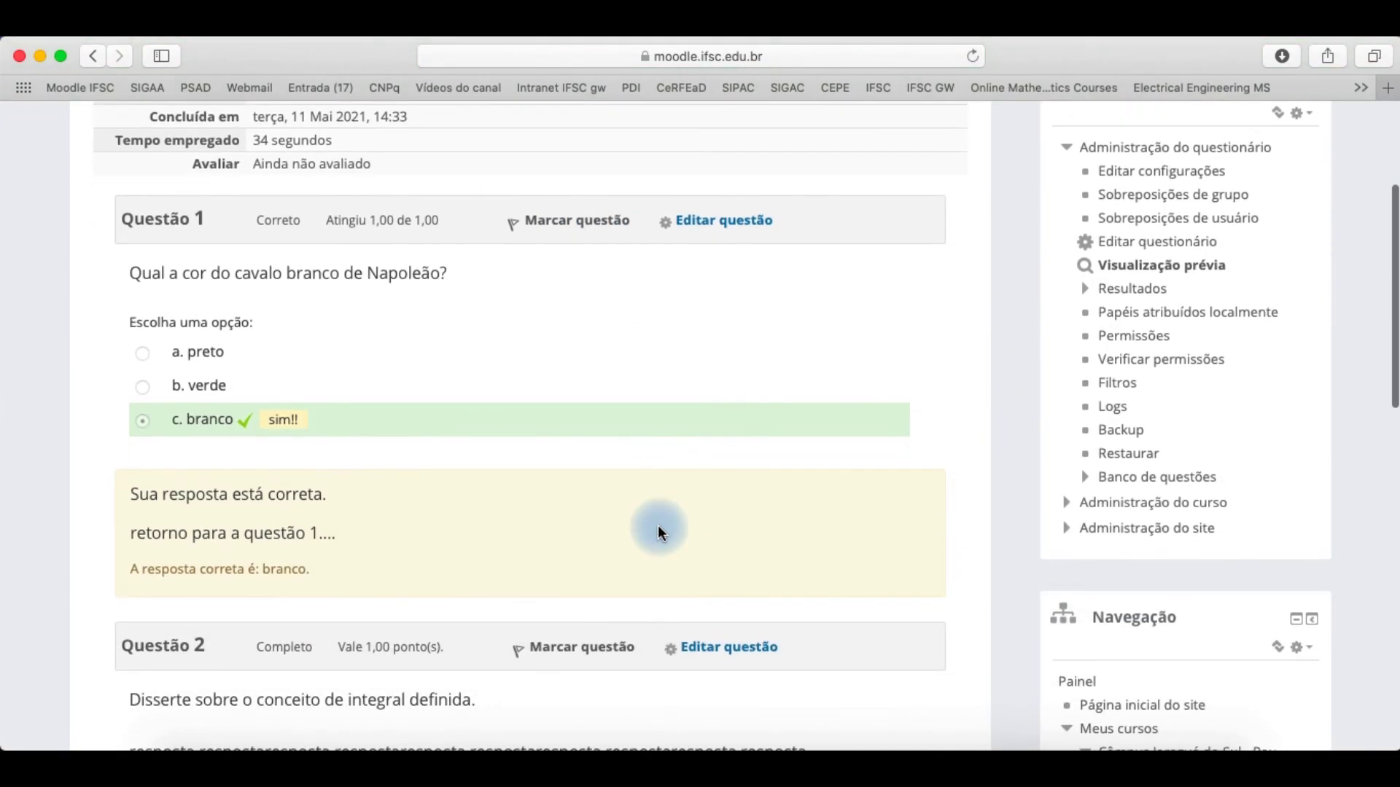
pyautogui.scroll(-4, 657, 526)
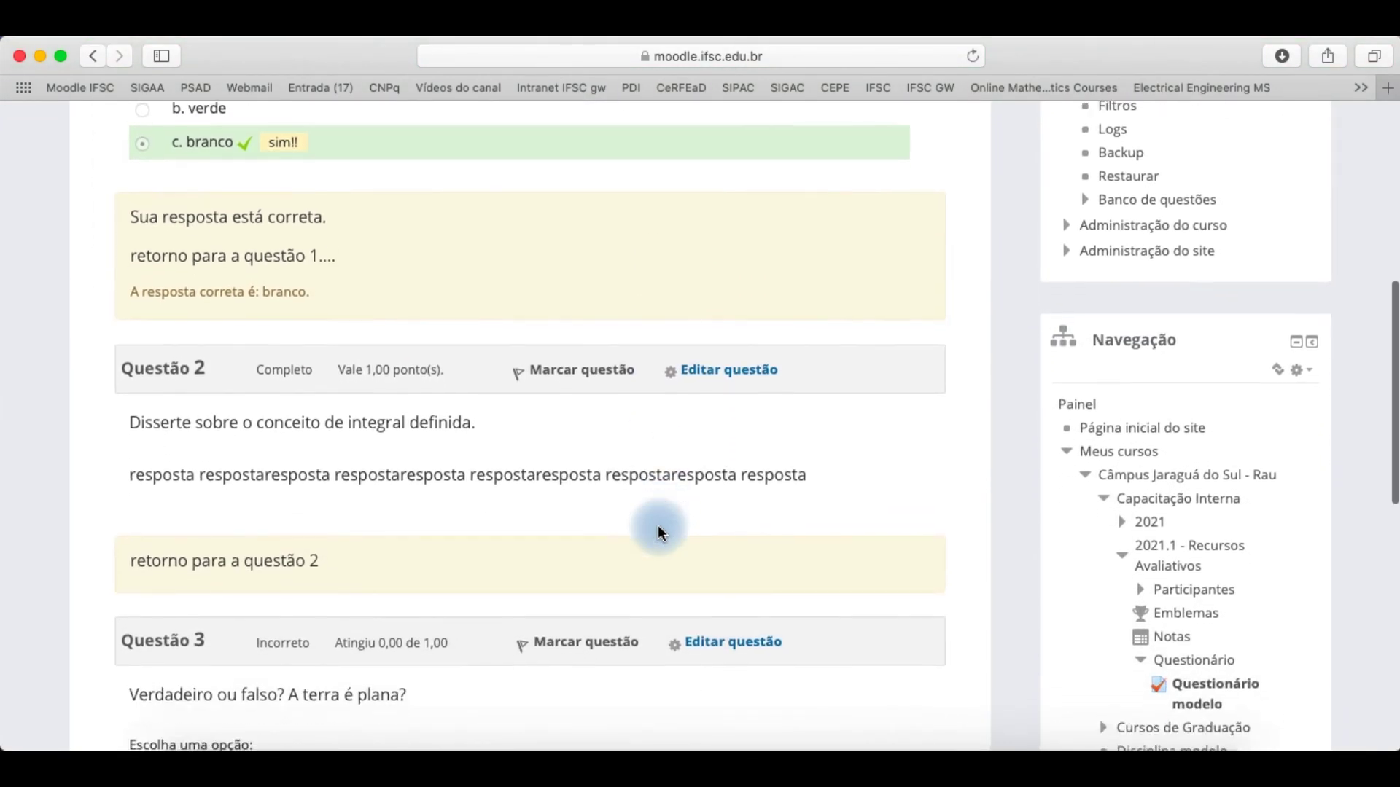
pyautogui.scroll(-5, 657, 525)
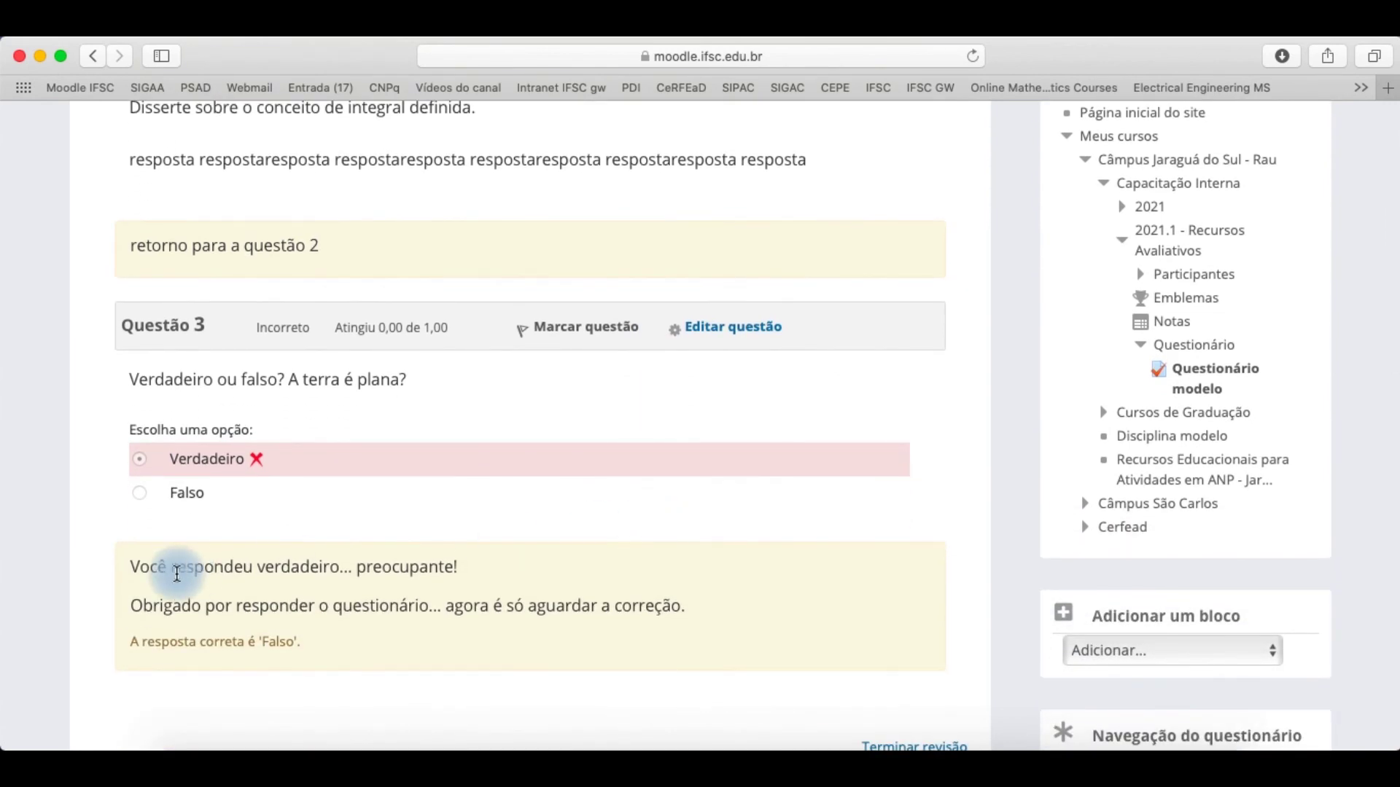
pyautogui.scroll(5, 150, 585)
pyautogui.scroll(-2, 150, 583)
pyautogui.moveTo(115, 519); pyautogui.dragTo(755, 505)
pyautogui.click(755, 505)
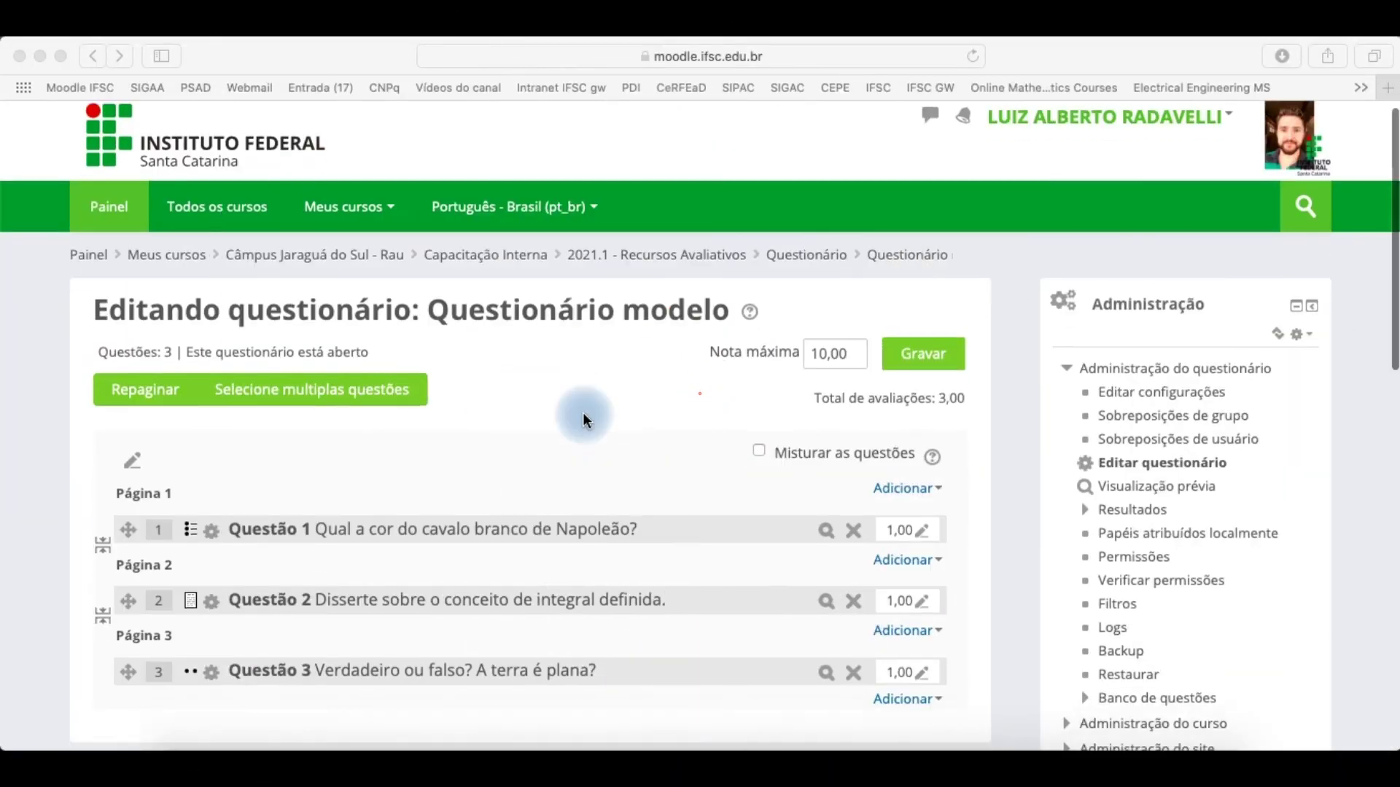
# Show the options for adding another question after Questão 3, including a random question, and dismiss them.
pyautogui.scroll(-1, 583, 413)
pyautogui.scroll(-2, 583, 412)
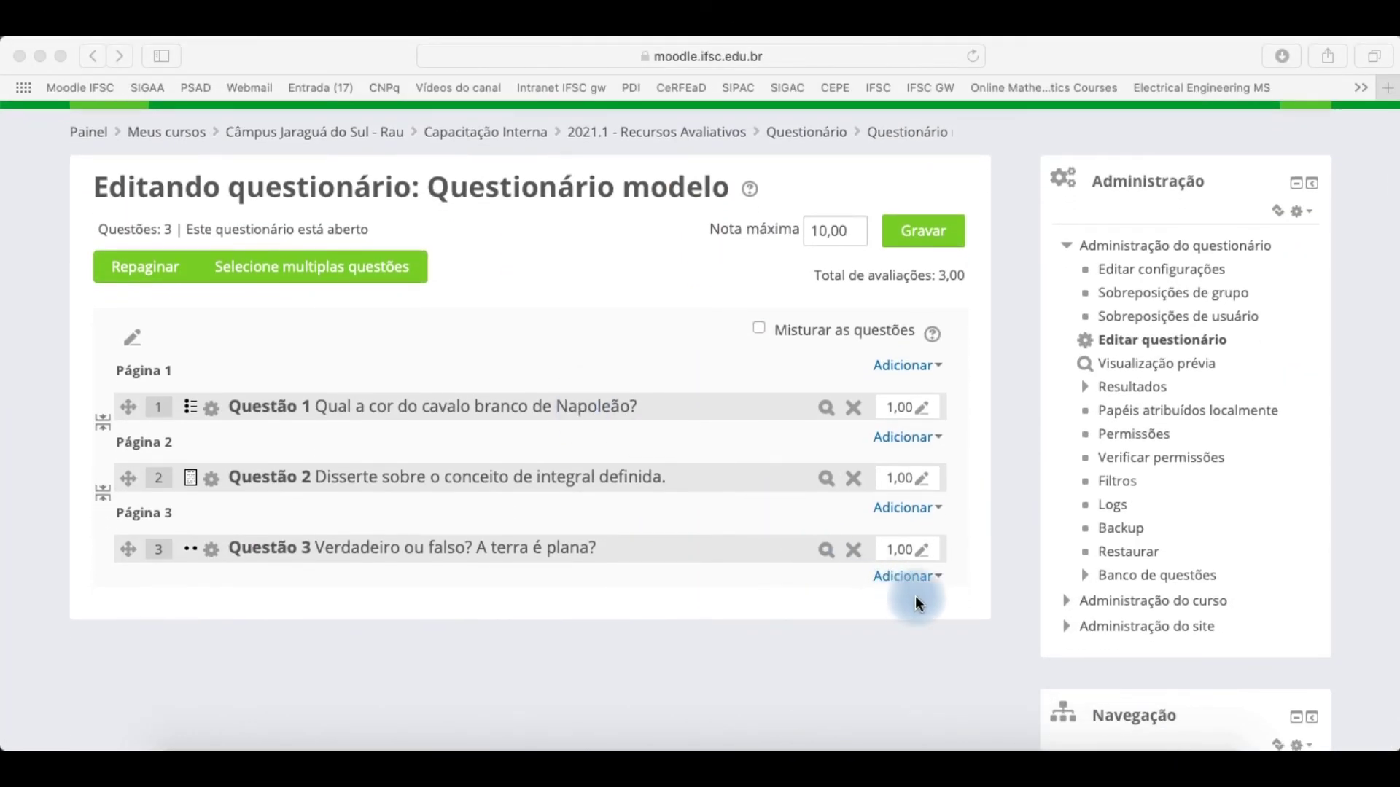
pyautogui.click(917, 616)
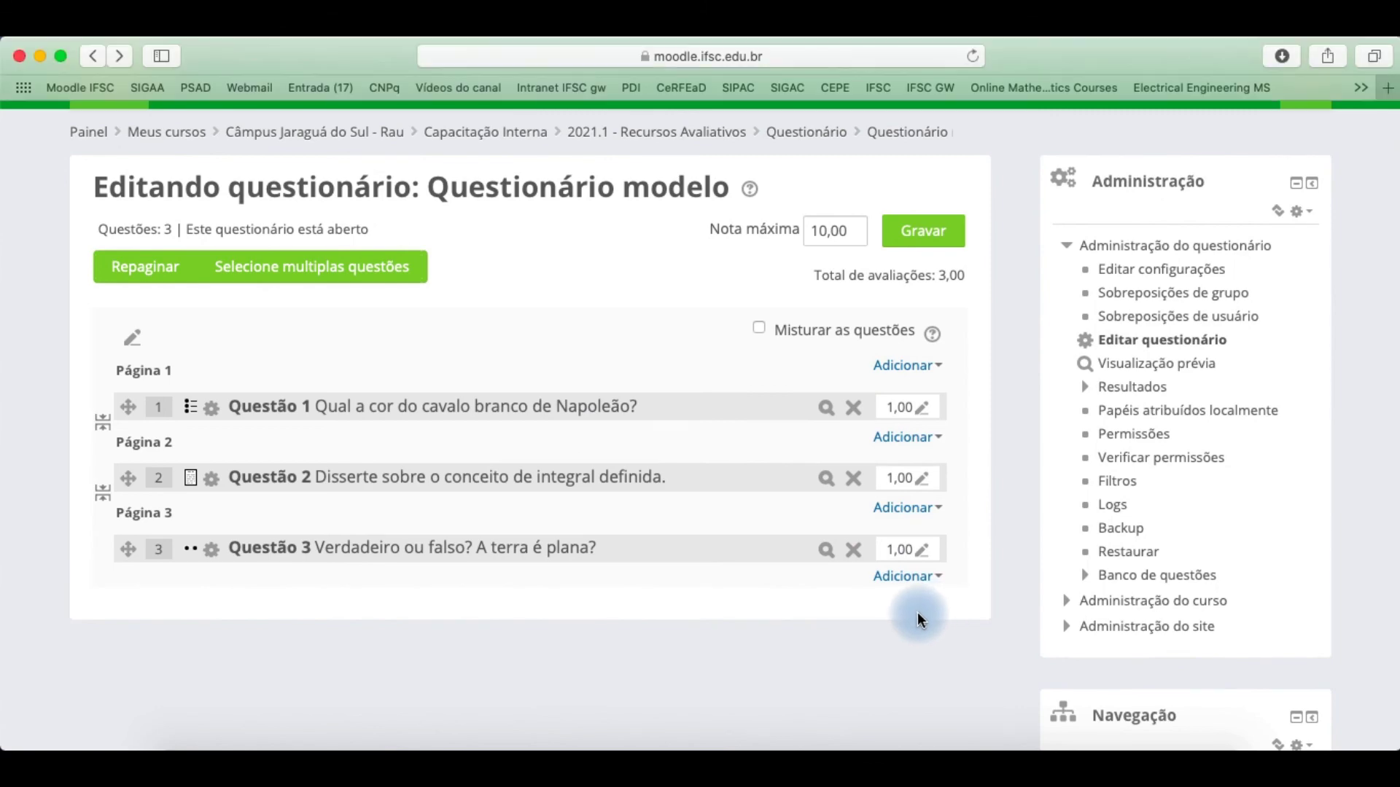
pyautogui.scroll(5, 918, 616)
pyautogui.click(915, 520)
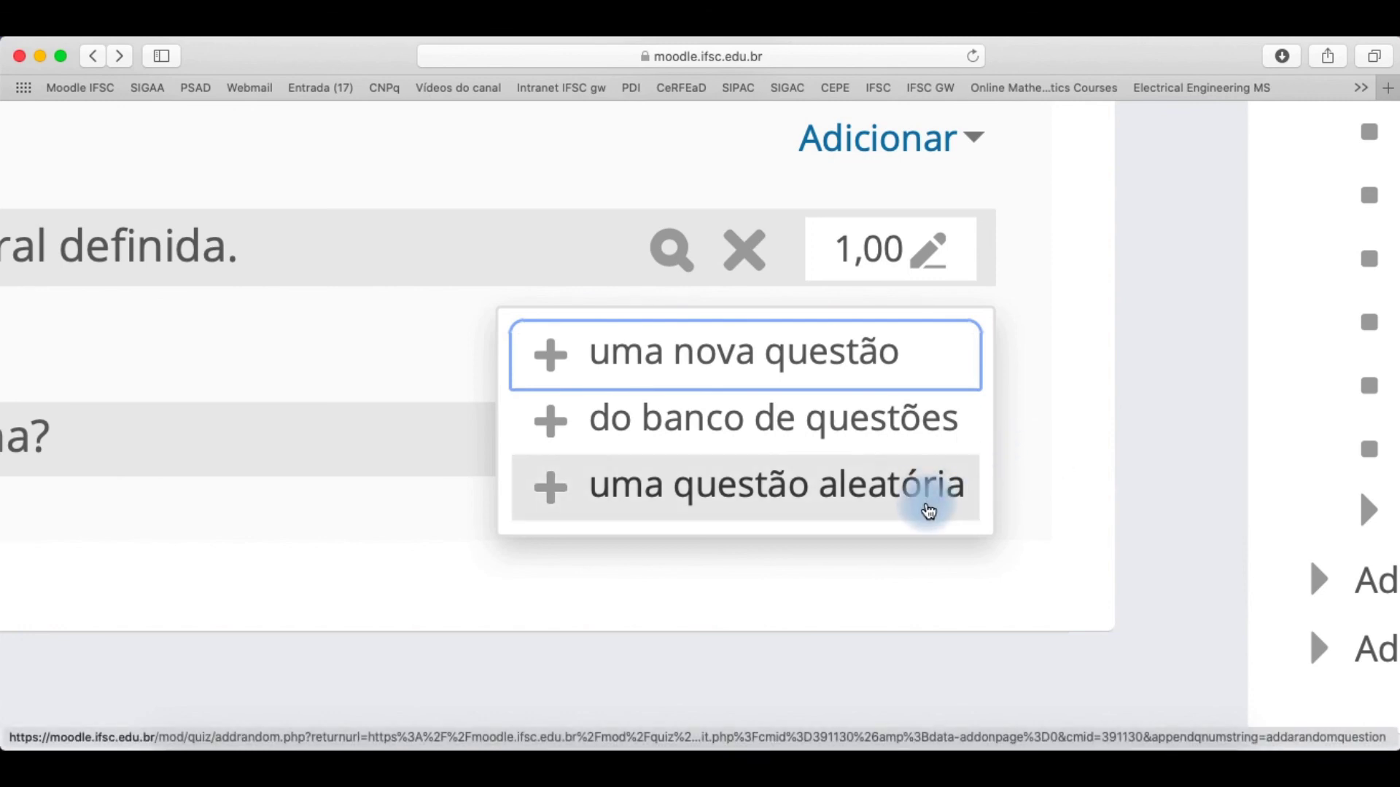
pyautogui.click(1084, 438)
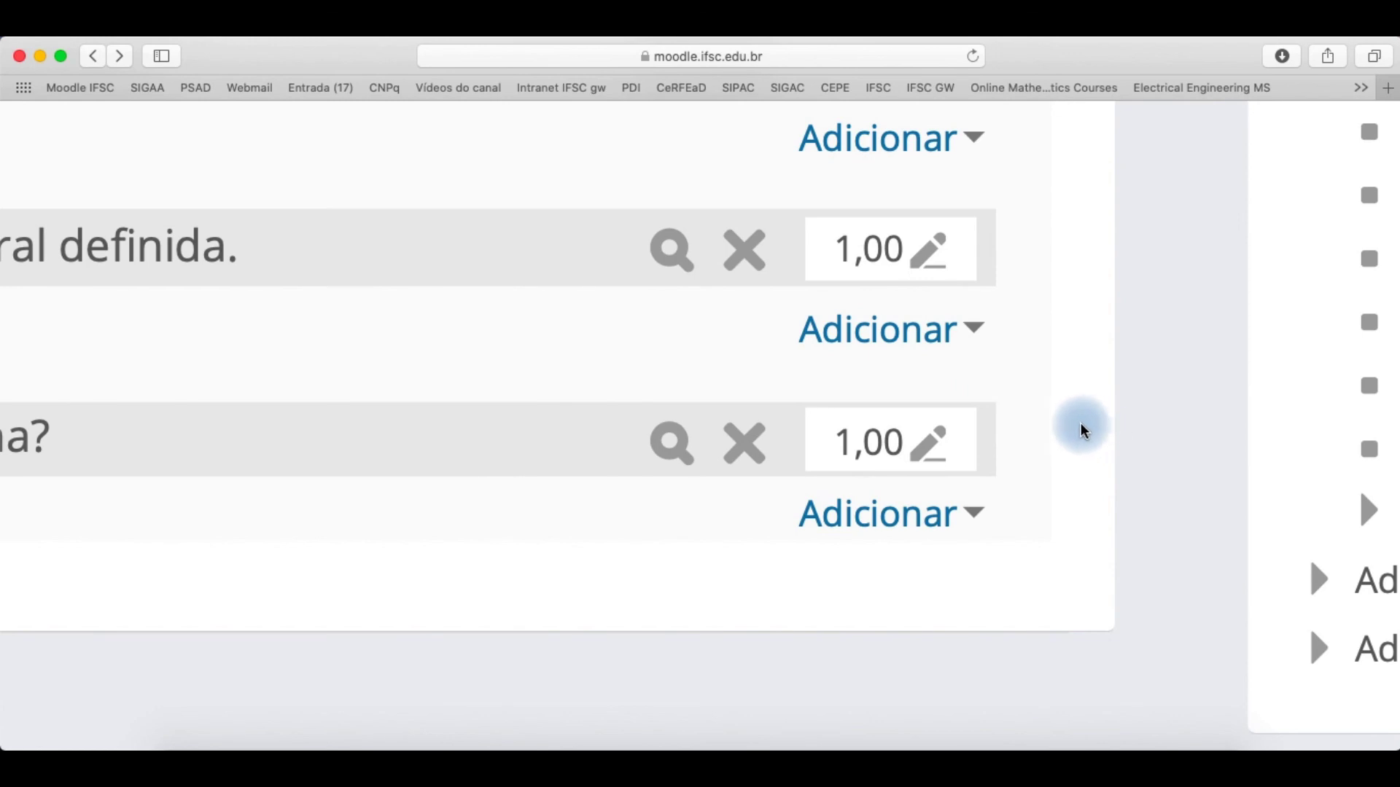
# Set the maximum mark of Questão 1 to 5.
pyautogui.scroll(-3, 1064, 422)
pyautogui.scroll(-3, 1065, 423)
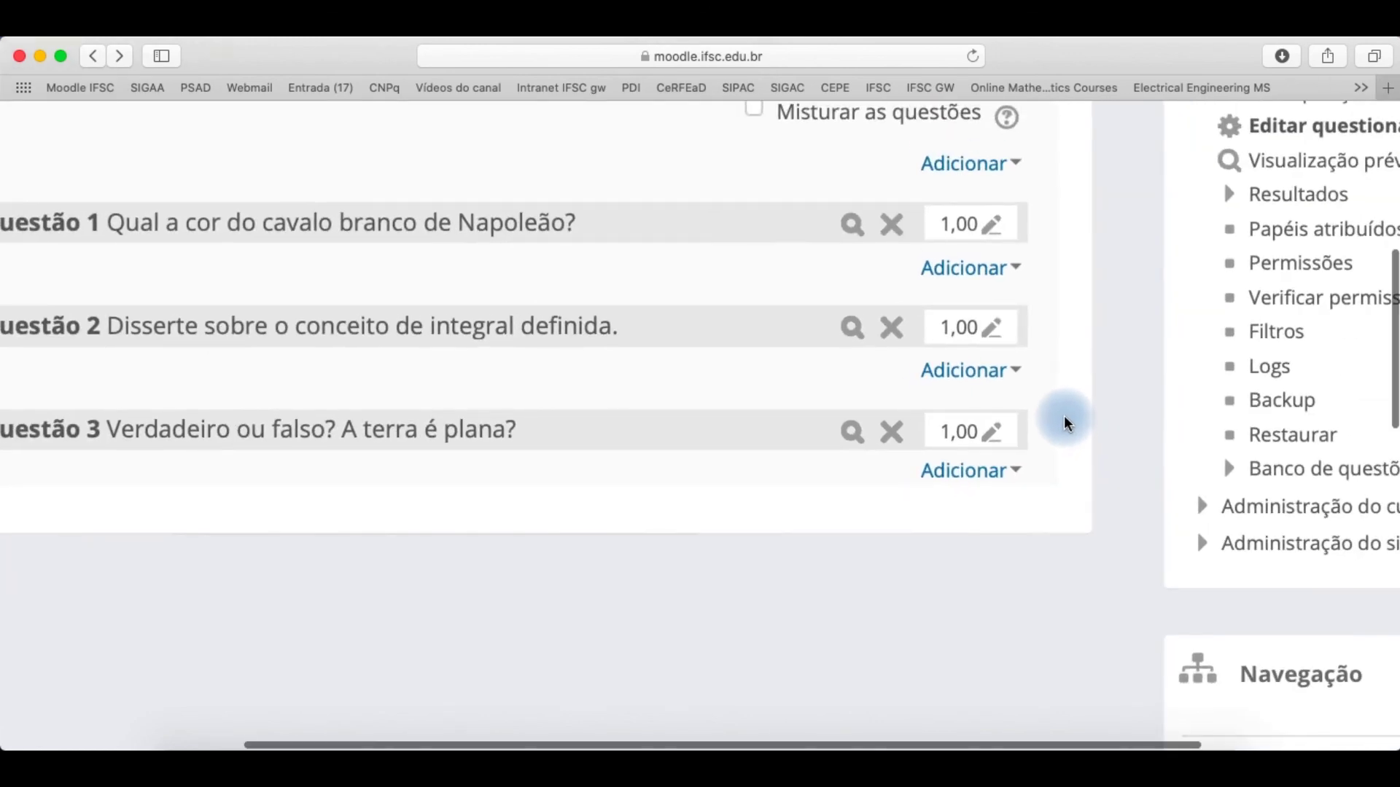
pyautogui.scroll(-2, 1064, 416)
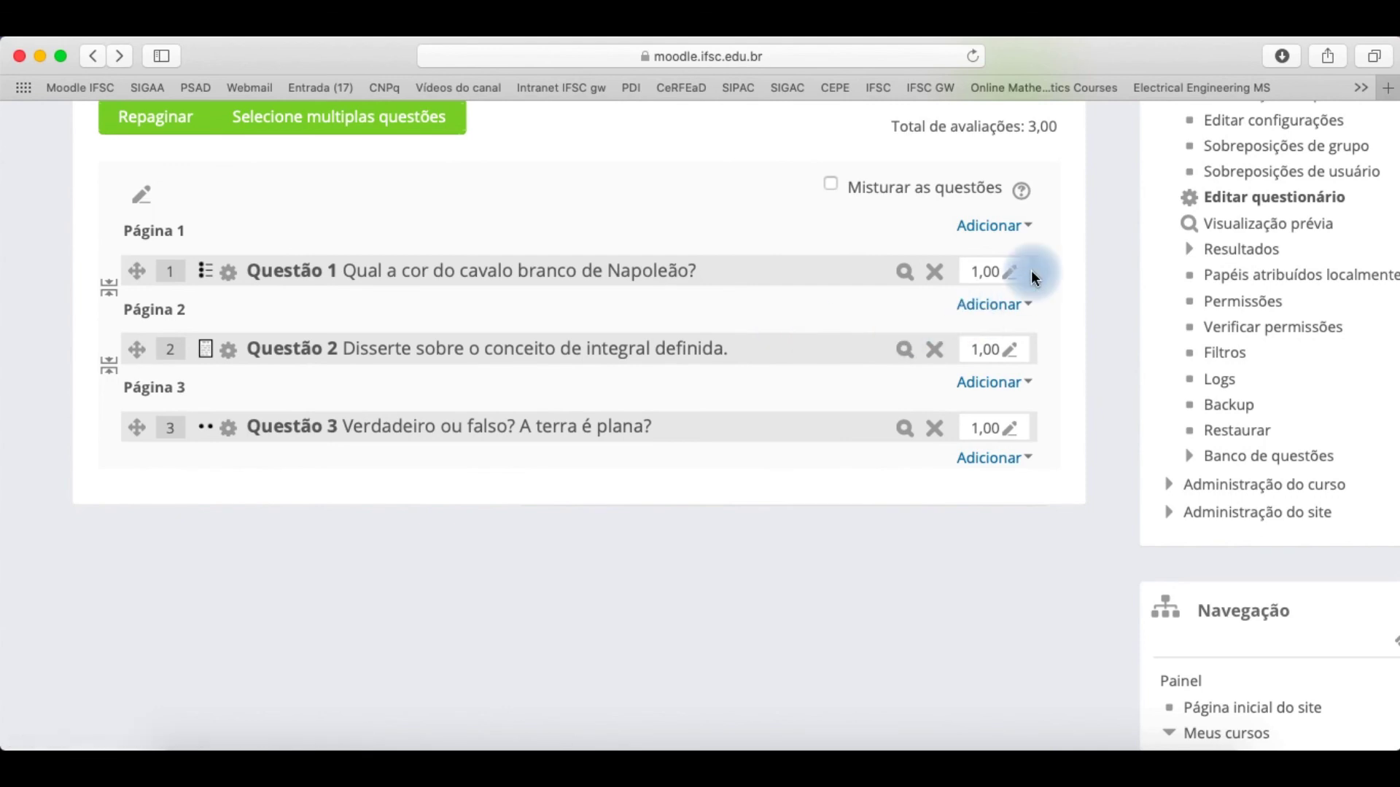
pyautogui.scroll(5, 1031, 271)
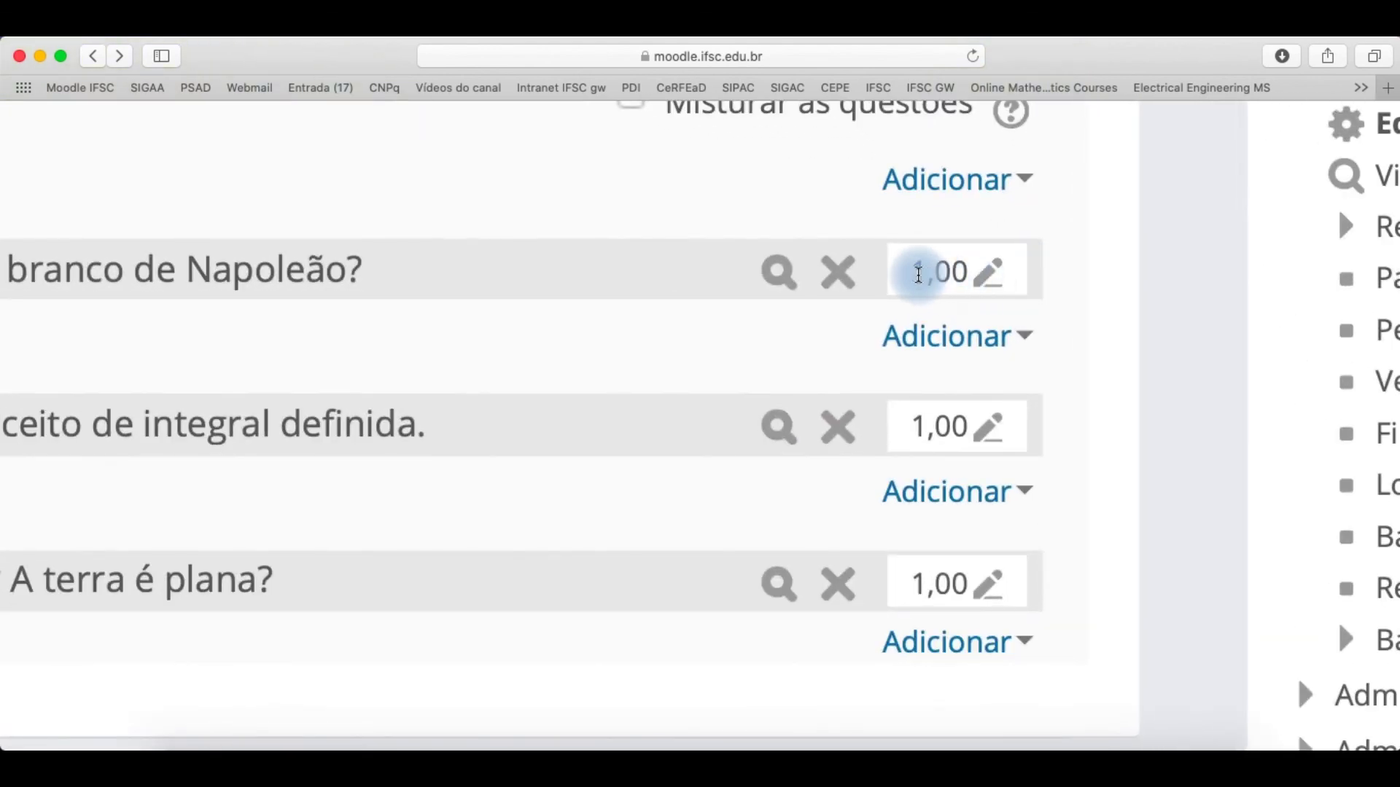
pyautogui.doubleClick(918, 274)
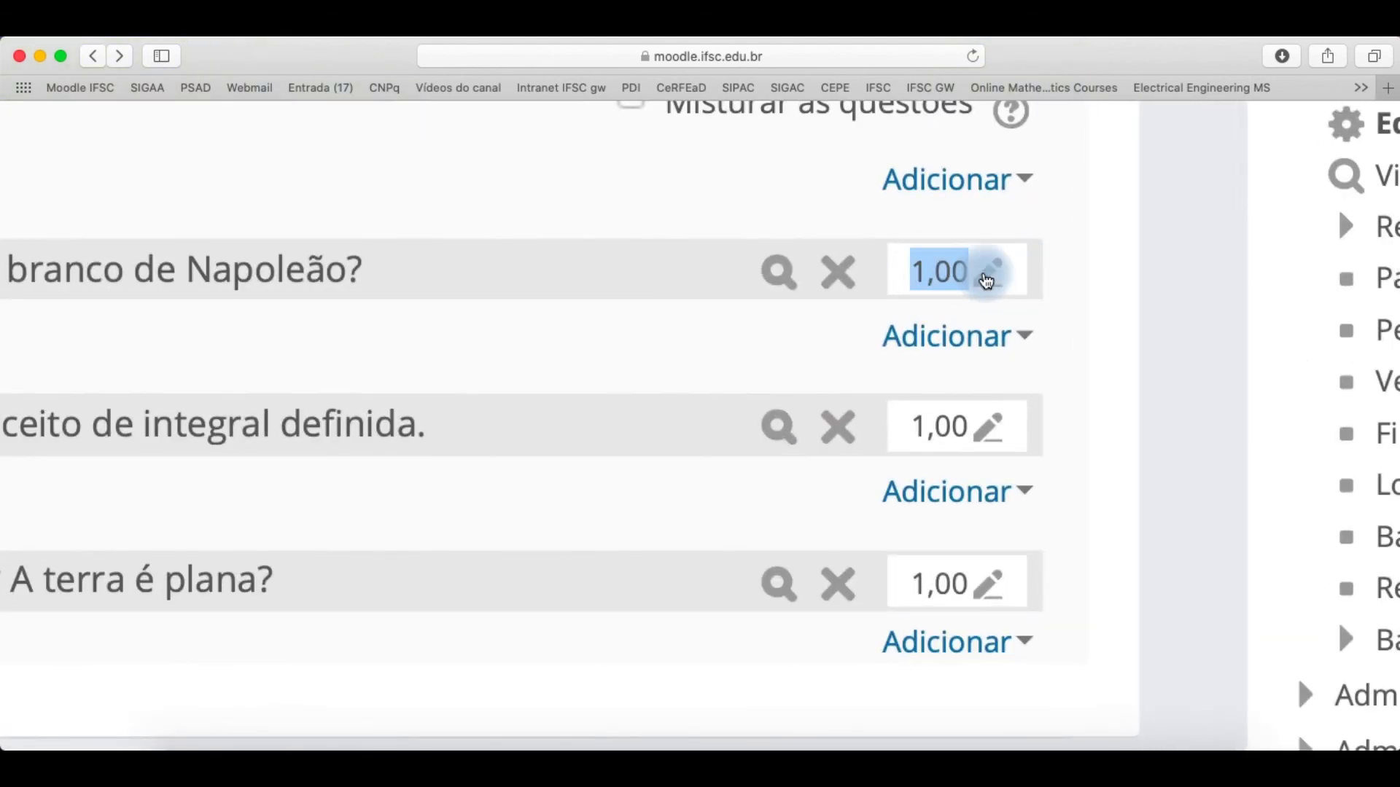
pyautogui.click(985, 275)
pyautogui.write('5')
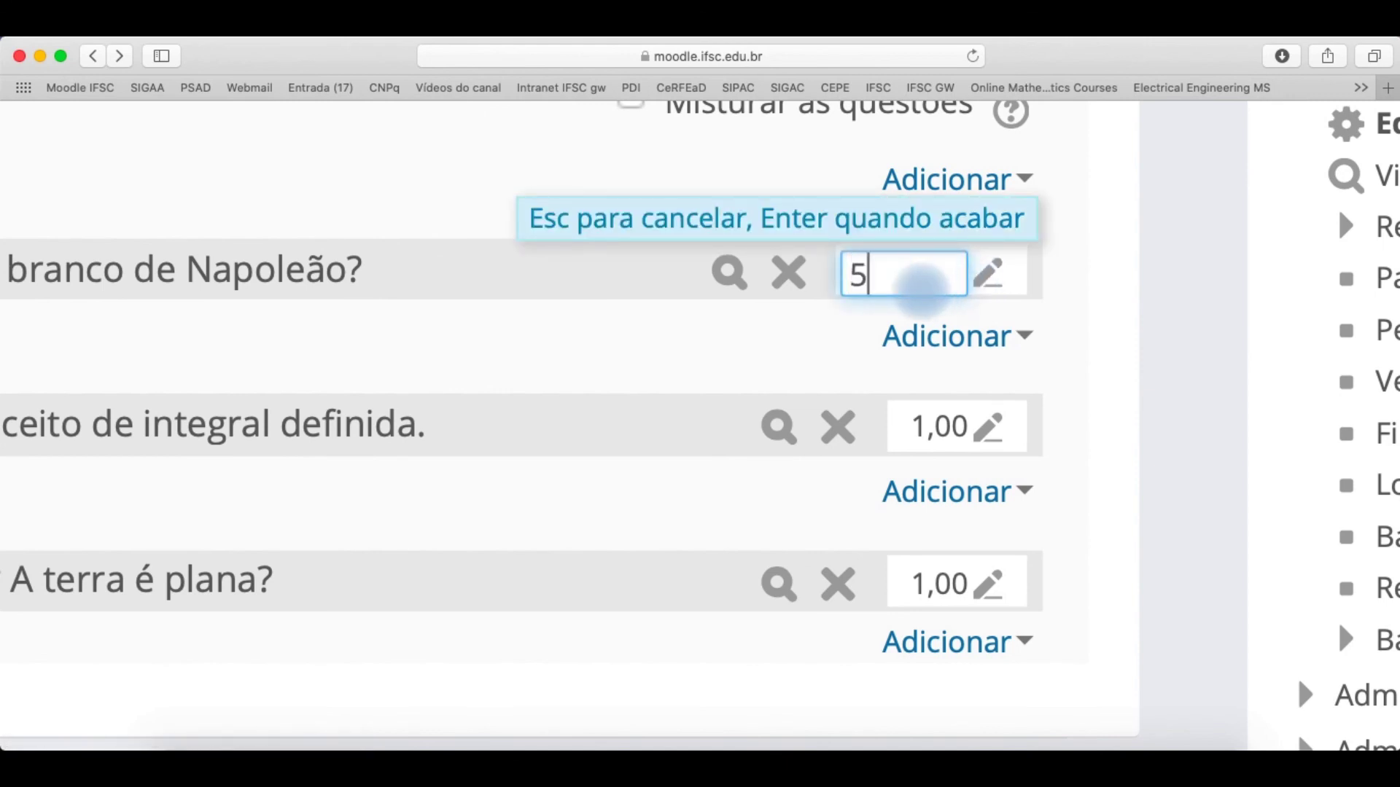
pyautogui.press('Return')
# Set the maximum mark of Questão 2 to 2 and of Questão 3 to 3.
pyautogui.hscroll(-5, 859, 404)
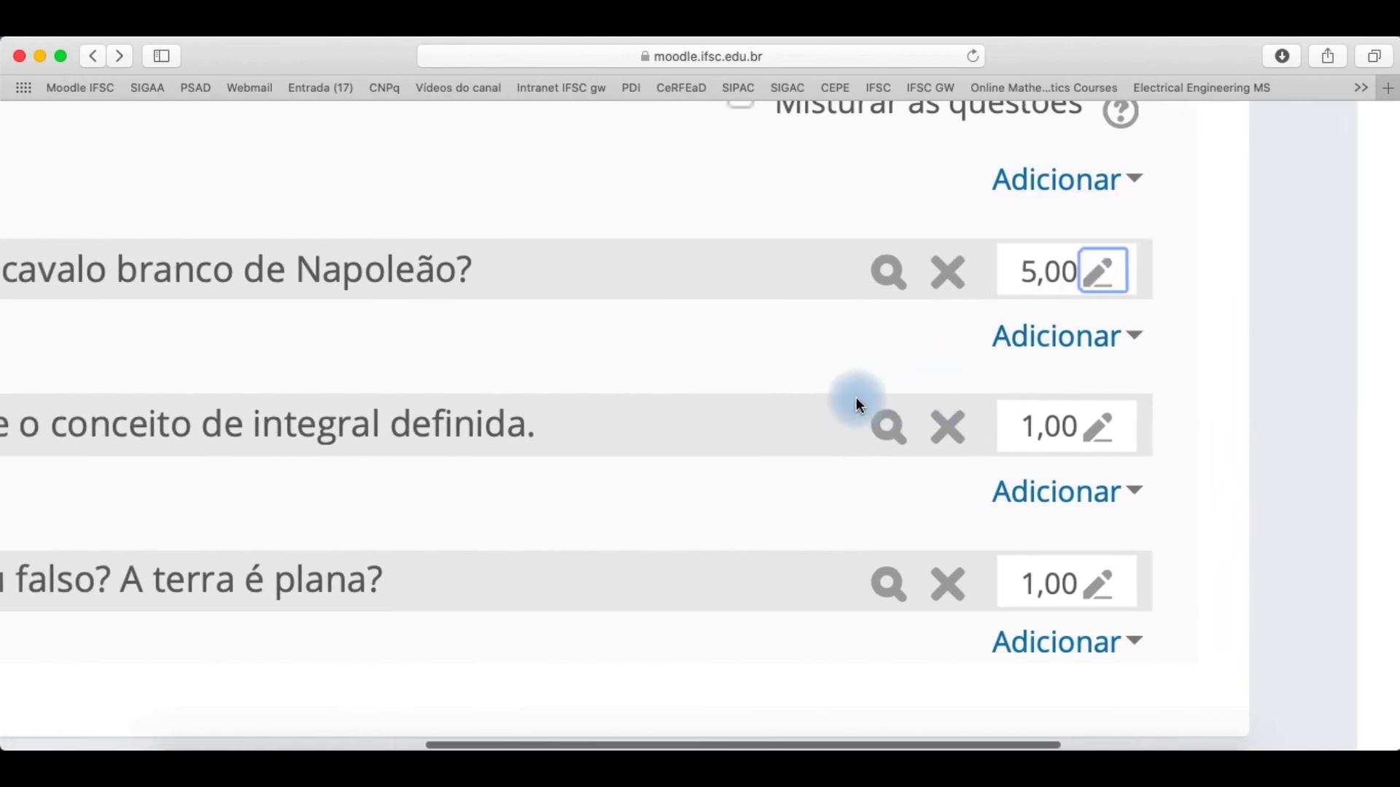
pyautogui.click(1165, 395)
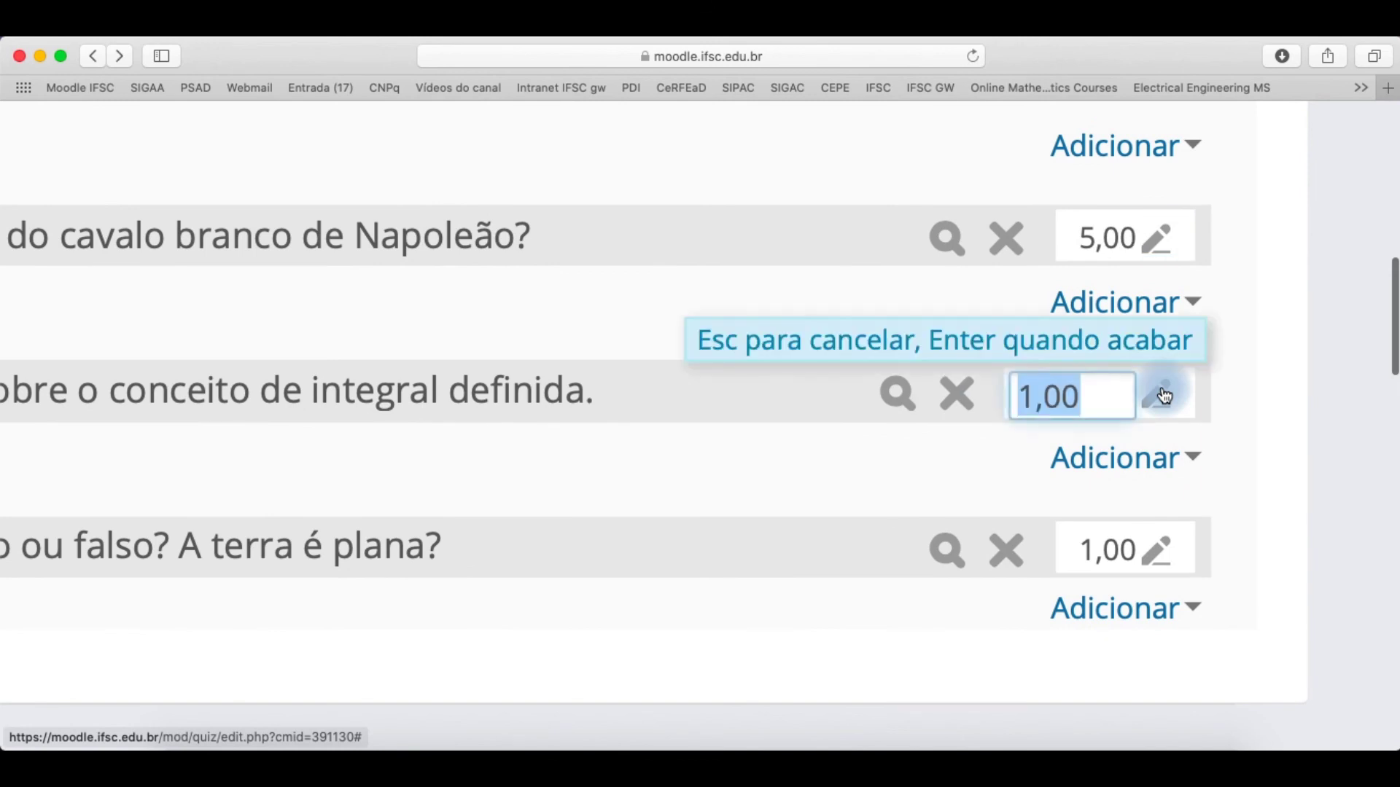
pyautogui.write('2')
pyautogui.press('Return')
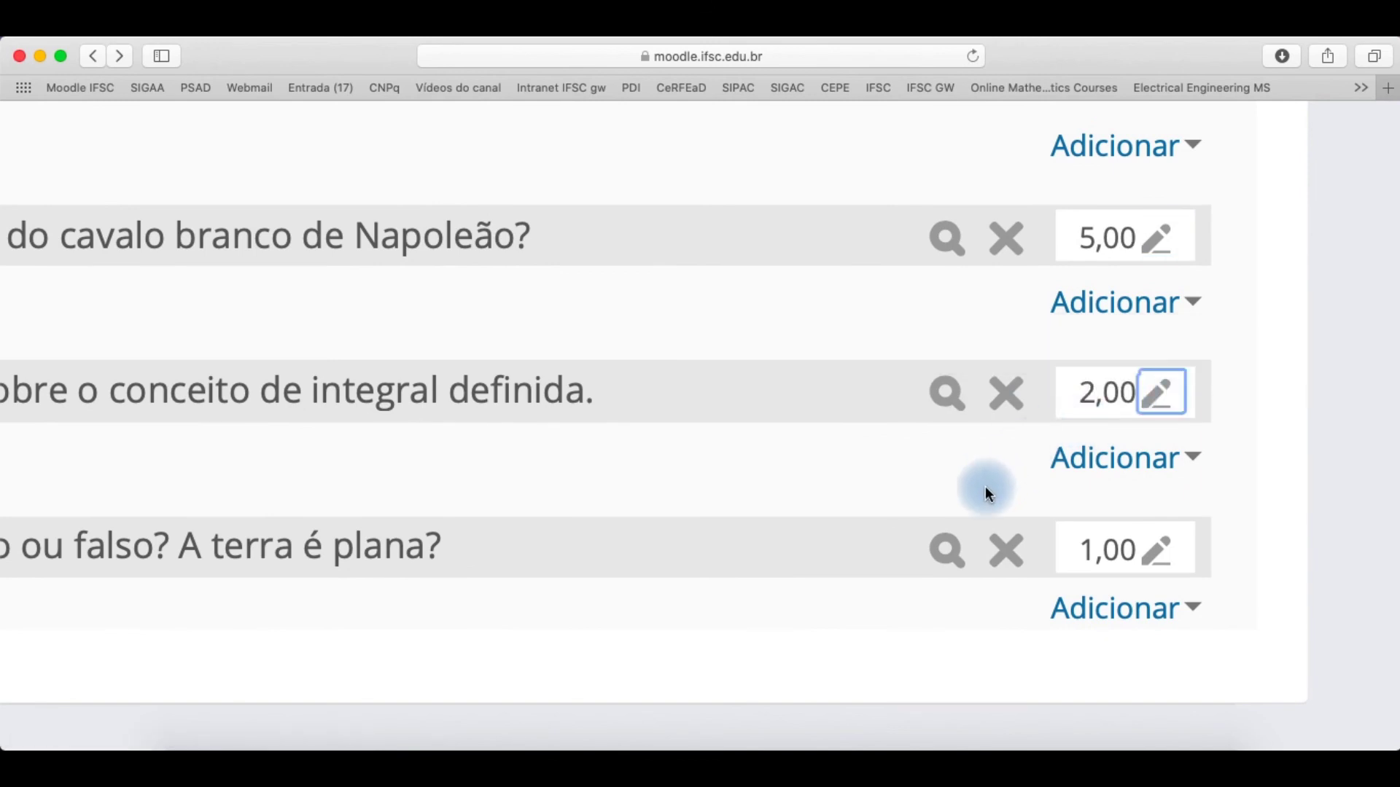
pyautogui.click(1159, 551)
pyautogui.write('3')
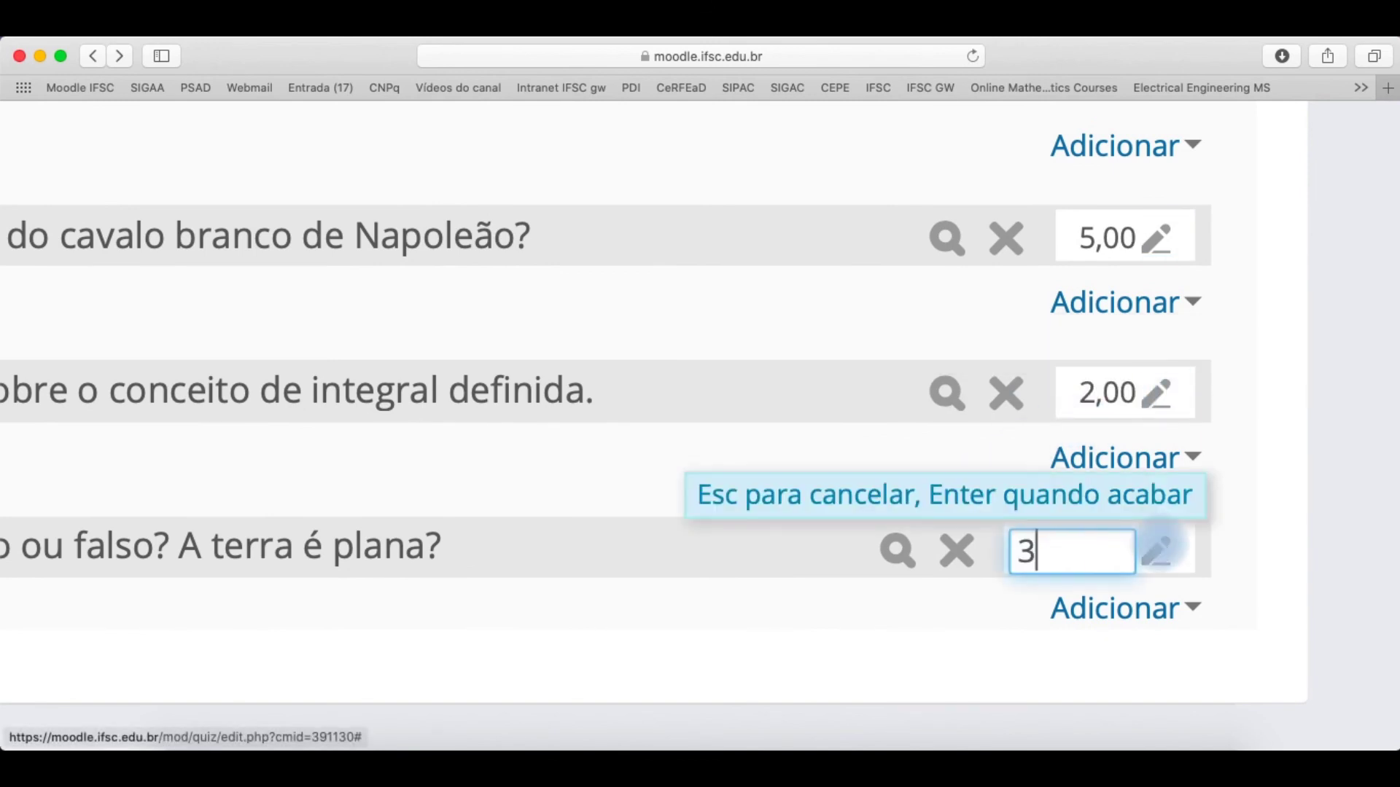
pyautogui.press('Return')
# Compare the quiz's Nota máxima with the total of the question marks.
pyautogui.press('super+minus')
pyautogui.scroll(-5, 857, 560)
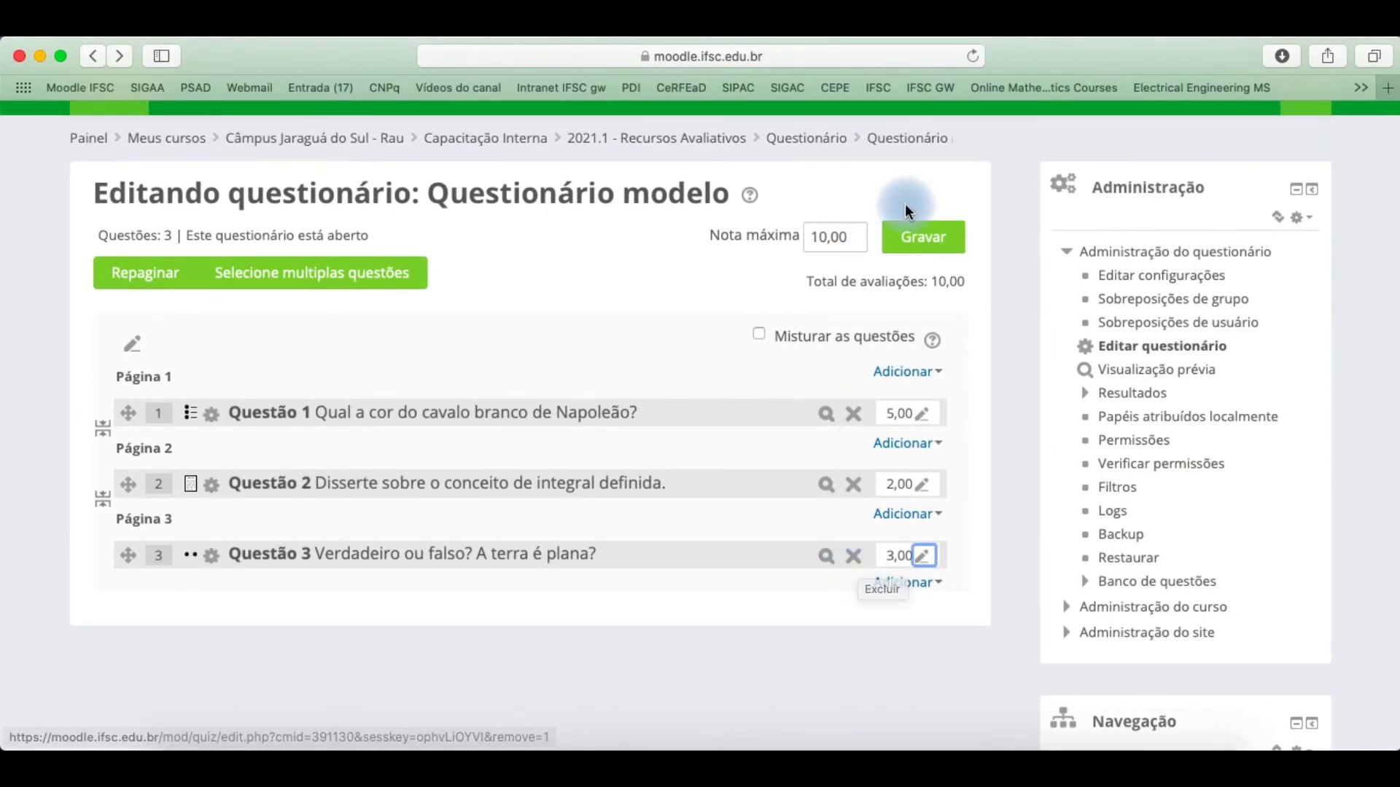
pyautogui.scroll(5, 852, 207)
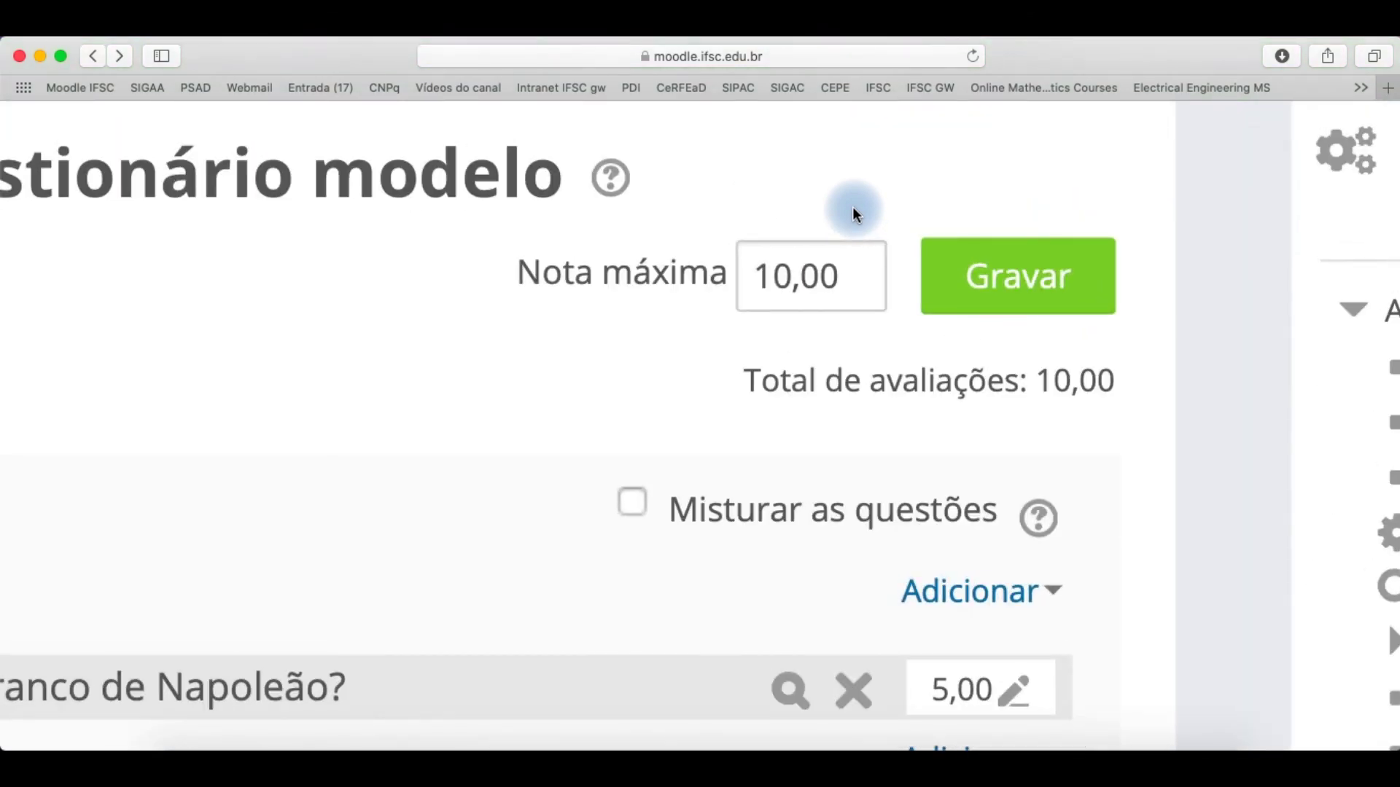
pyautogui.scroll(-5, 737, 303)
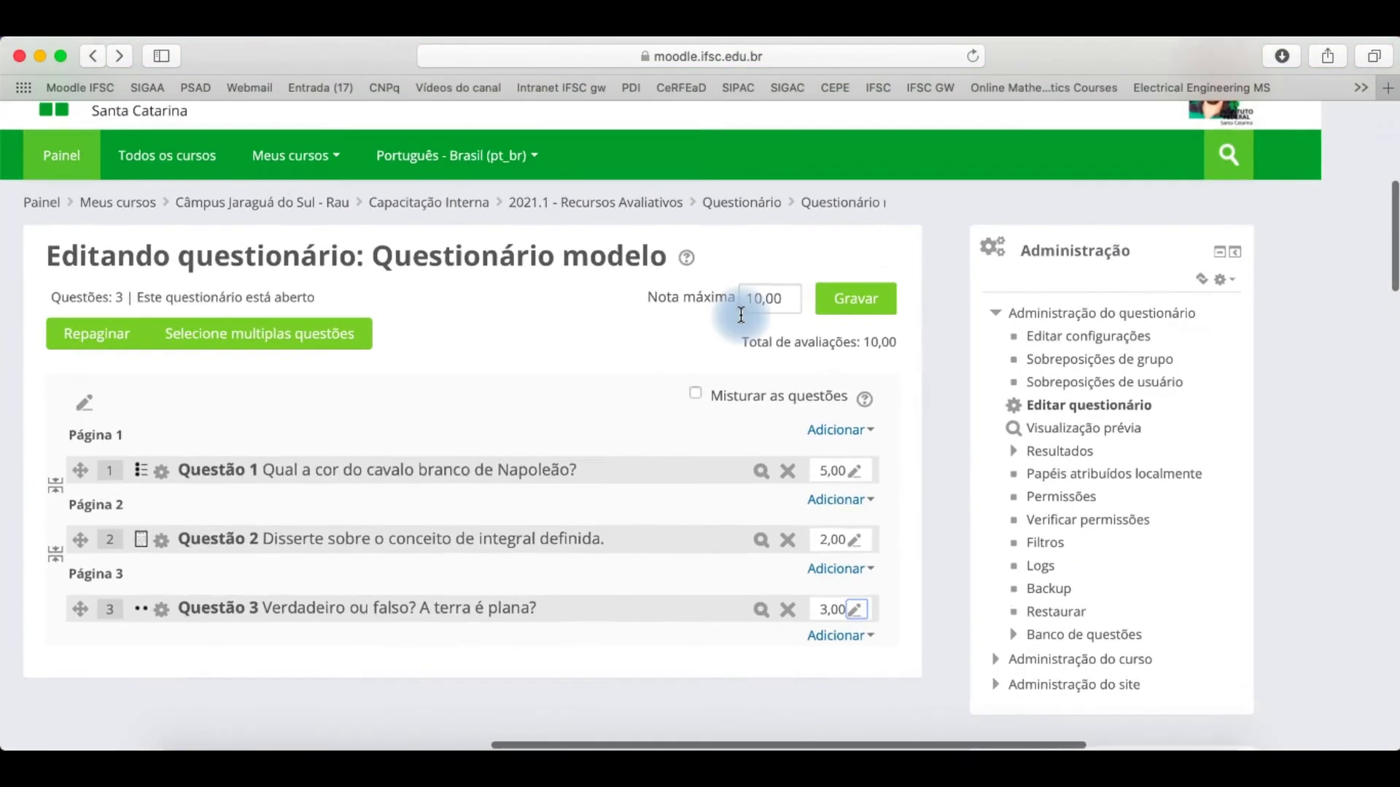
pyautogui.scroll(-3, 741, 319)
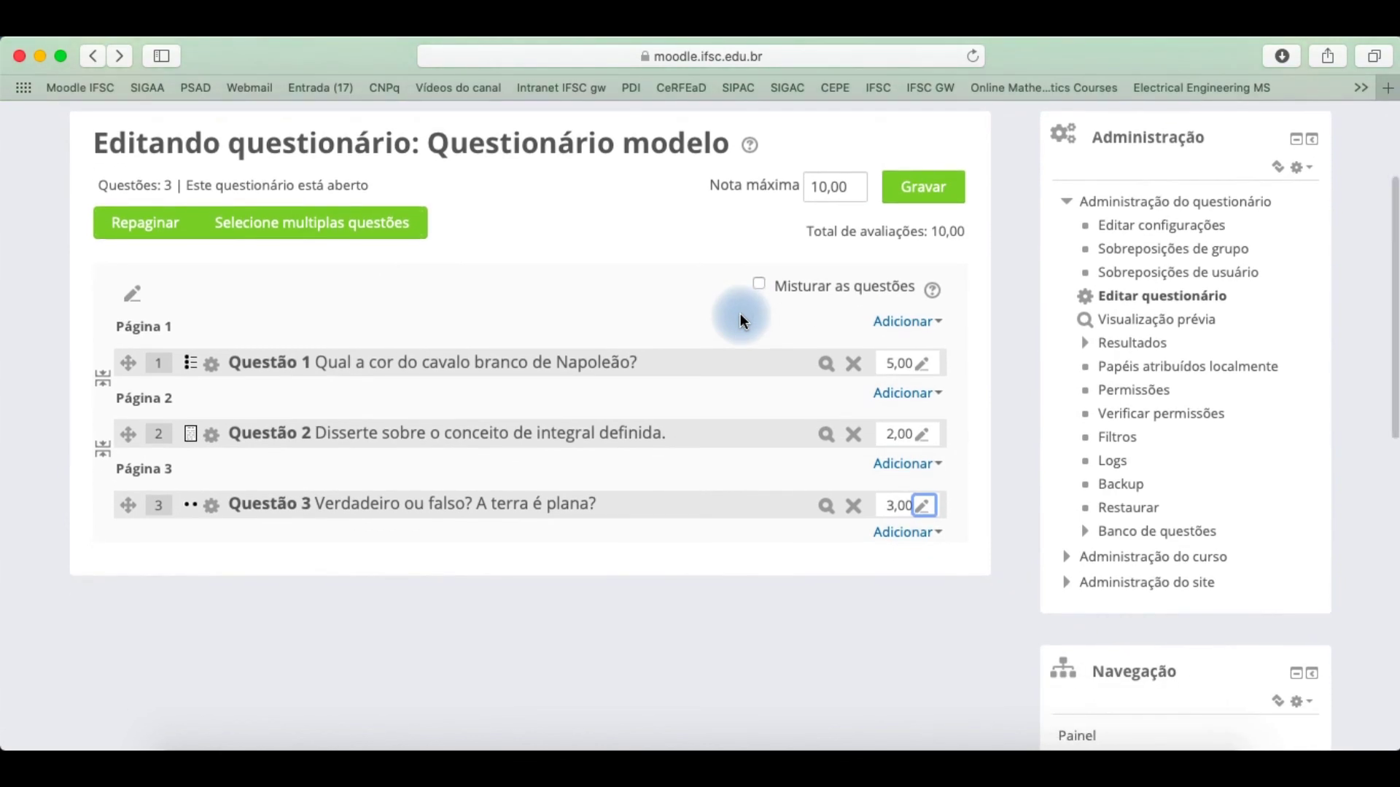
# Open the grade report of the 2021.1 - Recursos Avaliativos course and examine its activity columns.
pyautogui.scroll(-10, 857, 357)
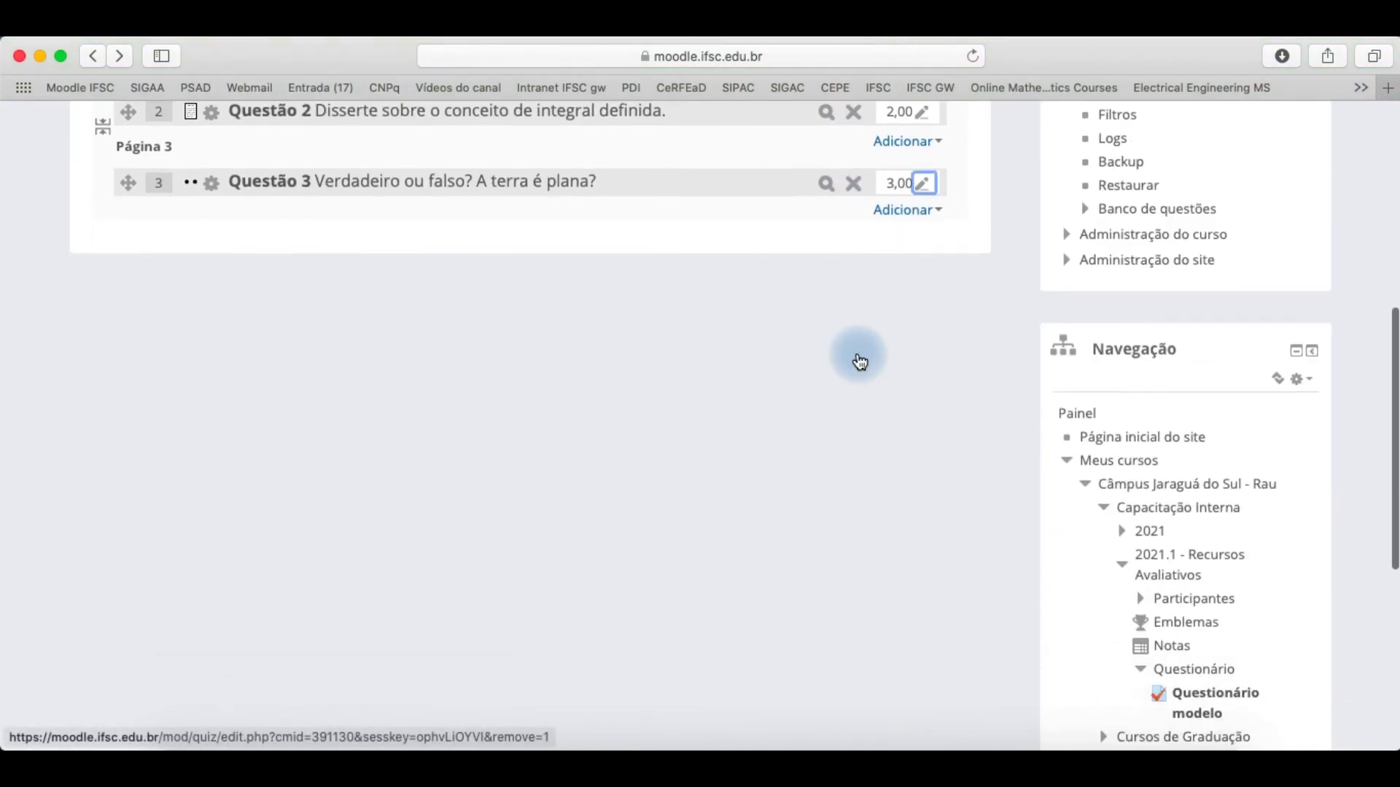
pyautogui.scroll(5, 1224, 502)
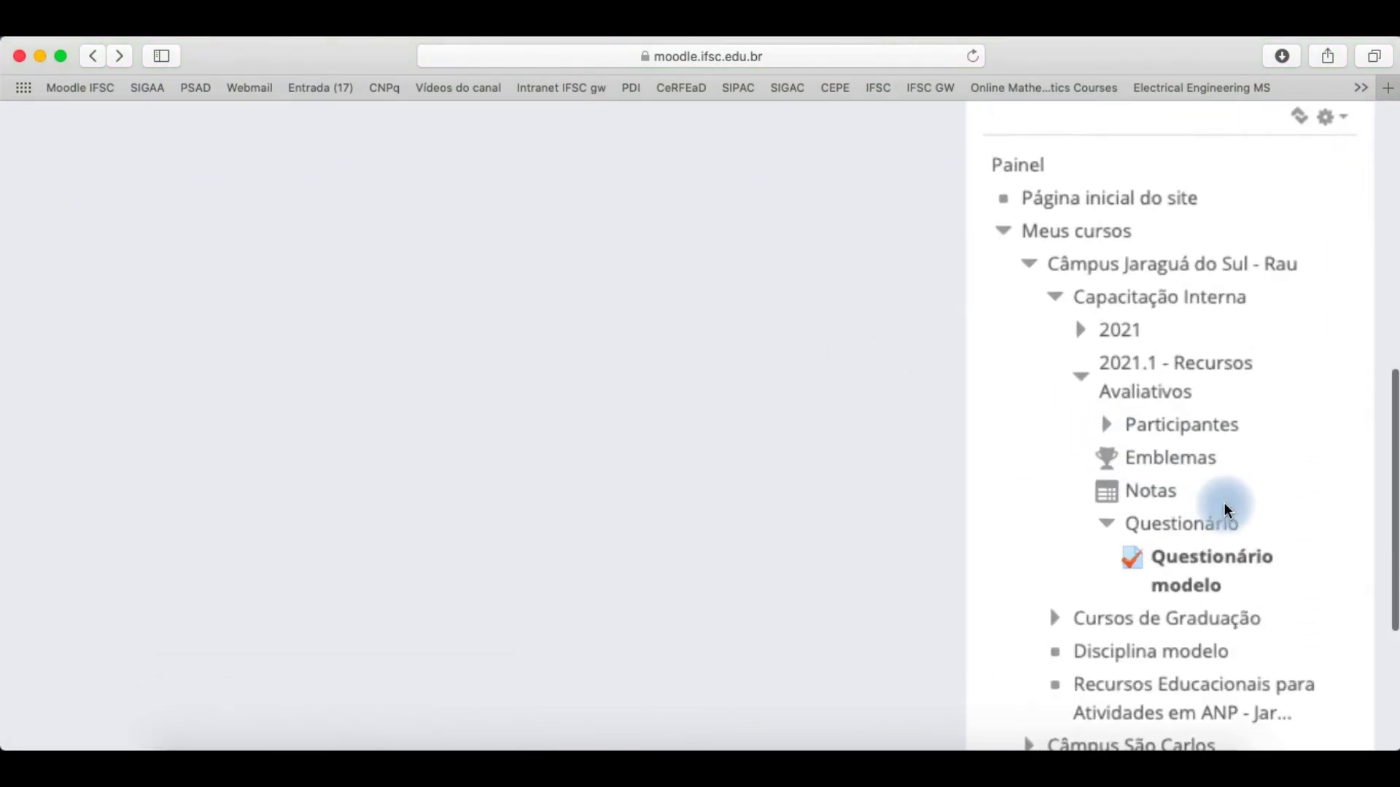
pyautogui.click(1126, 488)
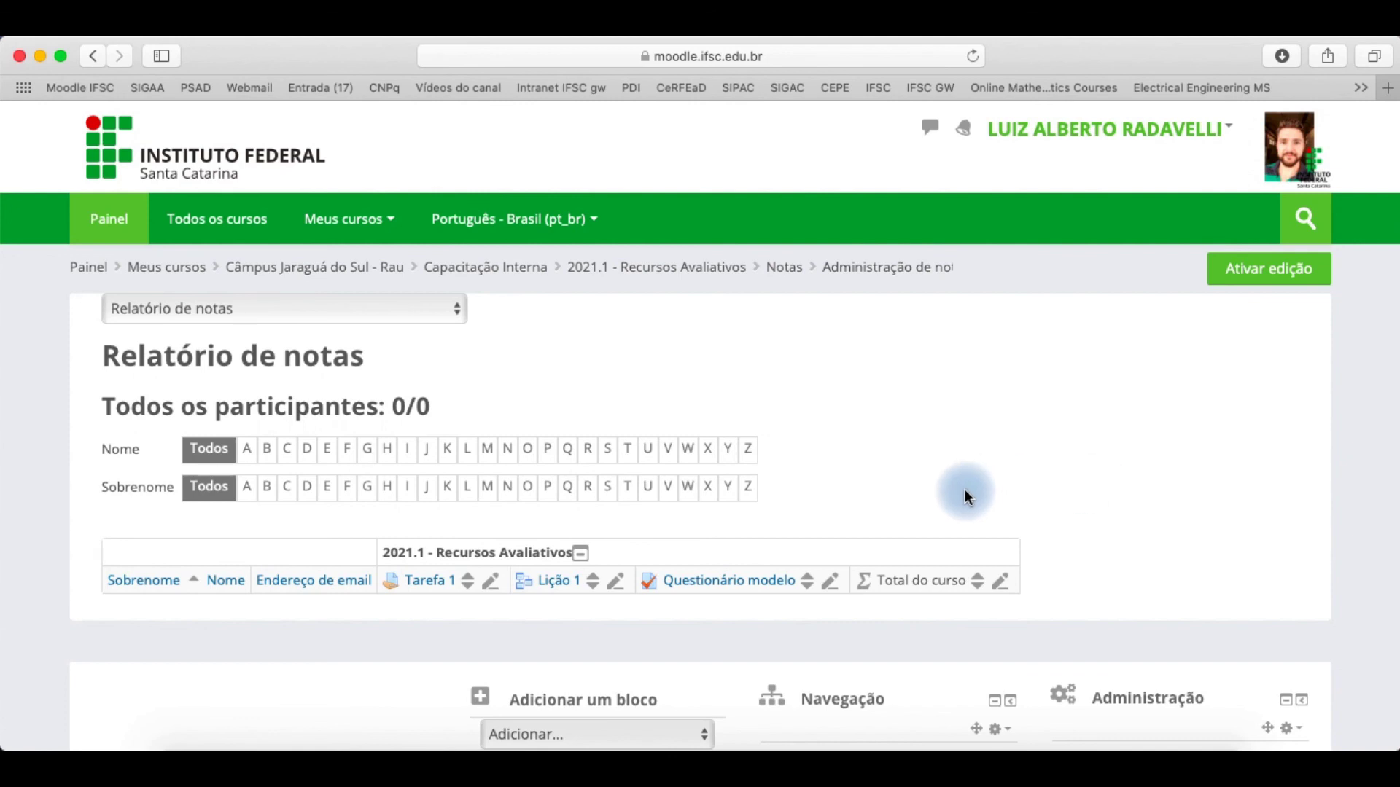
pyautogui.scroll(-5, 955, 483)
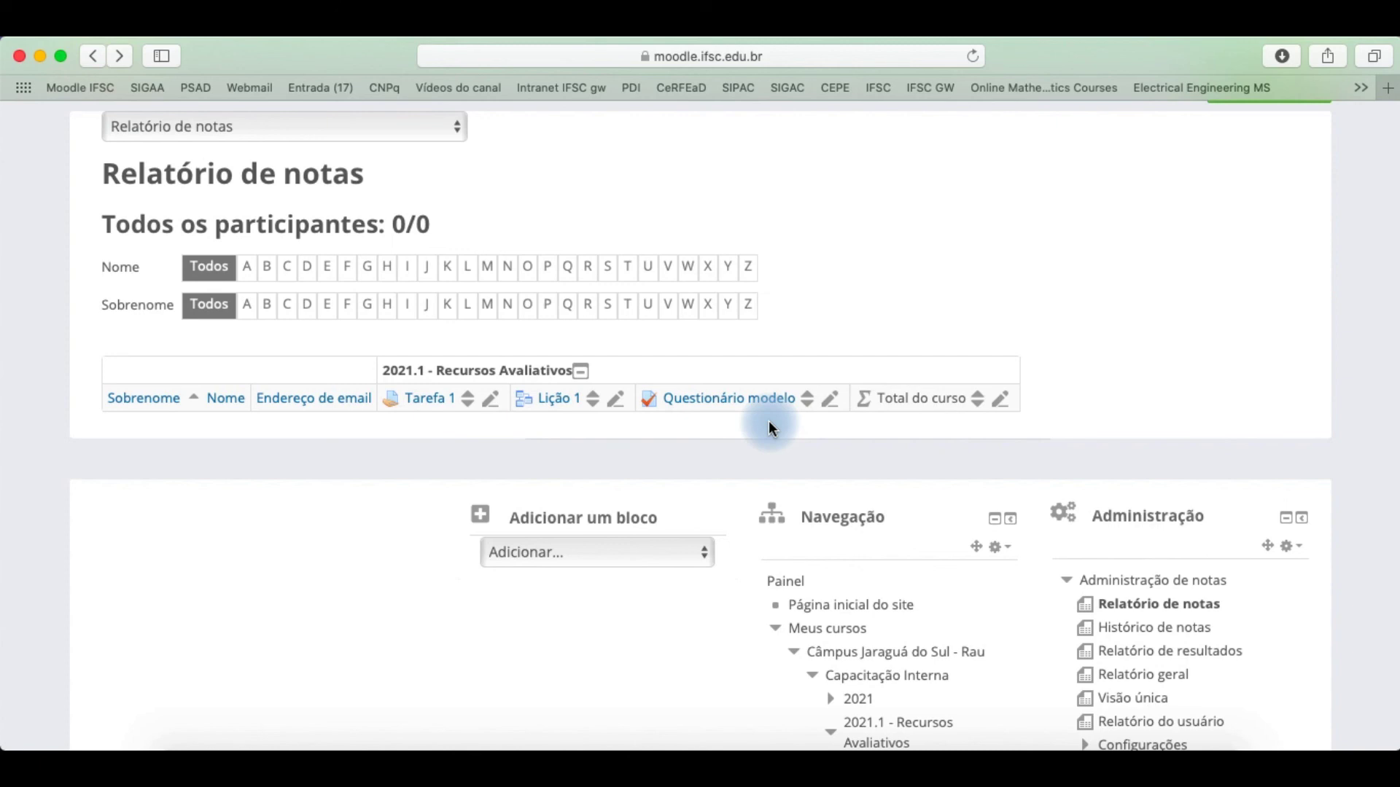
# Open Tarefa 1 from the grade report, check its grading summary and return to the report.
pyautogui.click(413, 399)
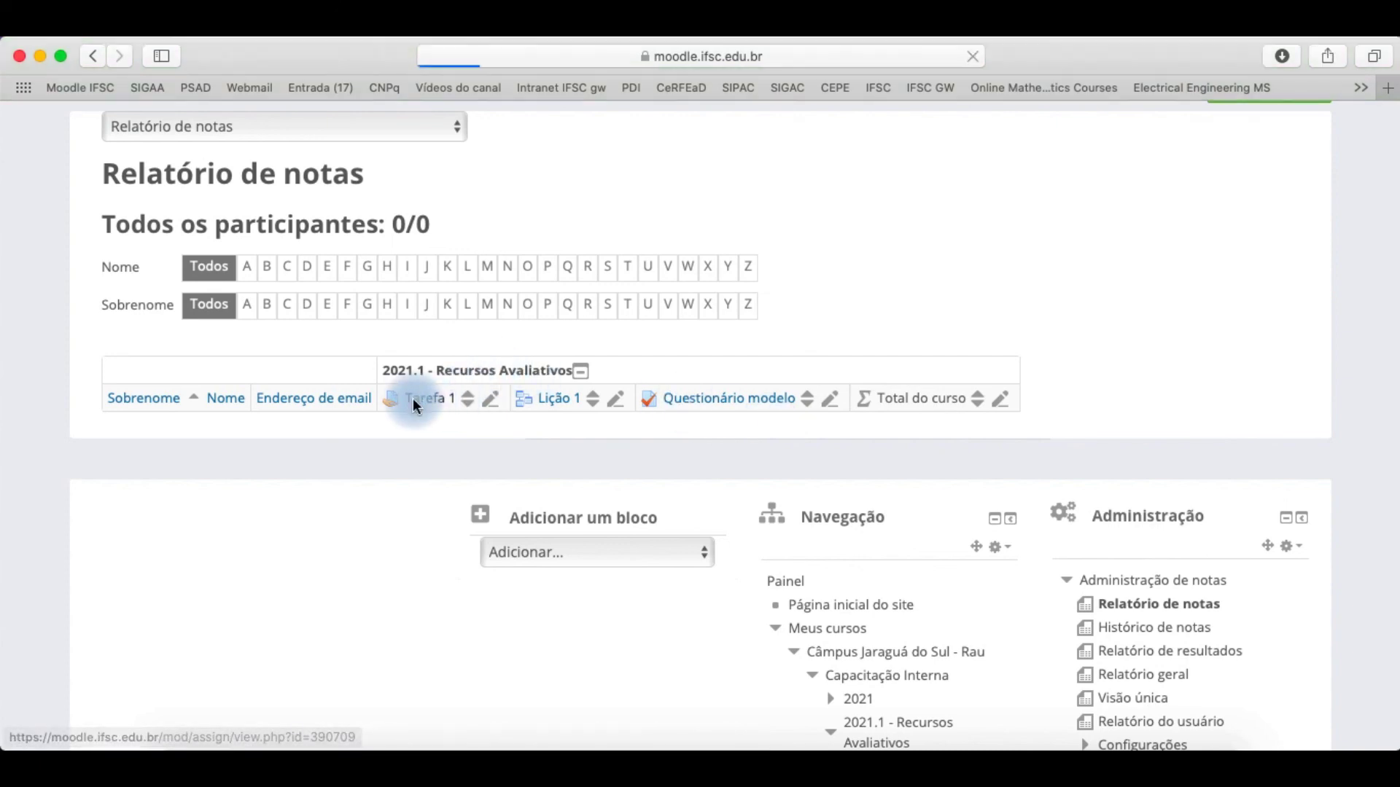
pyautogui.scroll(-2, 609, 473)
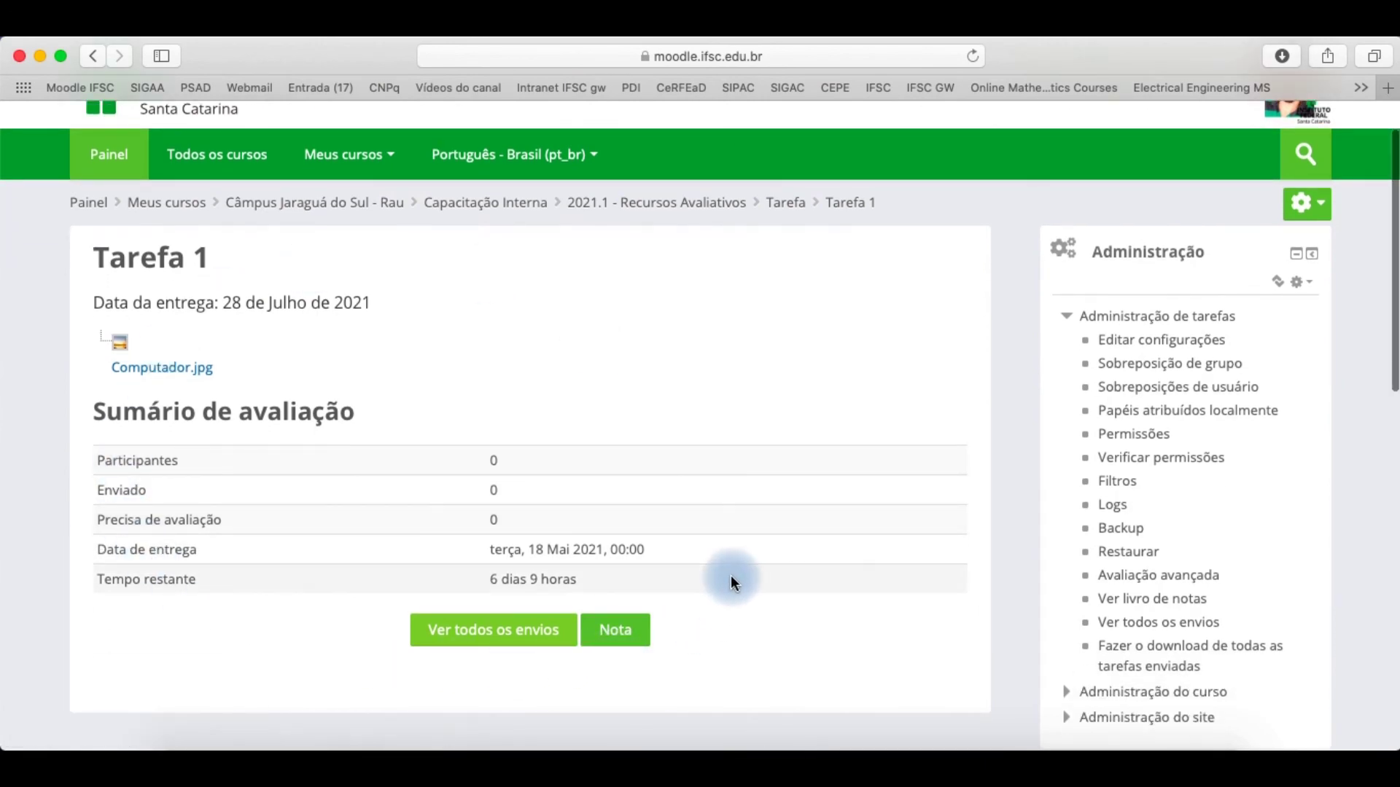
pyautogui.scroll(-1, 731, 581)
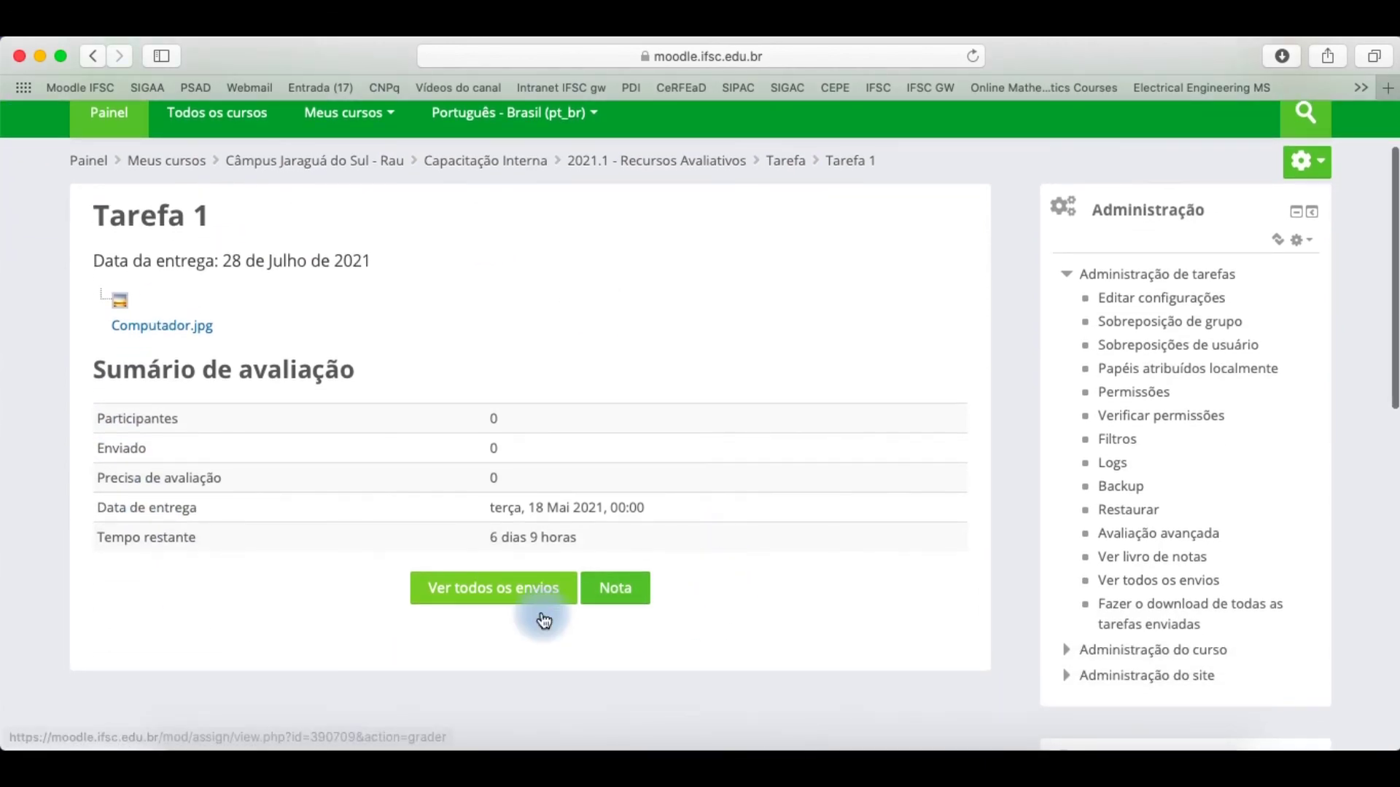
pyautogui.scroll(5, 464, 635)
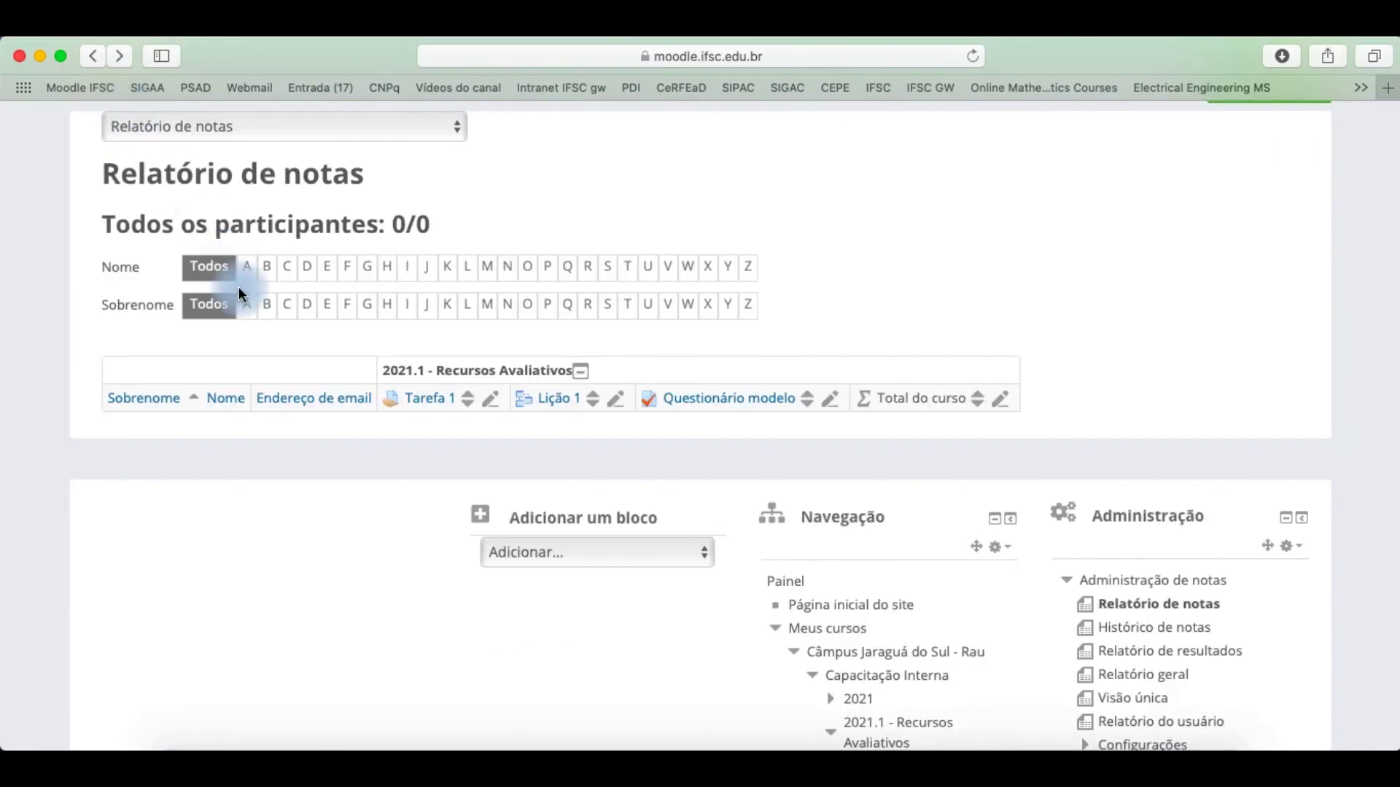
# Open Lição 1 from the grade report and examine its reports overview and essay grading option.
pyautogui.click(549, 400)
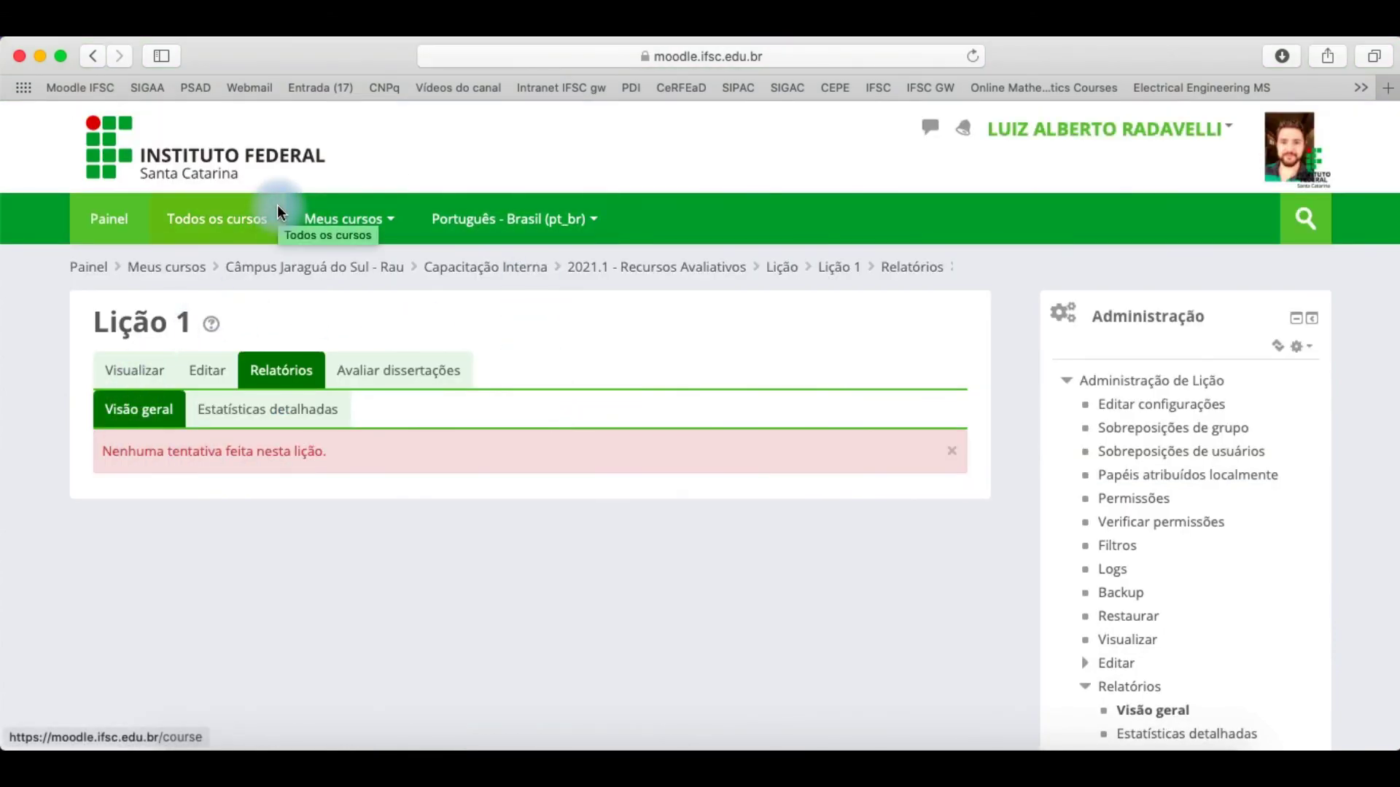
pyautogui.scroll(5, 227, 365)
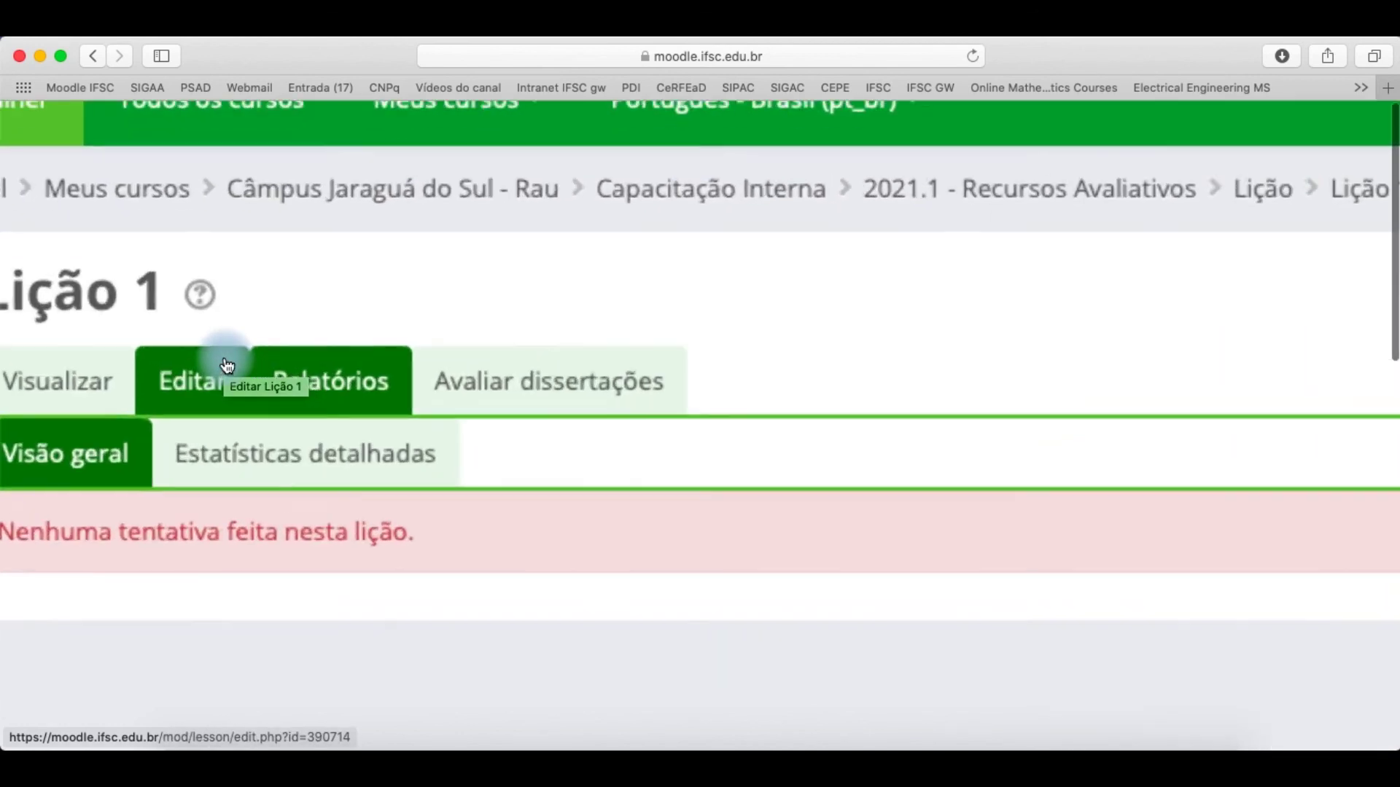
pyautogui.scroll(1, 371, 427)
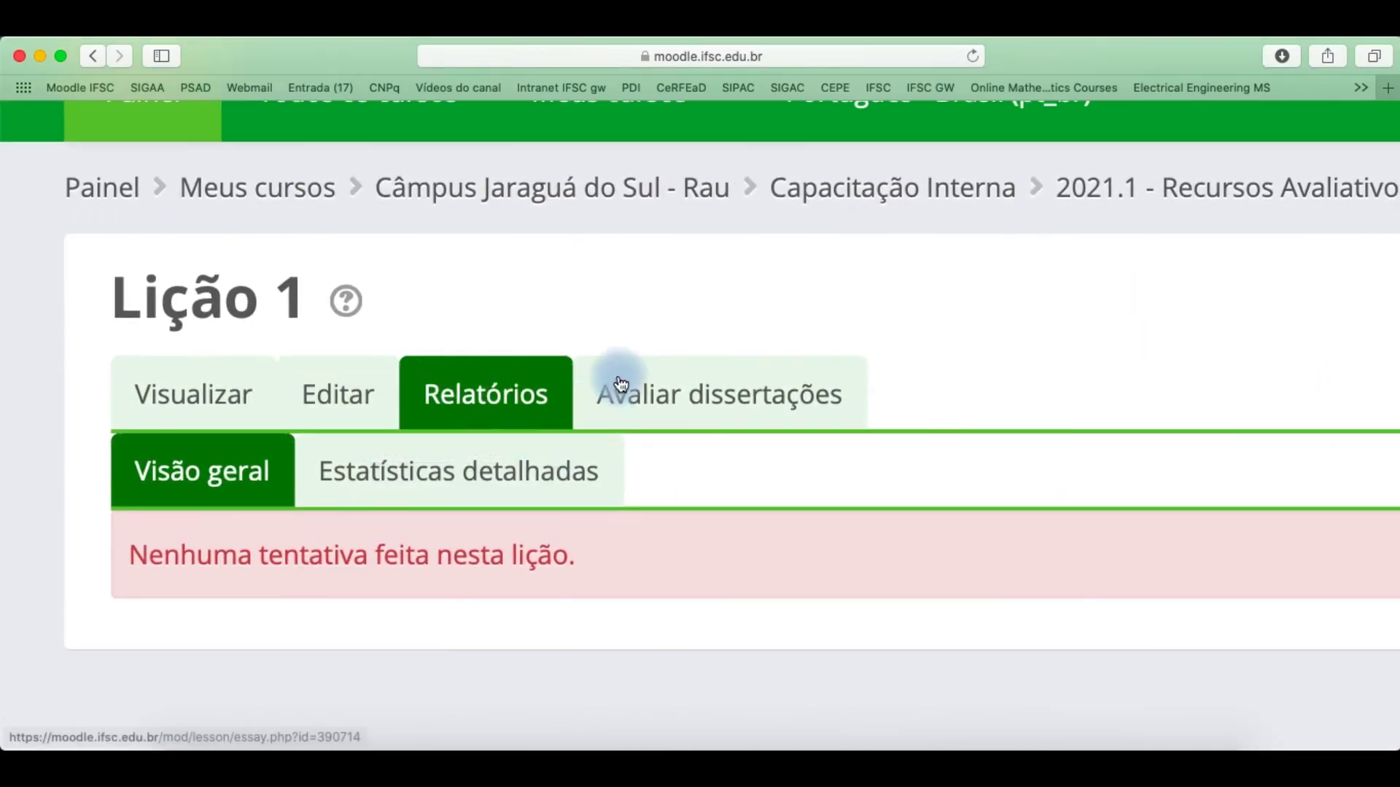
pyautogui.scroll(-3, 426, 353)
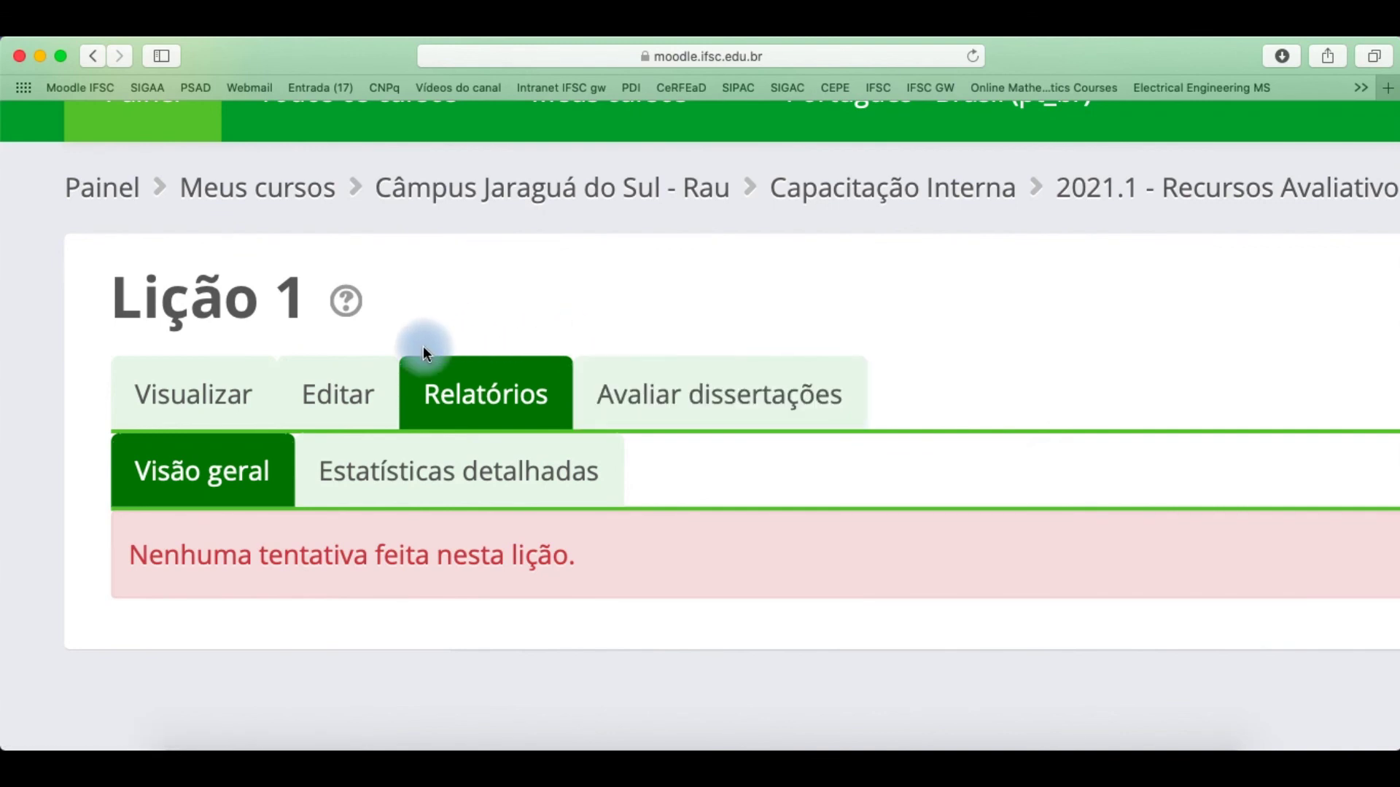
# Open Lição 1 for editing and look through the answers, feedback and scores of questão 1.
pyautogui.click(338, 390)
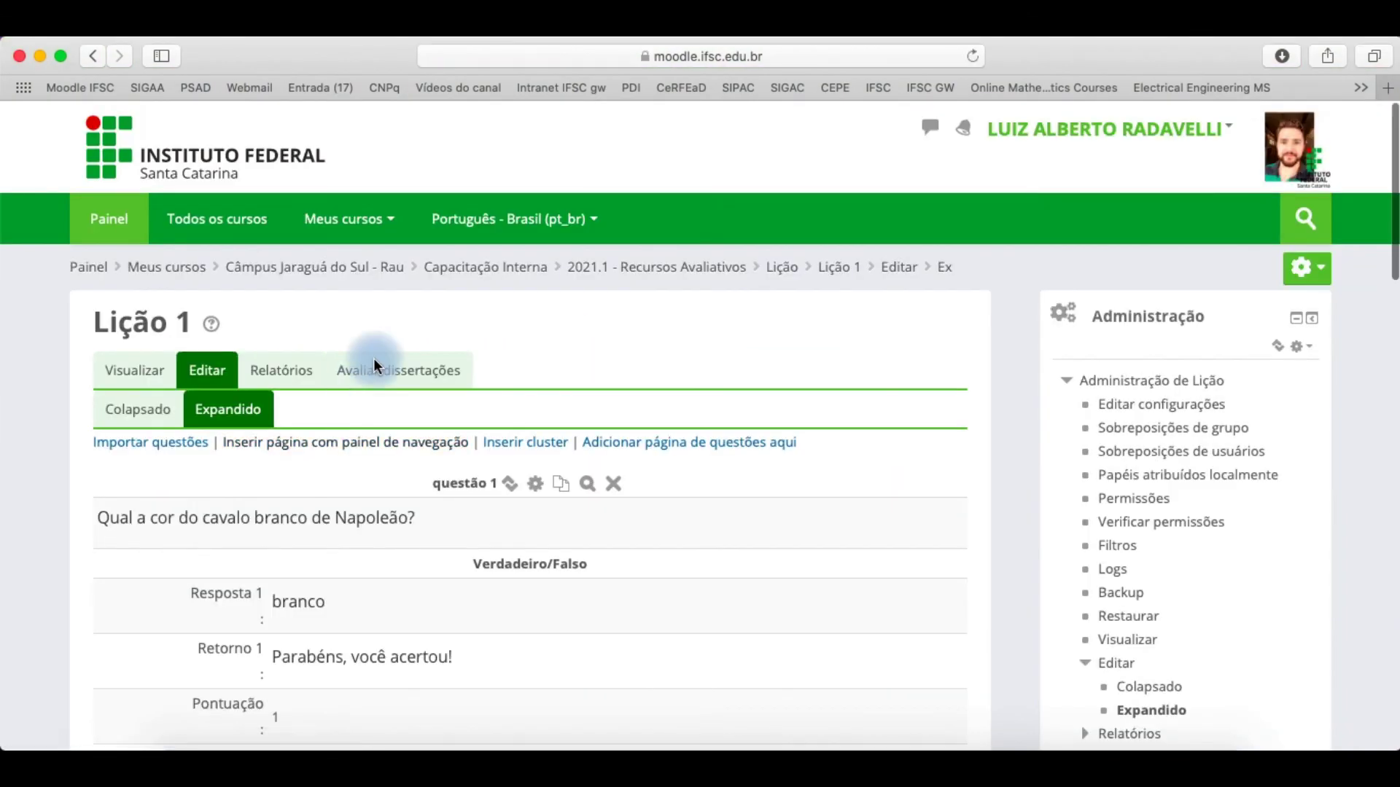
pyautogui.scroll(-3, 376, 365)
pyautogui.scroll(-7, 375, 364)
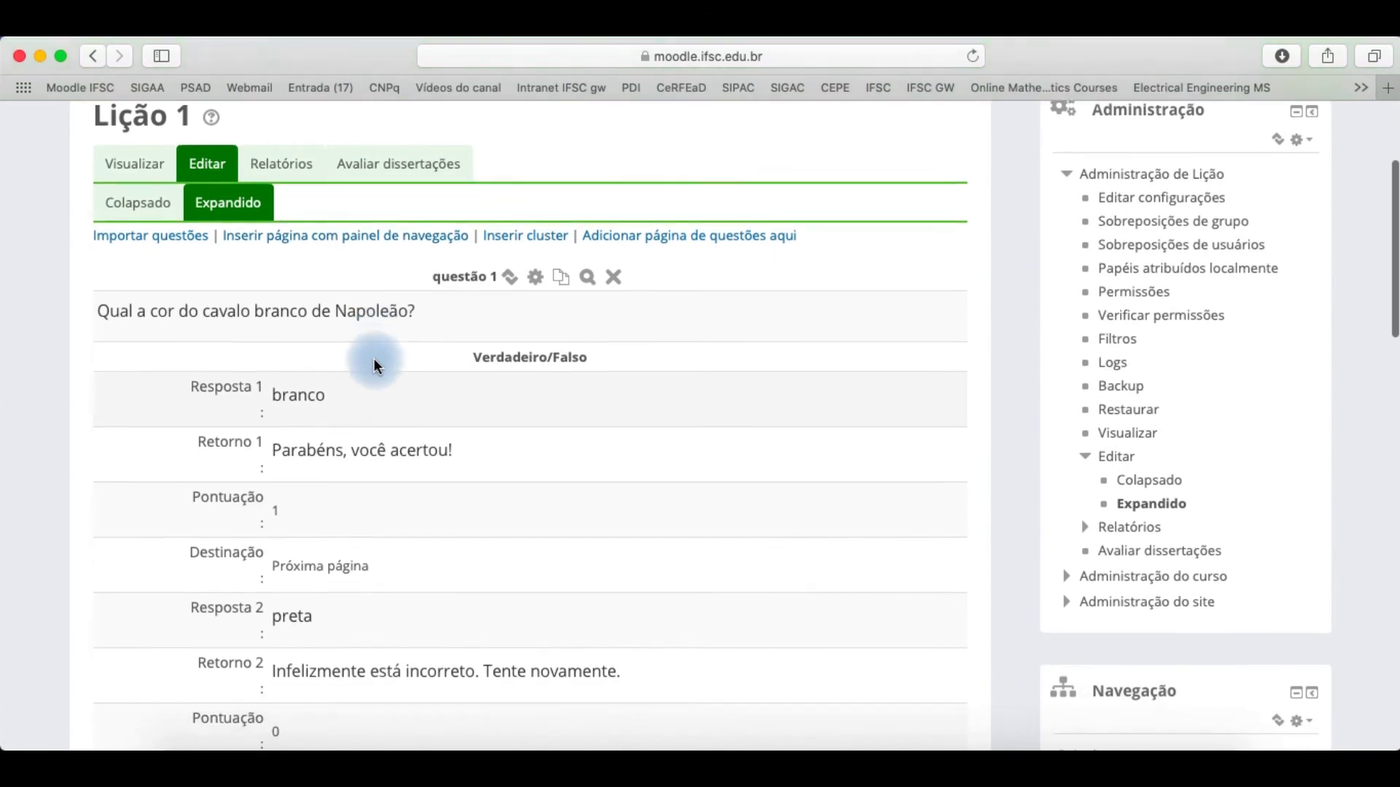
# Look through the remaining questions of Lição 1, including questão 2, and return to the grade report.
pyautogui.scroll(-10, 373, 357)
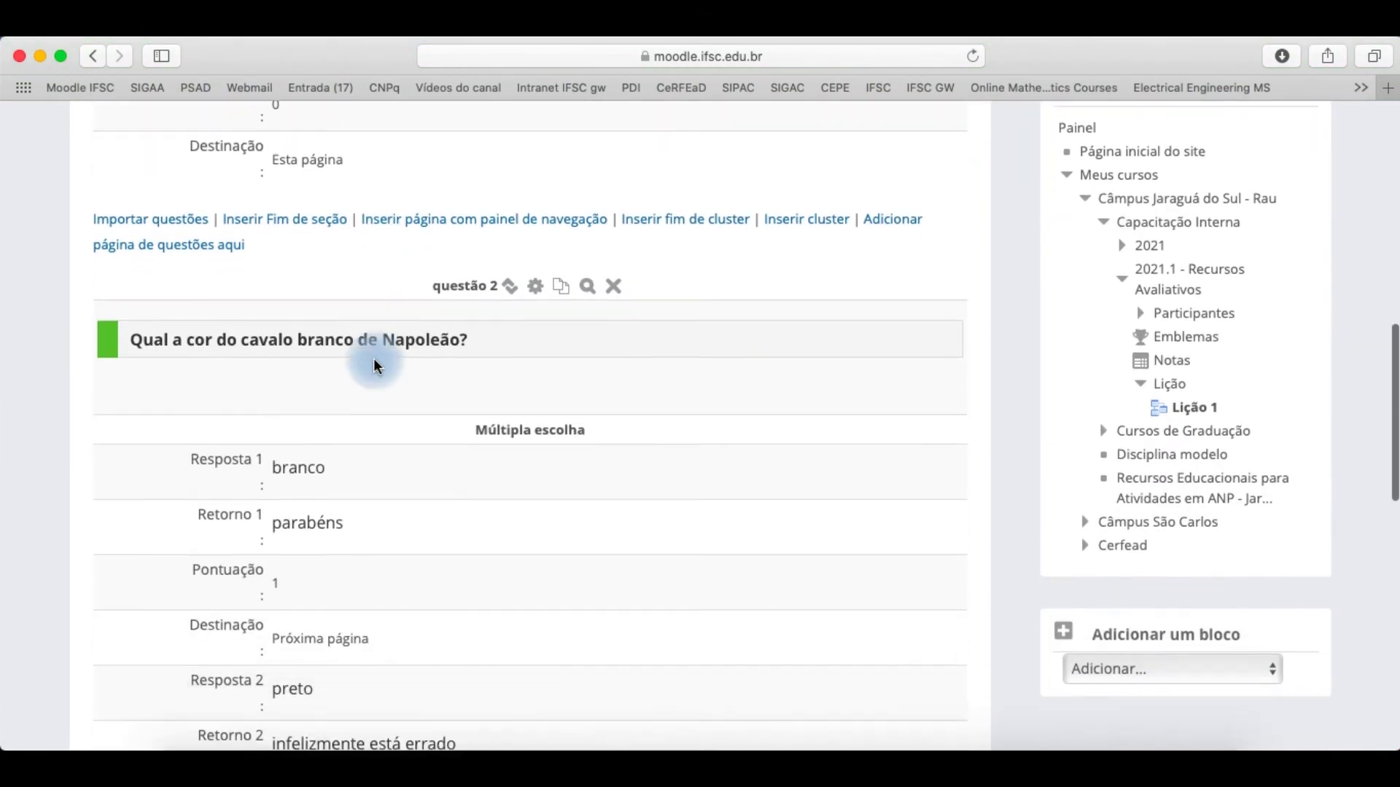
pyautogui.scroll(7, 373, 357)
pyautogui.scroll(10, 373, 357)
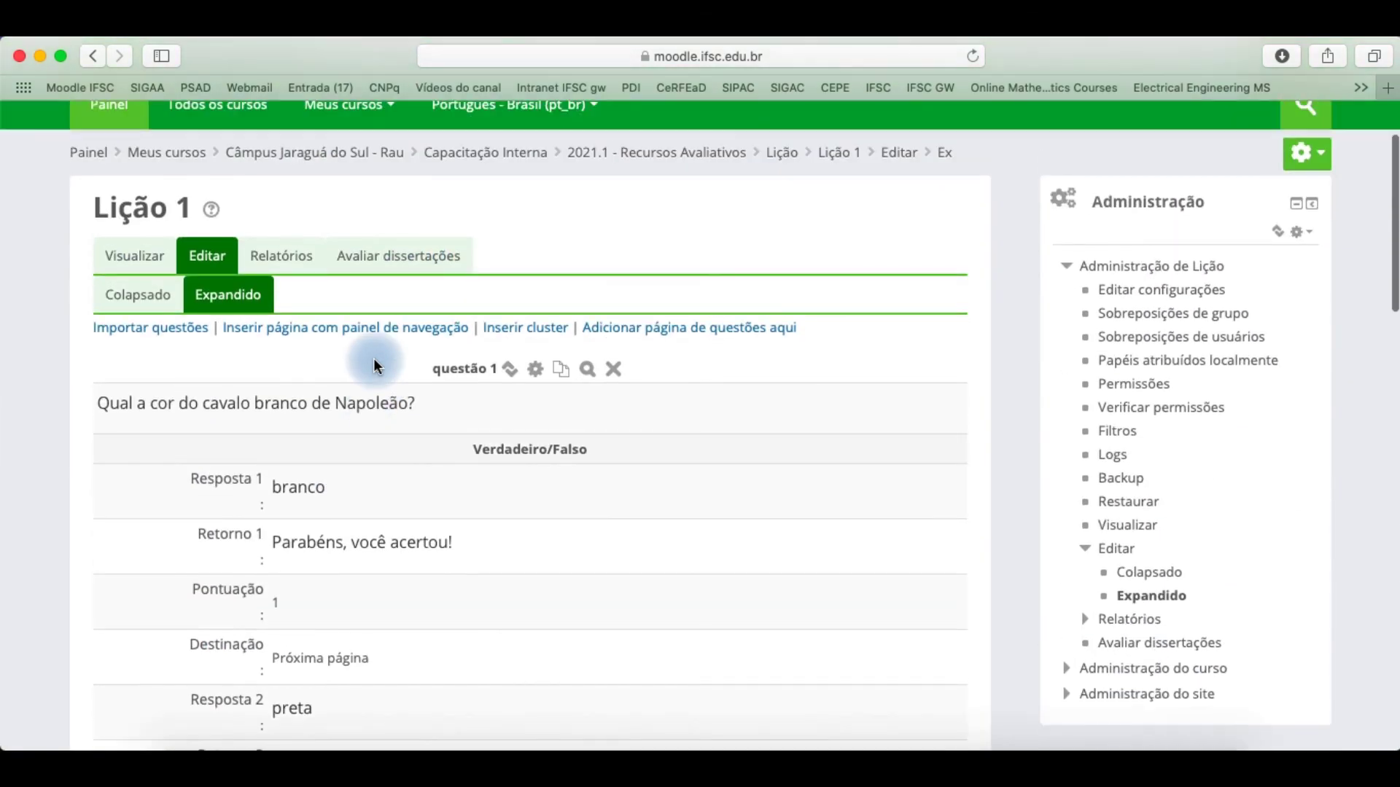
pyautogui.click(93, 56)
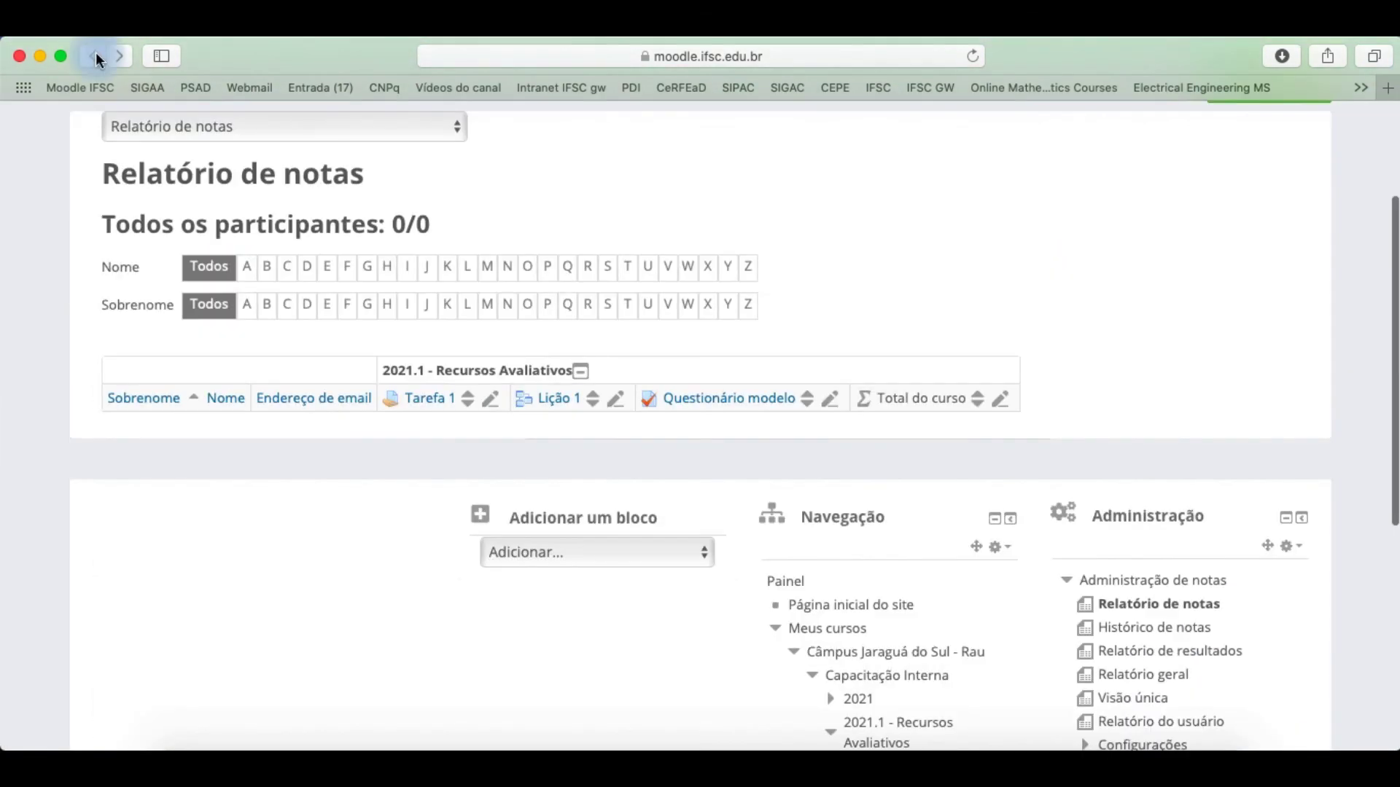
# Open Questionário modelo from the grade report and examine its attempt filter choices, display options and regrading options.
pyautogui.click(713, 406)
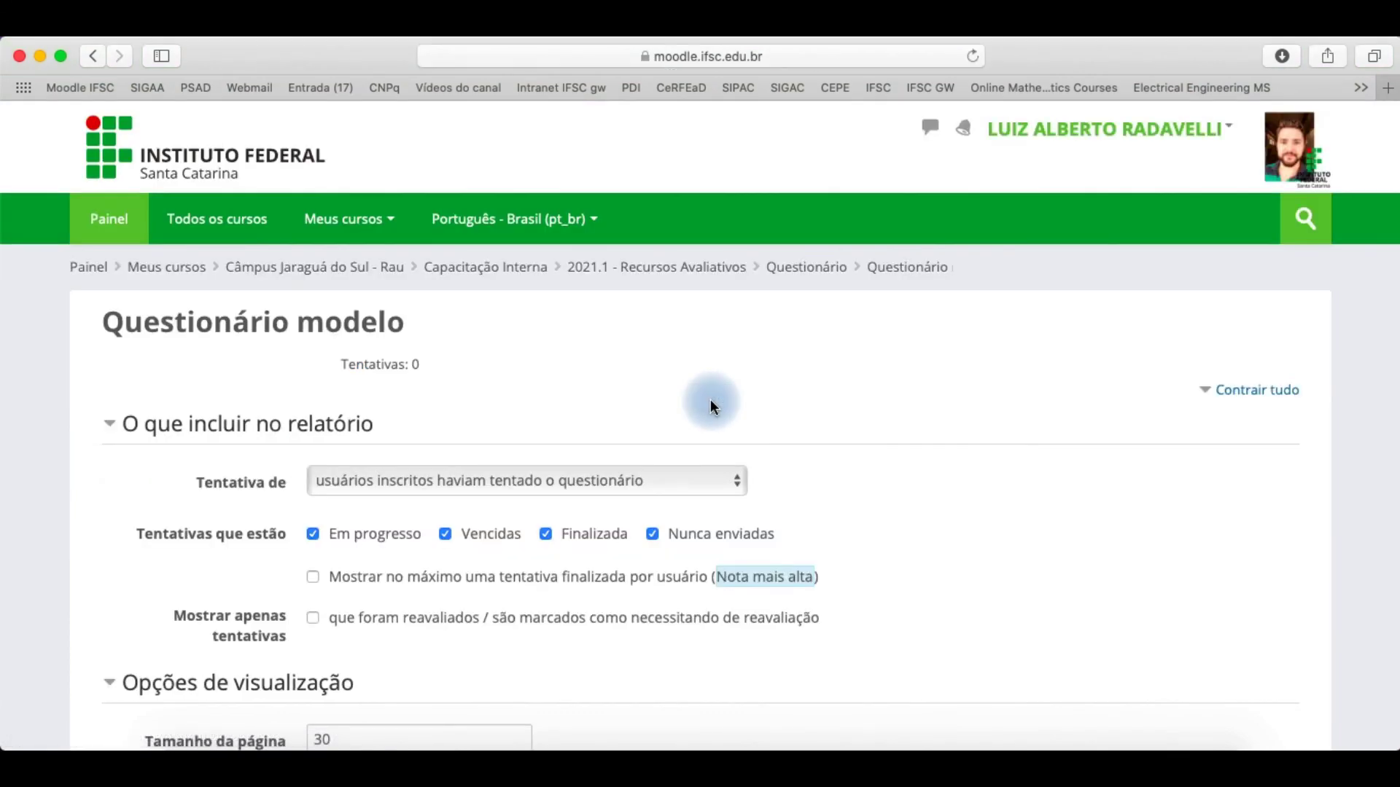
pyautogui.scroll(-1, 713, 405)
pyautogui.scroll(-1, 710, 400)
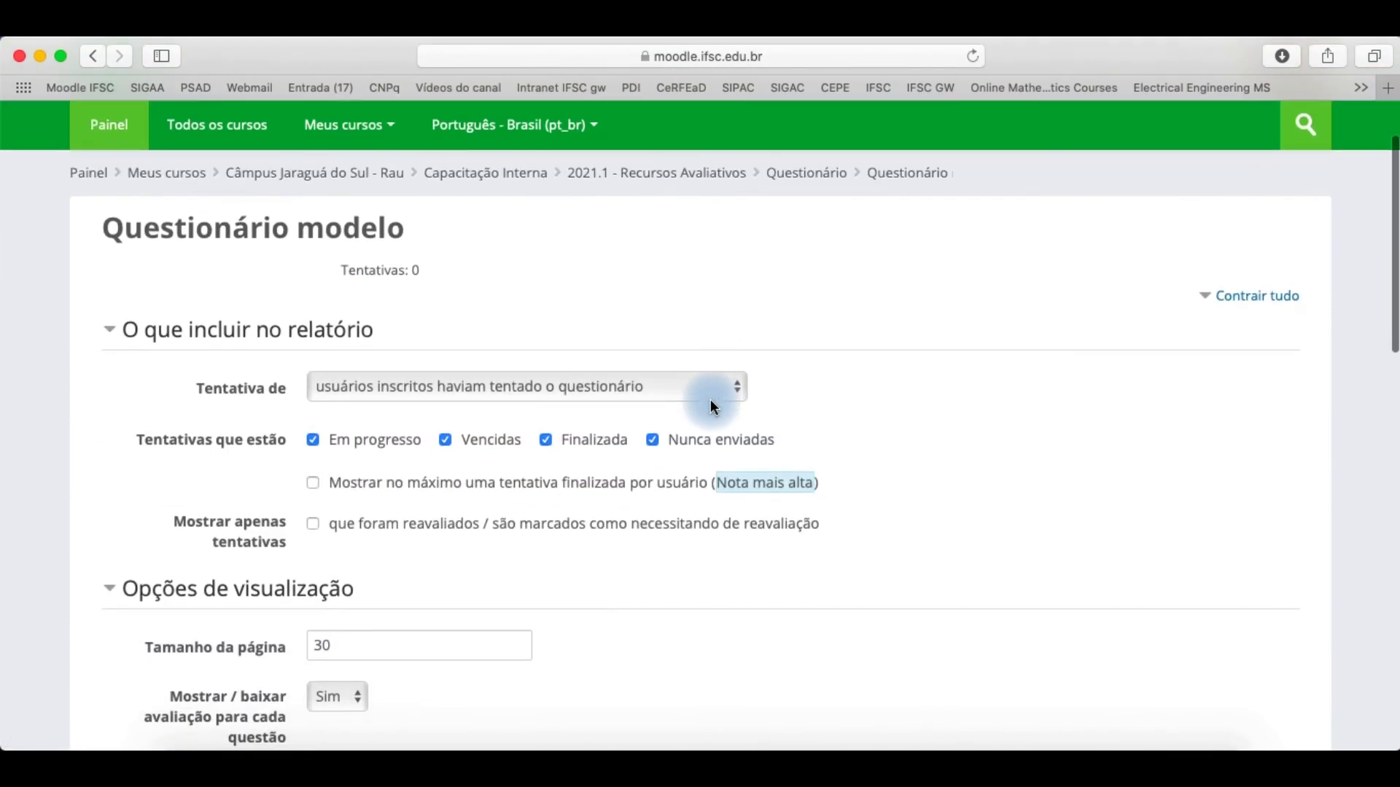
pyautogui.click(508, 389)
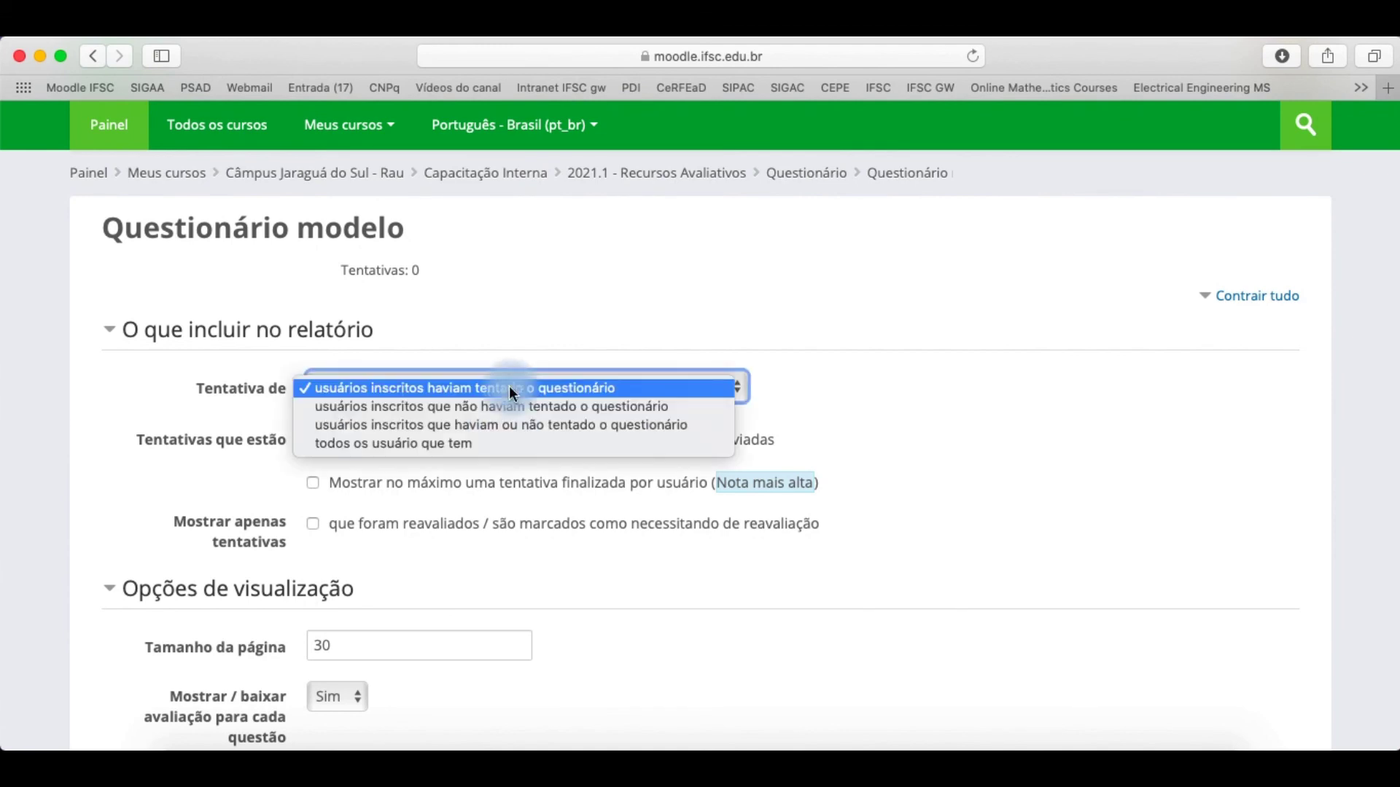
pyautogui.click(851, 348)
pyautogui.scroll(-2, 850, 386)
pyautogui.scroll(-4, 850, 386)
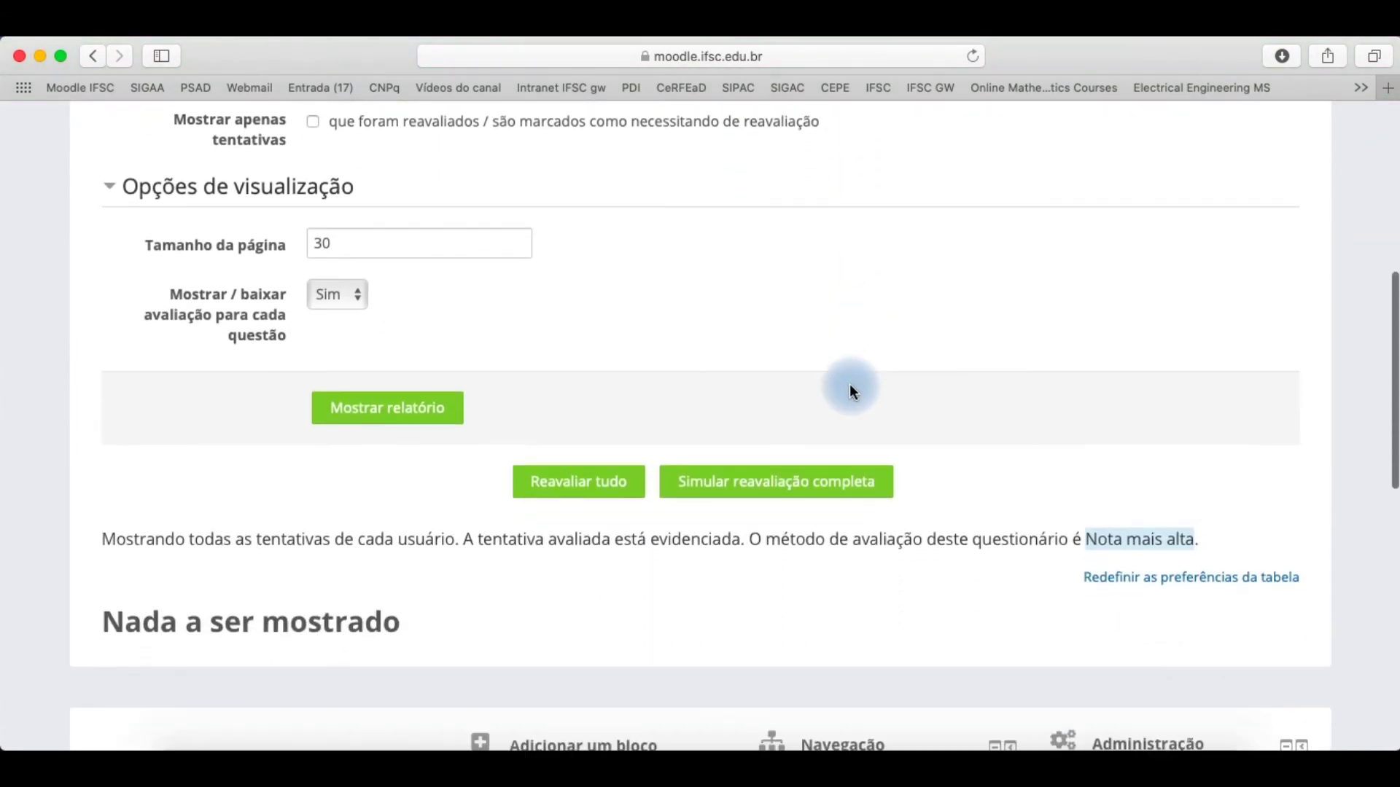